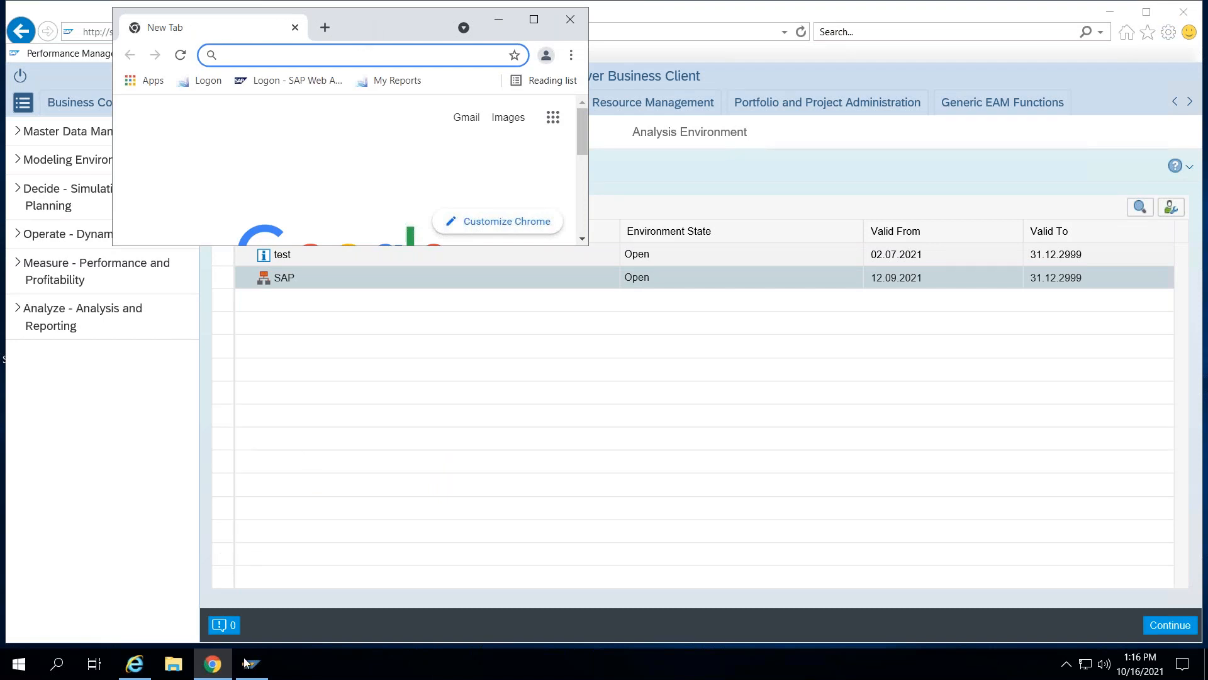
- Move the Chrome window aside and close it
drag(341, 14, 339, 215)
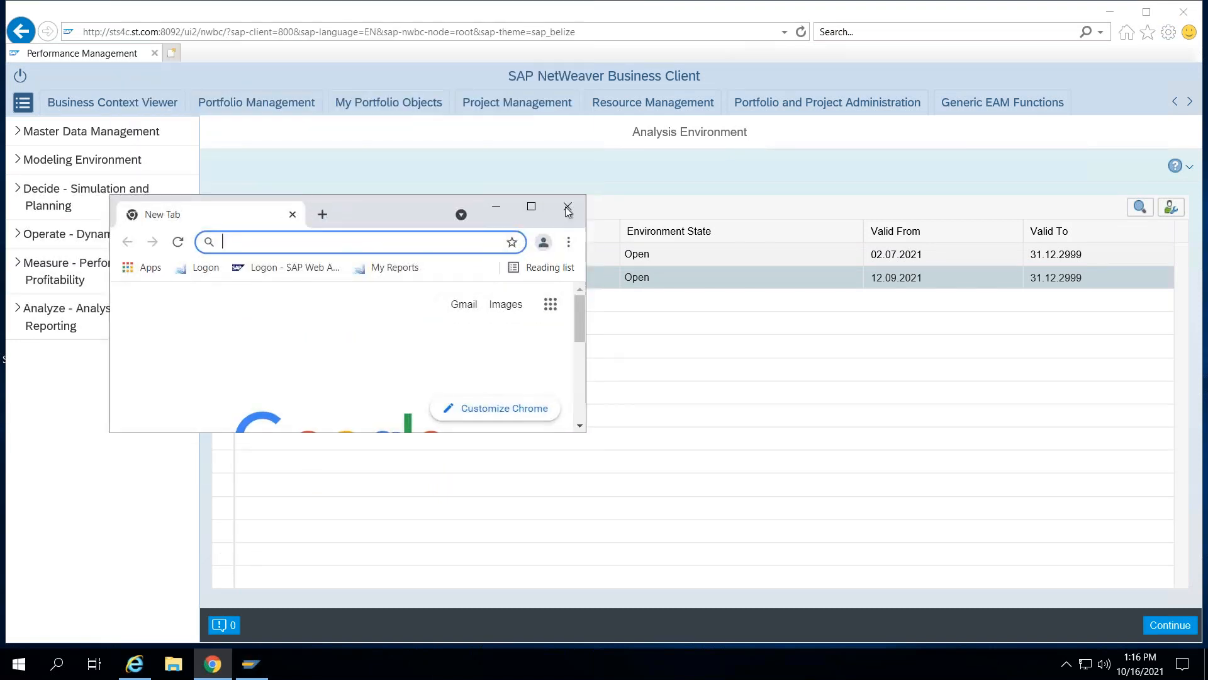
click(569, 207)
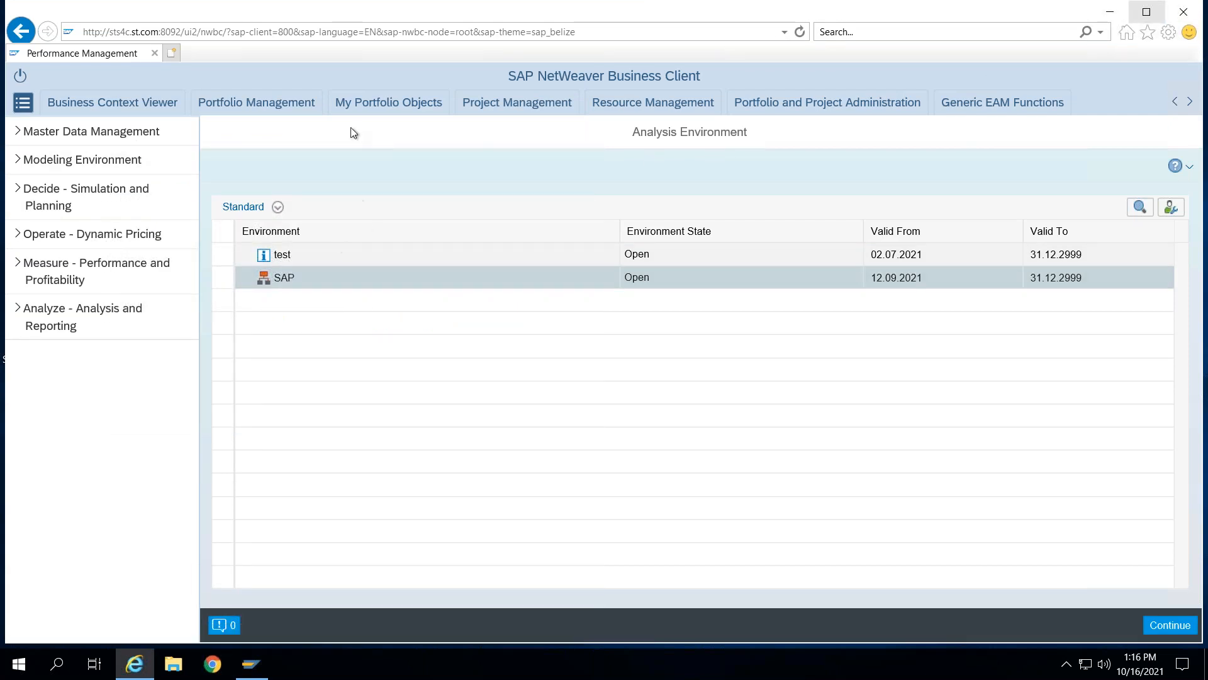
- Reload the NWBC address and proceed past the certificate warning to the webpage
click(334, 33)
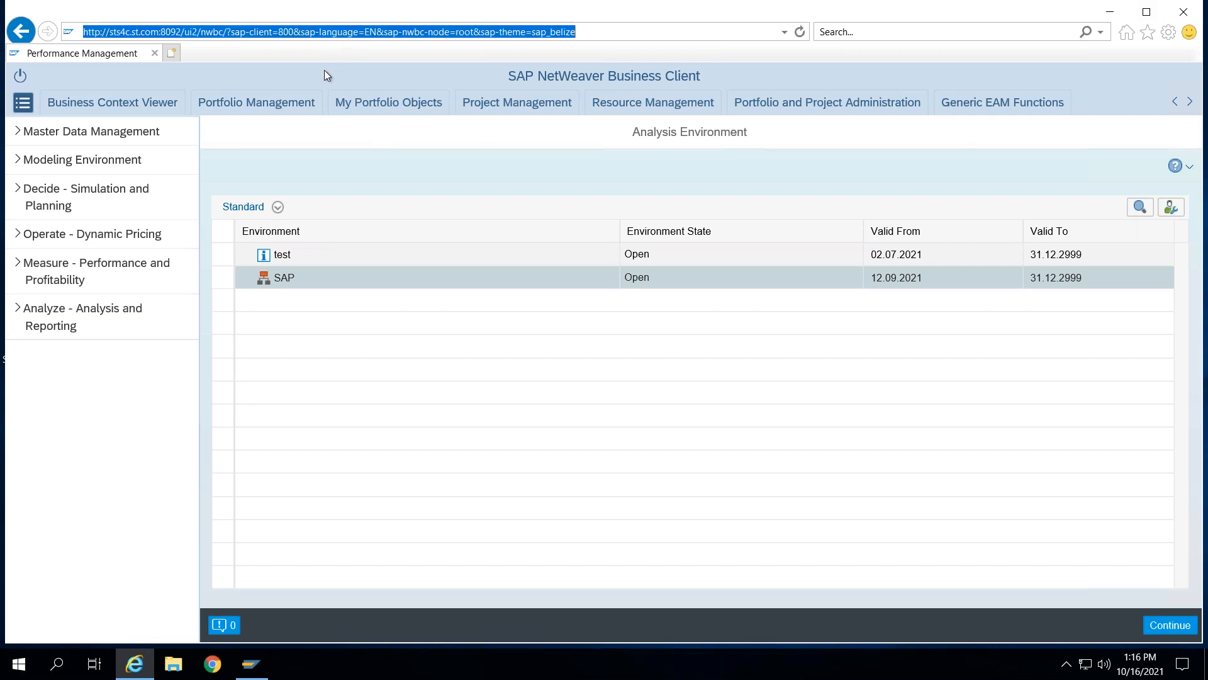
key(Return)
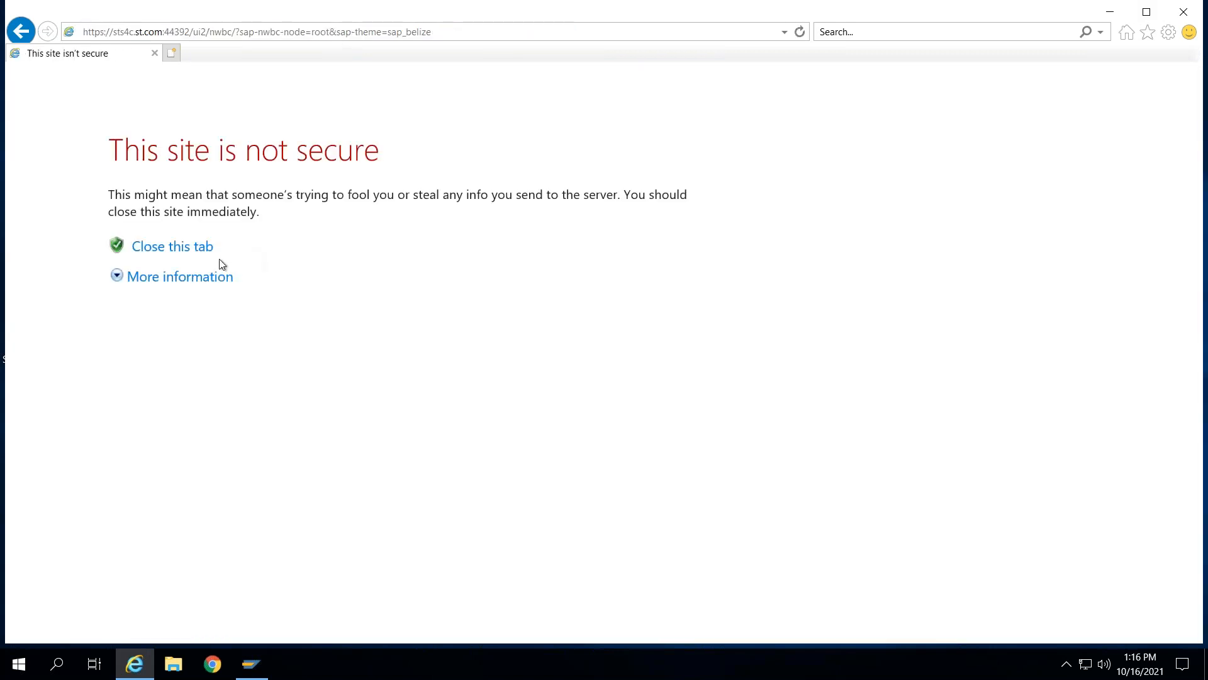
click(180, 276)
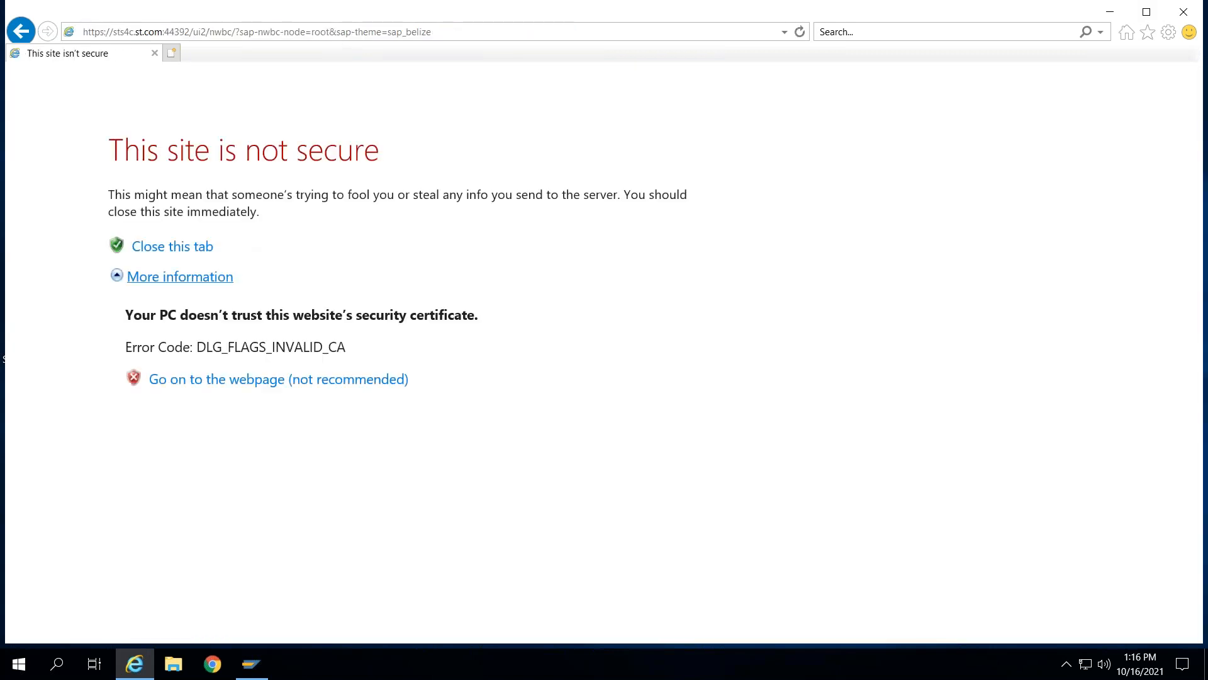
click(264, 391)
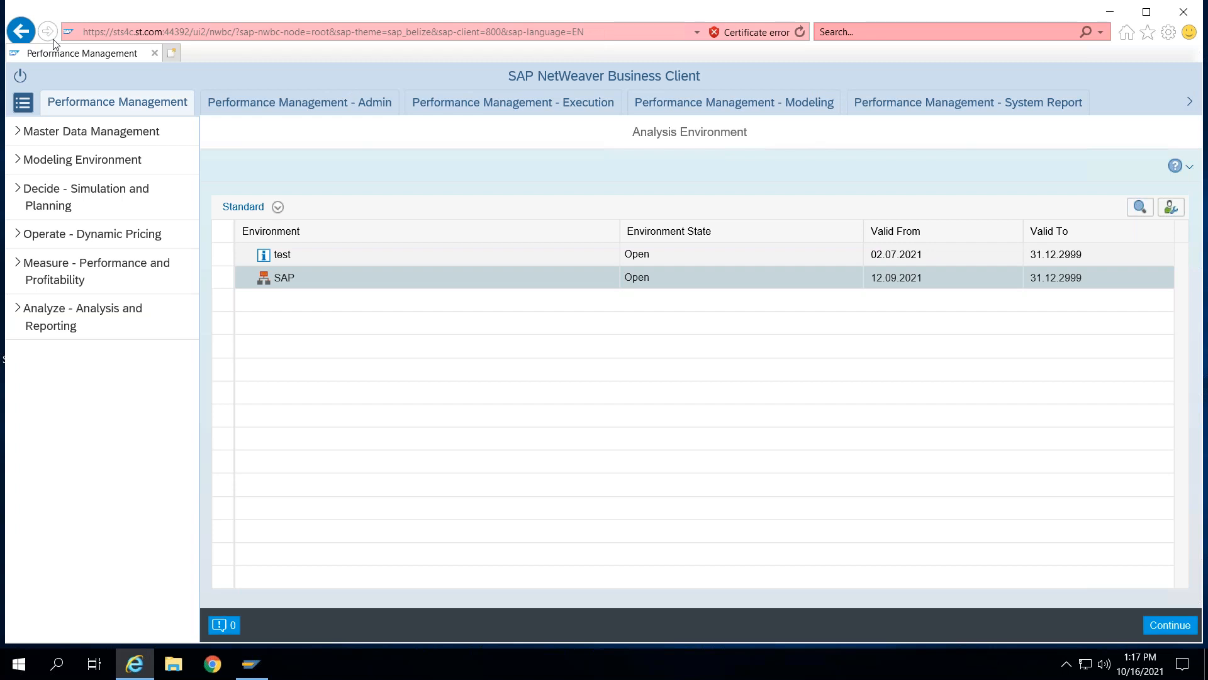
- Open the Portfolio and Project Administration area
click(1190, 102)
click(1190, 102)
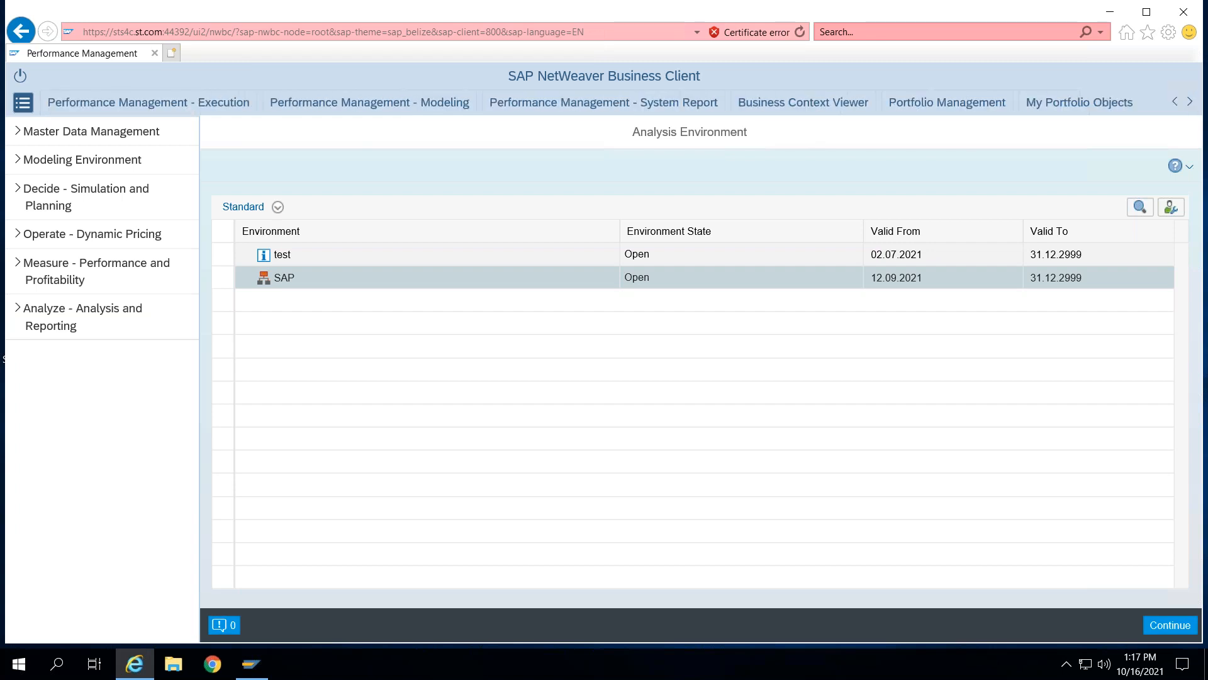
click(1190, 102)
click(1190, 102)
click(1191, 102)
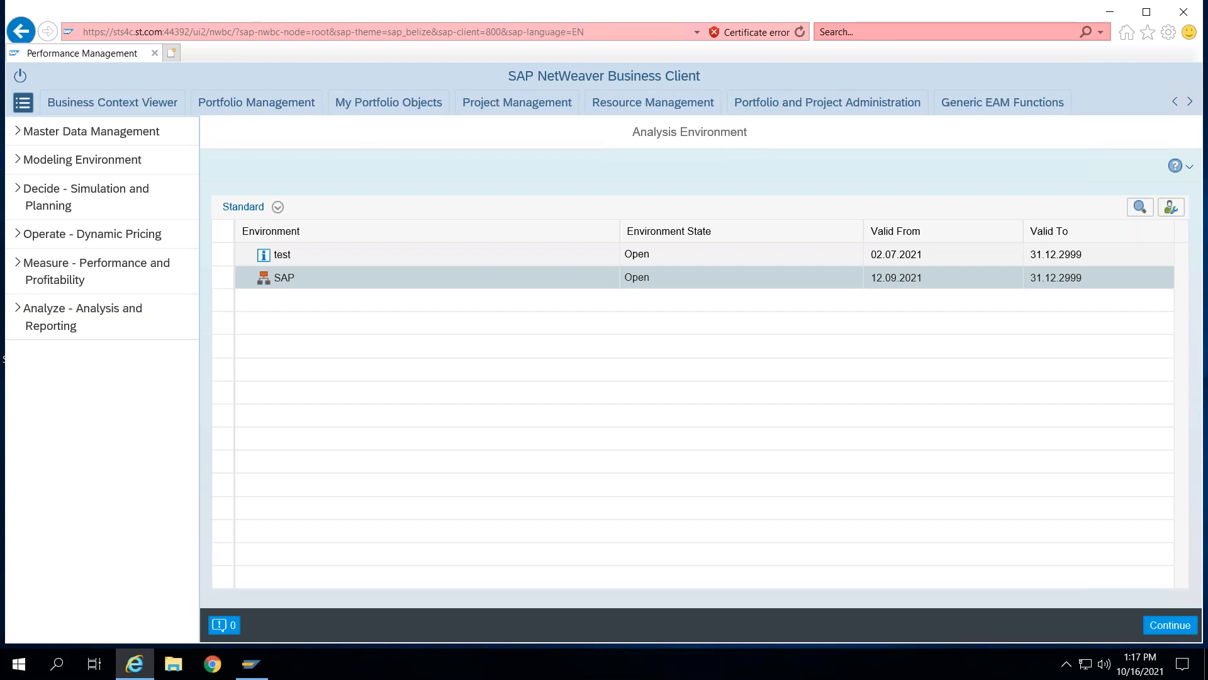
click(1191, 102)
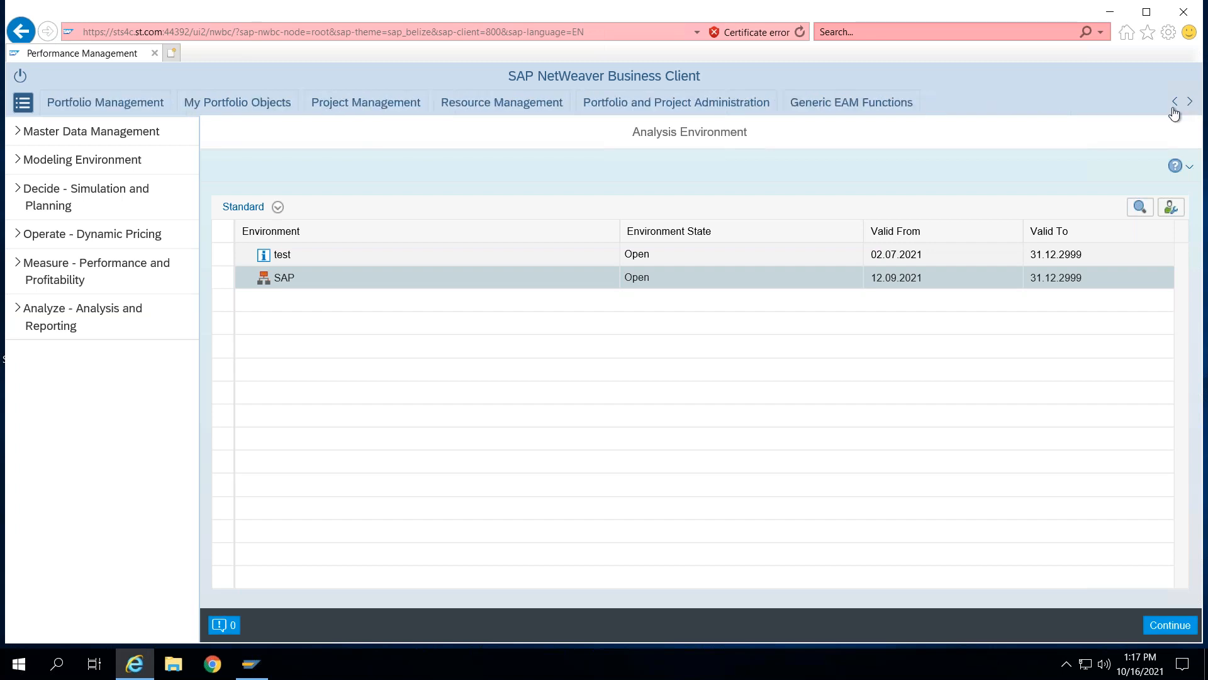
click(700, 111)
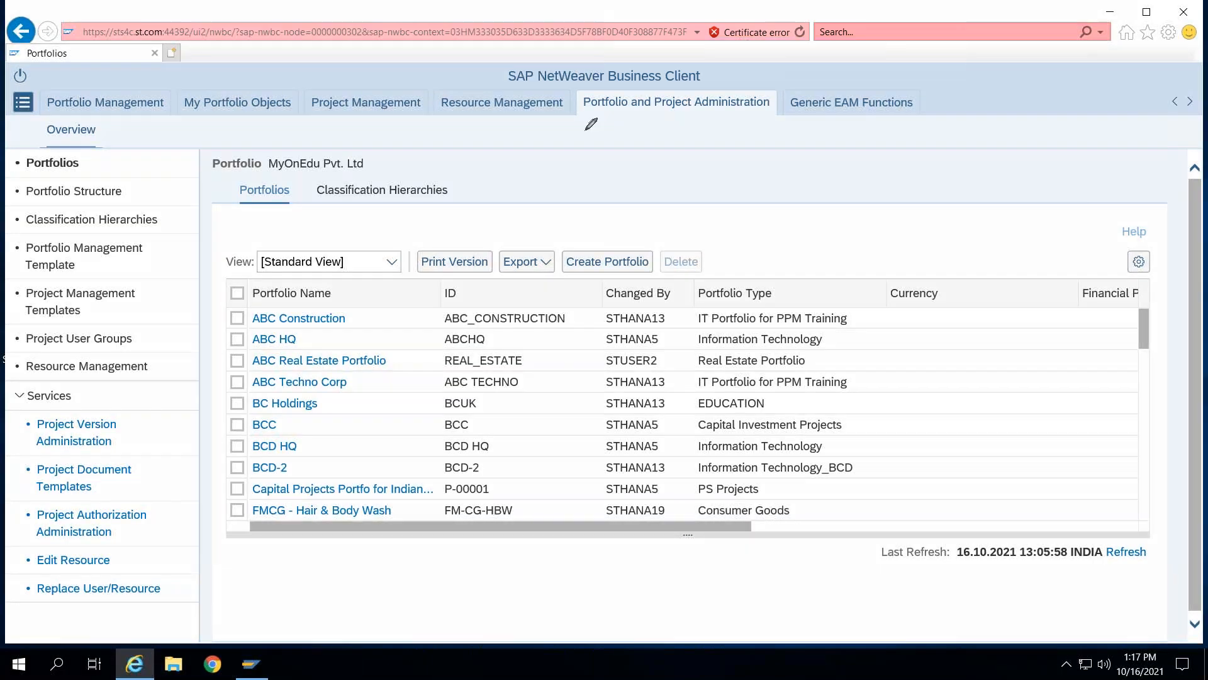
mouse_move(622, 90)
mouse_down()
mouse_move(606, 80)
mouse_move(574, 96)
mouse_move(646, 126)
mouse_move(758, 131)
mouse_move(792, 87)
mouse_move(598, 82)
mouse_up()
mouse_move(66, 142)
mouse_down()
mouse_move(28, 176)
mouse_move(88, 134)
mouse_move(242, 181)
mouse_move(242, 124)
mouse_move(390, 185)
mouse_move(408, 181)
mouse_up()
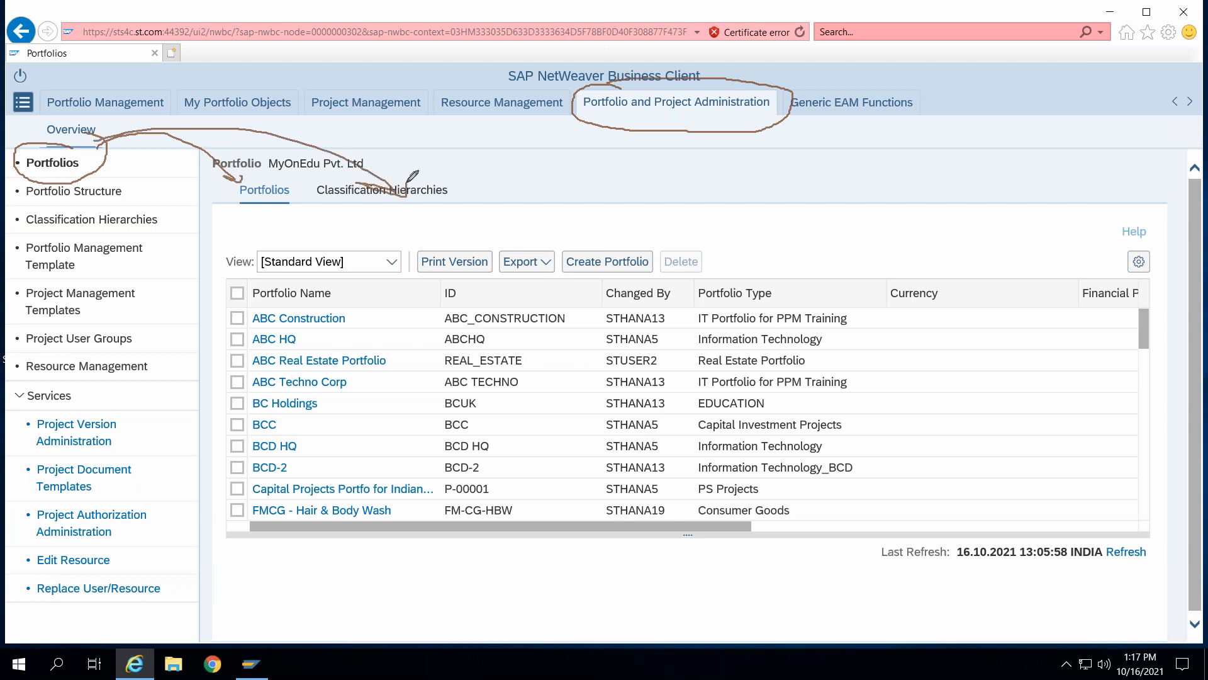
mouse_move(268, 203)
mouse_down()
mouse_move(351, 277)
mouse_move(360, 267)
mouse_up()
drag(443, 187, 514, 172)
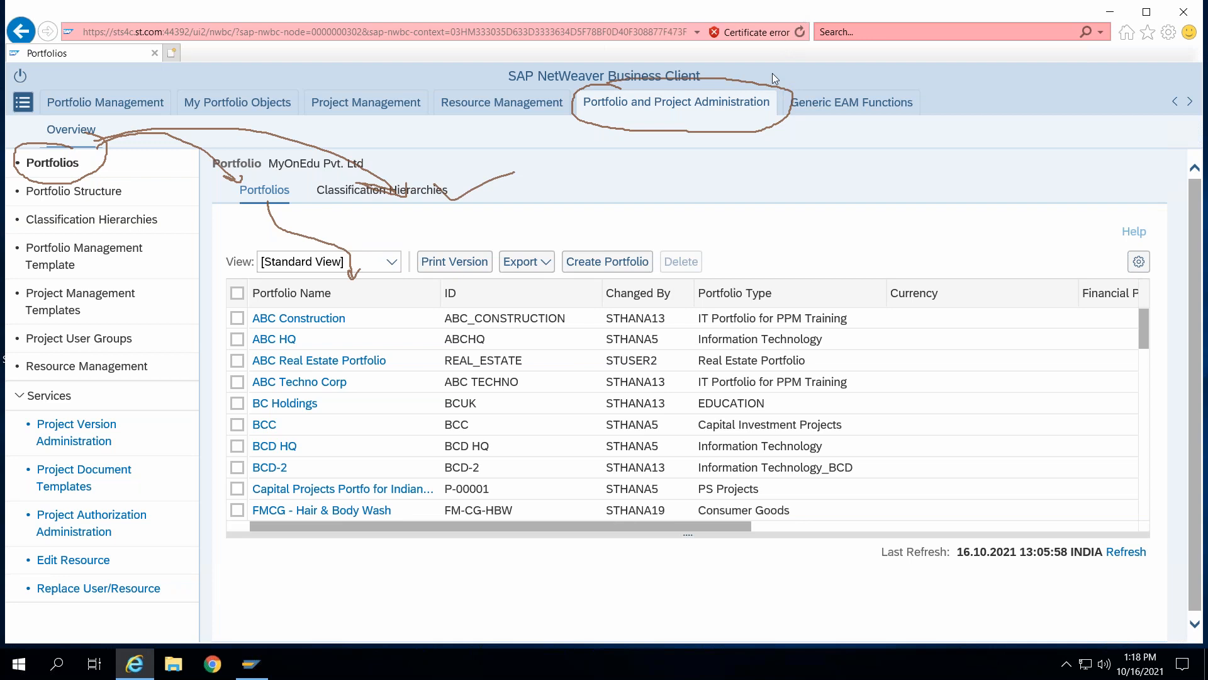
click(763, 113)
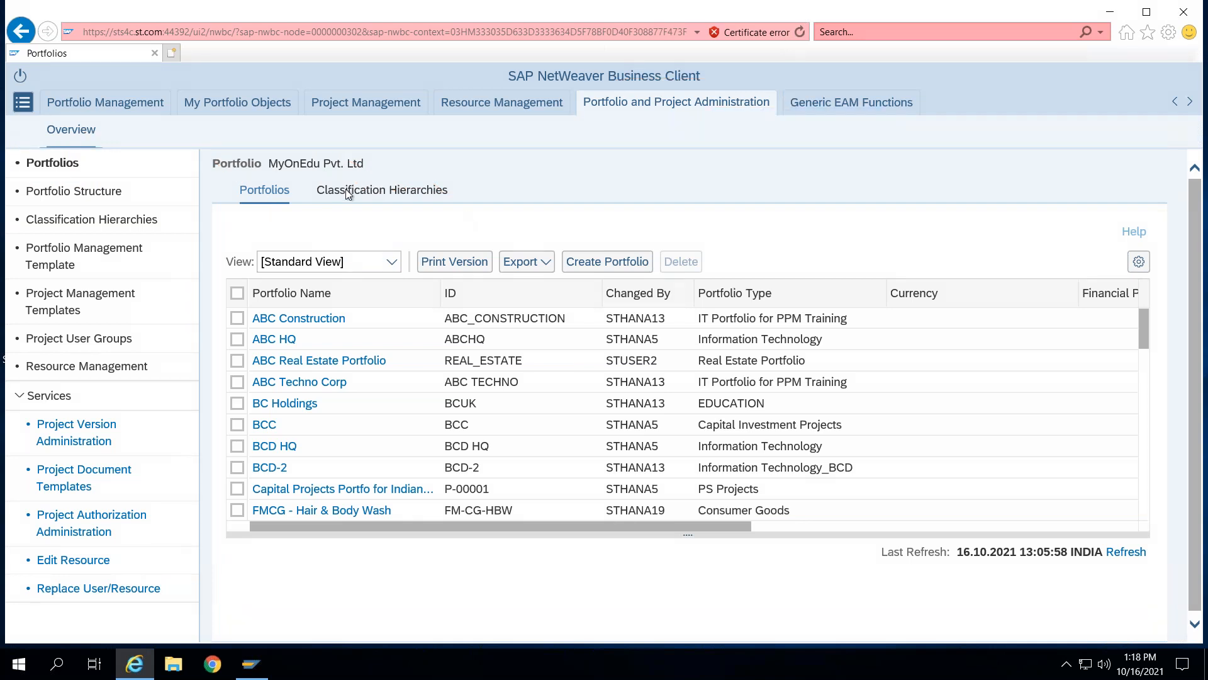
- Start SAP Logon, open the SAP PPM system entry and log on with the user ID and password
click(251, 666)
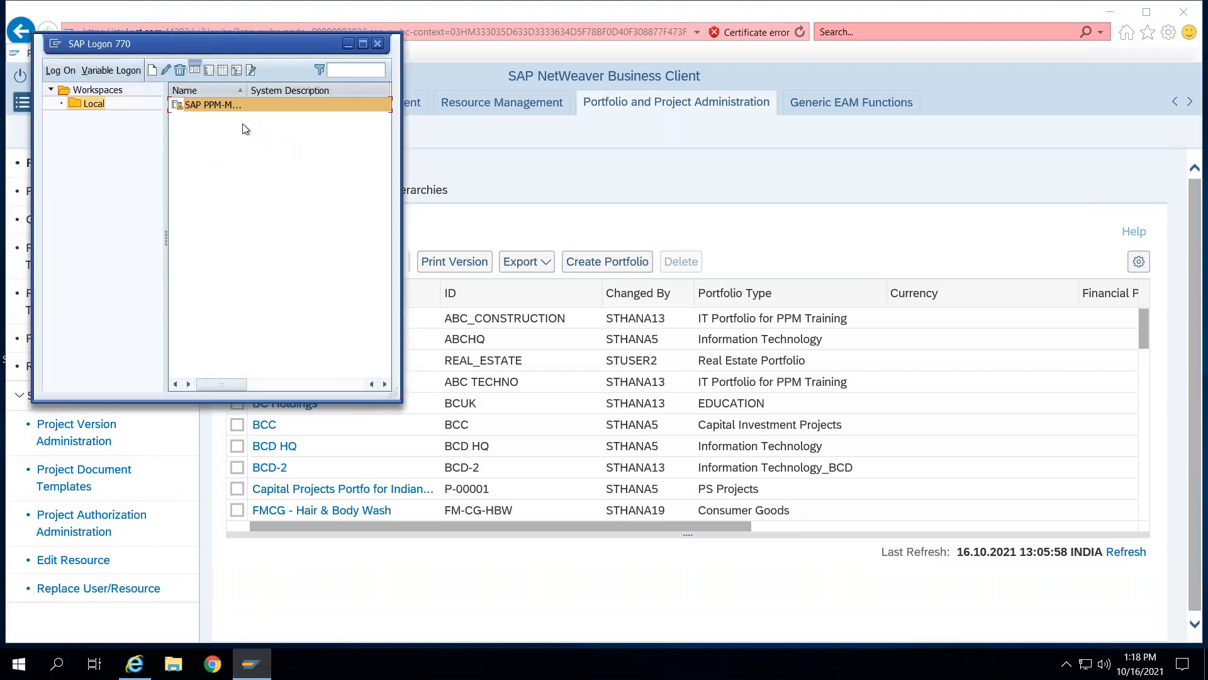
double_click(224, 105)
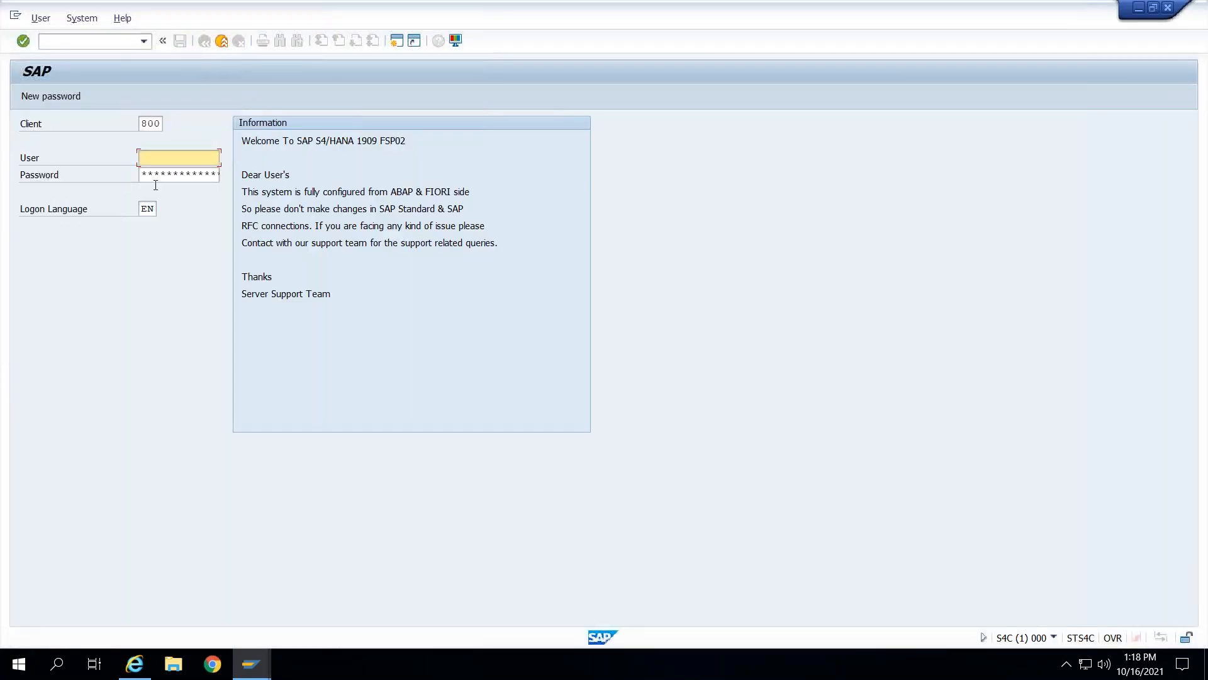
click(179, 157)
click(176, 174)
click(177, 176)
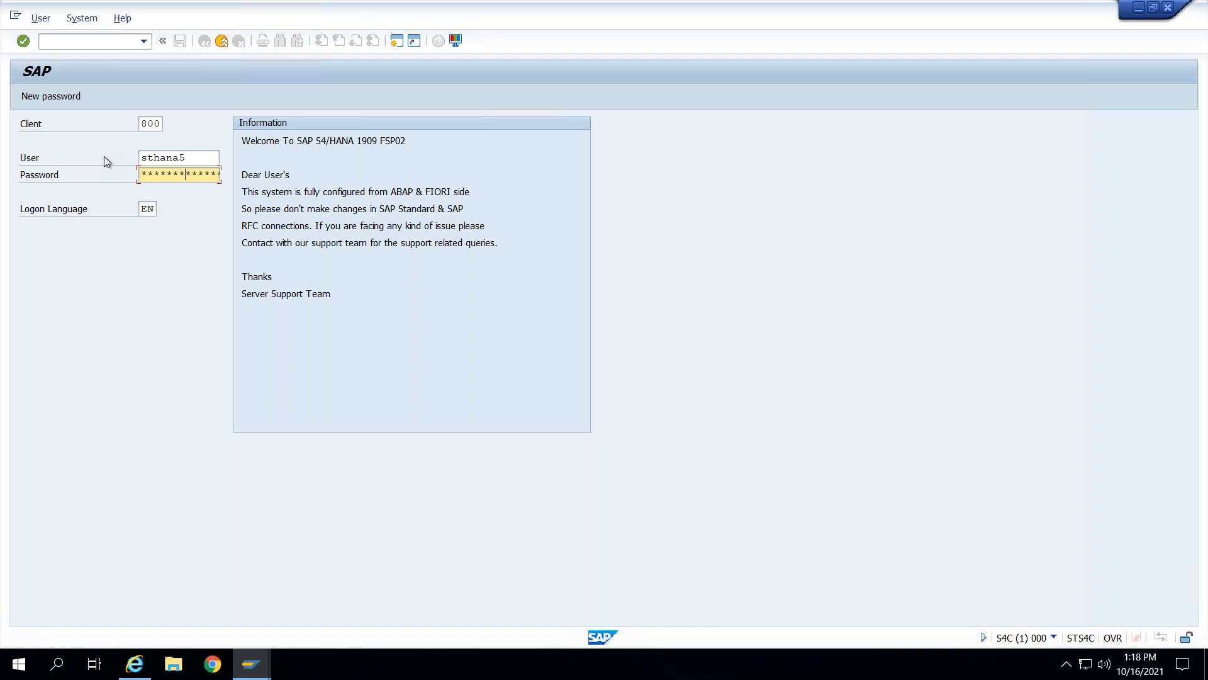
key(Return)
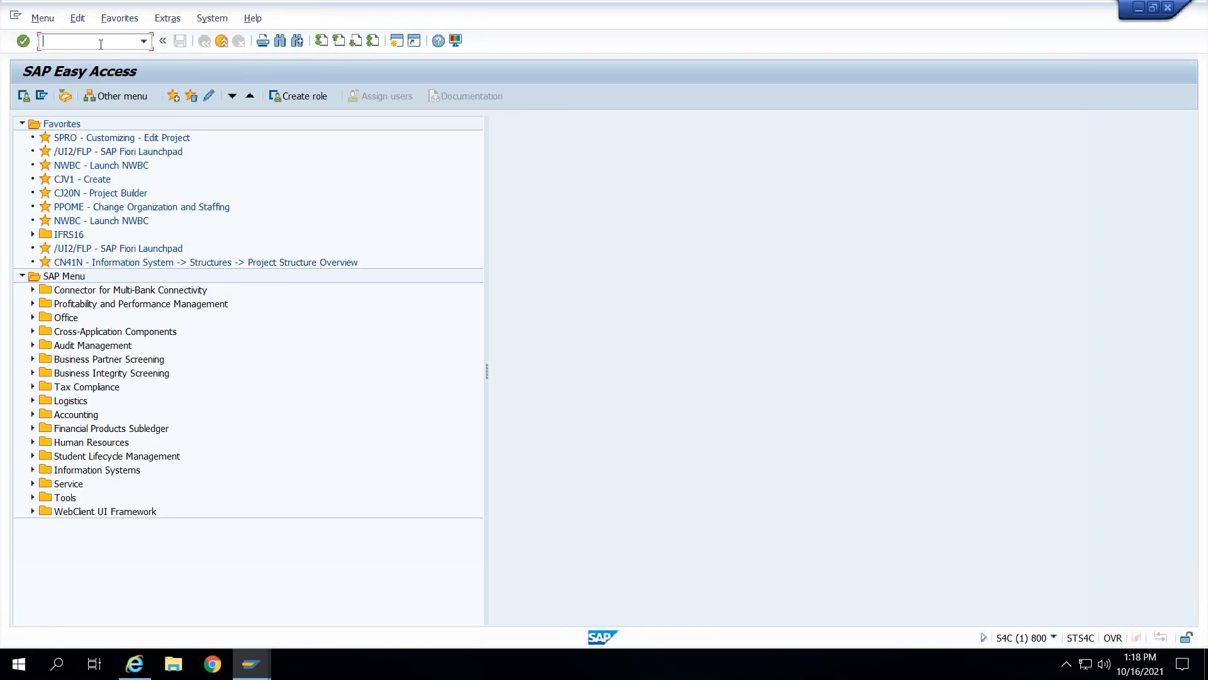
- Launch NWBC from the NWBC - Launch NWBC favorite and open the /nwbc cockpit
text(nwbc)
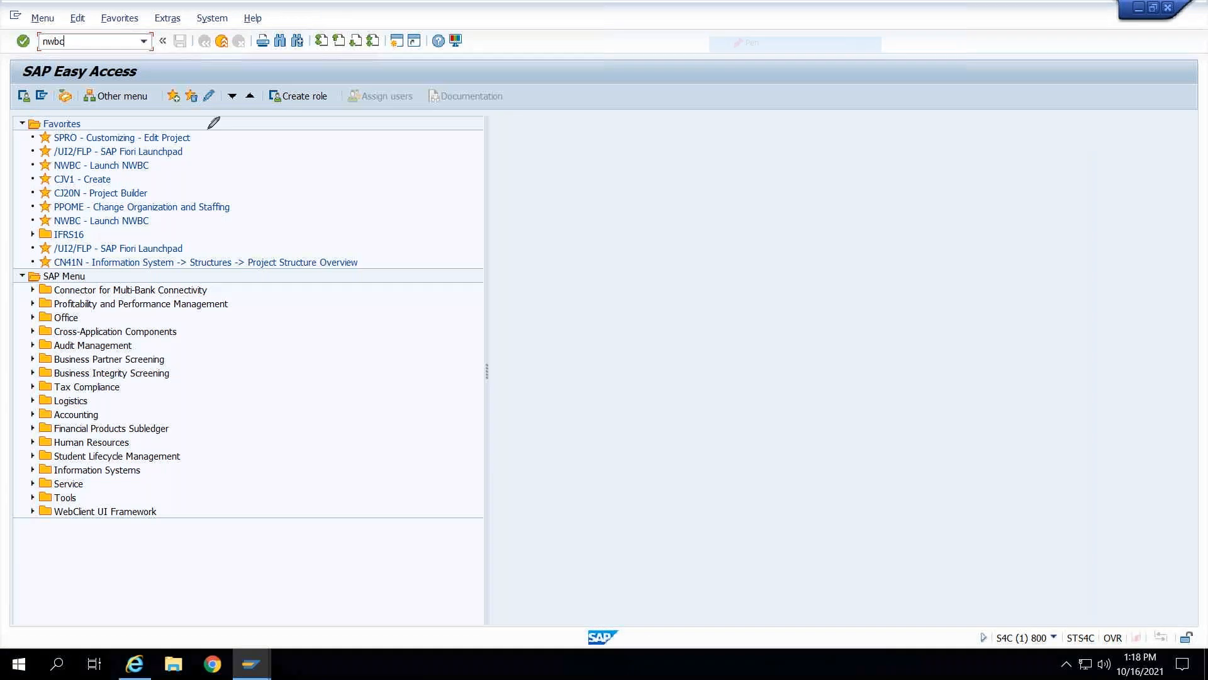
mouse_move(151, 165)
mouse_down()
mouse_move(282, 149)
mouse_move(284, 138)
mouse_move(281, 149)
mouse_up()
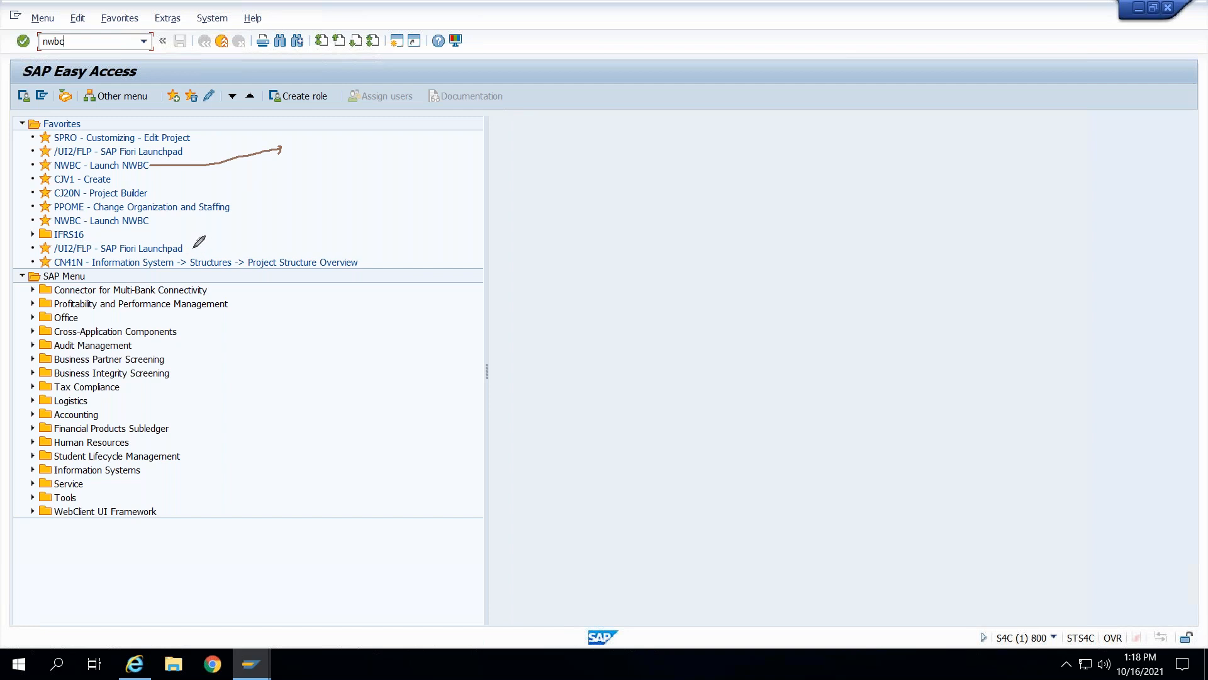
mouse_move(193, 249)
mouse_down()
mouse_move(315, 225)
mouse_move(336, 232)
mouse_up()
click(59, 166)
double_click(59, 166)
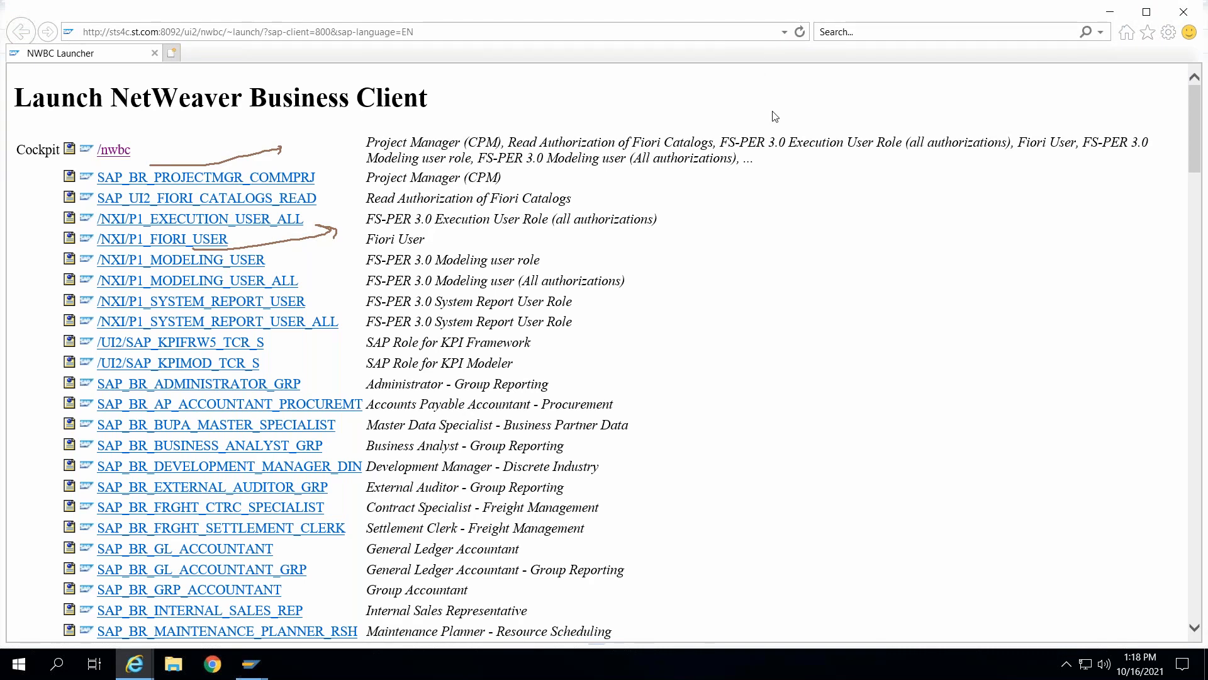
click(115, 151)
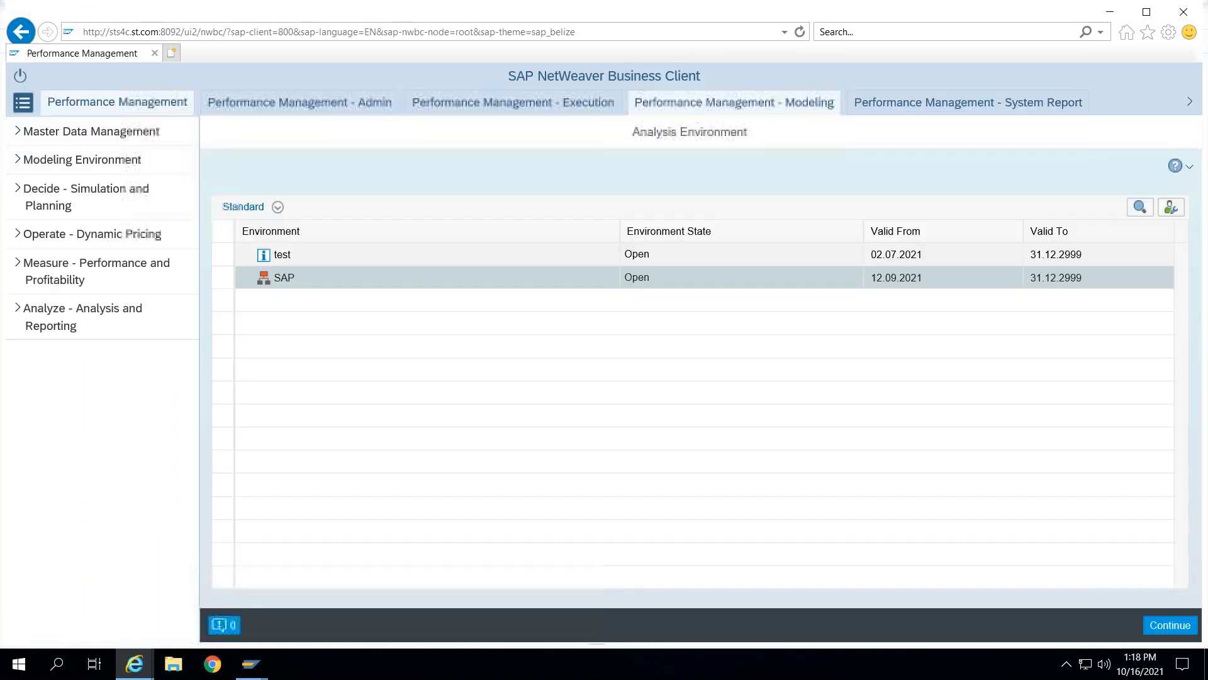
- Open the Portfolio and Project Administration area in the new NWBC session
click(1190, 103)
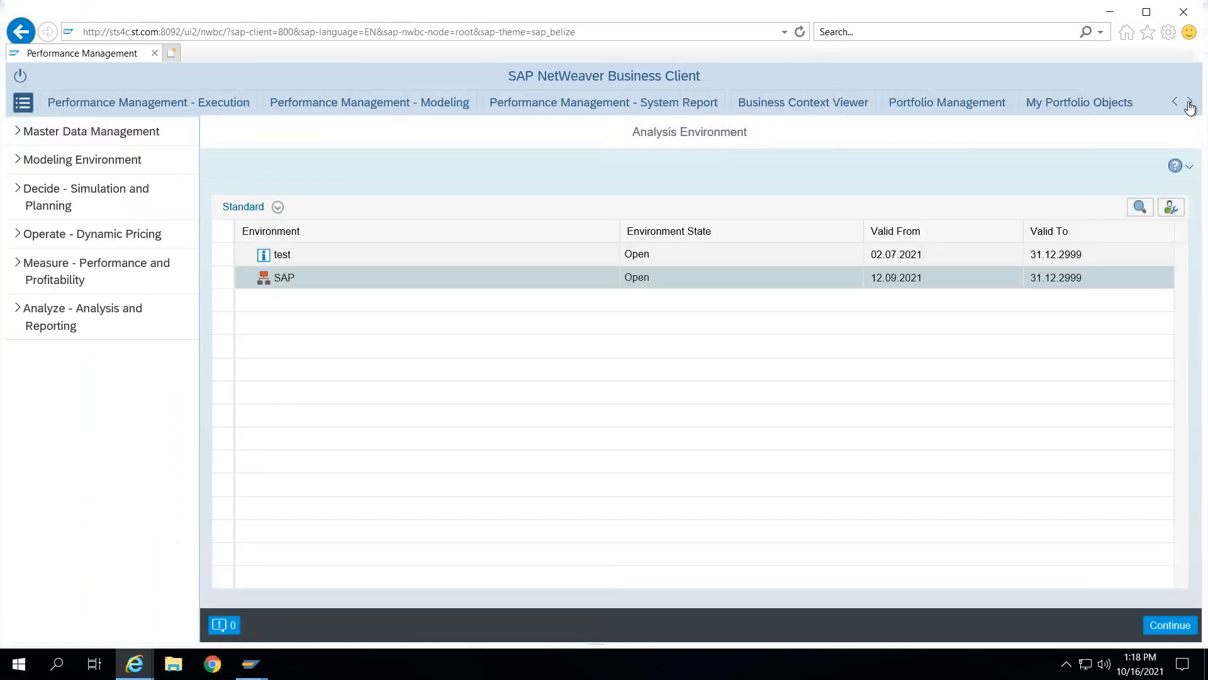
click(1190, 102)
click(1190, 103)
click(1190, 103)
click(1190, 102)
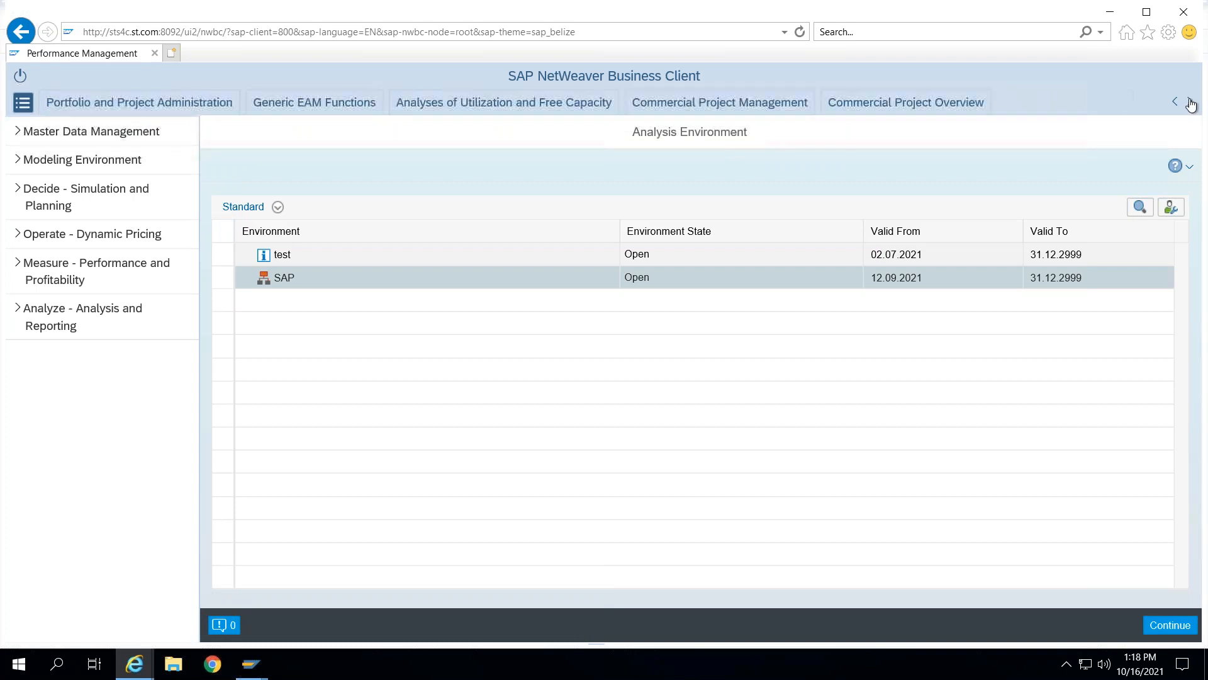
click(1191, 103)
click(1190, 102)
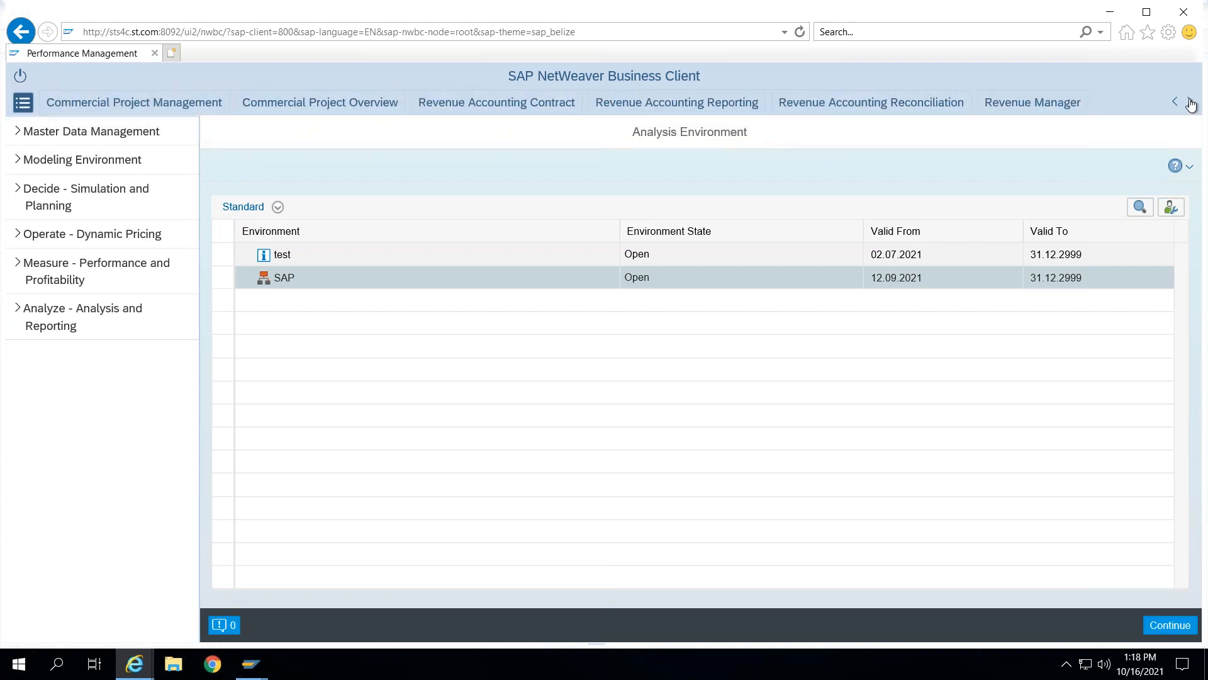
click(1190, 102)
click(1190, 103)
click(1190, 103)
click(1190, 102)
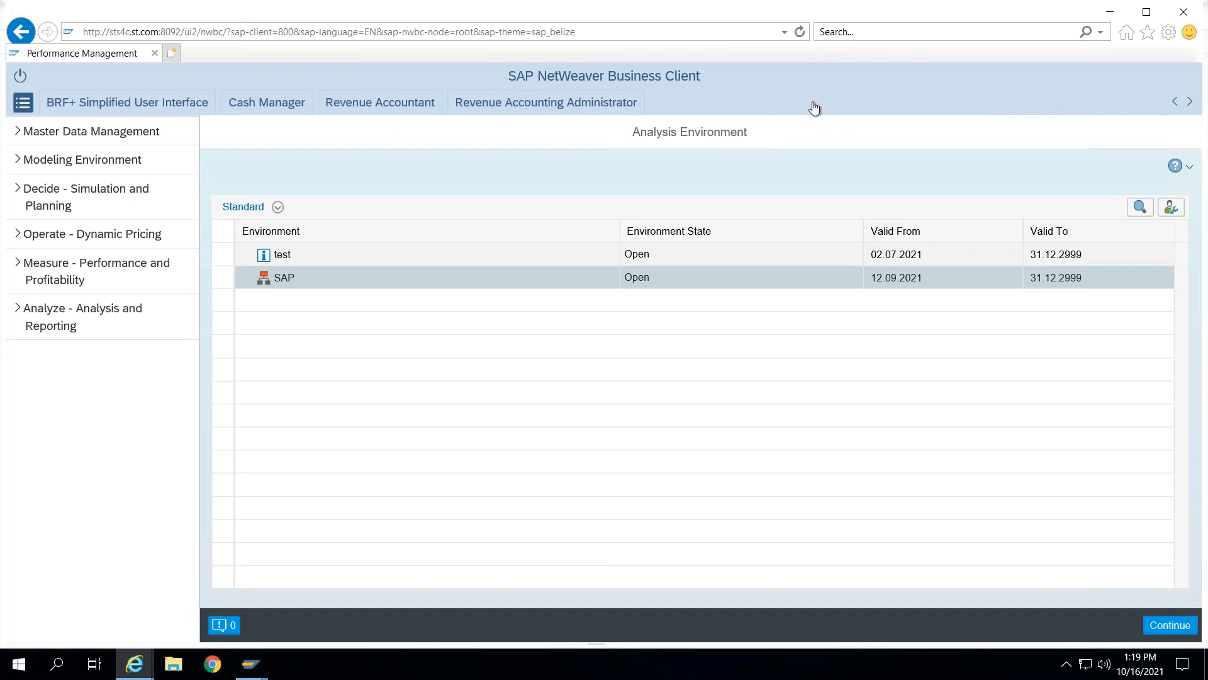
click(1176, 103)
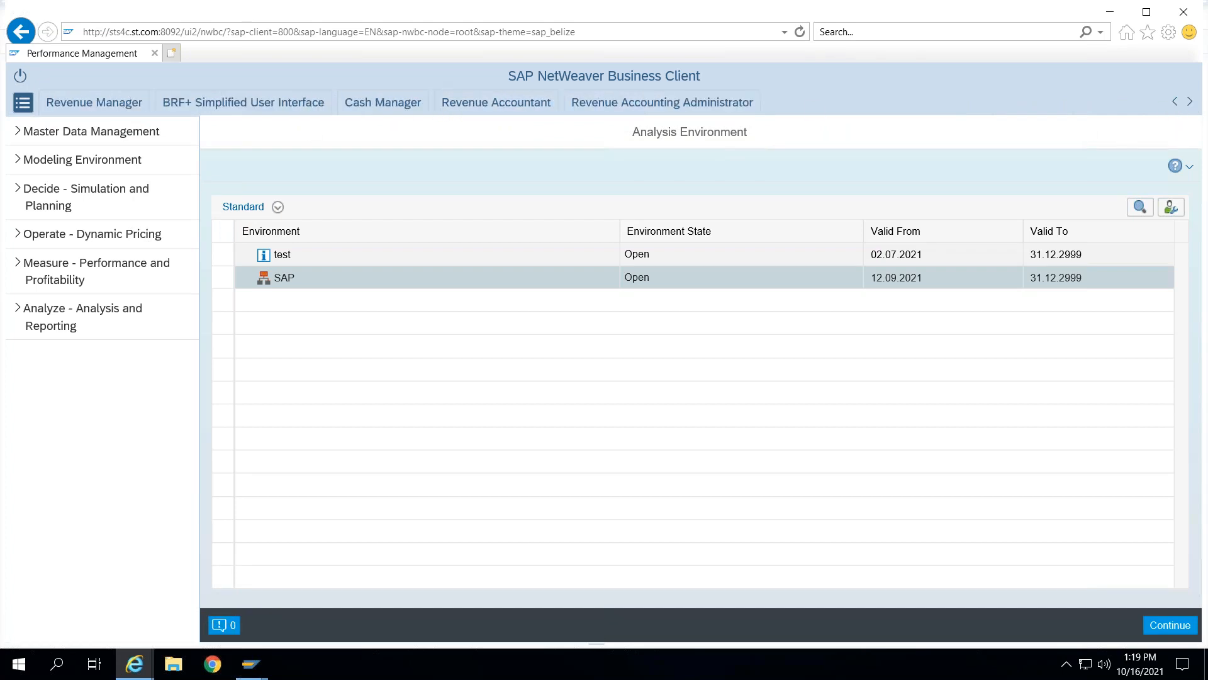
click(1176, 103)
click(1176, 102)
click(1176, 102)
click(1175, 103)
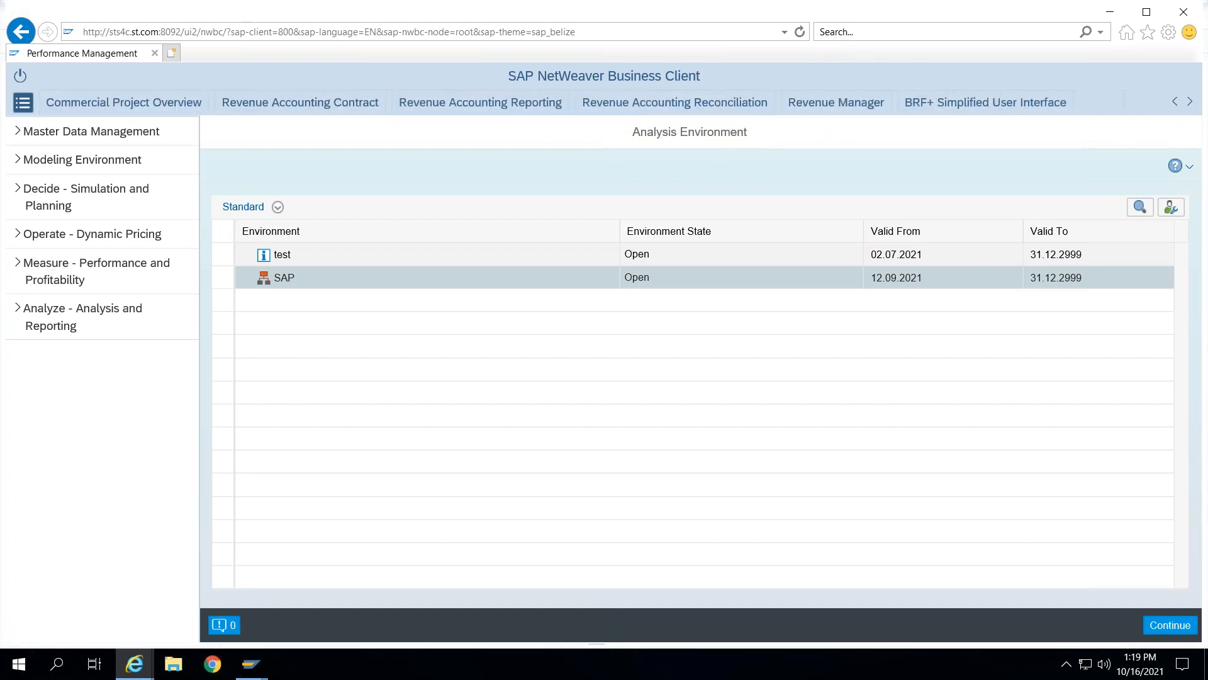
click(1176, 103)
click(1176, 103)
click(1176, 103)
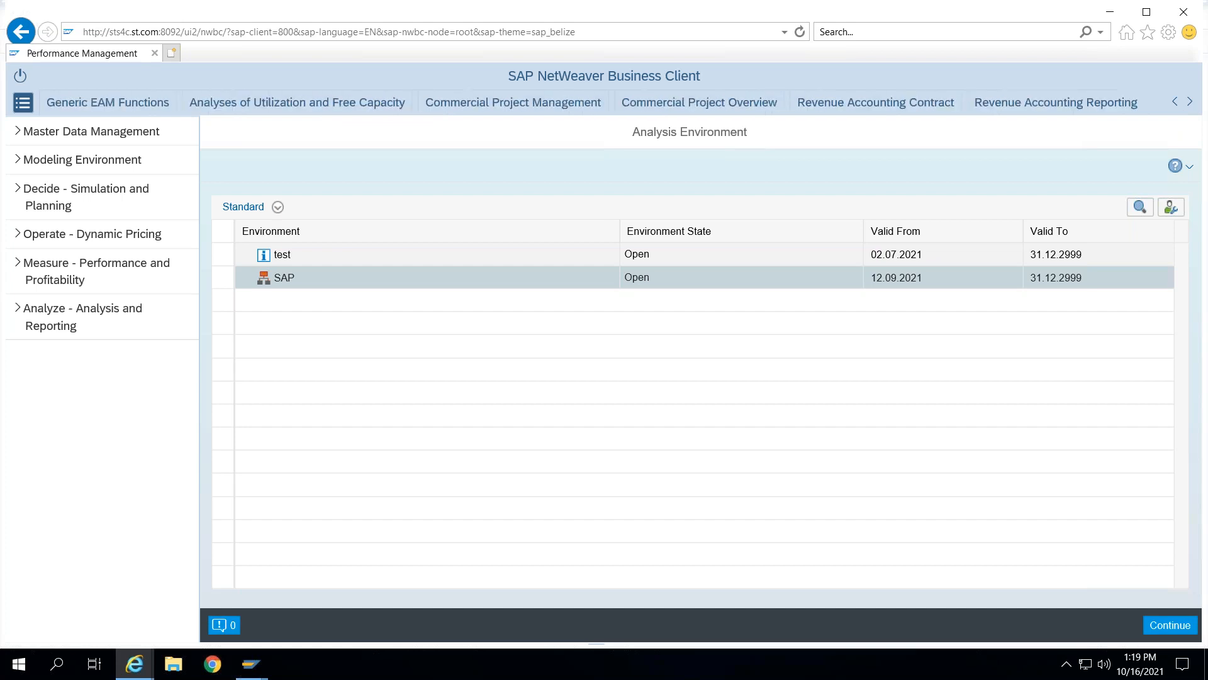
click(1176, 103)
click(1176, 102)
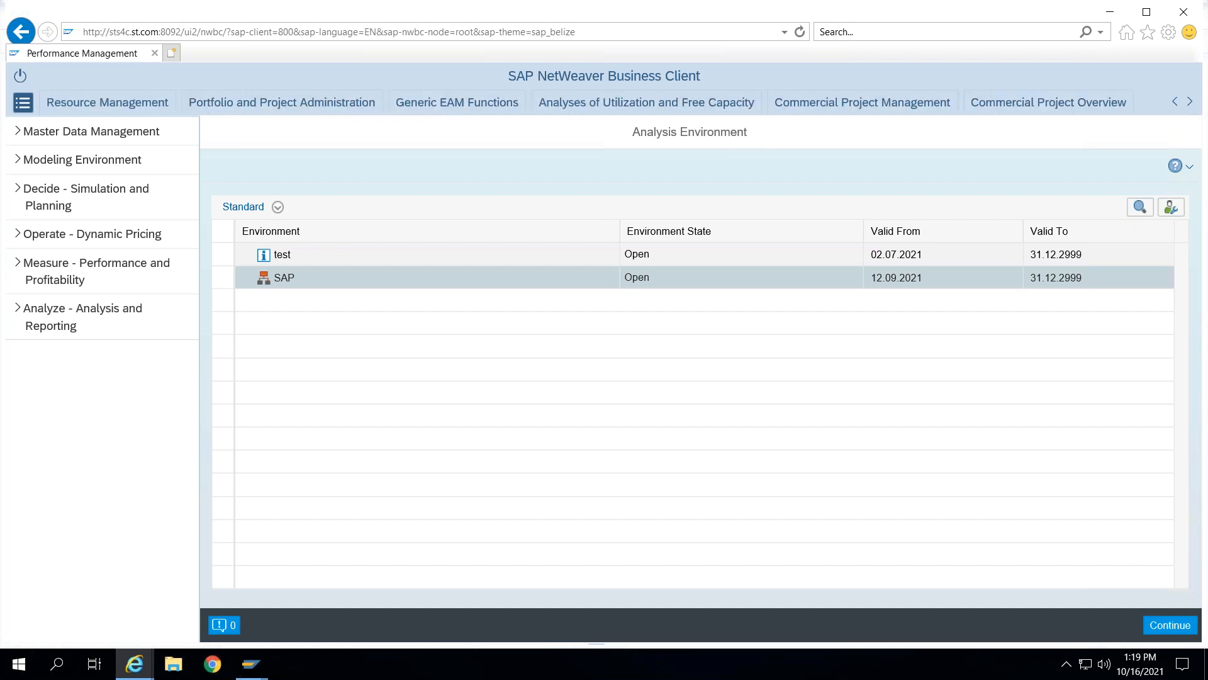
click(248, 107)
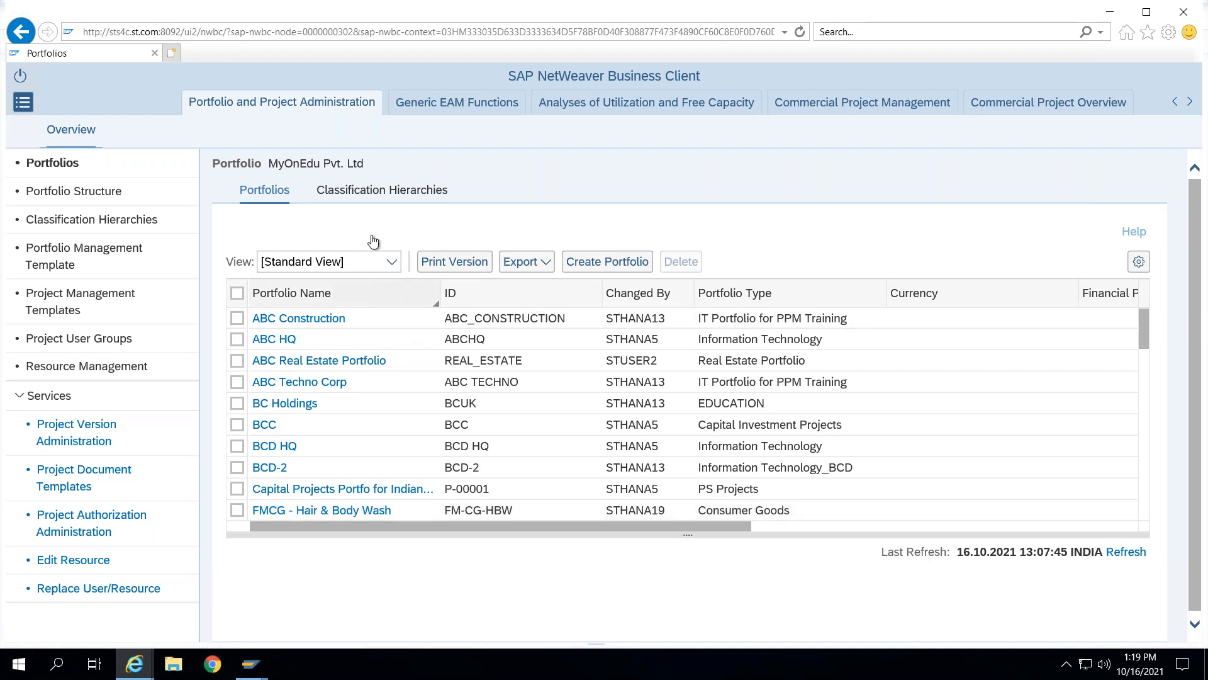
- Browse the Classification Hierarchies list and go back to the Portfolios list
click(354, 196)
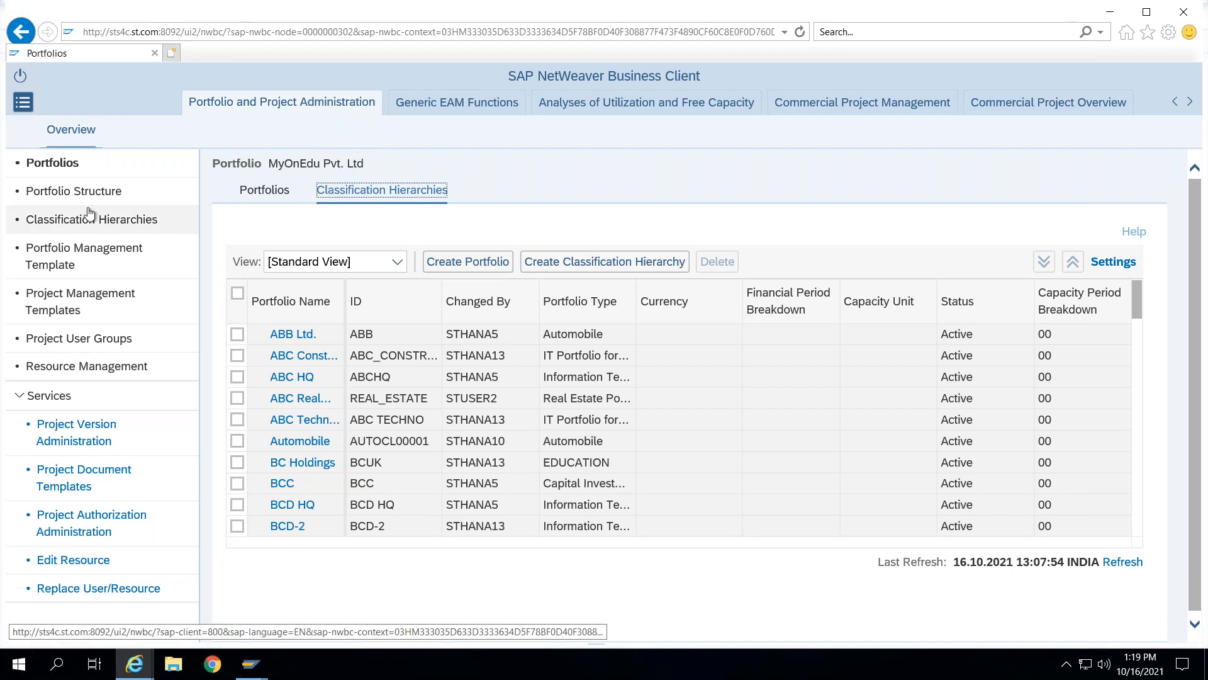
click(242, 191)
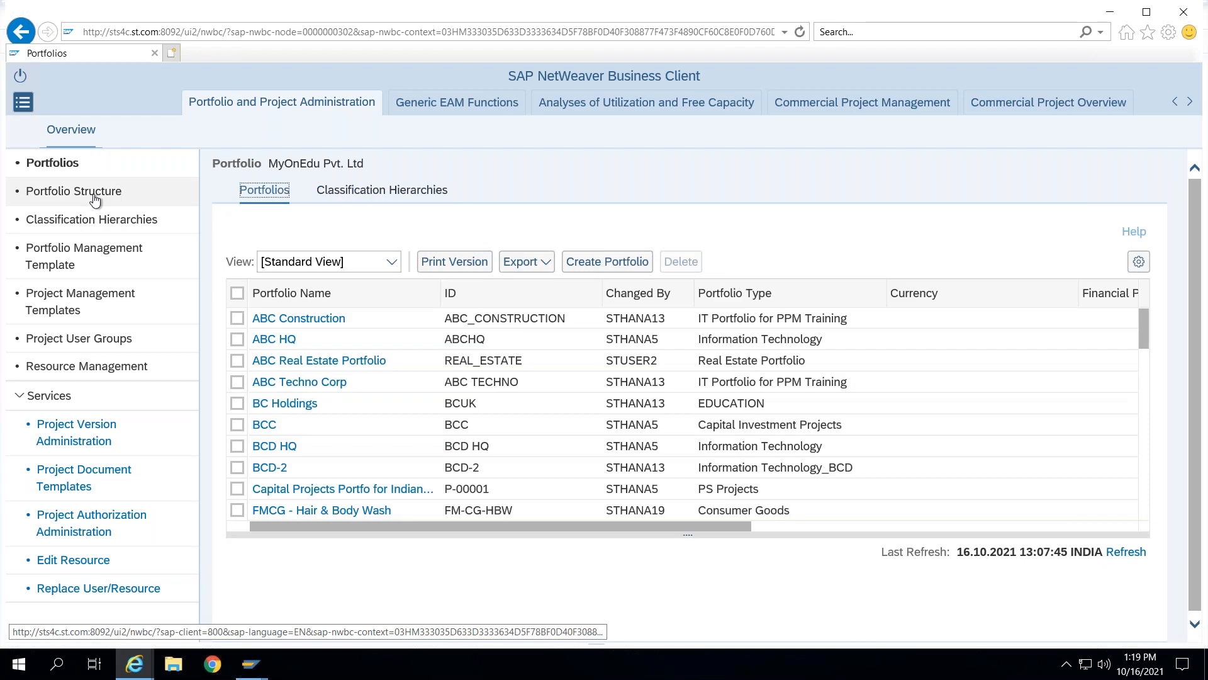
- Open Portfolio Structure and bring up the Switch Portfolio dialog
click(94, 199)
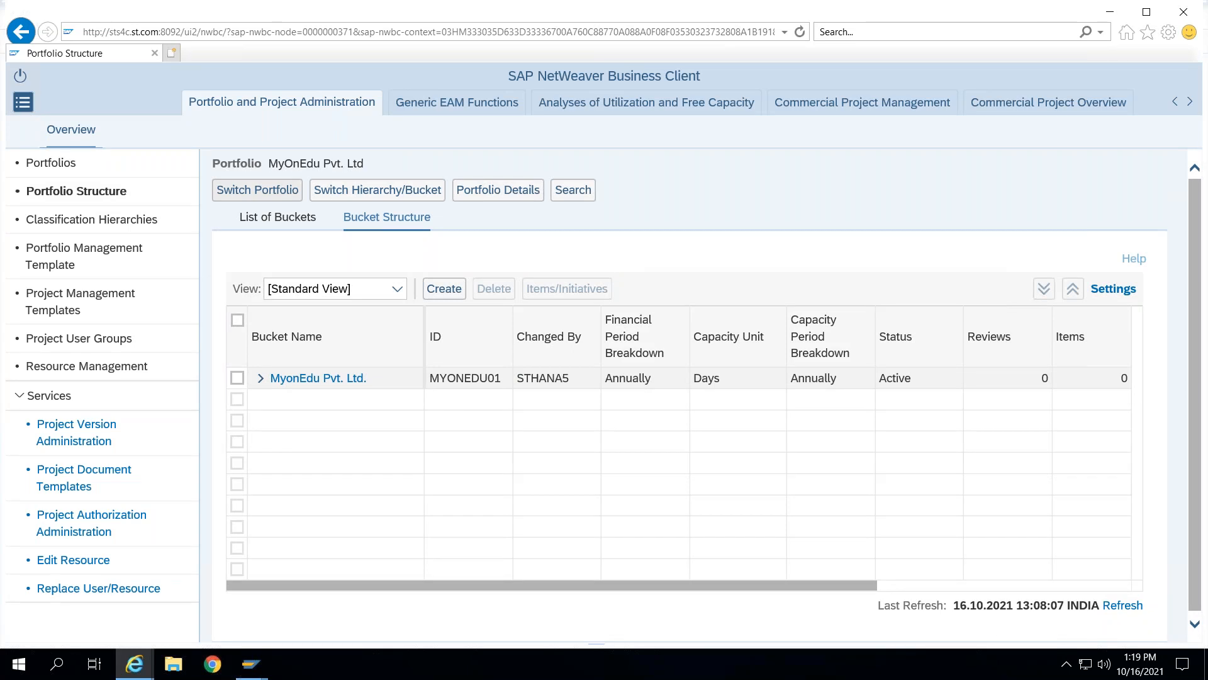
click(265, 192)
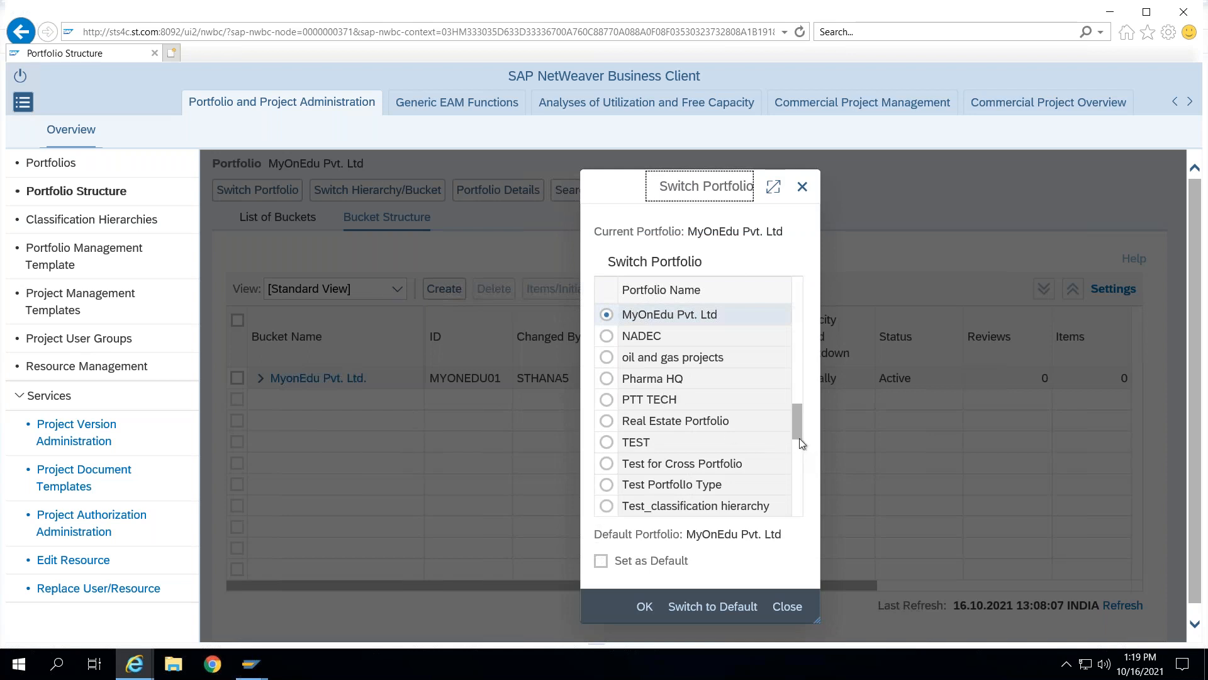
- Switch the portfolio structure to the Wipro Technologies portfolio
drag(797, 421, 802, 527)
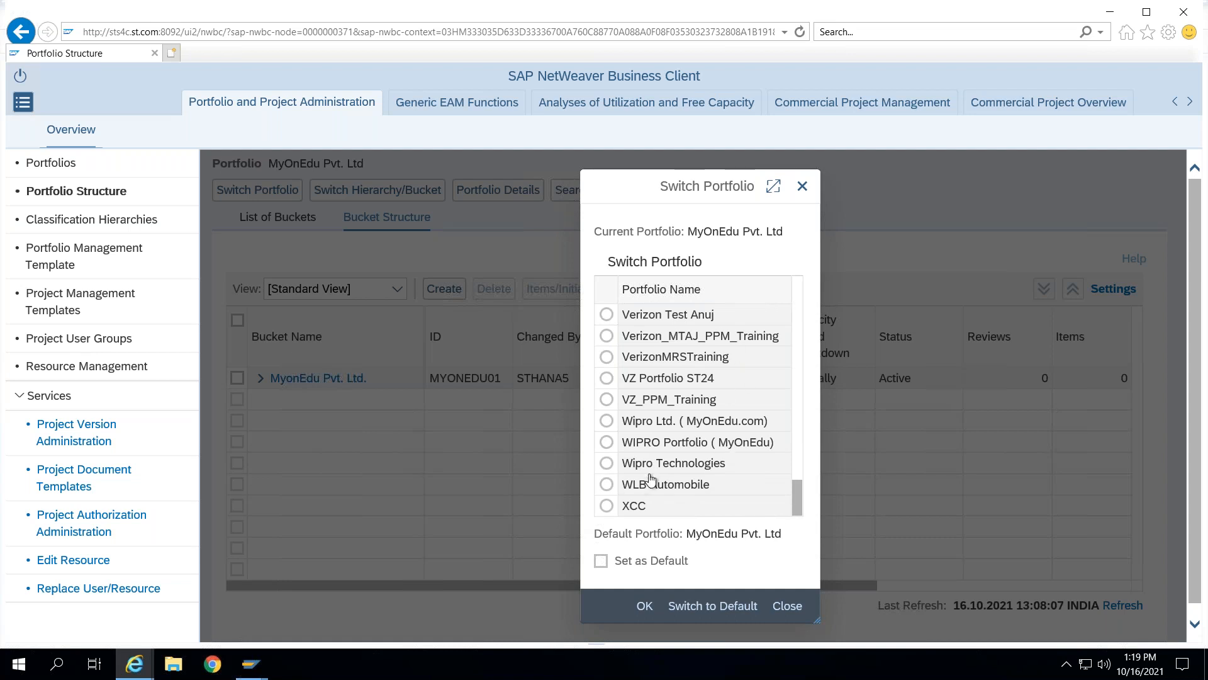
click(608, 465)
click(646, 606)
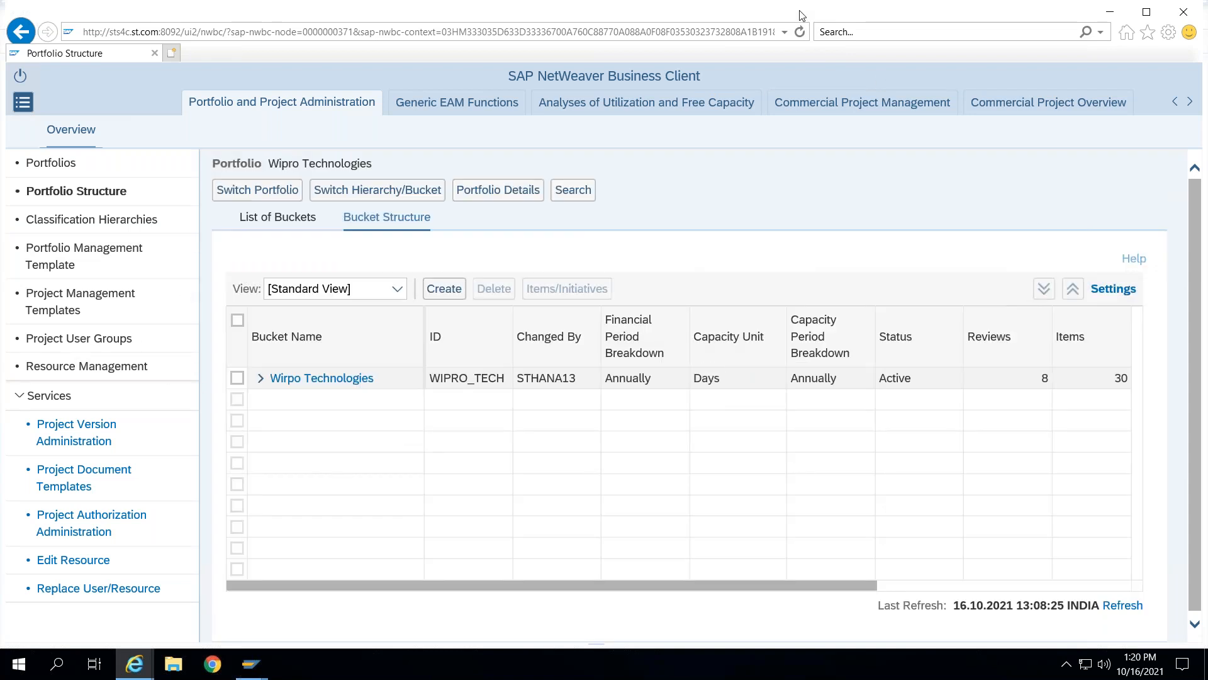
- Open the Portfolios area and view its Classification Hierarchies list
drag(294, 135, 384, 123)
click(50, 163)
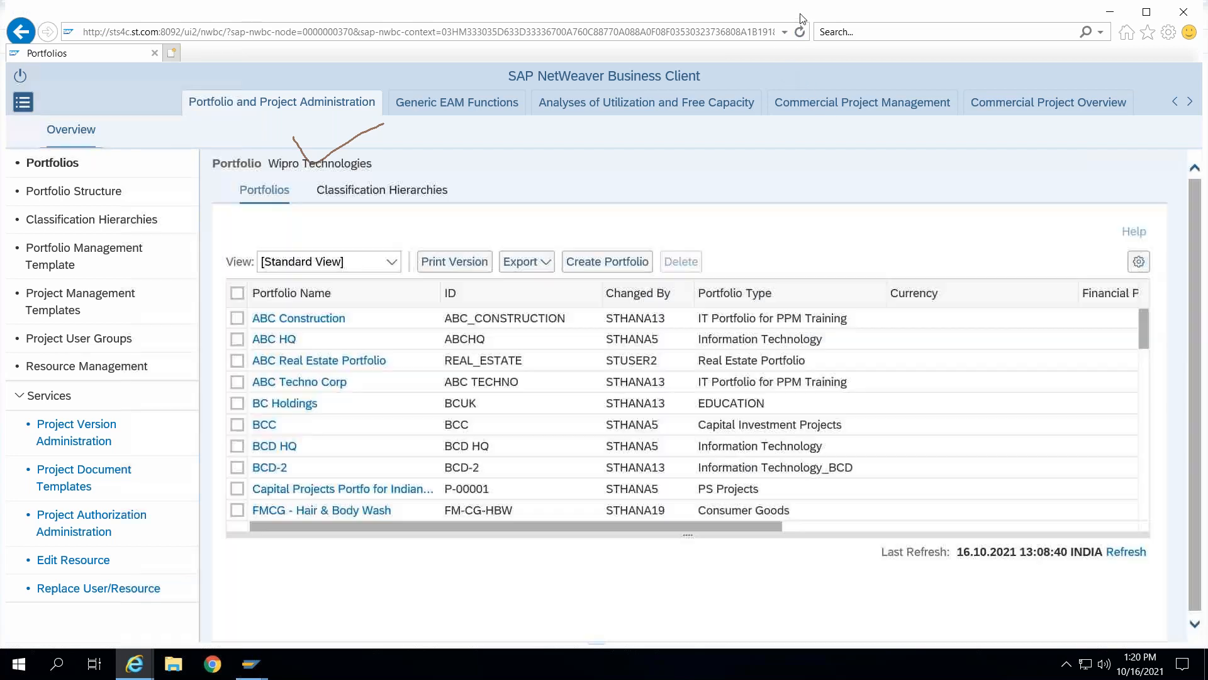
click(391, 192)
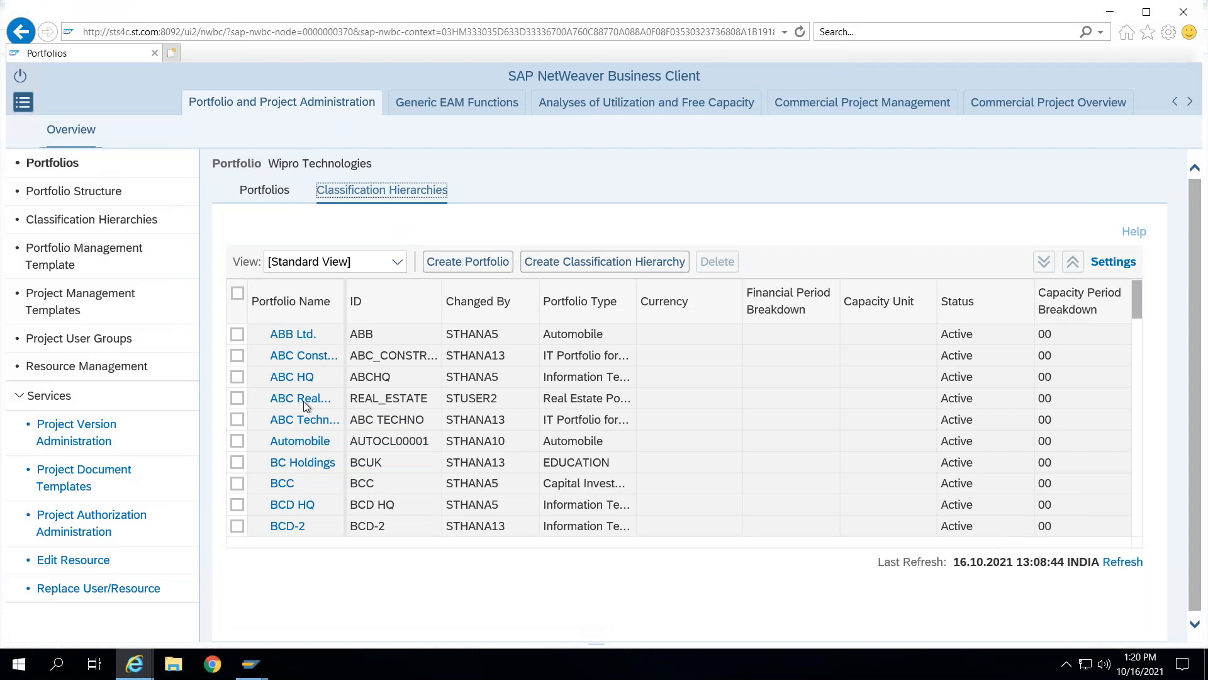
drag(340, 295, 413, 293)
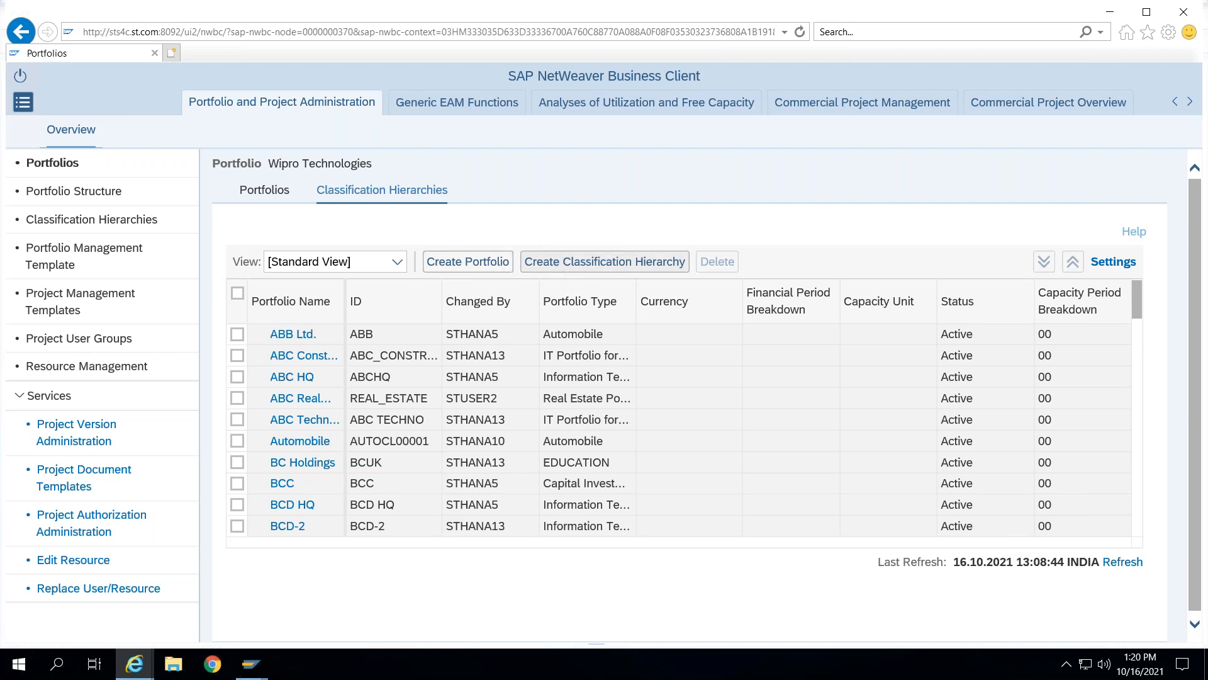
click(237, 334)
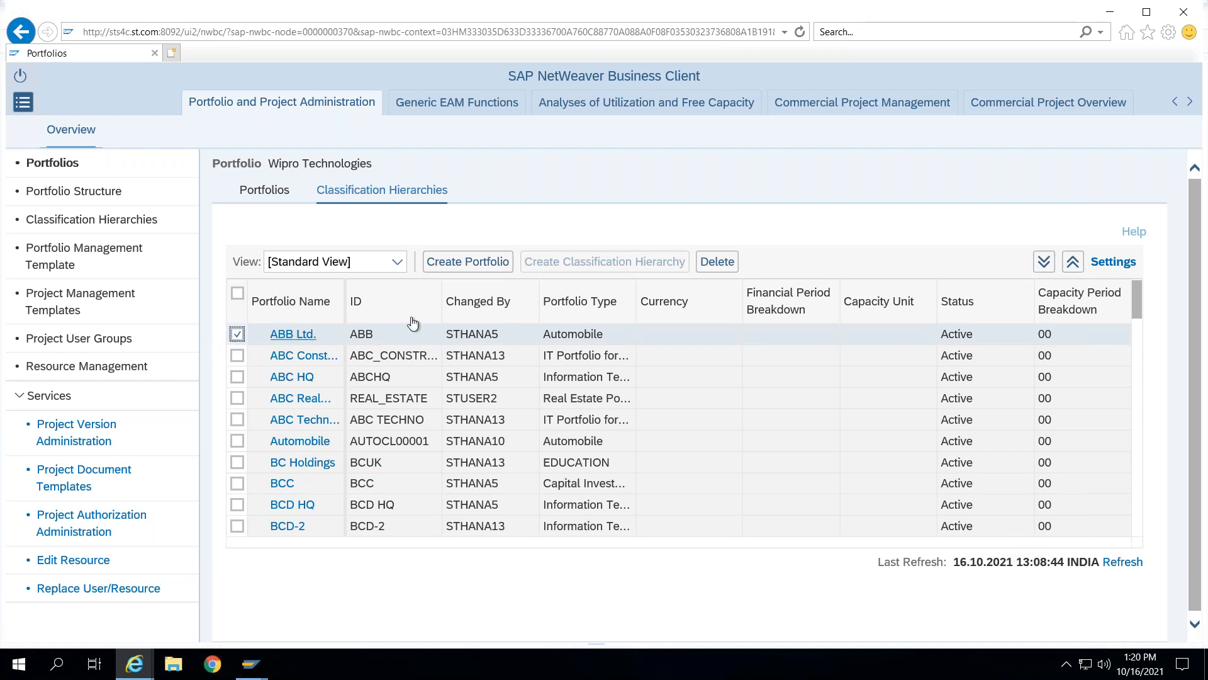
click(237, 334)
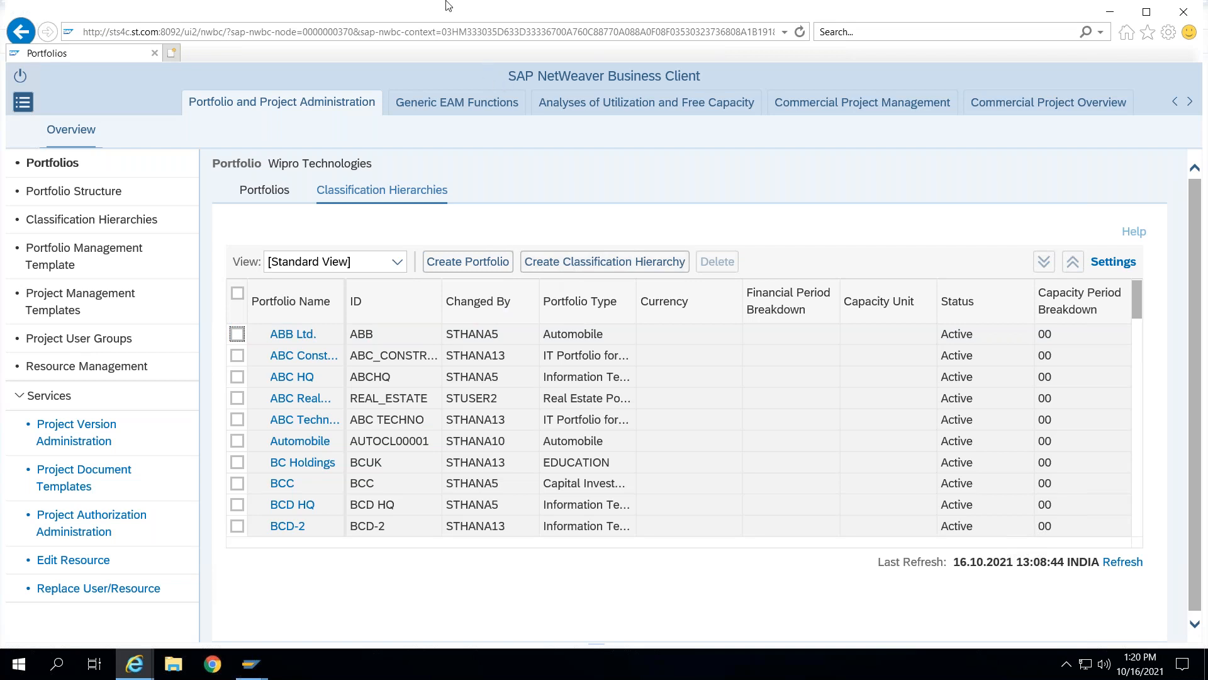
mouse_move(468, 8)
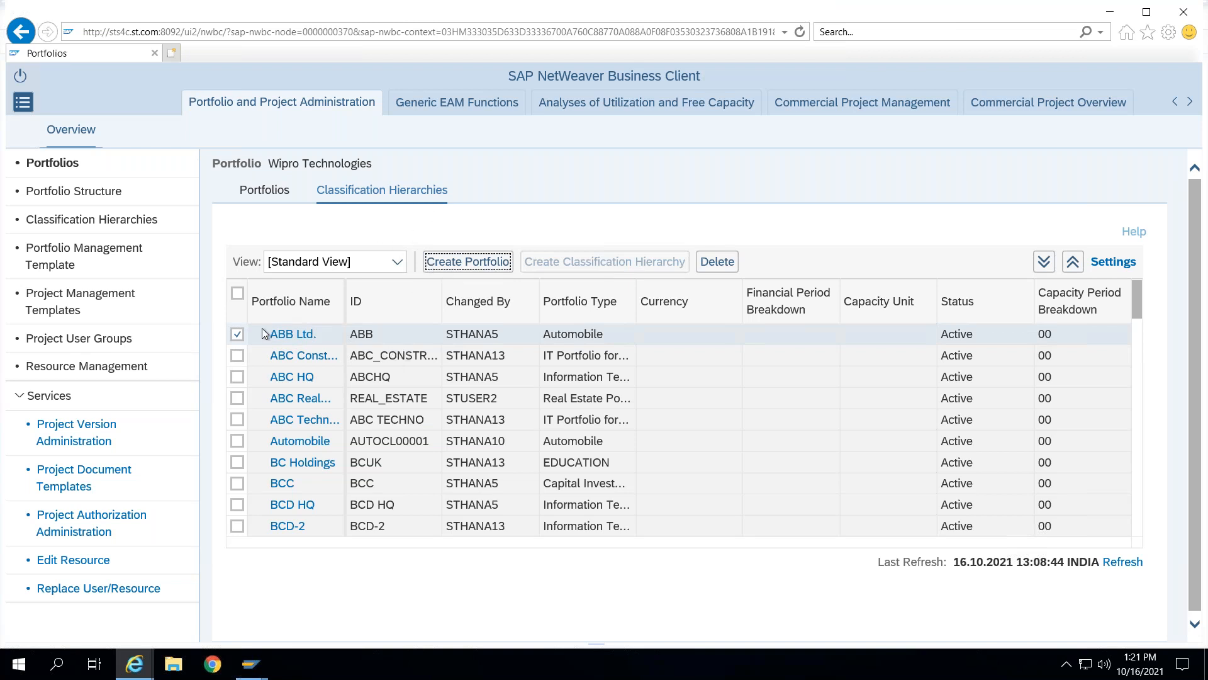
click(239, 335)
click(361, 192)
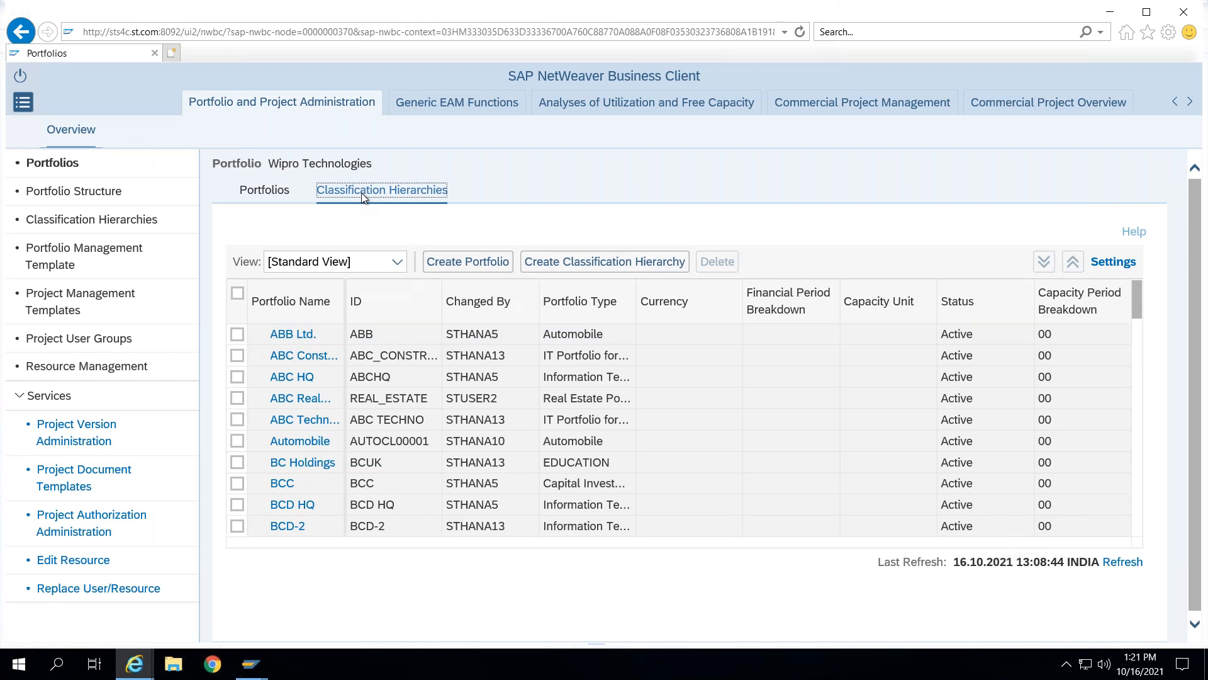
- Start a new cross-portfolio classification hierarchy with portfolio type Information Technology
click(599, 262)
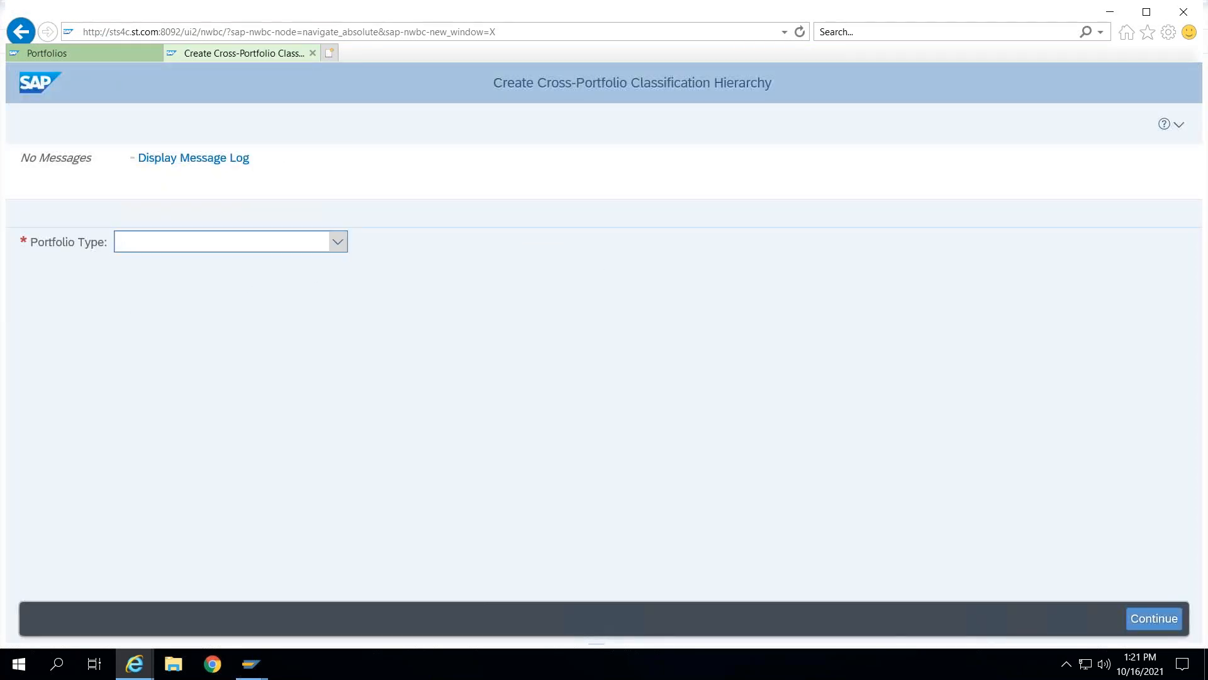
click(337, 243)
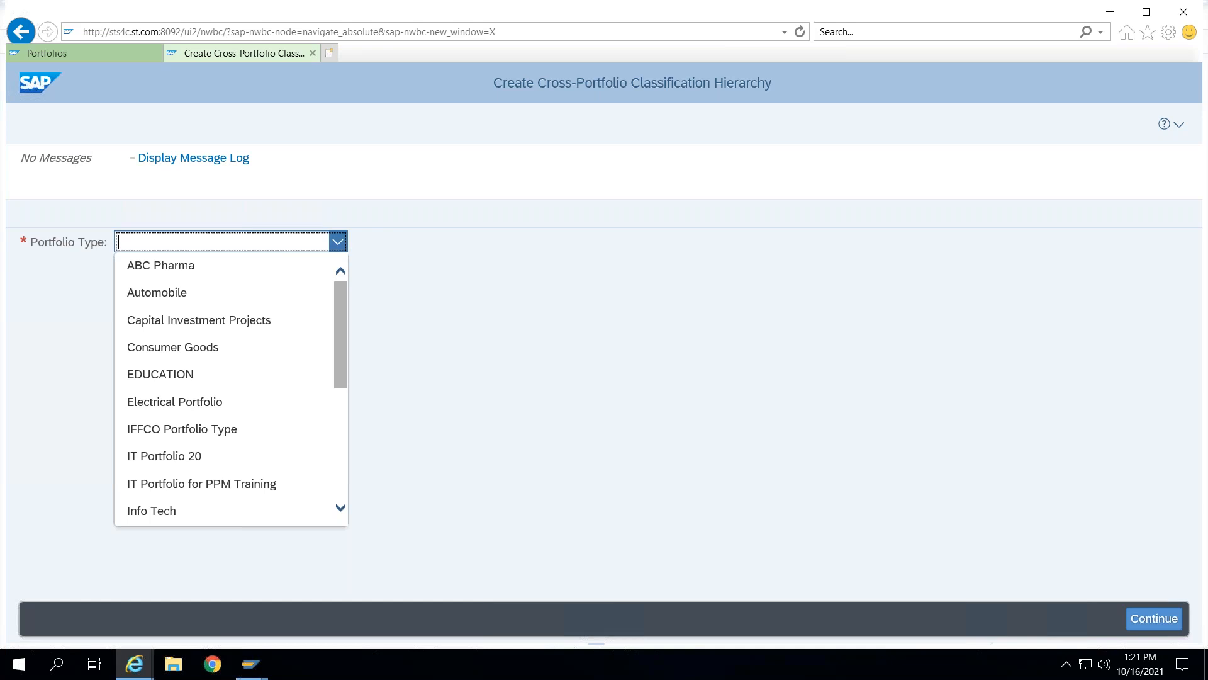
scroll(345, 409, down, 1)
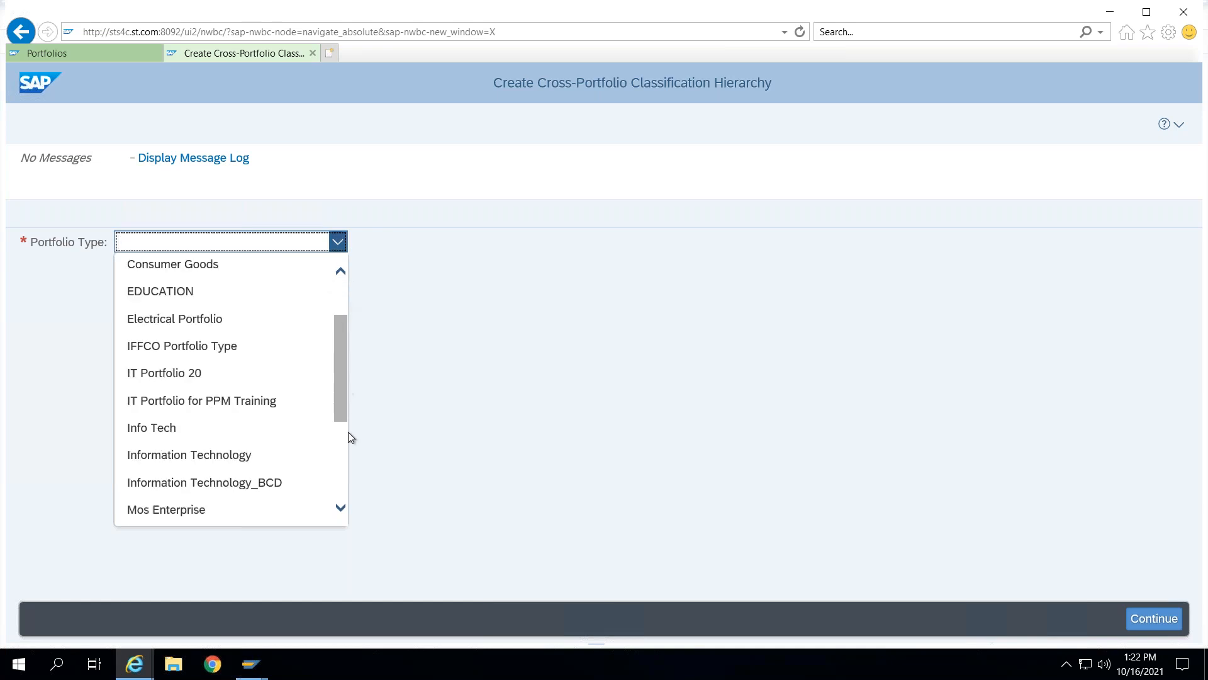
scroll(351, 437, down, 3)
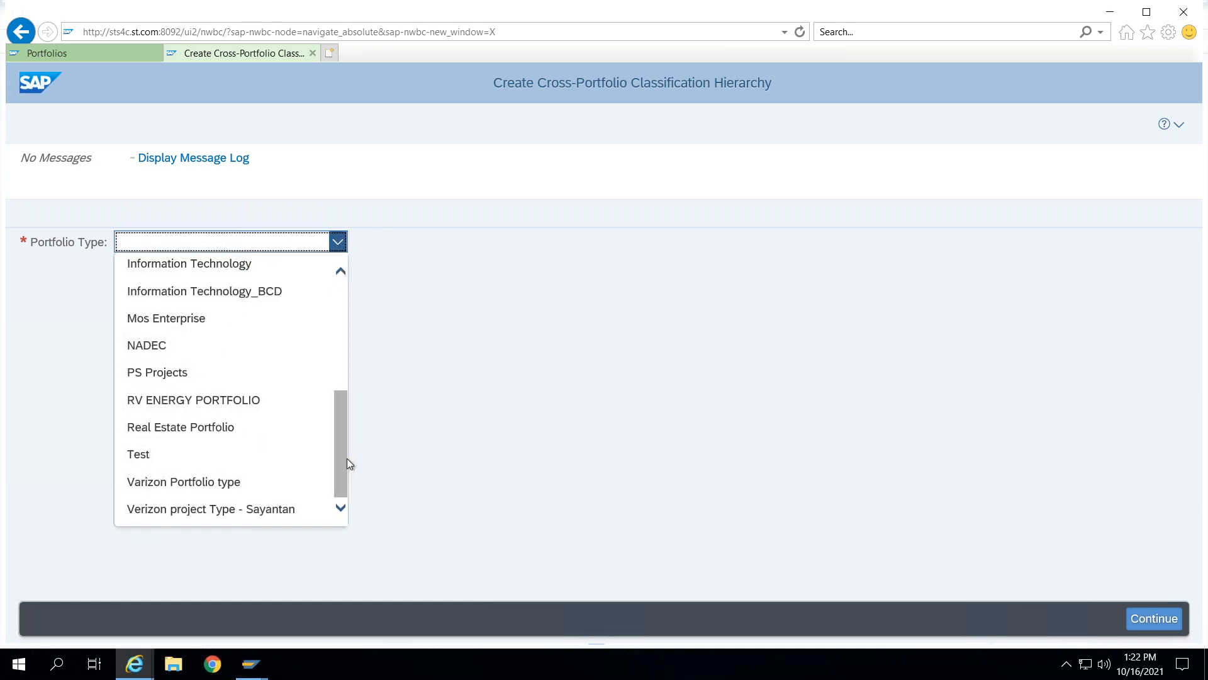
click(209, 266)
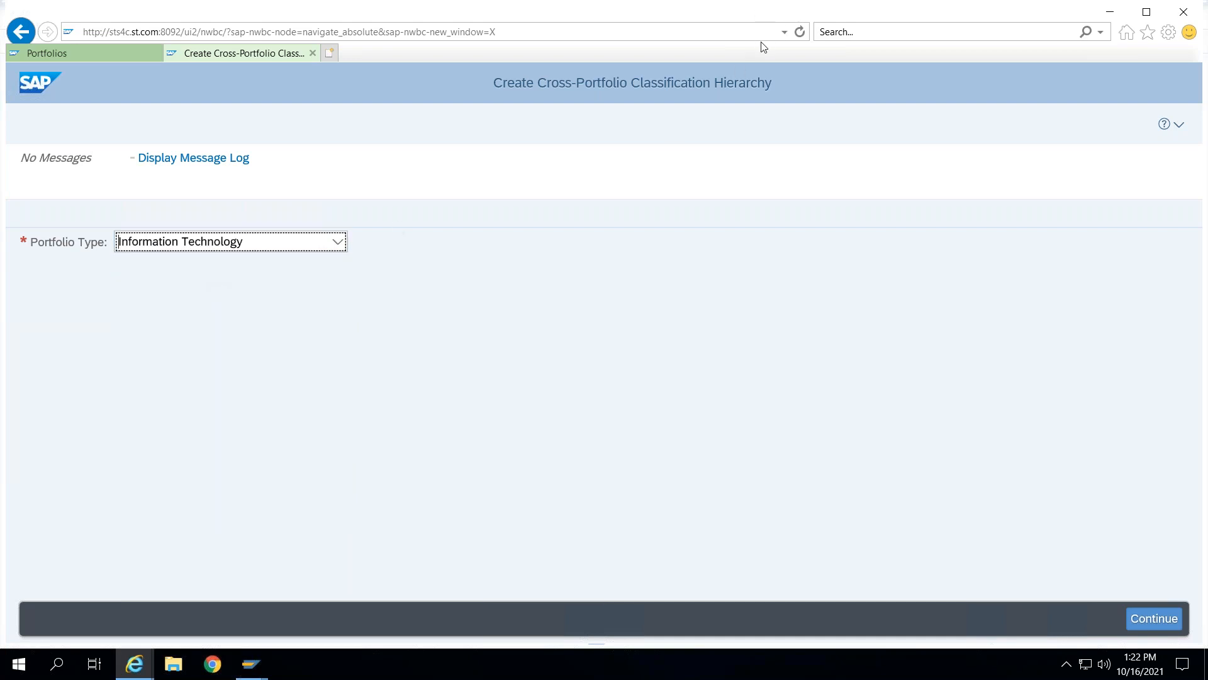
drag(479, 73, 512, 62)
mouse_move(781, 77)
mouse_down()
mouse_move(521, 52)
mouse_move(470, 85)
mouse_move(598, 111)
mouse_move(746, 114)
mouse_up()
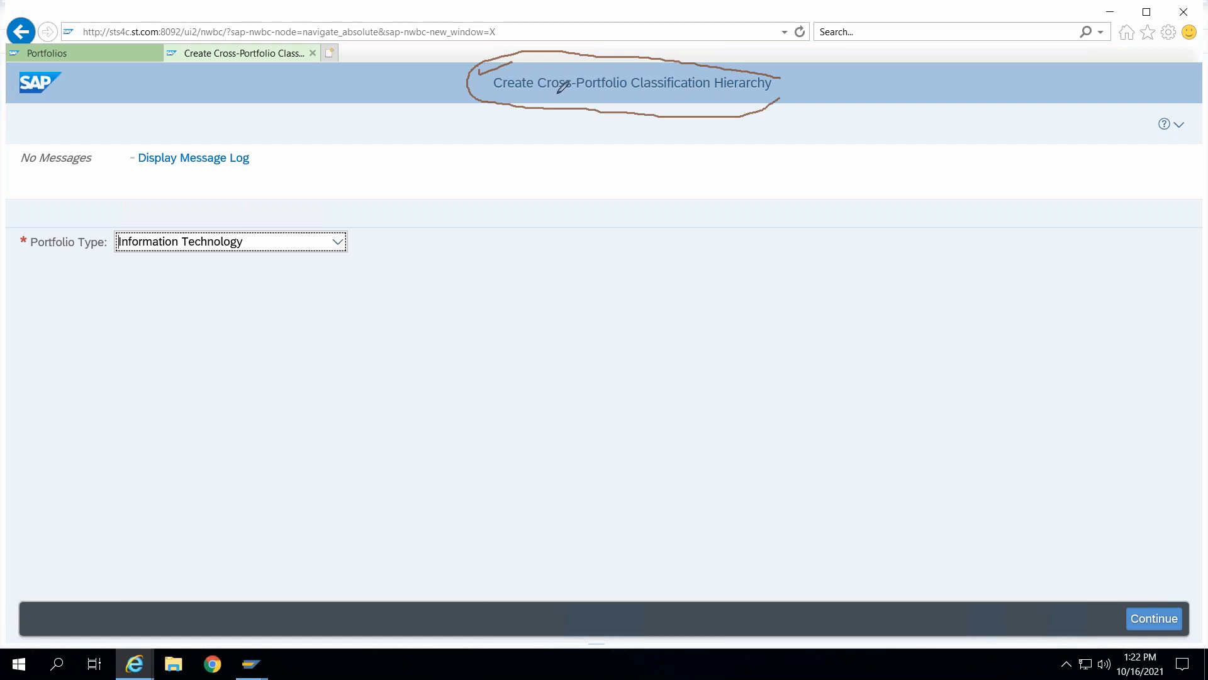
mouse_move(553, 96)
mouse_down()
mouse_move(655, 97)
mouse_move(544, 99)
mouse_up()
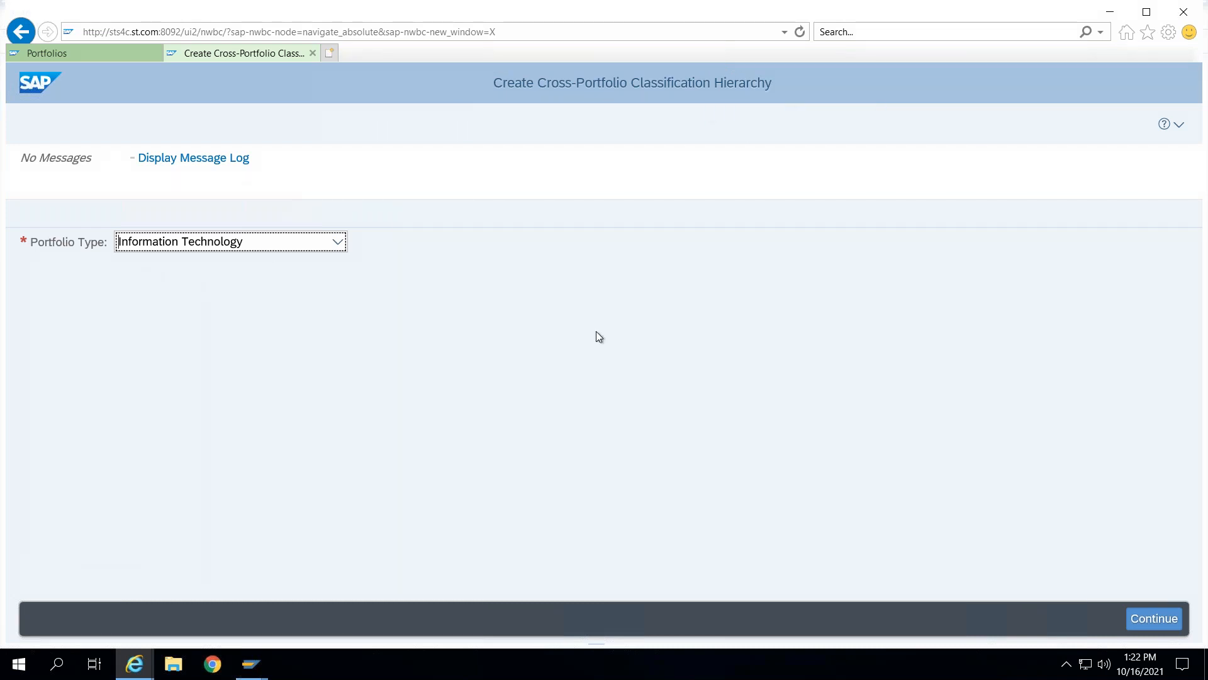
click(1144, 620)
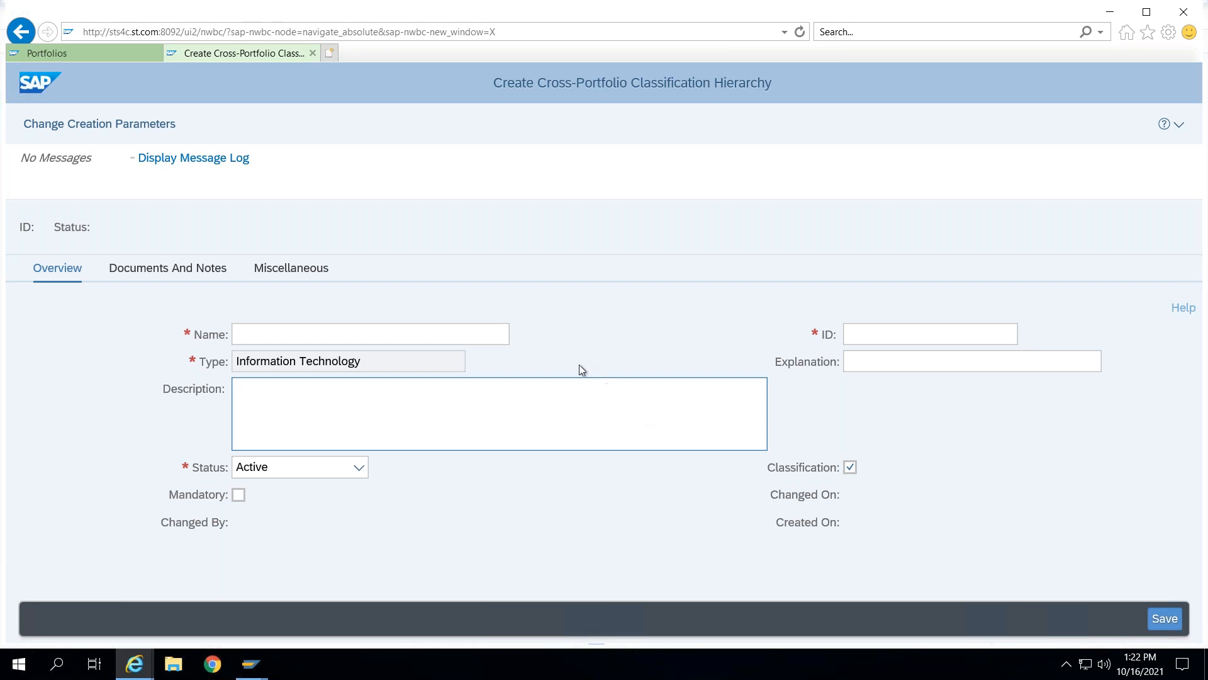
- Name the classification hierarchy MyOnEdu (Location) with ID MYONEDU_LOC and save it
click(473, 333)
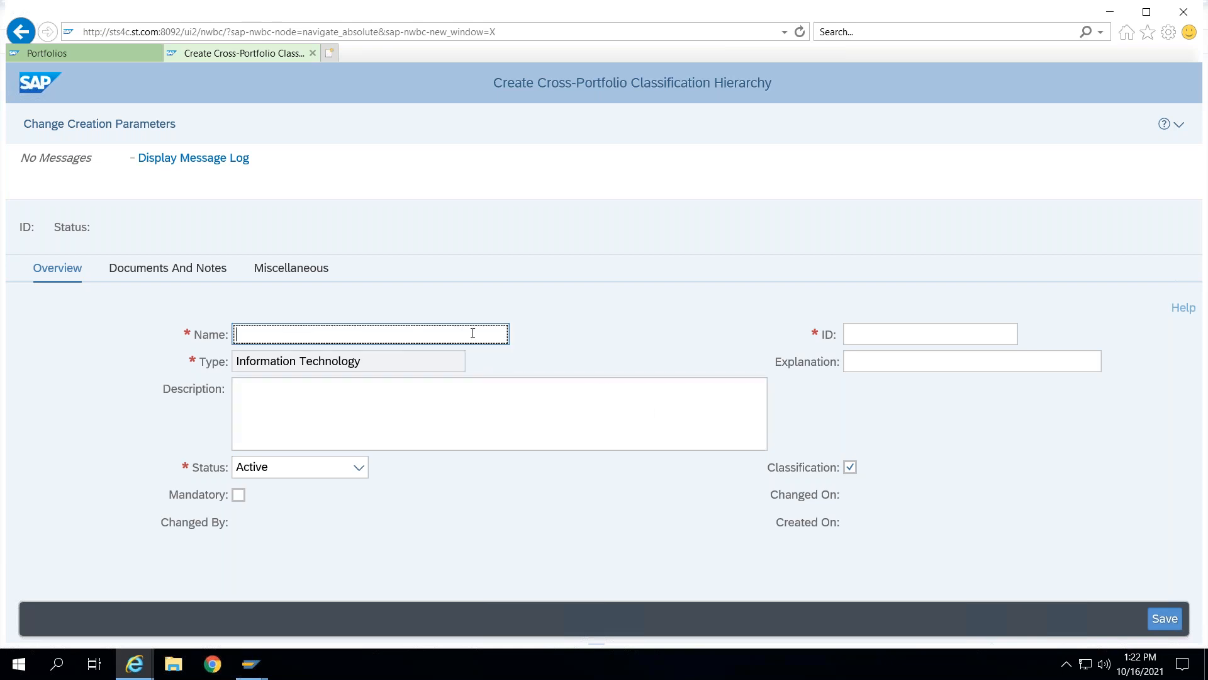
text(MyOnEdu)
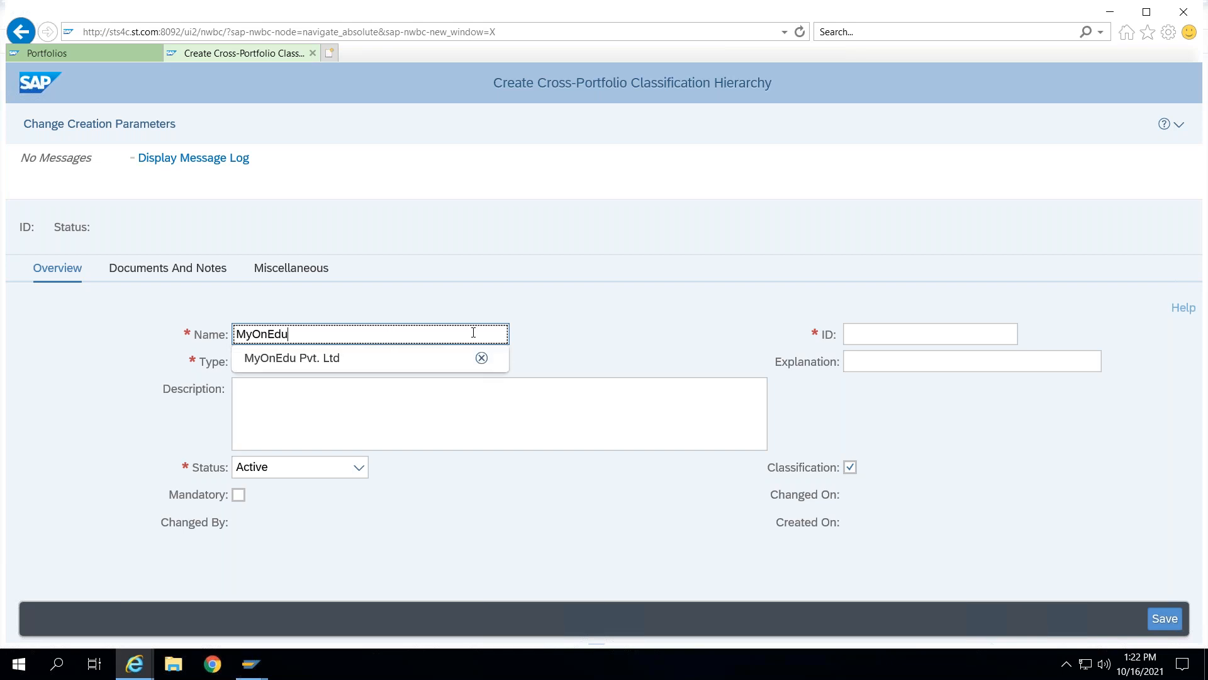
text( (Locatio)
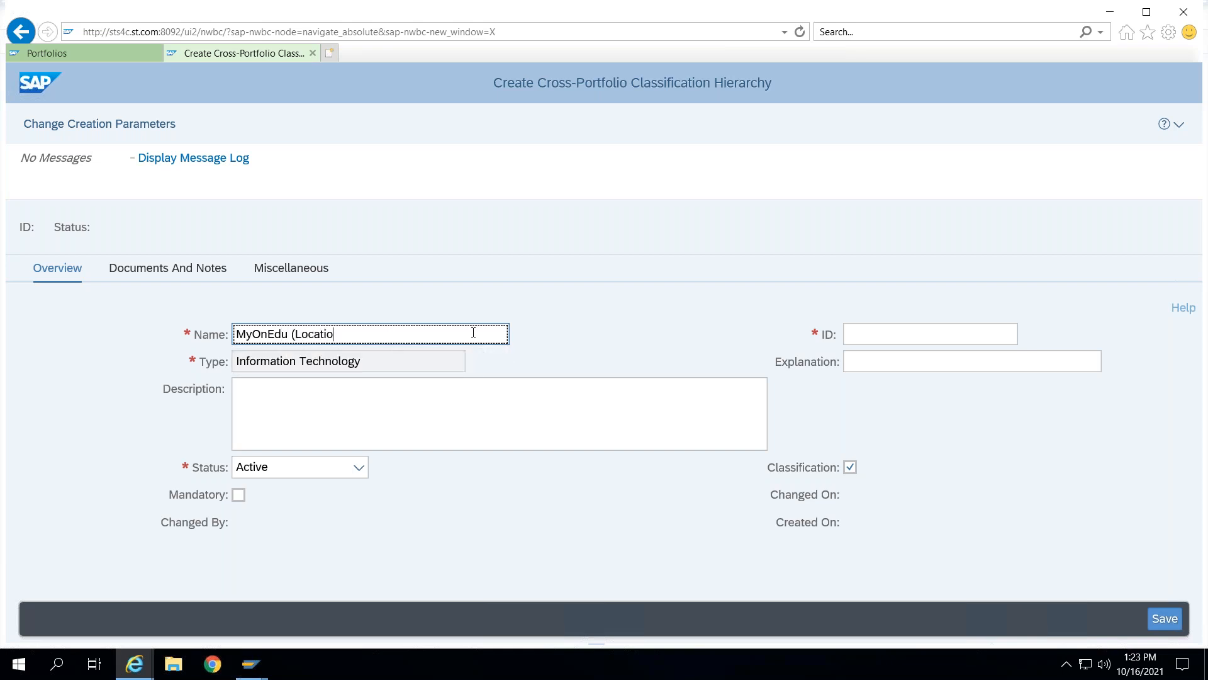
text(n))
key(Tab)
text(M)
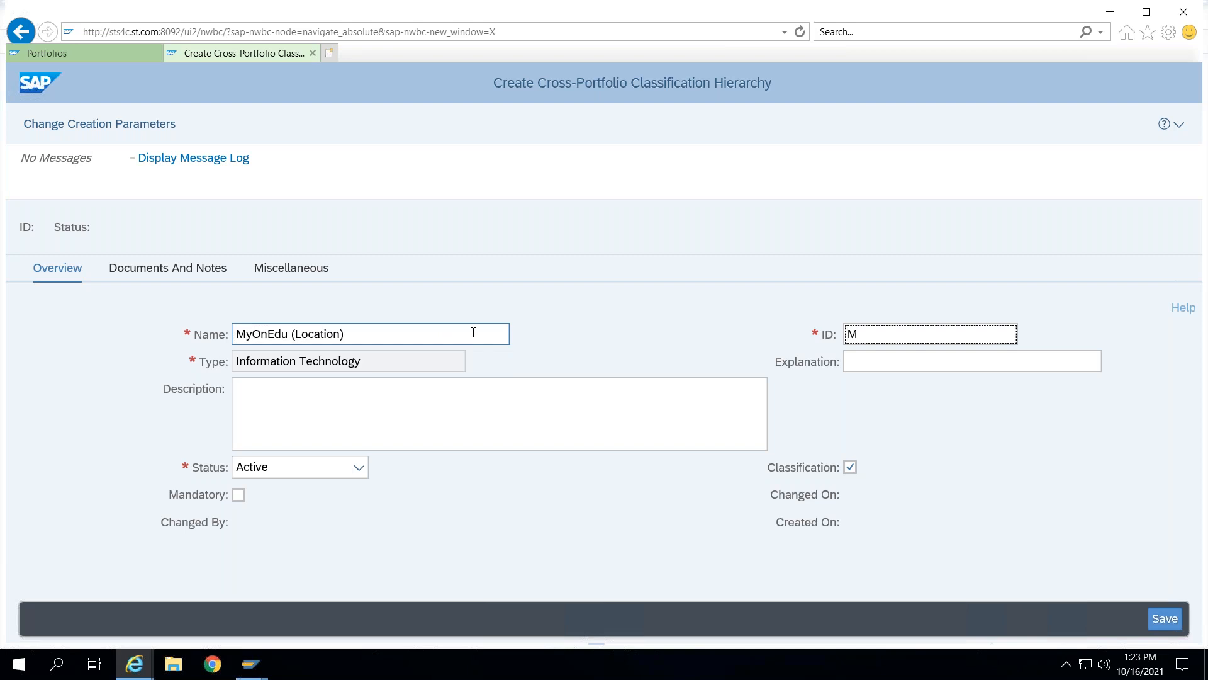
text(yonedu_)
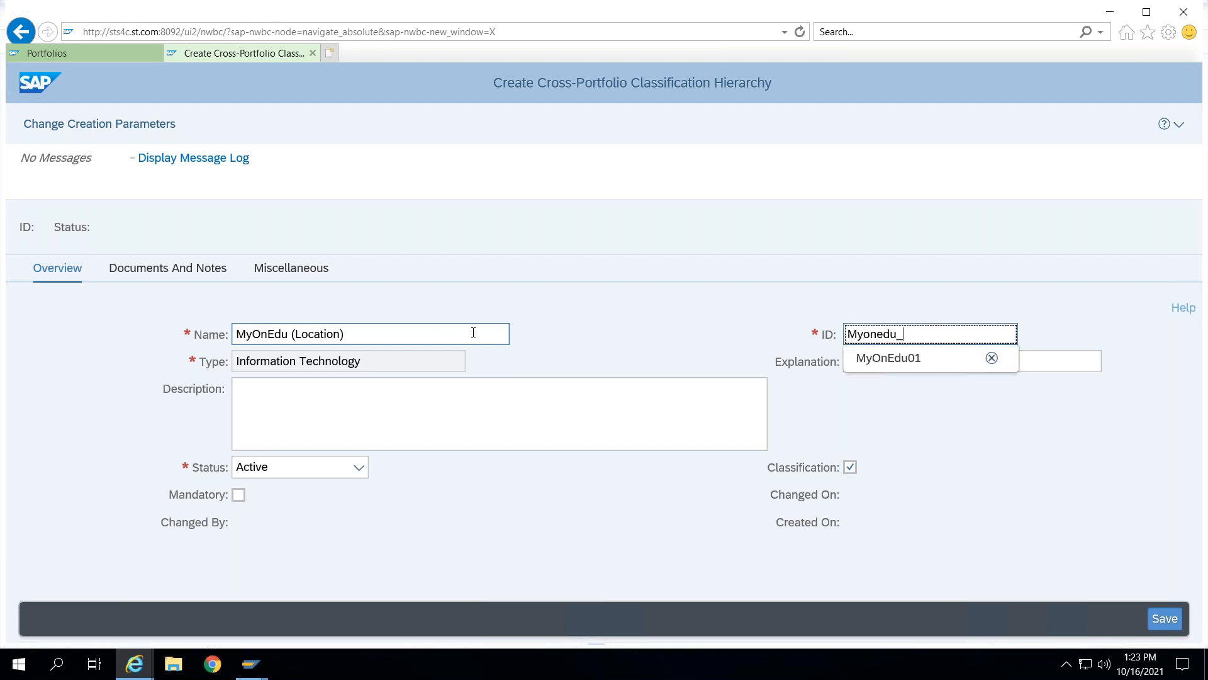
text(LOC)
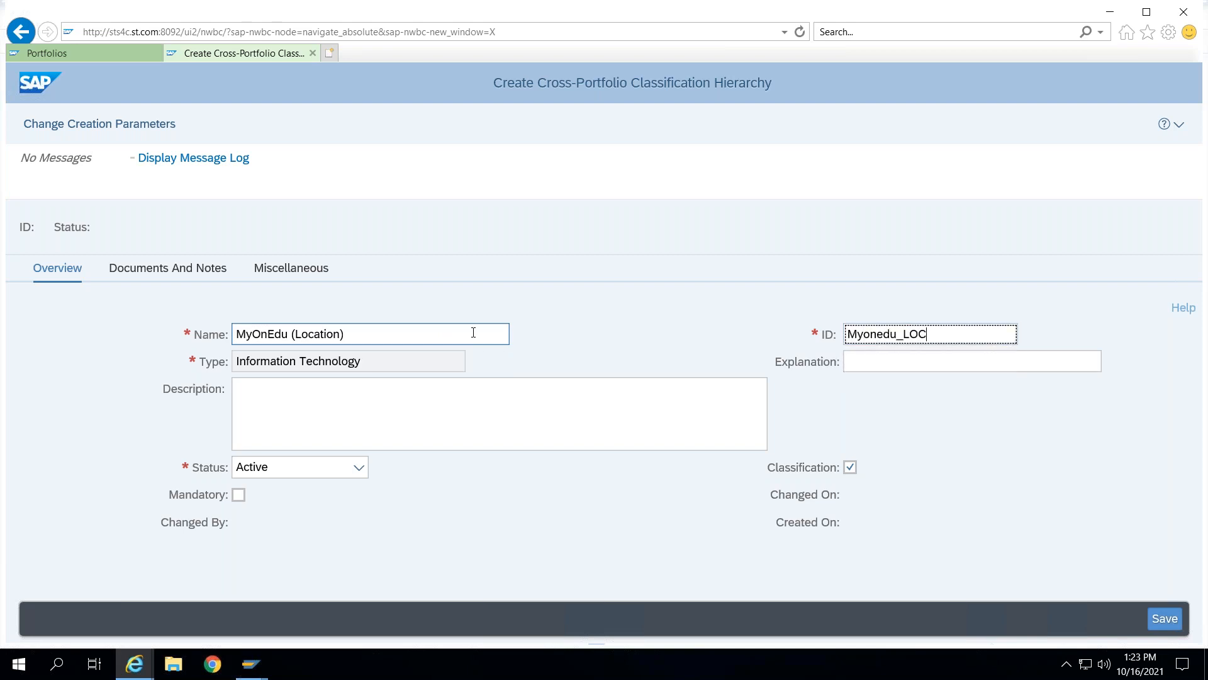
key(Return)
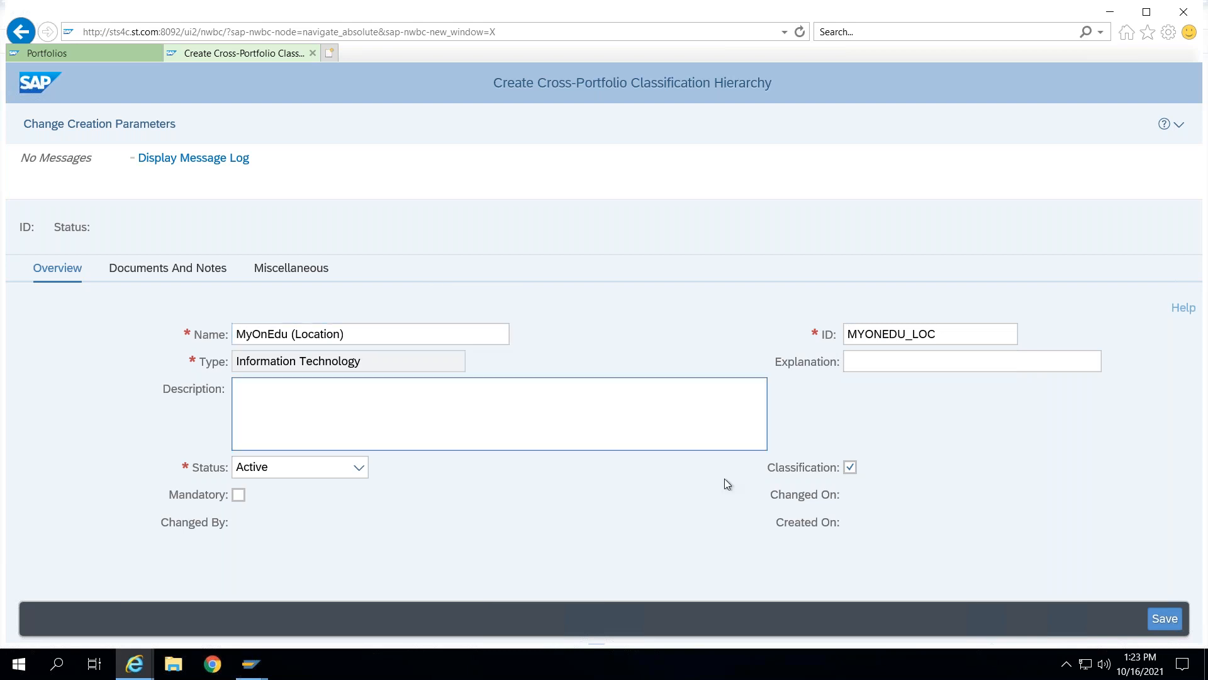
click(1165, 619)
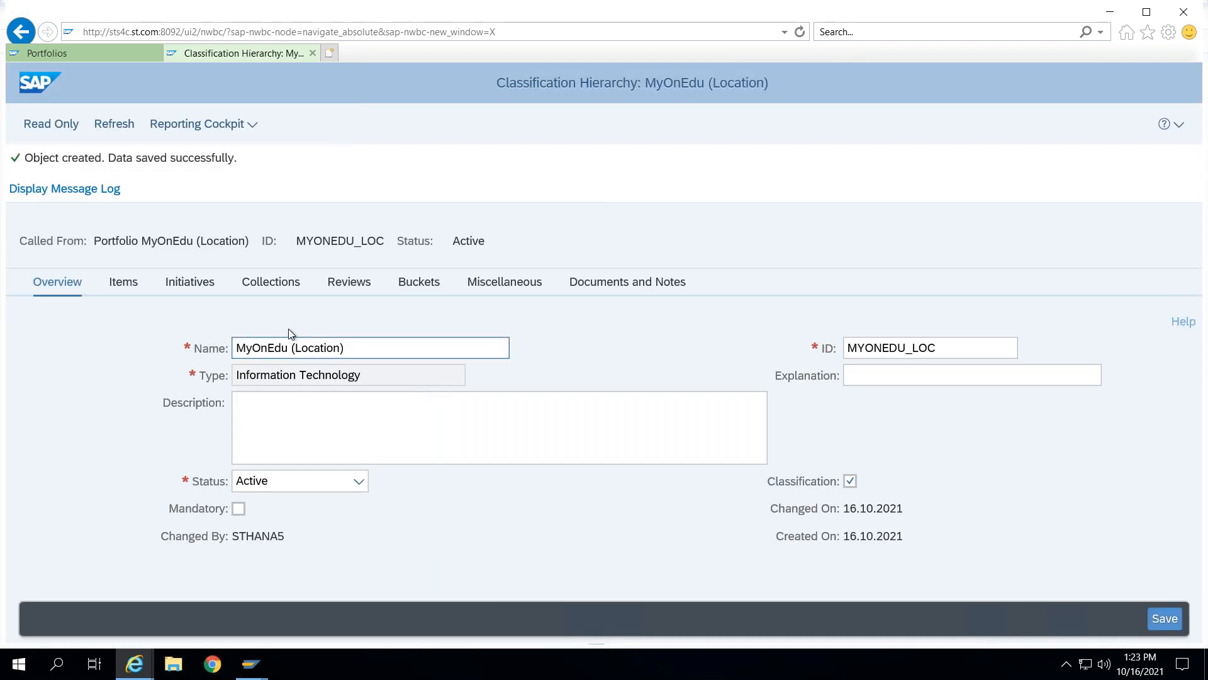
- Start creating a bucket directly under the portfolio from the hierarchy's bucket list
click(414, 284)
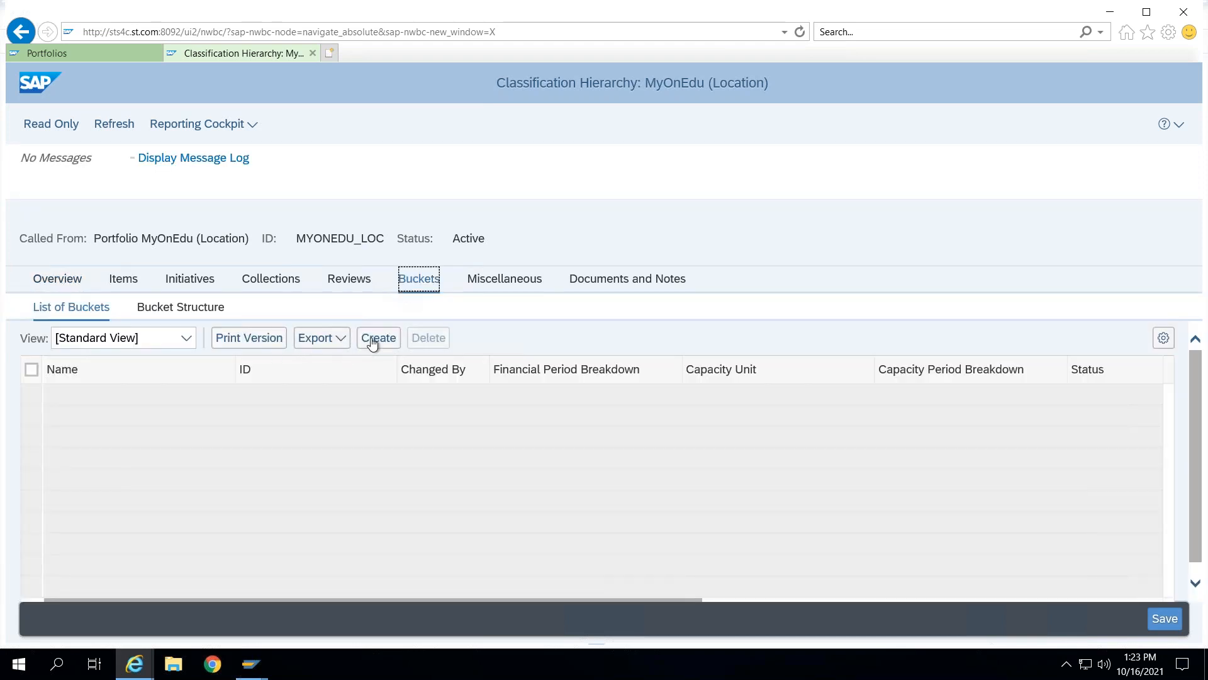
click(371, 346)
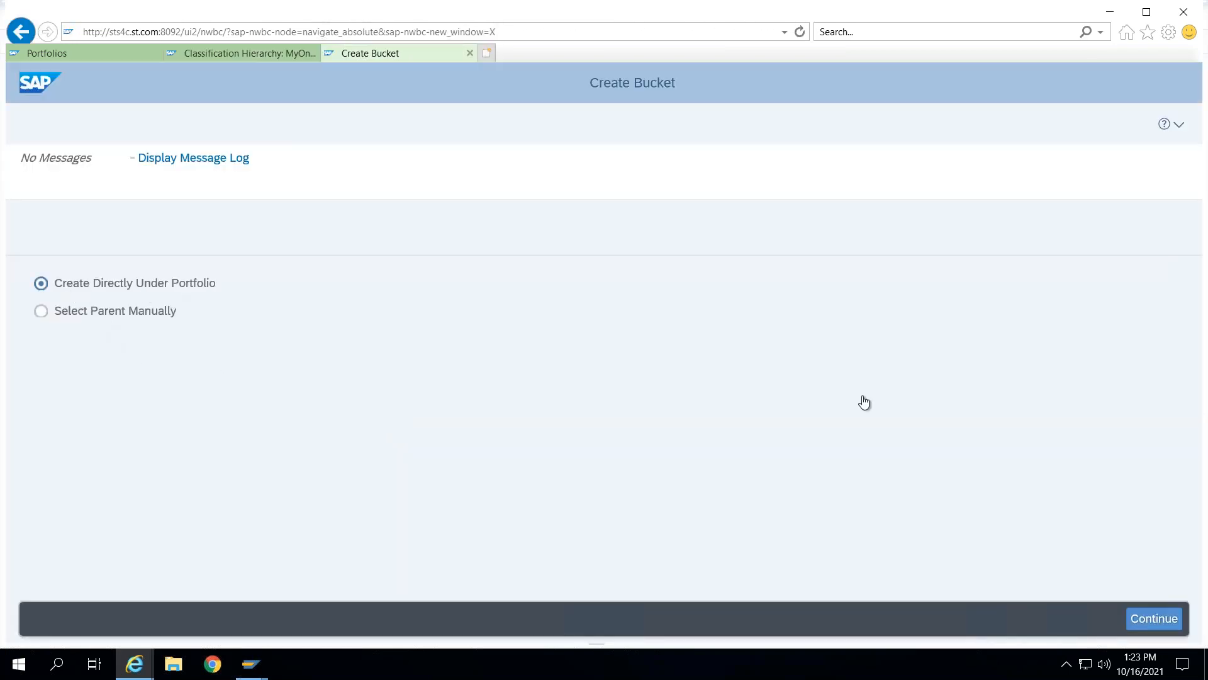
click(1155, 618)
- Enter the bucket name MyOnEdu (Location) and choose the ID MYONEDU_LOC
click(370, 405)
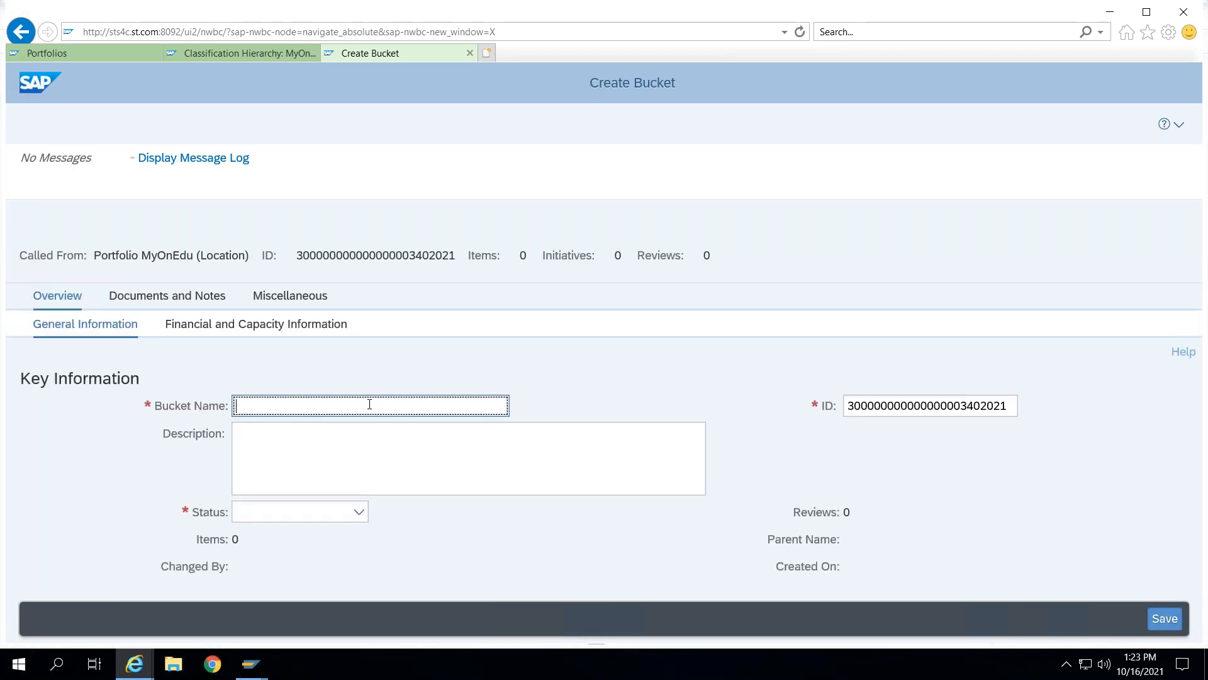
text(MyOnEd)
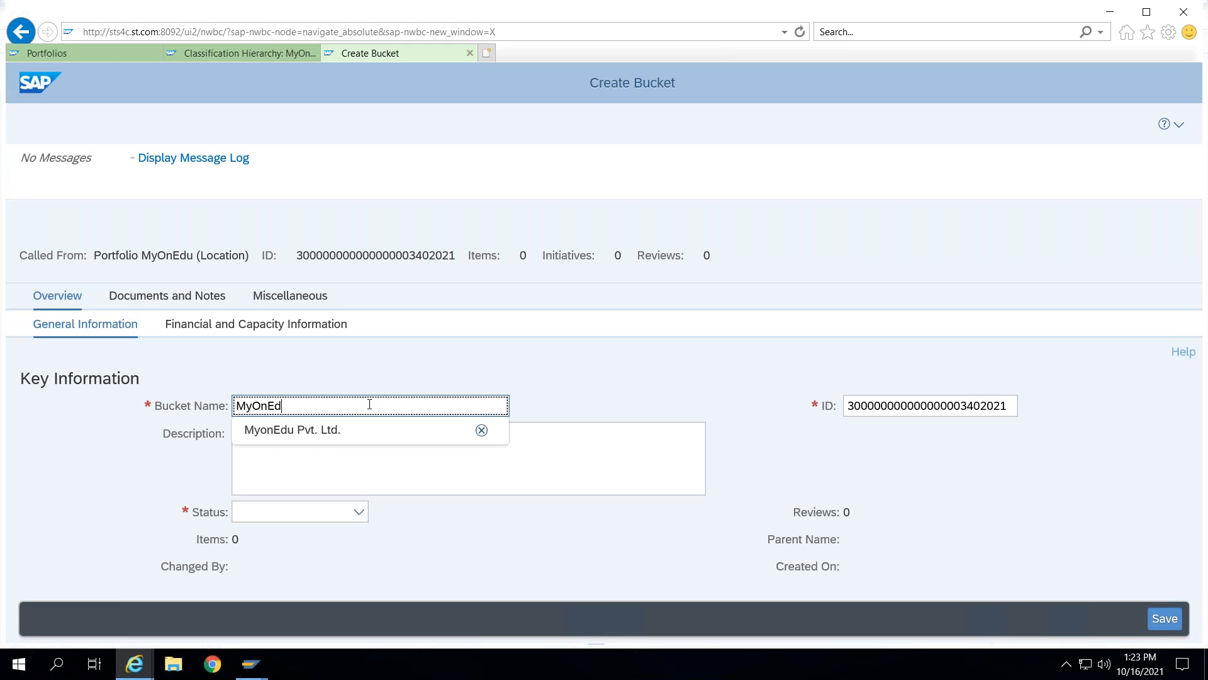
text(u ()
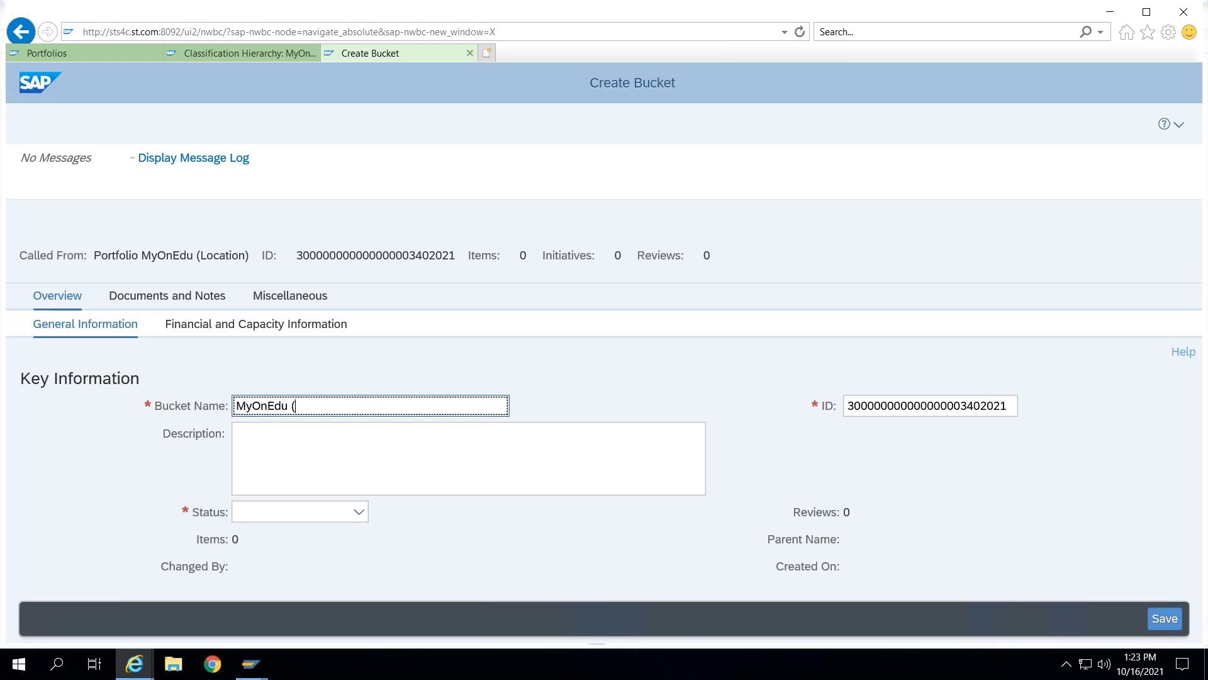
text(Location))
key(Tab)
text(MyOn)
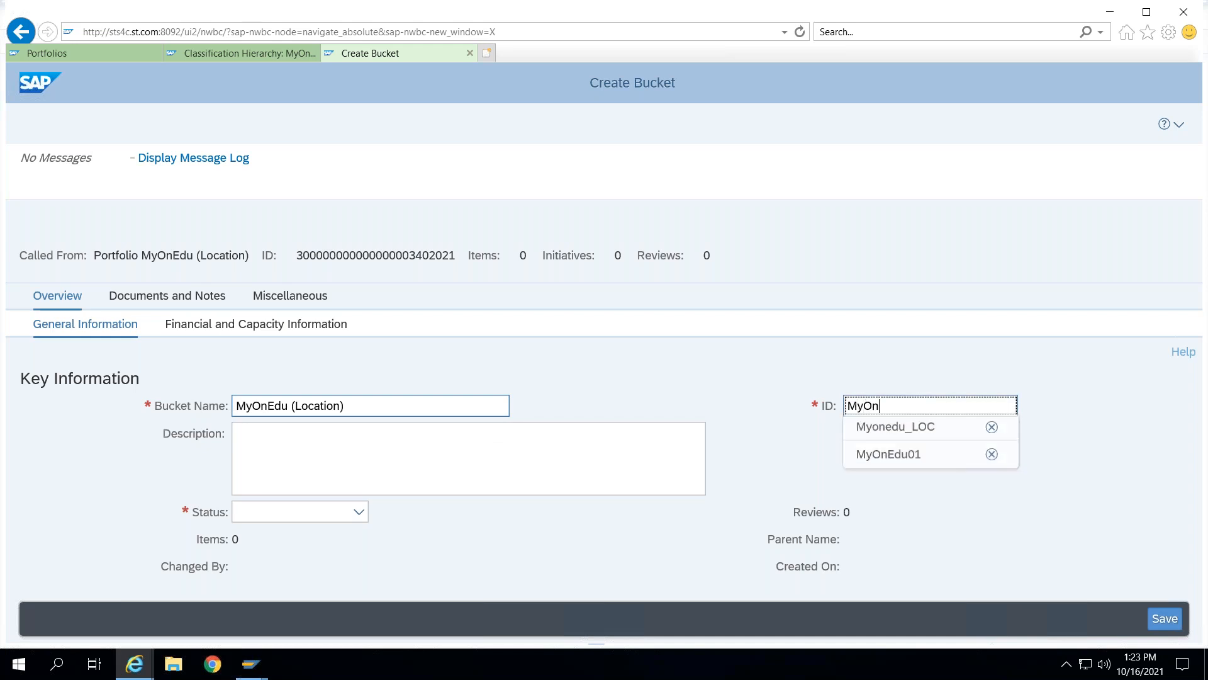
key(Down)
key(Return)
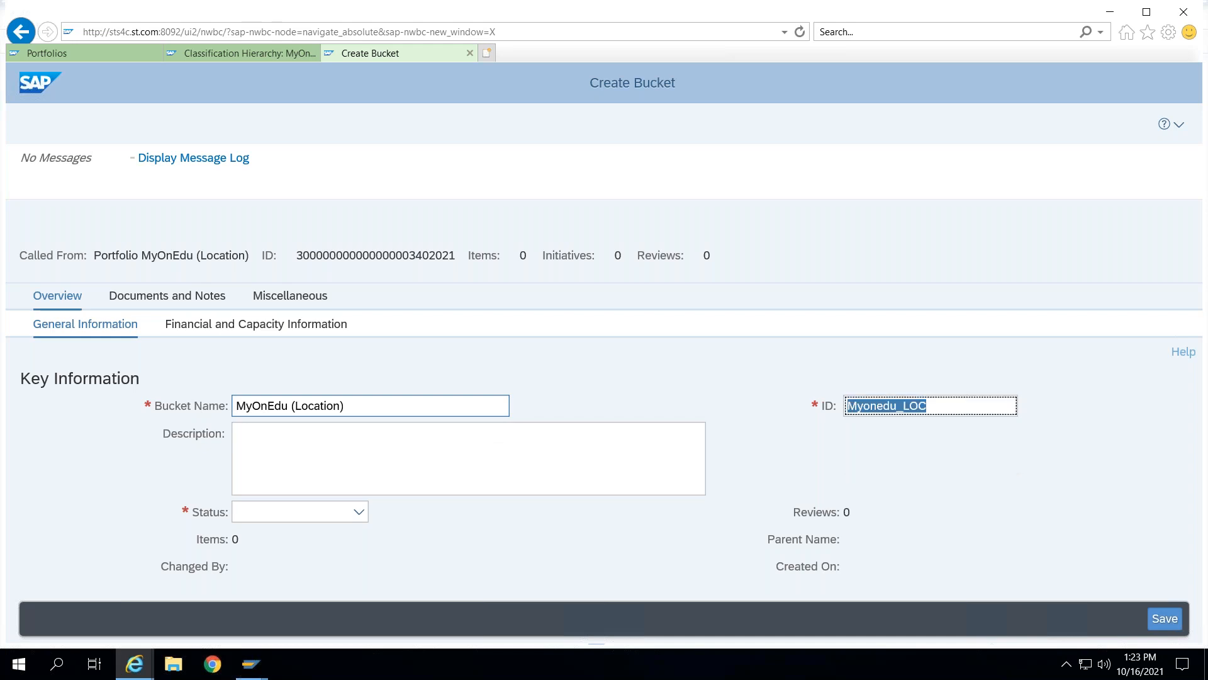
- Set the bucket's status to Active
click(217, 325)
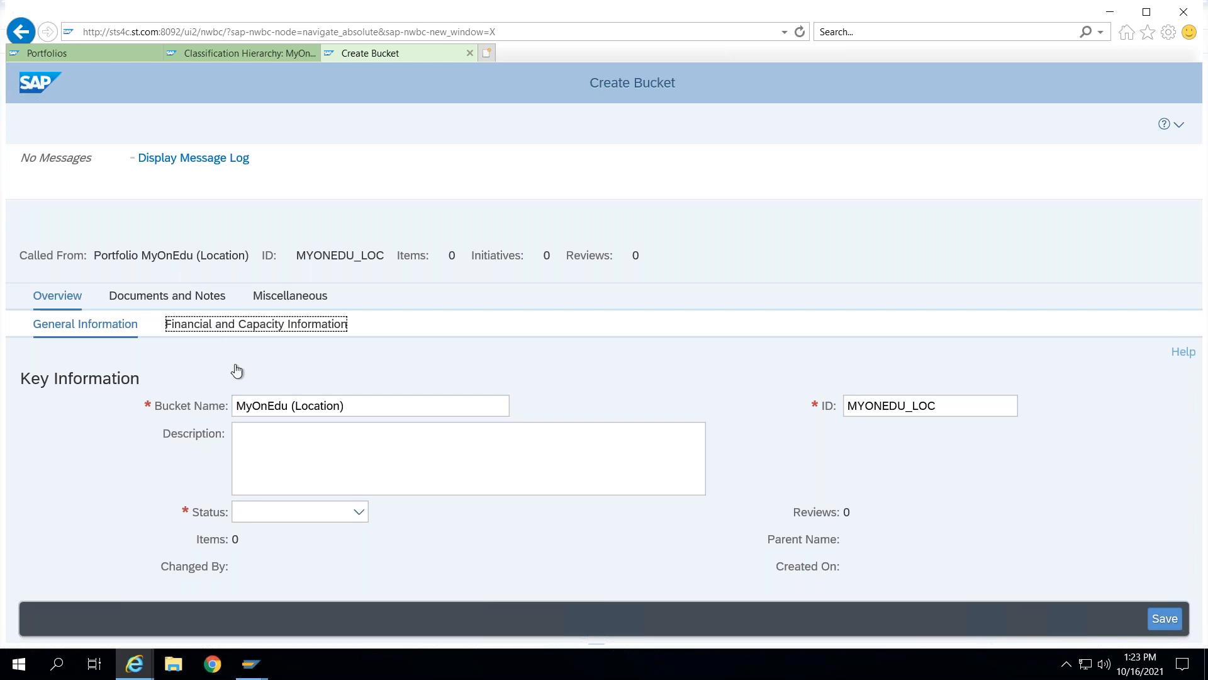
click(359, 515)
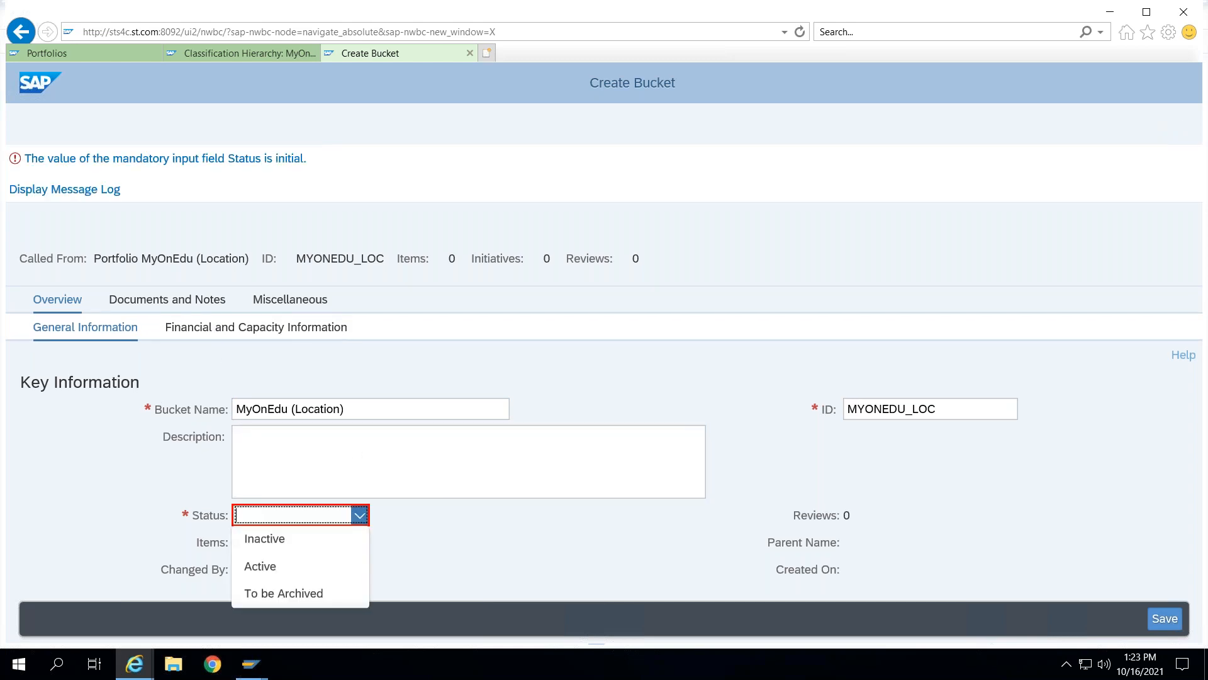
click(290, 568)
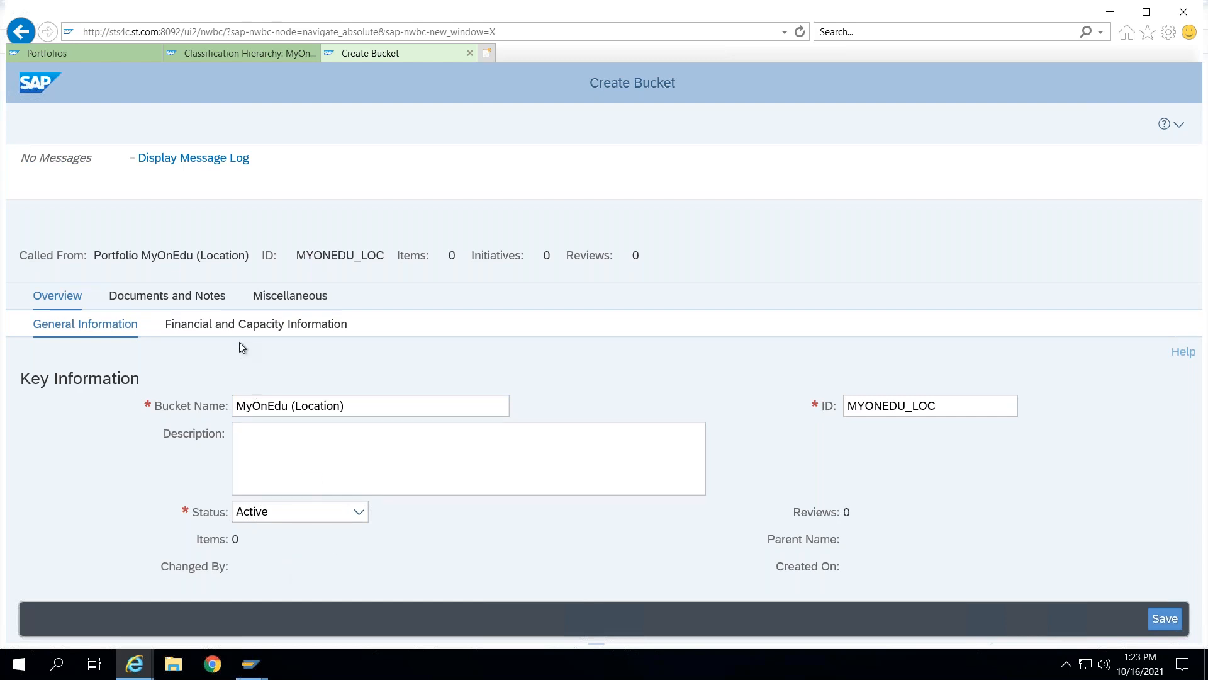
- In the bucket's financial and capacity information, set the currency to United States Dollar and the capacity unit to Days
click(238, 326)
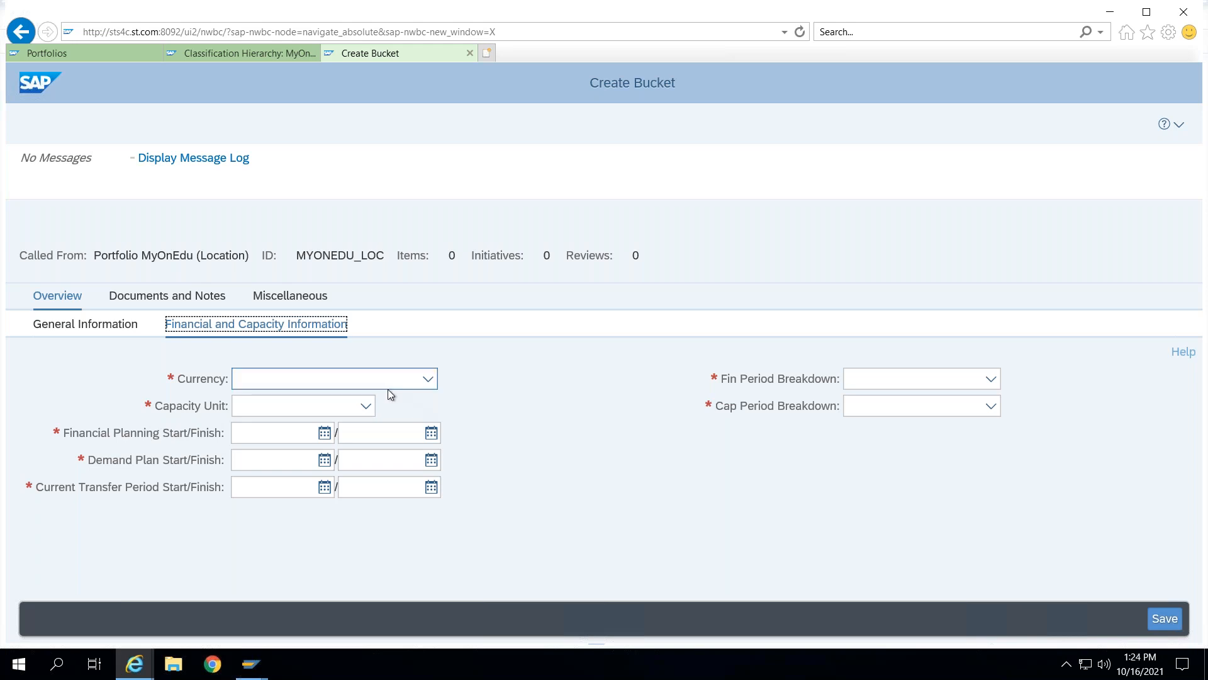
click(428, 381)
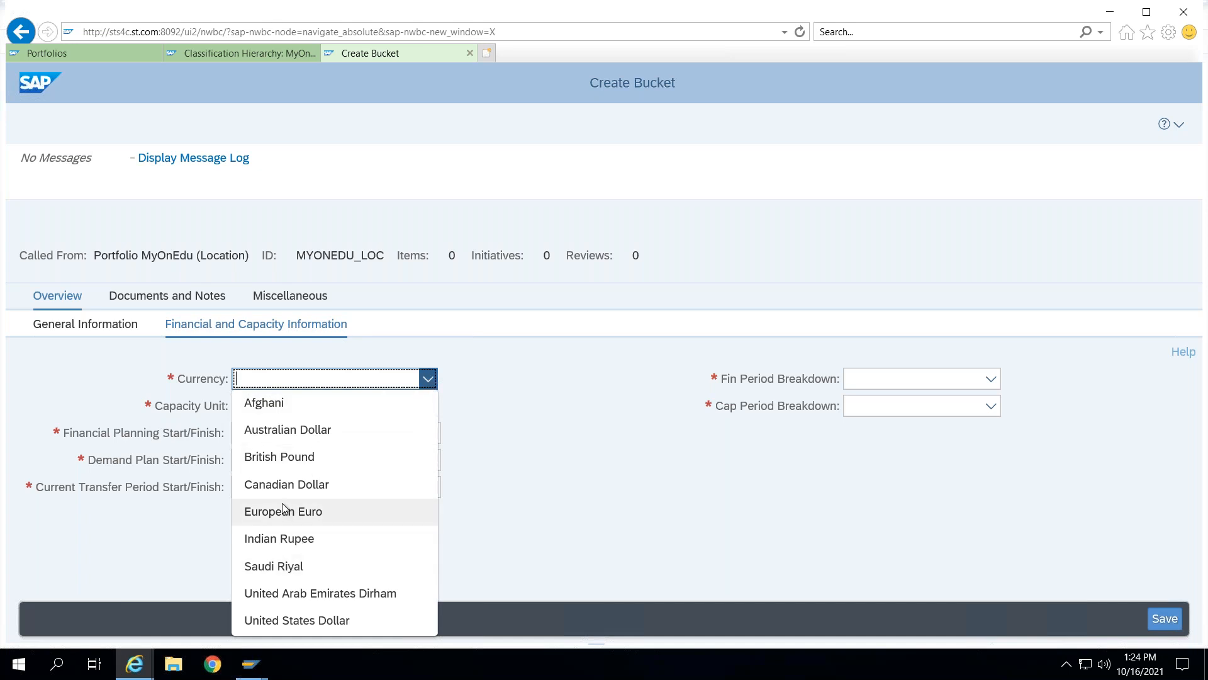
click(303, 623)
click(366, 408)
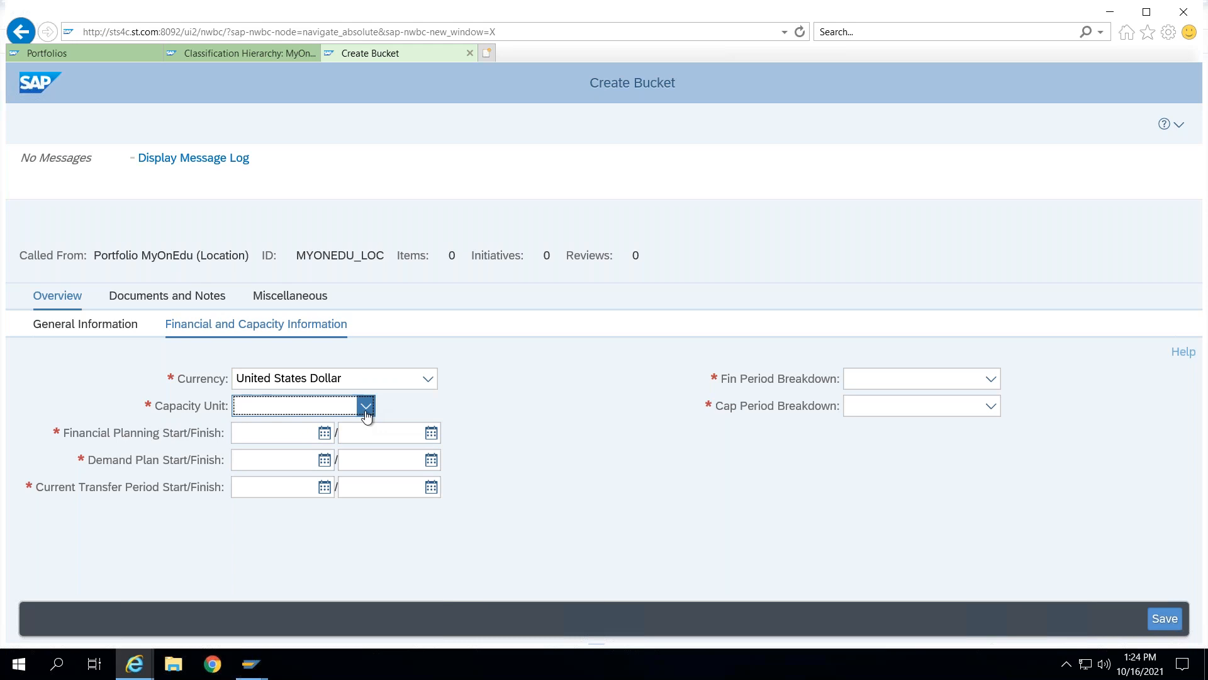
click(274, 459)
- Set the financial planning, demand plan and current transfer period start dates to 01.01.2021
click(297, 425)
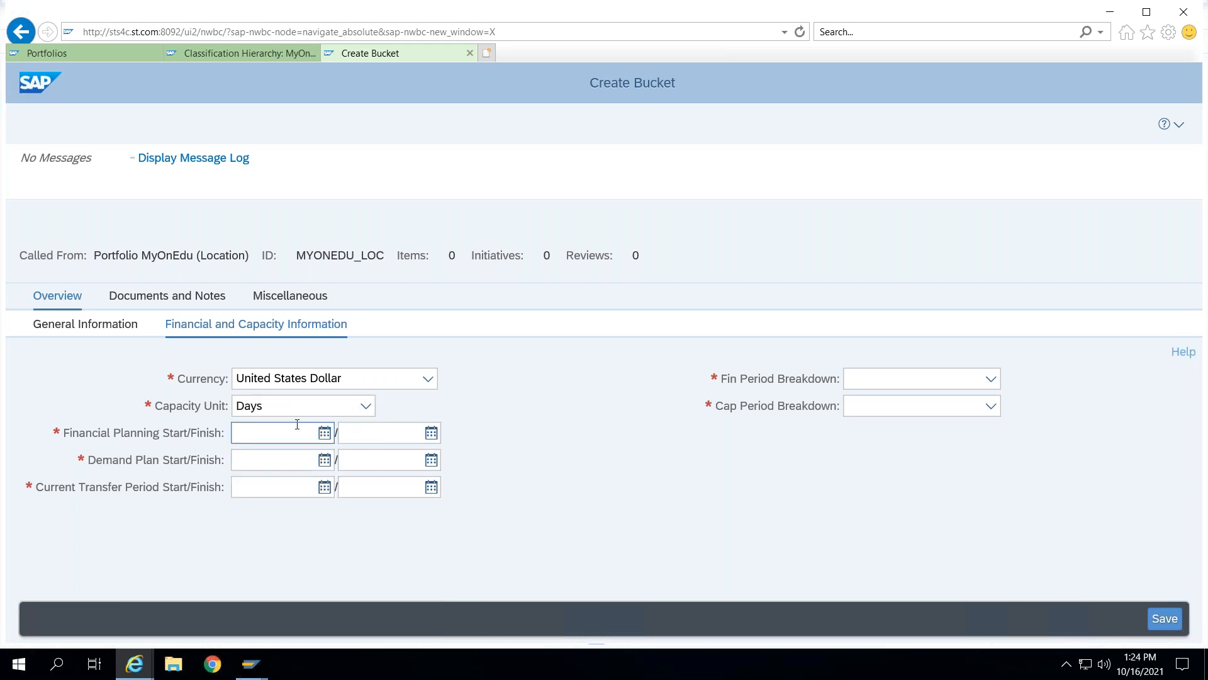
click(289, 431)
text(01.01.2021)
key(ctrl+a)
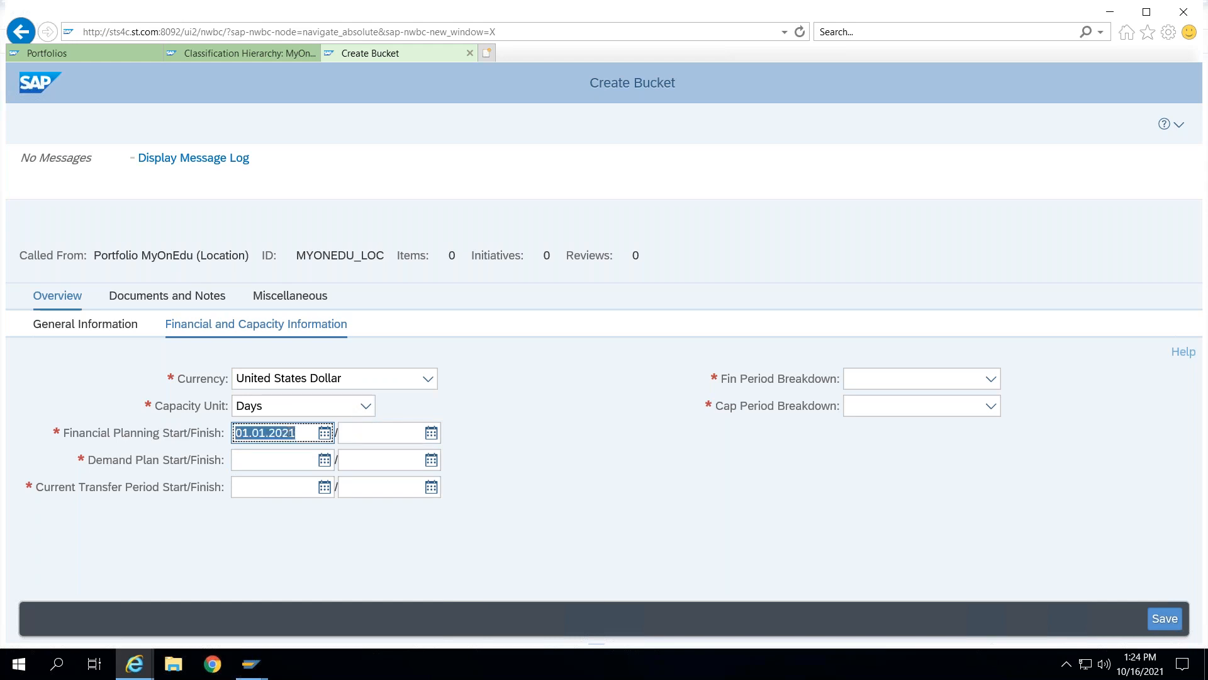
click(273, 463)
text(SAP PPM(S/)
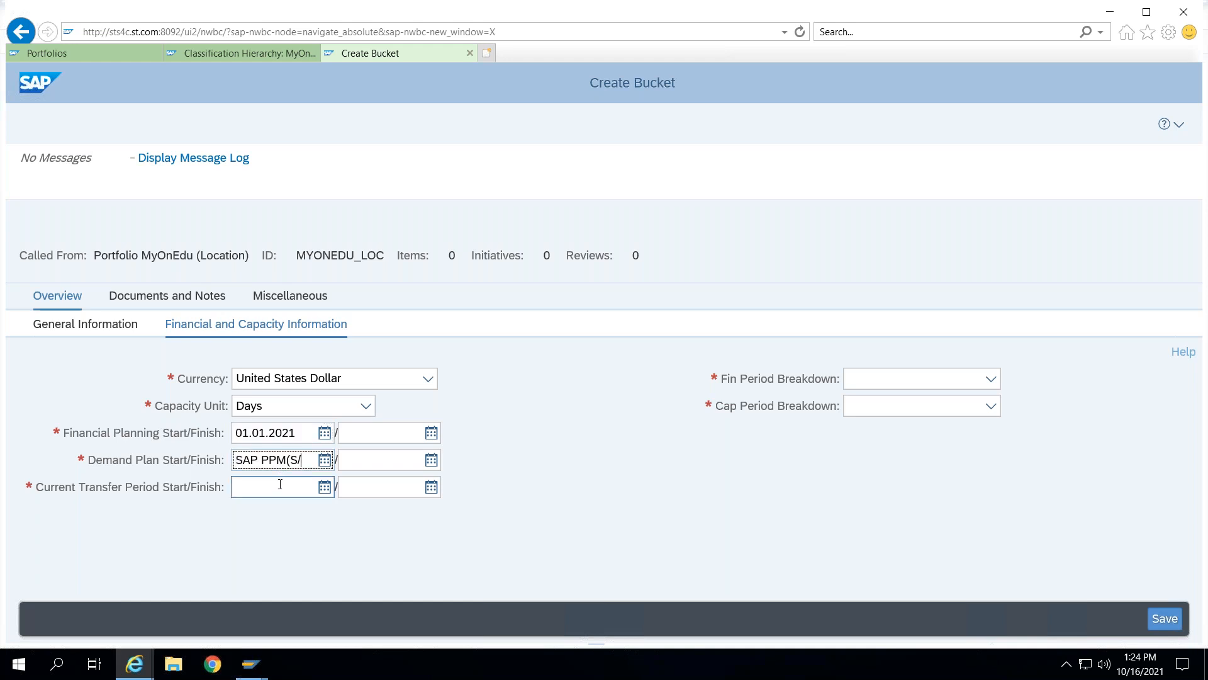
key(ctrl+a)
click(296, 437)
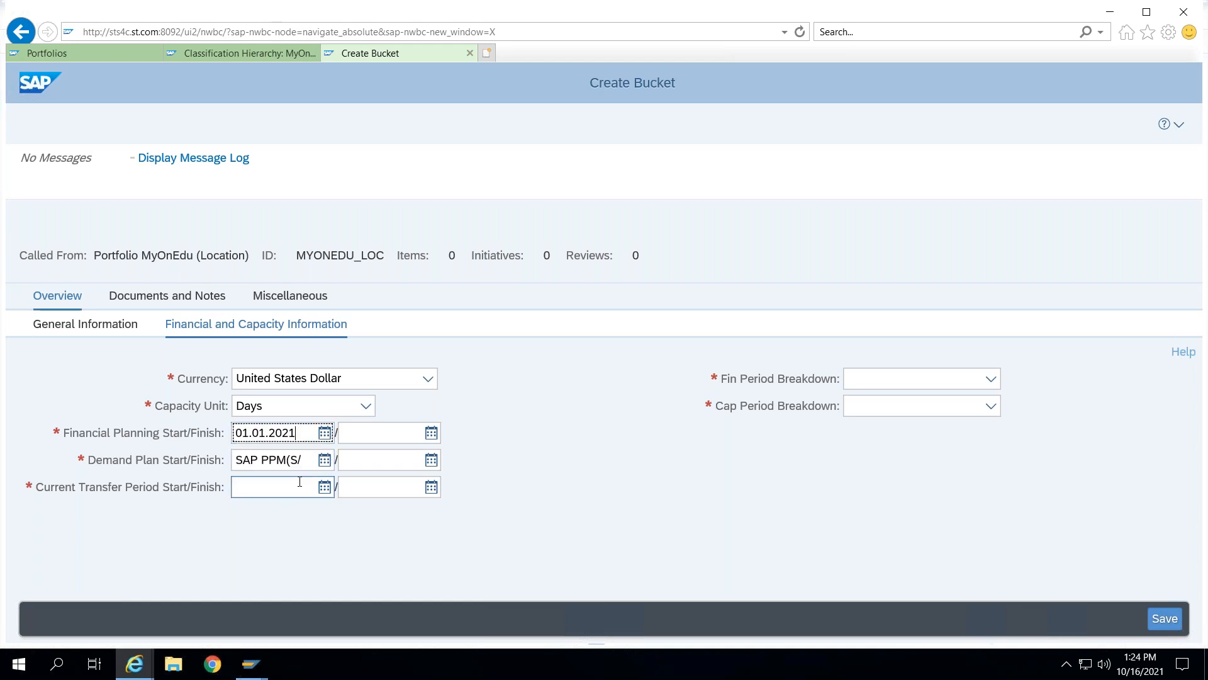
key(ctrl+a)
key(ctrl+c)
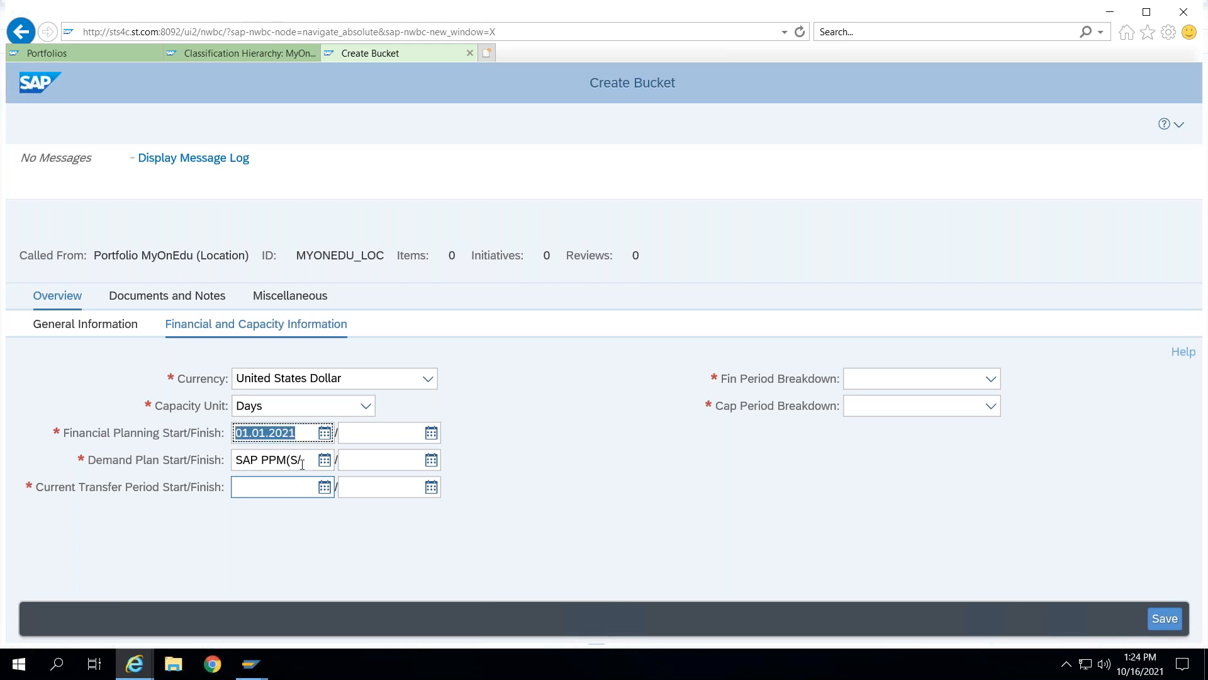
click(283, 460)
key(ctrl+a)
key(ctrl+v)
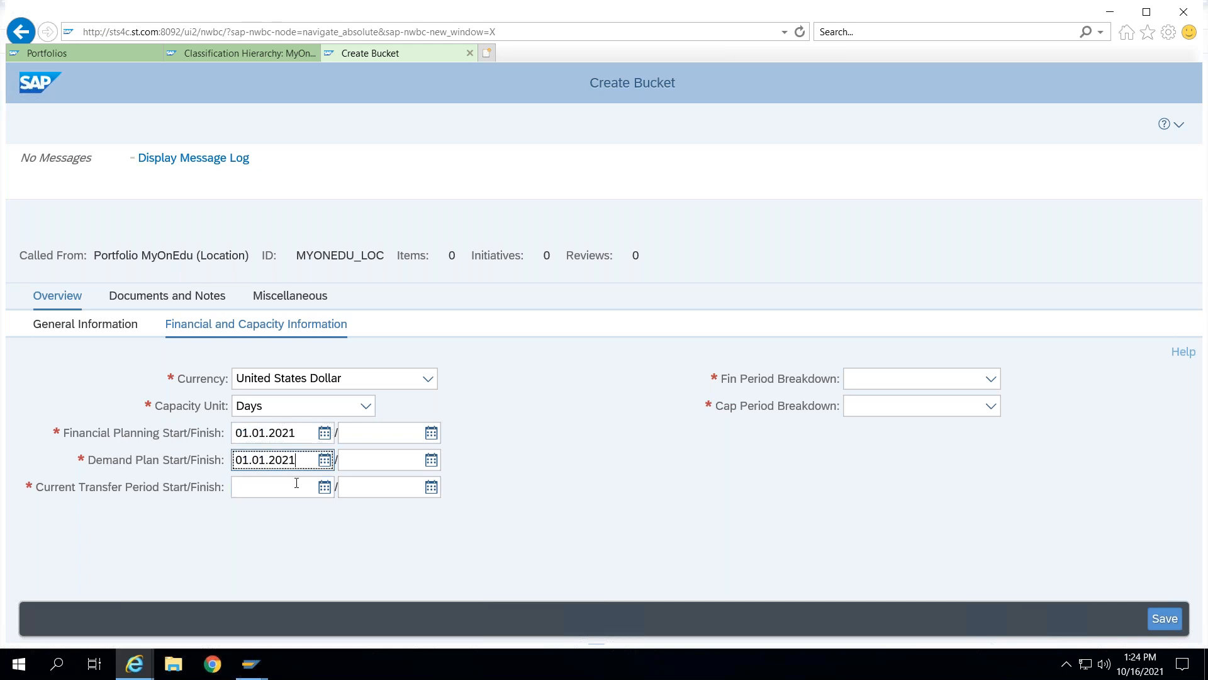
click(277, 487)
key(ctrl+v)
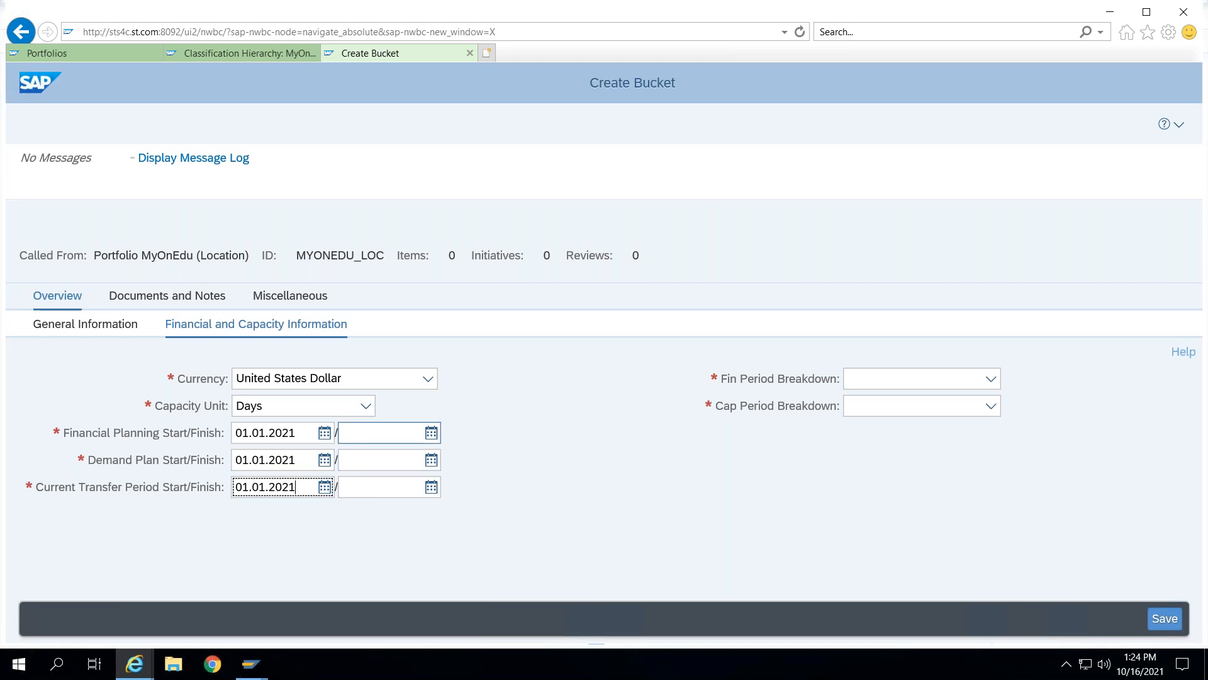
- Set the financial planning, demand plan and current transfer period finish dates to 31.12.2025
click(362, 435)
text(31.)
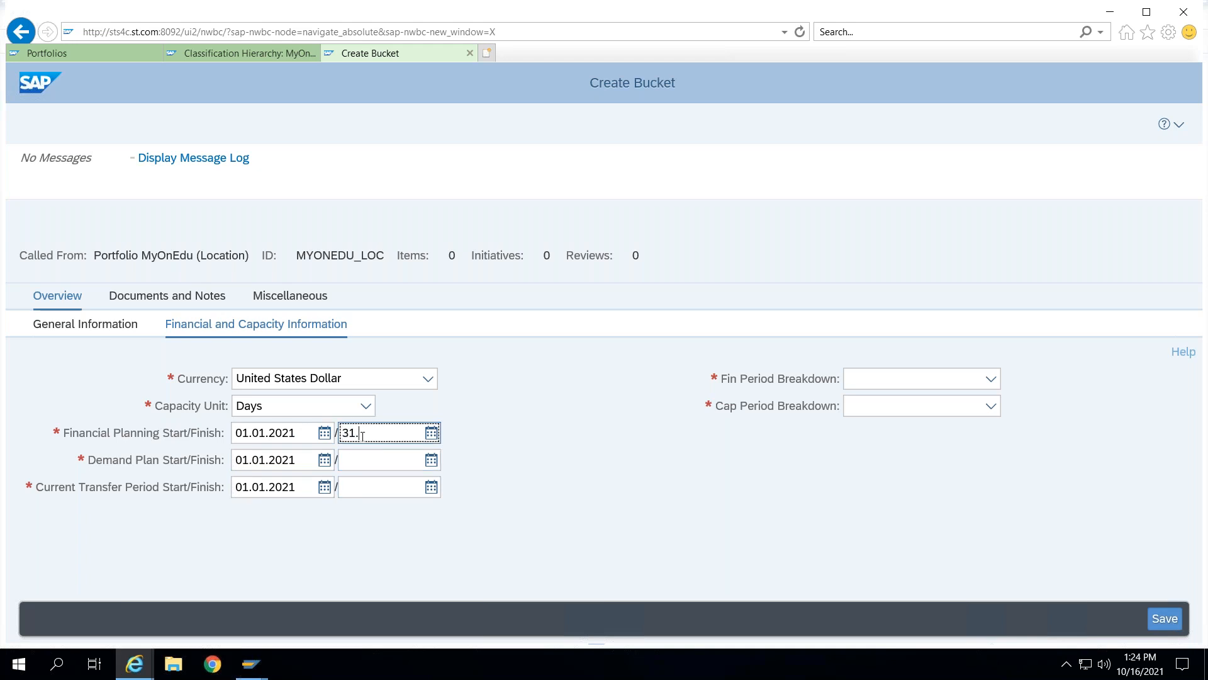
text(12.2025)
key(ctrl+a)
key(ctrl+c)
click(385, 462)
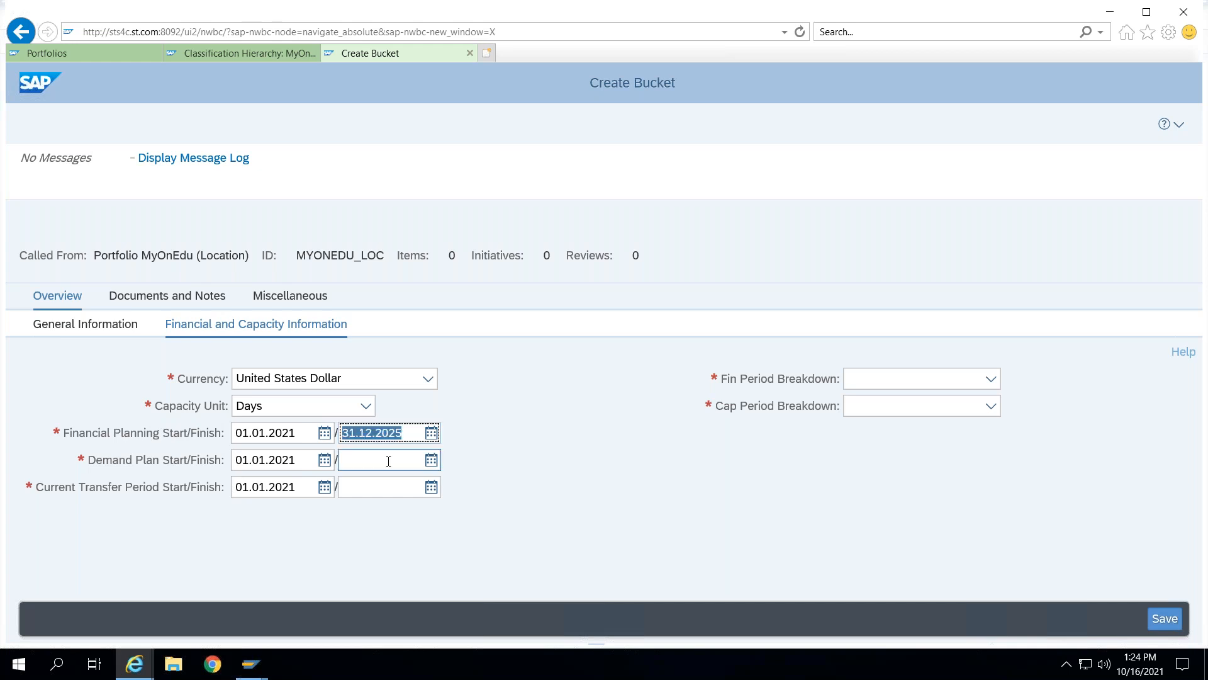
key(ctrl+v)
click(388, 482)
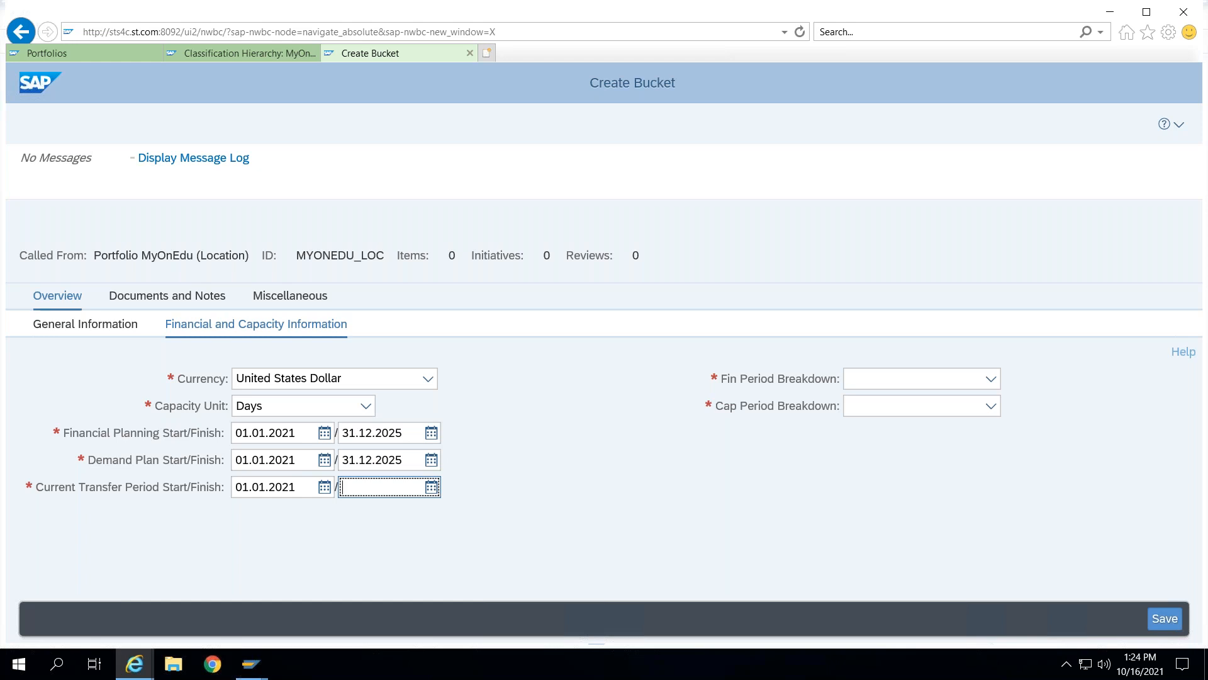
key(ctrl+v)
- Set both the financial and capacity period breakdowns to Annually and save the bucket
click(991, 379)
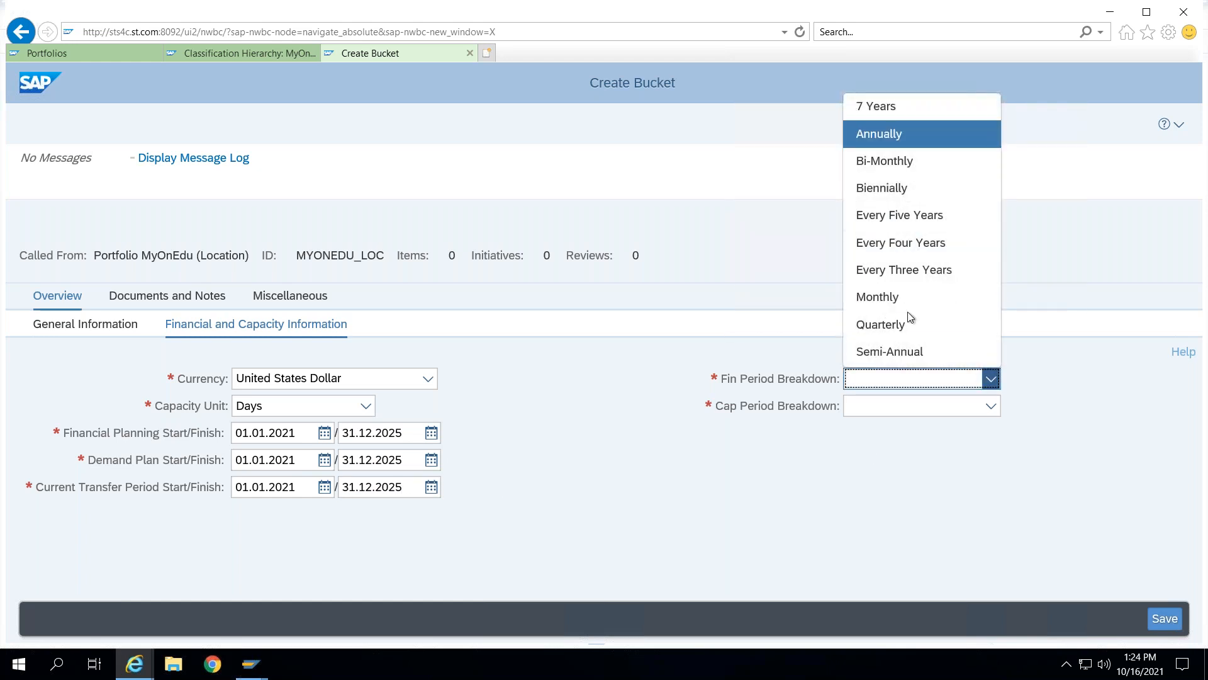
key(Return)
click(992, 406)
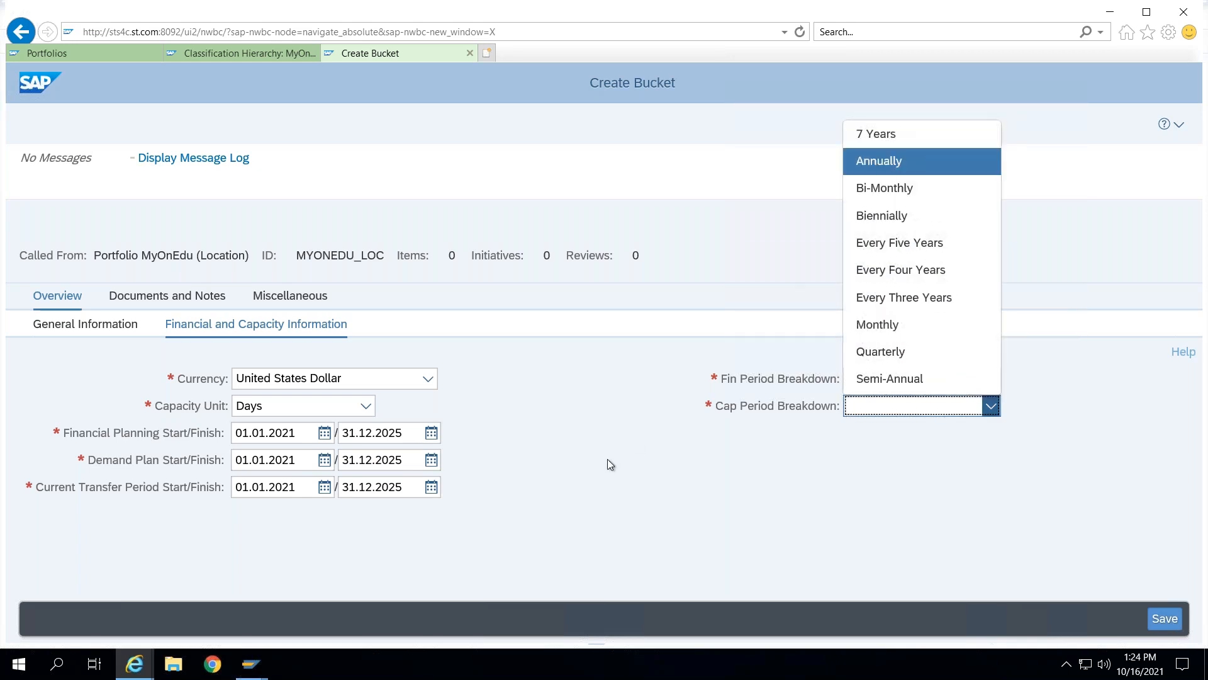
key(Return)
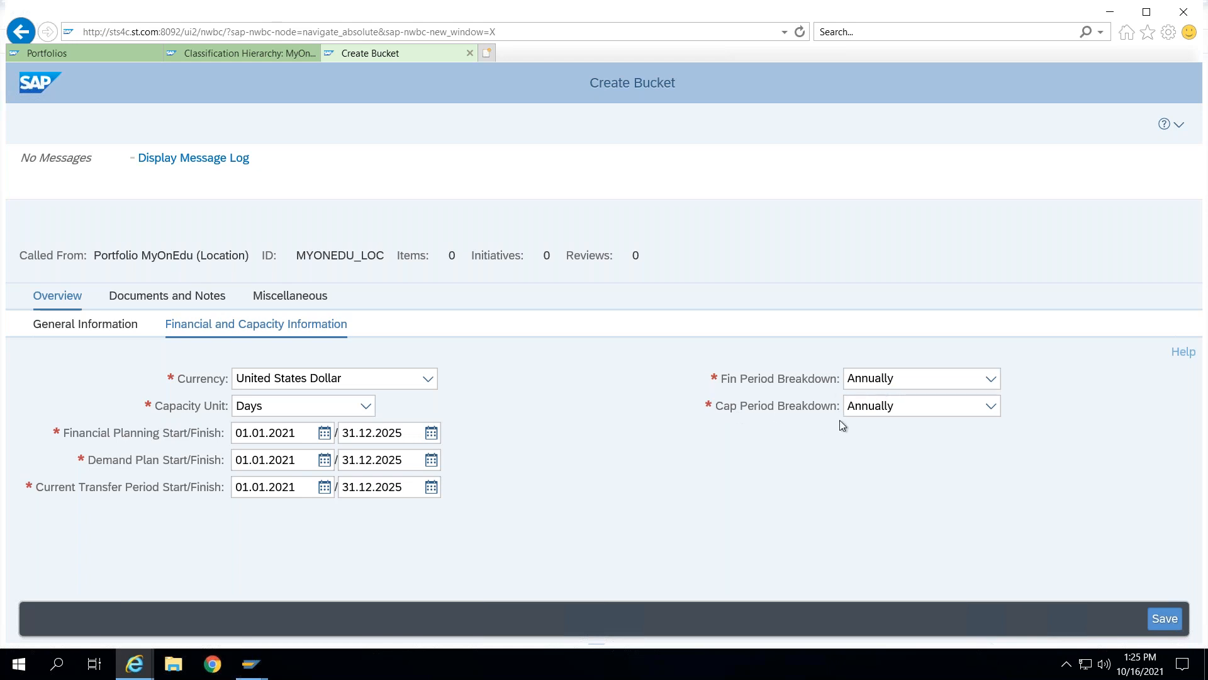
click(1165, 618)
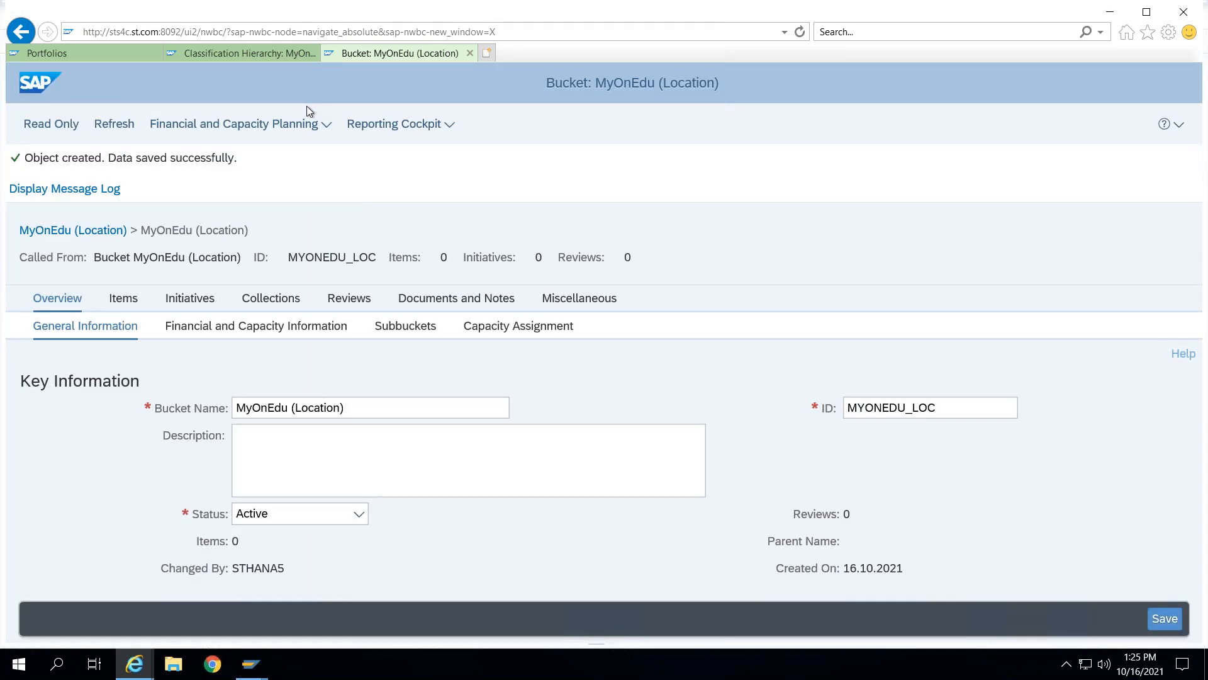
- Create a subbucket under MyOnEdu (Location) by selecting the parent manually, name it Asia with ID Asia, and save
click(394, 333)
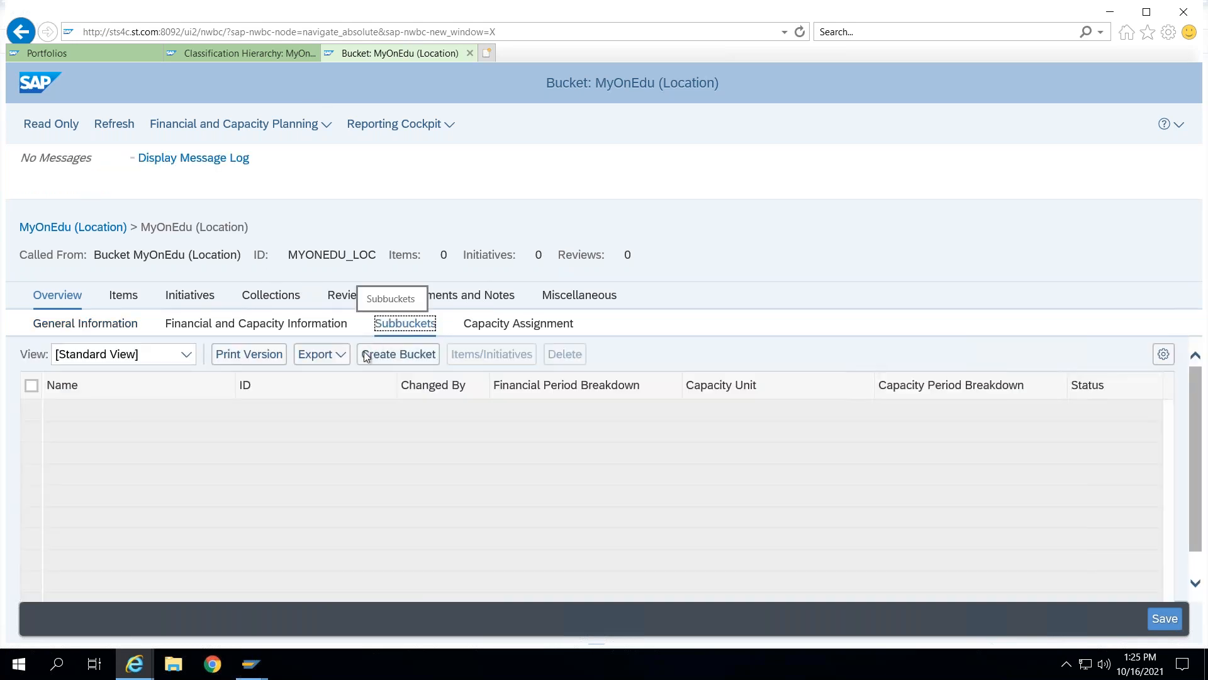
click(377, 356)
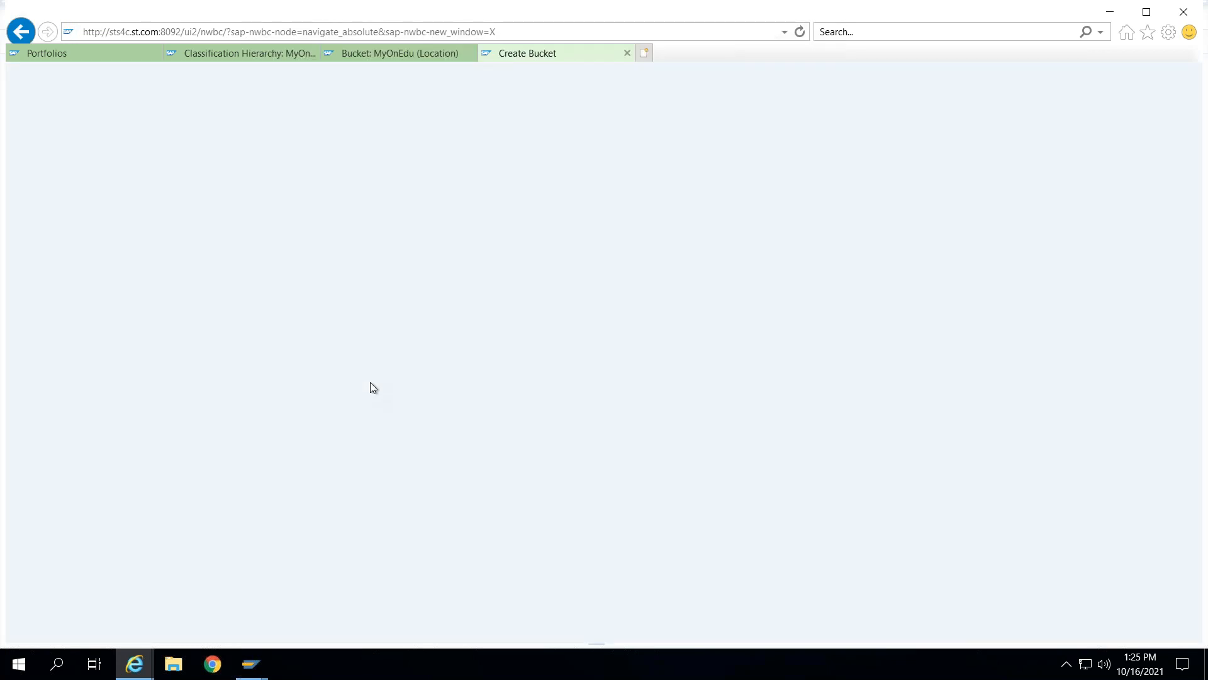
click(41, 311)
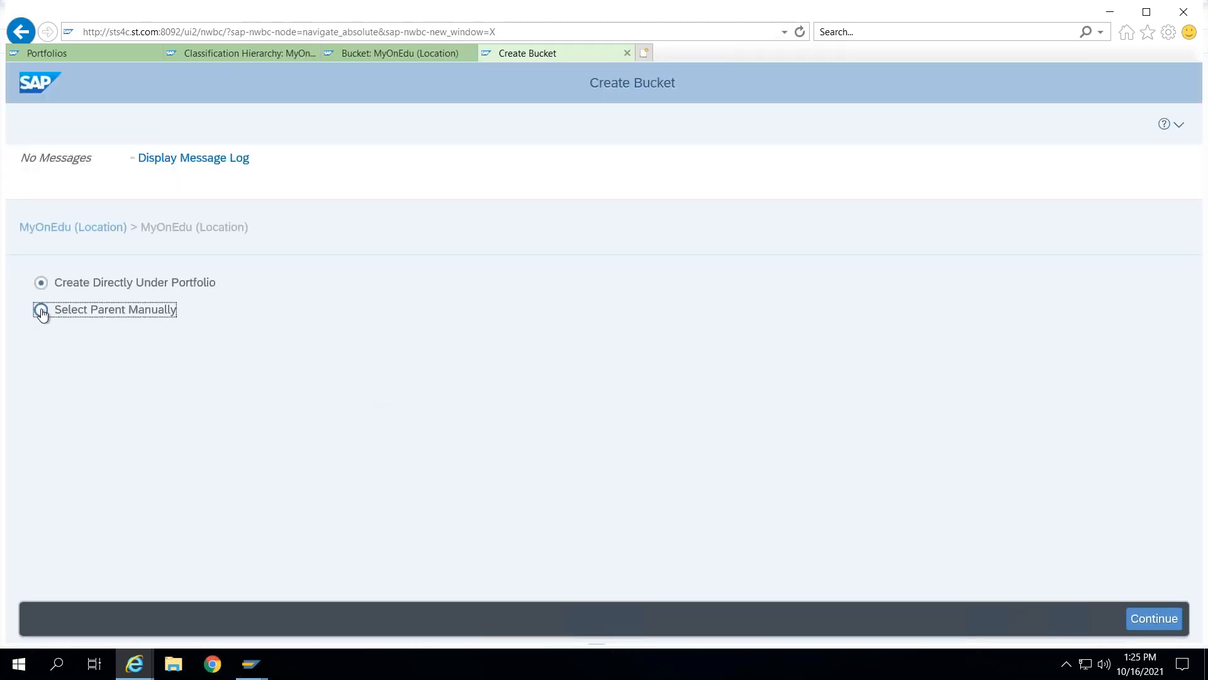
click(1161, 621)
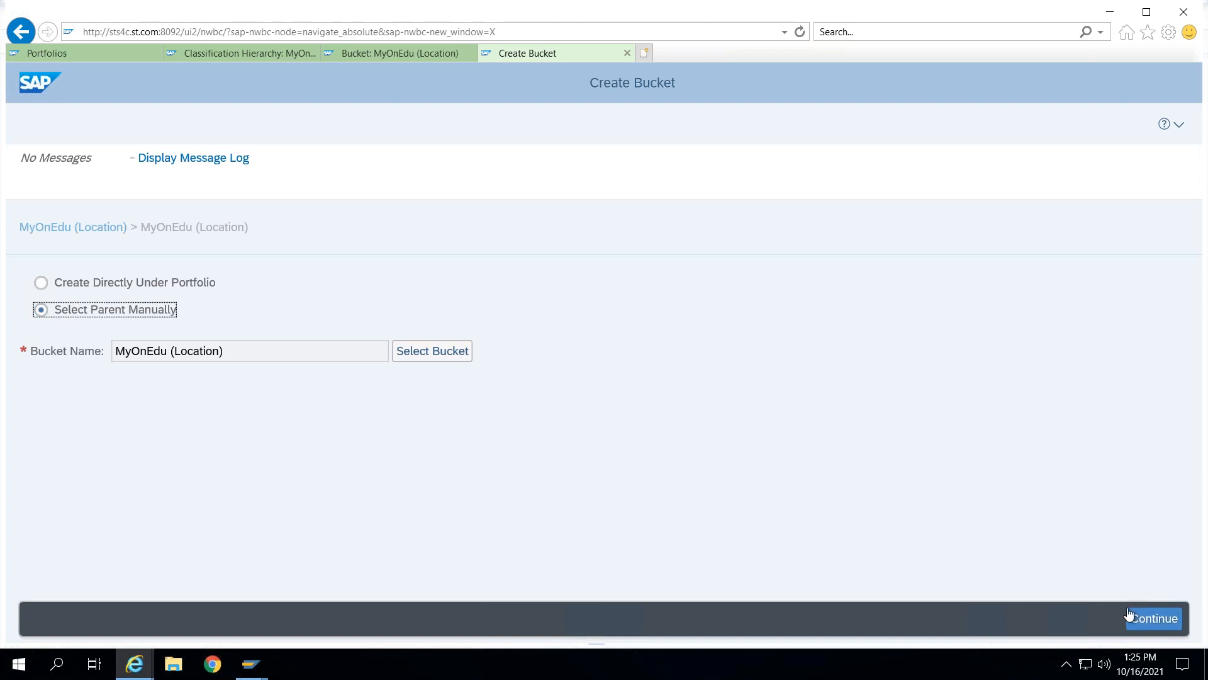
click(321, 407)
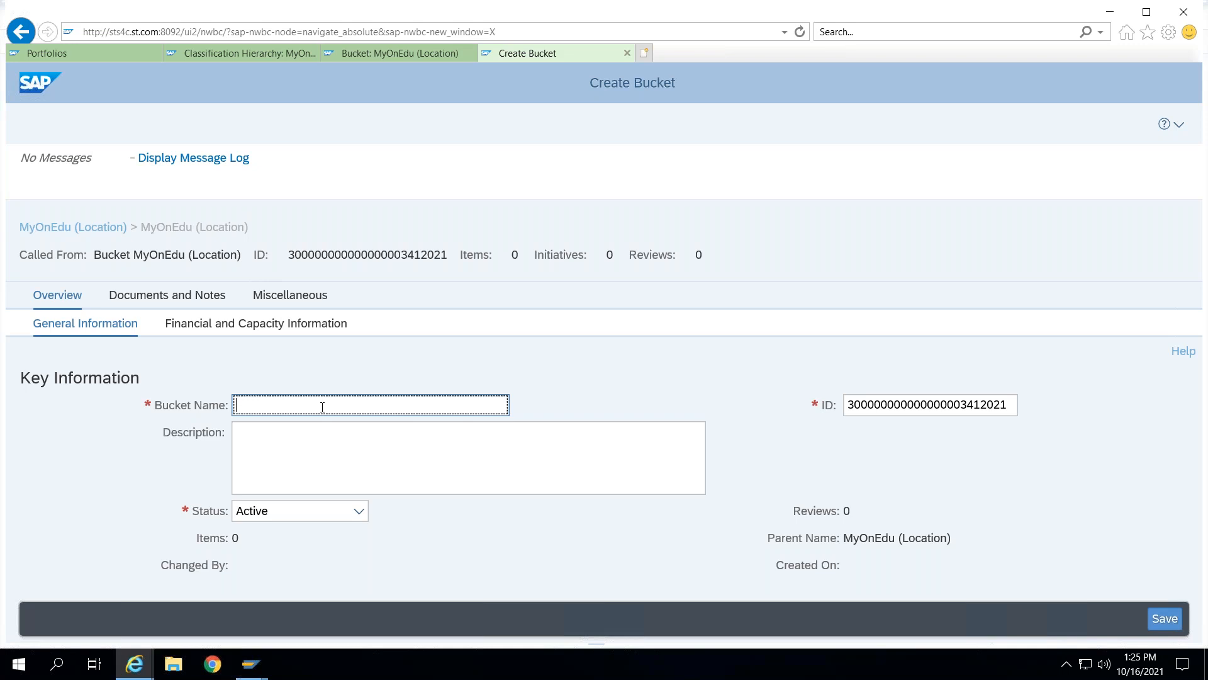
text(Asia)
key(Tab)
text(Asia)
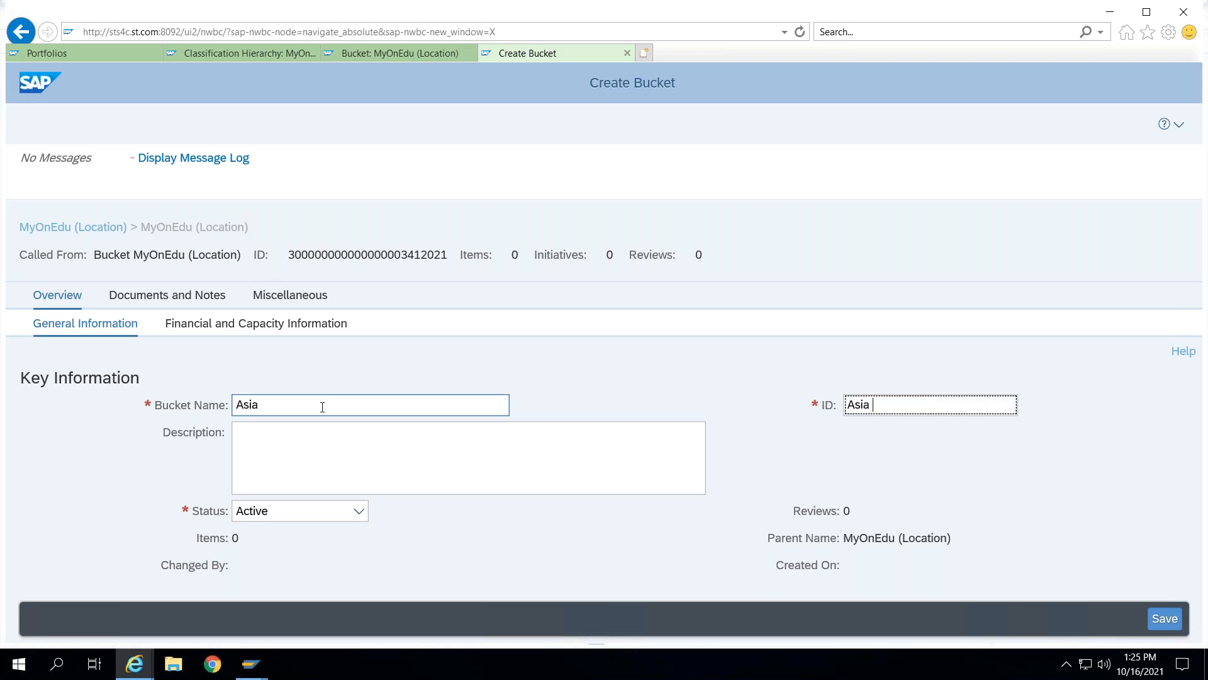
click(1164, 617)
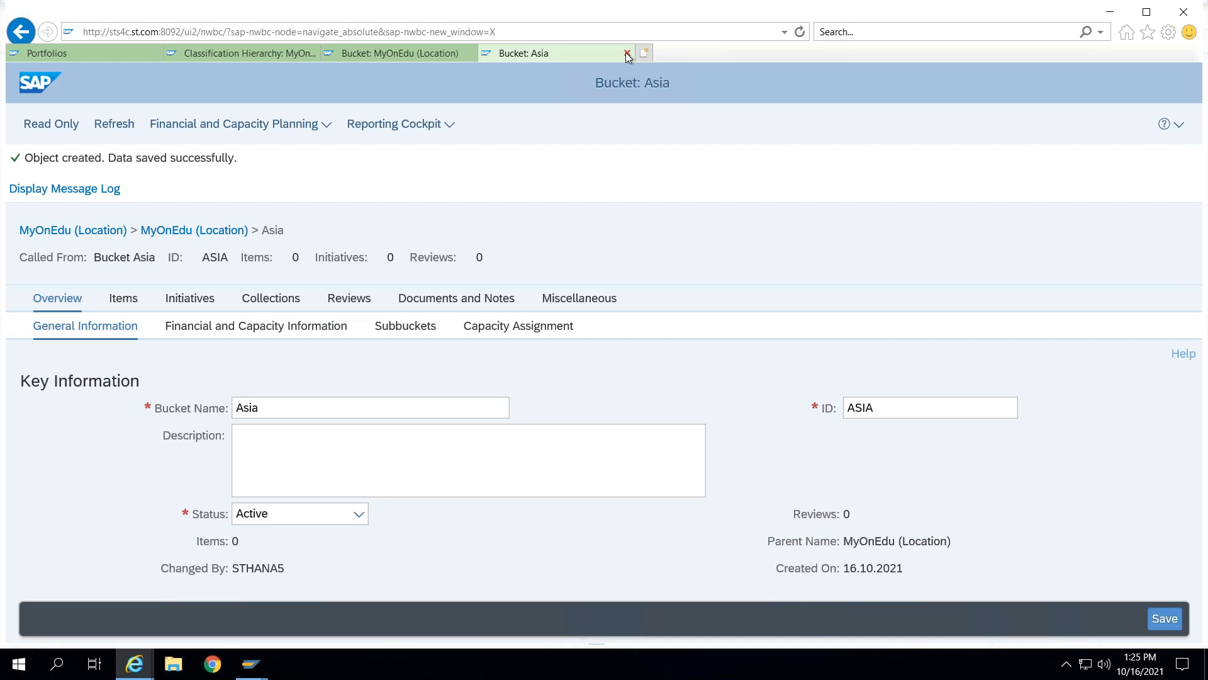
- Close the Asia bucket and create another subbucket under MyOnEdu (Location) named Europe with ID Europe, then save
click(627, 53)
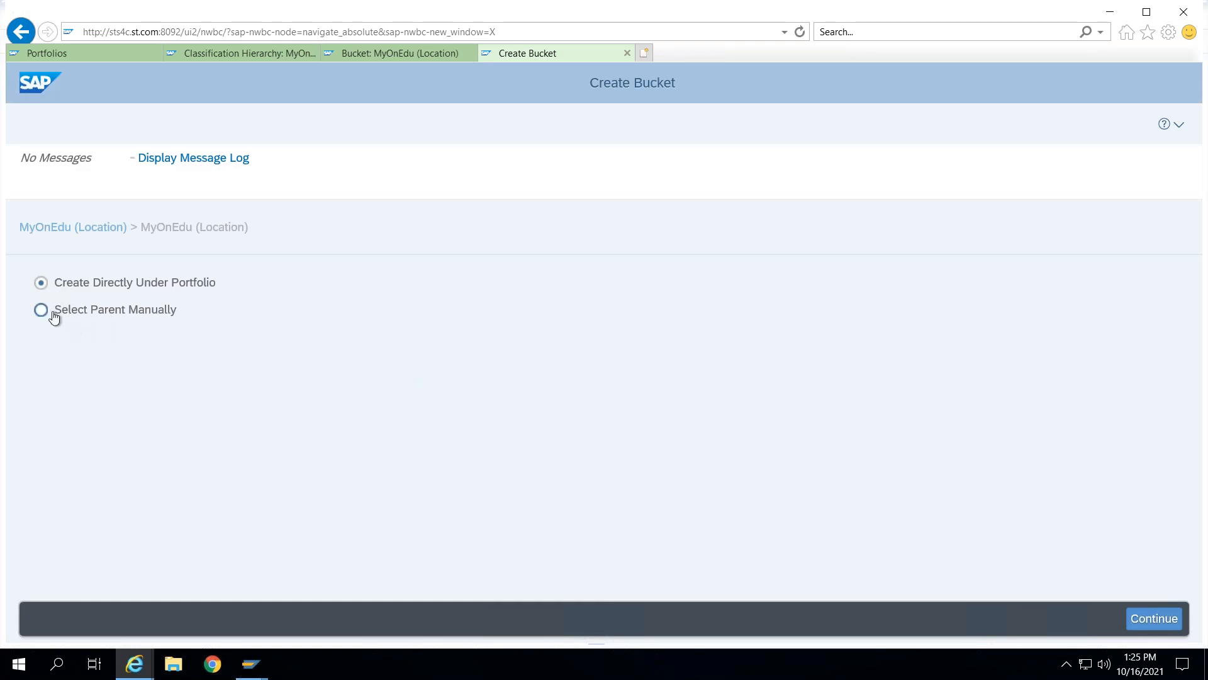
click(42, 311)
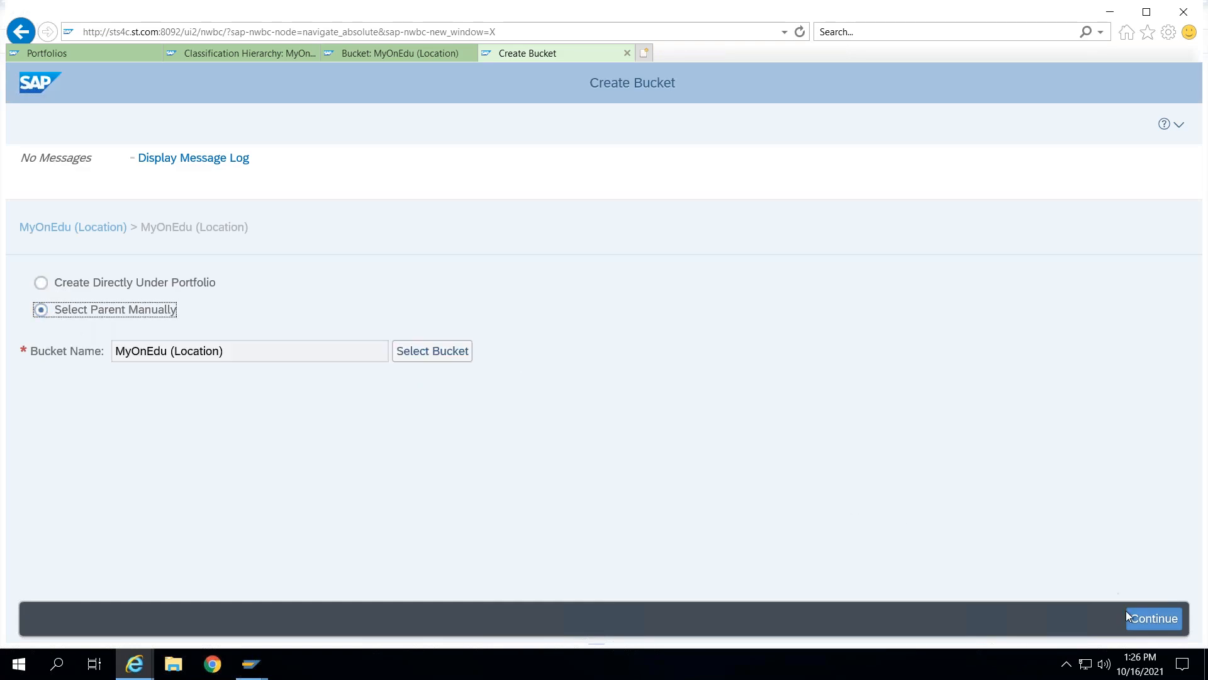
click(1153, 618)
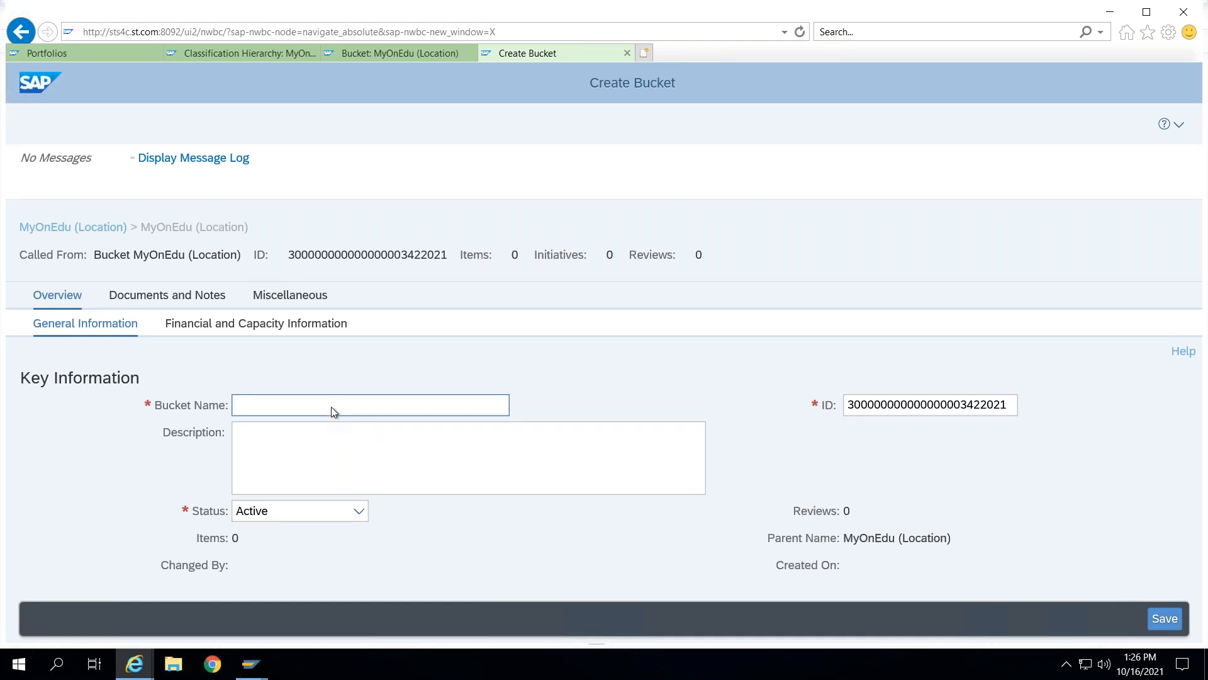
click(332, 404)
text(E)
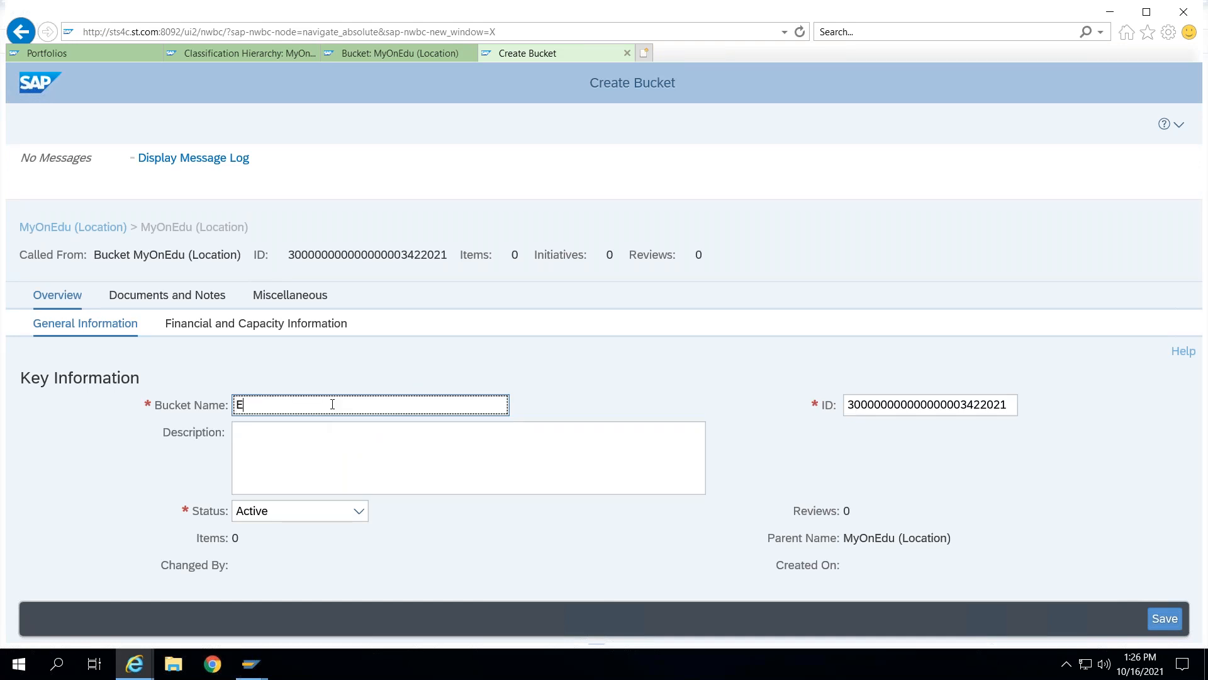
text(urope)
key(Tab)
text(Europe)
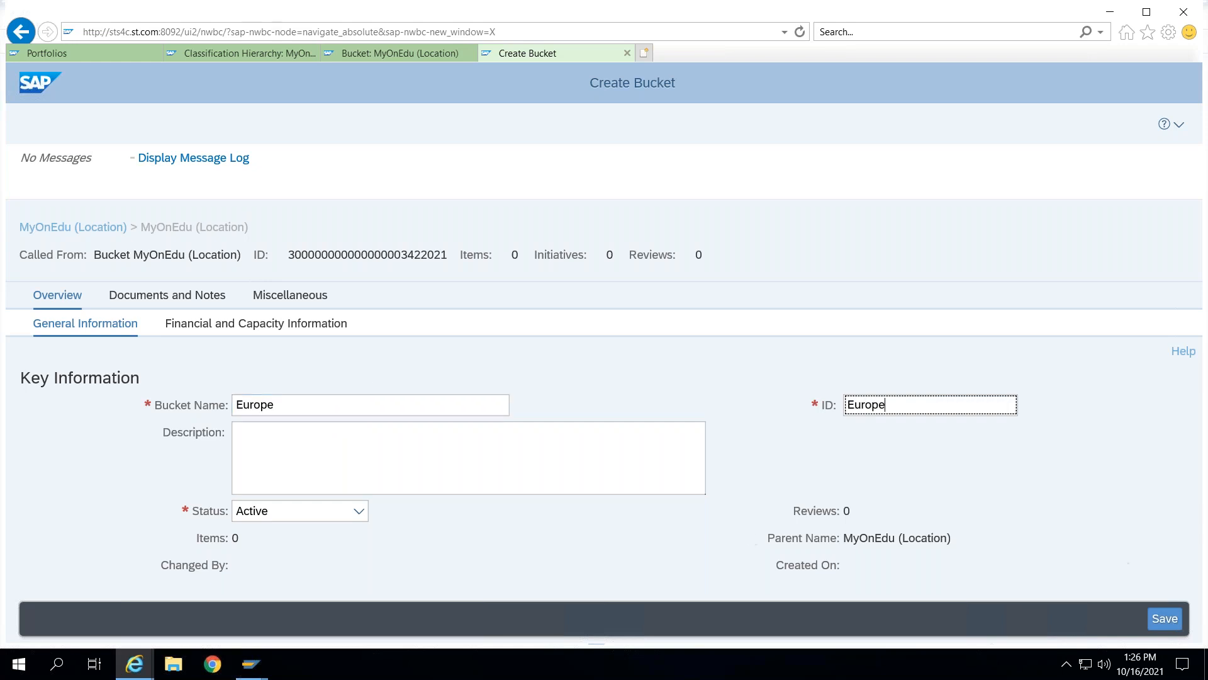
click(1168, 619)
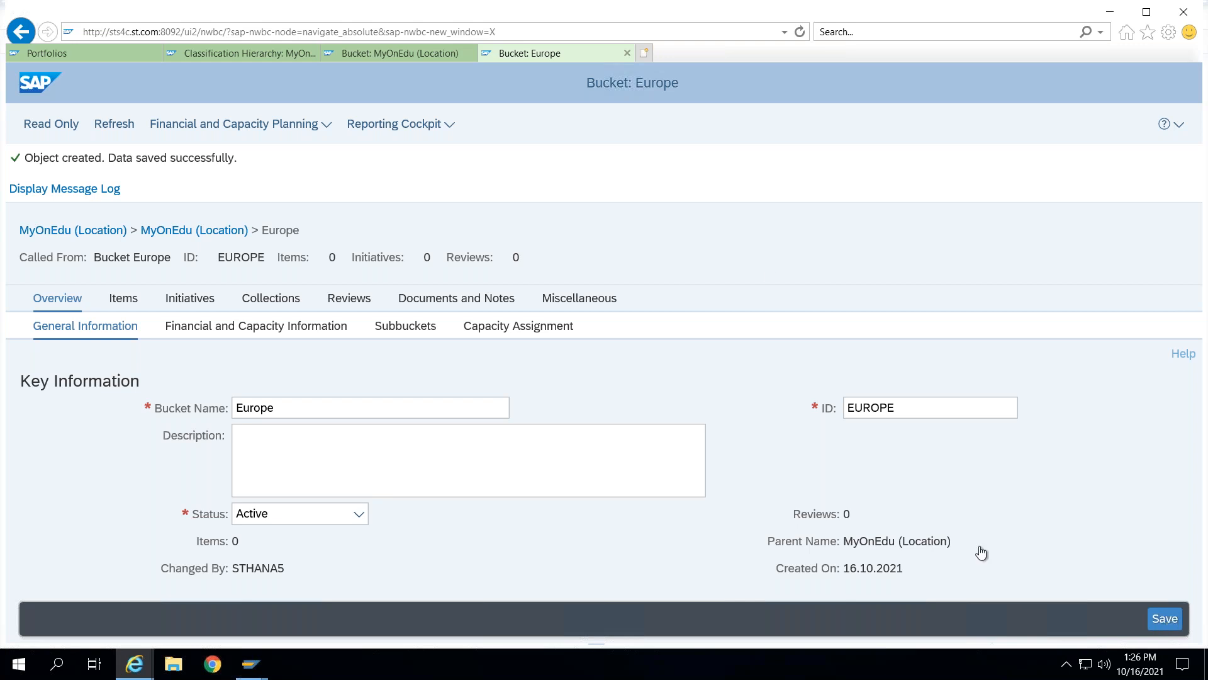
- Switch from the remote desktop session to the PowerPoint presentation and exit the slide show
mouse_move(401, 7)
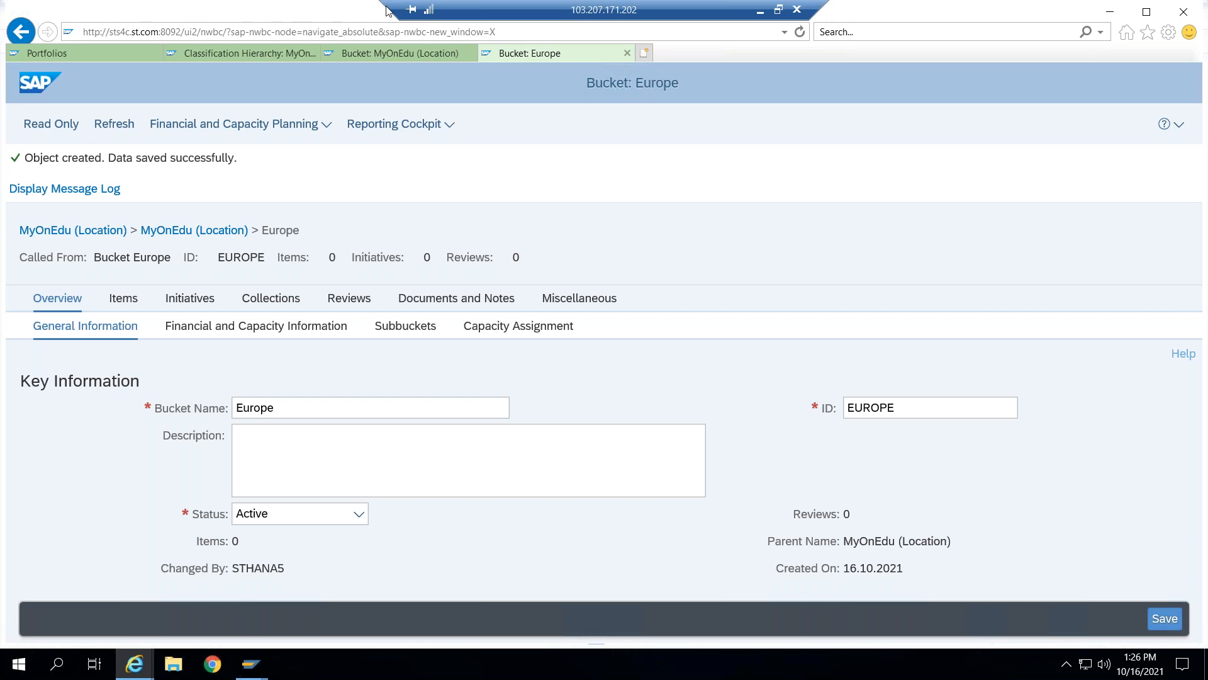
click(778, 9)
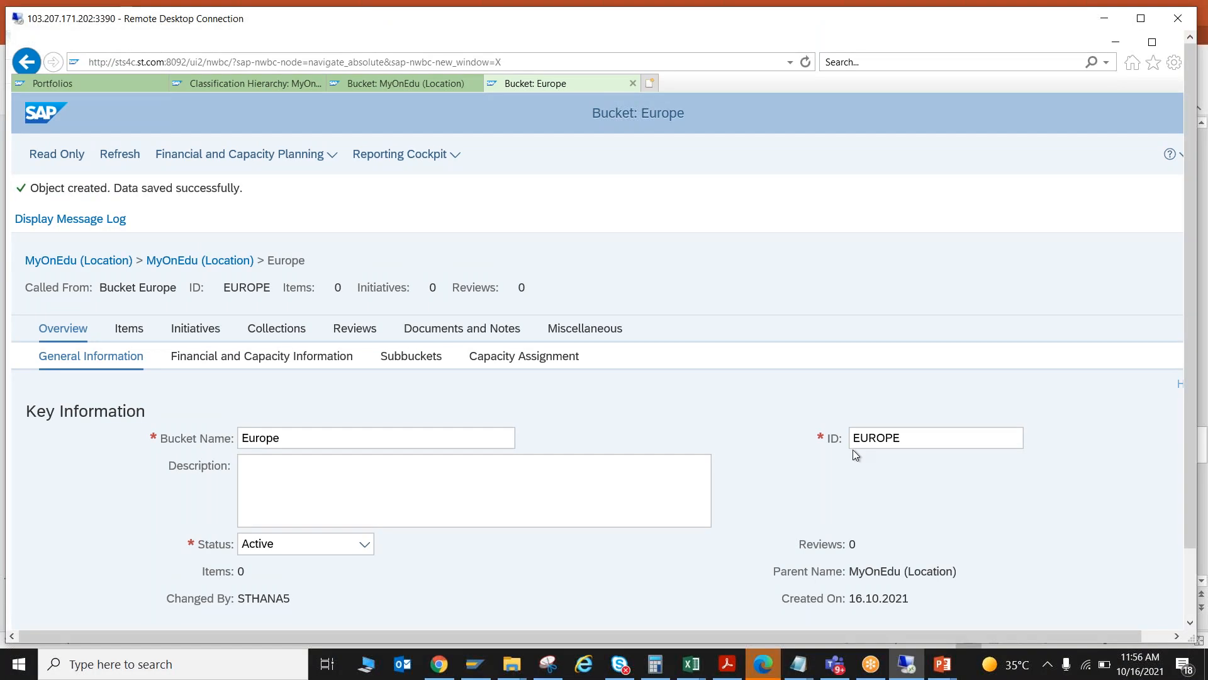
click(472, 11)
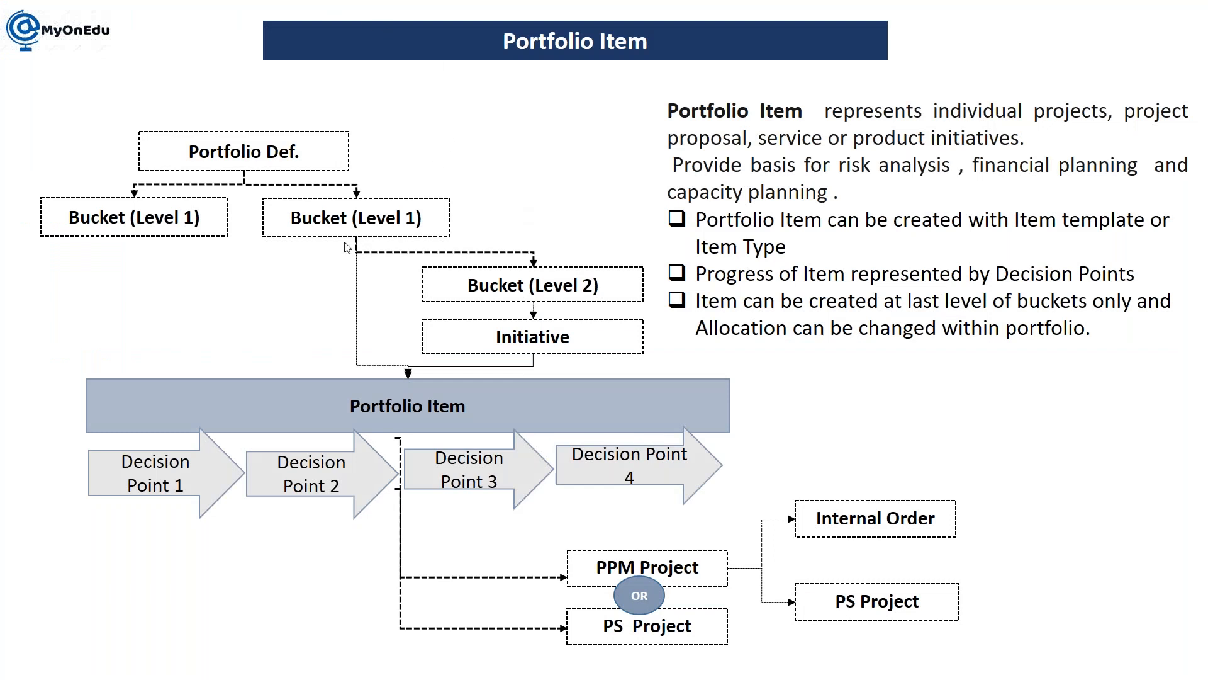
key(Escape)
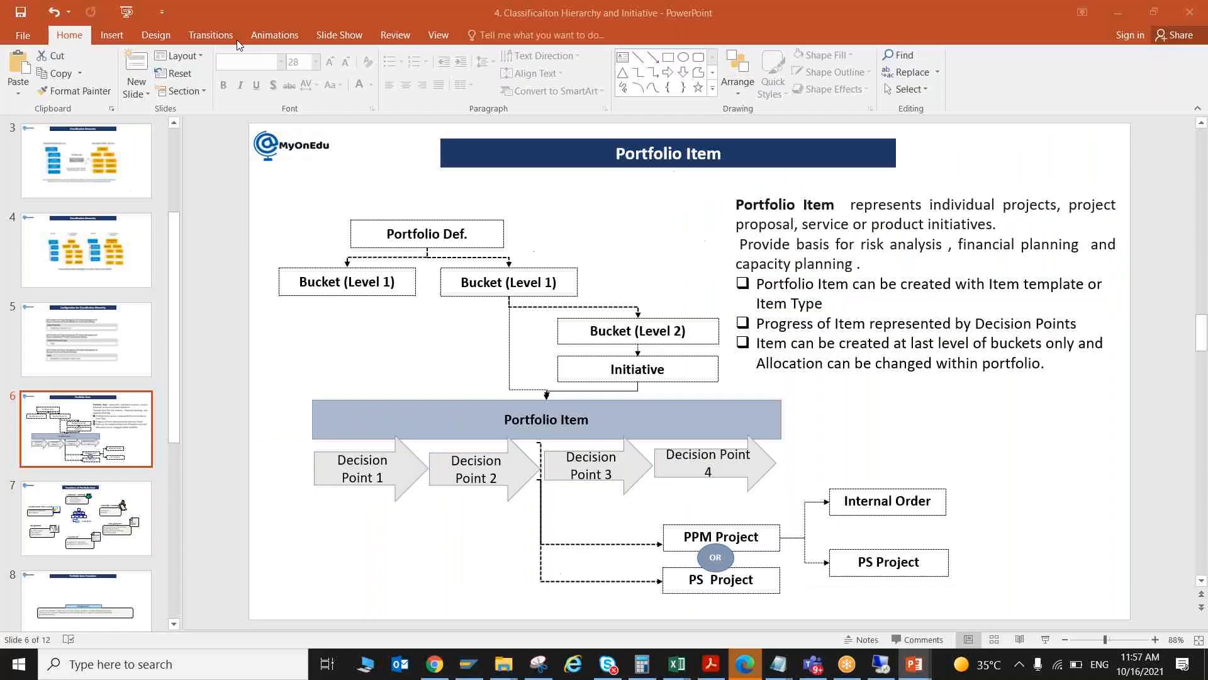
- Add a new slide after slide 12 and pick the Rectangle shape to draw on it
scroll(83, 580, down, 5)
click(115, 572)
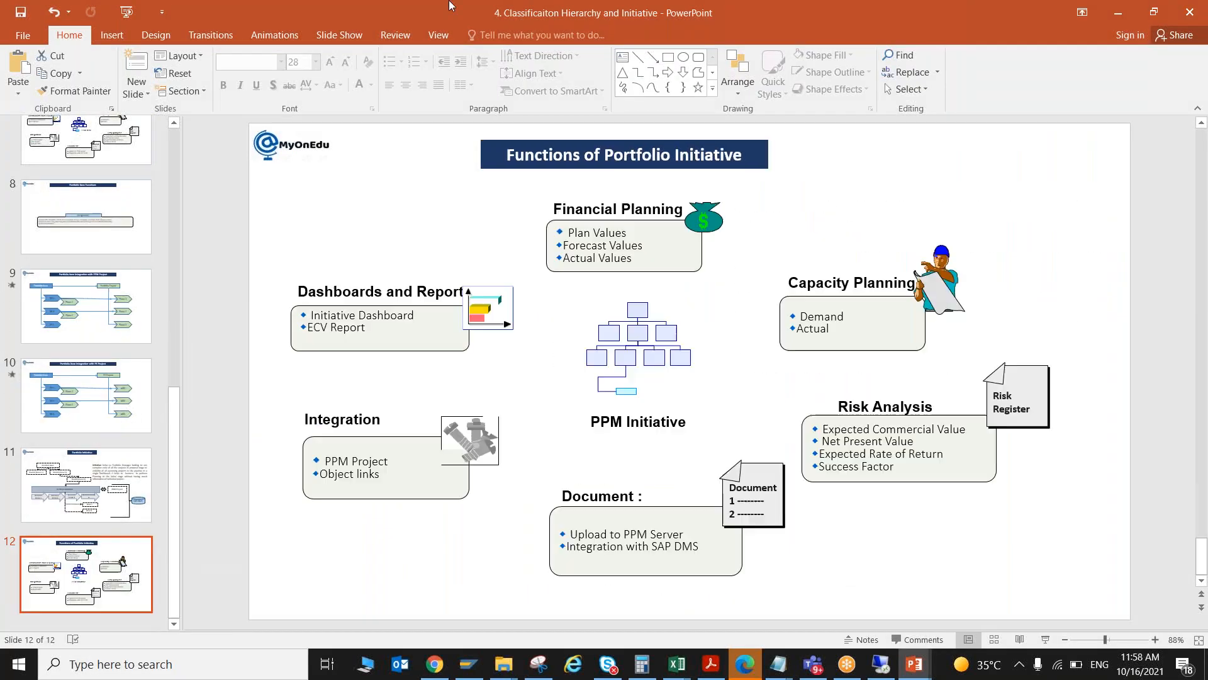
click(465, 13)
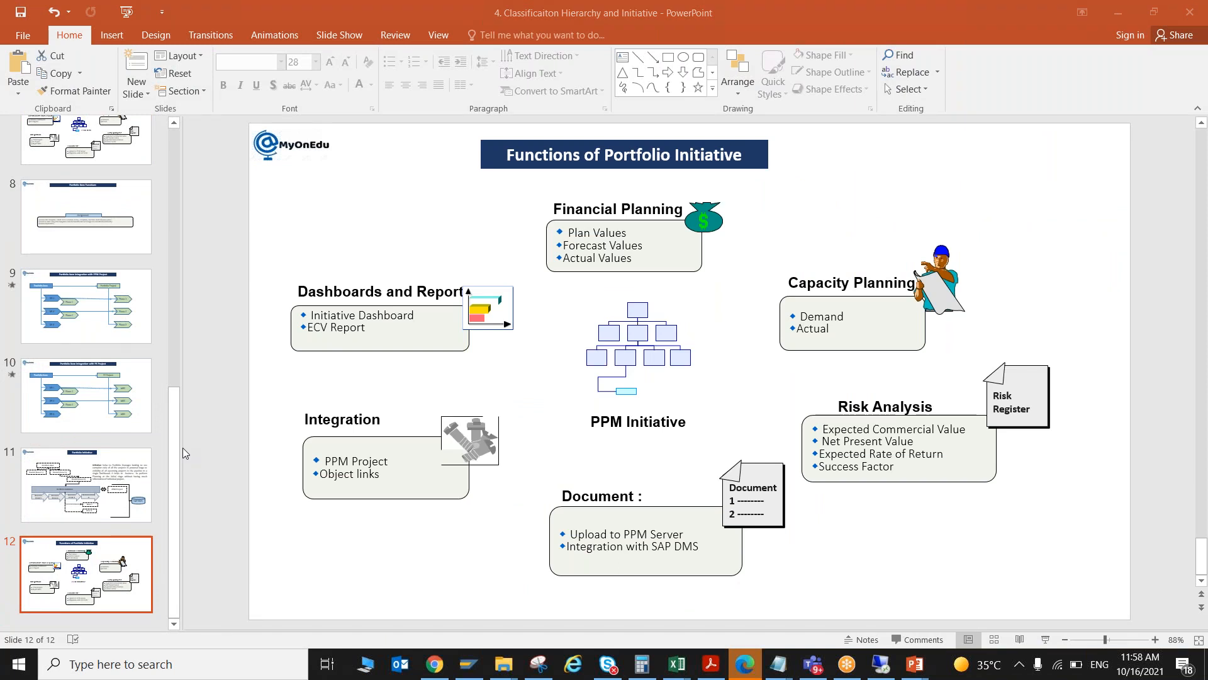
key(ctrl+m)
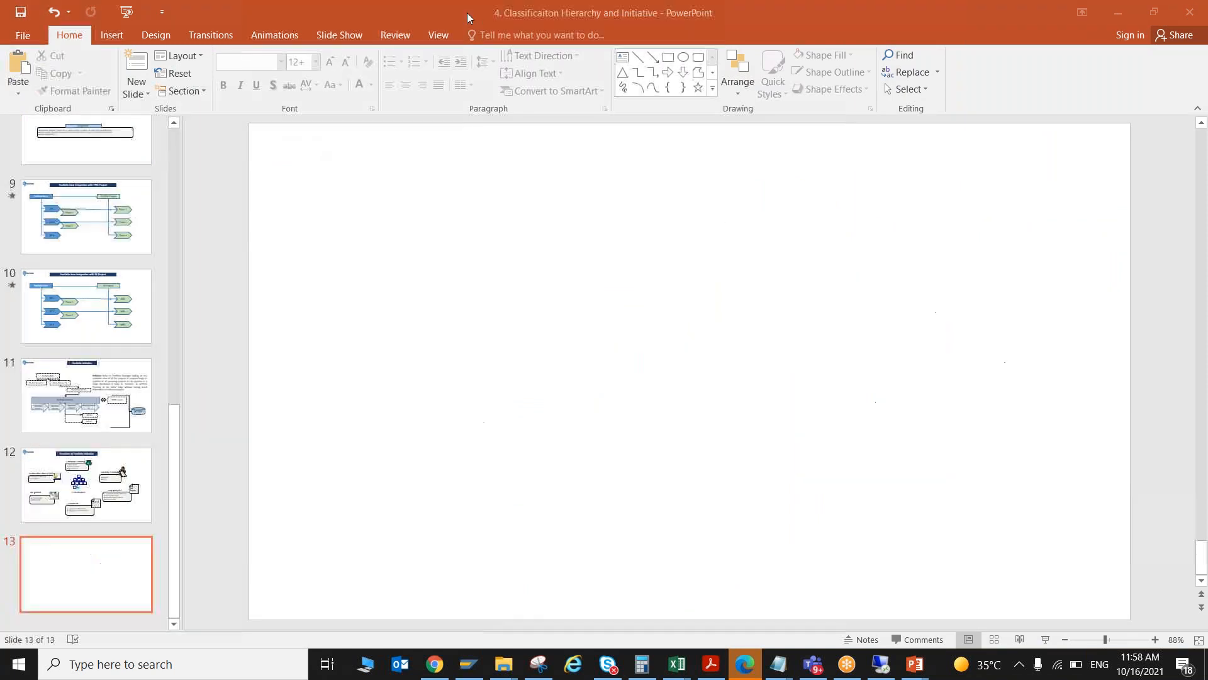
click(673, 62)
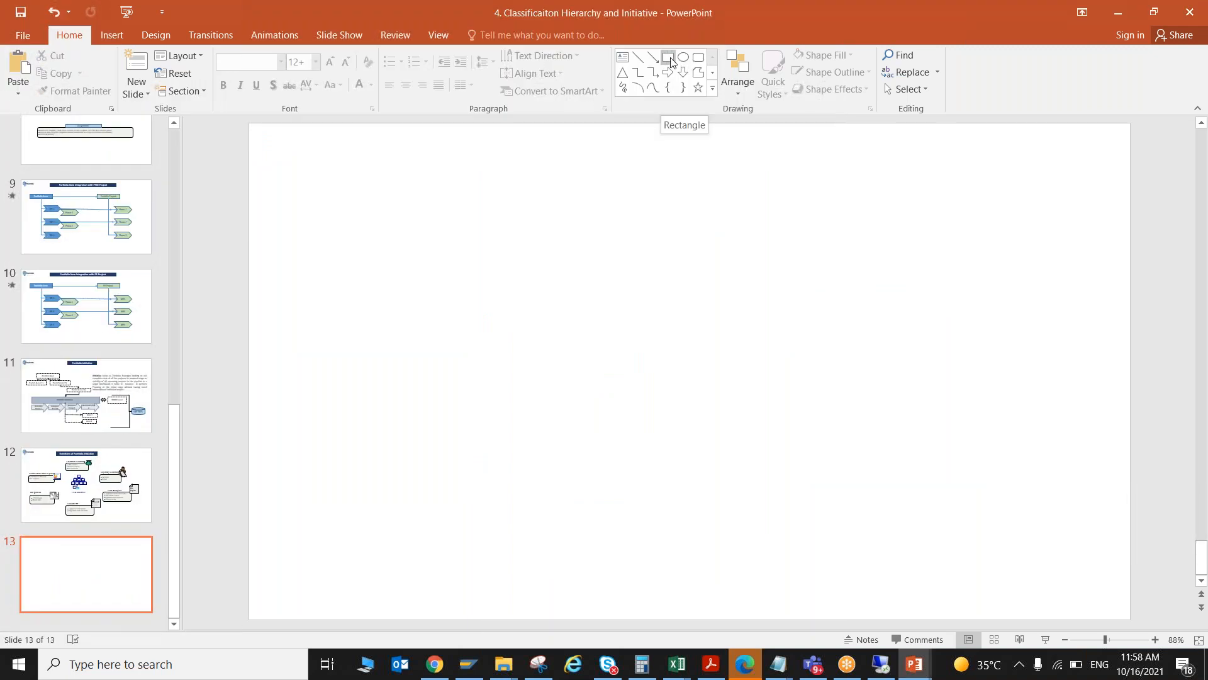
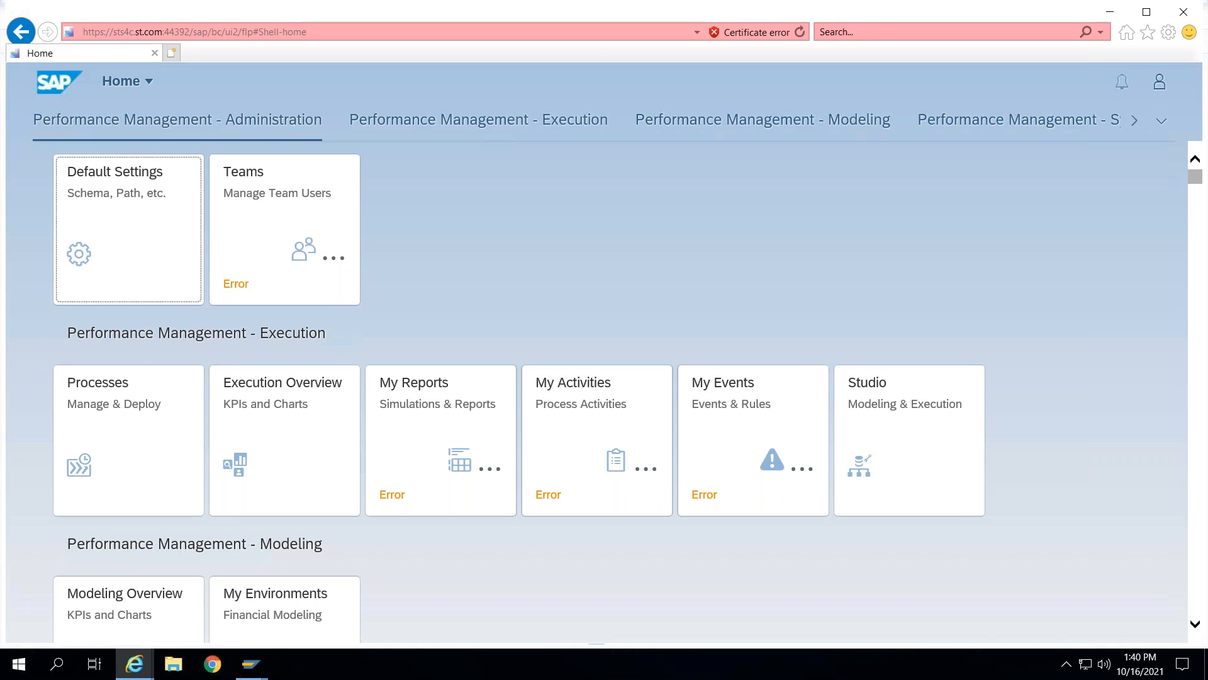
- Open the Program Management group from the full list of launchpad groups
click(1162, 120)
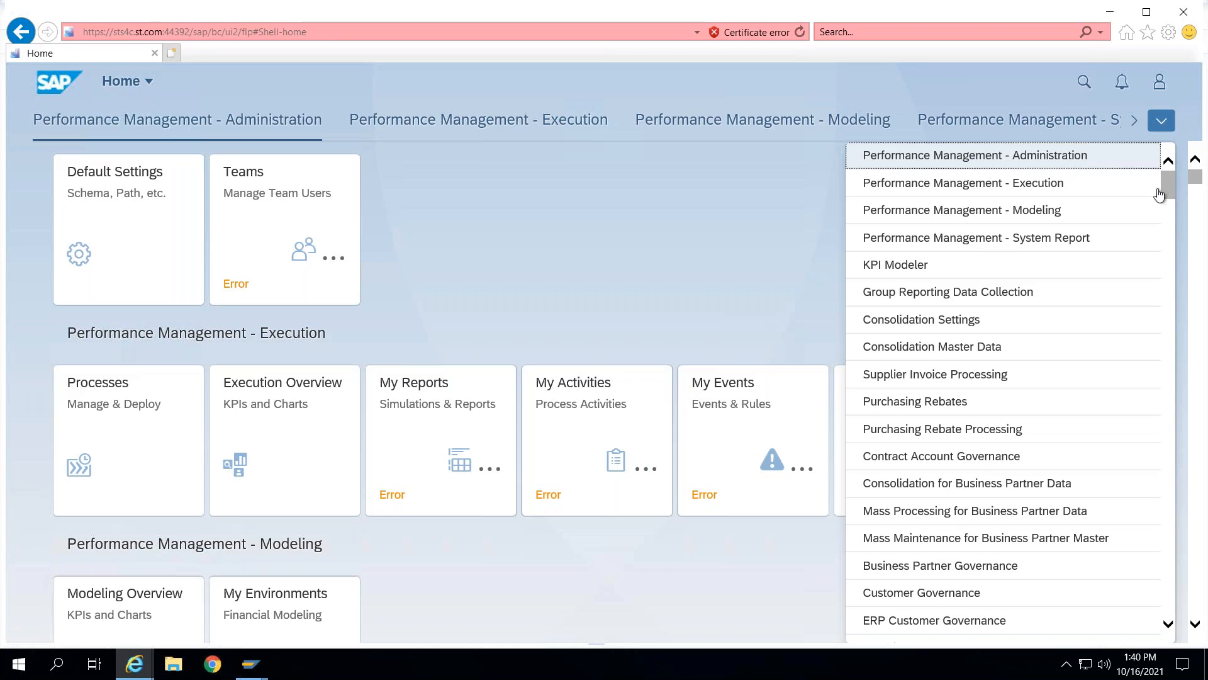
drag(1168, 190, 1169, 453)
scroll(1160, 478, down, 4)
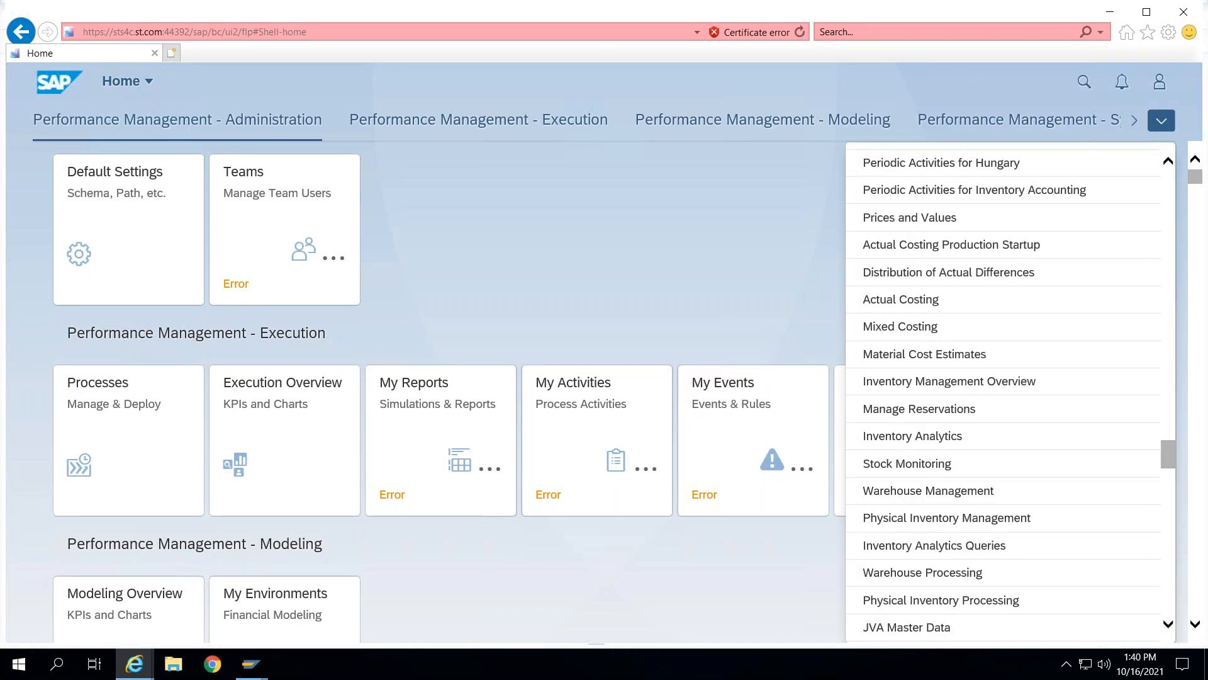
scroll(1155, 512, down, 20)
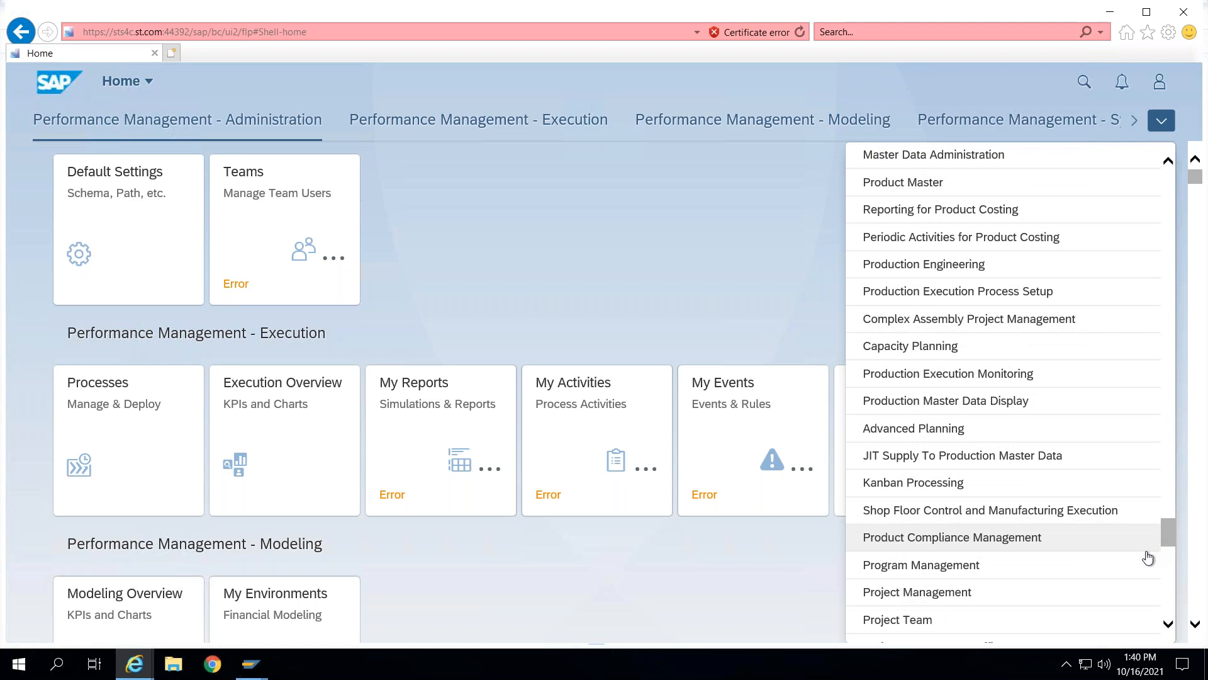
scroll(1151, 547, down, 12)
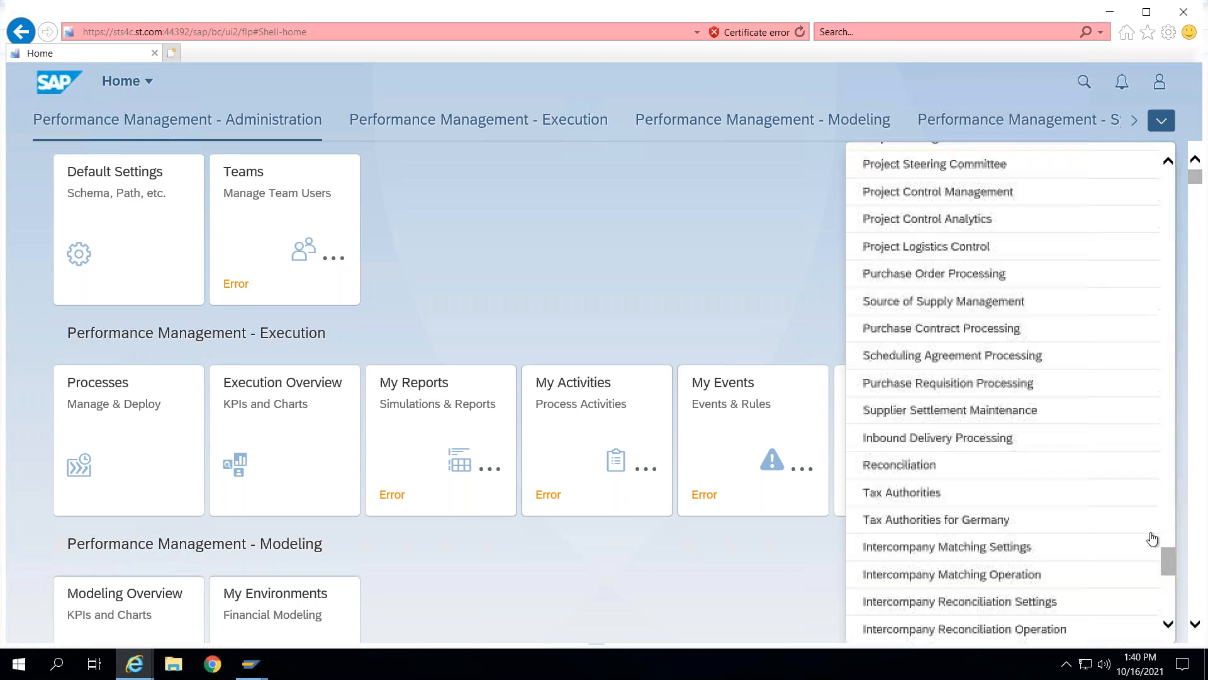
scroll(1153, 543, up, 15)
scroll(1153, 544, down, 5)
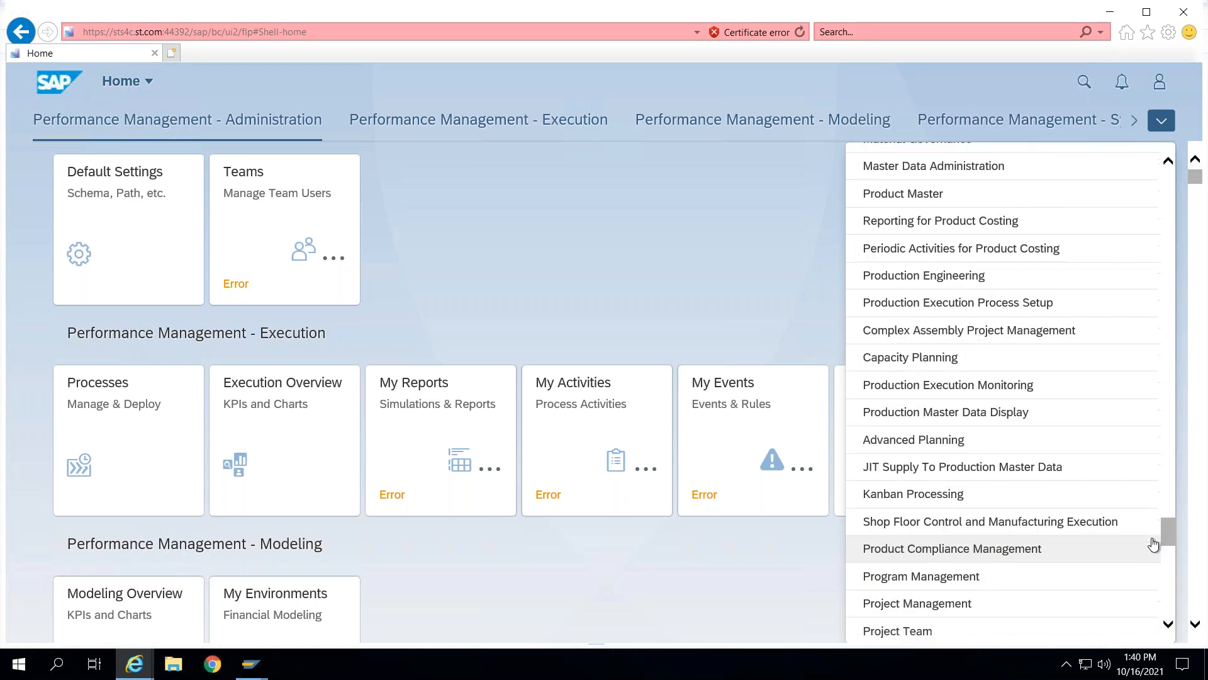
scroll(1153, 552, down, 2)
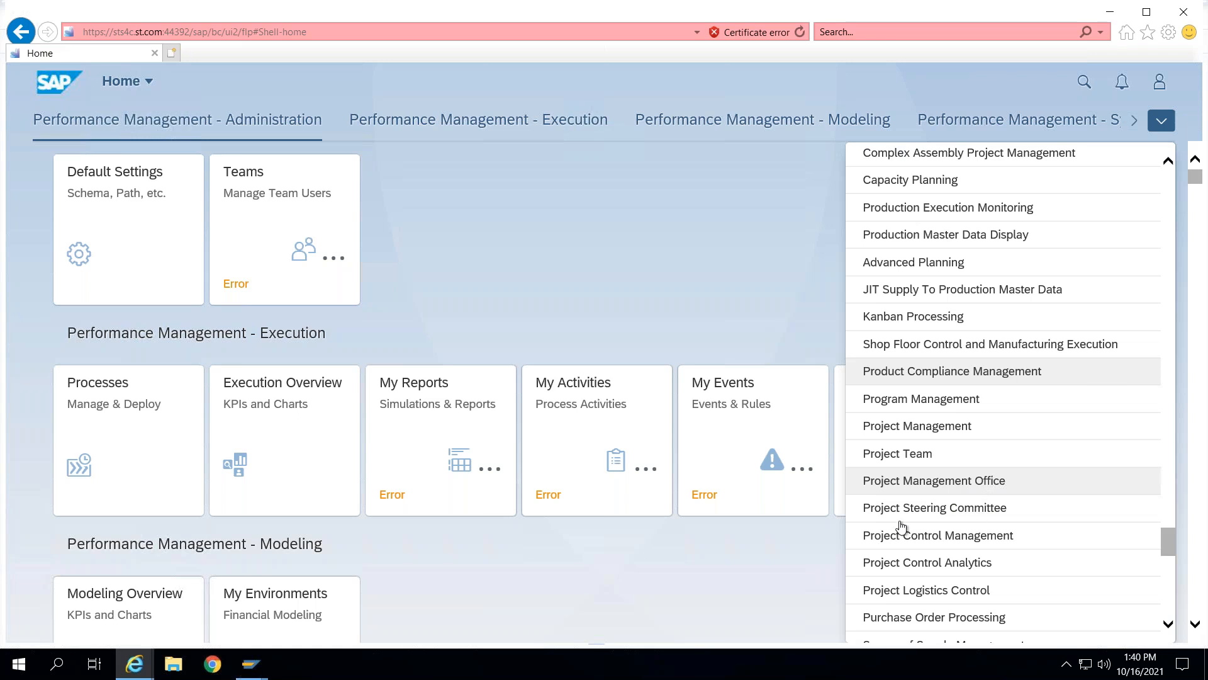
click(917, 403)
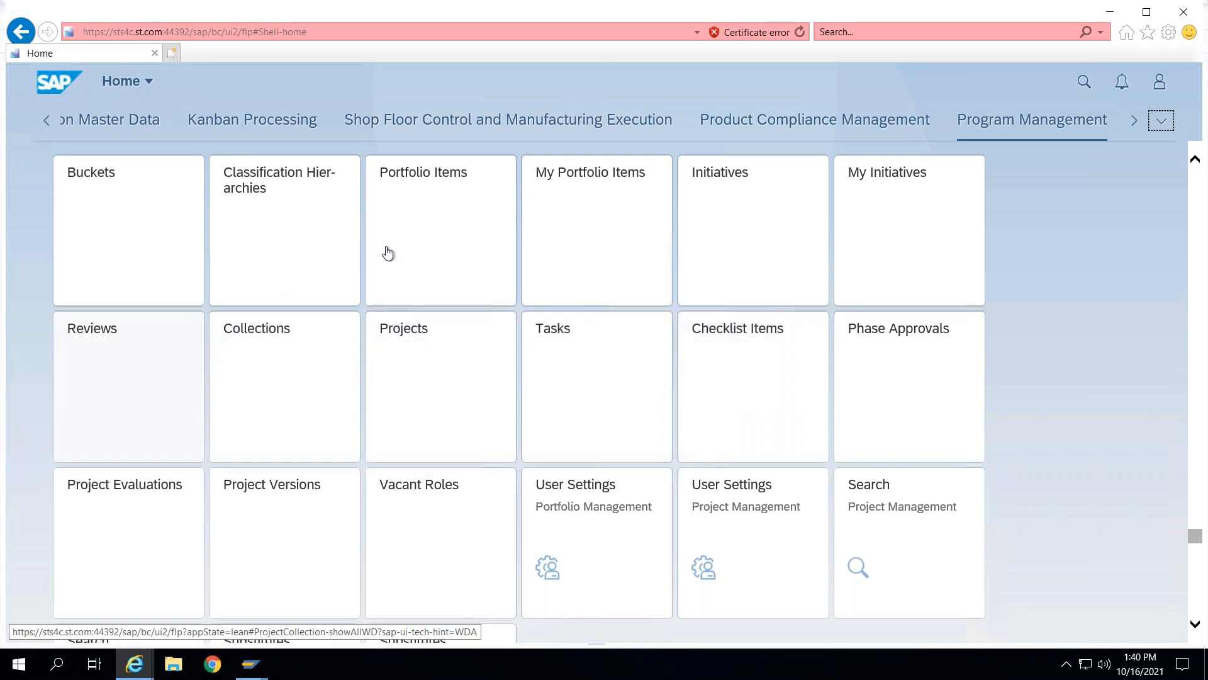
- Open the Portfolio Items app for the portfolio
click(432, 186)
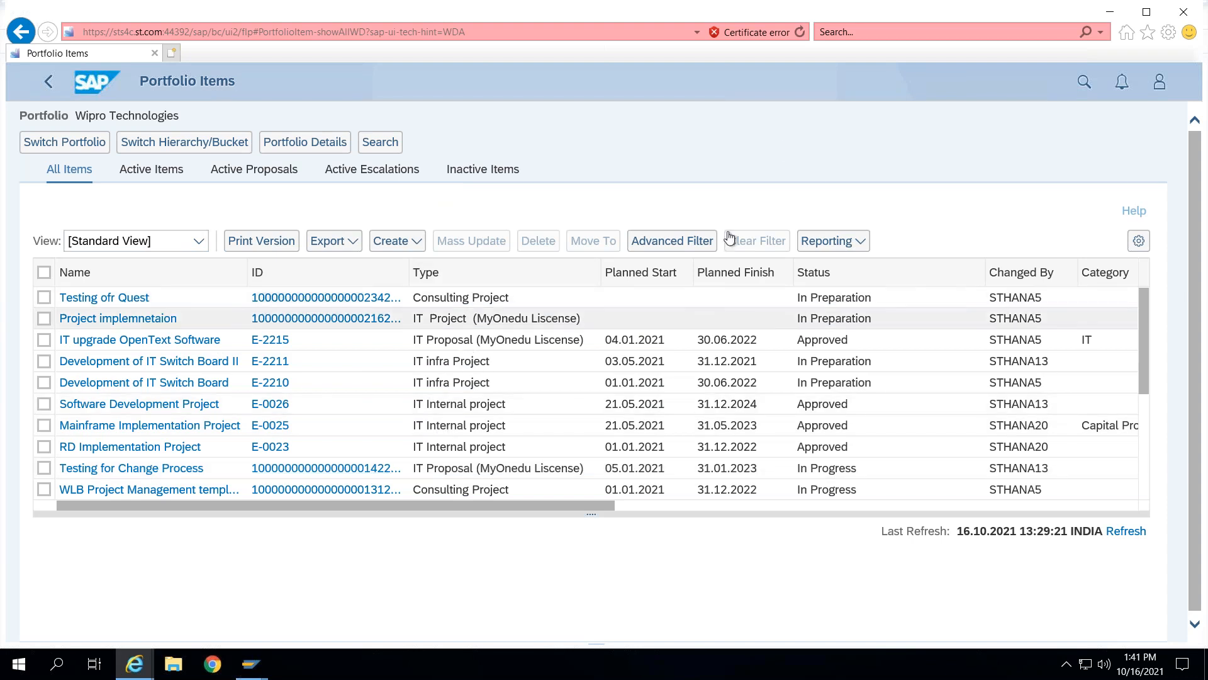
click(783, 49)
drag(524, 262, 573, 186)
drag(512, 241, 539, 266)
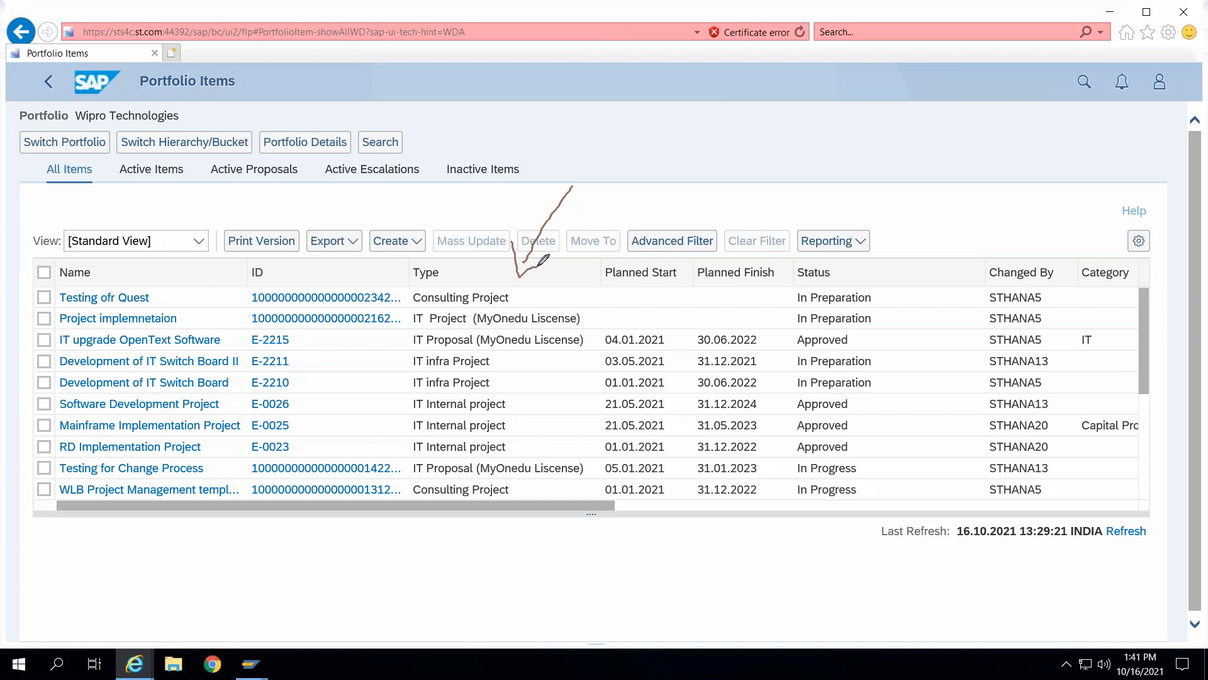
mouse_move(632, 227)
mouse_down()
mouse_move(668, 215)
mouse_move(763, 224)
mouse_move(834, 272)
mouse_move(858, 243)
mouse_up()
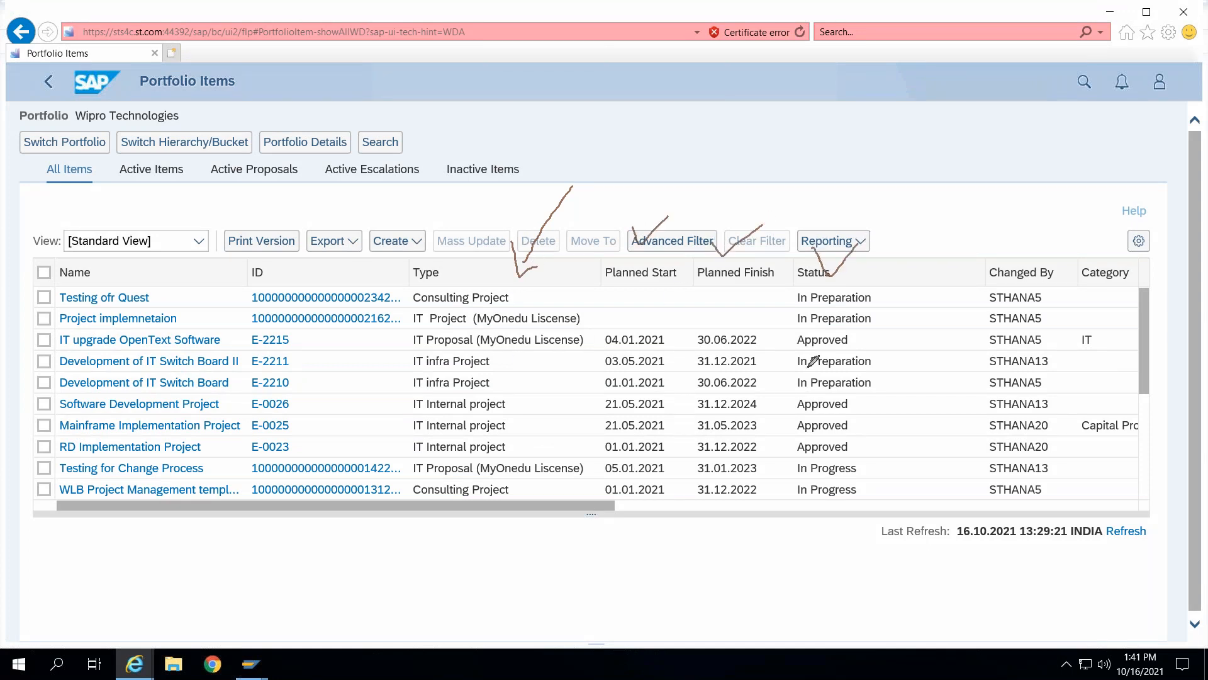
mouse_move(1001, 241)
mouse_down()
mouse_move(1011, 252)
mouse_move(1059, 218)
mouse_move(1129, 240)
mouse_up()
click(779, 118)
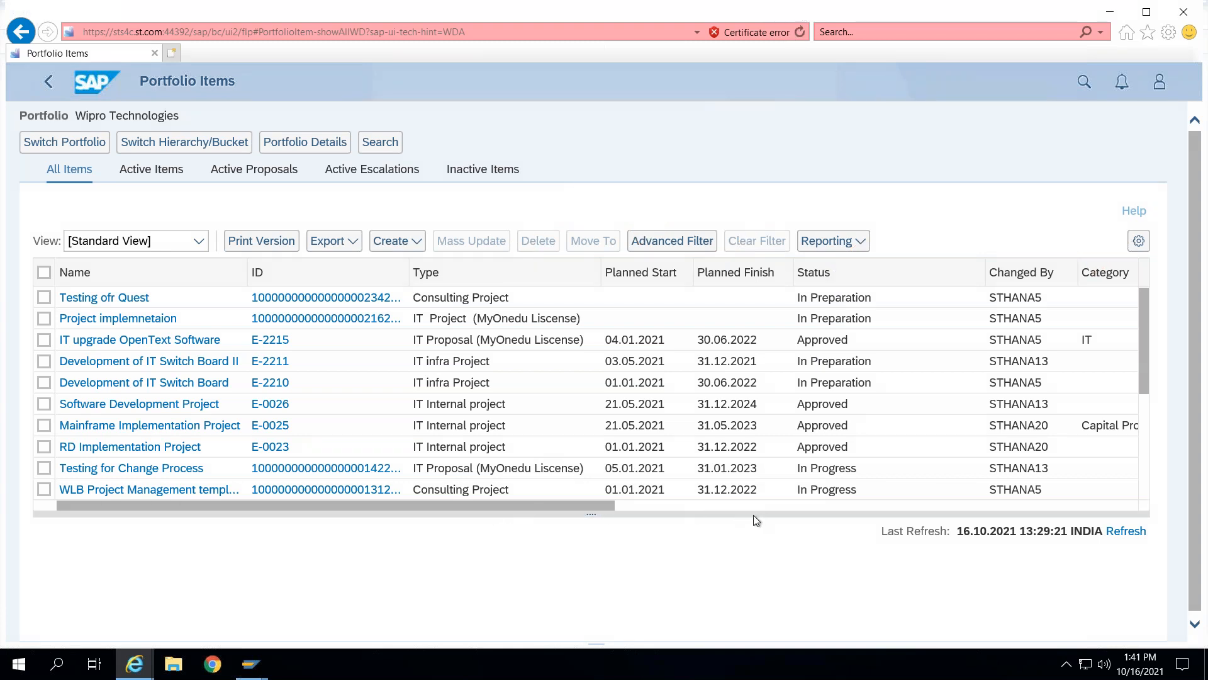
- Scroll across the portfolio items table to review all of its columns
drag(596, 510, 1008, 527)
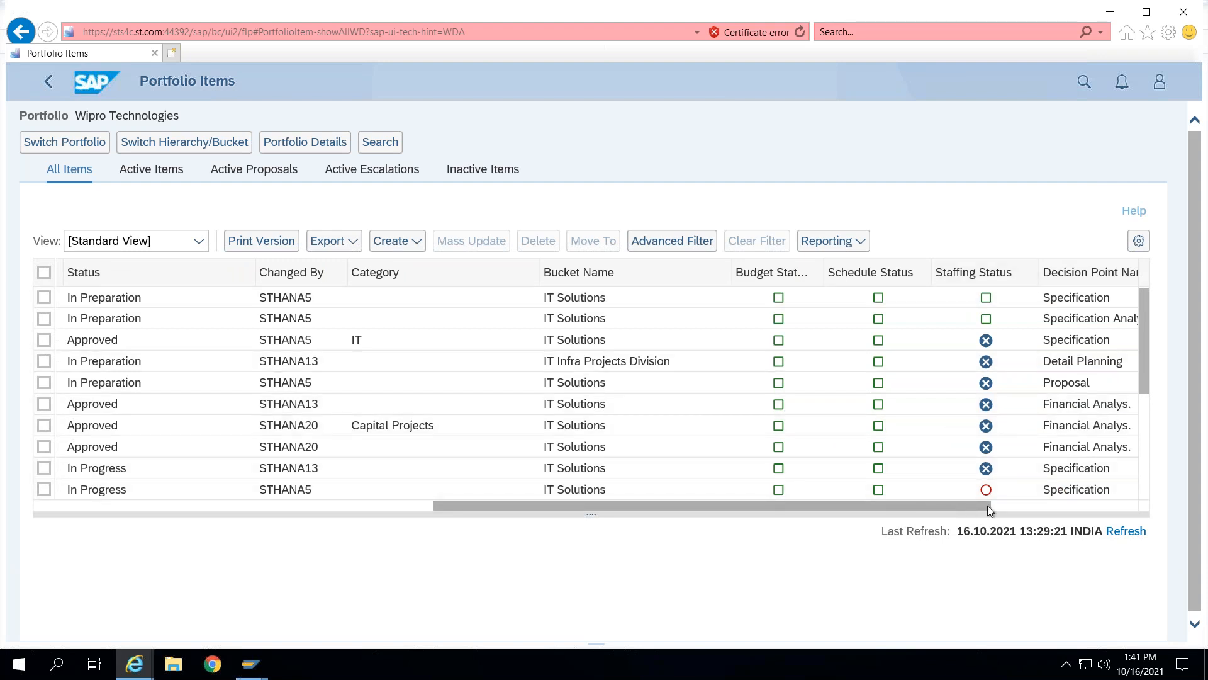
drag(988, 505, 1105, 507)
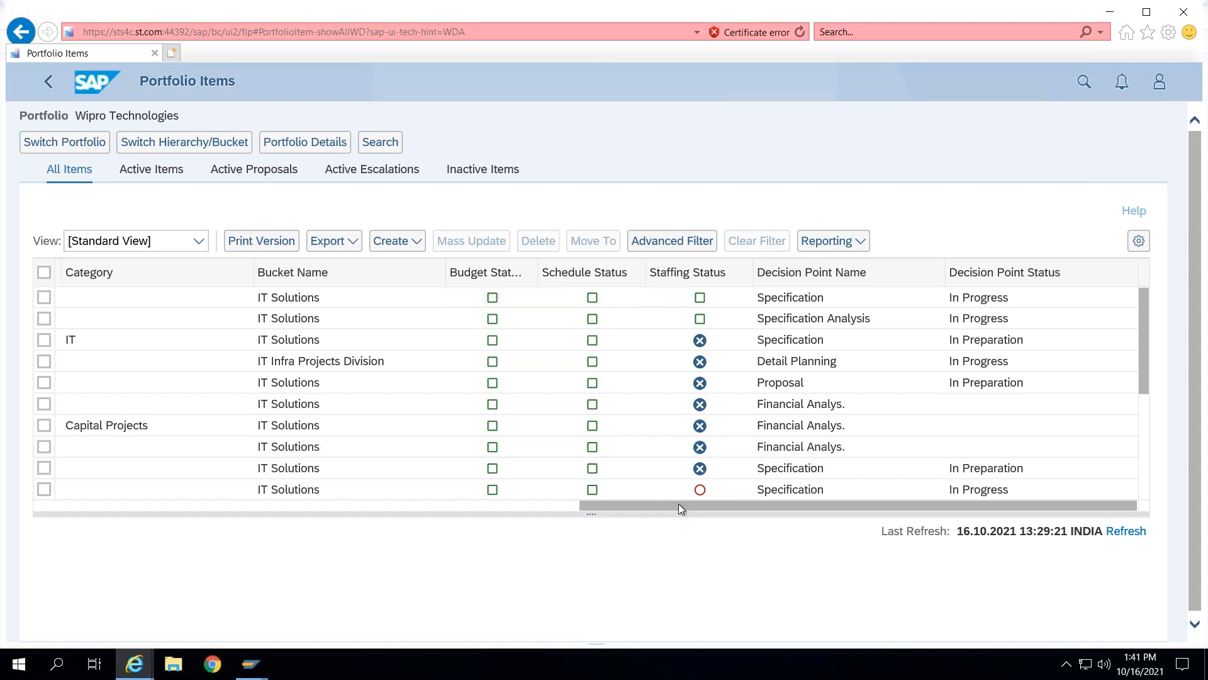
click(304, 506)
click(78, 506)
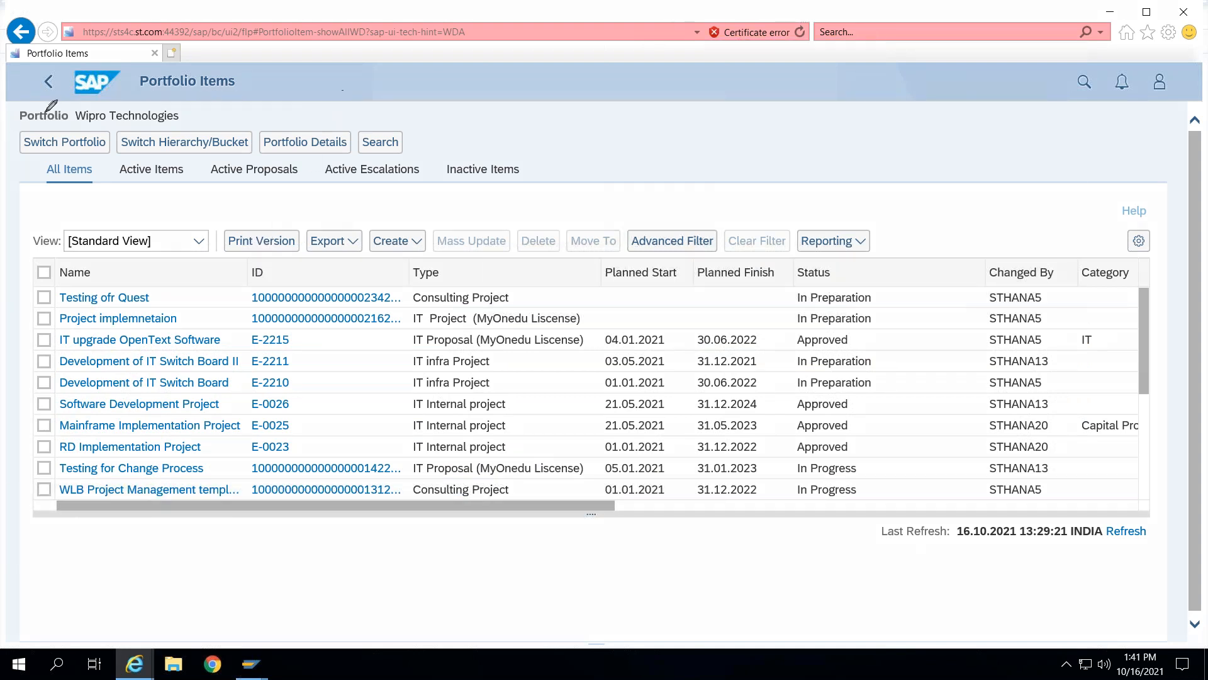
drag(5, 105, 66, 101)
mouse_move(179, 118)
mouse_down()
mouse_move(238, 113)
mouse_move(255, 98)
mouse_move(446, 211)
mouse_move(421, 218)
mouse_move(445, 228)
mouse_up()
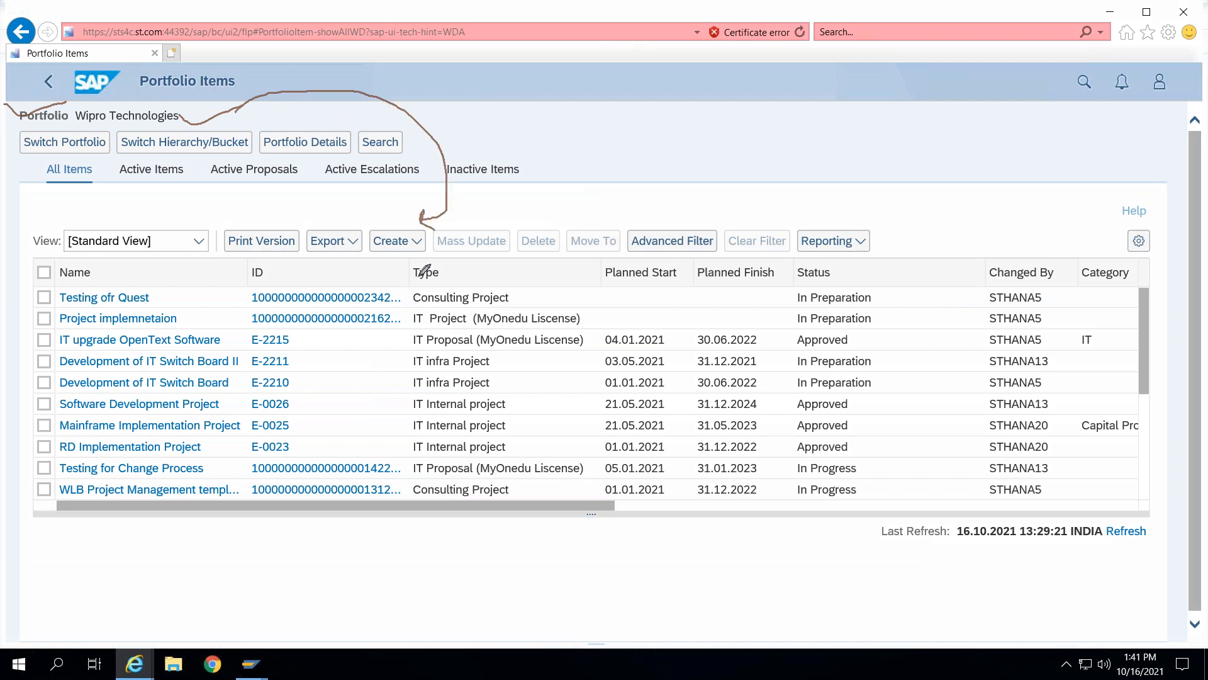
- Start creating a single portfolio item and select IT Solutions as its bucket
click(417, 241)
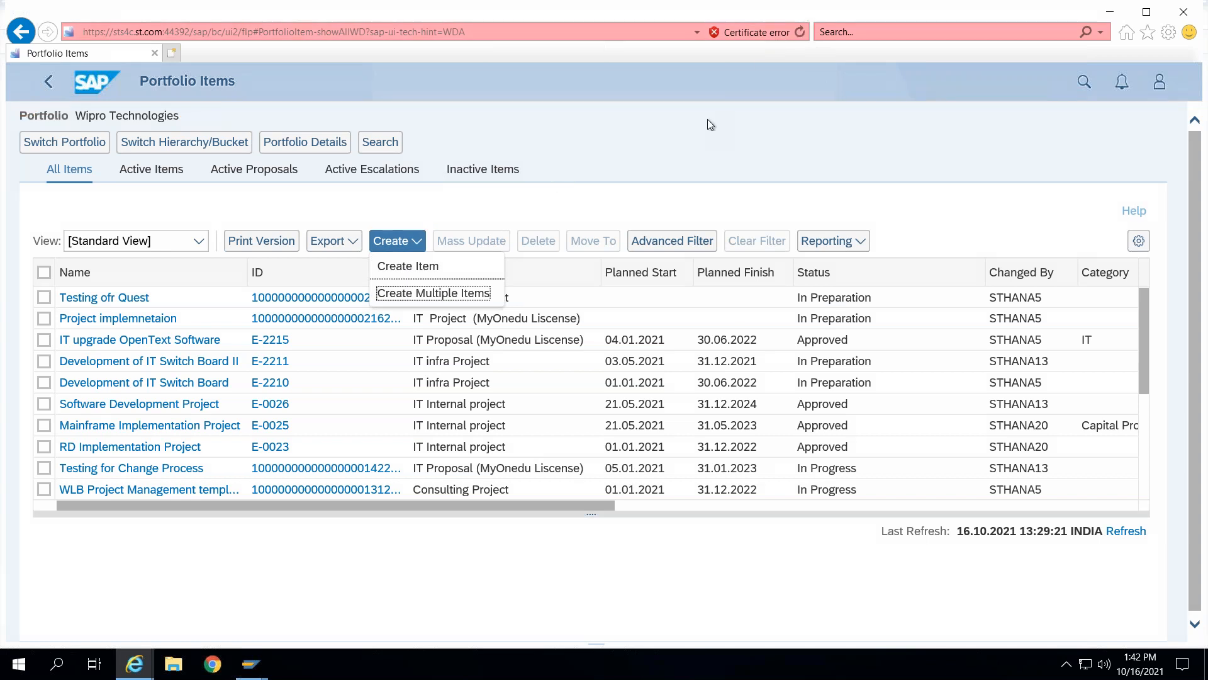
key(Escape)
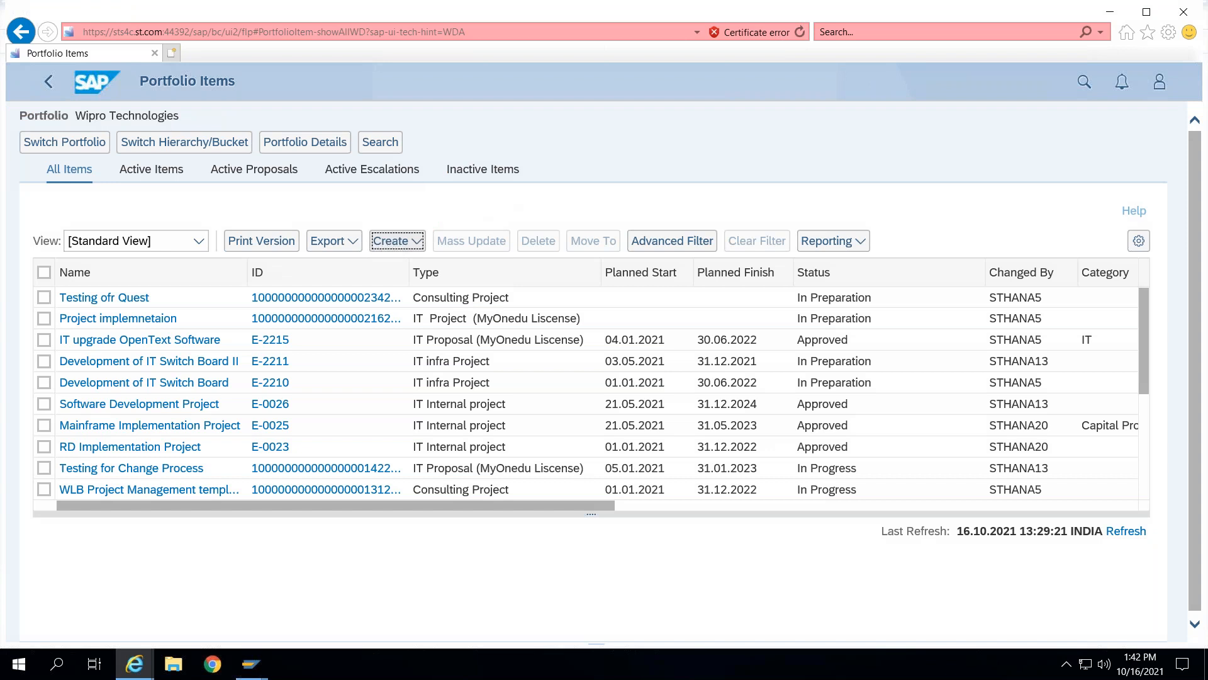
click(409, 245)
click(403, 267)
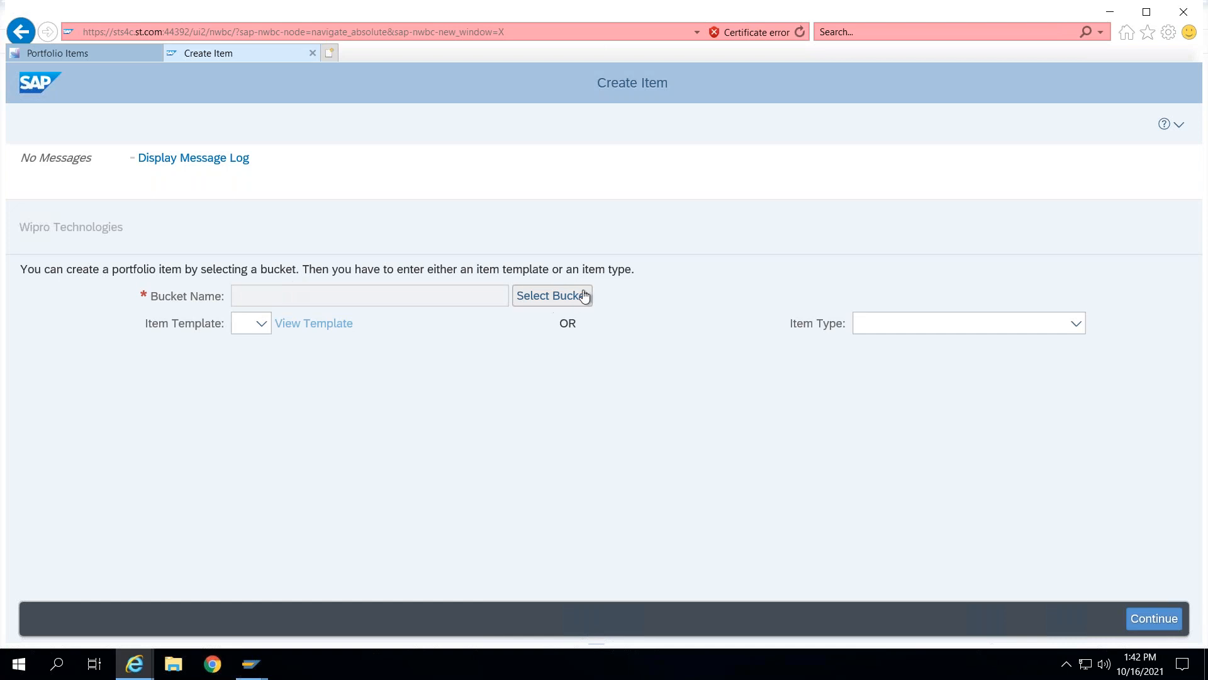
click(552, 296)
click(394, 365)
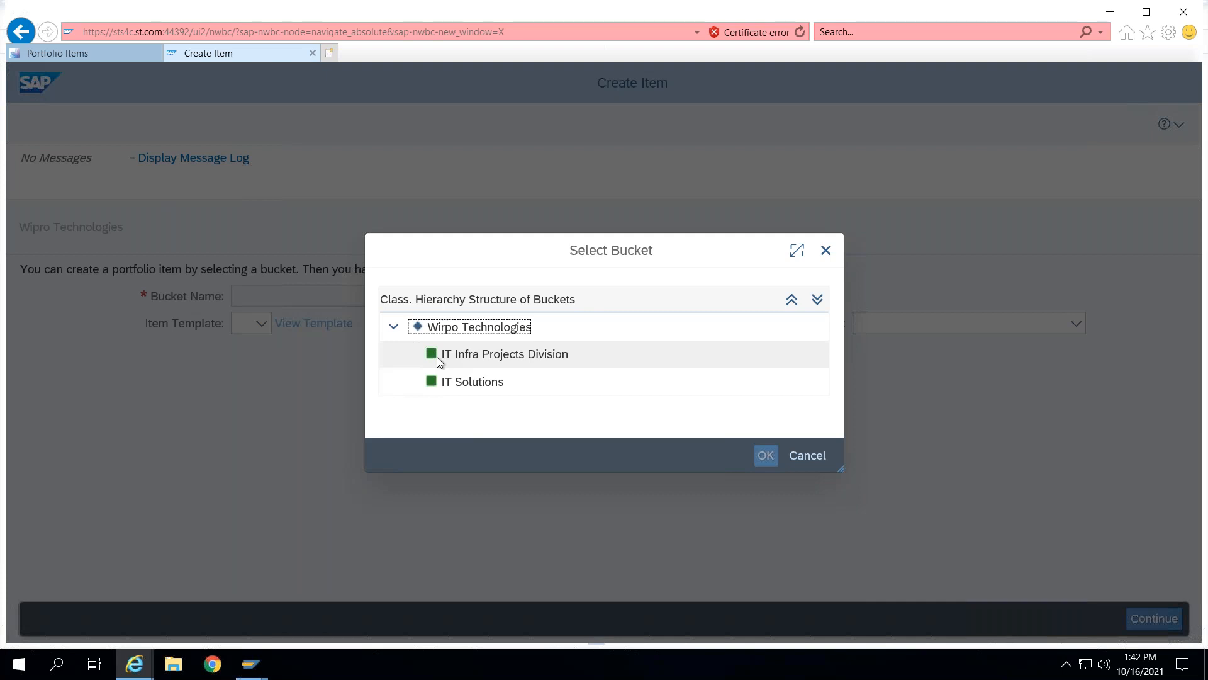
click(489, 382)
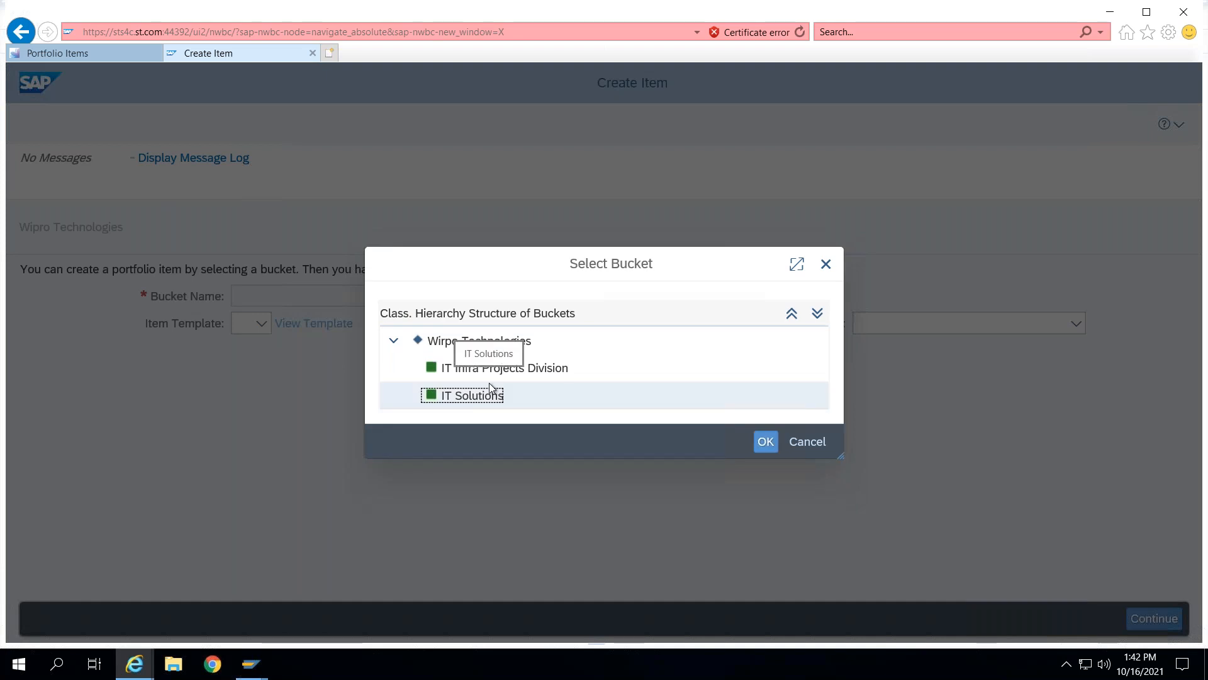
click(764, 446)
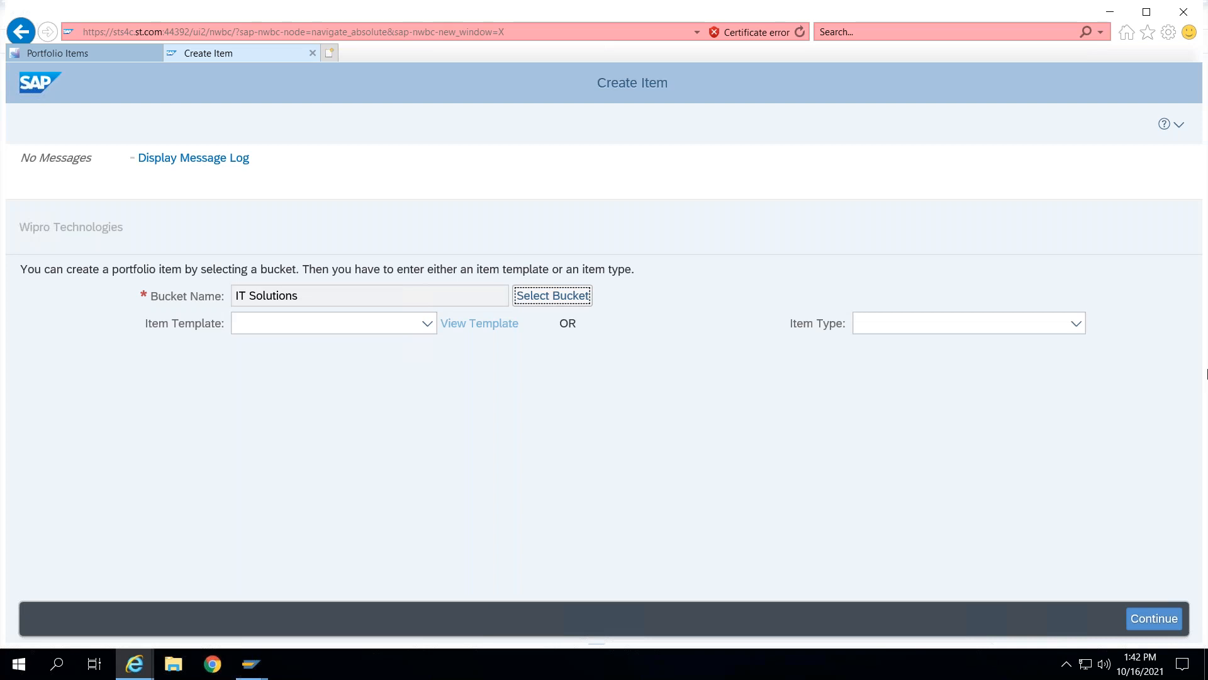
- Set the item type to IT Proposal (MyOnedu Liscense) and continue to the item details
click(1057, 326)
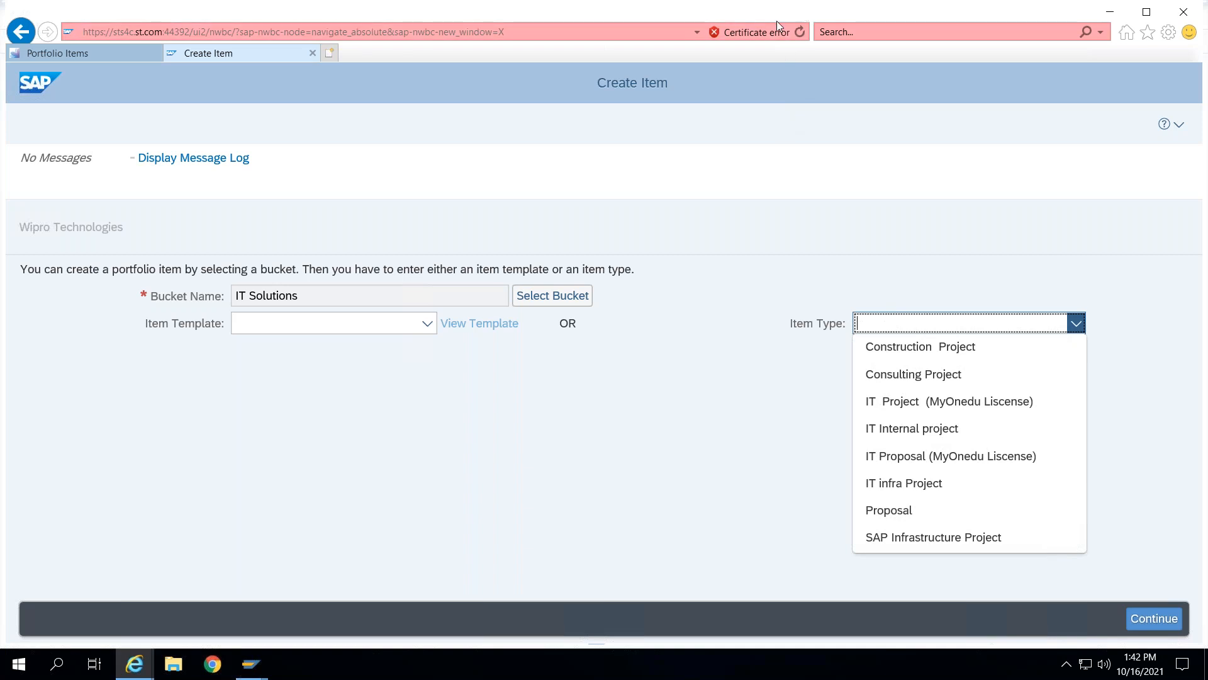
drag(122, 306, 236, 292)
drag(921, 295, 1033, 249)
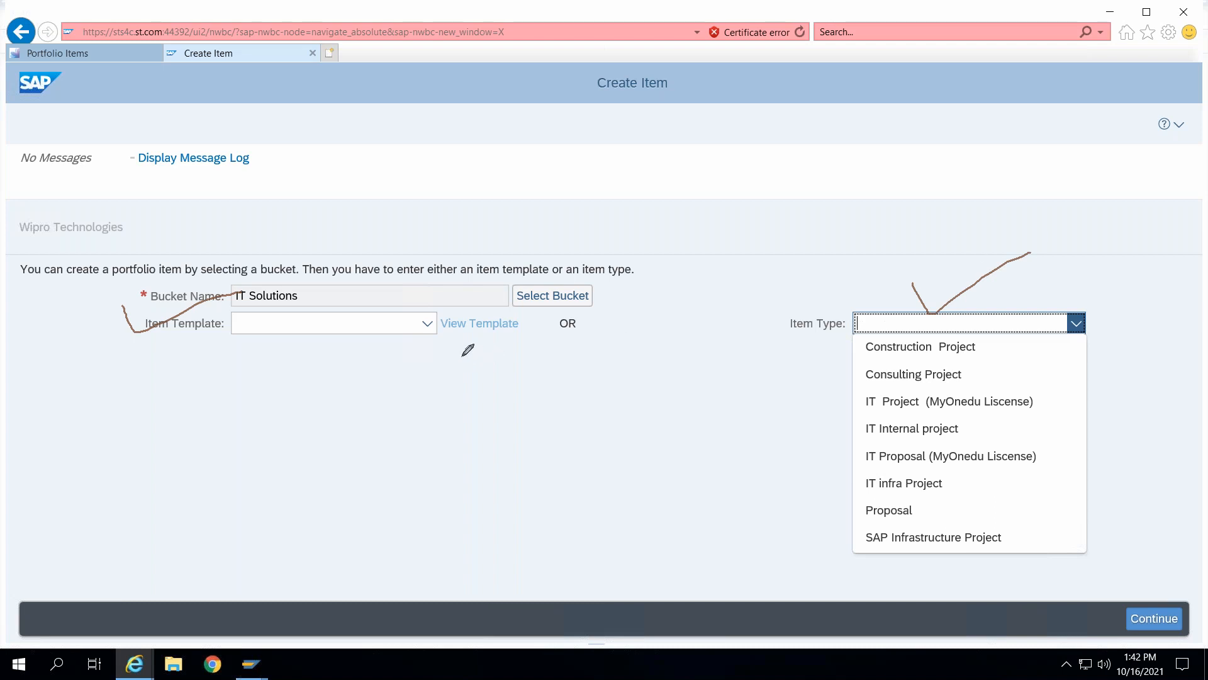
click(416, 327)
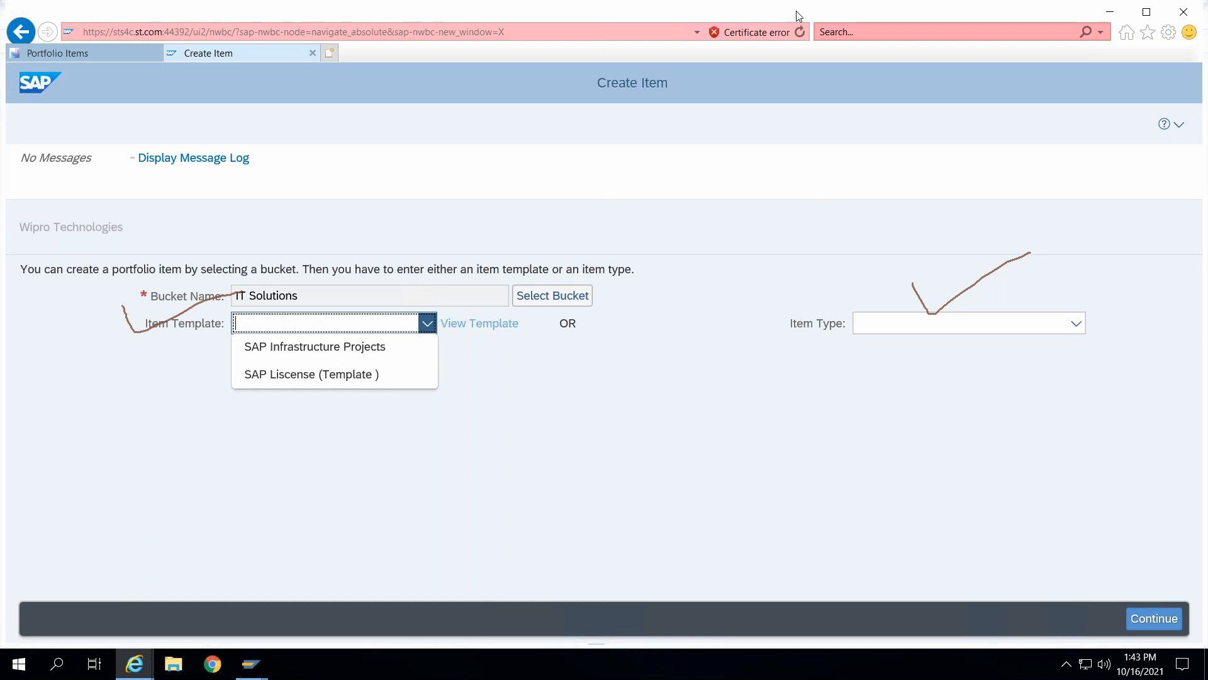
click(750, 114)
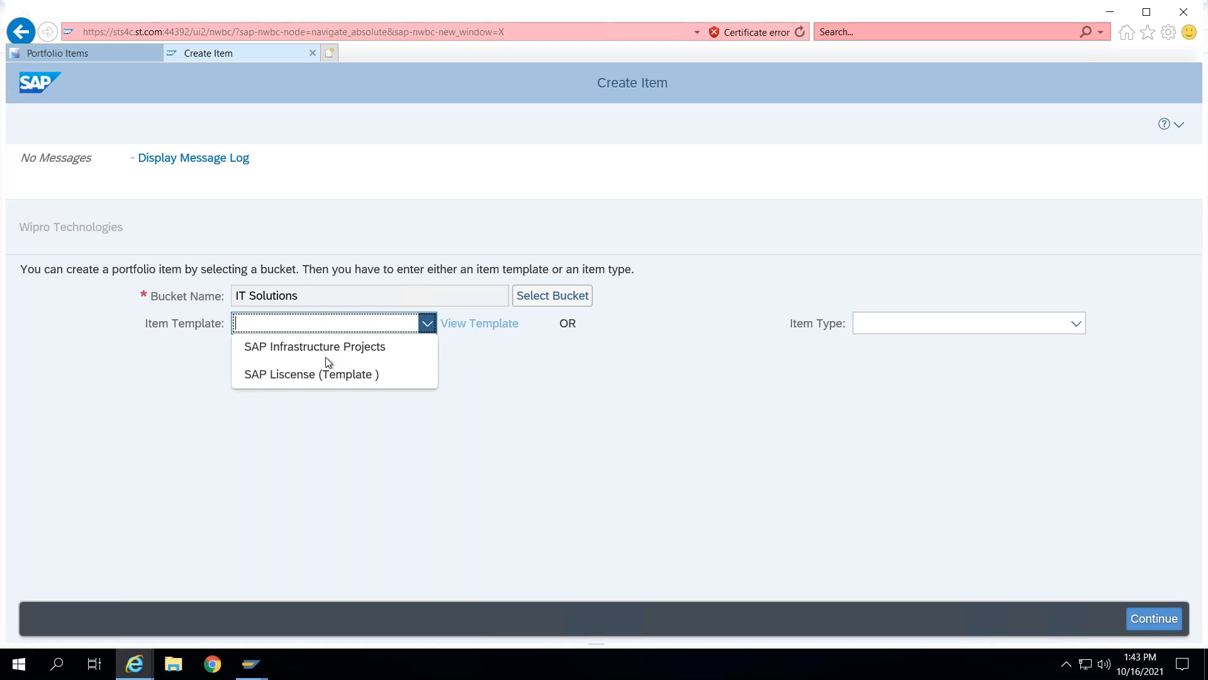
click(1076, 384)
click(1077, 326)
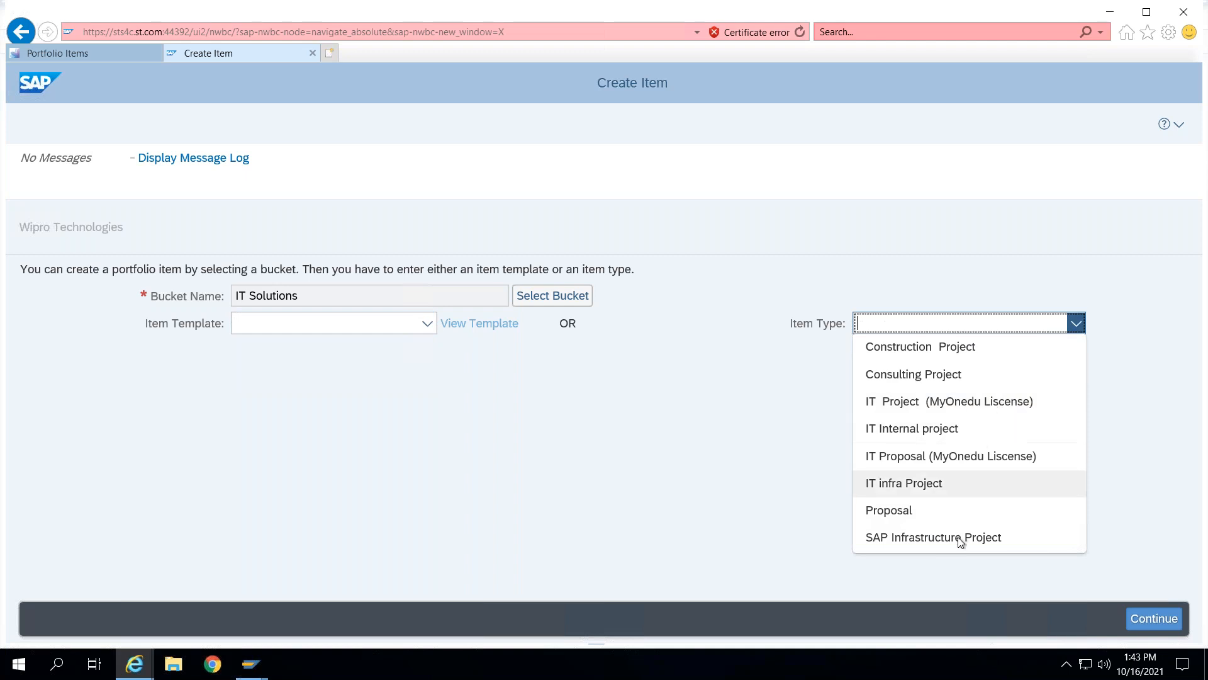
click(974, 460)
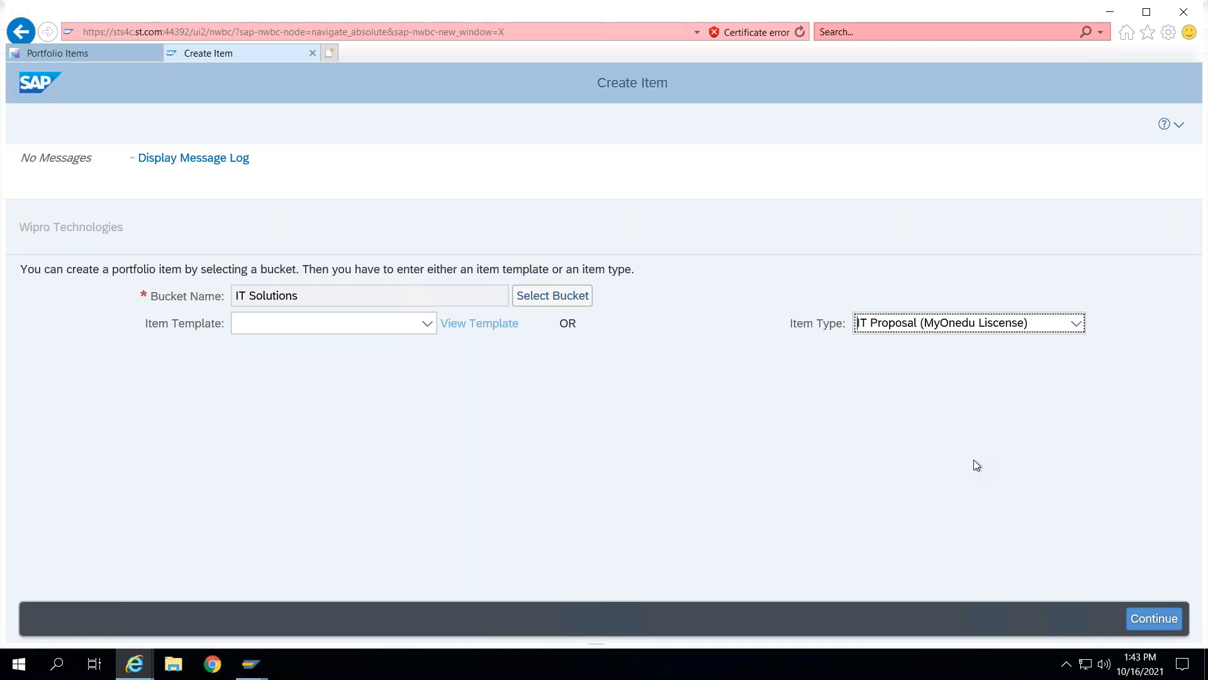
click(1154, 618)
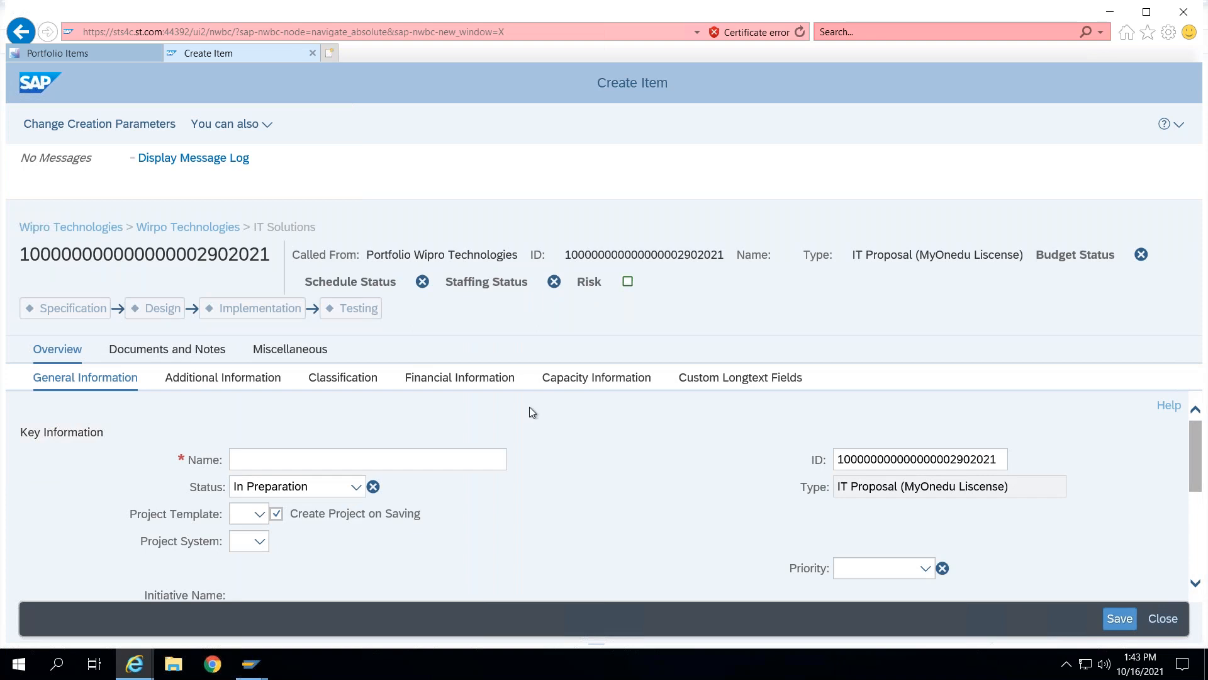
- Name the new proposal Need Pretendering Solution
scroll(532, 409, down, 3)
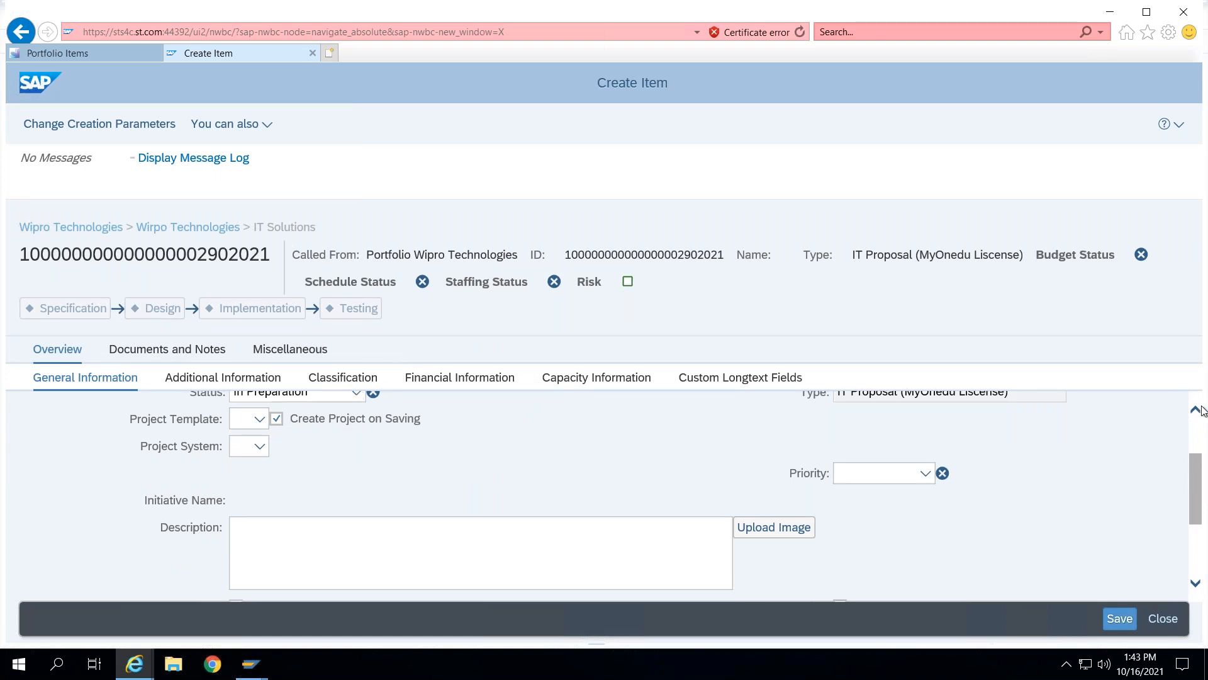
scroll(334, 455, up, 3)
click(282, 454)
click(282, 456)
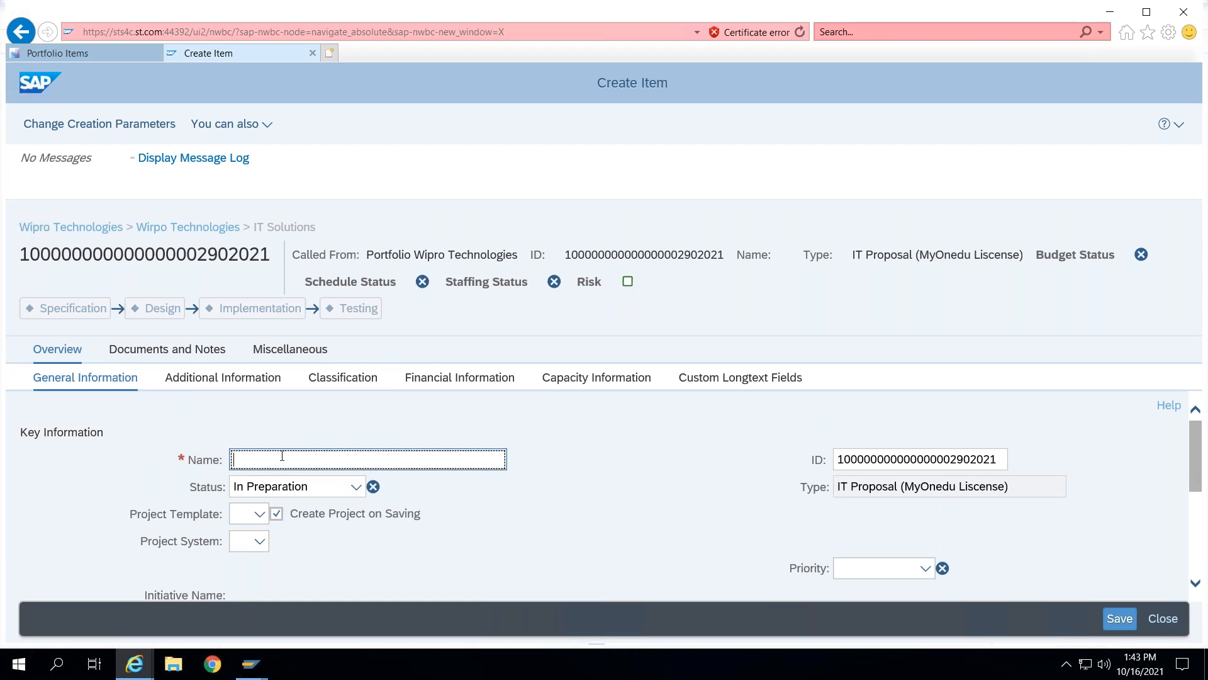
text(Need Pre)
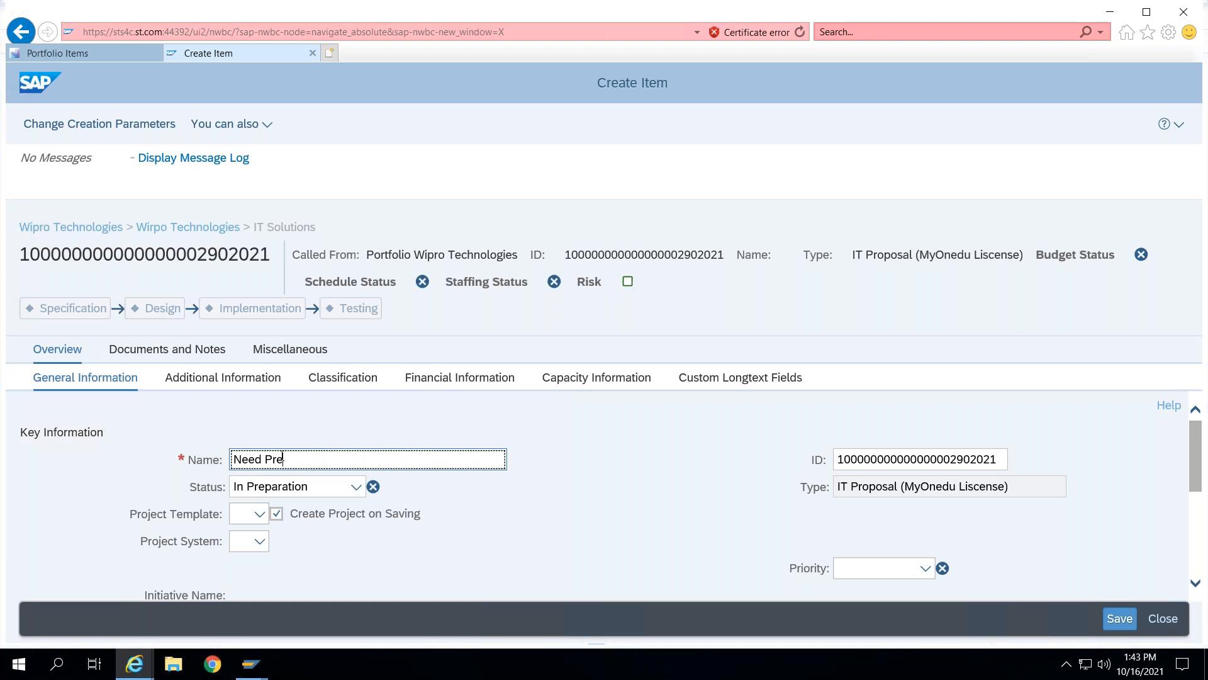
text(tenderi)
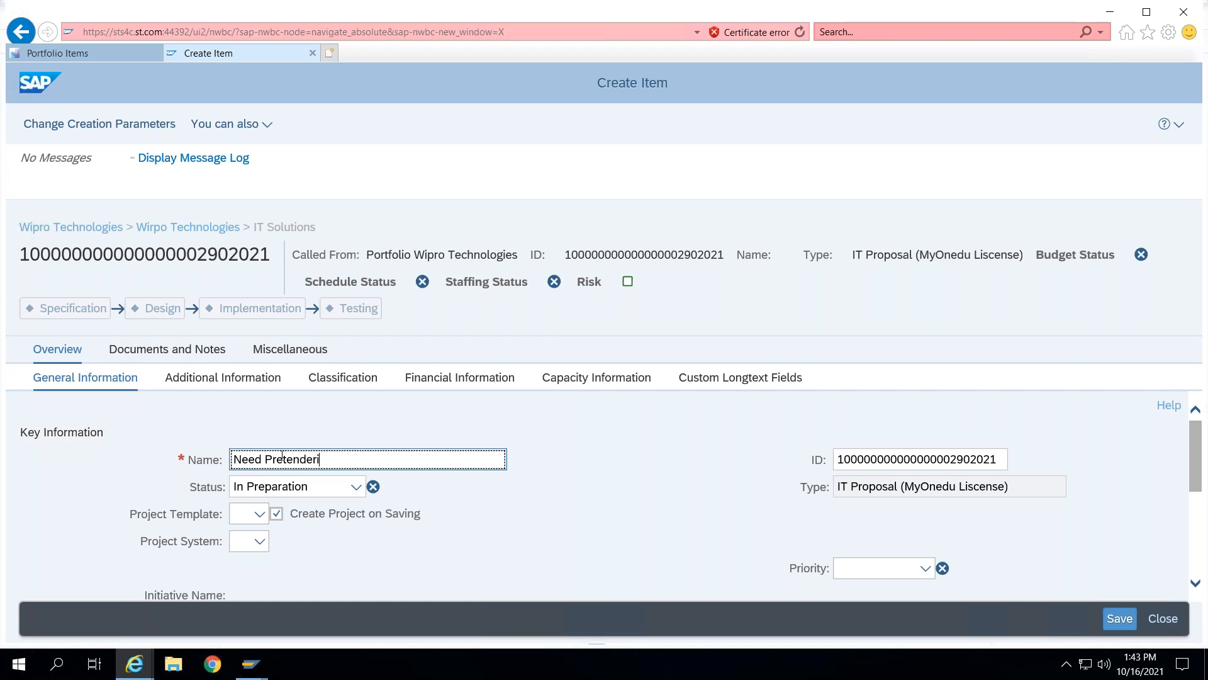
text(ng Solution)
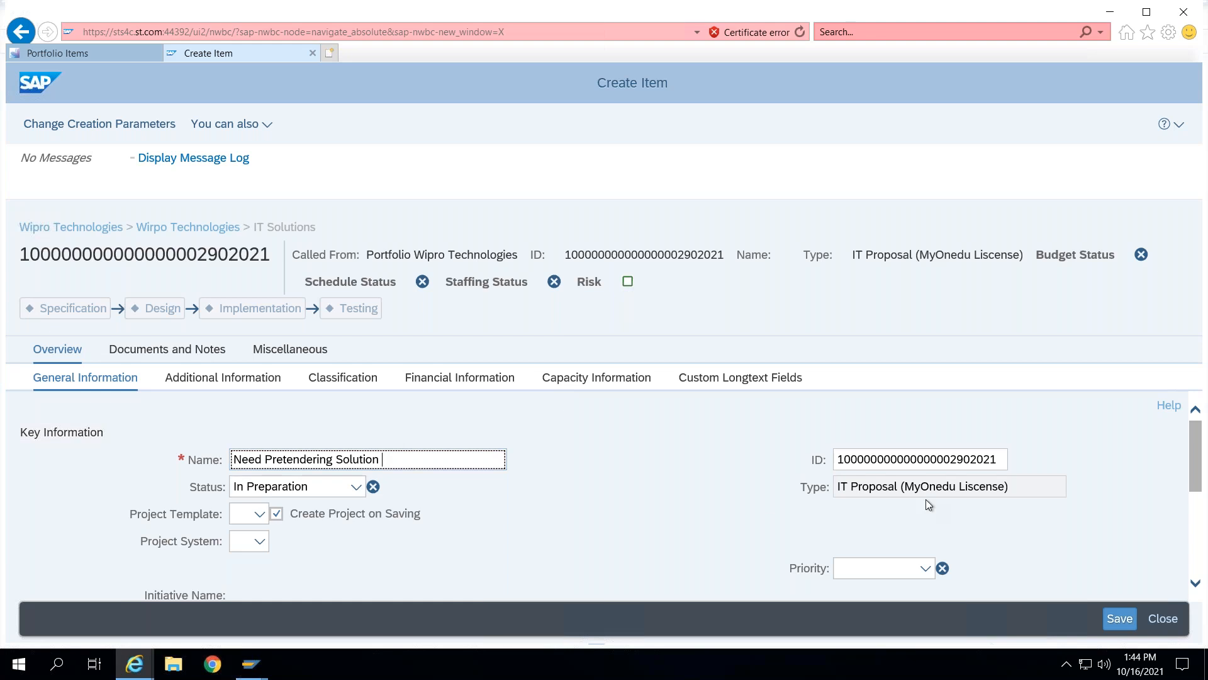
click(958, 468)
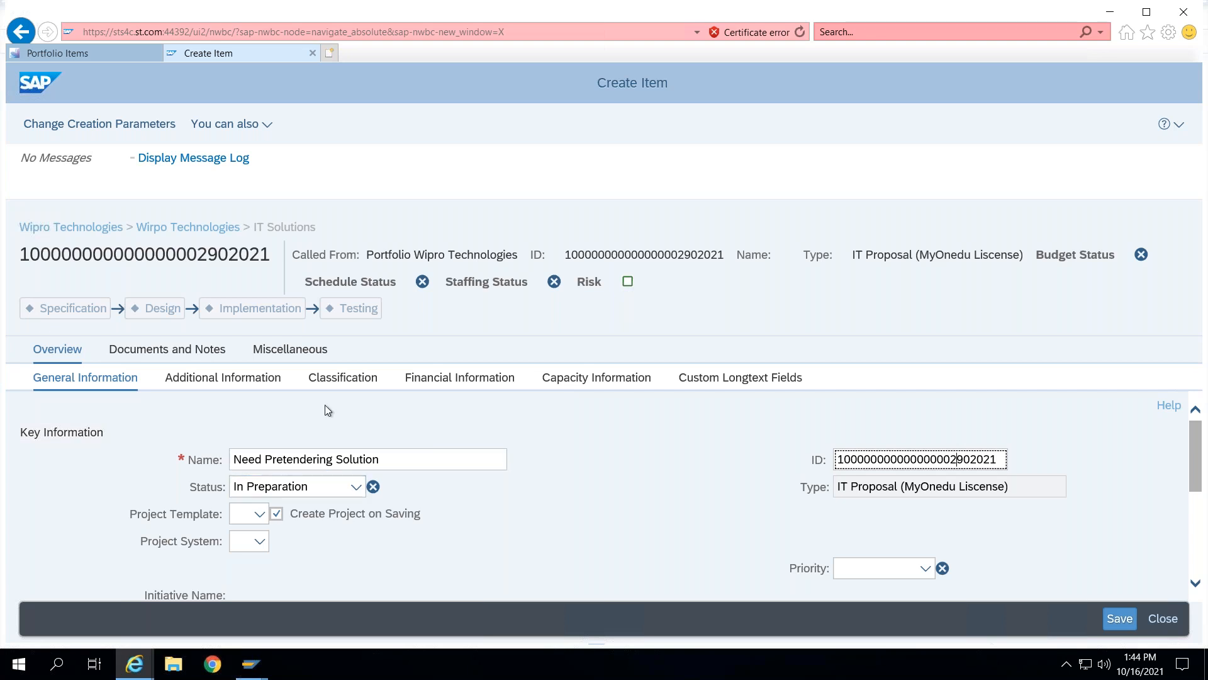
scroll(327, 409, down, 1)
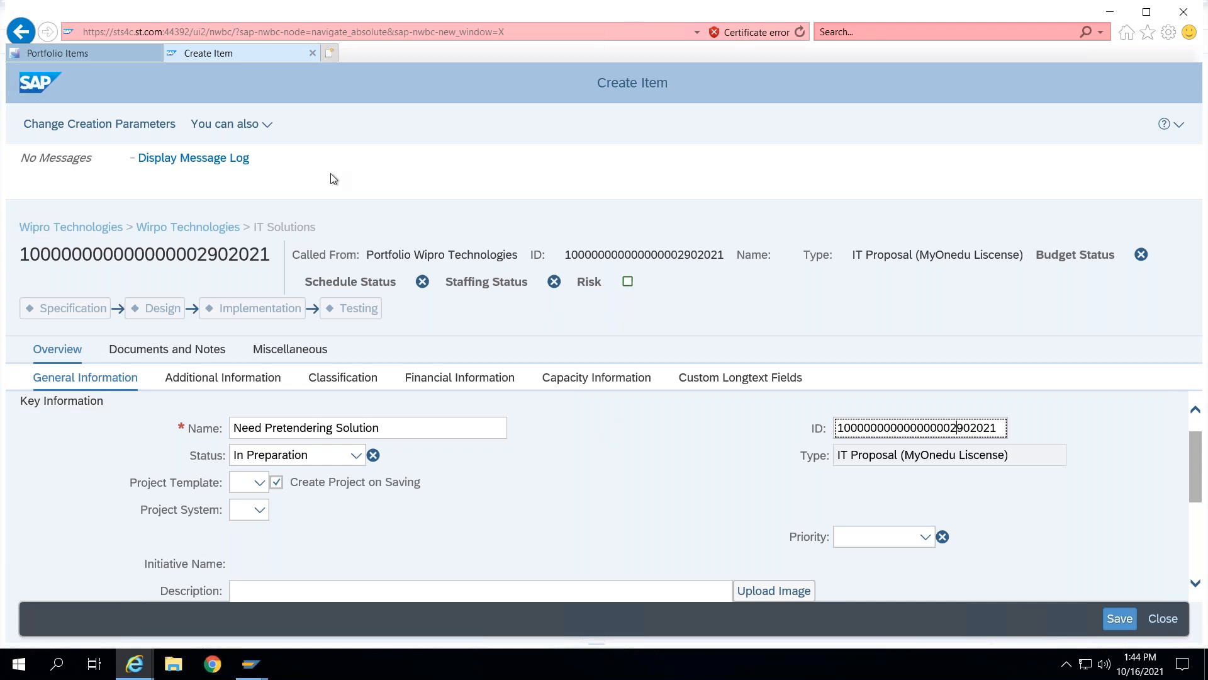
- Close the unsaved IT proposal item, leaving the page without saving
click(313, 55)
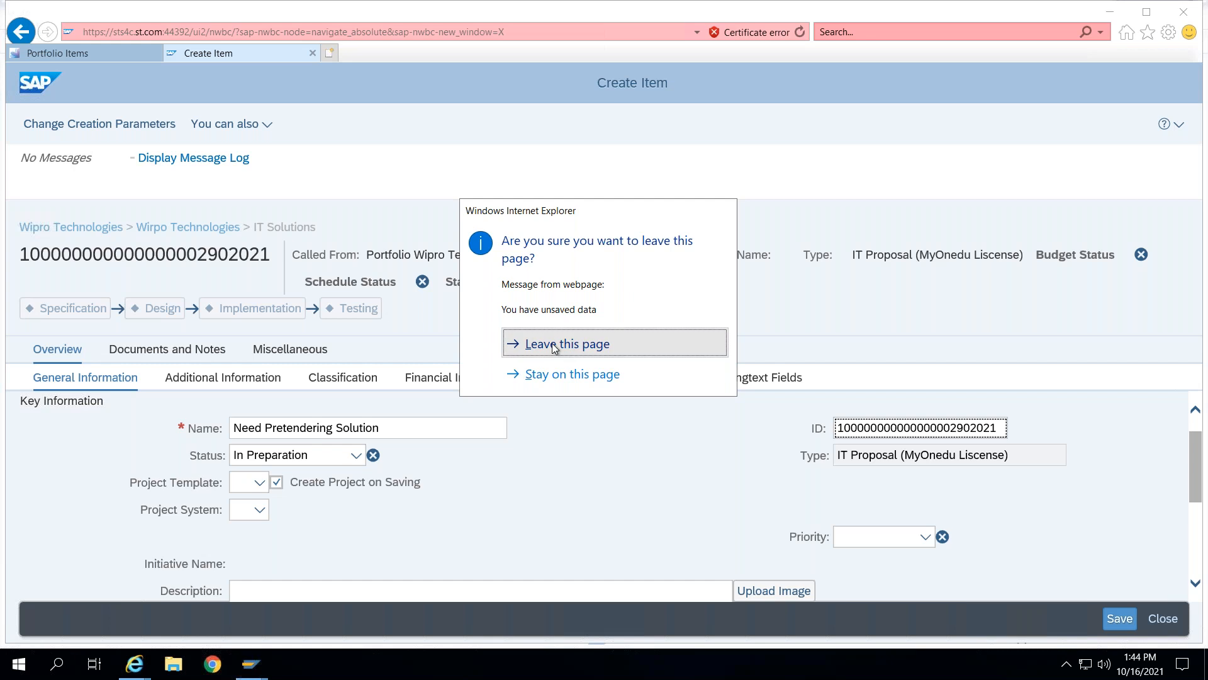
click(553, 345)
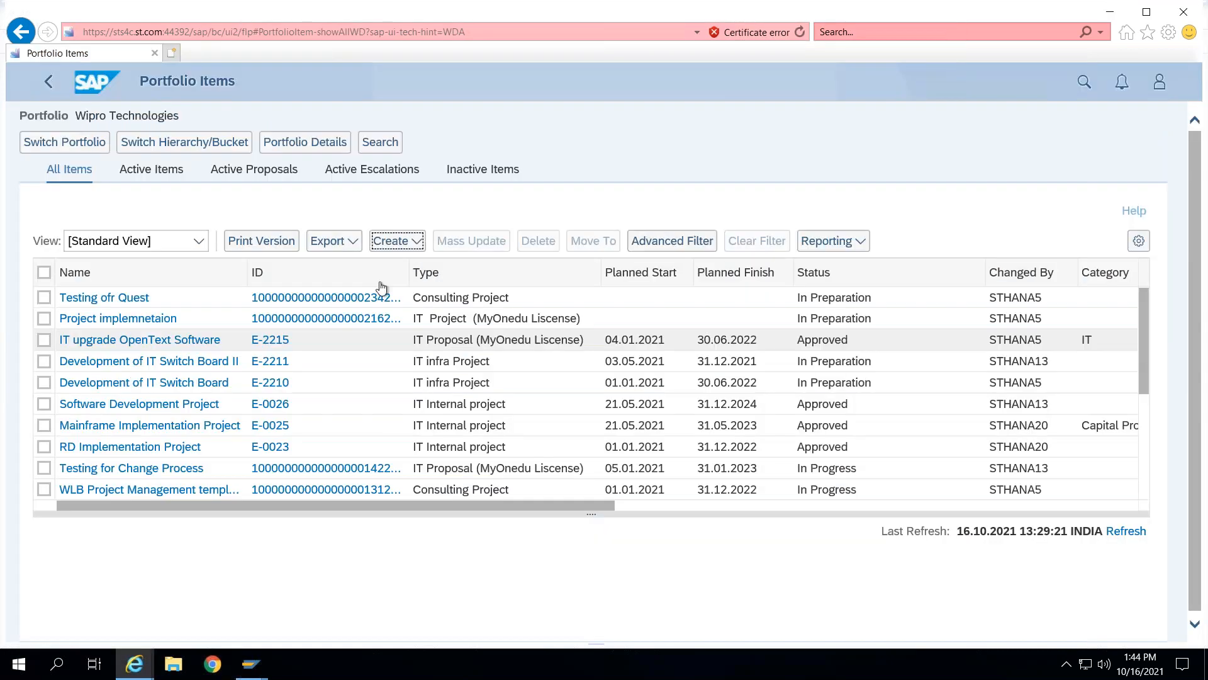
- Open a new IT Project (MyOnedu Liscense) item in the IT Solutions bucket, then discard it unsaved
click(403, 241)
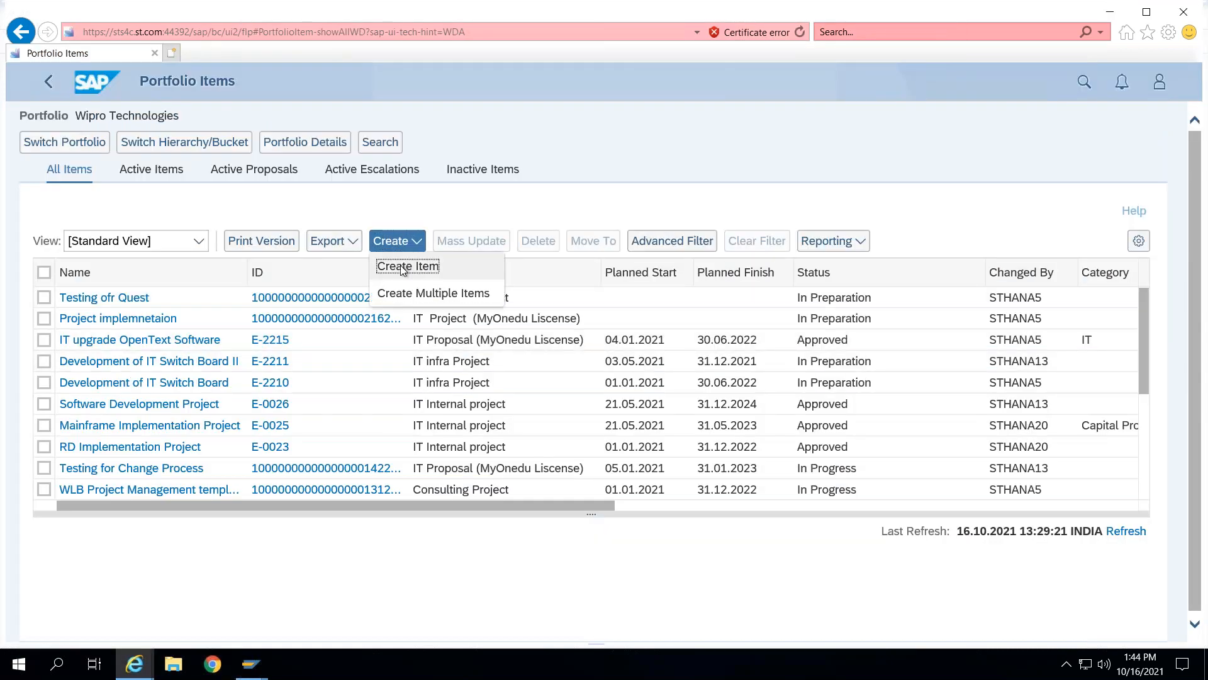
click(405, 266)
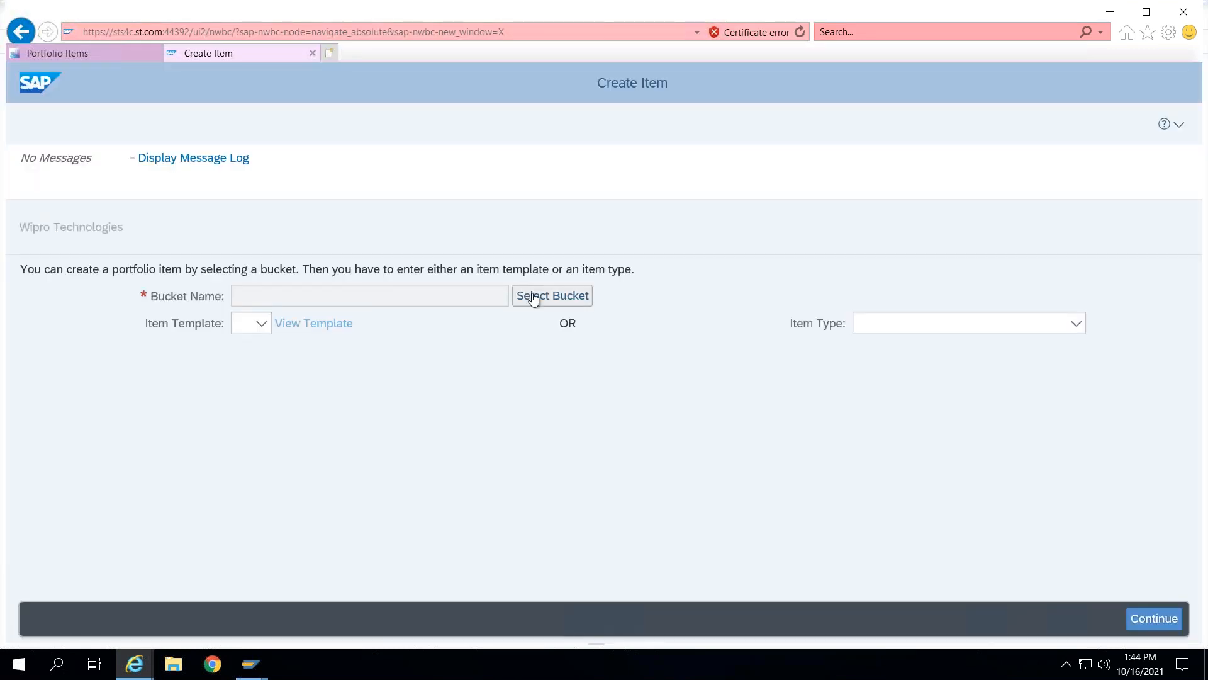
key(Return)
click(392, 368)
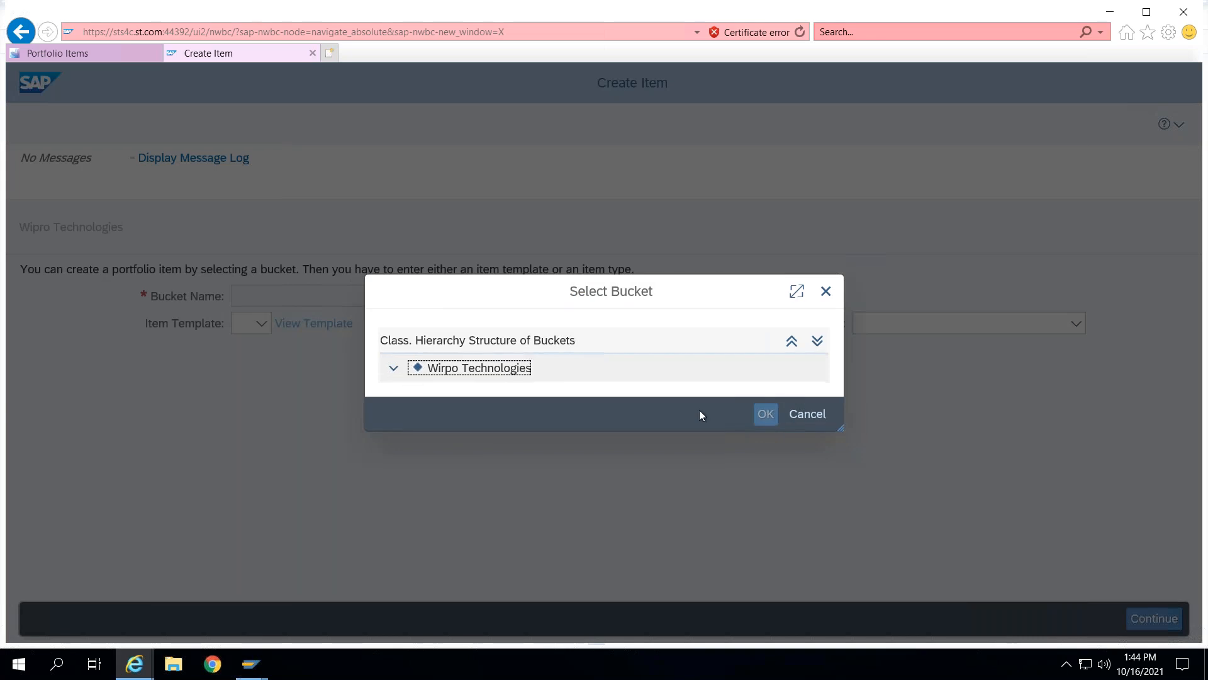
click(471, 392)
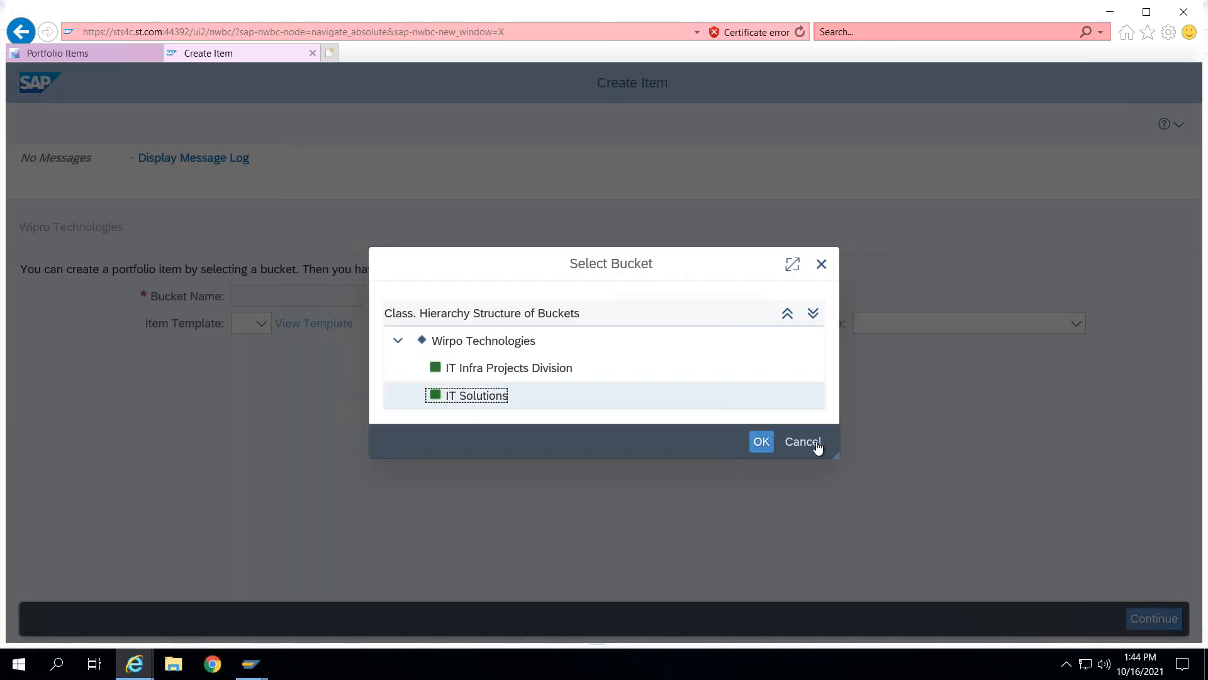
click(766, 445)
click(1076, 325)
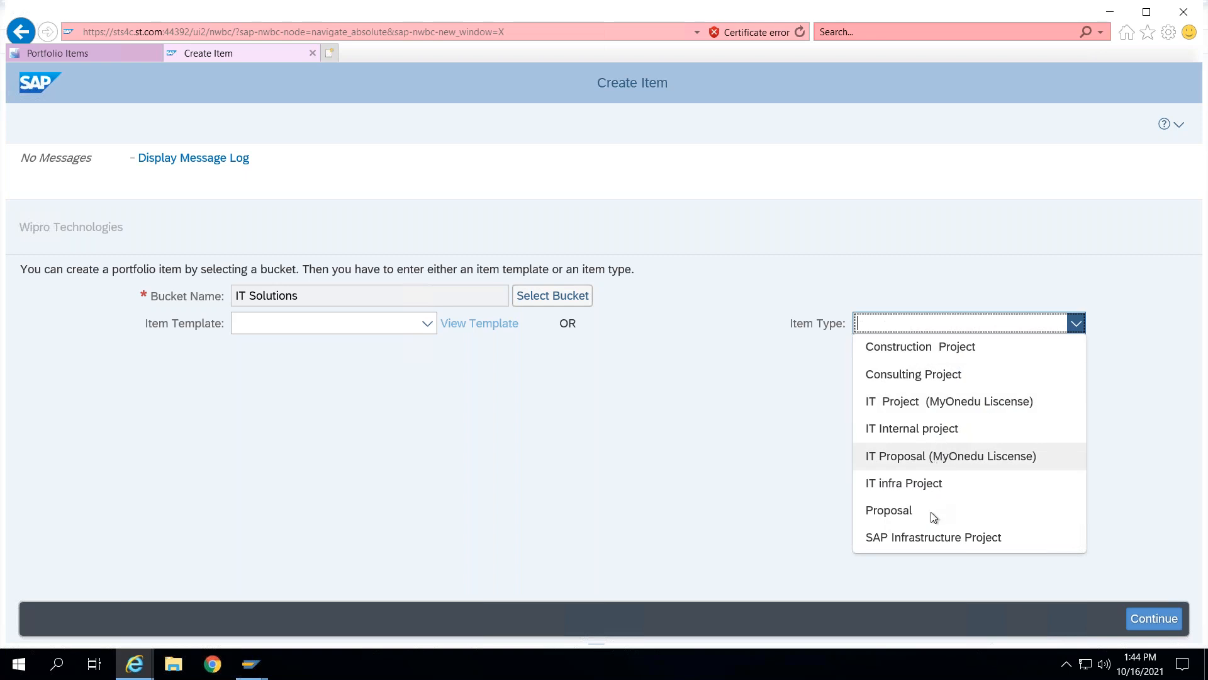
click(923, 402)
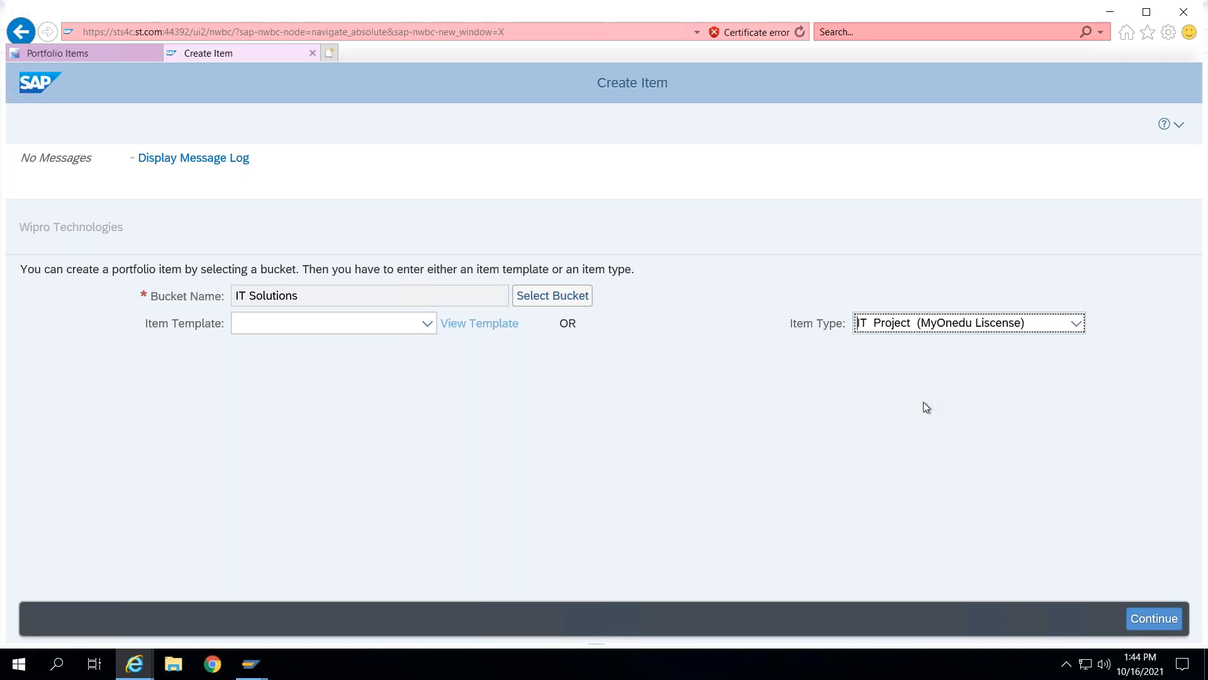
click(1162, 618)
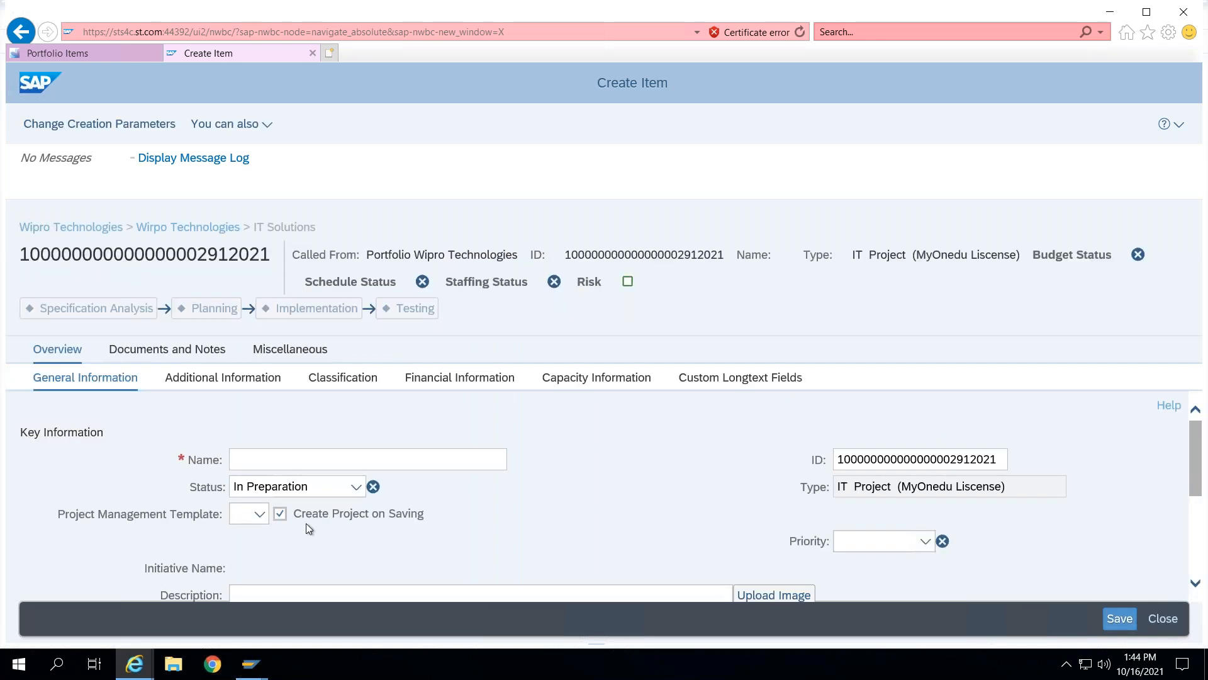
click(312, 54)
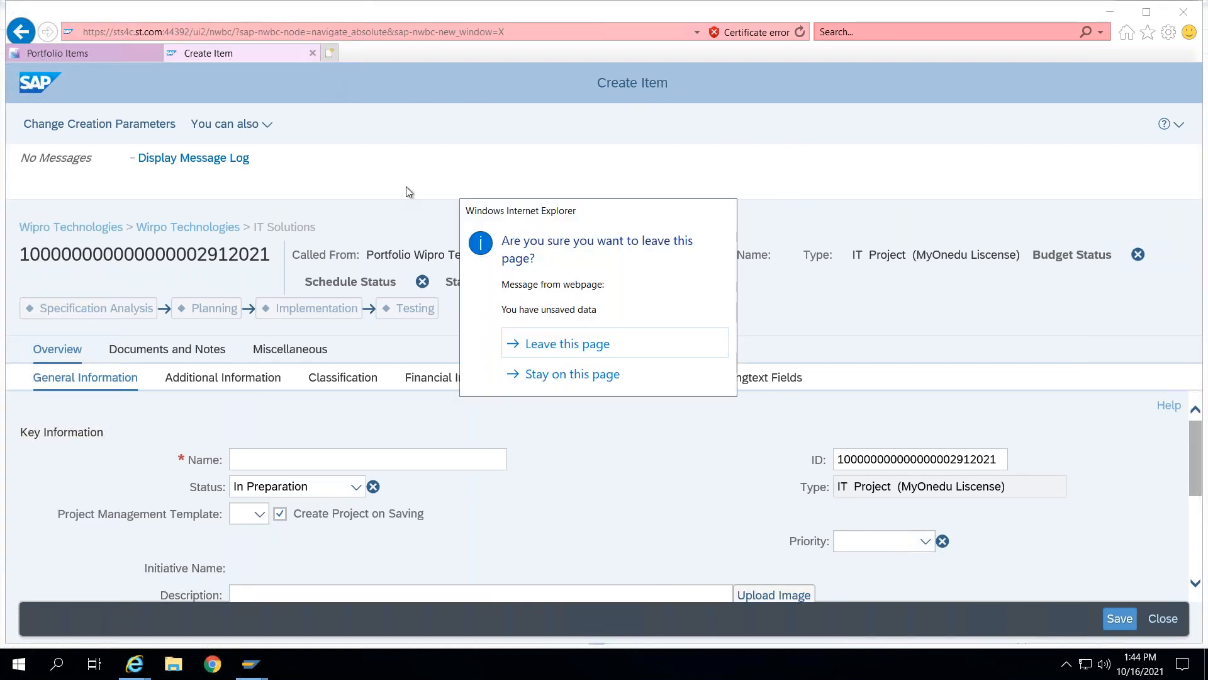
click(554, 345)
- Open a new Consulting Project item in the IT Solutions bucket, then discard it unsaved
click(394, 241)
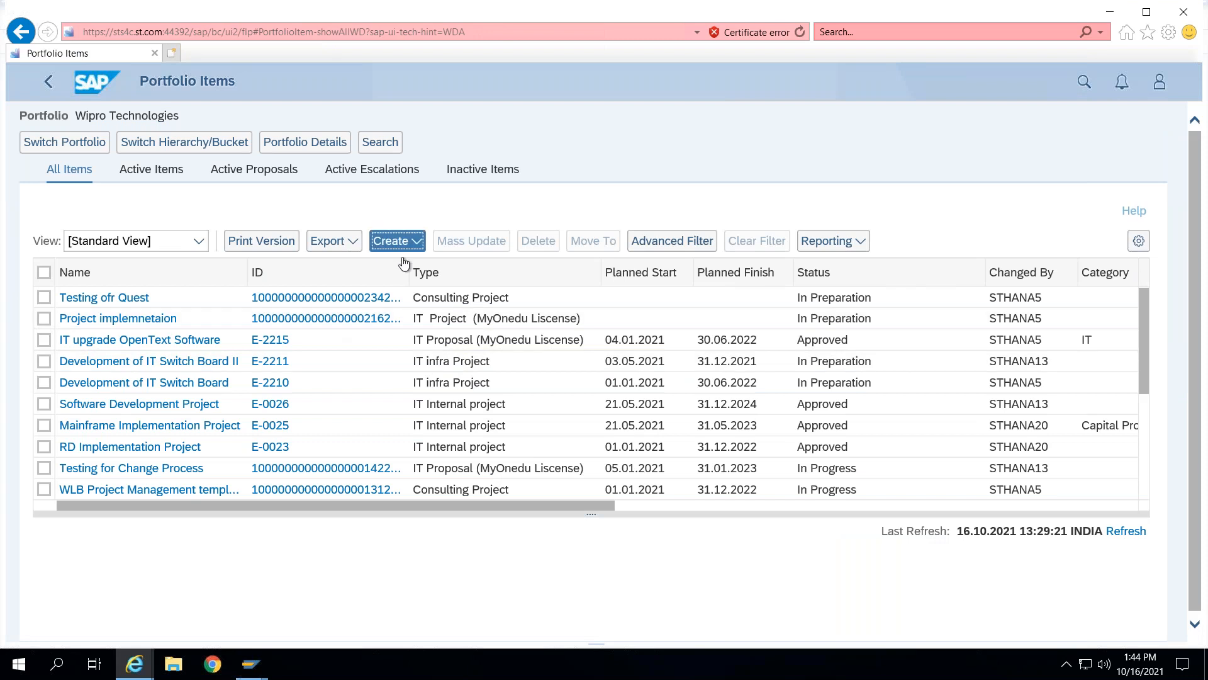
click(428, 278)
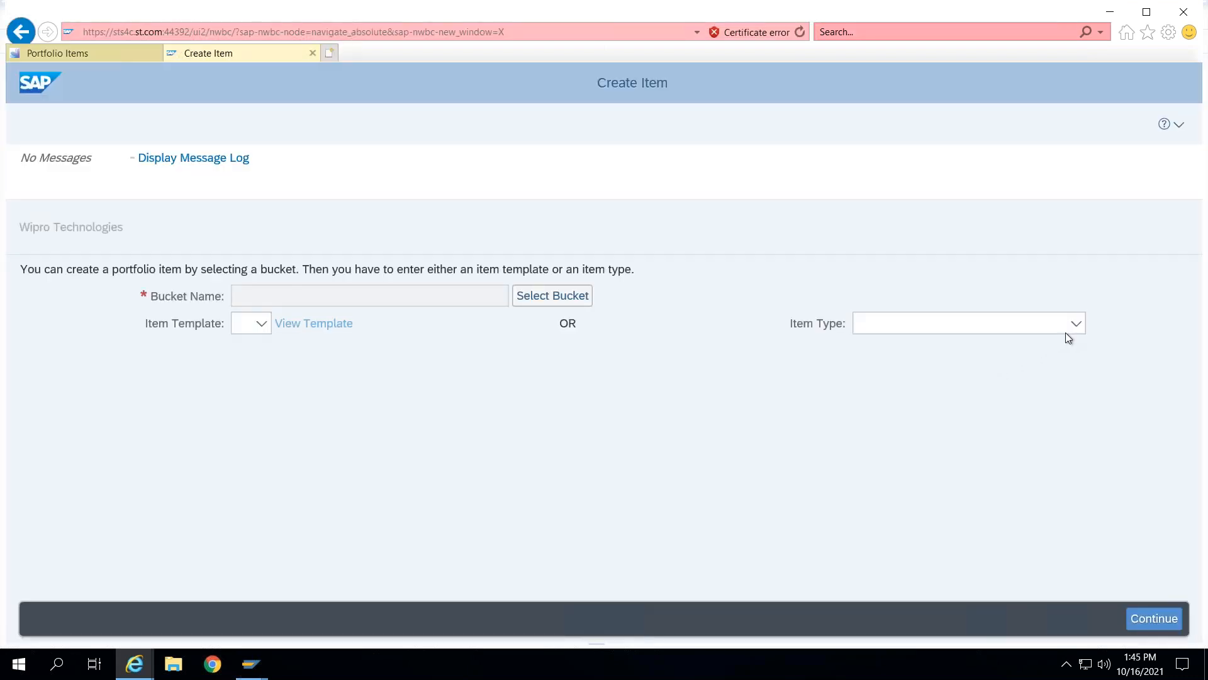
click(1068, 334)
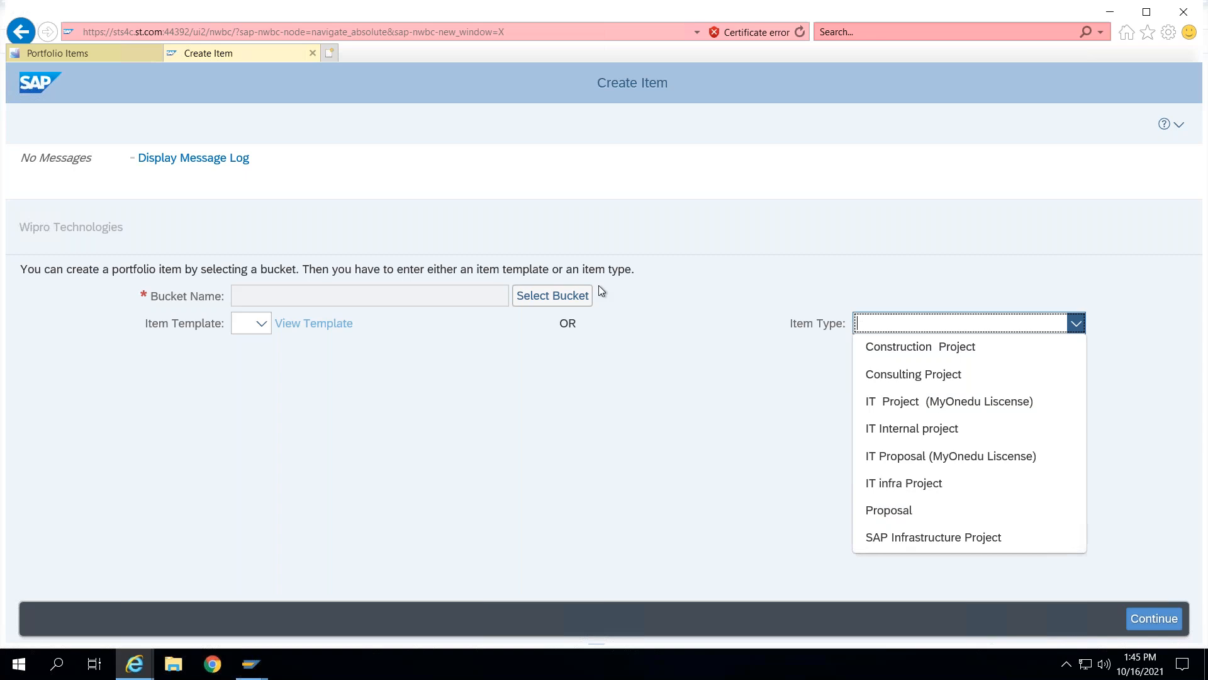
click(568, 298)
click(394, 368)
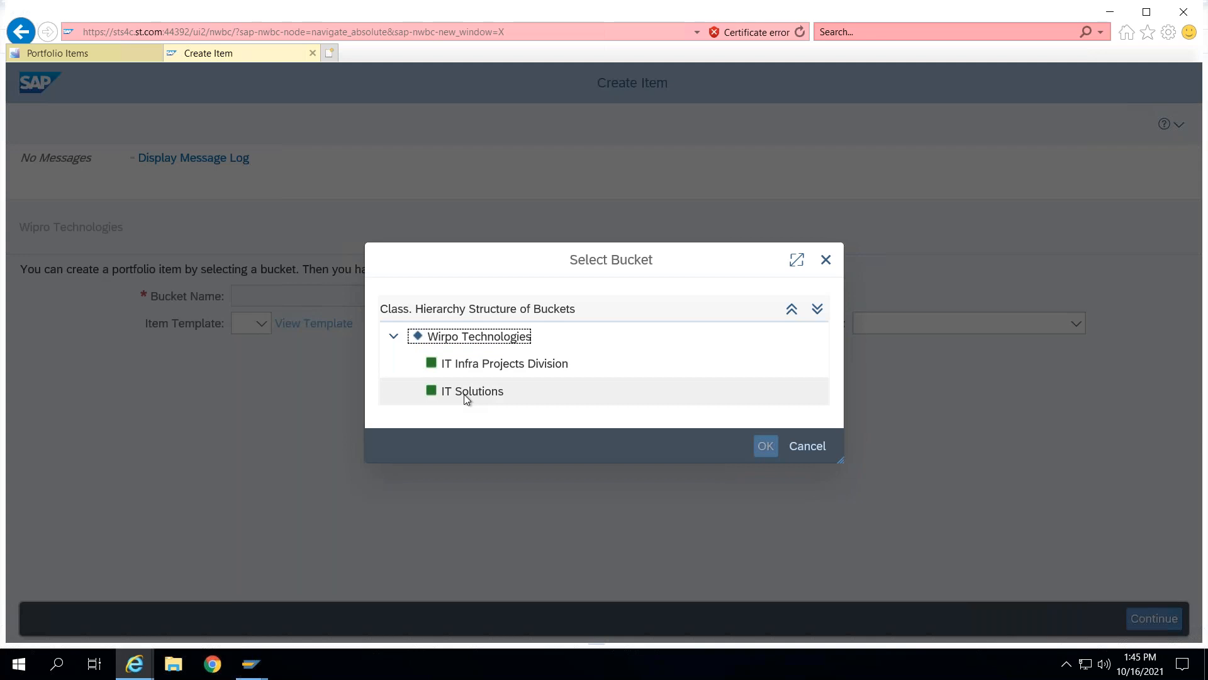
click(464, 389)
click(761, 441)
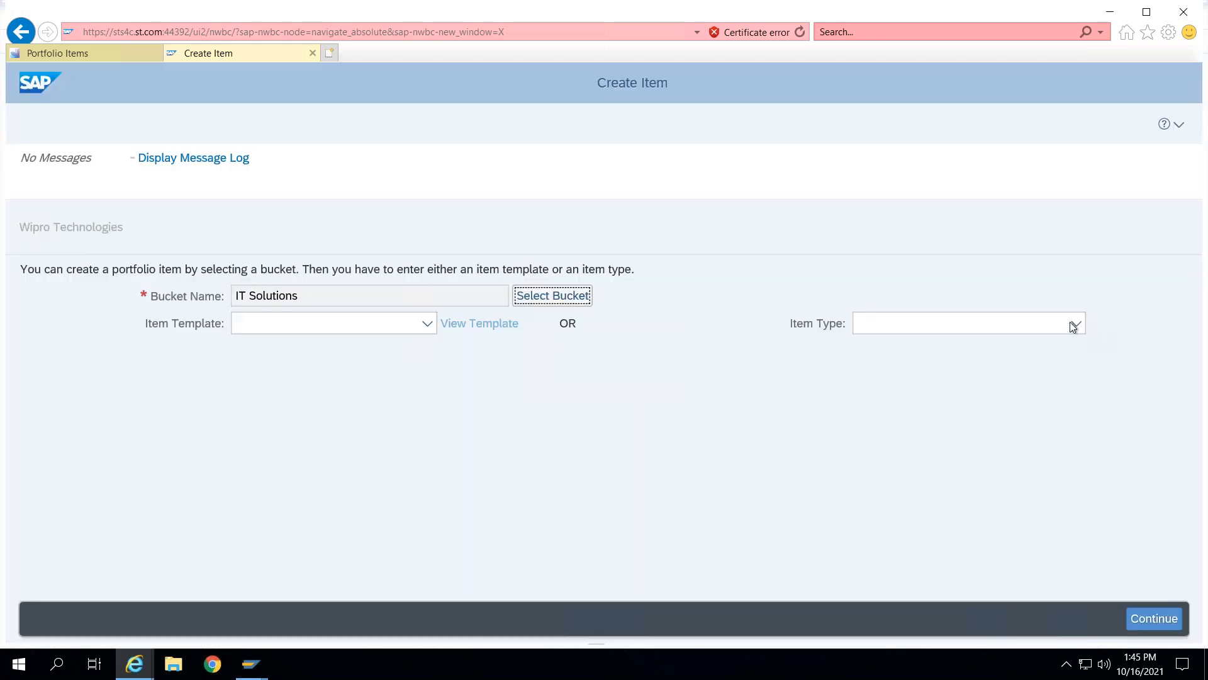
click(1074, 323)
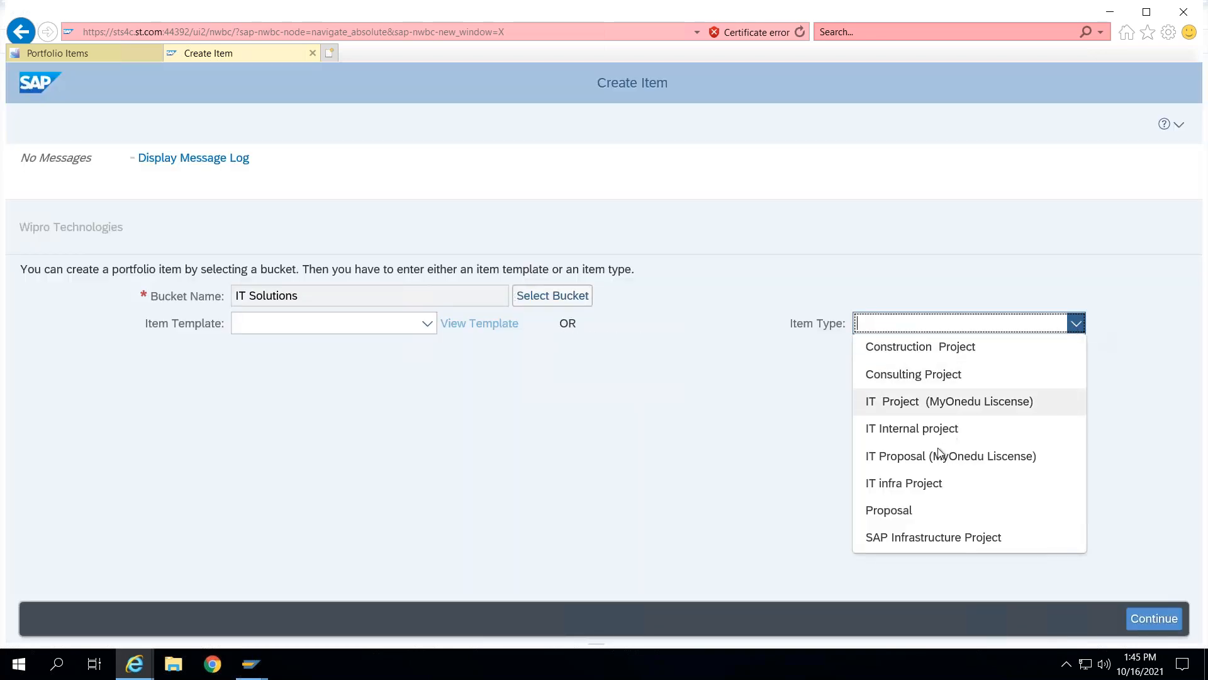
click(931, 375)
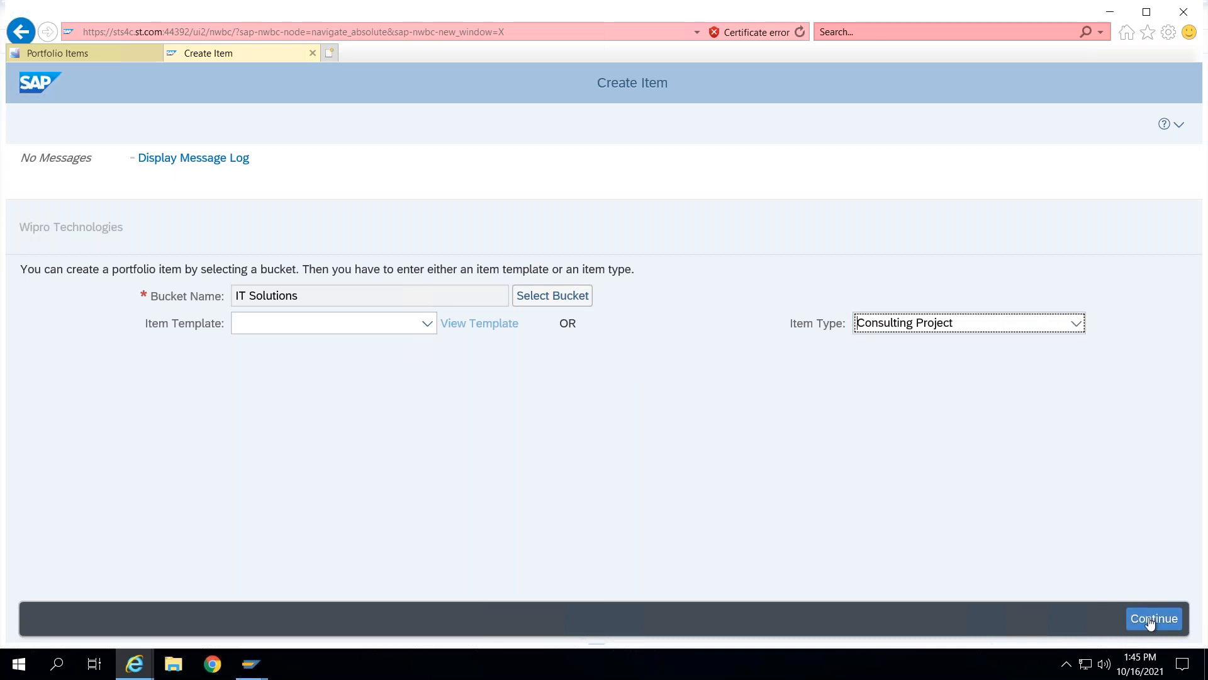
click(1150, 622)
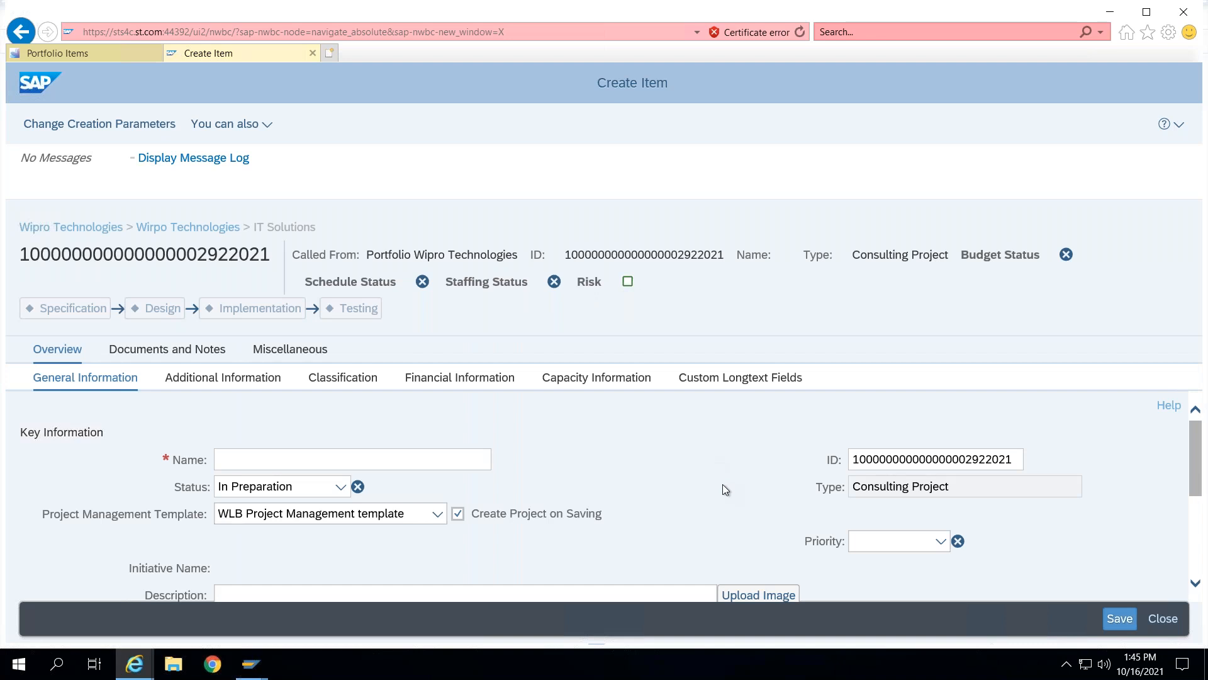
click(314, 54)
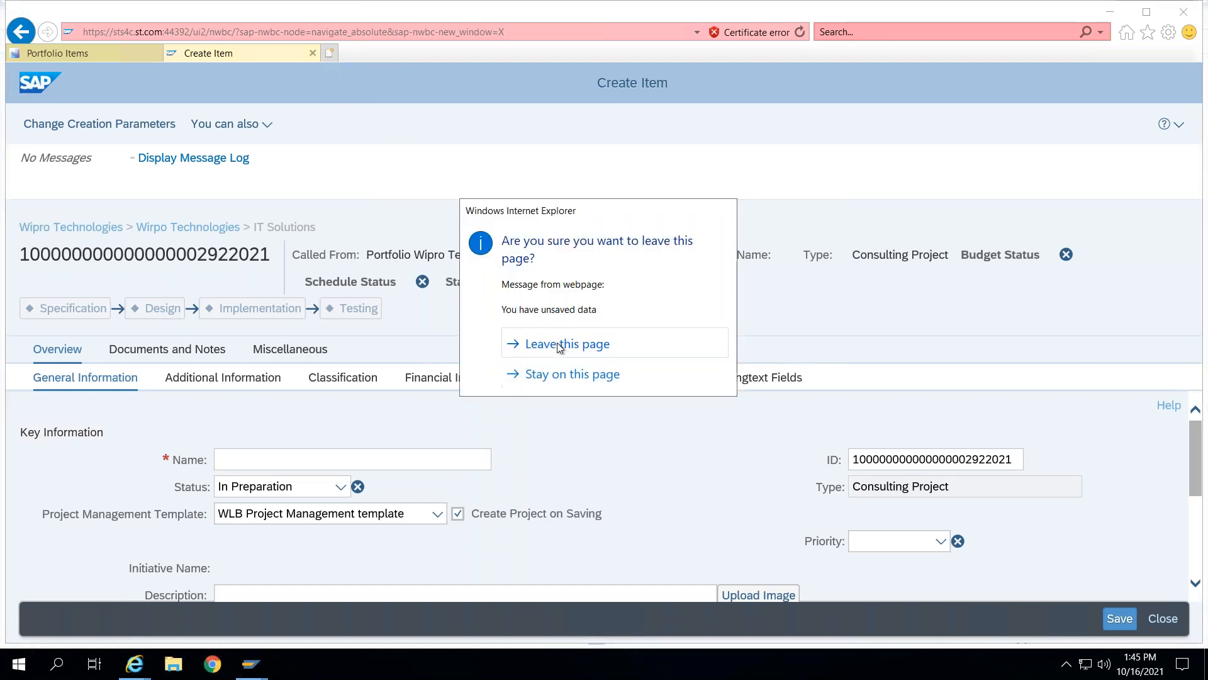
click(560, 345)
- Start a new portfolio item in the IT Solutions bucket with item type Consulting Project
click(409, 242)
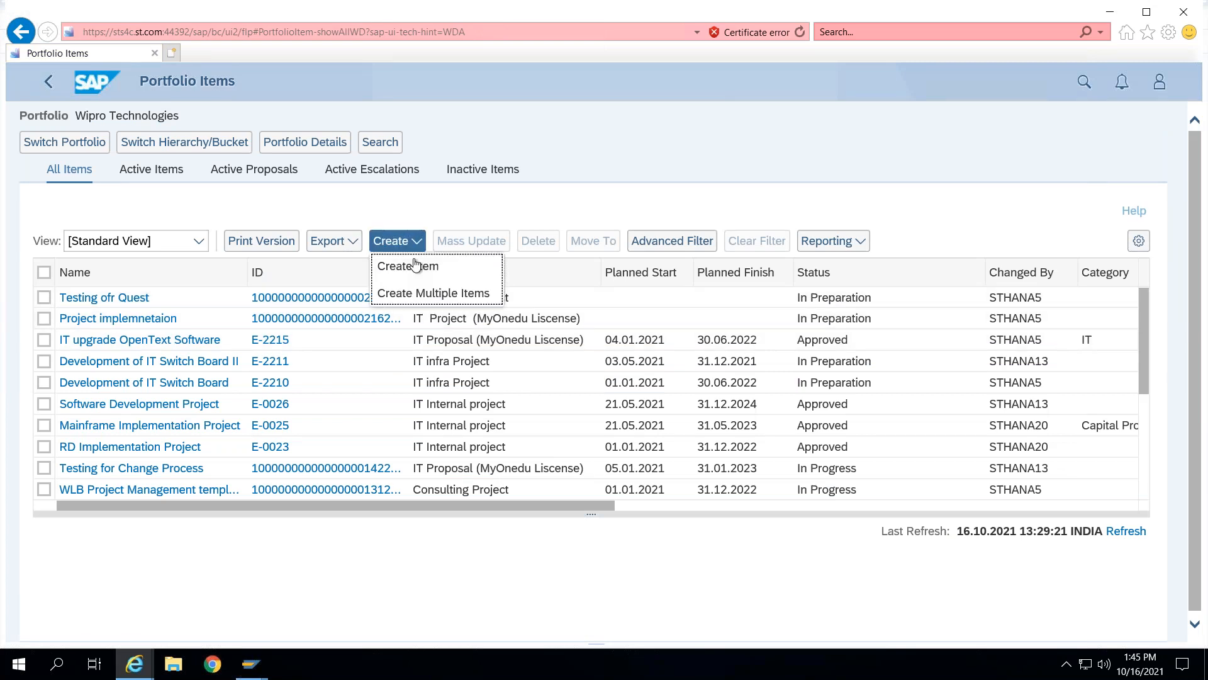
click(416, 265)
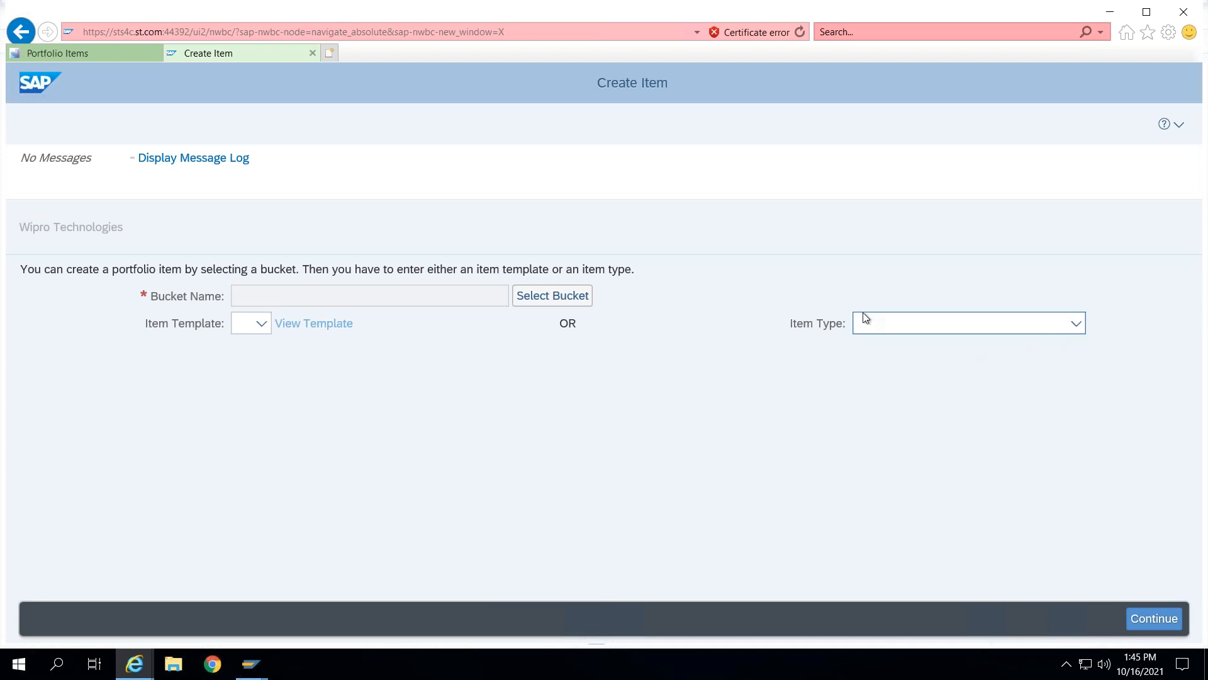
click(553, 295)
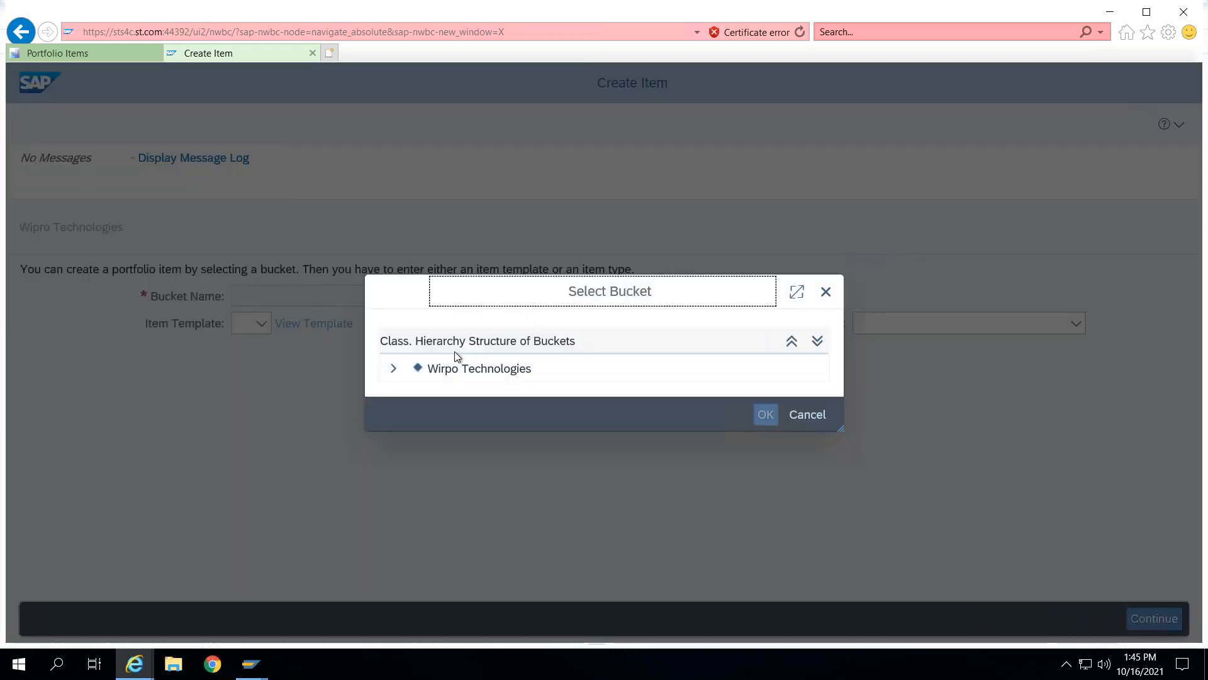
click(393, 367)
click(494, 387)
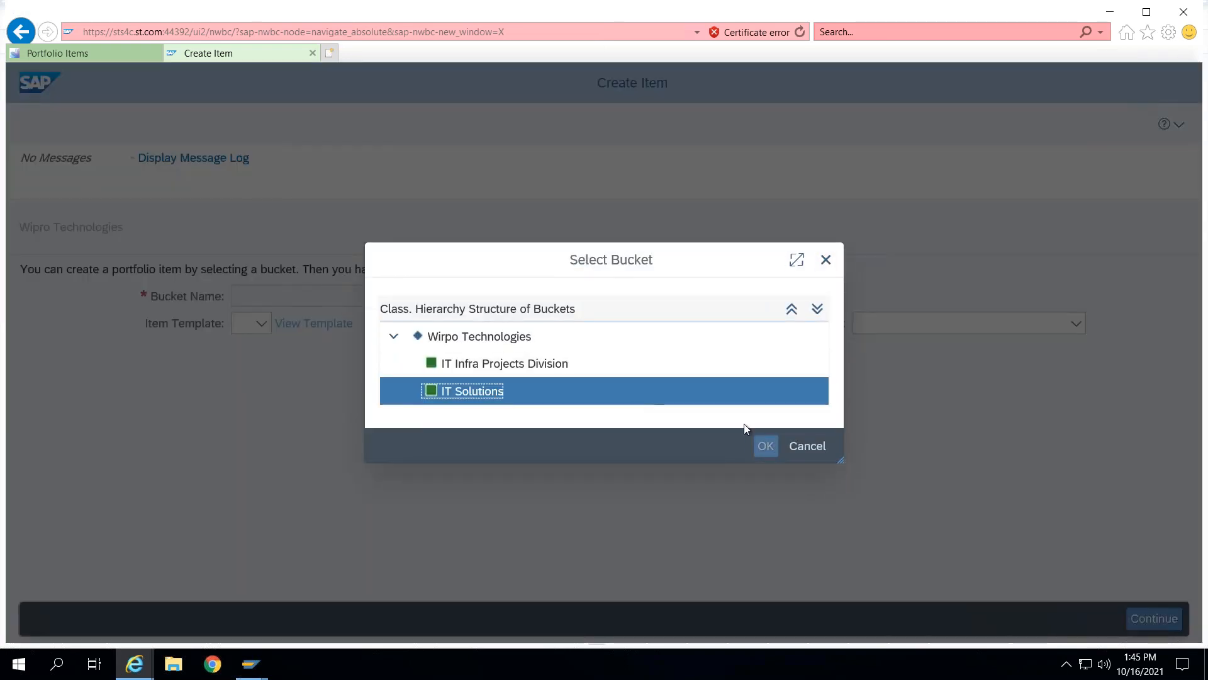
click(766, 445)
click(1083, 322)
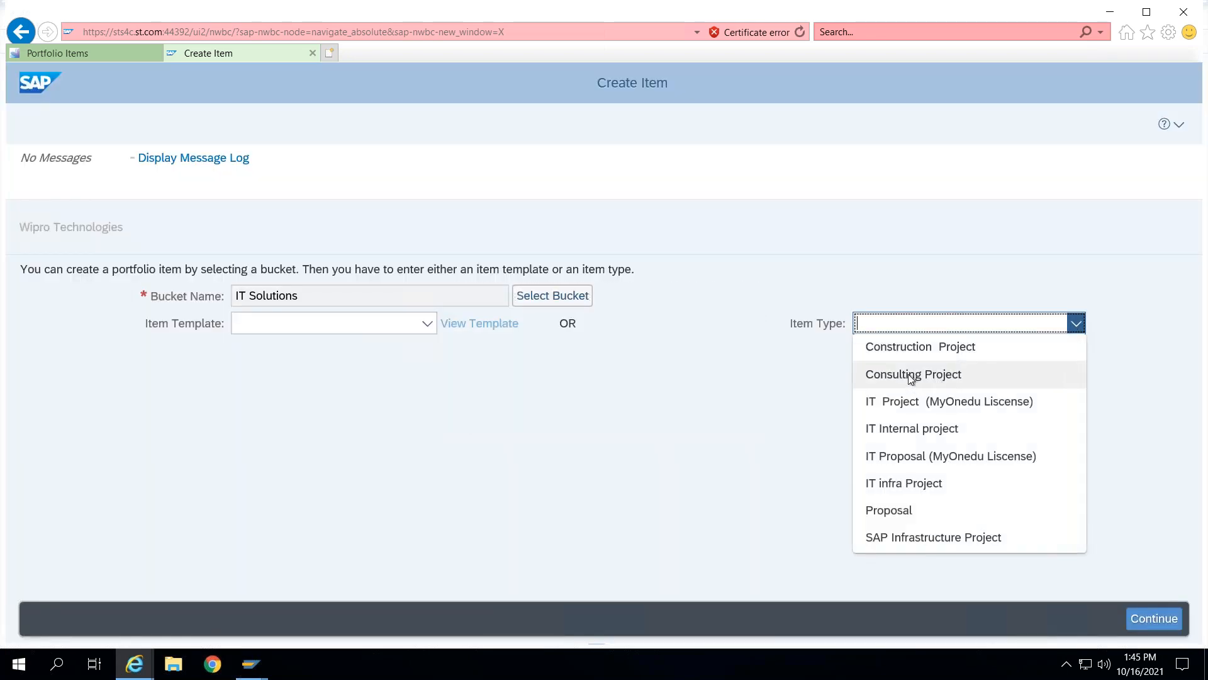
click(909, 373)
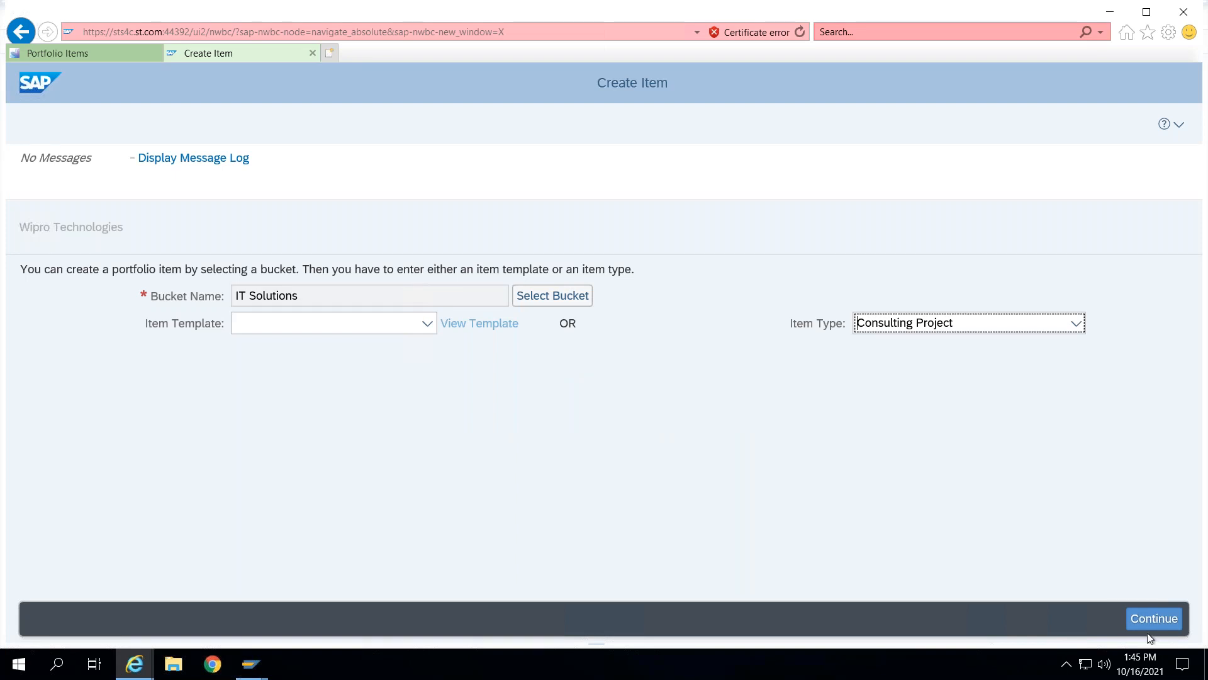
click(1154, 618)
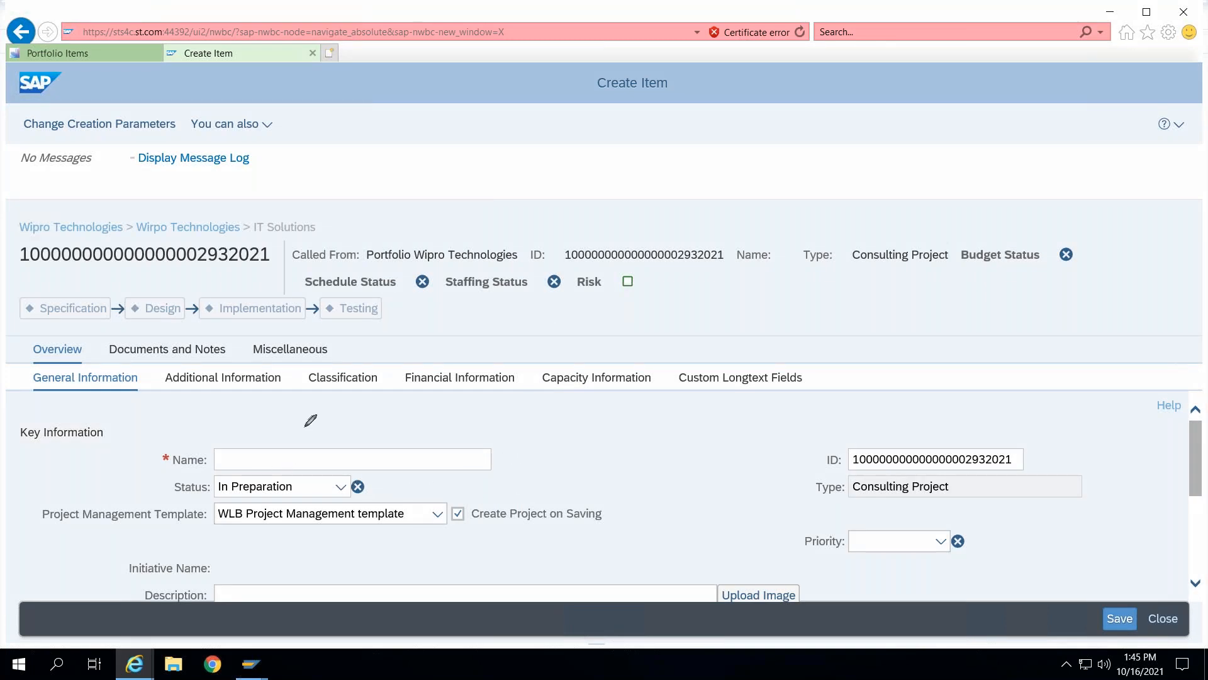
- Name the new consulting project Pretendering Solutoin Requirement
mouse_move(64, 501)
mouse_down()
mouse_move(43, 498)
mouse_move(28, 531)
mouse_move(473, 559)
mouse_move(637, 515)
mouse_move(107, 508)
mouse_up()
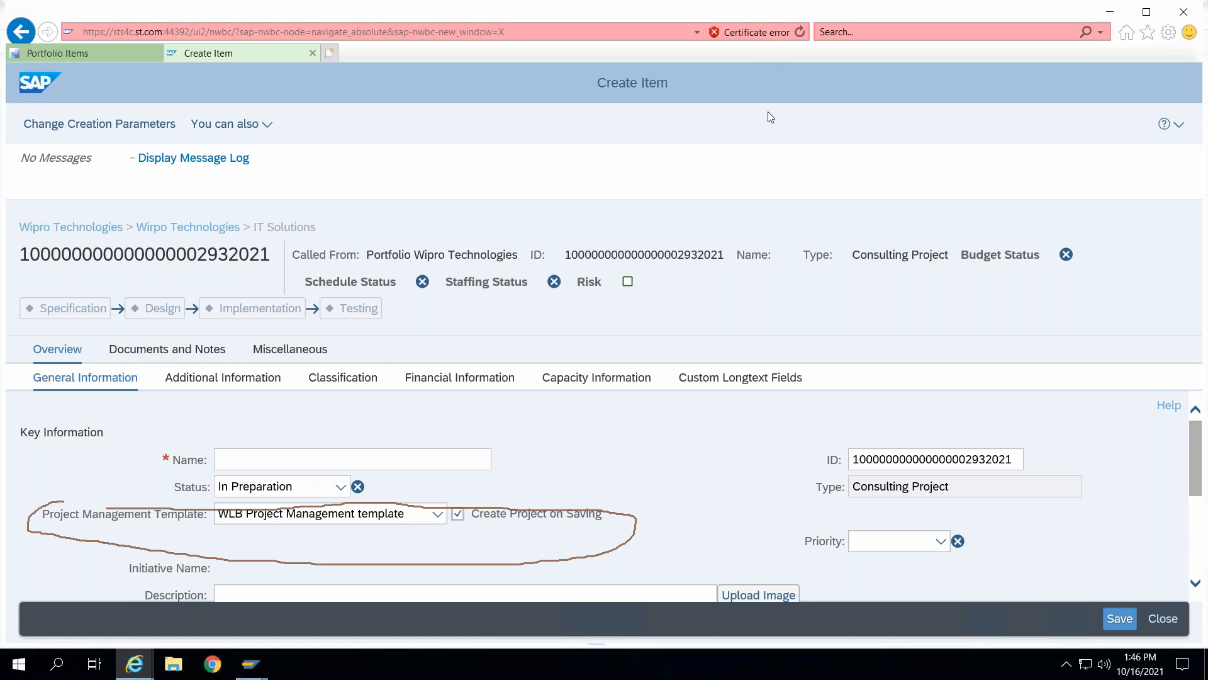
click(307, 467)
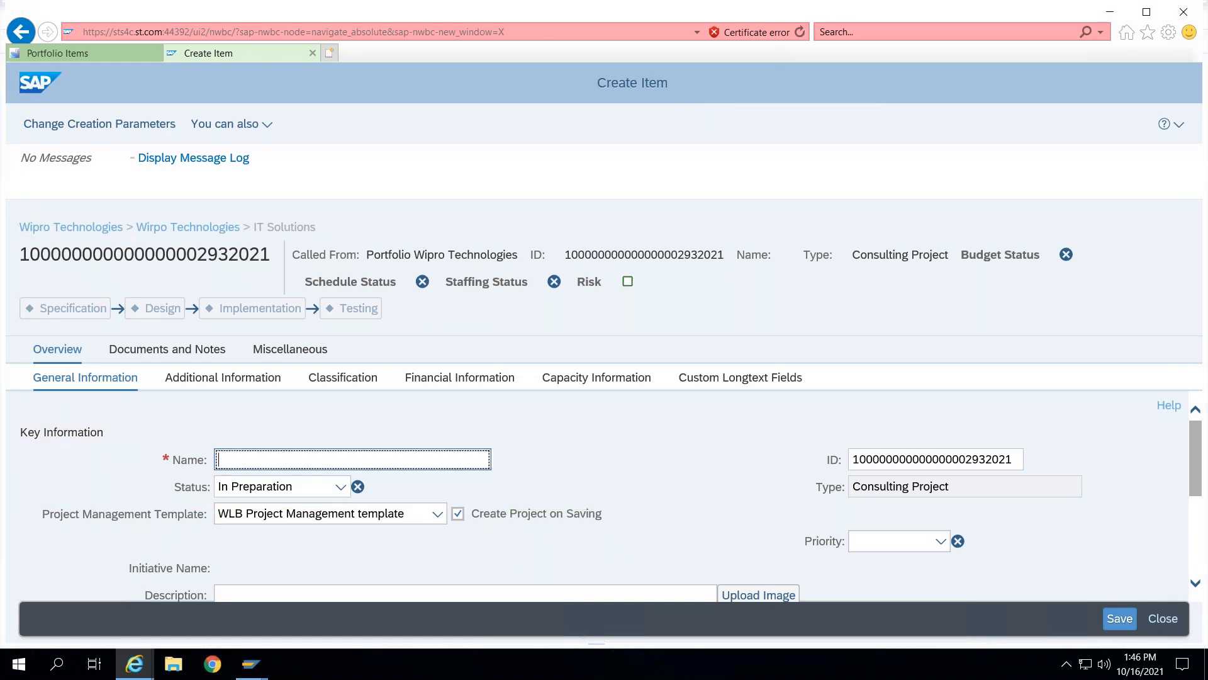
text(Preted)
key(BackSpace)
text(nd)
text(for)
key(BackSpace)
key(BackSpace)
key(BackSpace)
key(BackSpace)
text(ering Solutoin Re)
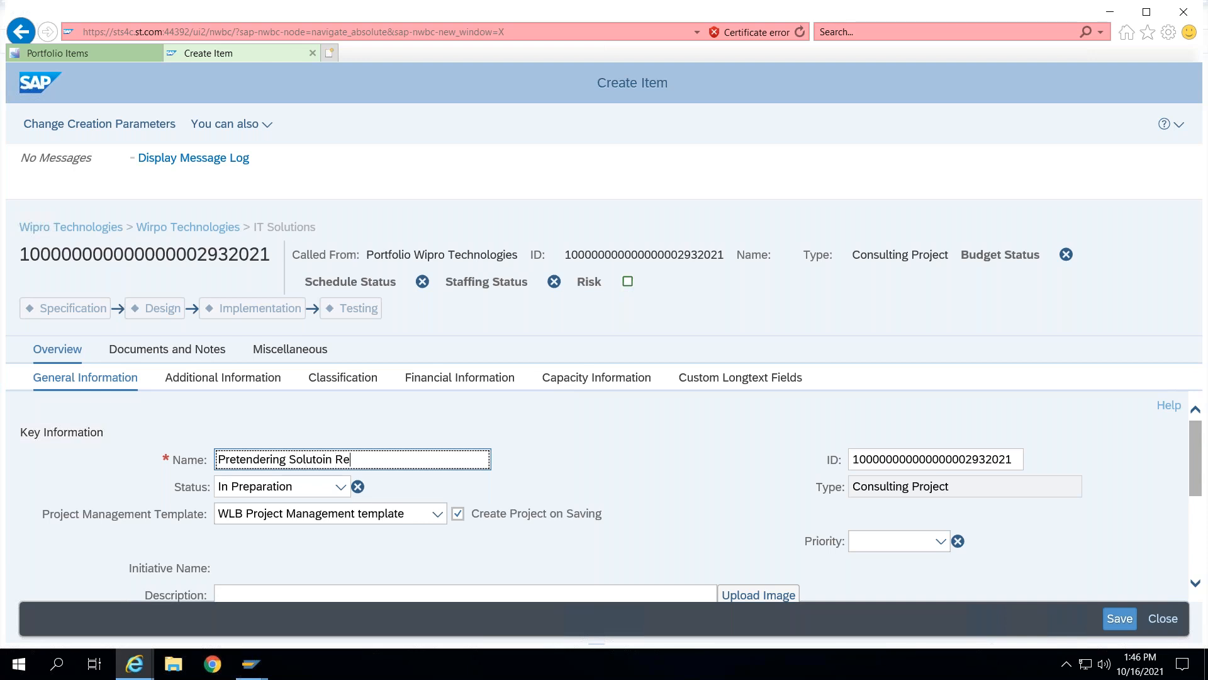
text(quirement)
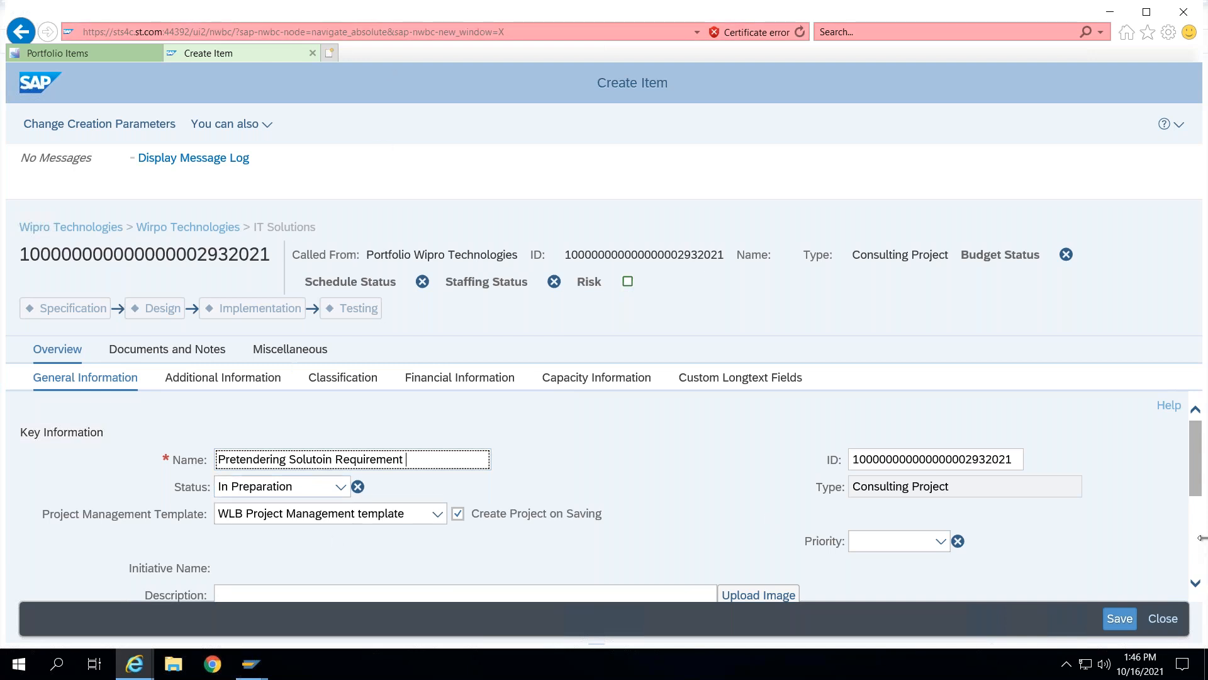
- Enter the description Need a solution to manger prerendering activities, accepting the spelling suggestion
scroll(1199, 513, down, 3)
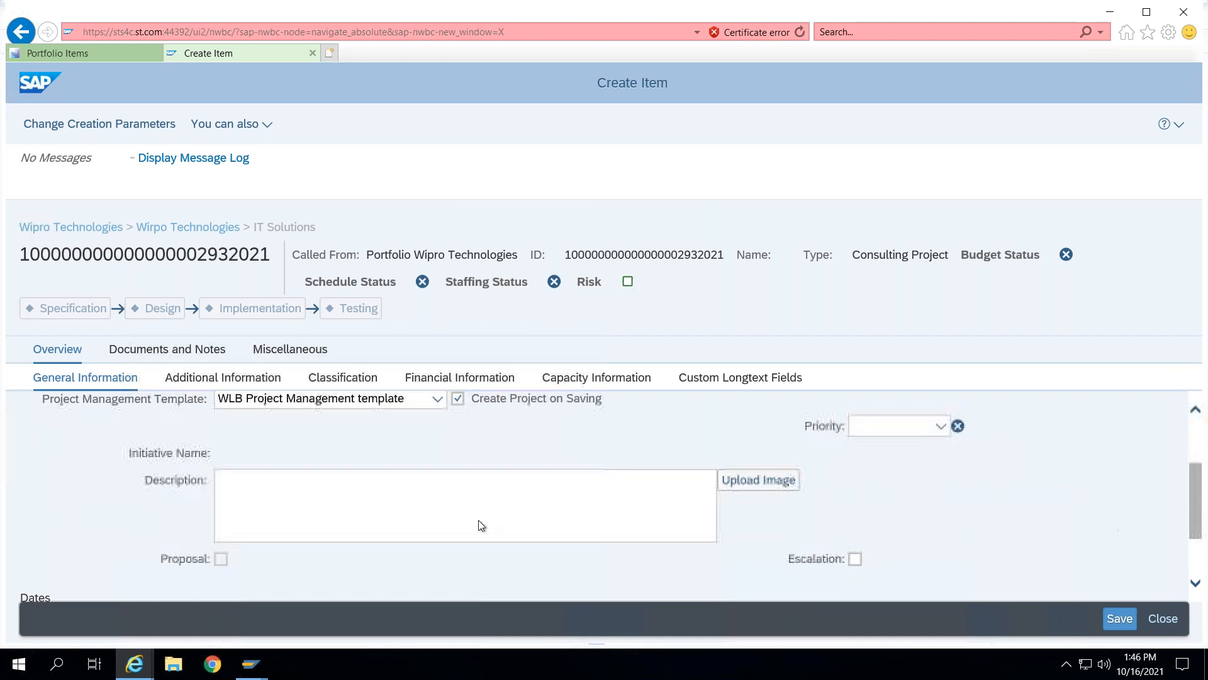
click(480, 523)
text(Ne)
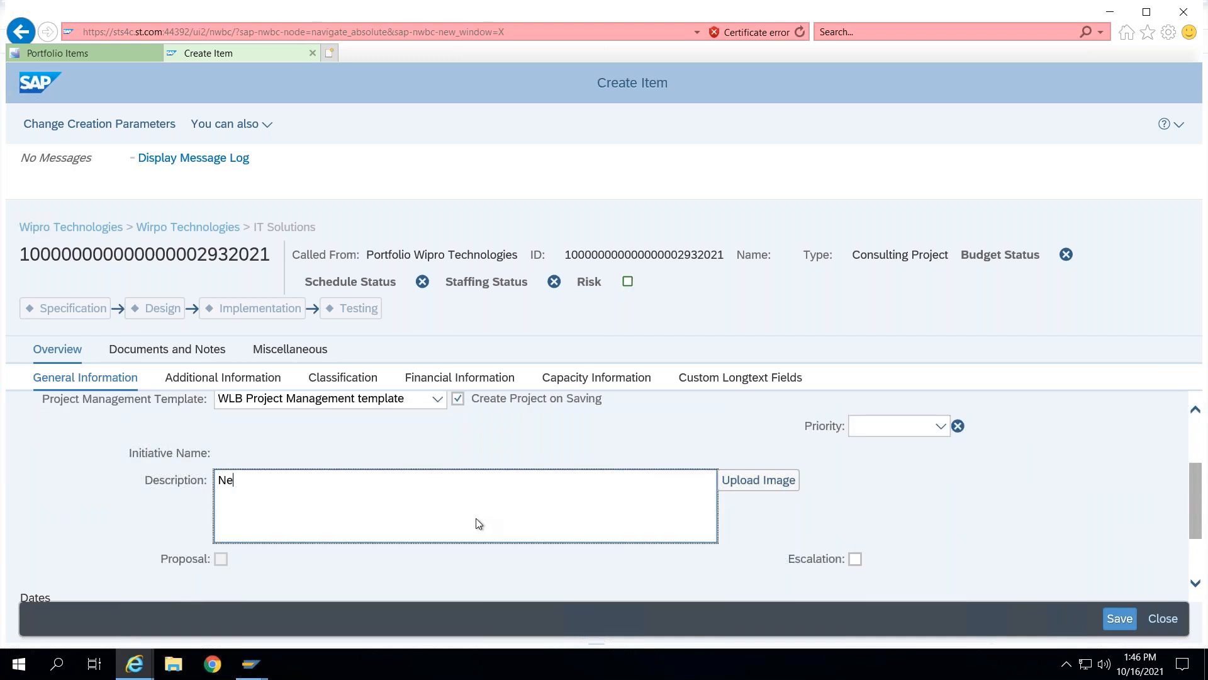
text(ed a solution to manger pr)
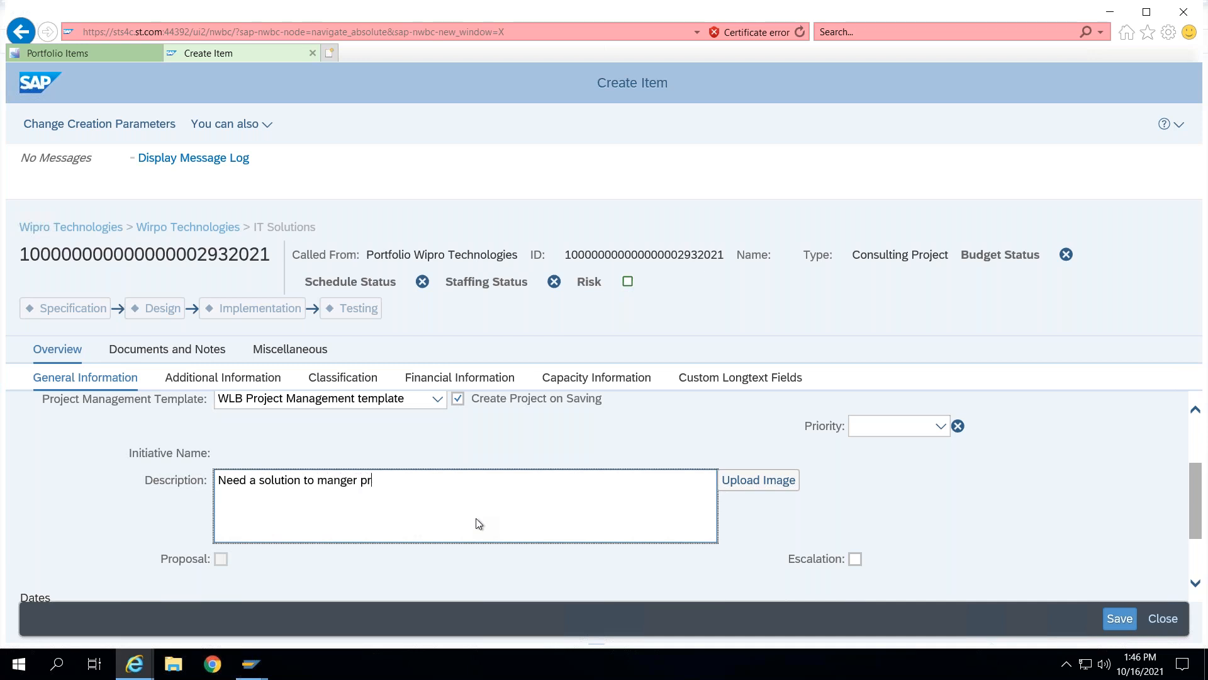
text(etendering activities)
right_click(423, 484)
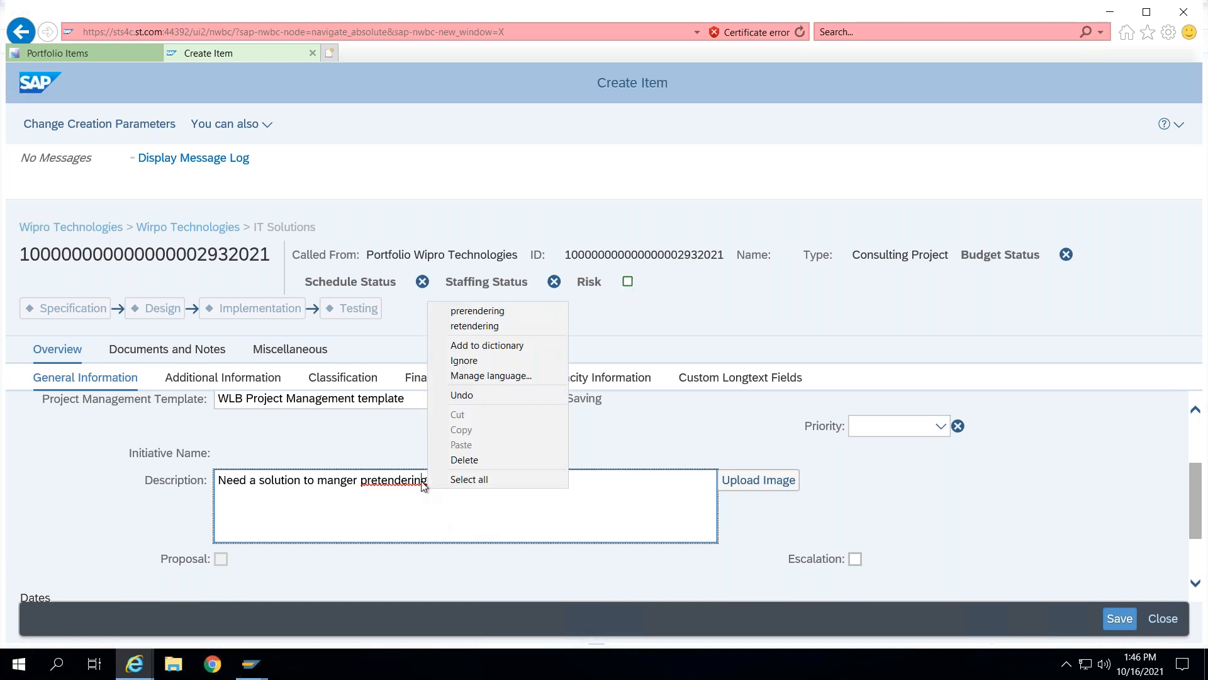
click(471, 312)
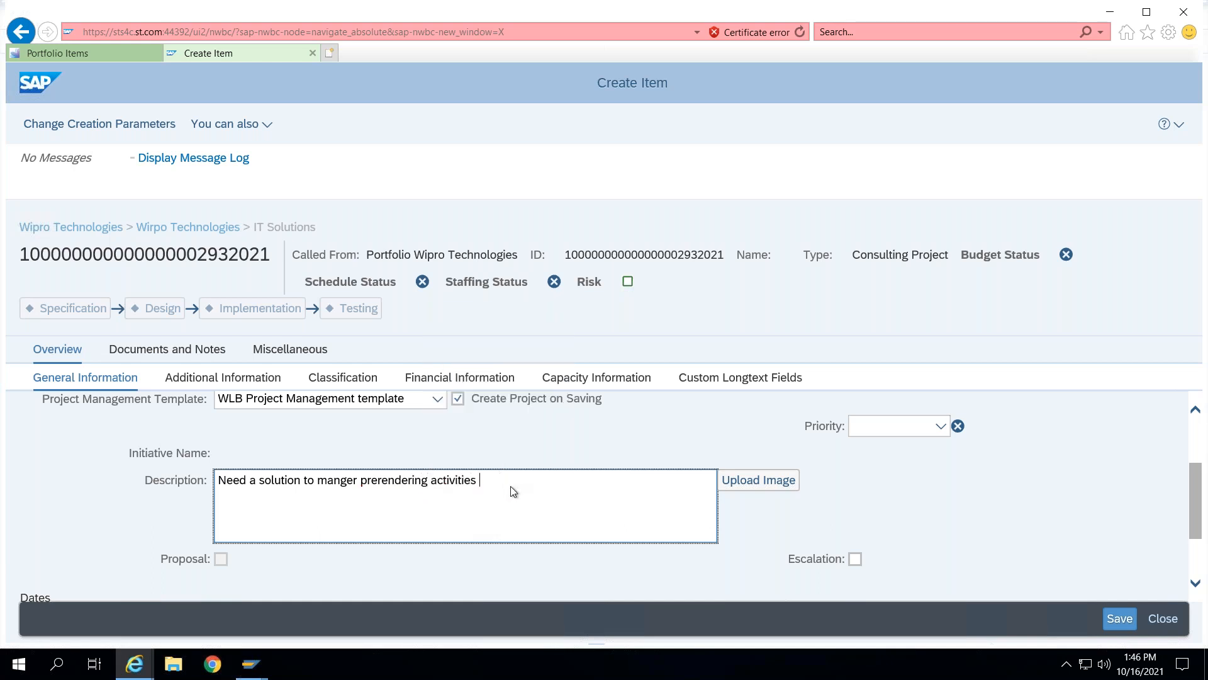
- Append Need some solution for estimation preparation . to the description, accepting the spelling suggestion estimation
text(. Need somesoltion)
key(BackSpace)
key(BackSpace)
key(BackSpace)
key(BackSpace)
text(ution for estmation )
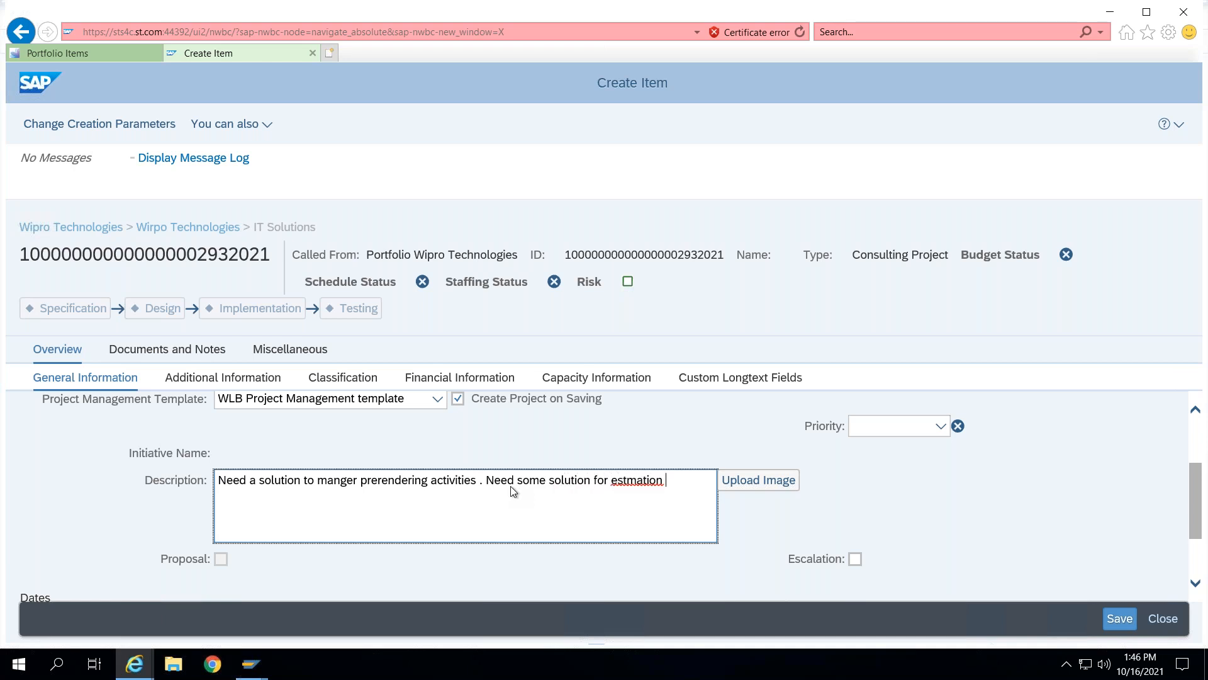
text(preparation .)
right_click(619, 482)
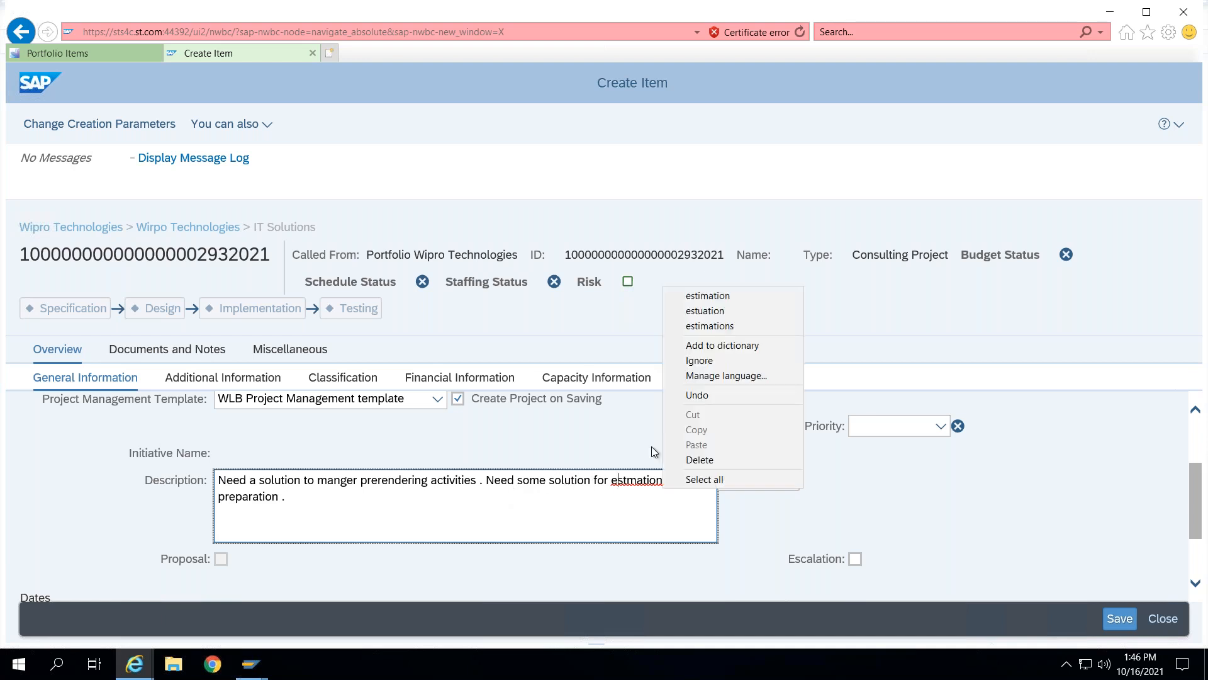
click(707, 296)
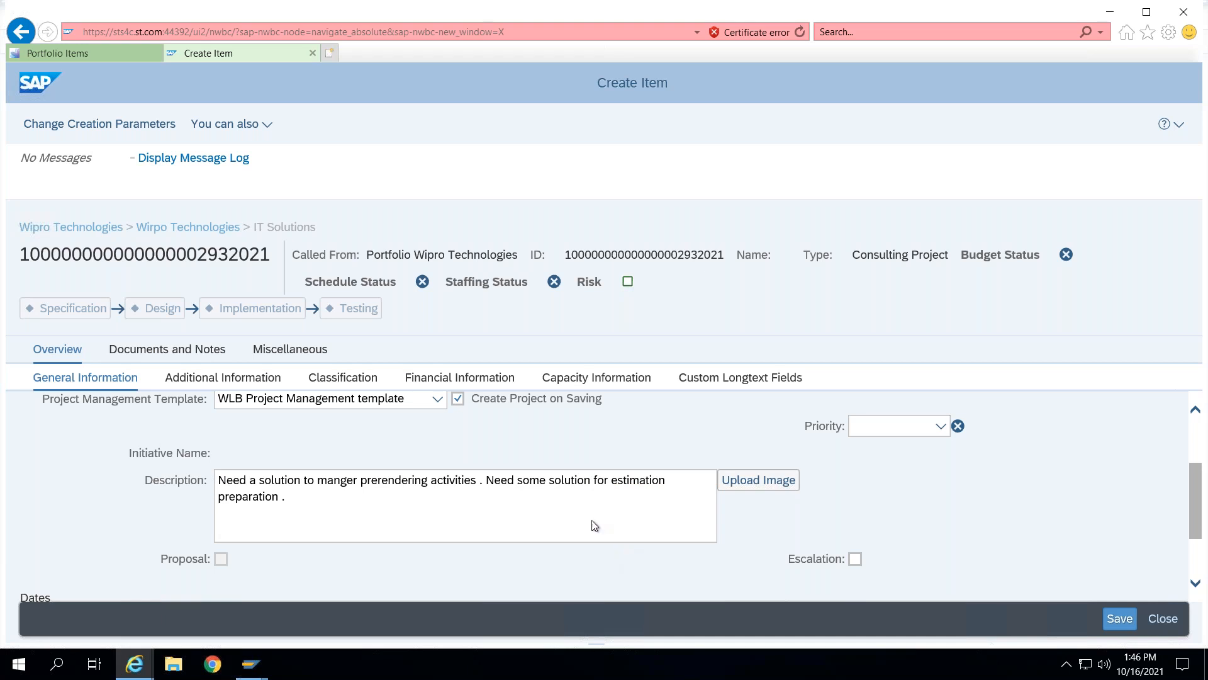
- Save the new consulting project item
scroll(595, 526, down, 3)
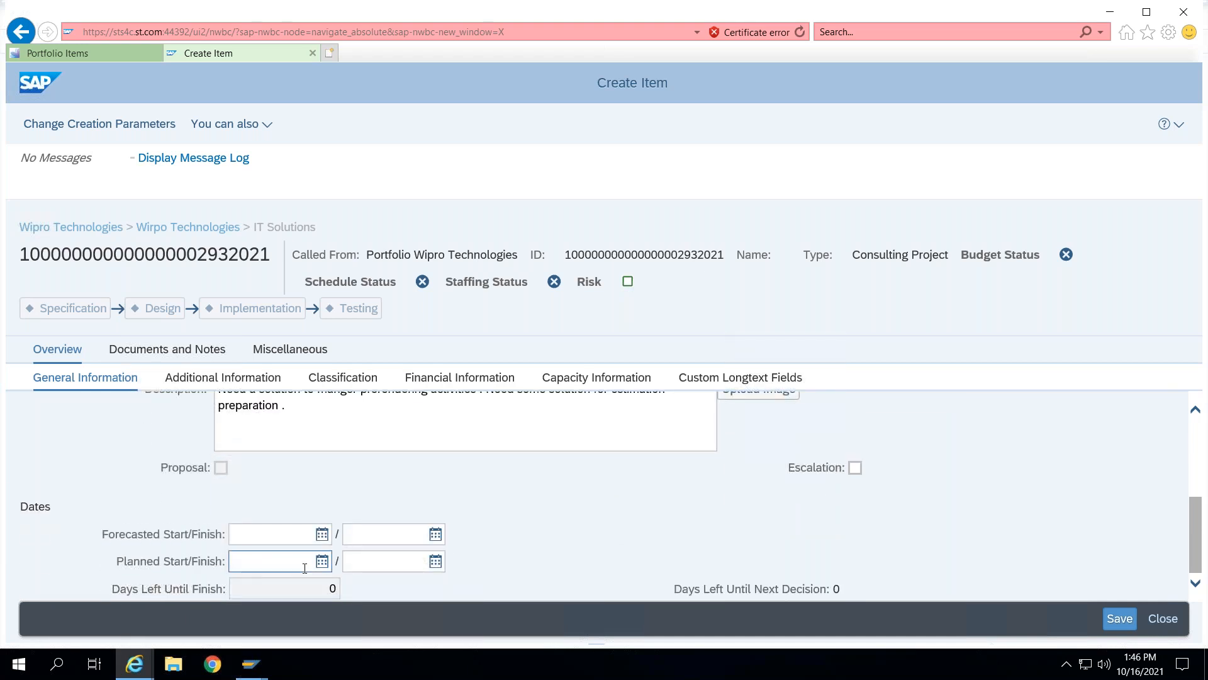
click(323, 561)
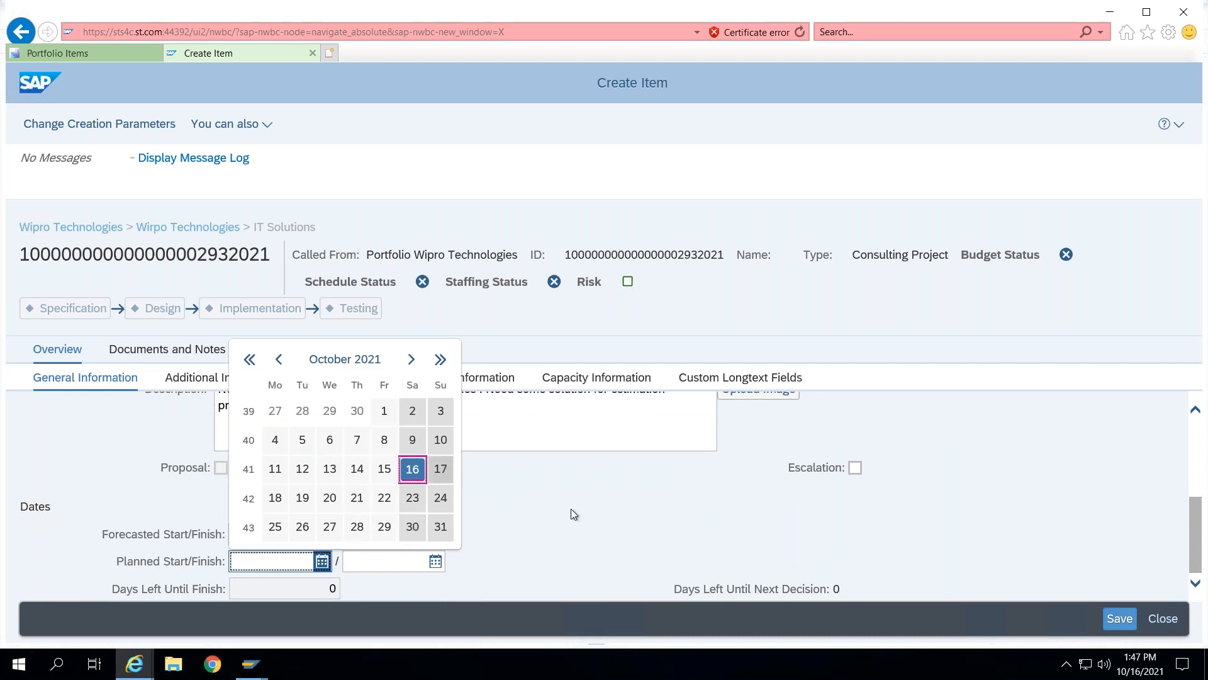
click(853, 526)
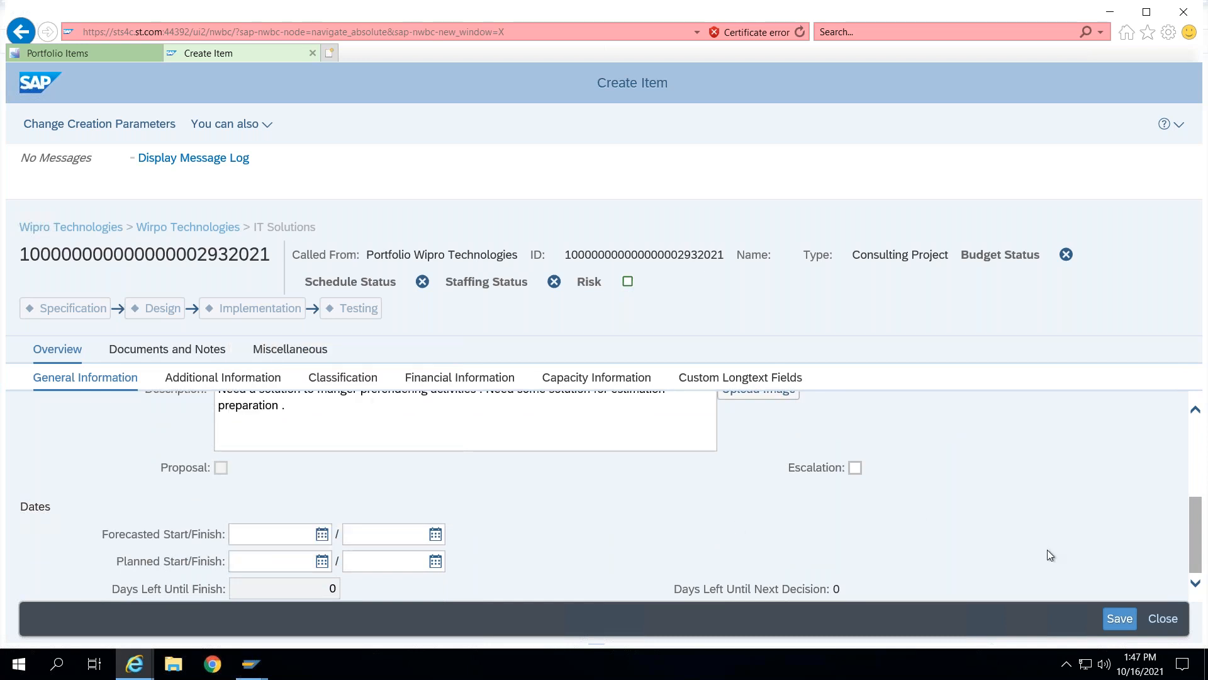
click(1127, 613)
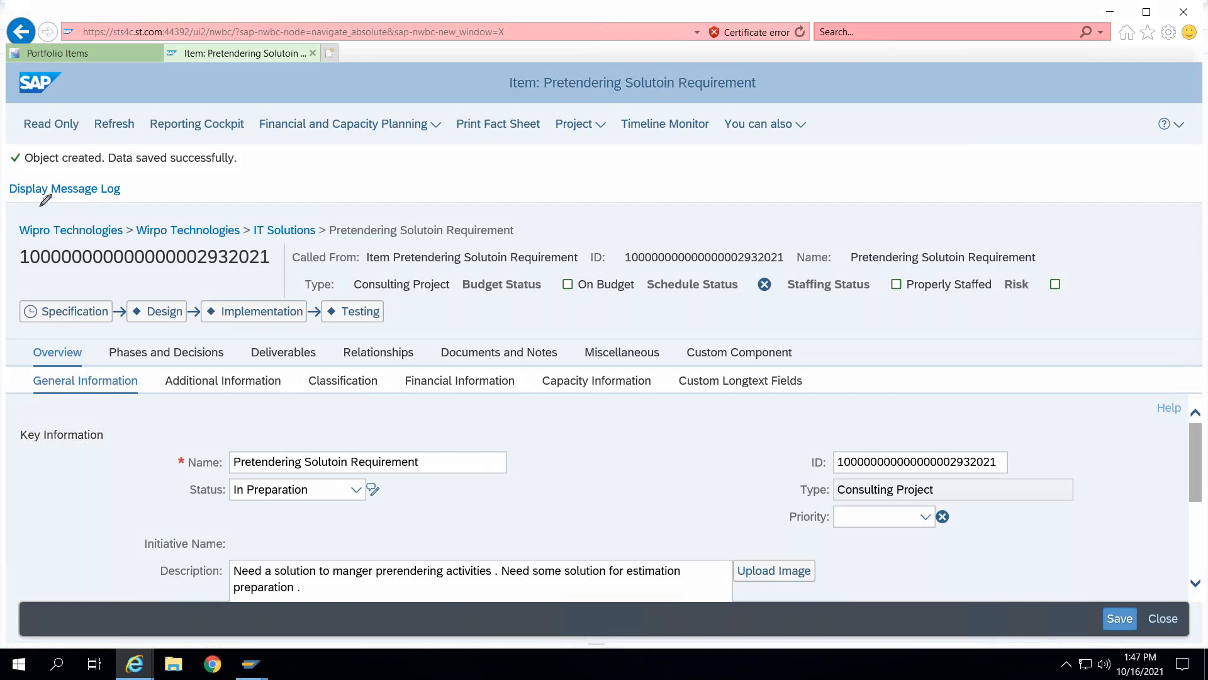
mouse_move(32, 89)
mouse_down()
mouse_move(13, 145)
mouse_move(346, 167)
mouse_move(785, 165)
mouse_move(847, 110)
mouse_move(695, 93)
mouse_move(10, 93)
mouse_up()
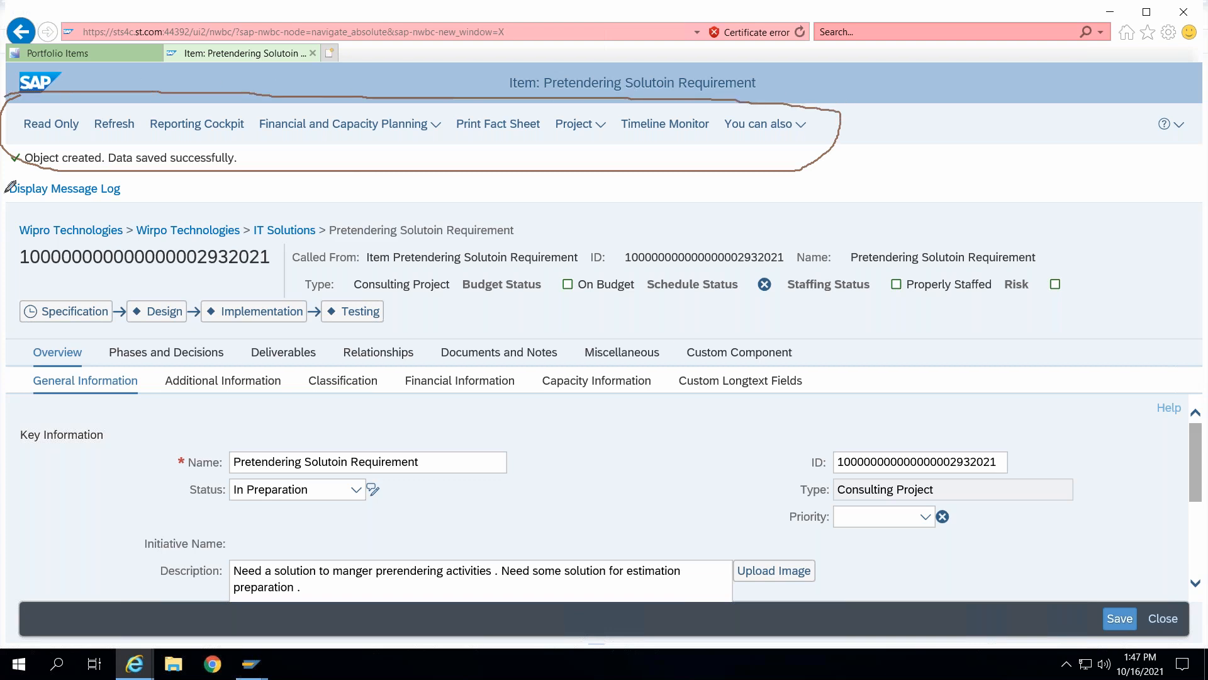
mouse_move(8, 192)
mouse_down()
mouse_move(12, 335)
mouse_move(1174, 357)
mouse_move(1161, 210)
mouse_move(618, 208)
mouse_up()
drag(417, 191, 5, 192)
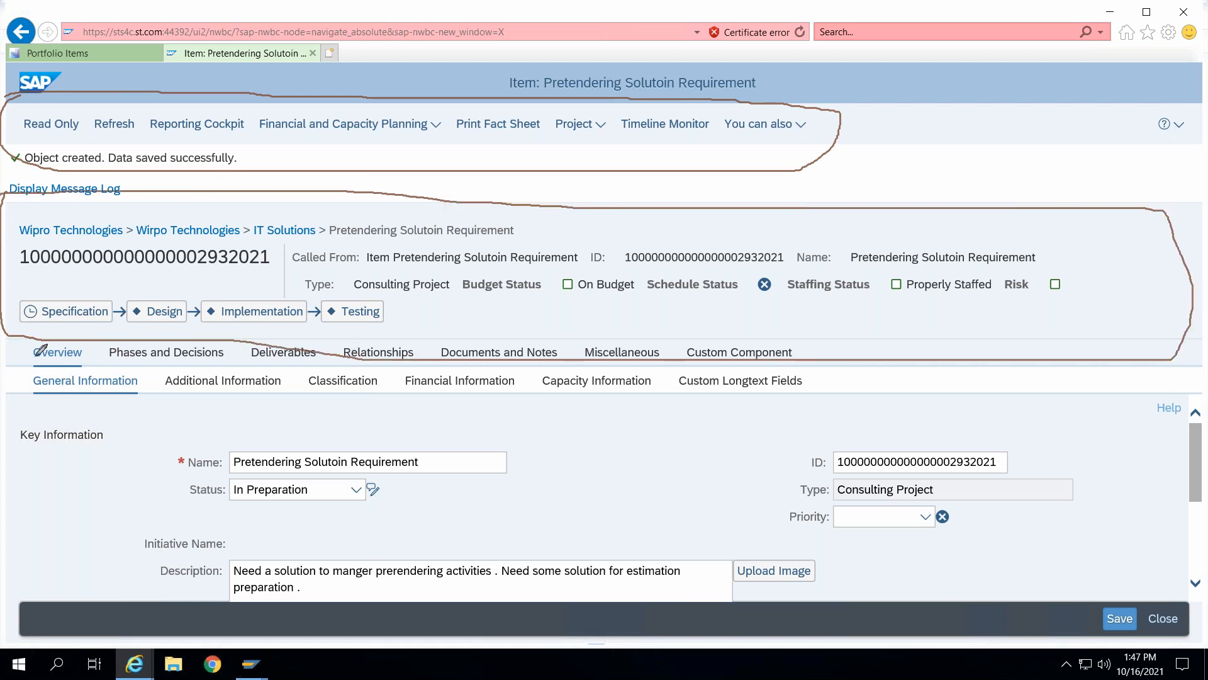
mouse_move(6, 348)
mouse_down()
mouse_move(300, 336)
mouse_move(1161, 378)
mouse_move(1169, 563)
mouse_move(527, 581)
mouse_up()
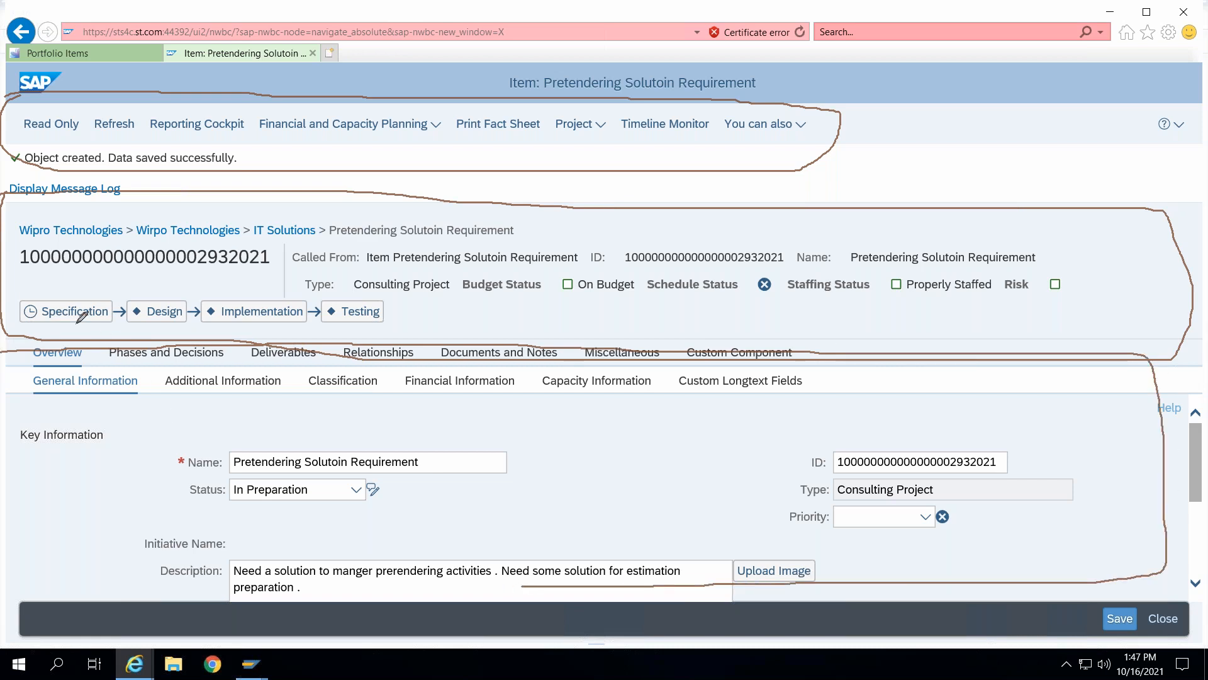
drag(54, 292, 73, 291)
drag(143, 300, 169, 285)
drag(234, 304, 253, 298)
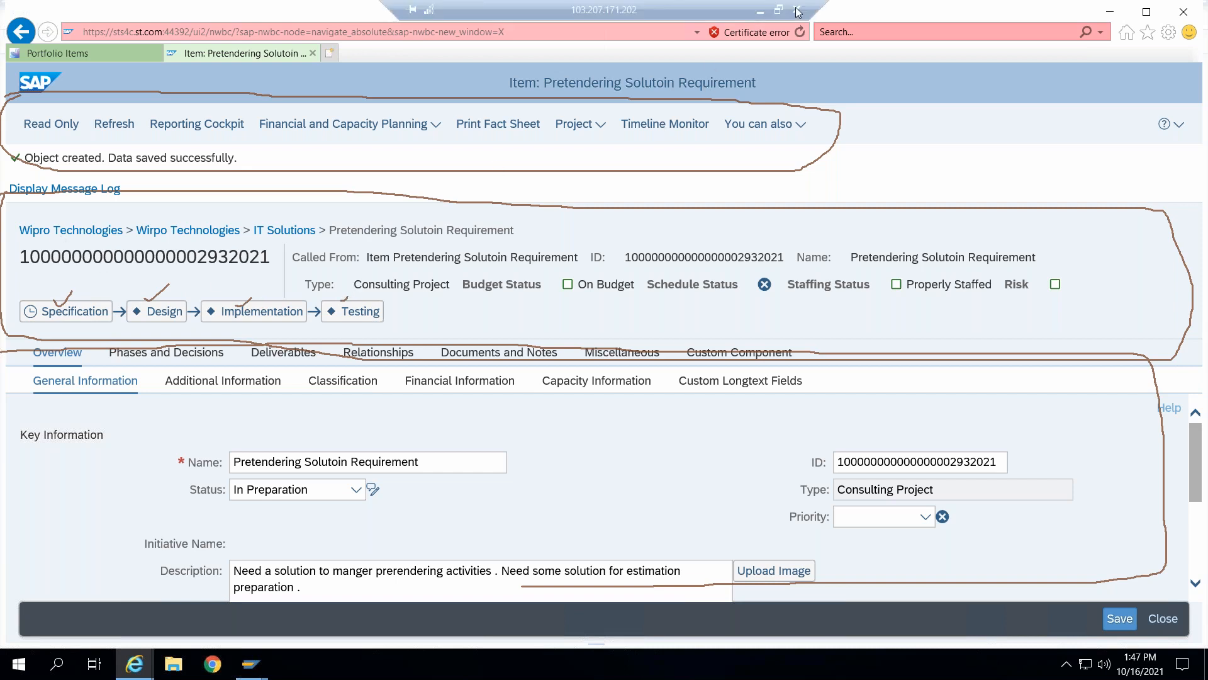
key(Escape)
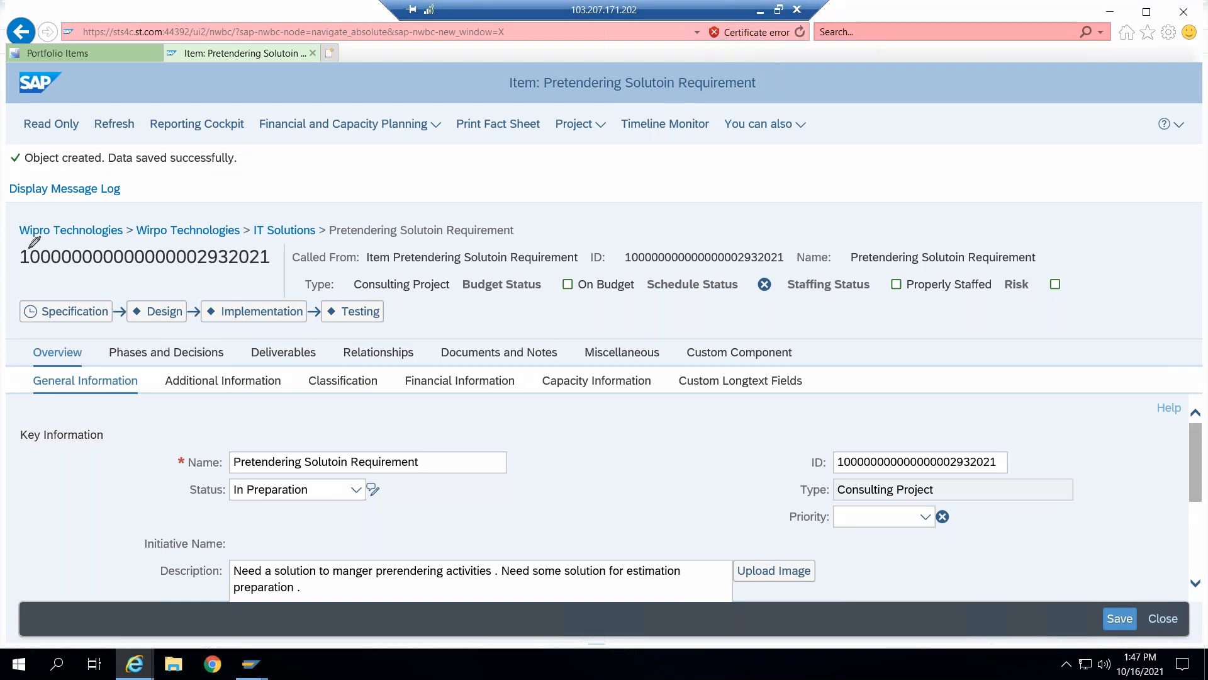
drag(4, 226, 67, 203)
drag(155, 216, 184, 202)
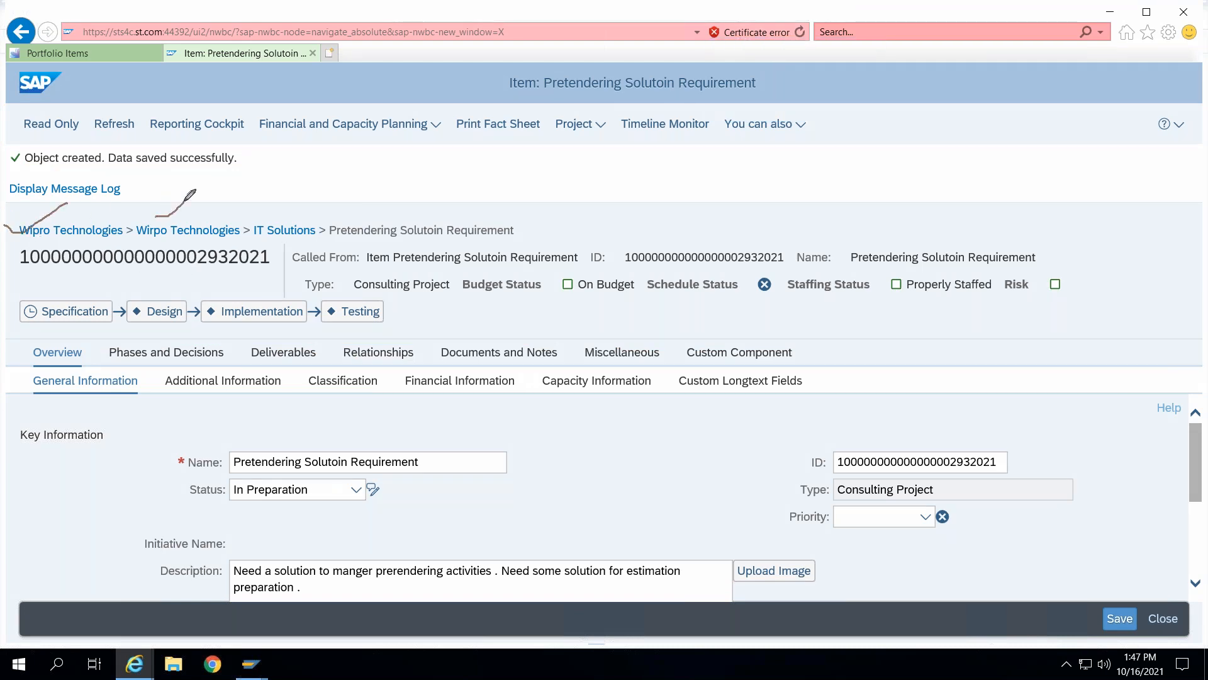
mouse_move(283, 212)
mouse_down()
mouse_move(387, 220)
mouse_move(410, 198)
mouse_up()
drag(23, 274, 219, 284)
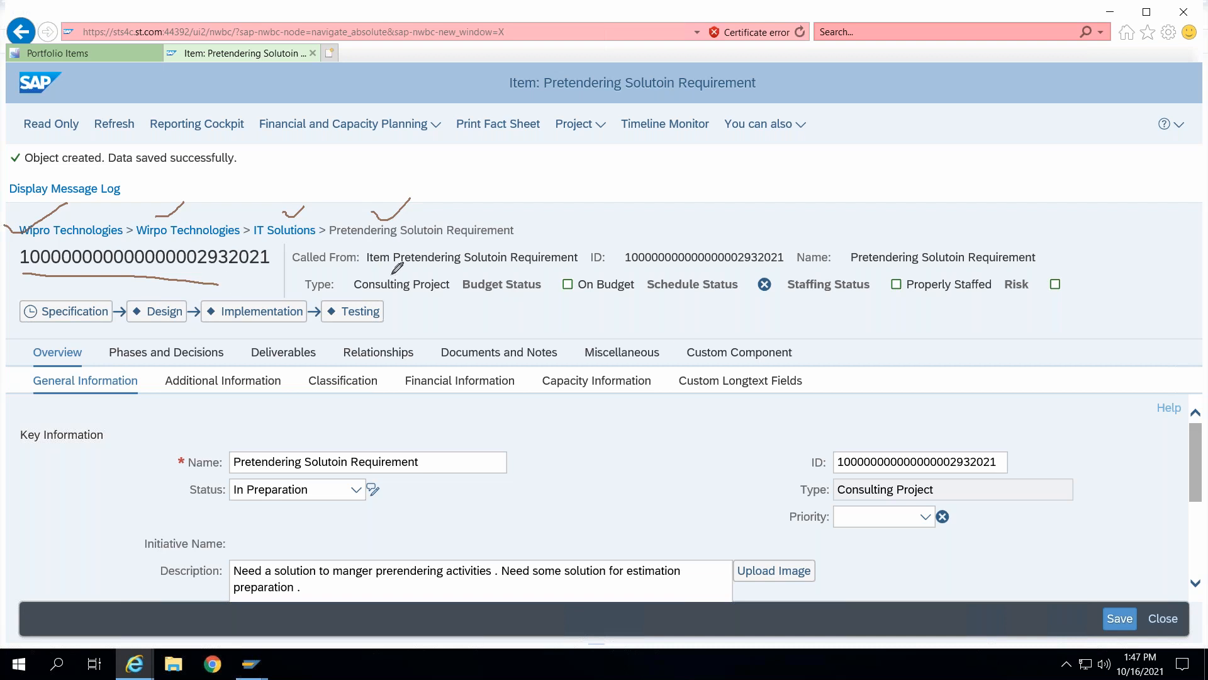
drag(353, 275, 543, 280)
drag(635, 275, 733, 270)
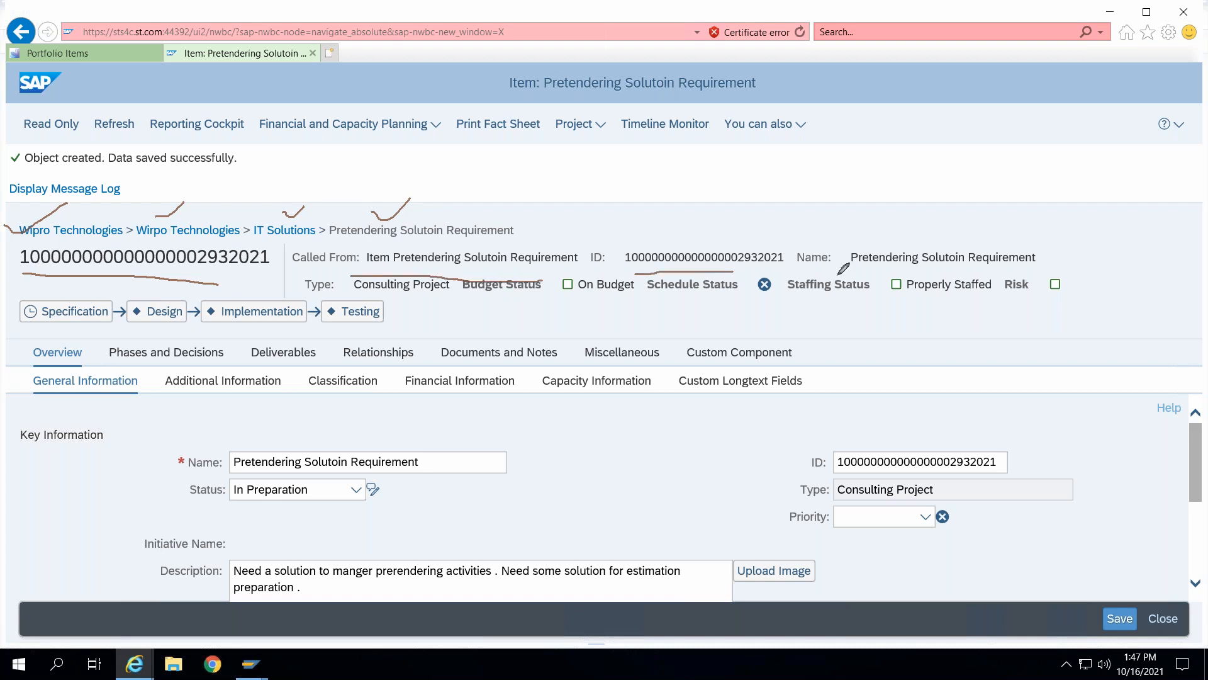
drag(839, 275, 933, 270)
drag(402, 301, 528, 296)
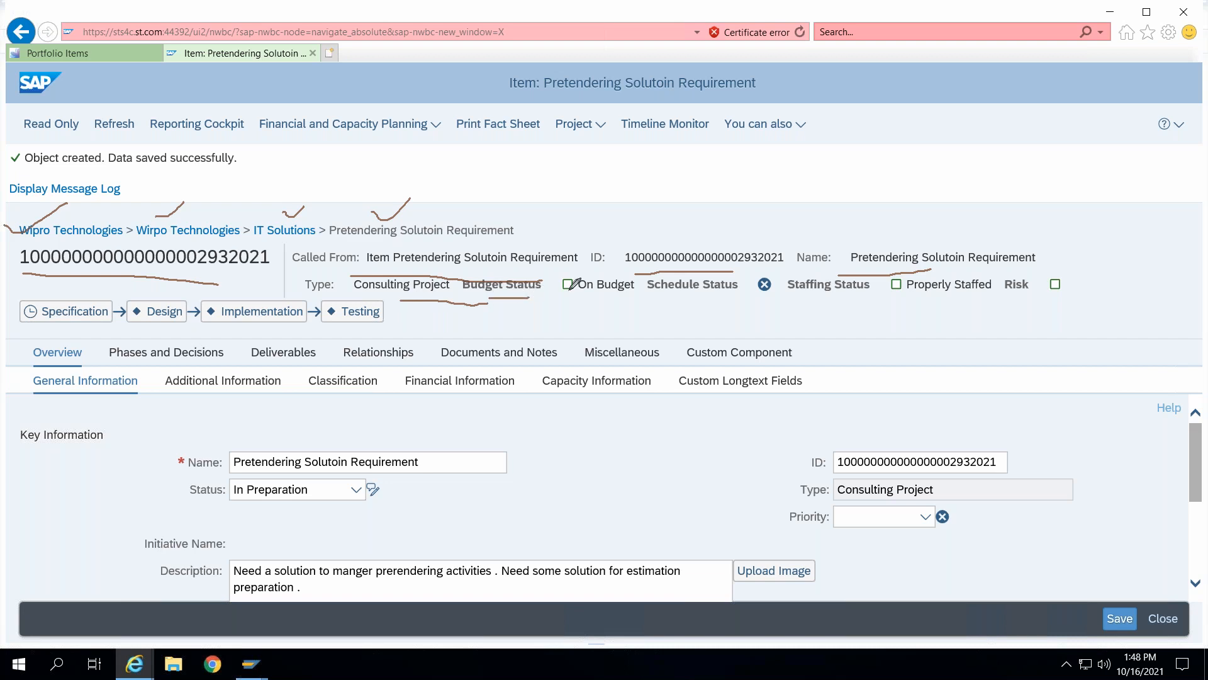
drag(620, 276, 557, 268)
mouse_move(664, 299)
mouse_down()
mouse_move(762, 291)
mouse_move(739, 305)
mouse_move(868, 290)
mouse_up()
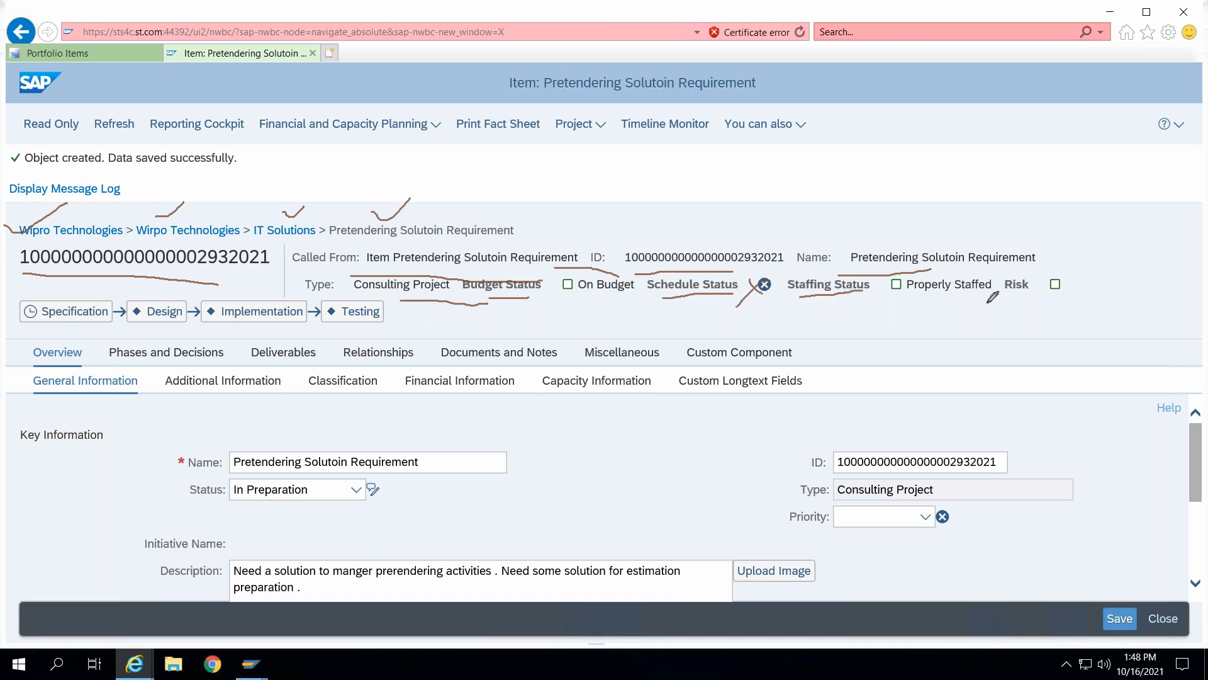
mouse_move(912, 302)
mouse_down()
mouse_move(1070, 301)
mouse_move(1102, 246)
mouse_up()
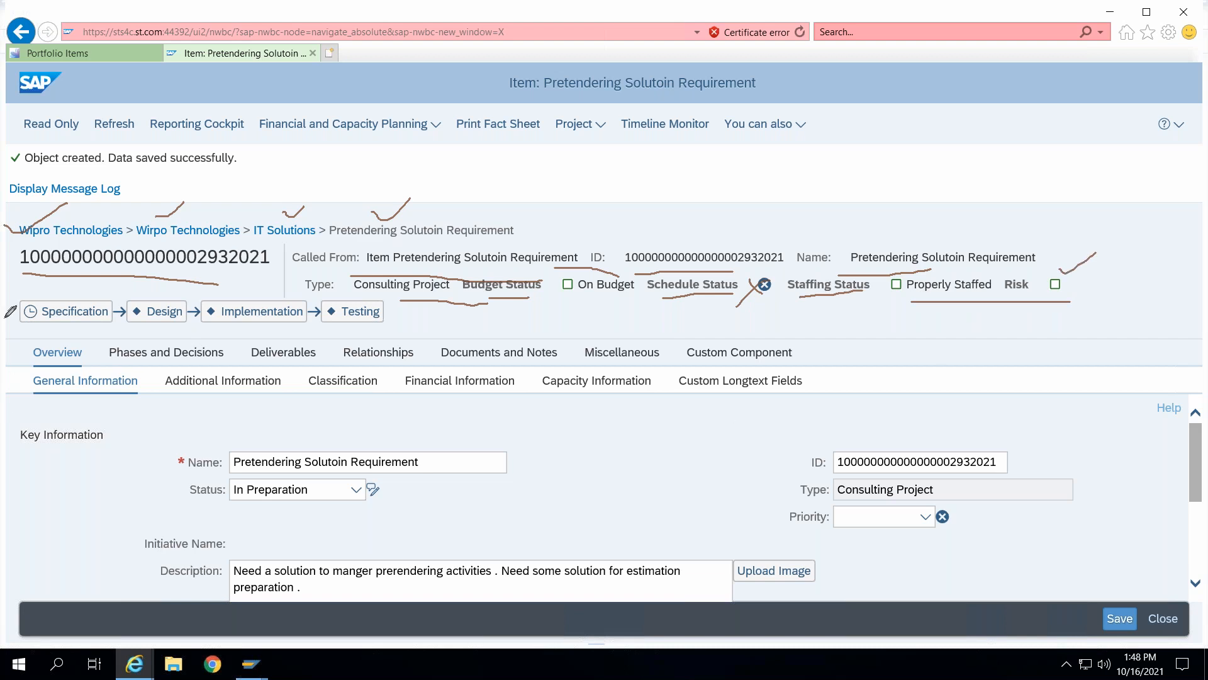
mouse_move(8, 296)
mouse_down()
mouse_move(30, 287)
mouse_move(62, 310)
mouse_move(74, 301)
mouse_up()
drag(527, 66, 561, 56)
drag(22, 336, 83, 331)
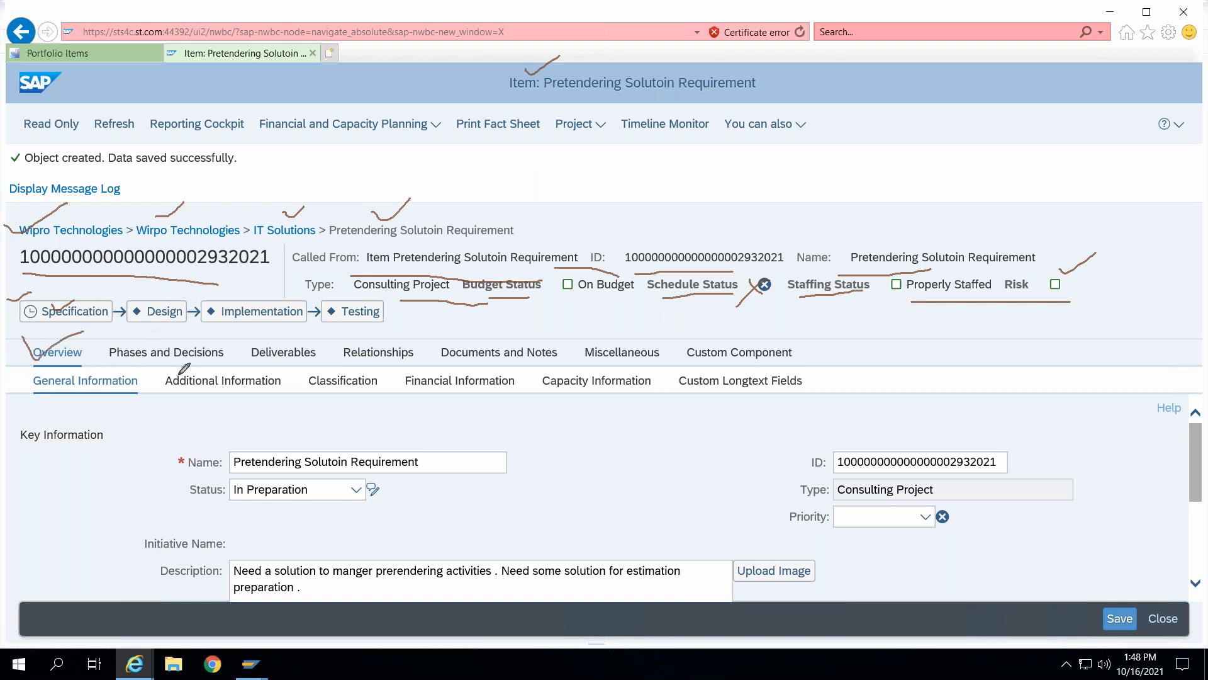
drag(189, 332, 232, 333)
mouse_move(303, 344)
mouse_down()
mouse_move(343, 330)
mouse_move(513, 339)
mouse_up()
drag(639, 334, 732, 332)
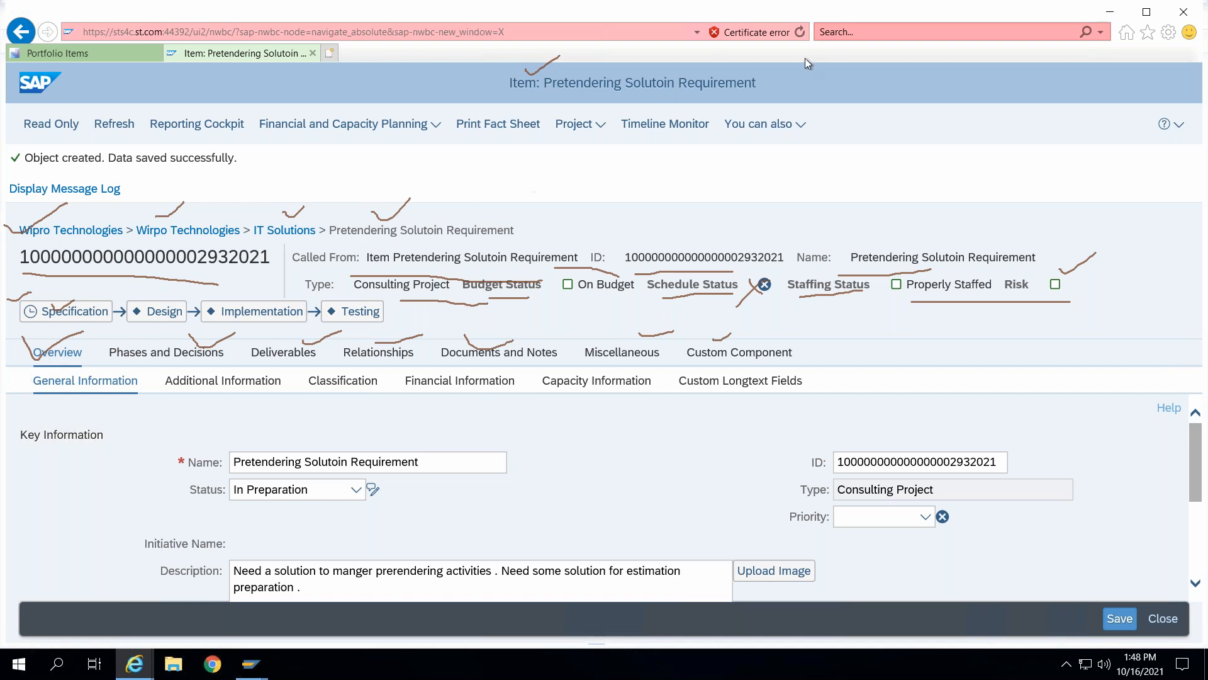
click(751, 115)
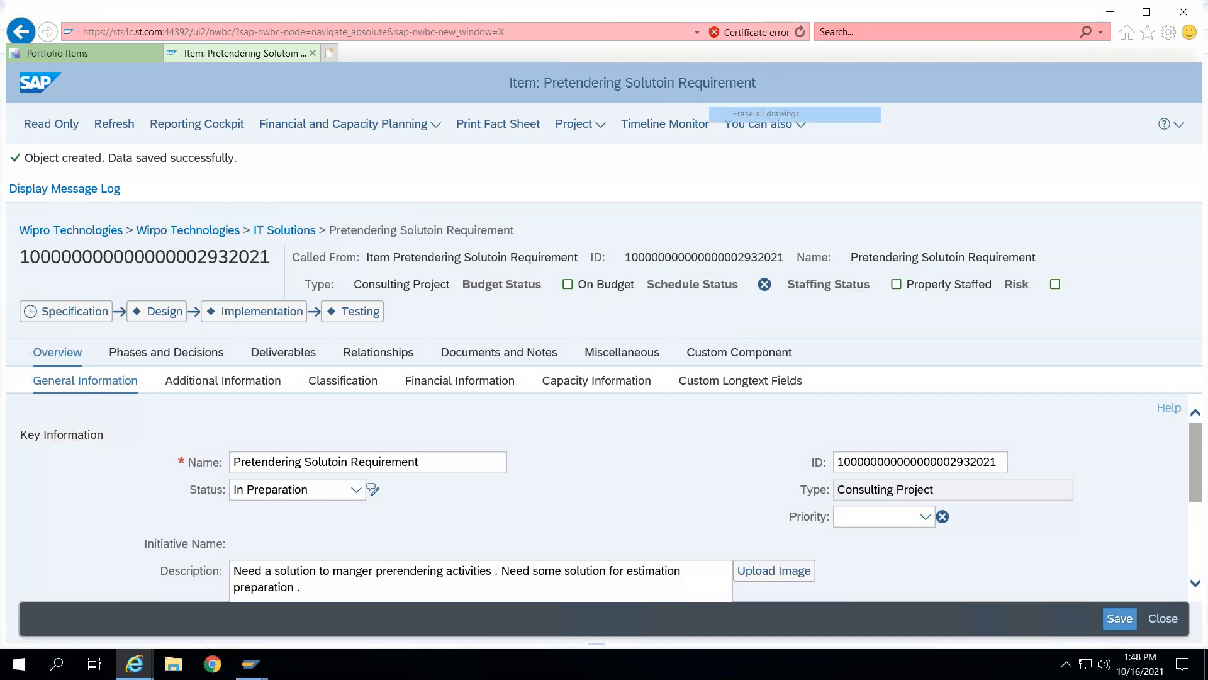
- Examine the saved item's general information, including the Proposal and Escalation flags and the dates section
click(67, 379)
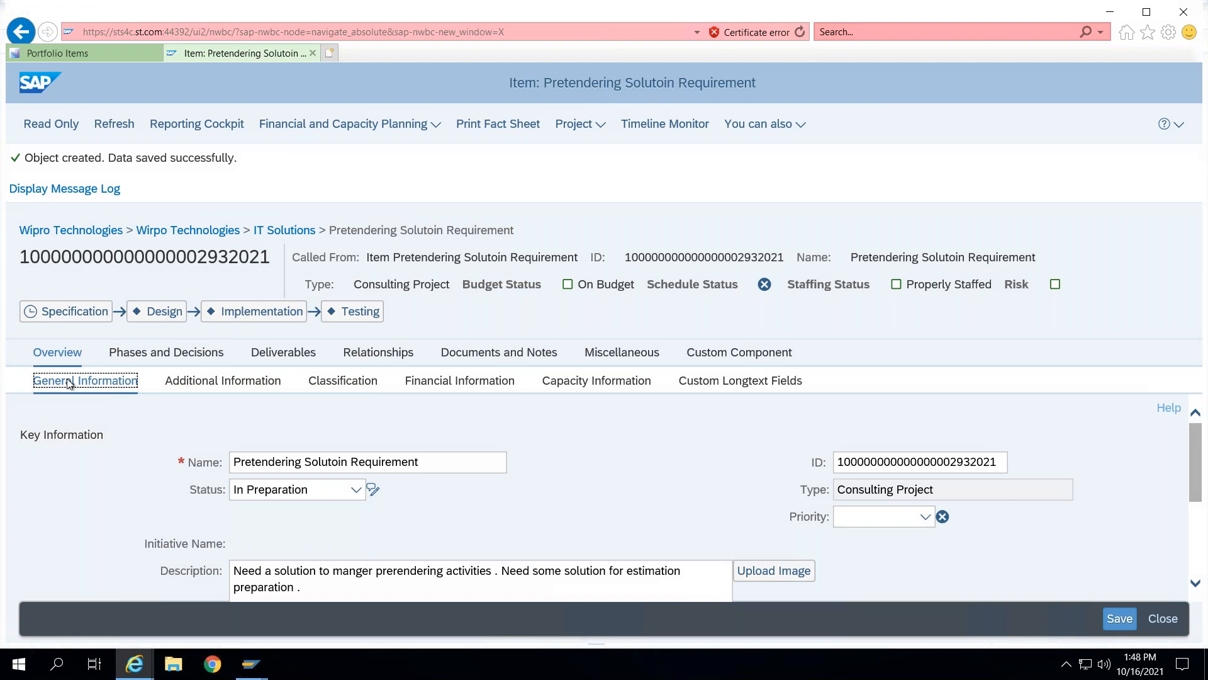
mouse_move(1198, 447)
mouse_down()
mouse_move(1198, 489)
mouse_move(1198, 449)
mouse_up()
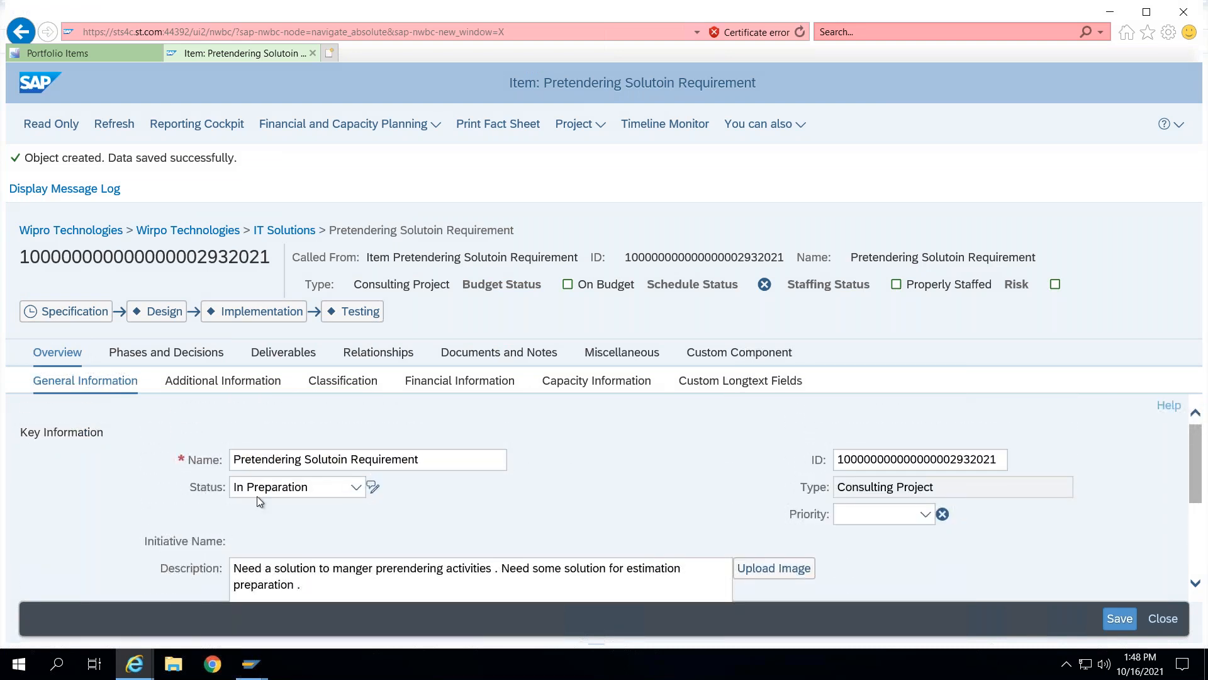
scroll(484, 503, down, 2)
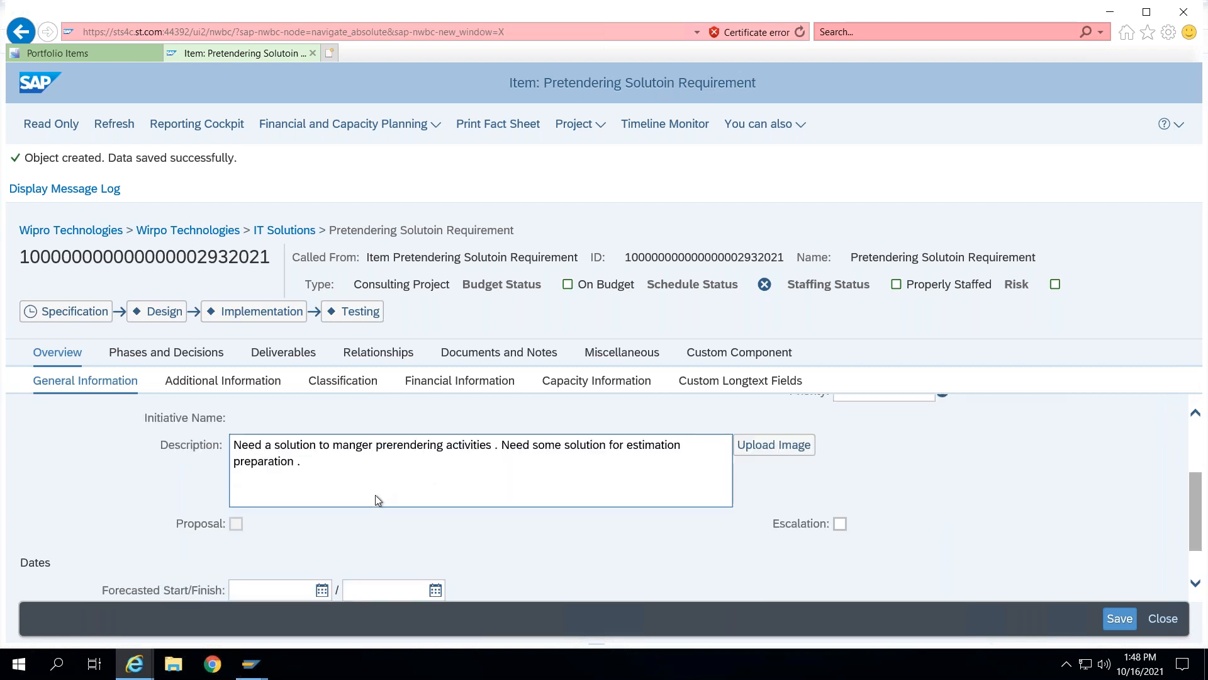
scroll(375, 499, down, 1)
click(365, 561)
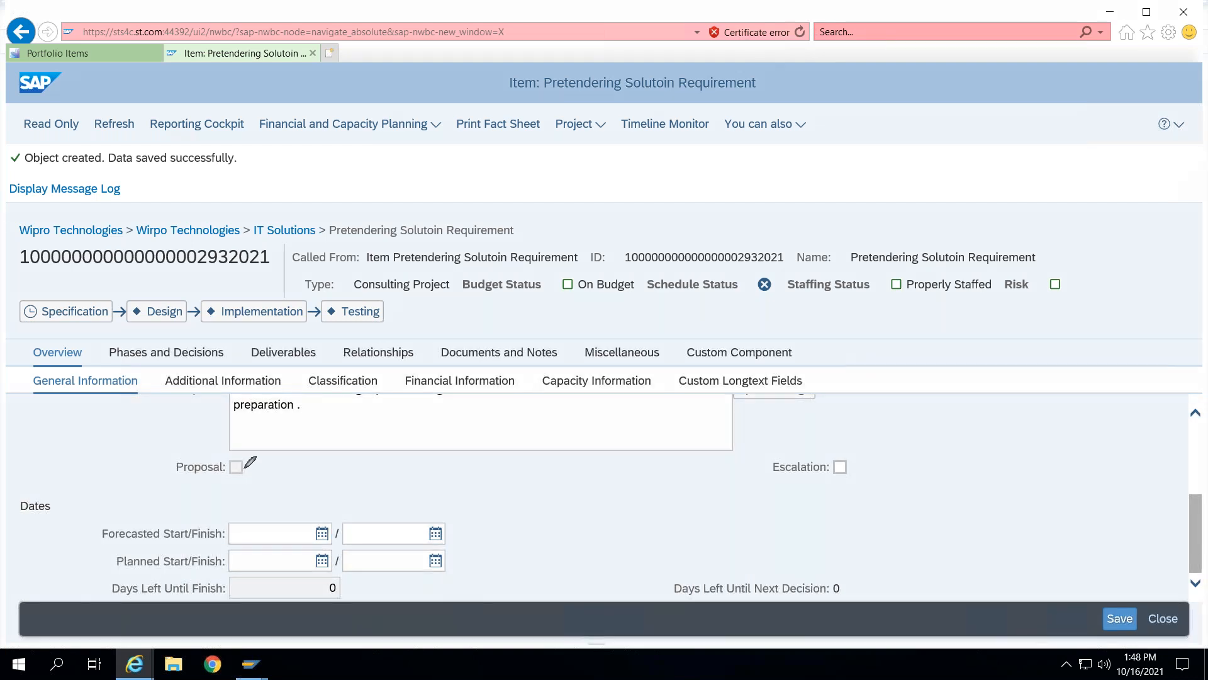
mouse_move(247, 458)
mouse_down()
mouse_move(189, 441)
mouse_move(200, 489)
mouse_move(255, 460)
mouse_move(255, 477)
mouse_up()
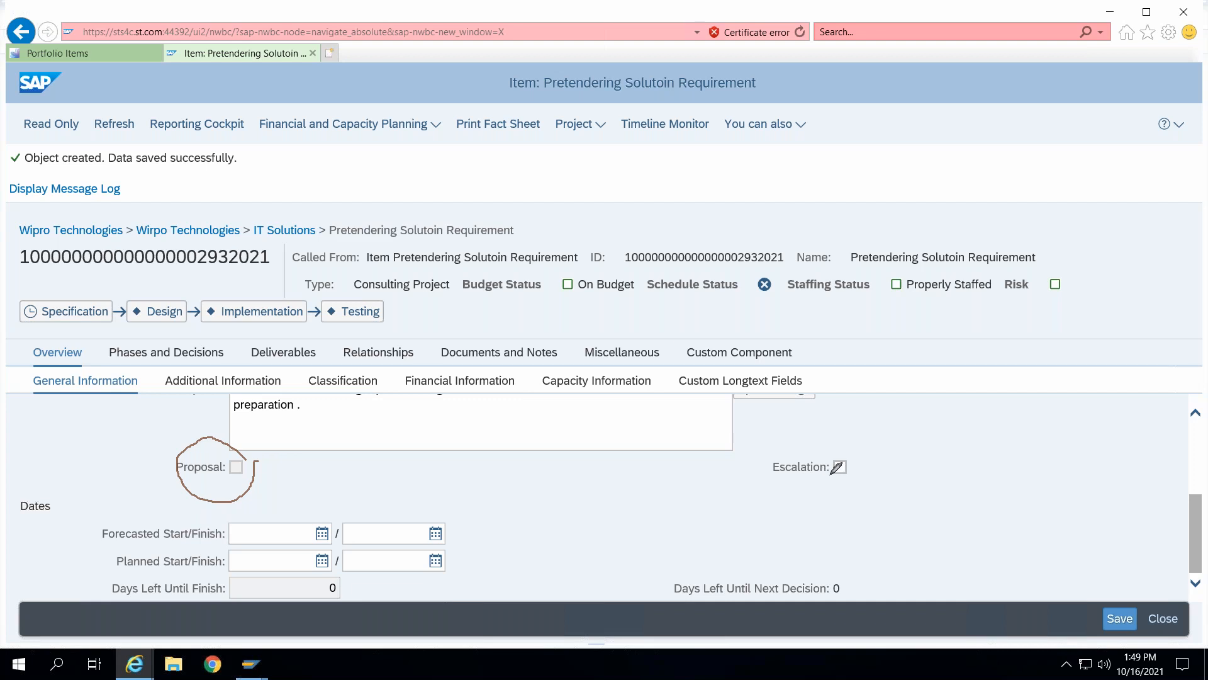
drag(837, 443, 924, 425)
mouse_move(755, 5)
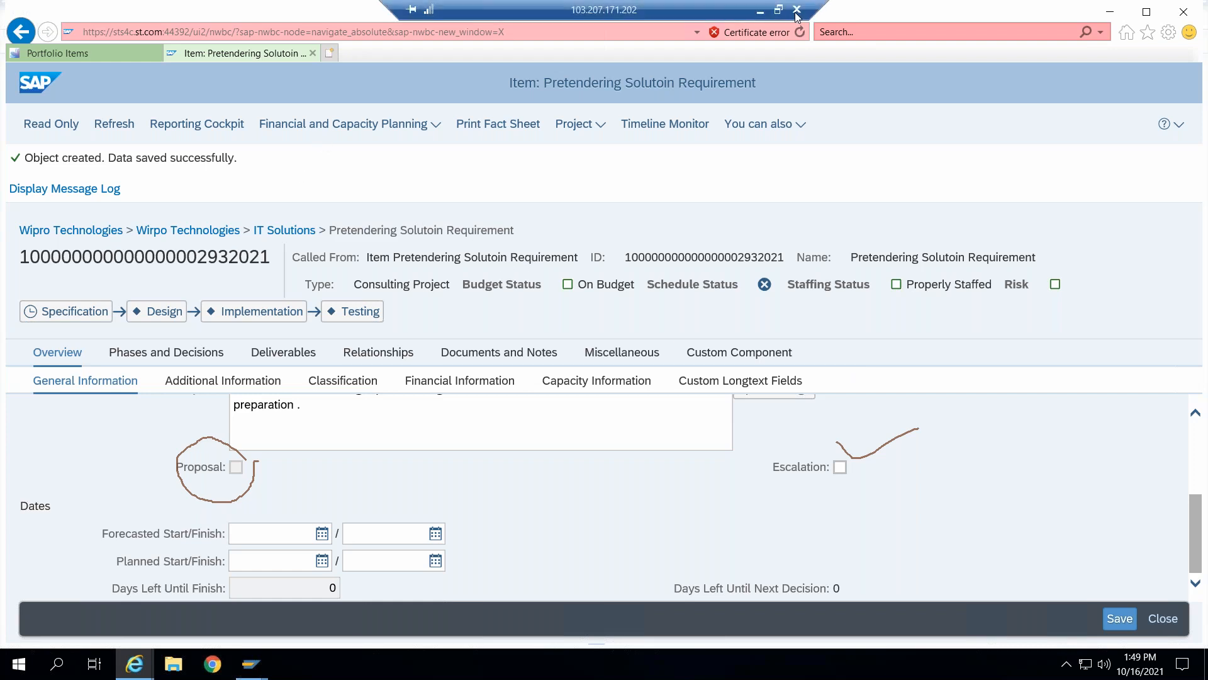
click(746, 112)
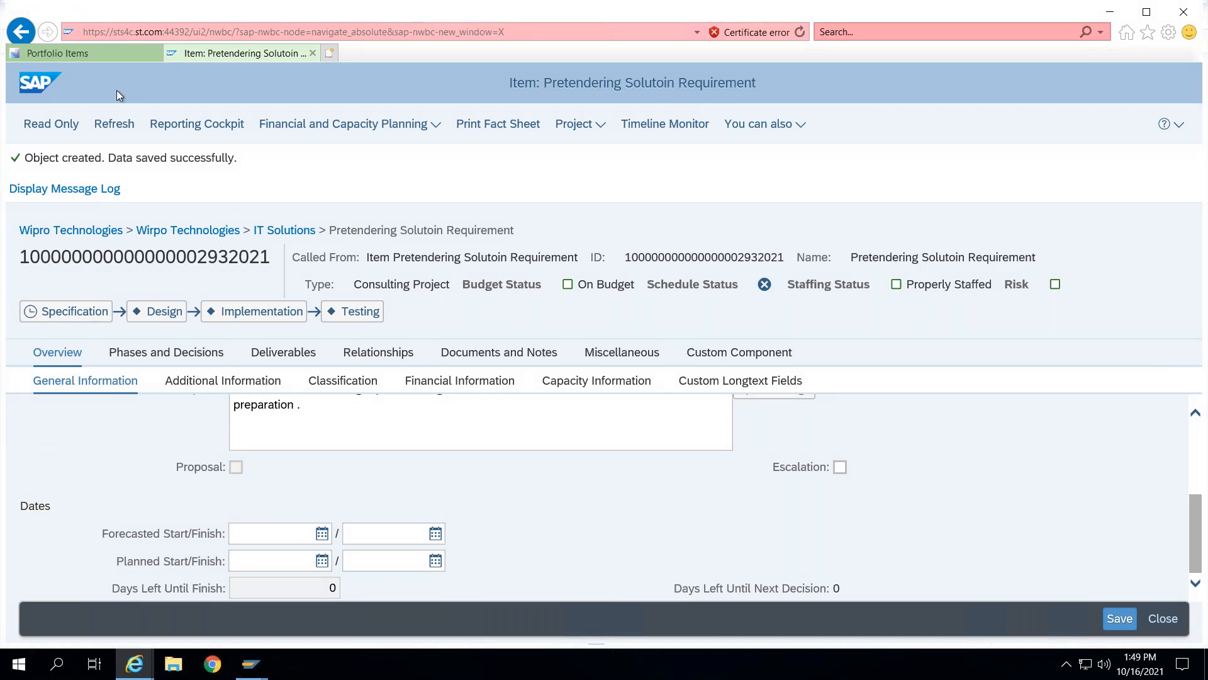
- Review the All Items and Active Items lists in the Portfolio Items tab, then return to the new item
click(115, 53)
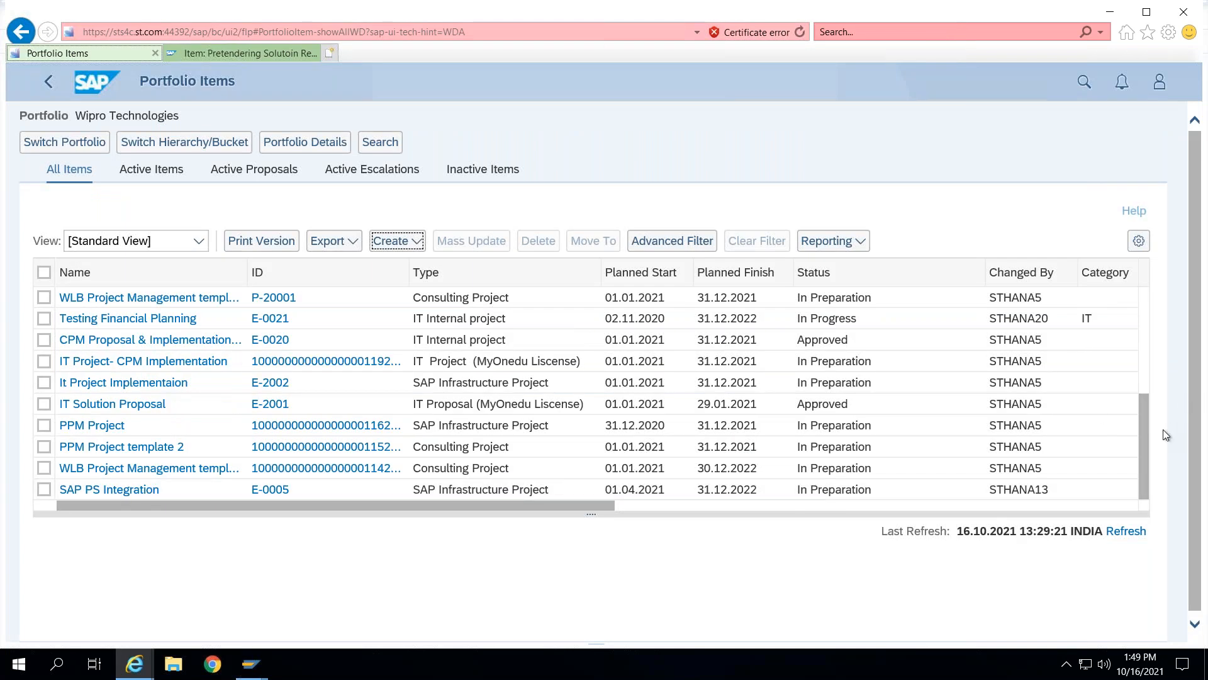
drag(1146, 448, 1143, 277)
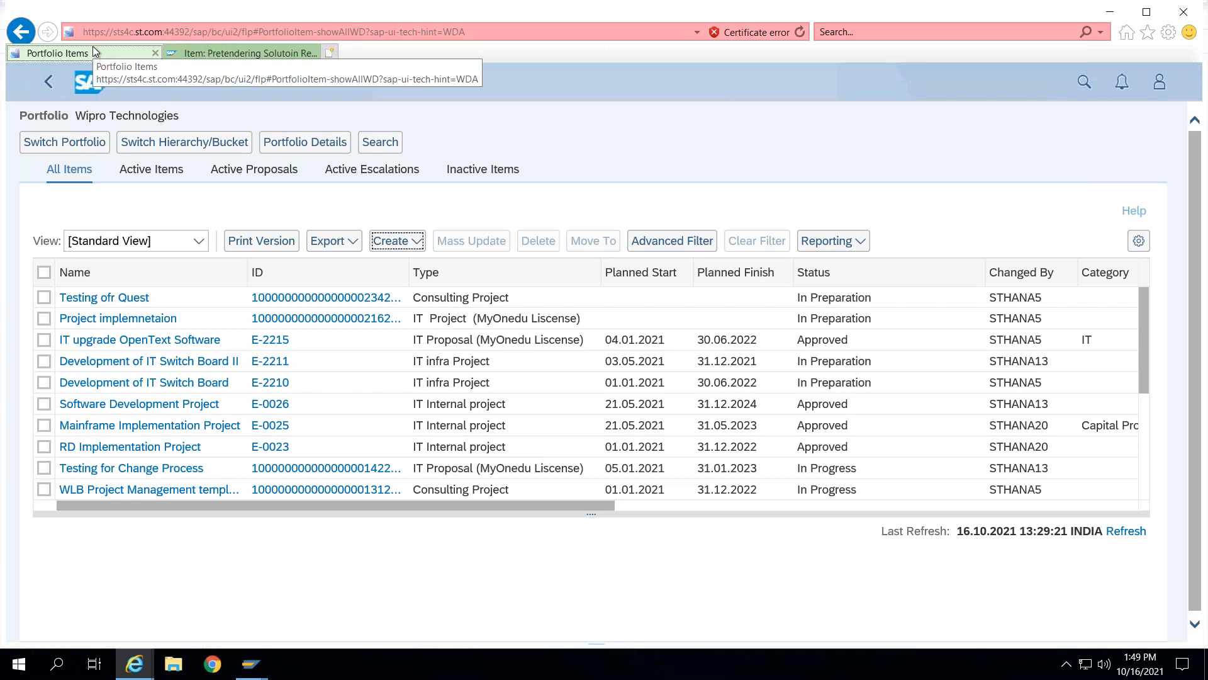
click(125, 28)
key(Return)
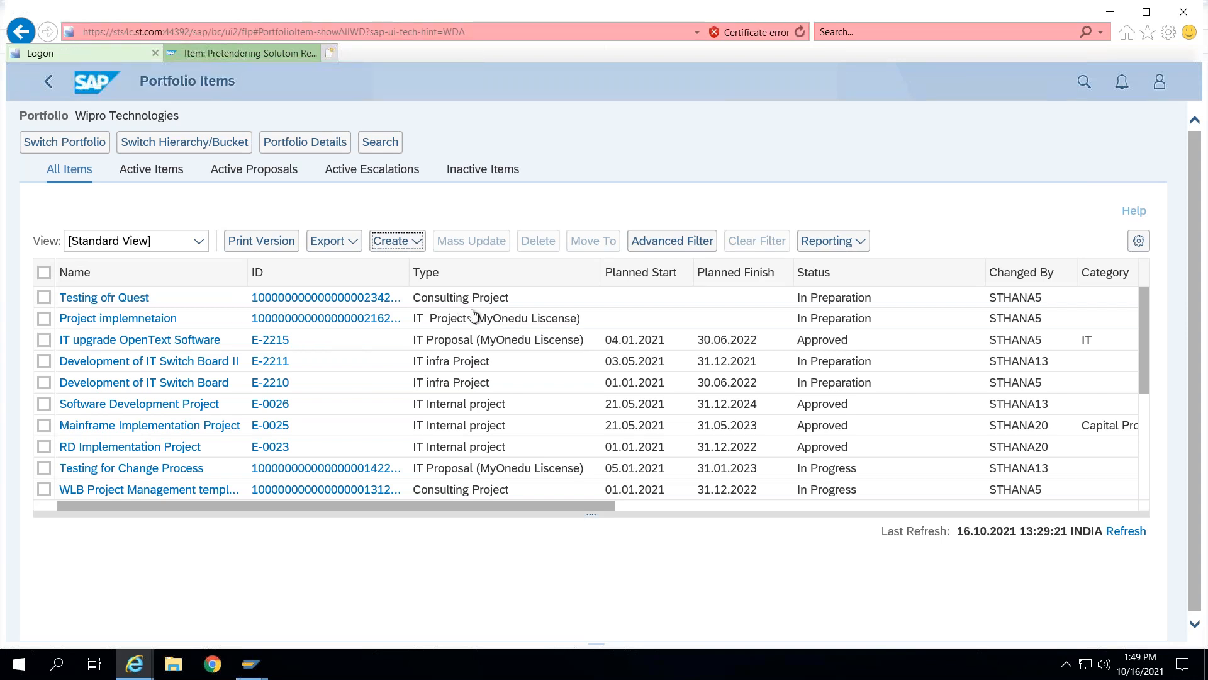
click(159, 178)
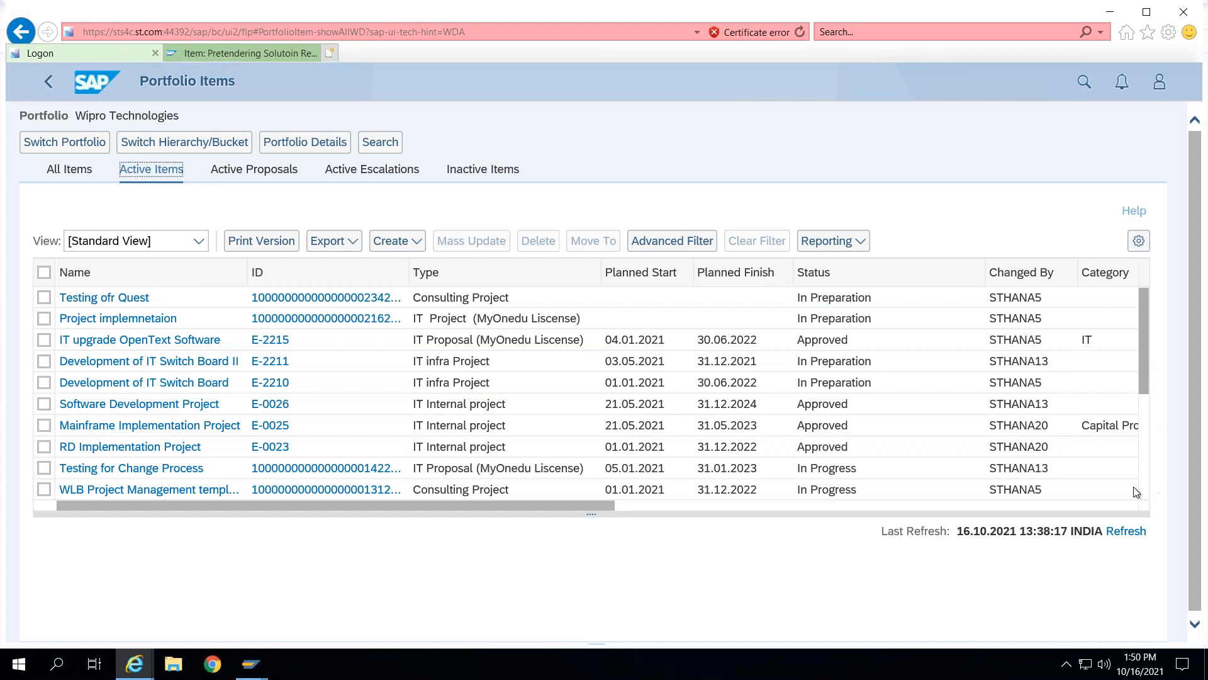
scroll(1121, 491, down, 5)
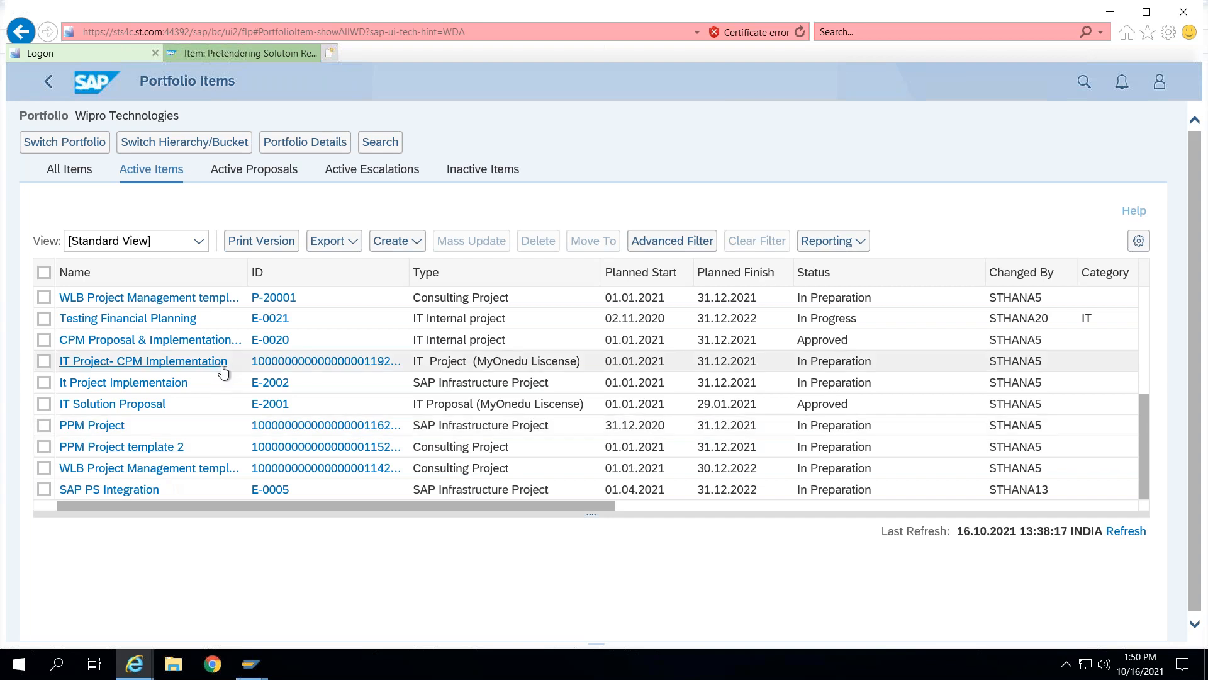
scroll(223, 371, up, 5)
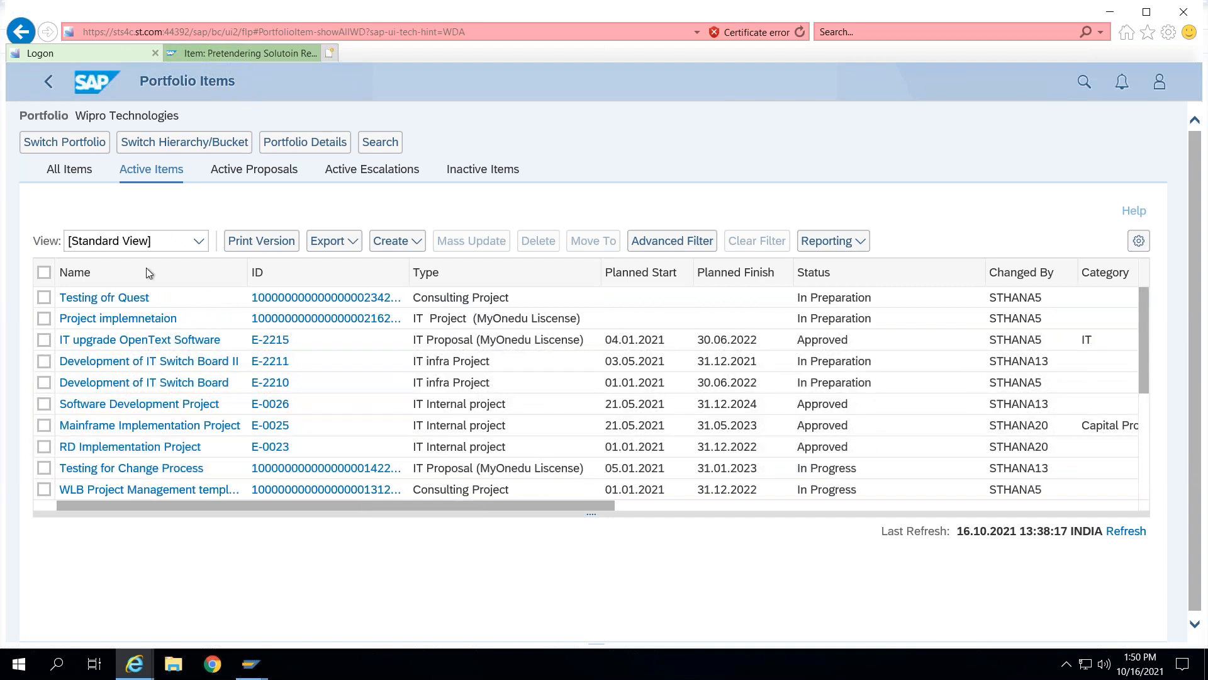
click(65, 171)
click(243, 58)
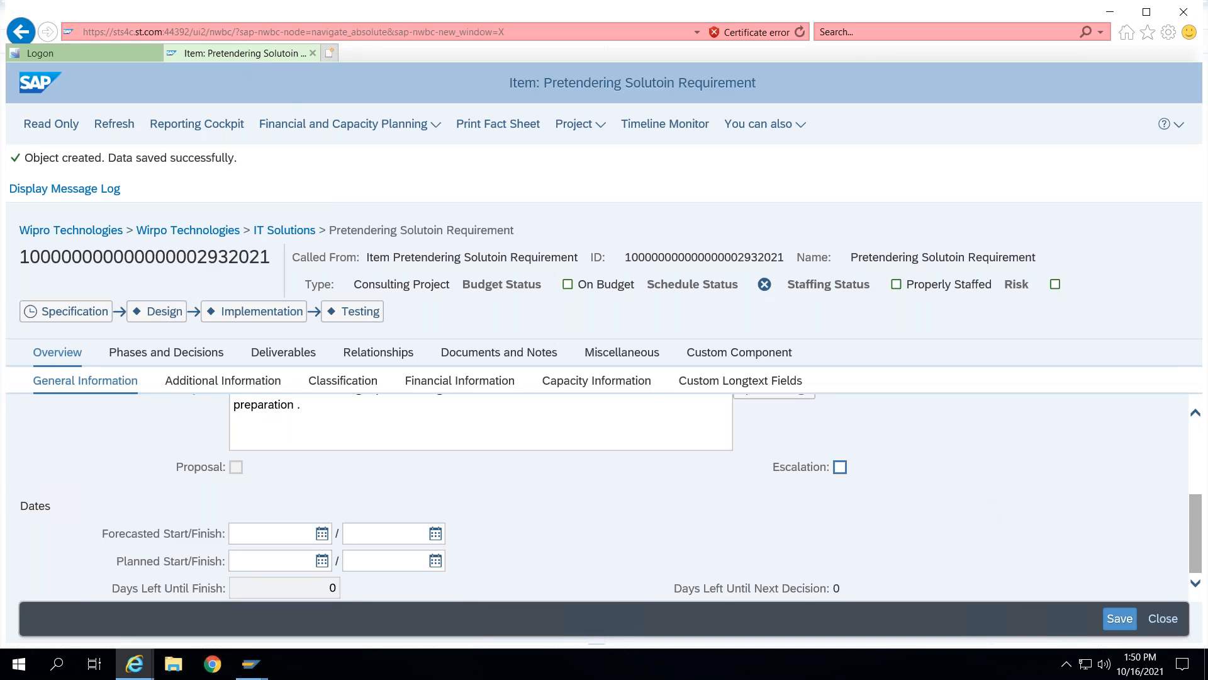
- Mark the item for escalation and save it
click(840, 467)
click(1121, 619)
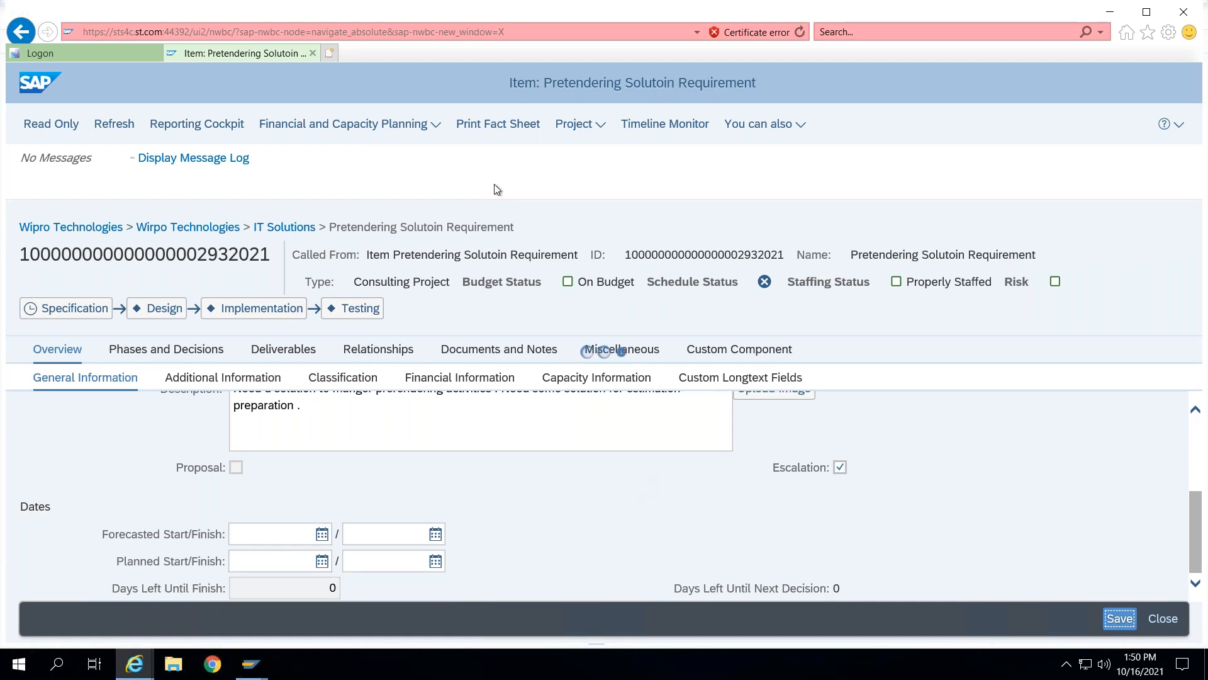
- Check the Active Escalations and Active Proposals lists of portfolio items, then return to the item
click(94, 57)
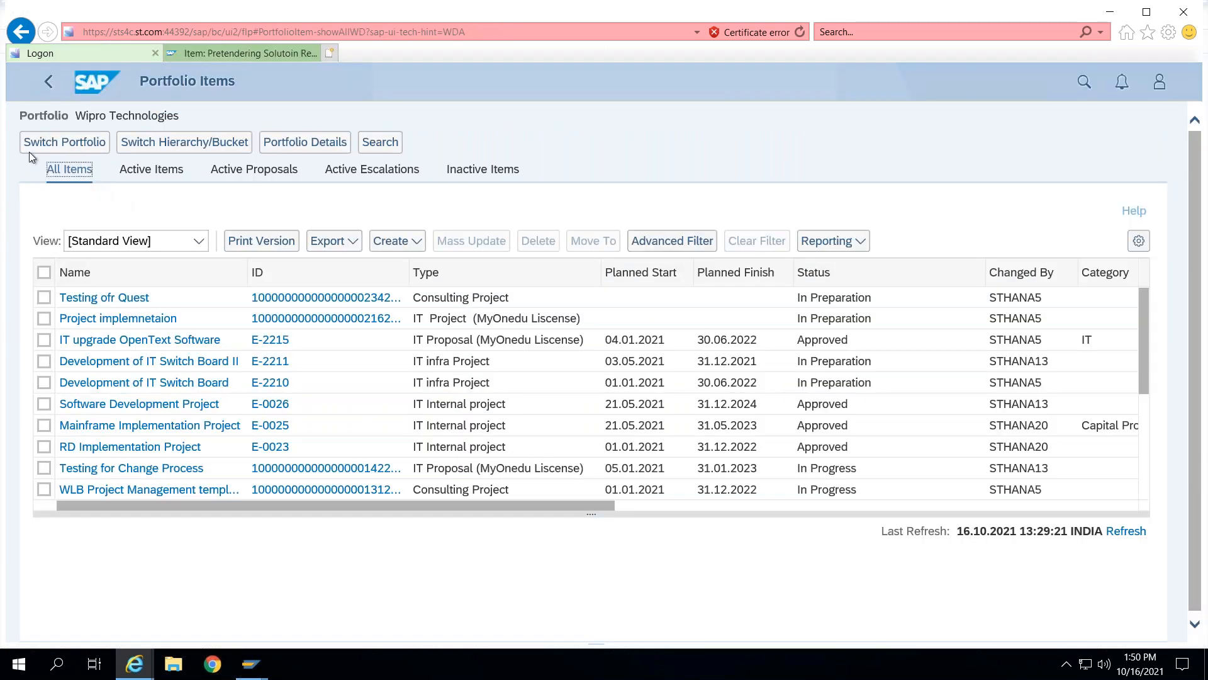
click(350, 170)
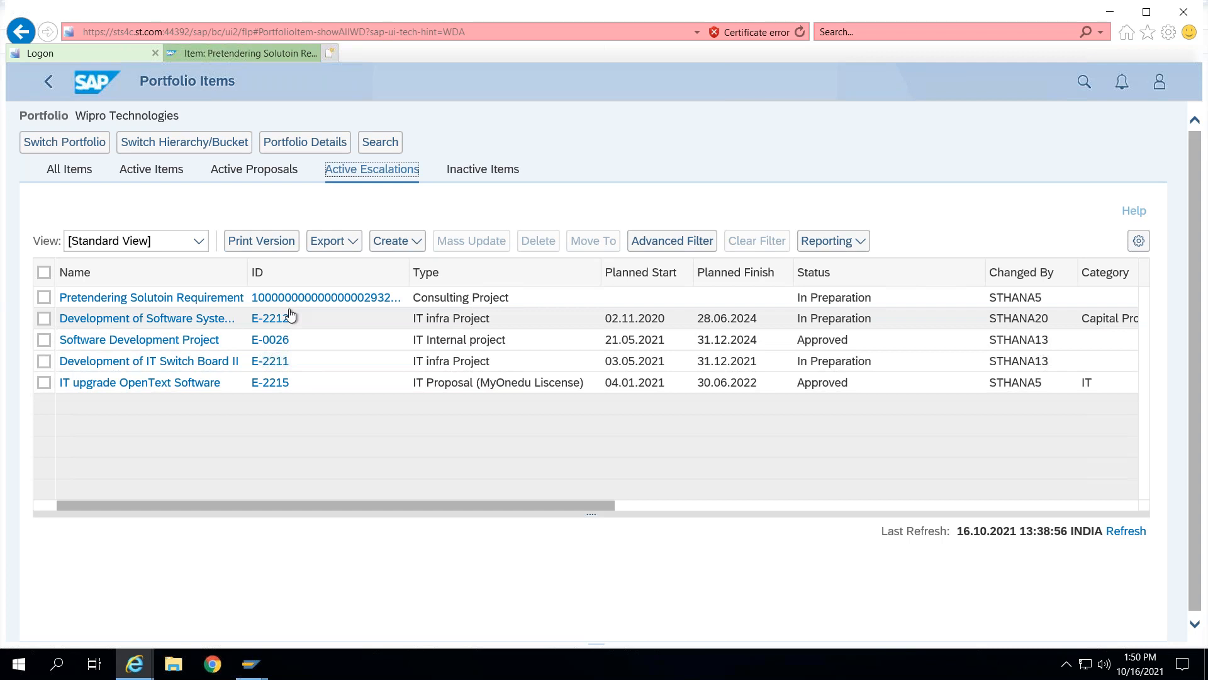
click(221, 173)
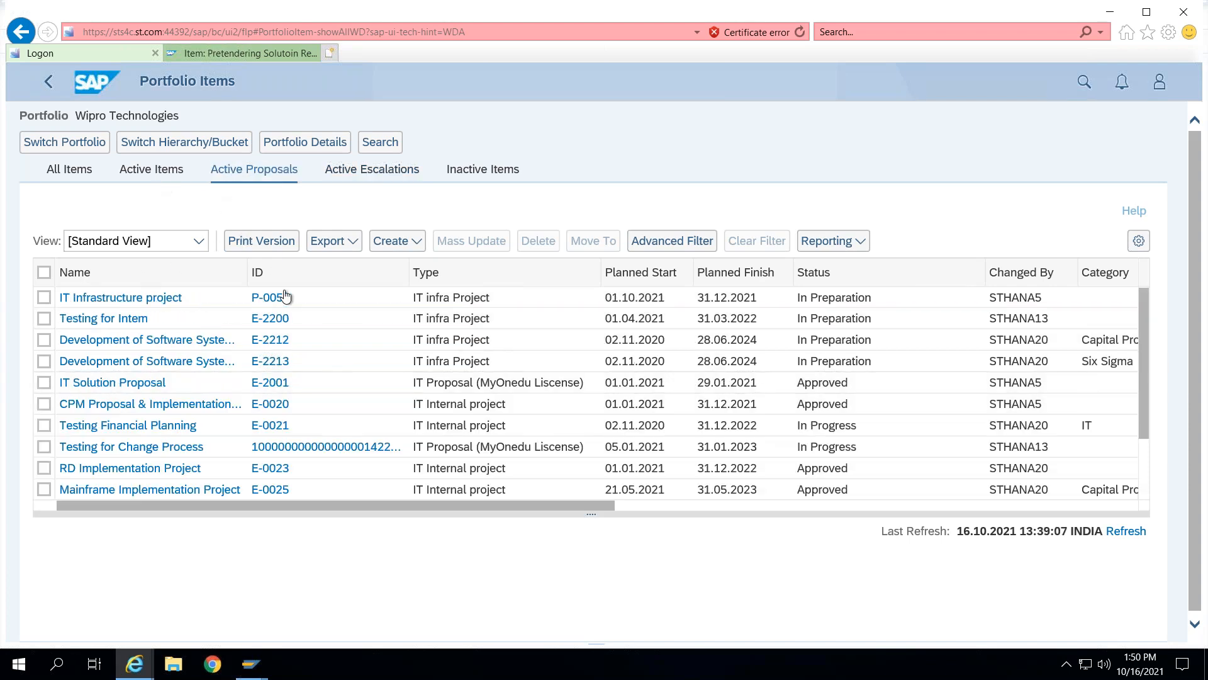
click(236, 54)
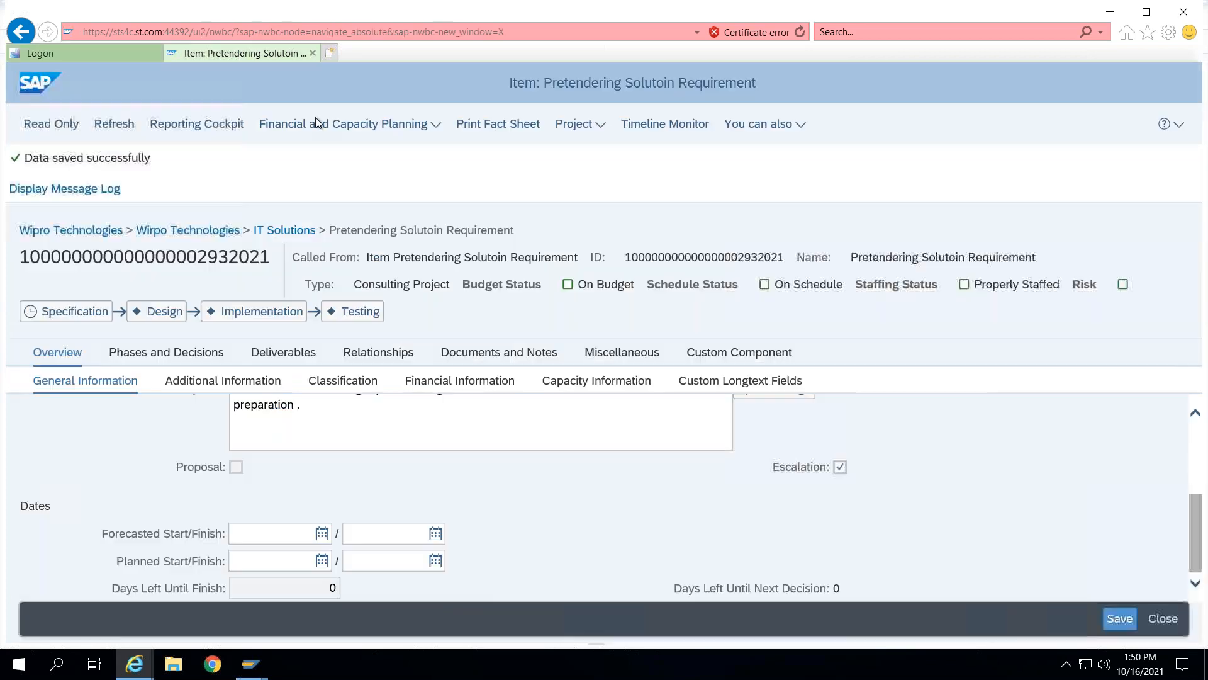
- Clear the Escalation flag and review the item's Additional Information section
click(840, 468)
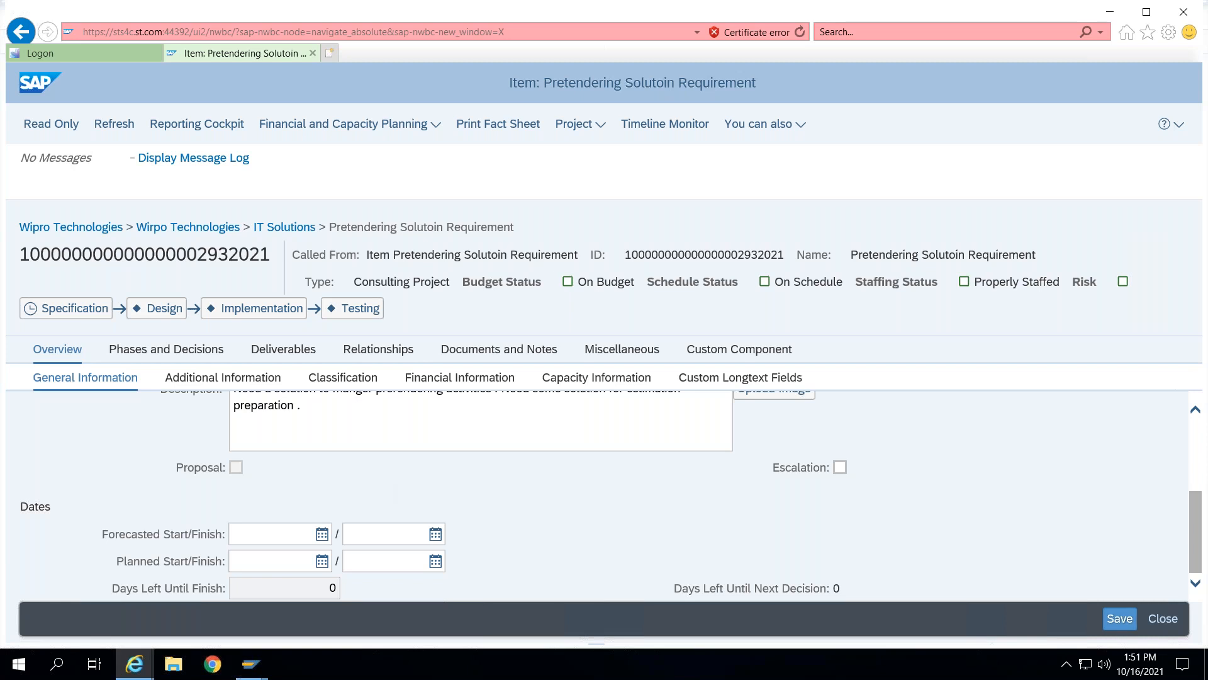
click(189, 382)
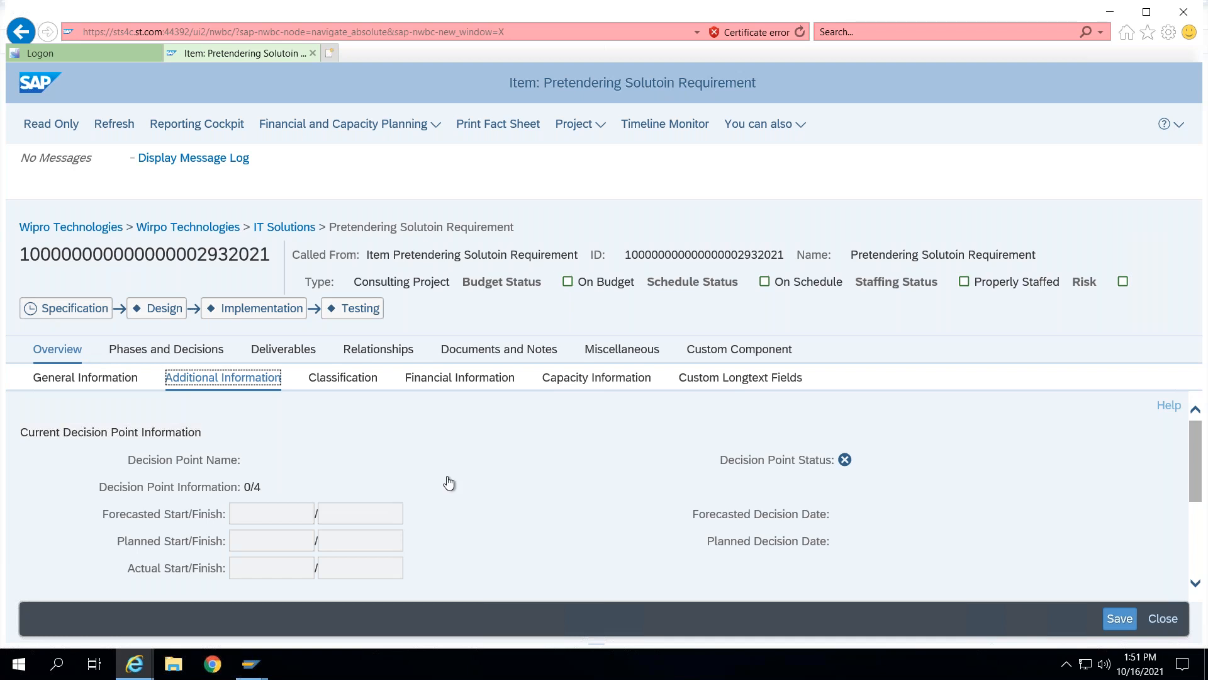
scroll(421, 512, down, 3)
scroll(408, 527, down, 3)
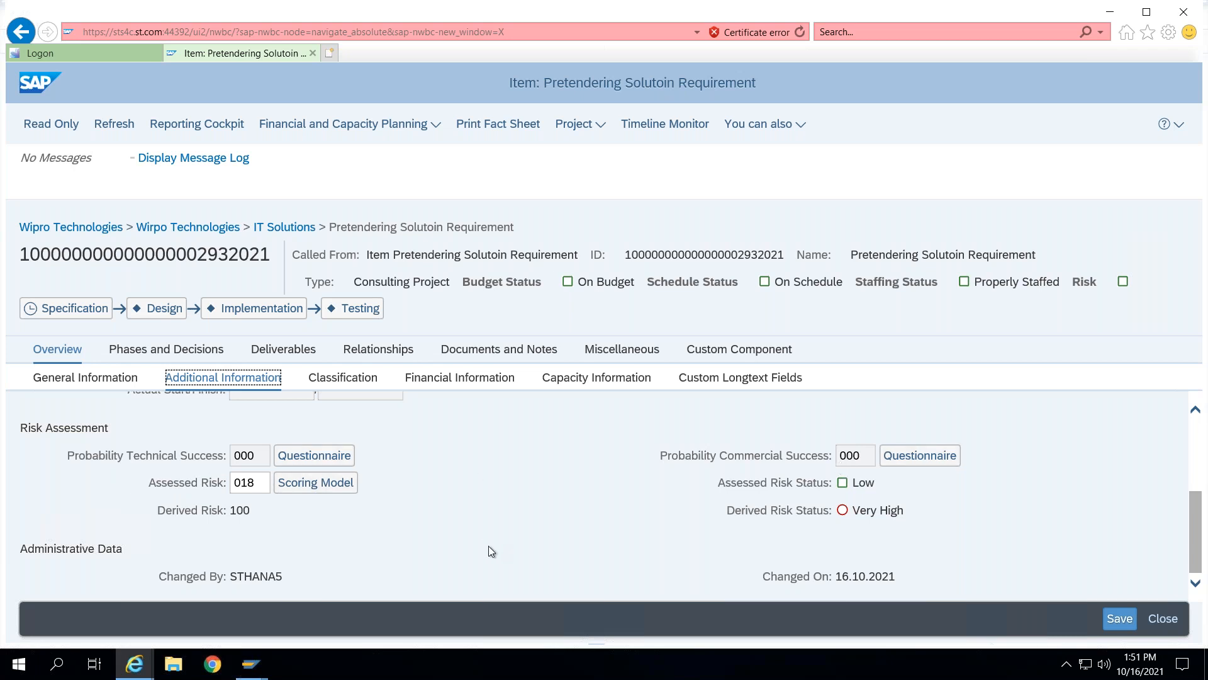
- Set the classification category to IT, subcategory to Software Req., and technology type to Enterprise Software
click(356, 380)
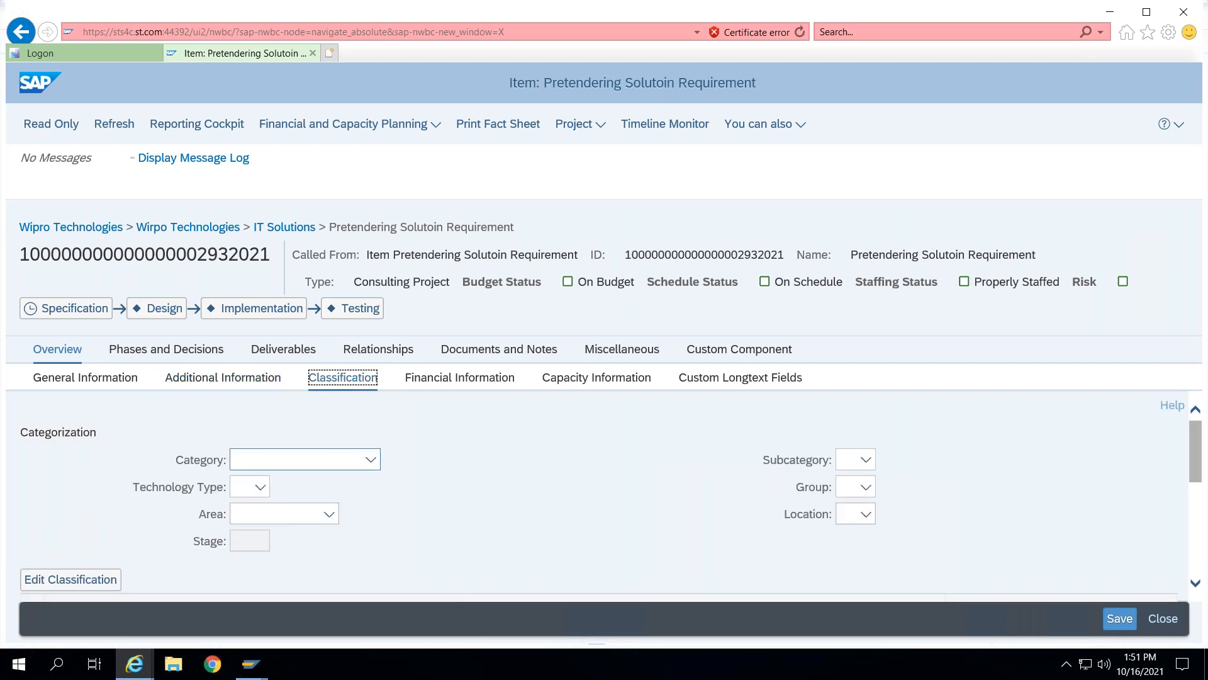
click(379, 461)
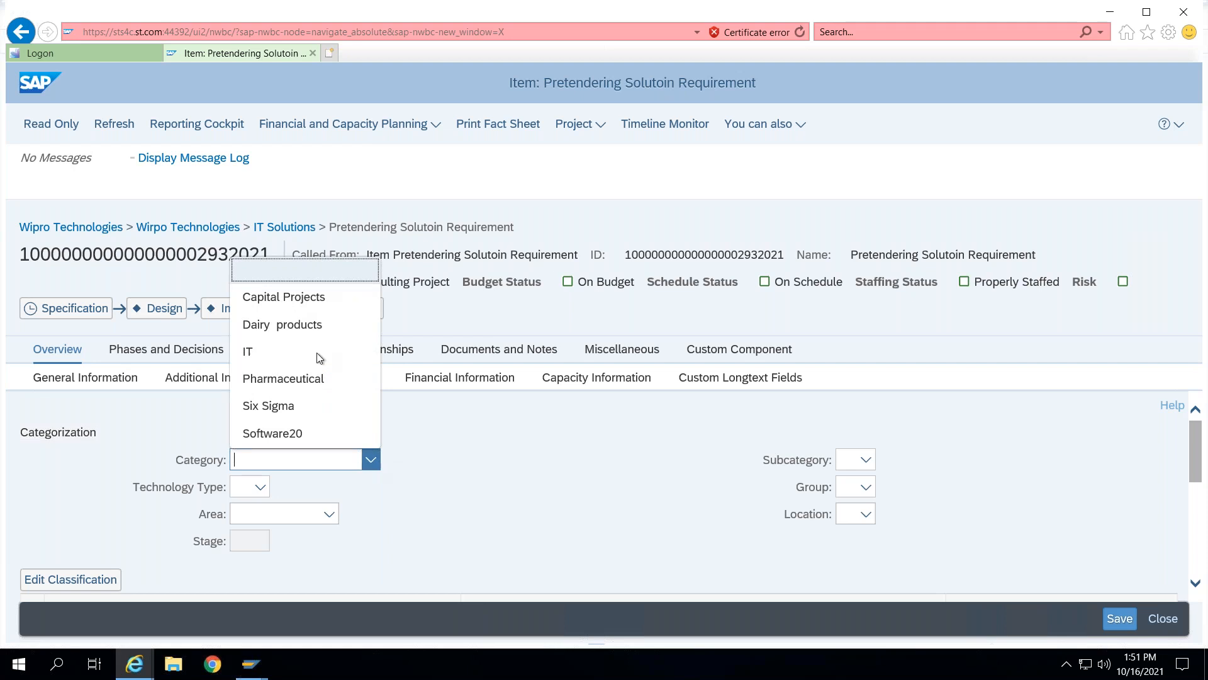
click(293, 350)
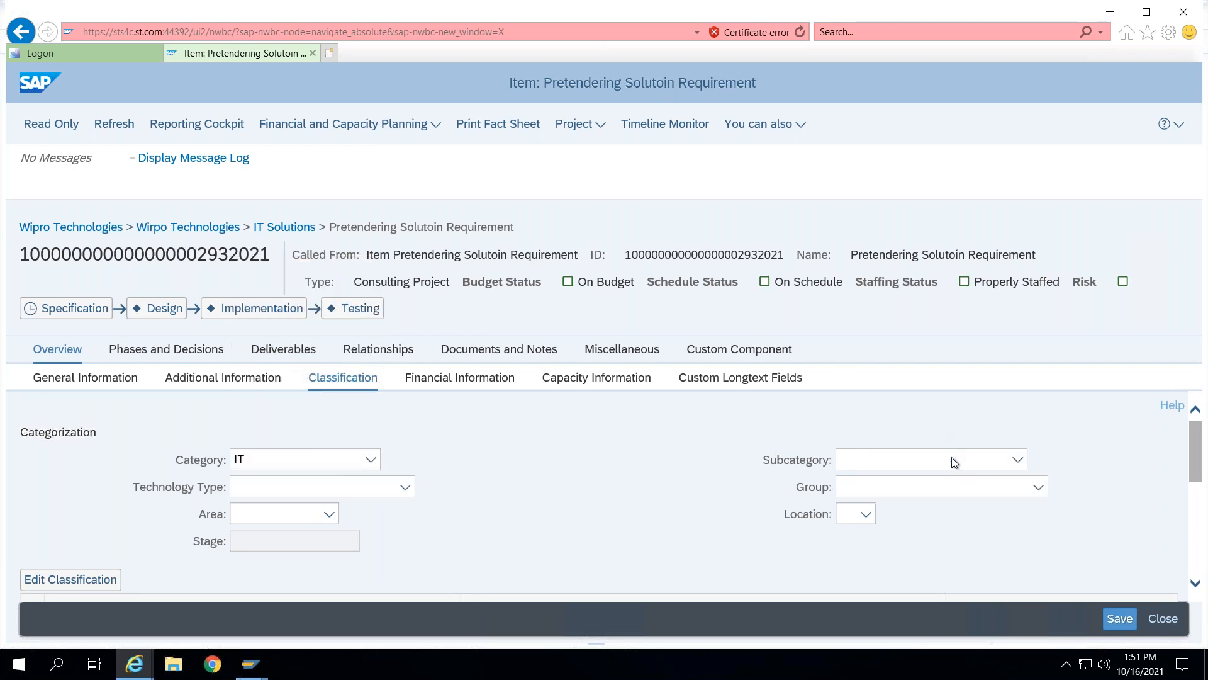
click(951, 459)
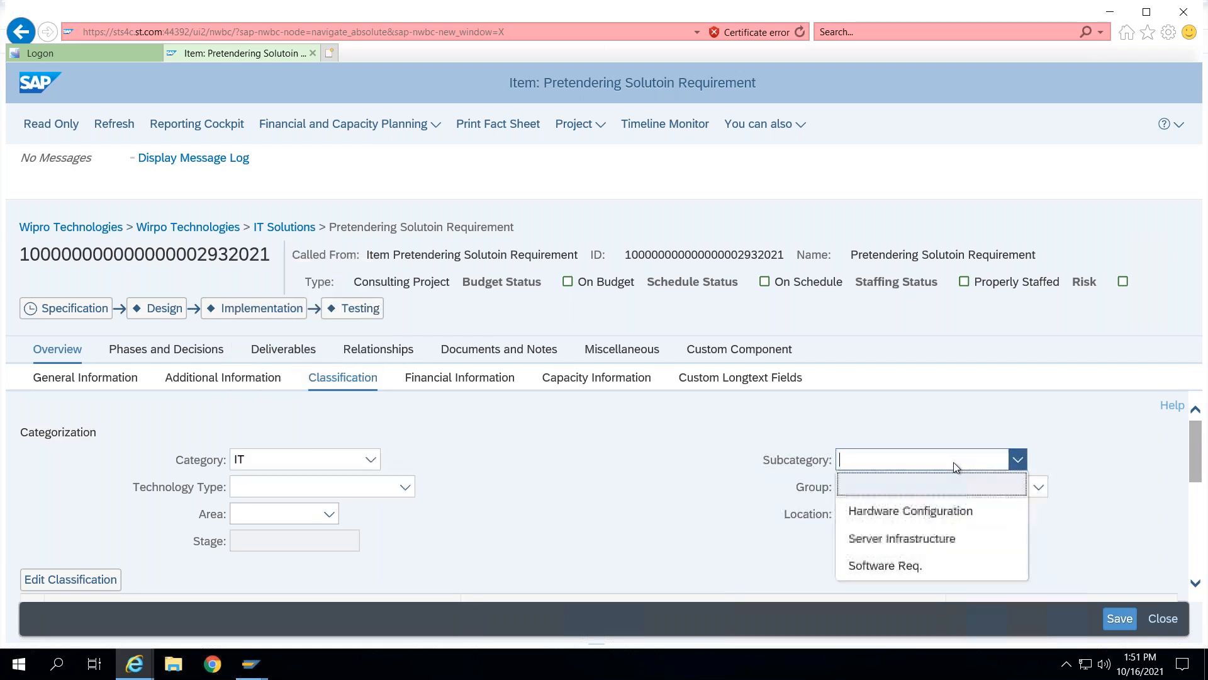
click(905, 567)
click(405, 487)
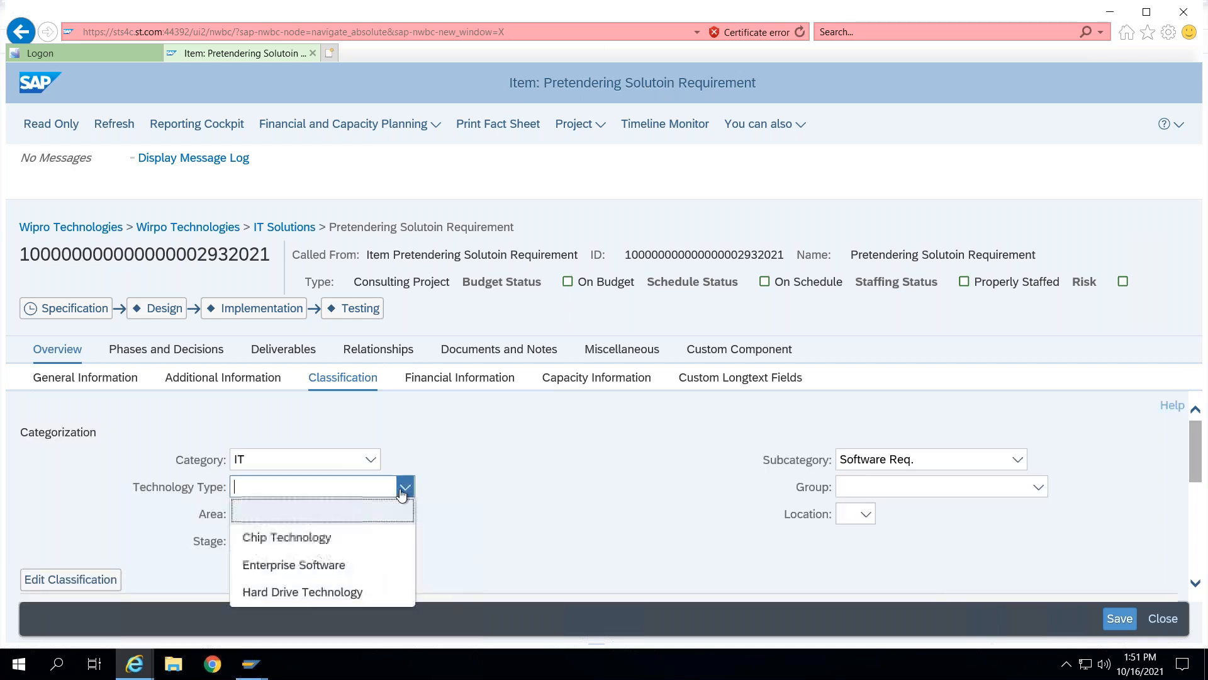
click(306, 565)
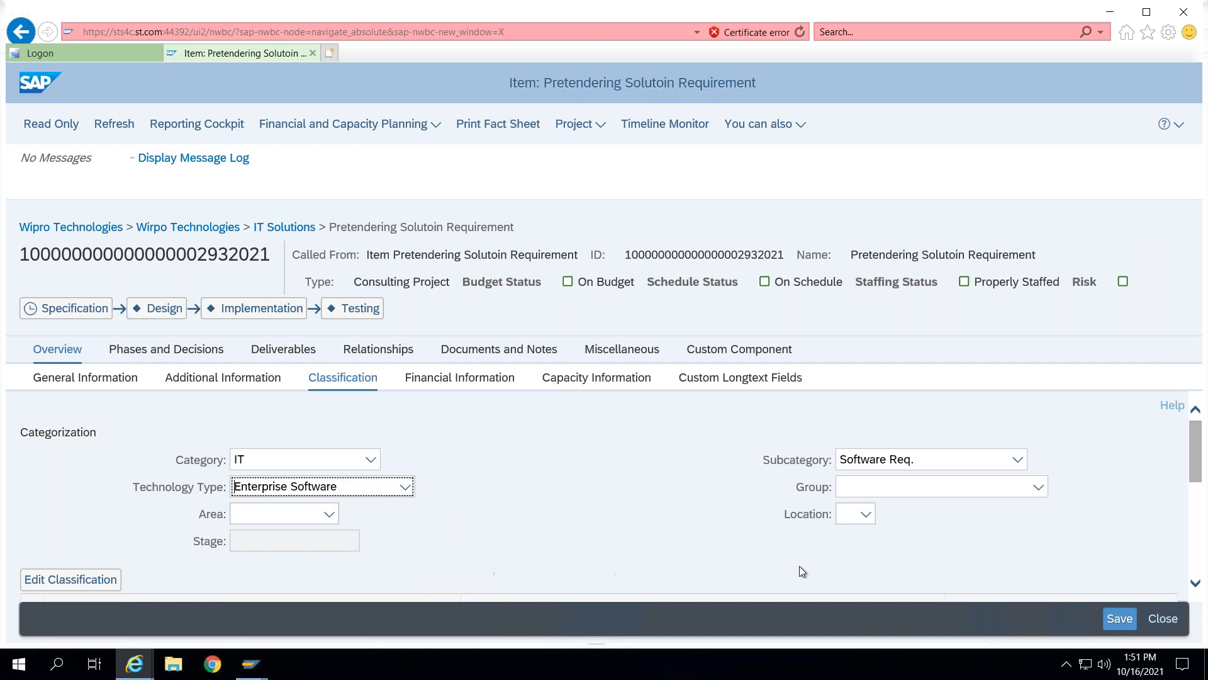
- Set the classification group to Capacity Management Projects, and both area and location to India
click(1032, 488)
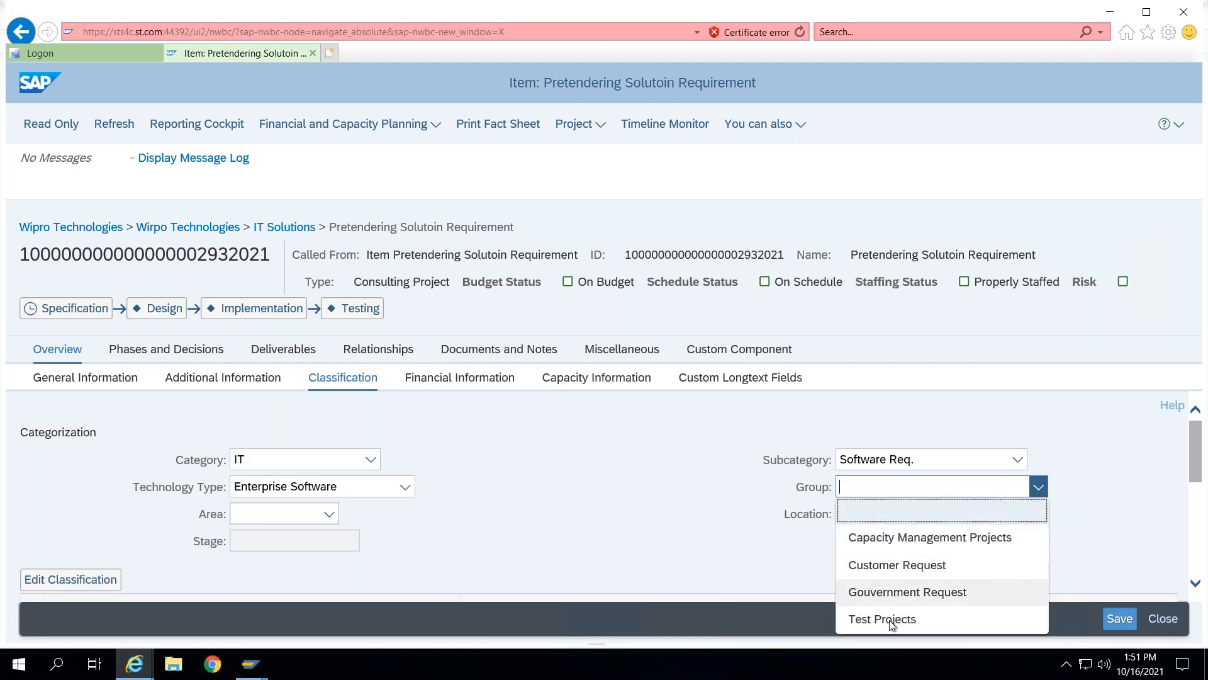
click(899, 541)
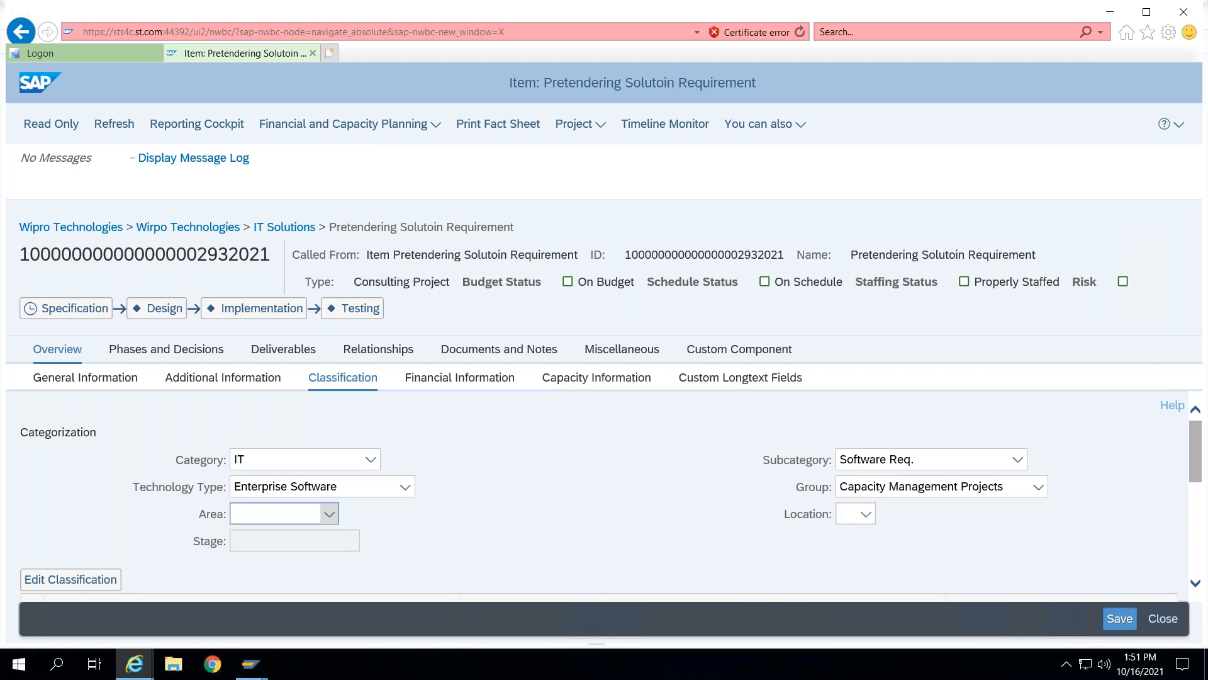
click(328, 513)
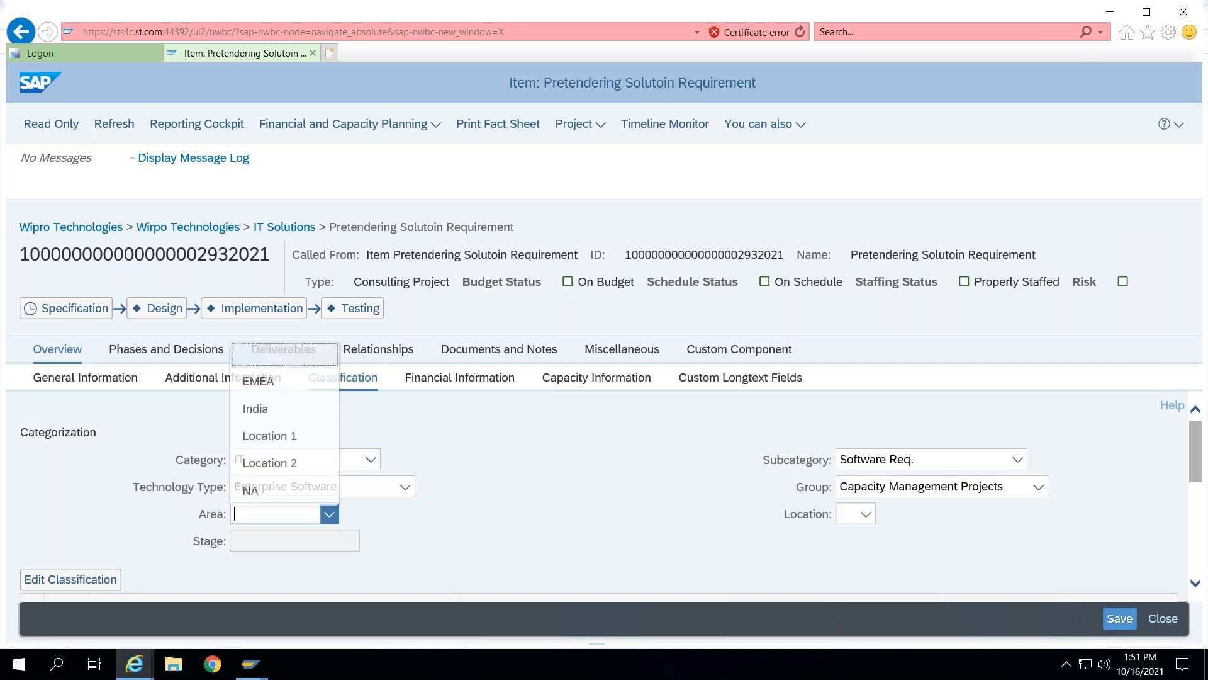
click(271, 404)
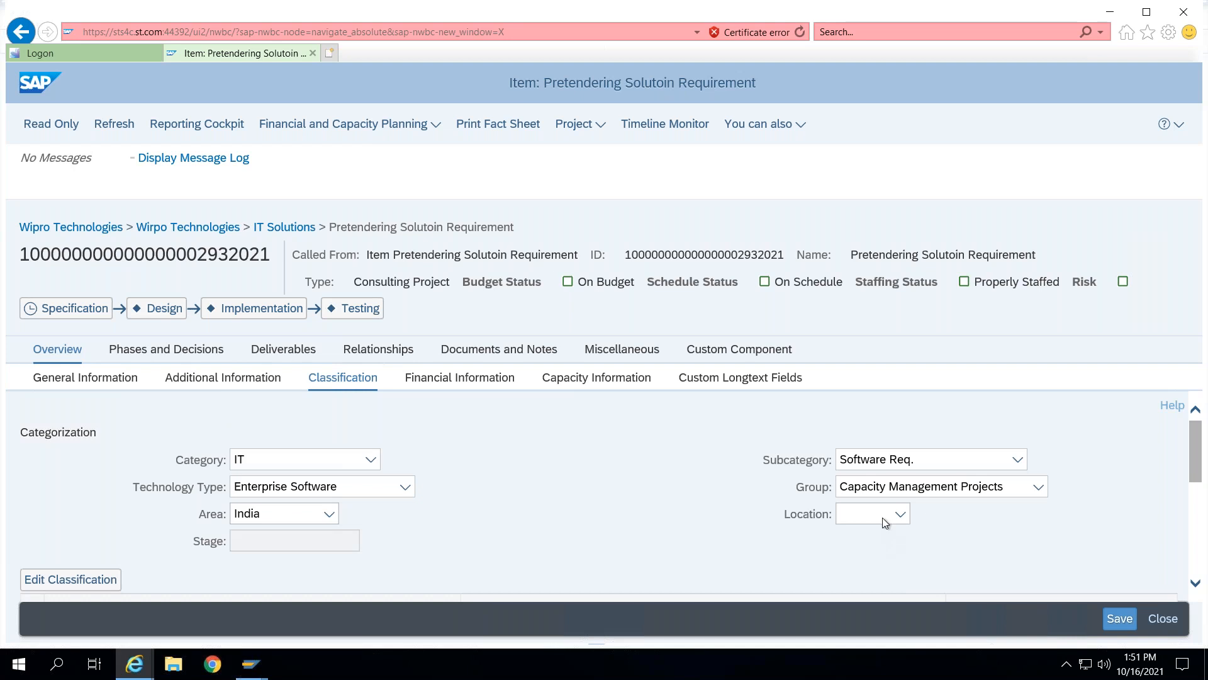
click(893, 520)
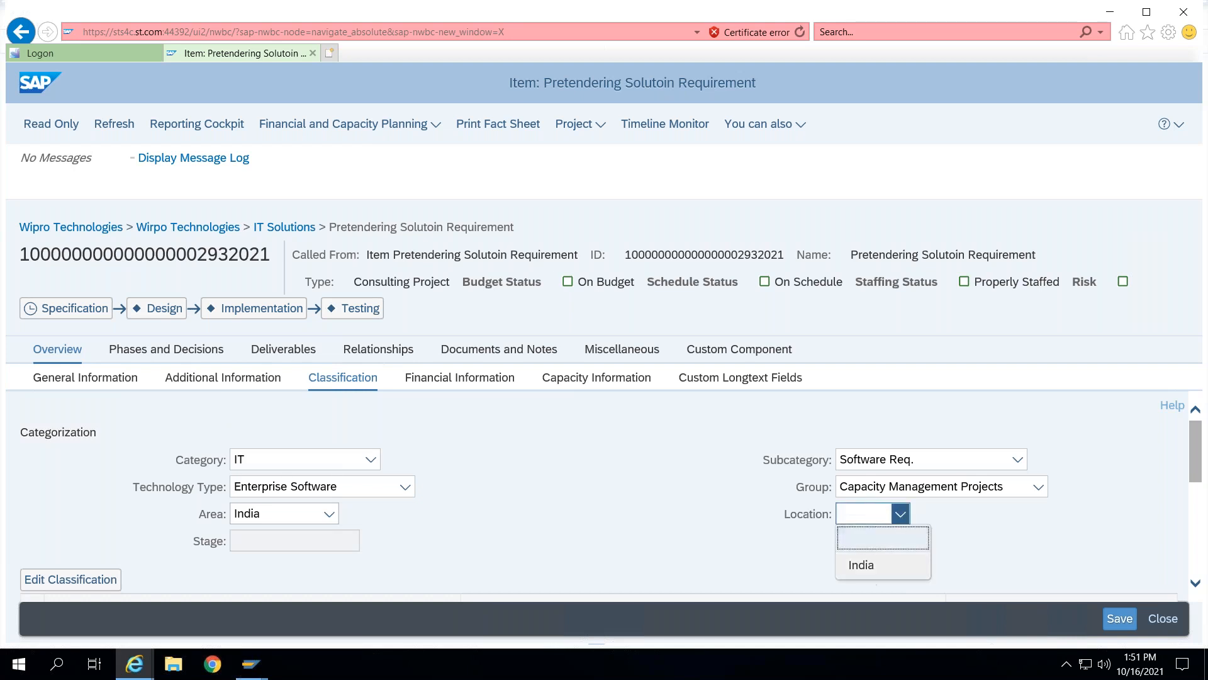
click(861, 565)
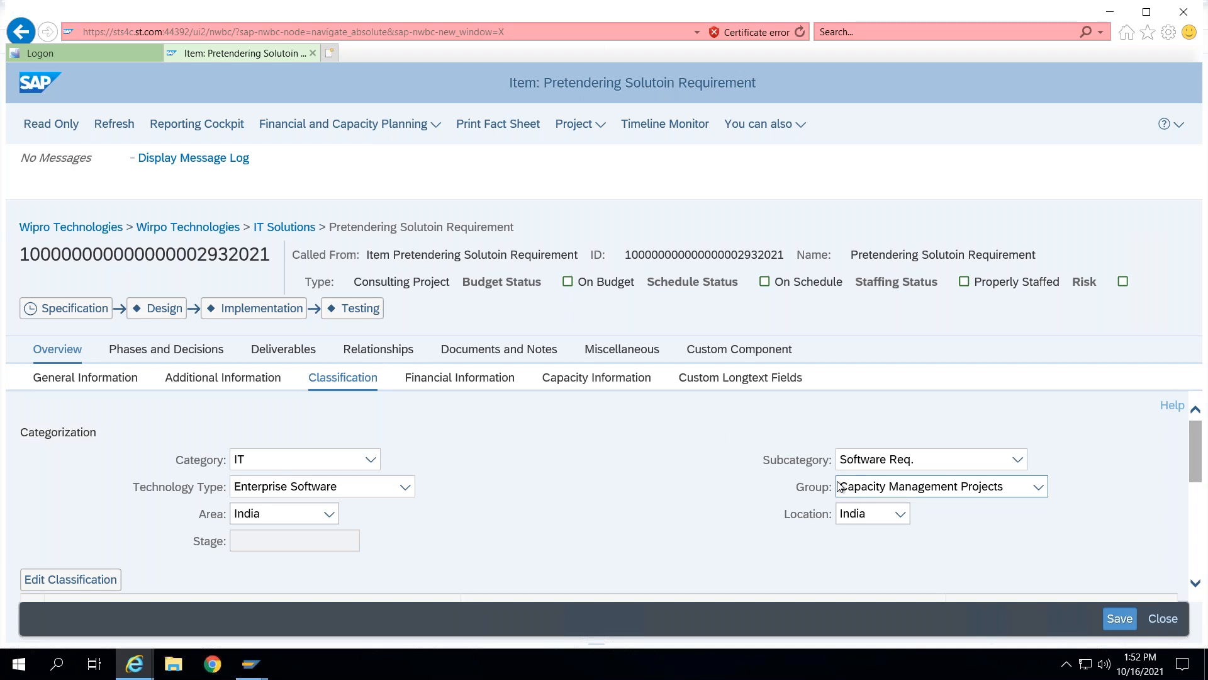
key(Tab)
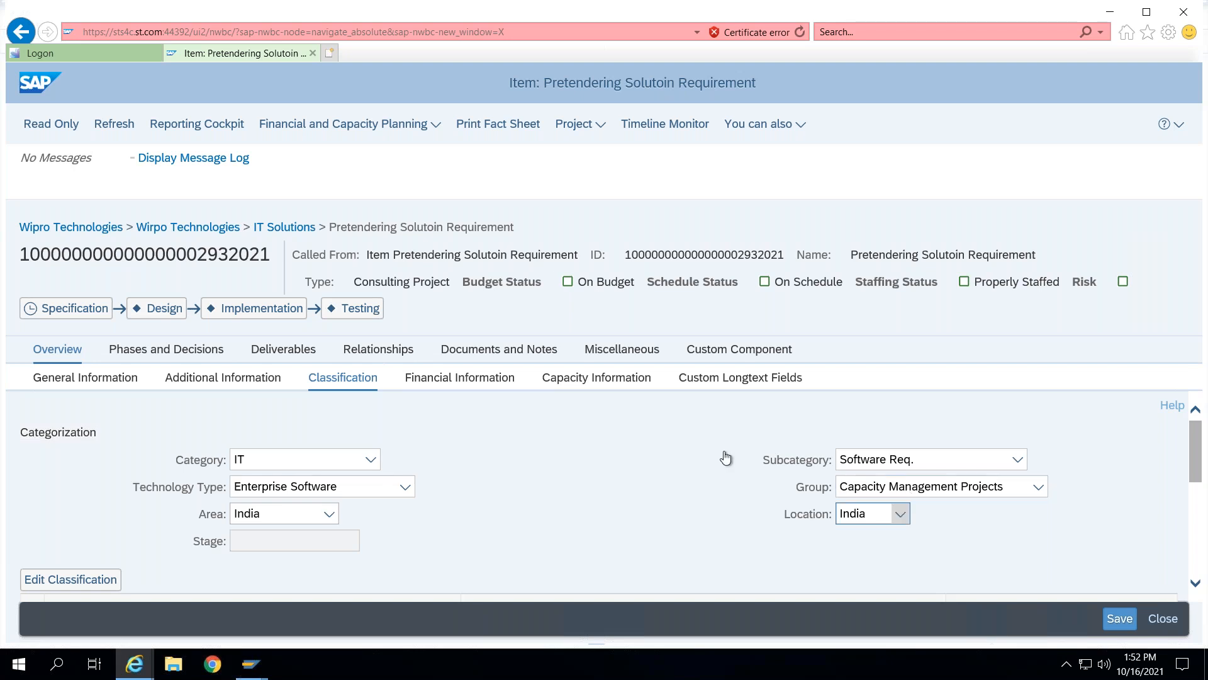
- Review the classification hierarchy list below the categorization fields
scroll(603, 445, down, 1)
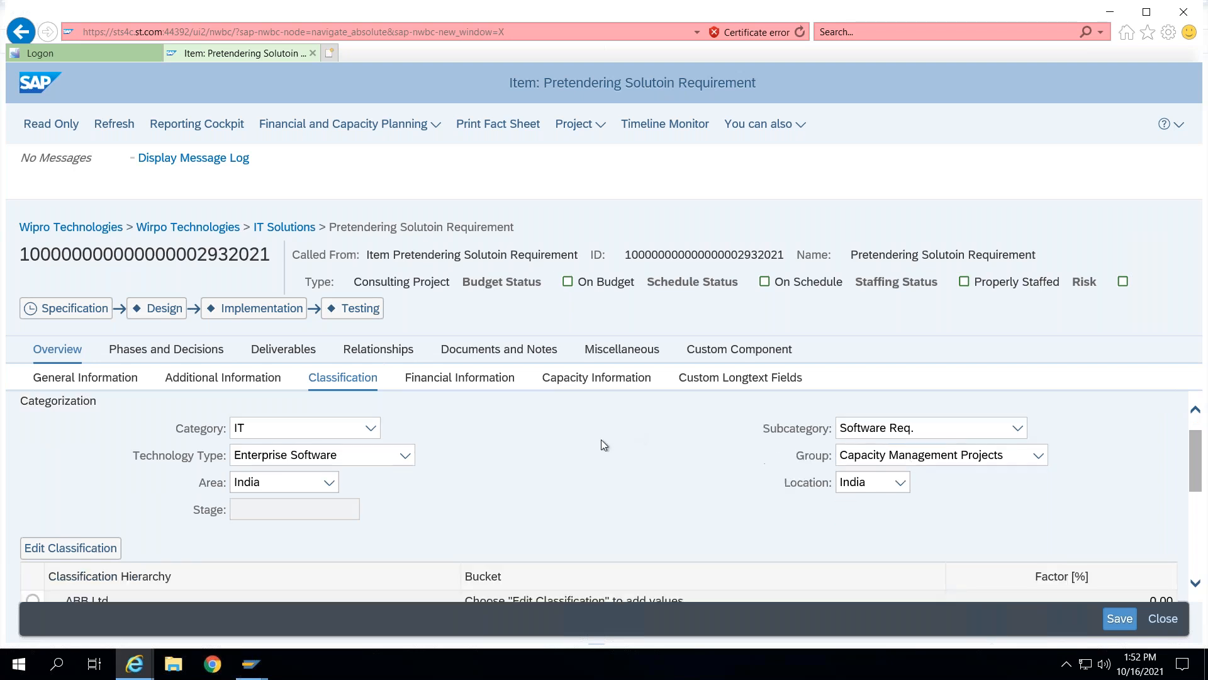
scroll(603, 445, down, 4)
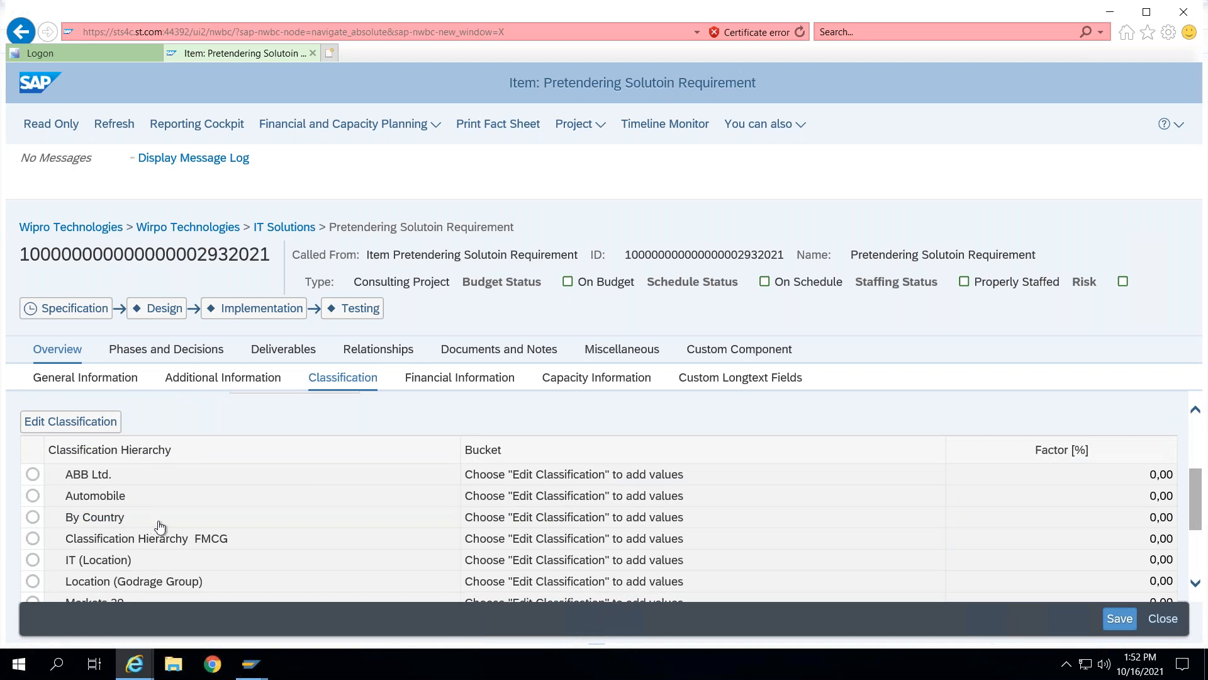
scroll(278, 485, down, 4)
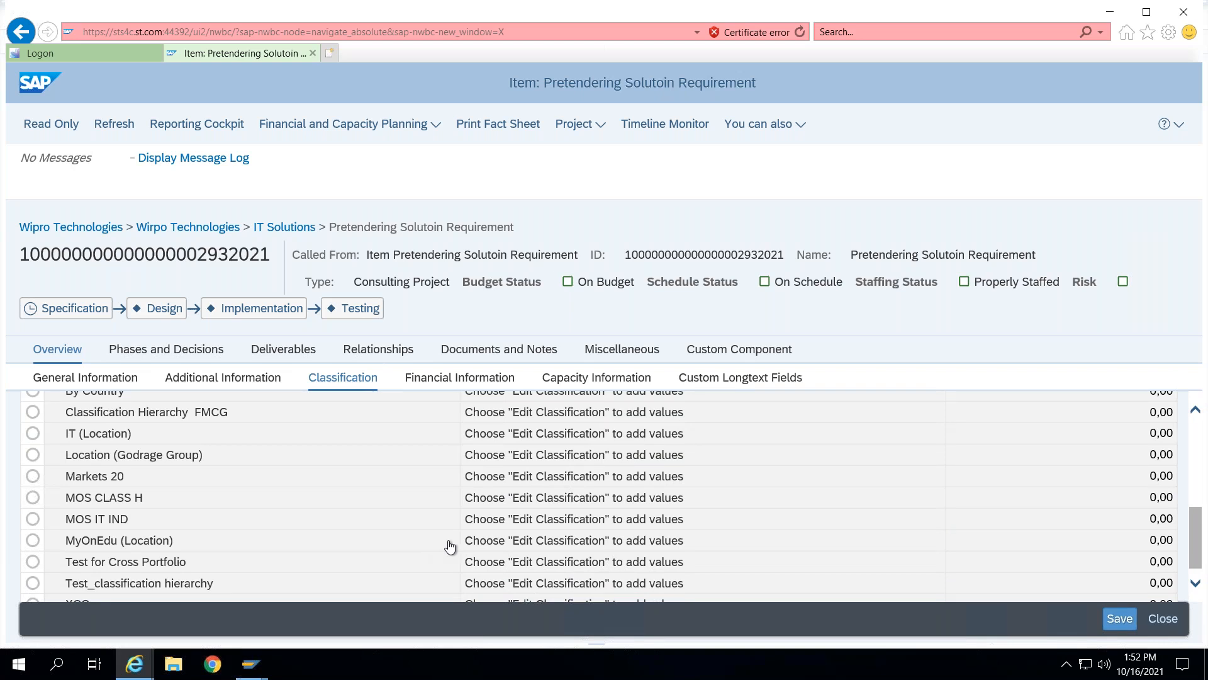
scroll(437, 504, up, 5)
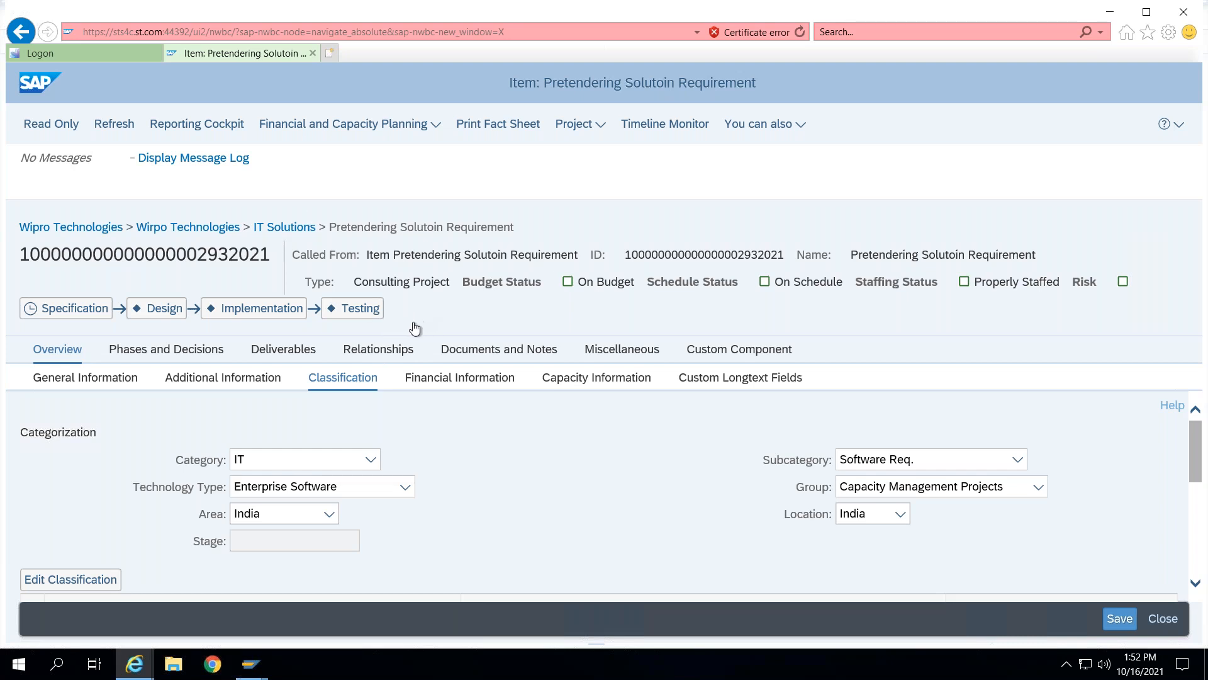
- Edit the classification, switch to the MyOnEdu (Location) hierarchy, and select the Asia and Europe buckets
click(65, 581)
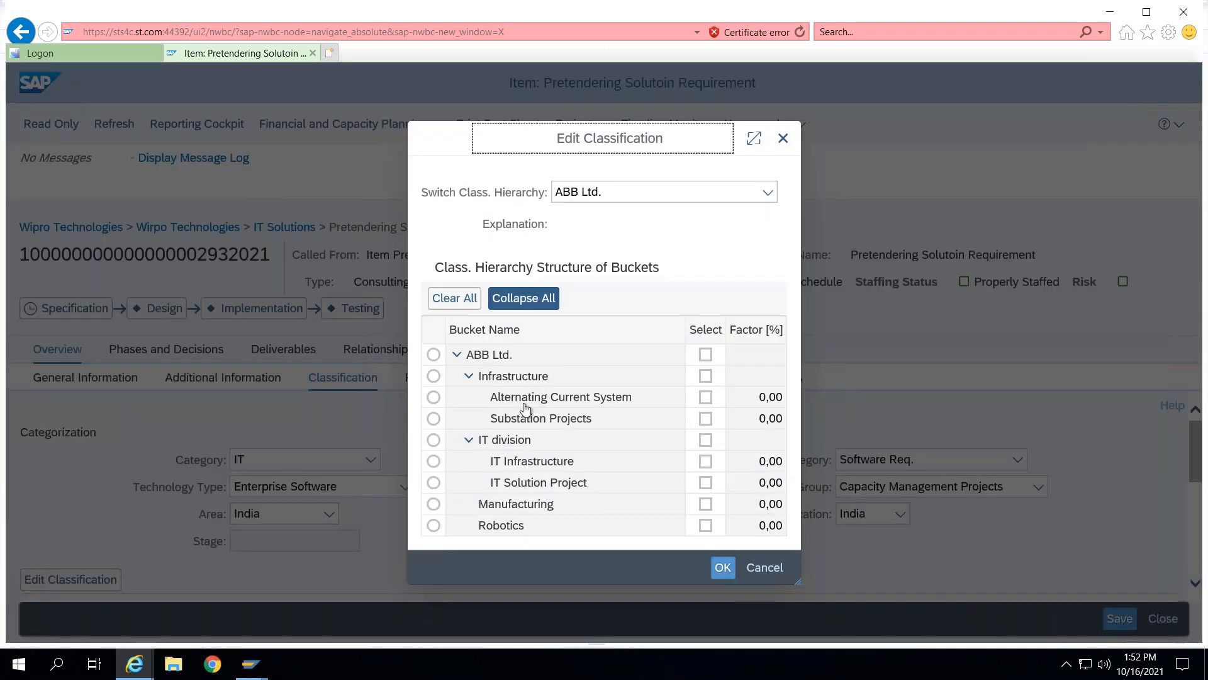
click(767, 192)
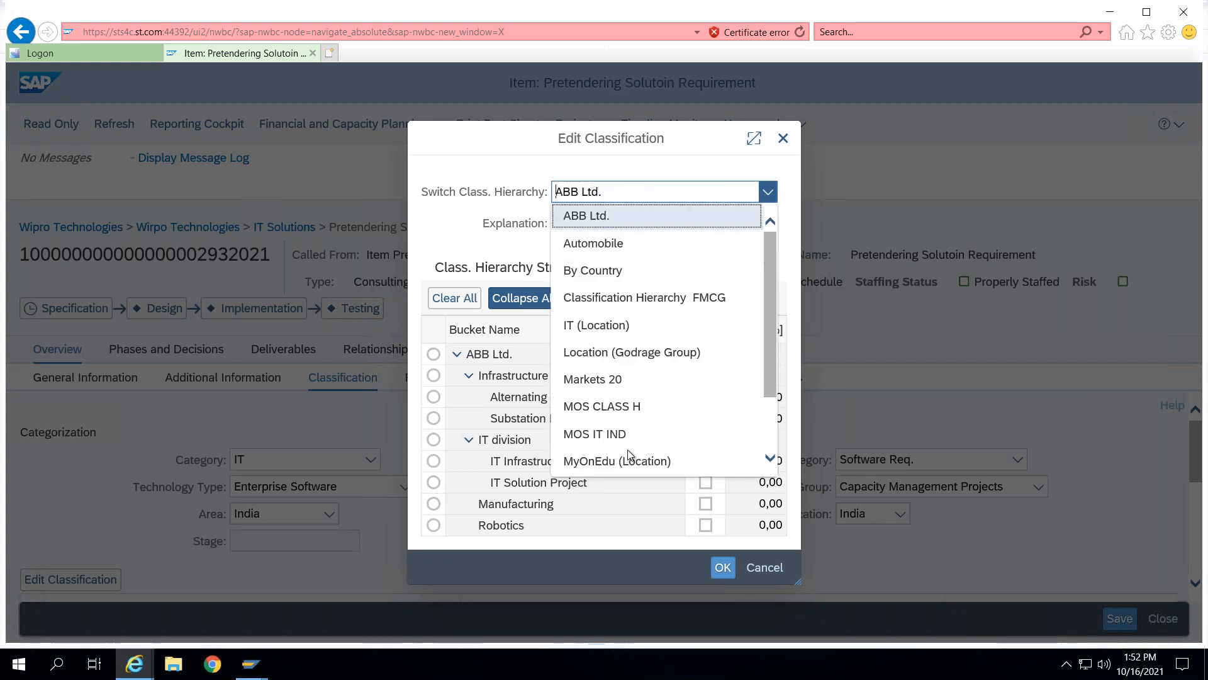
click(583, 463)
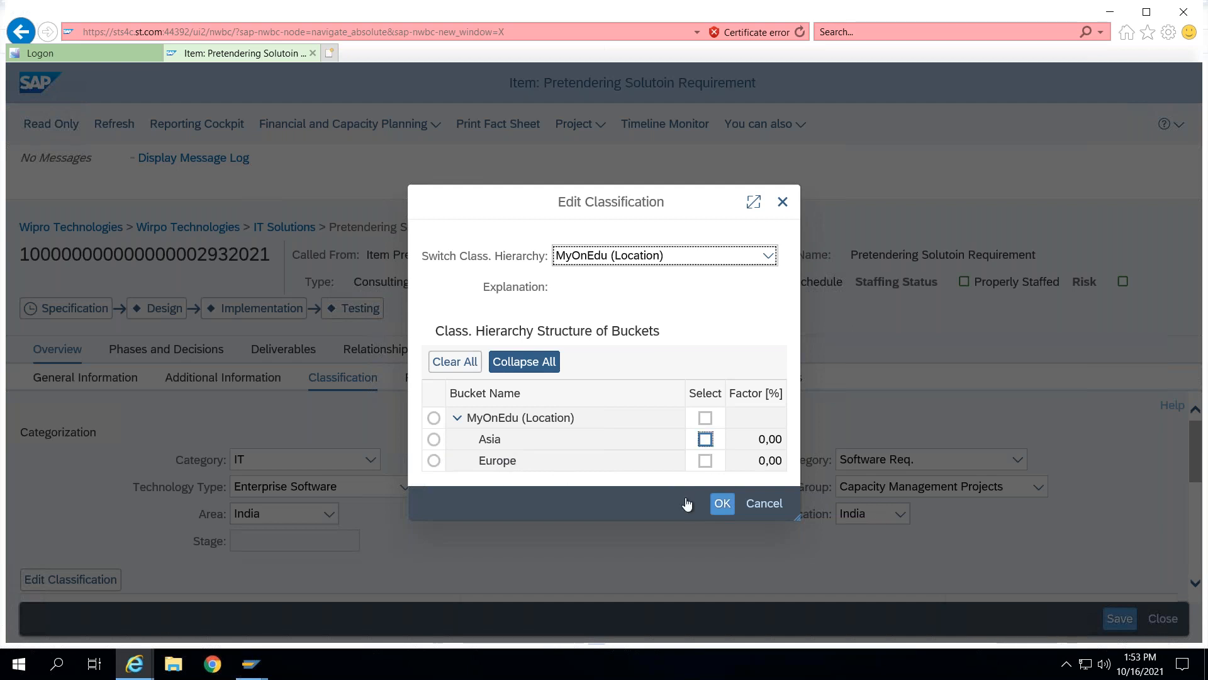
click(705, 439)
click(705, 460)
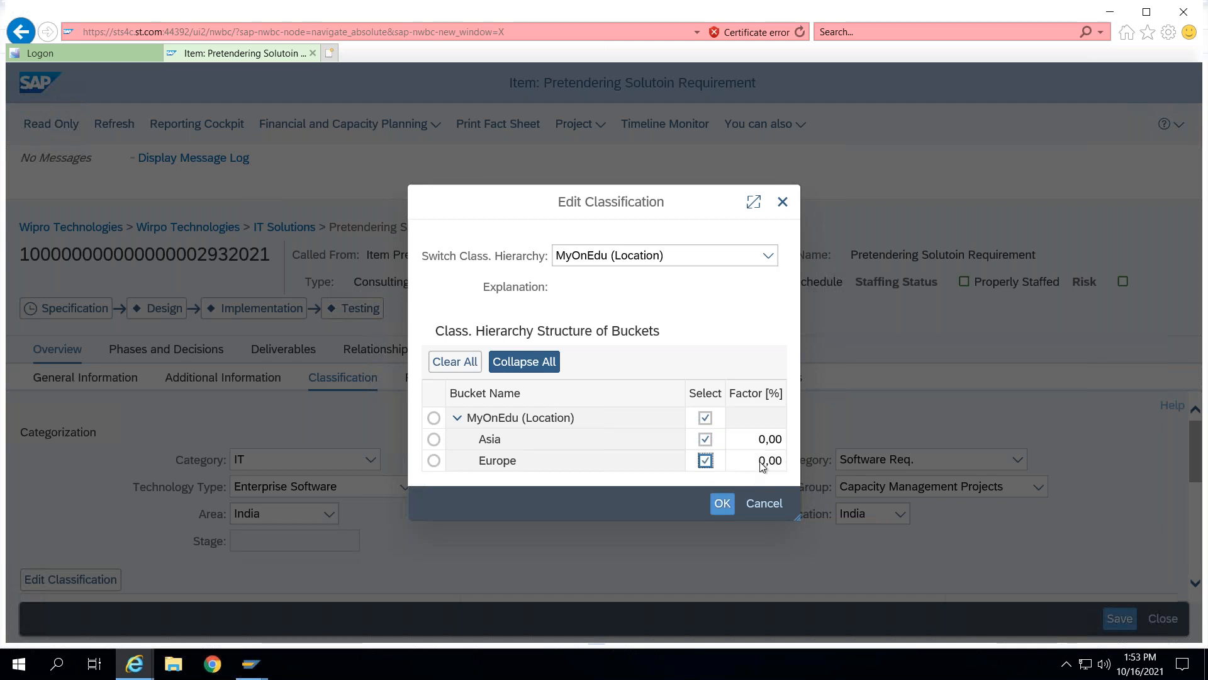
- Assign a factor of 40% to Asia and 60% to Europe and confirm the classification
click(765, 439)
drag(759, 440, 779, 470)
text(40)
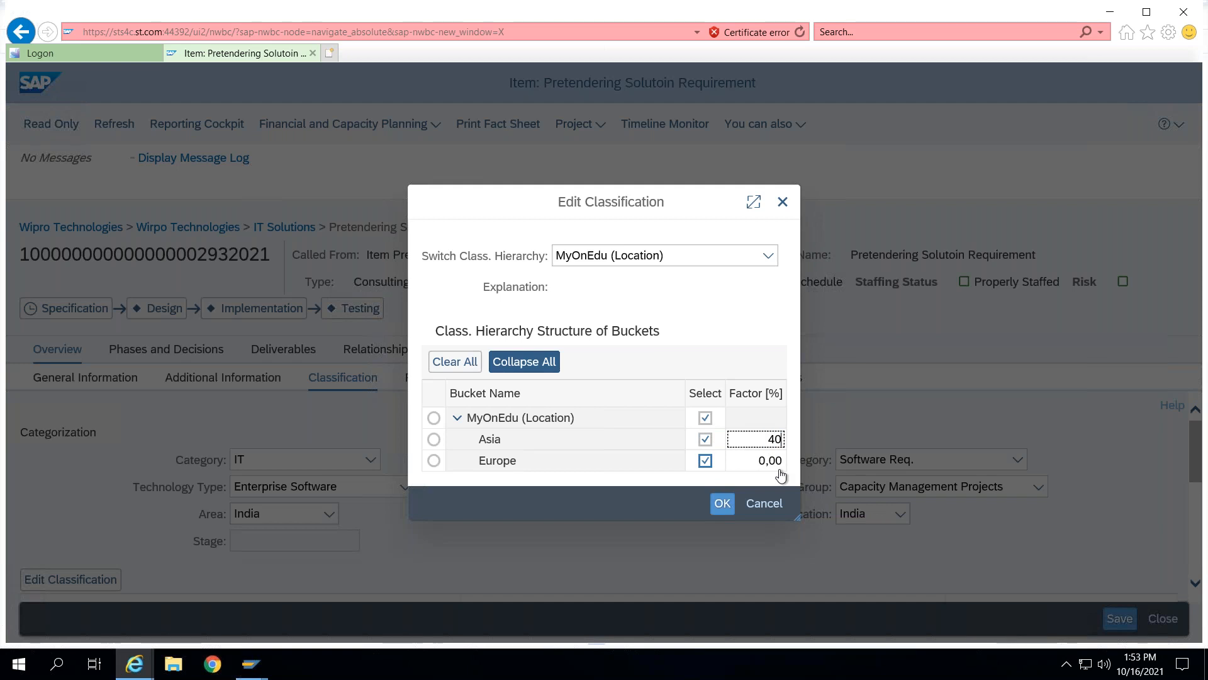
click(768, 466)
double_click(769, 467)
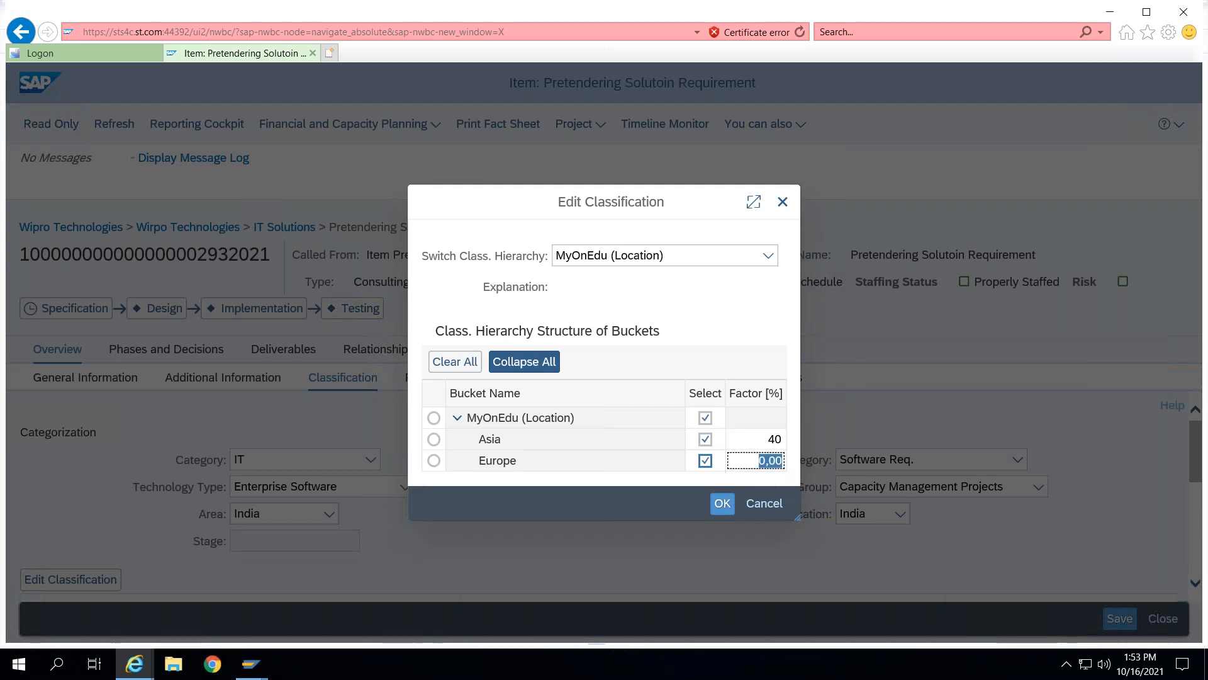
text(60)
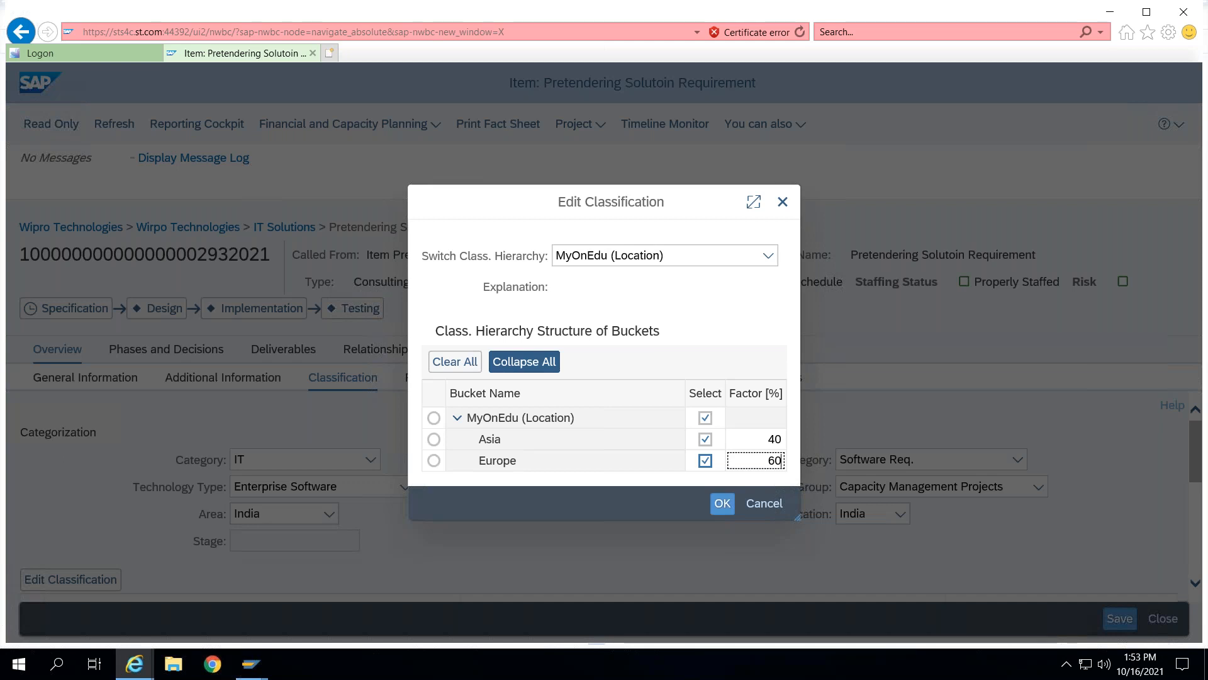
click(723, 502)
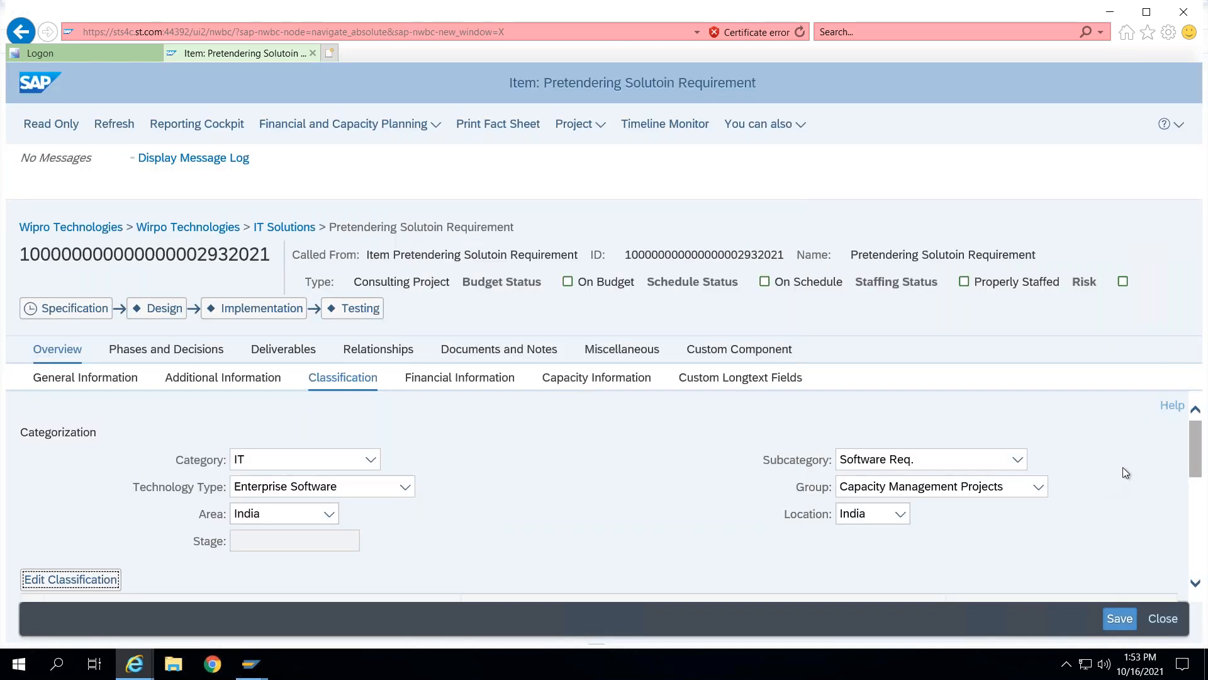
drag(1196, 458, 1203, 601)
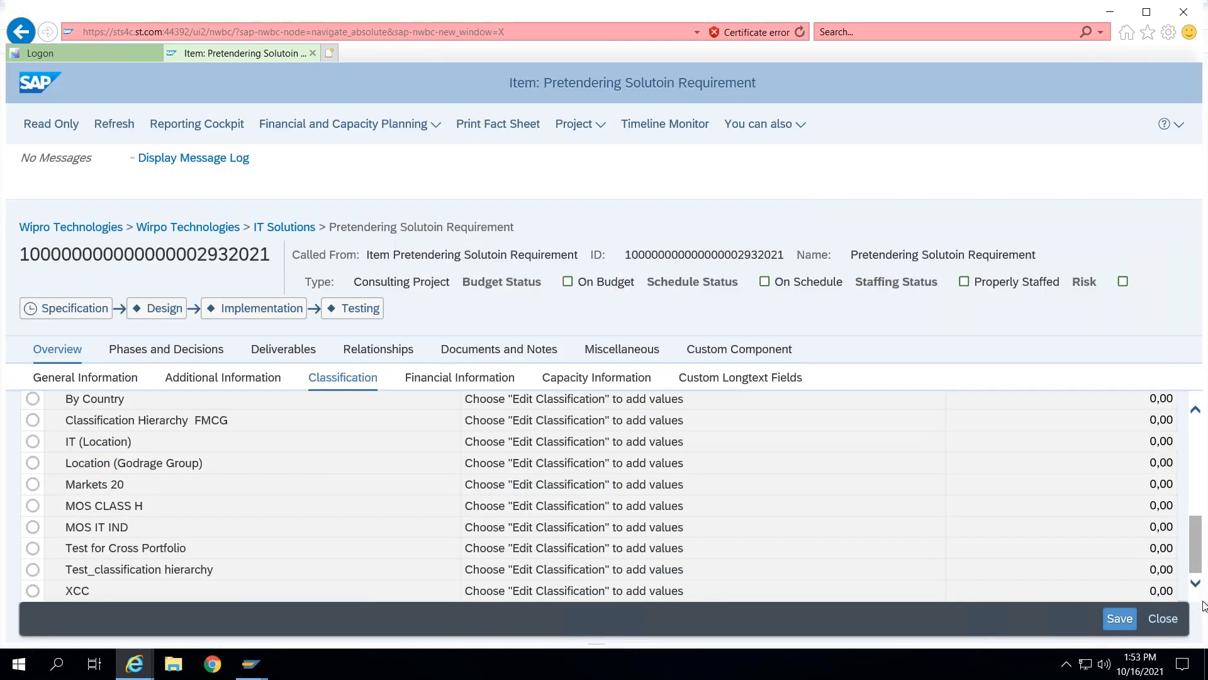
scroll(1201, 486, up, 5)
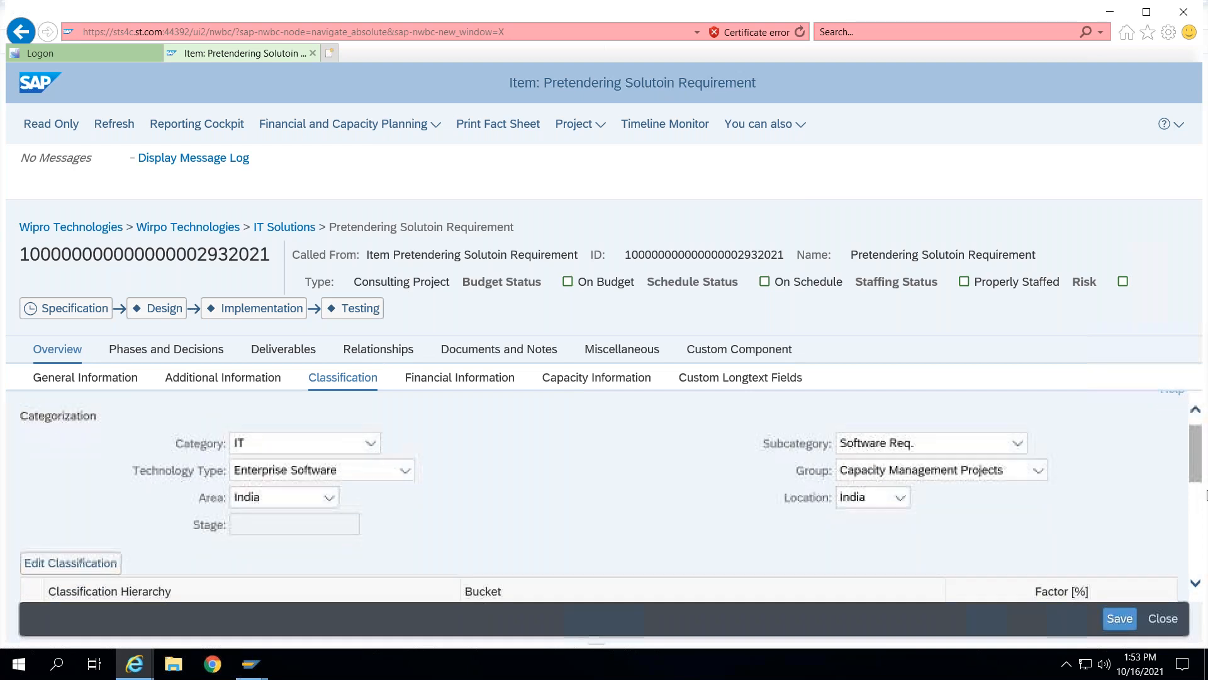
- Review the item's saved classification, financial information and capacity information
scroll(1206, 495, down, 3)
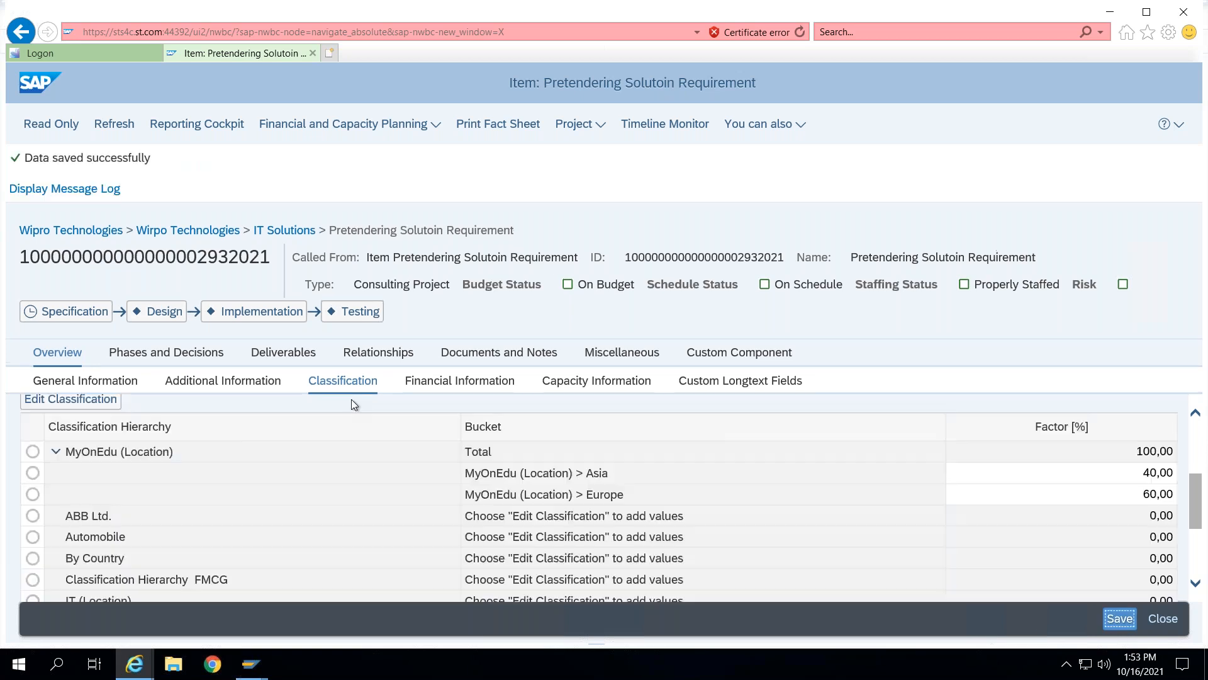
click(437, 382)
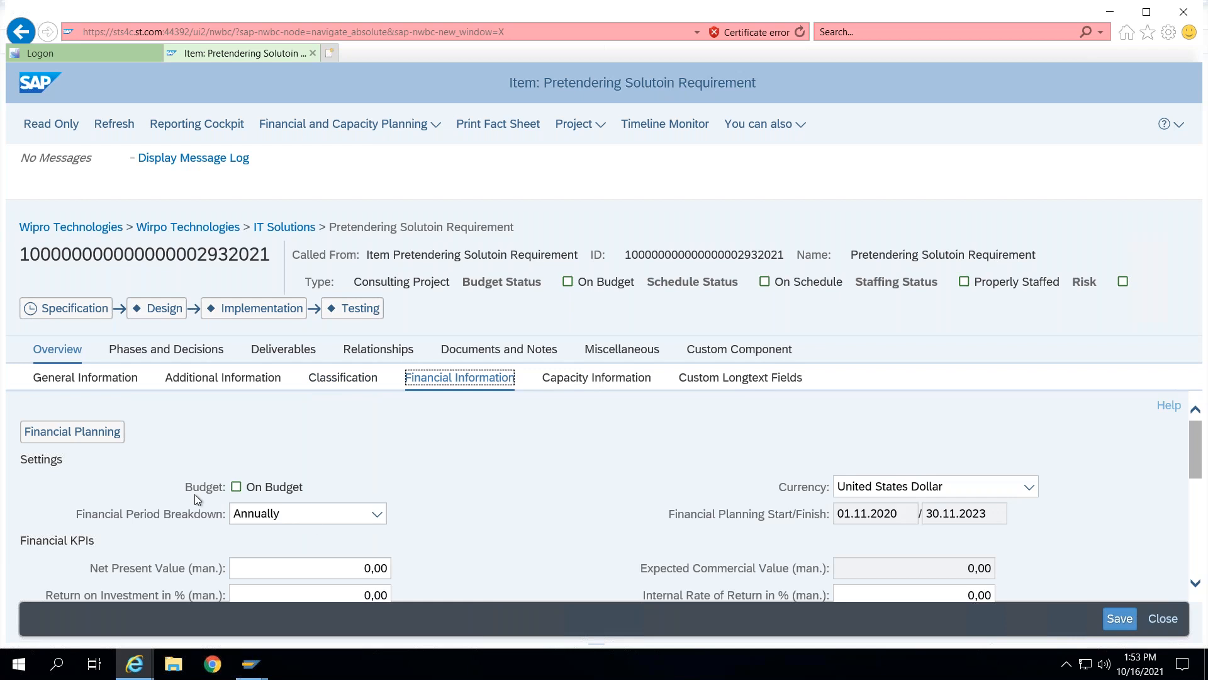
scroll(598, 496, down, 1)
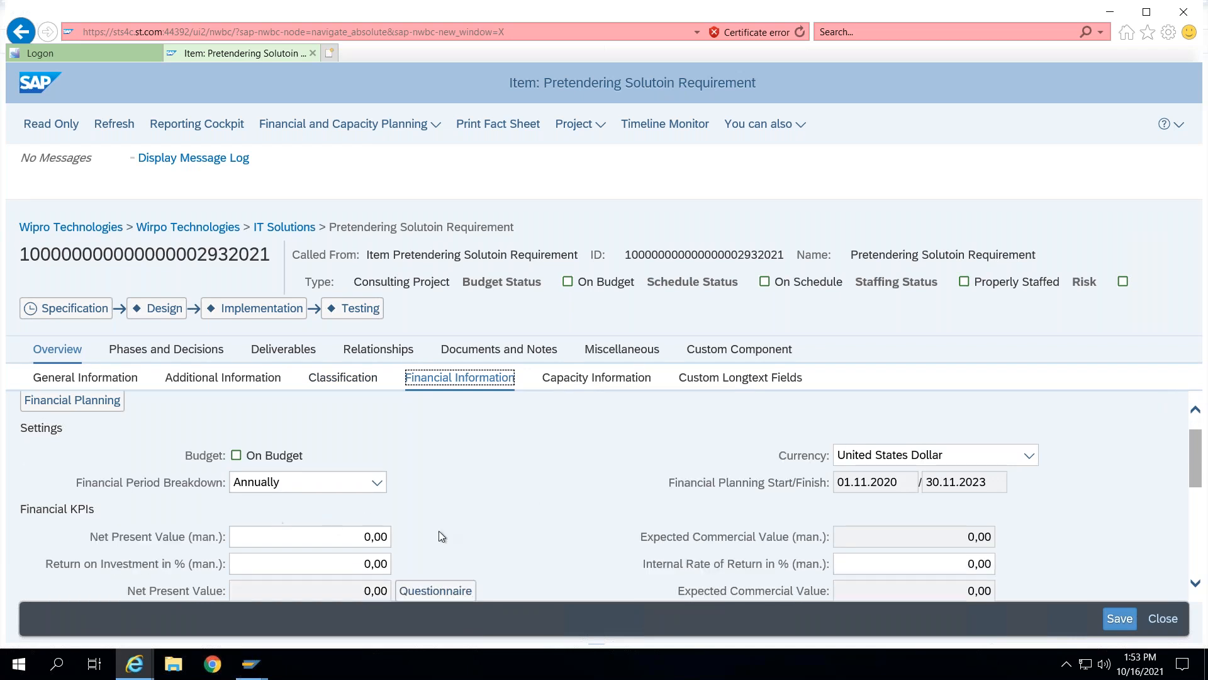
scroll(668, 506, down, 3)
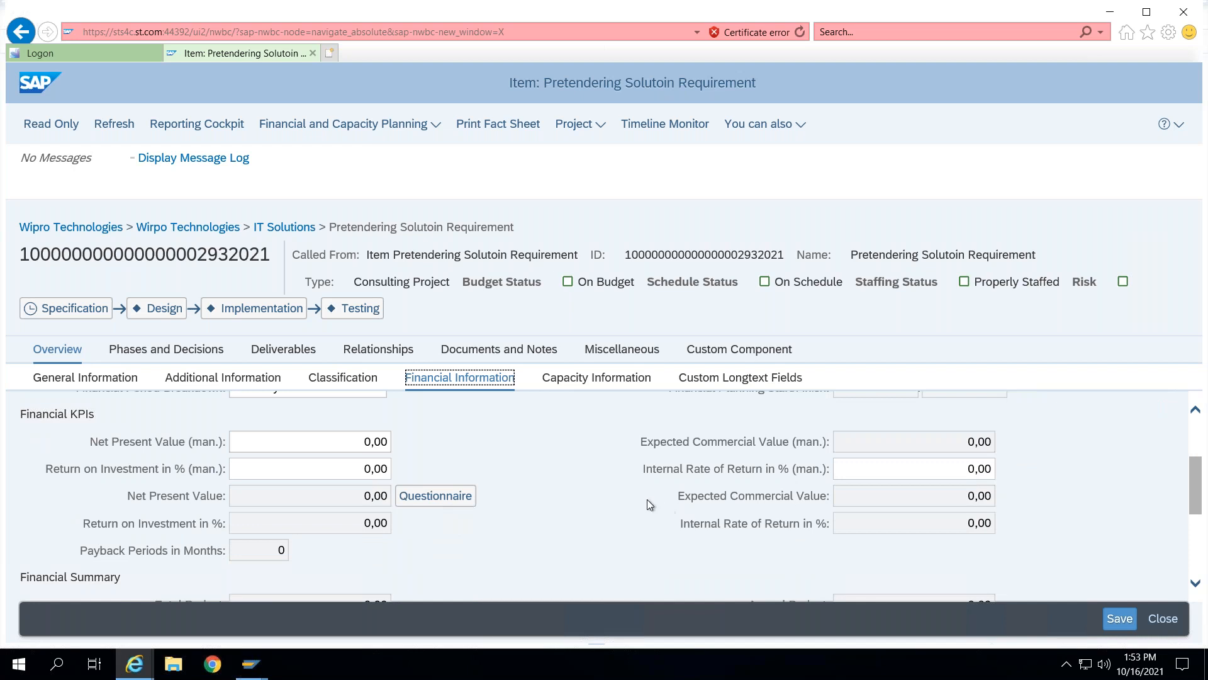
scroll(647, 500, down, 2)
click(583, 378)
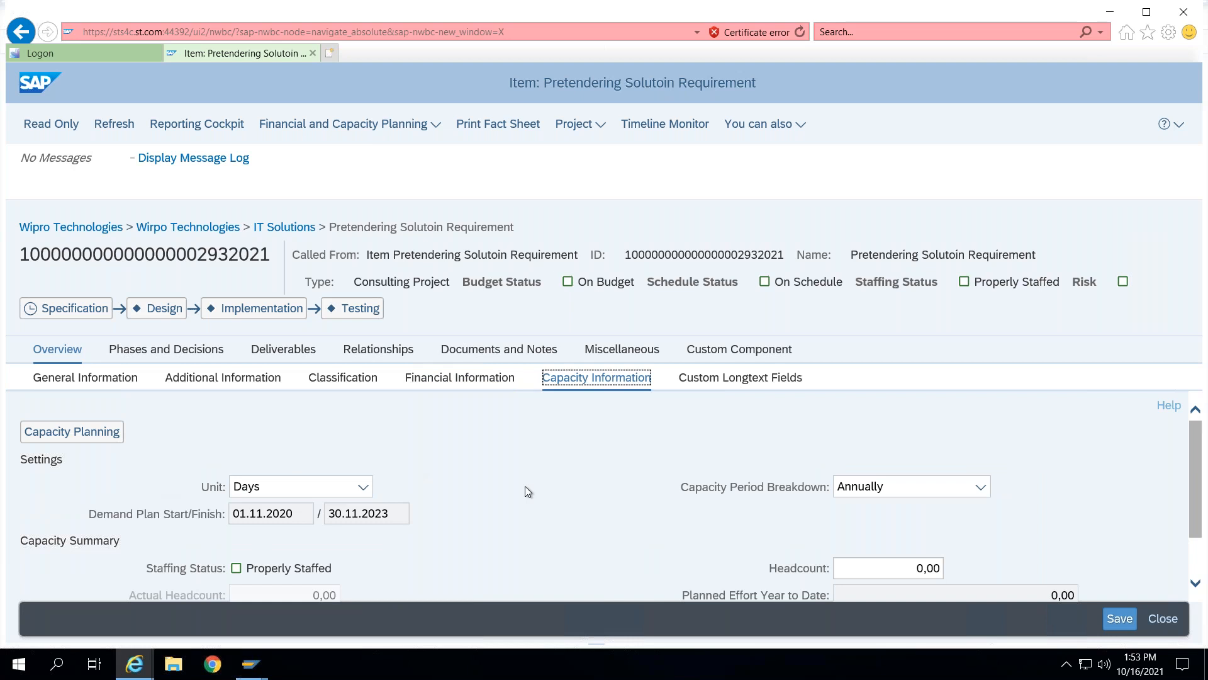
click(731, 381)
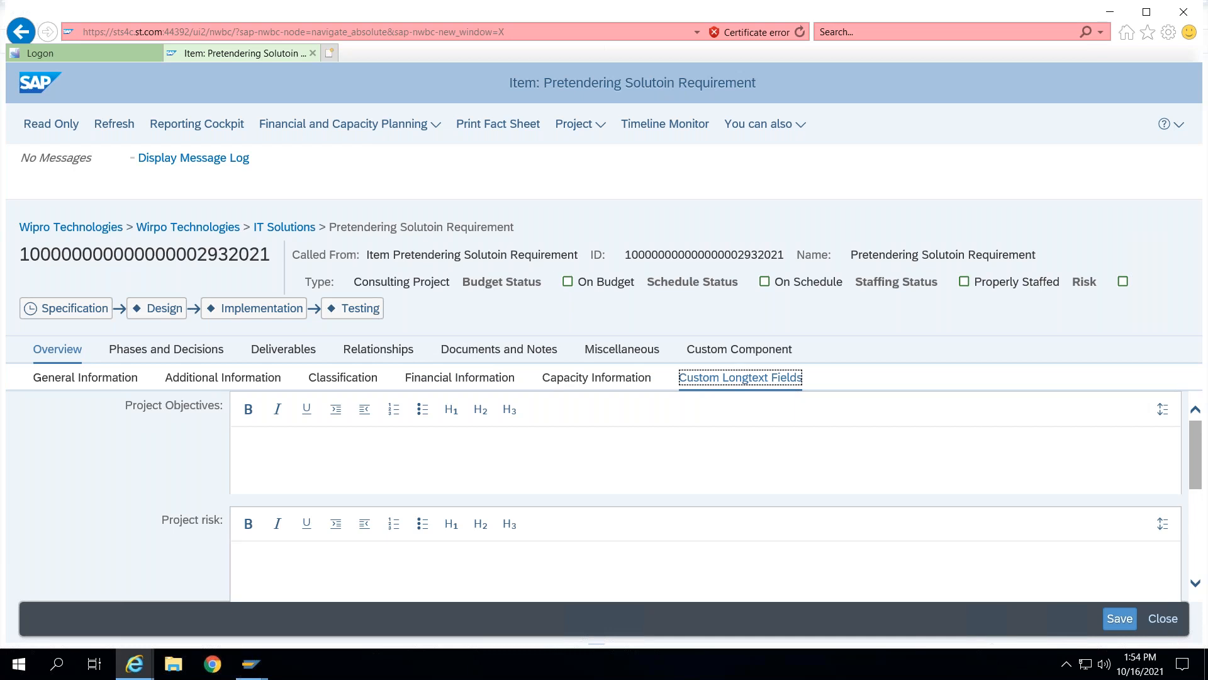
- Examine the item's longtext fields, phases and decisions, reviews, deliverables, relationships, documents, authorizations and custom component
scroll(394, 526, down, 2)
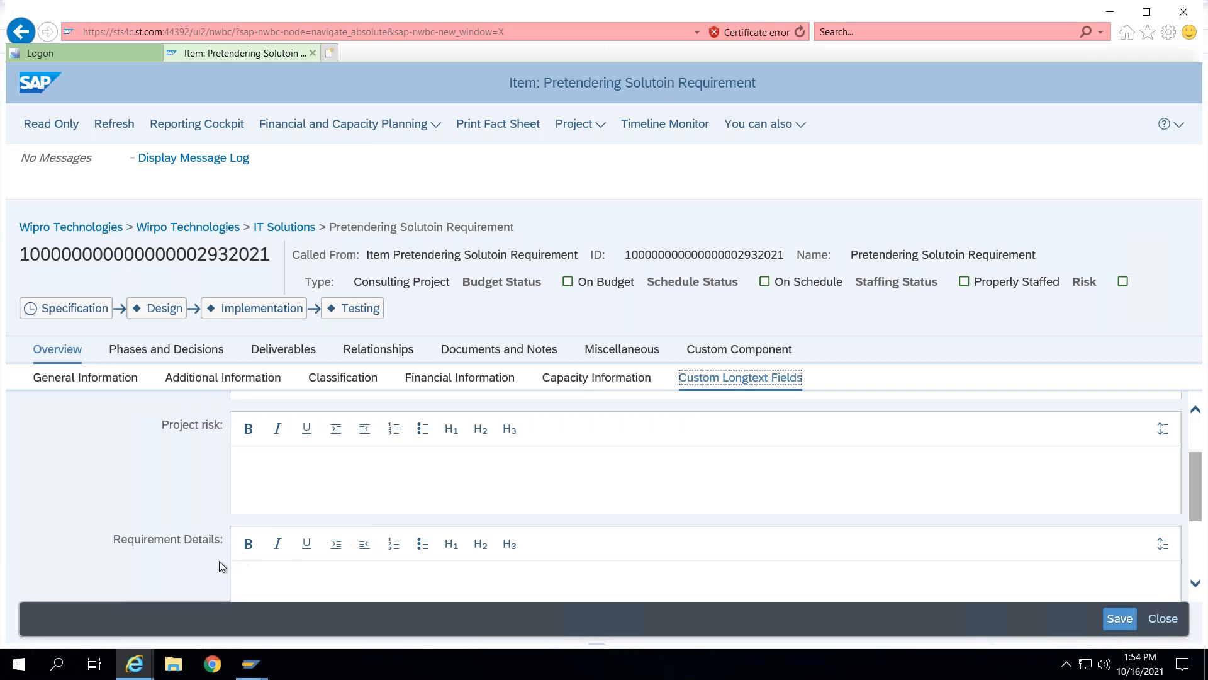
scroll(368, 545, down, 2)
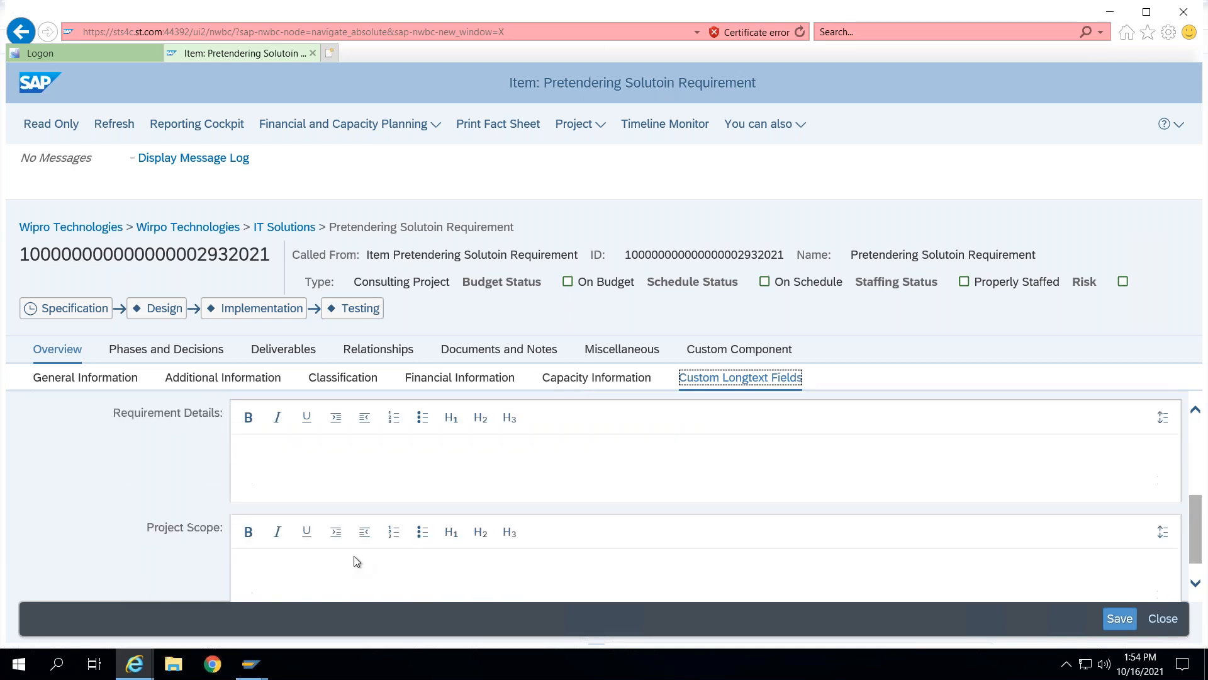
scroll(494, 545, down, 1)
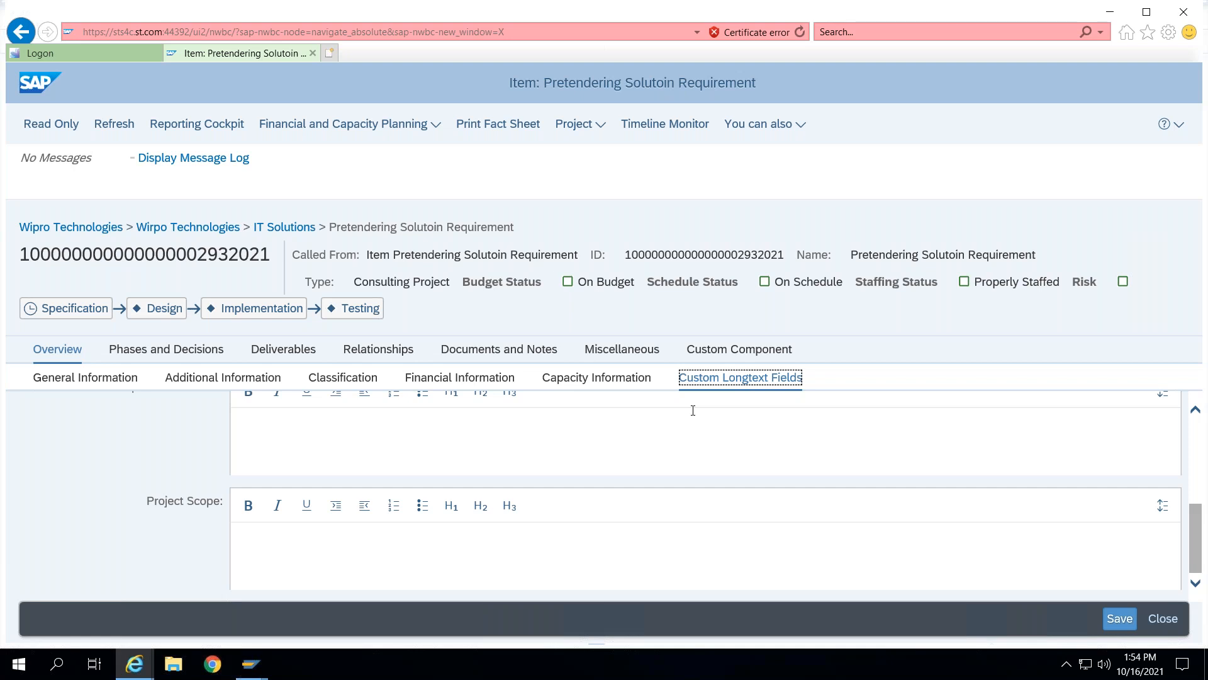
scroll(678, 428, up, 5)
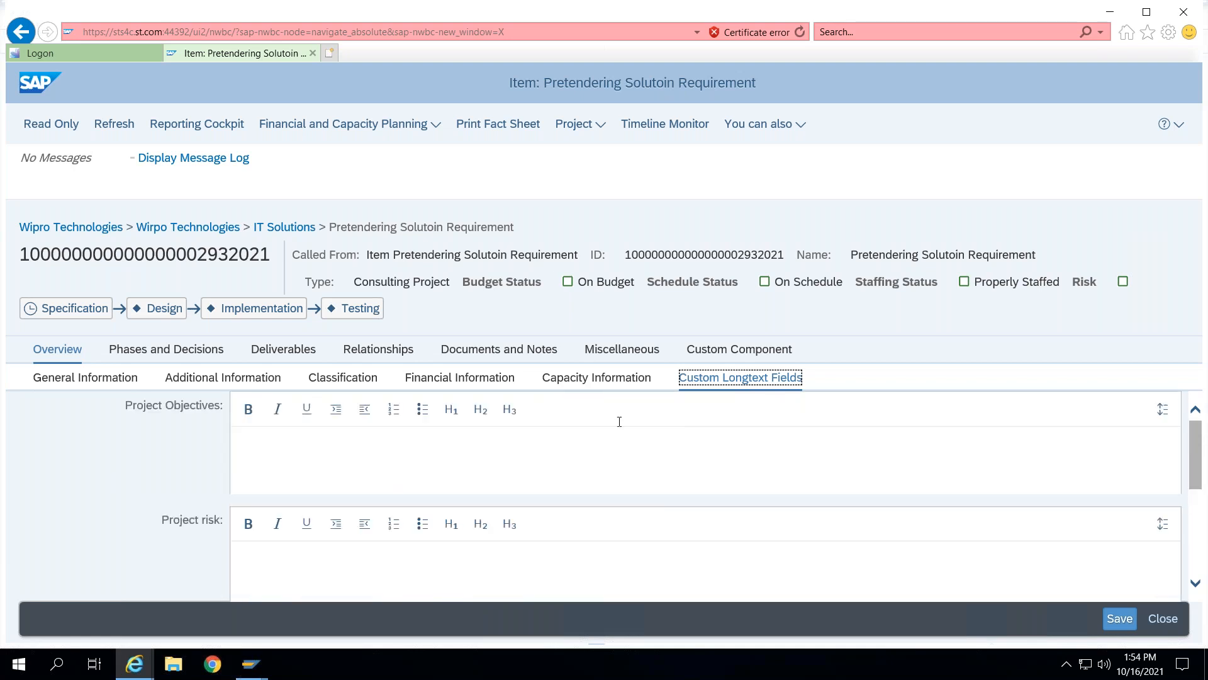
click(162, 354)
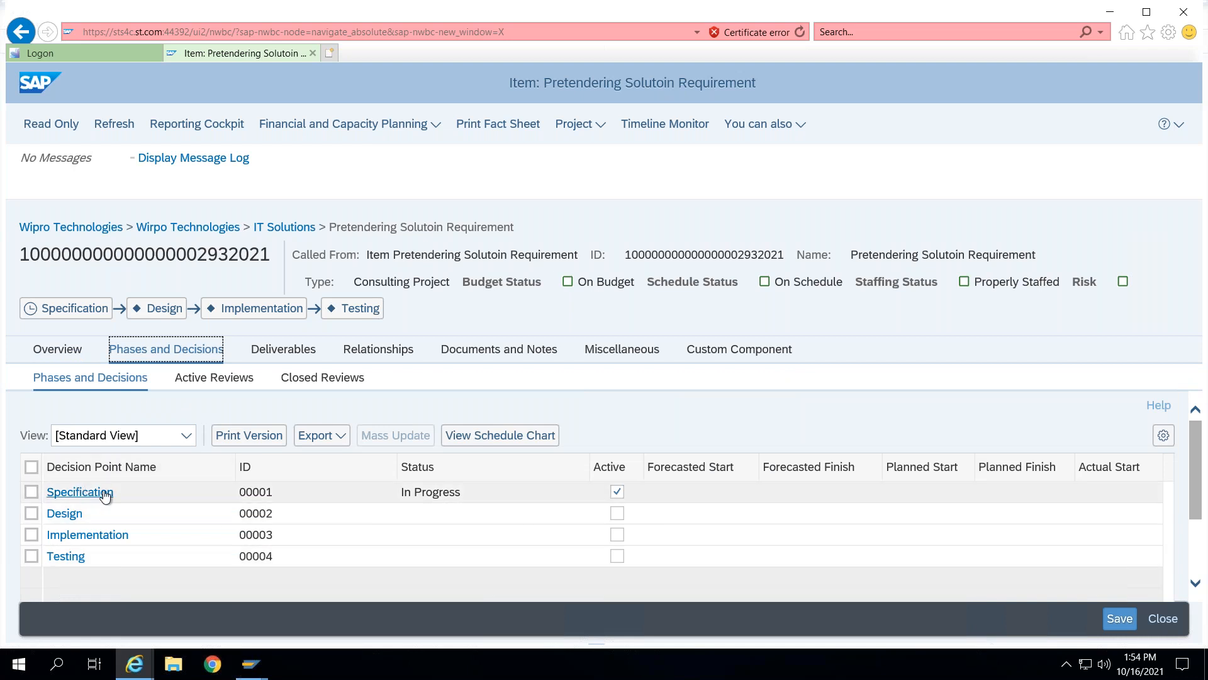
click(200, 384)
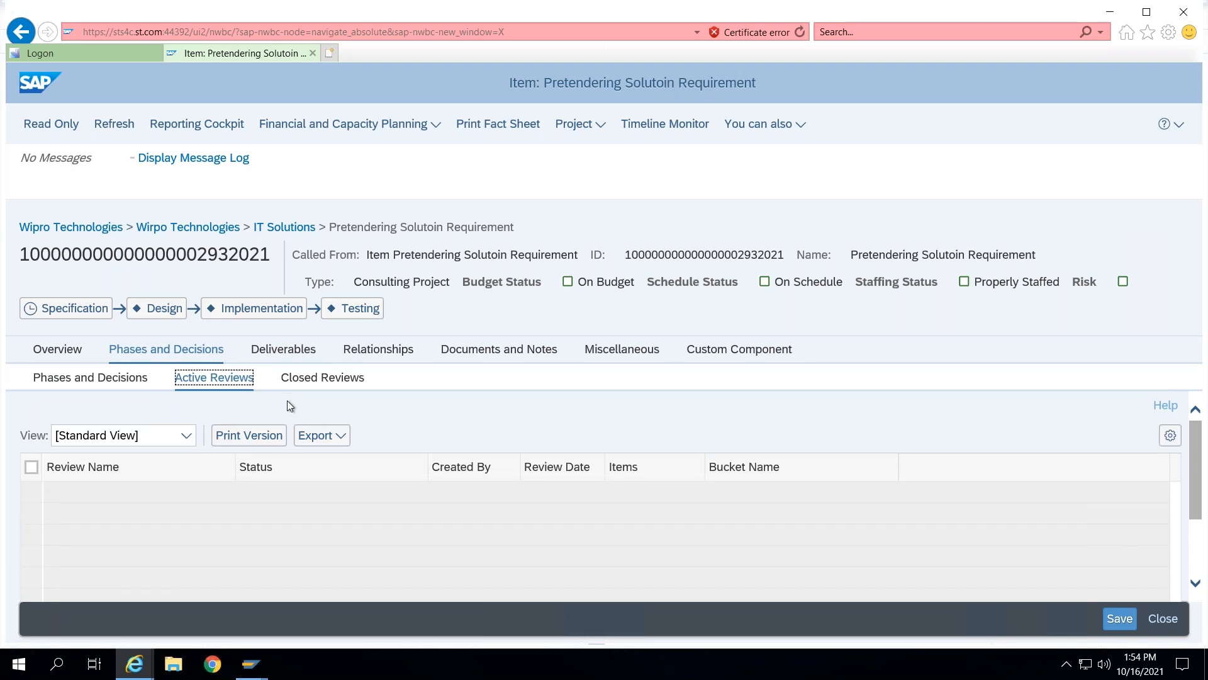
click(271, 348)
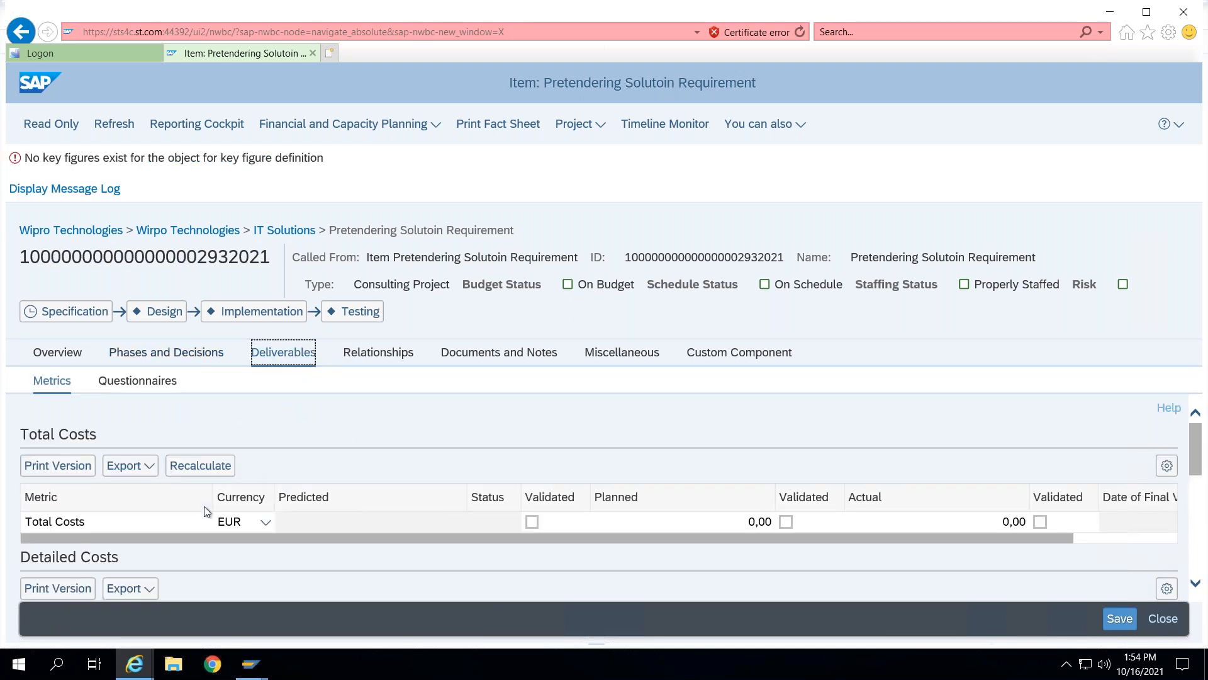
click(399, 352)
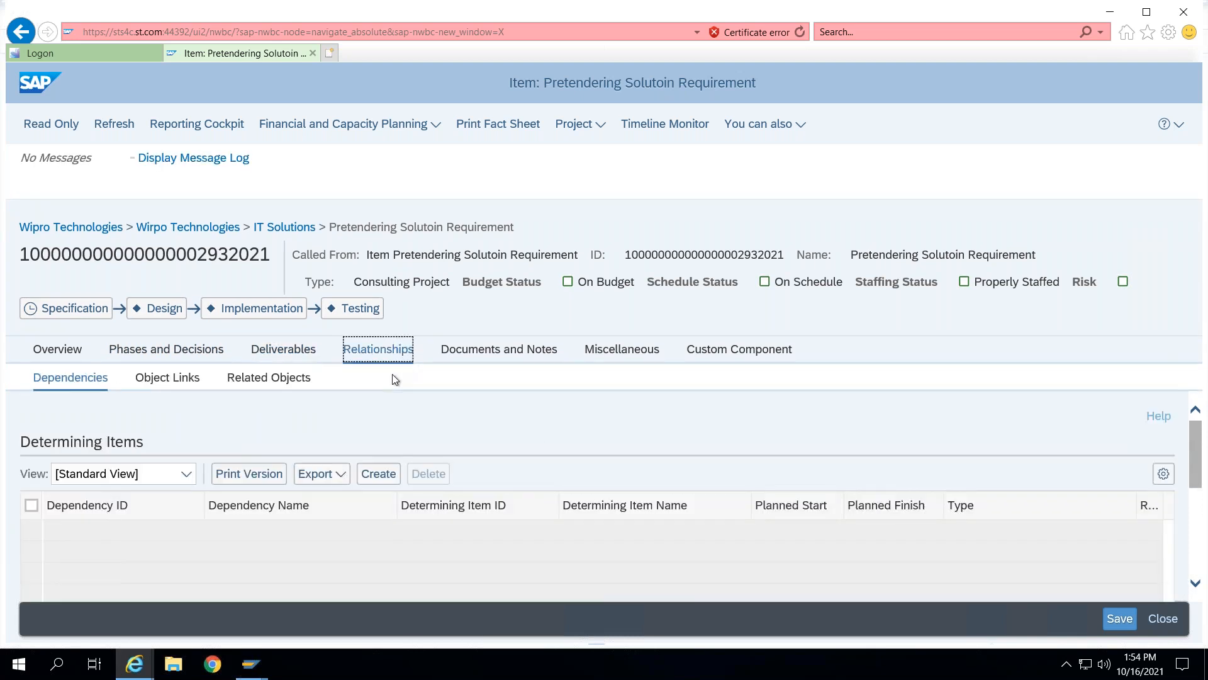
click(496, 349)
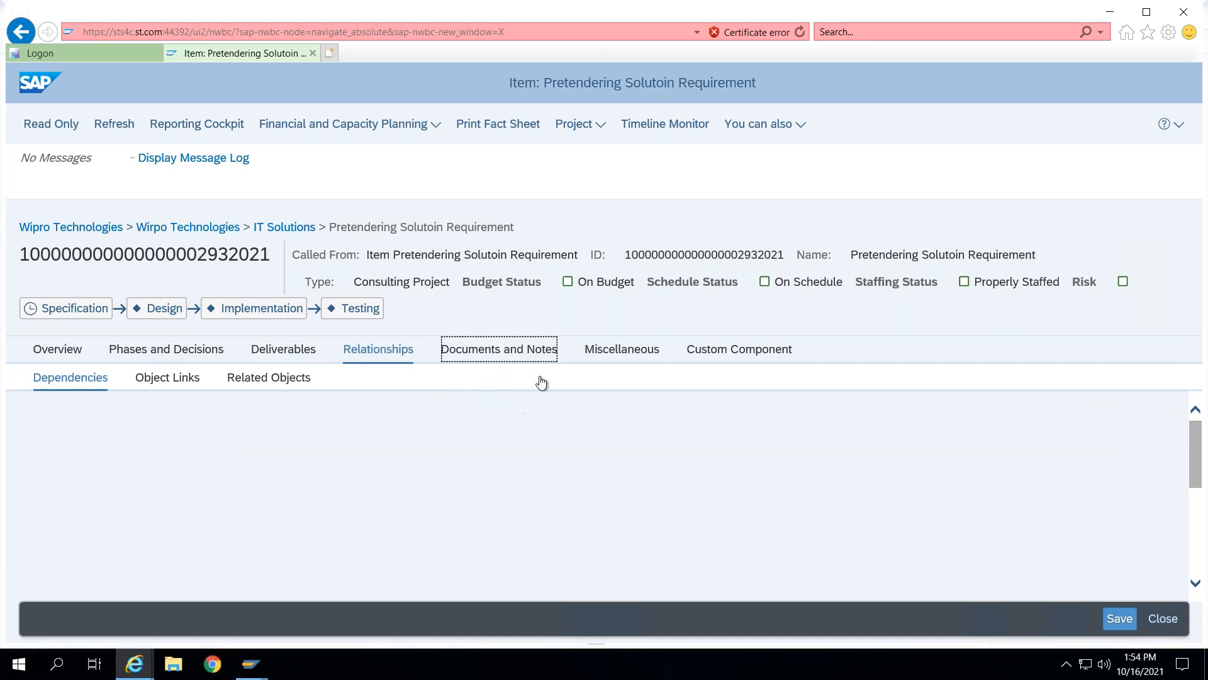
click(623, 352)
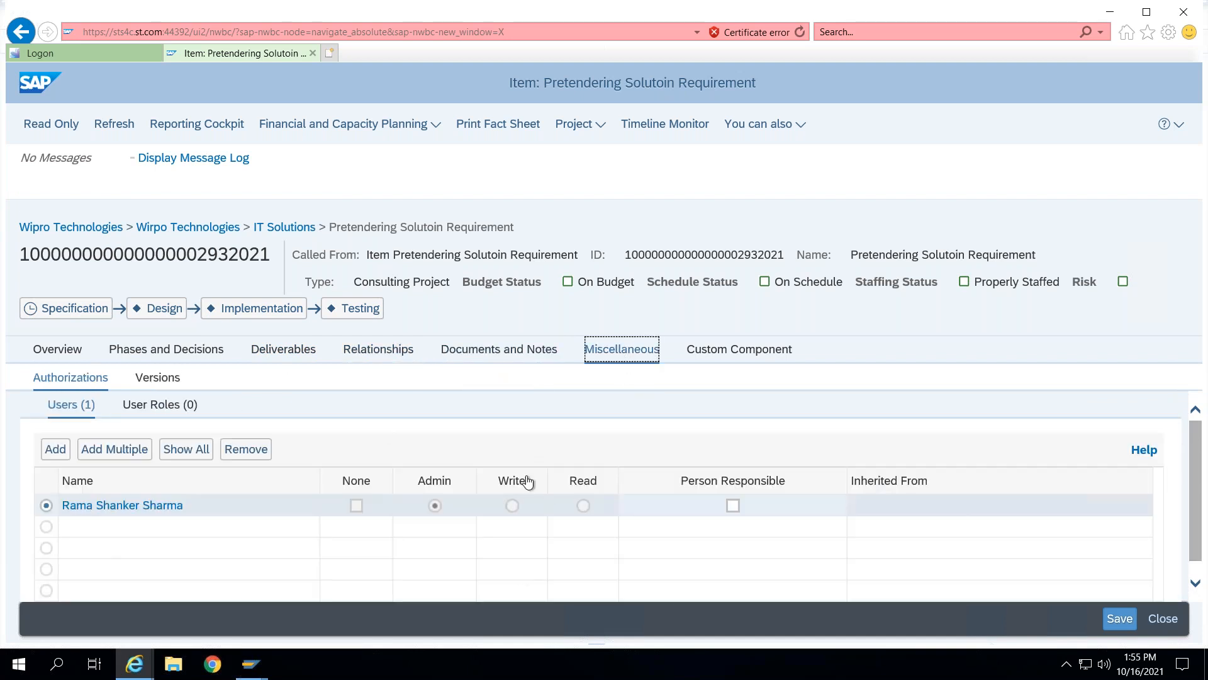
click(756, 355)
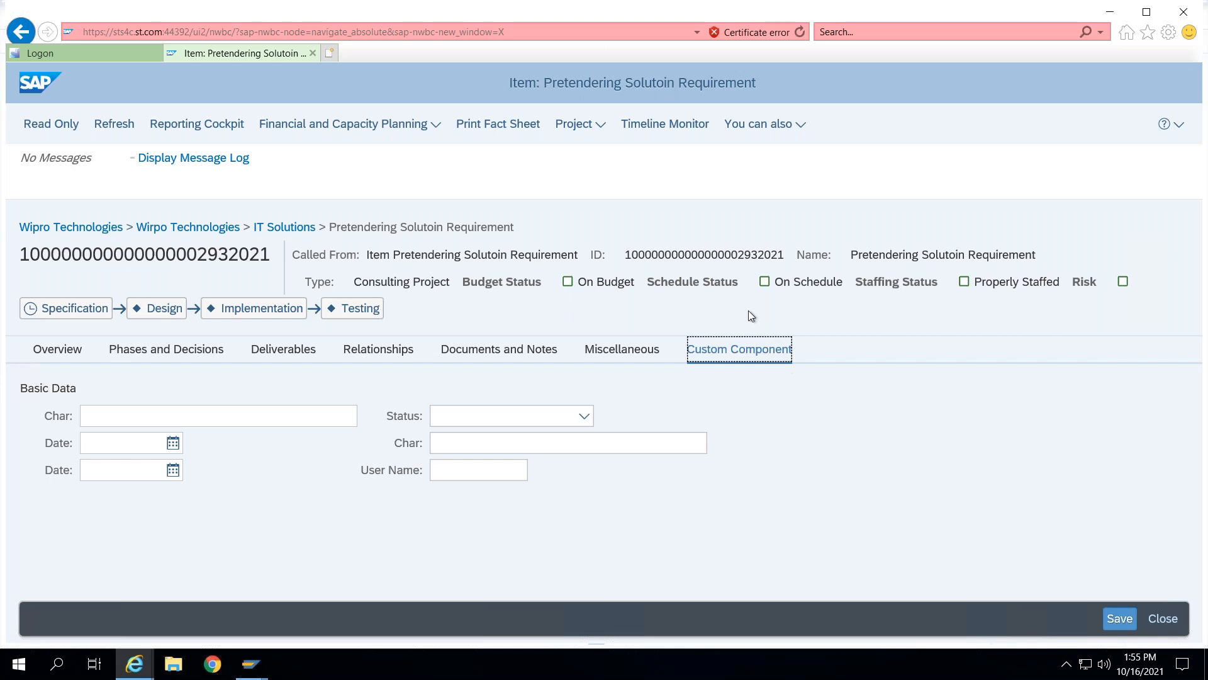
click(78, 347)
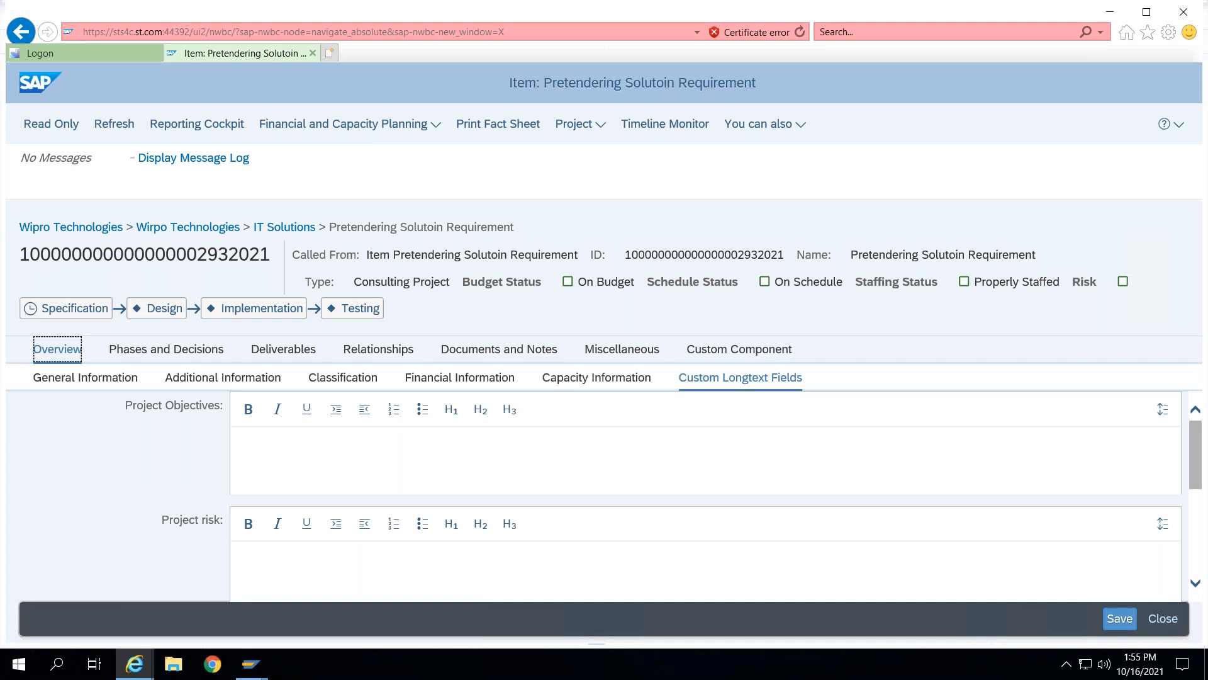
- Set the item's planned start date to 01.11.2021 and planned finish date to 31.10.2022, then save
drag(1197, 465, 1202, 497)
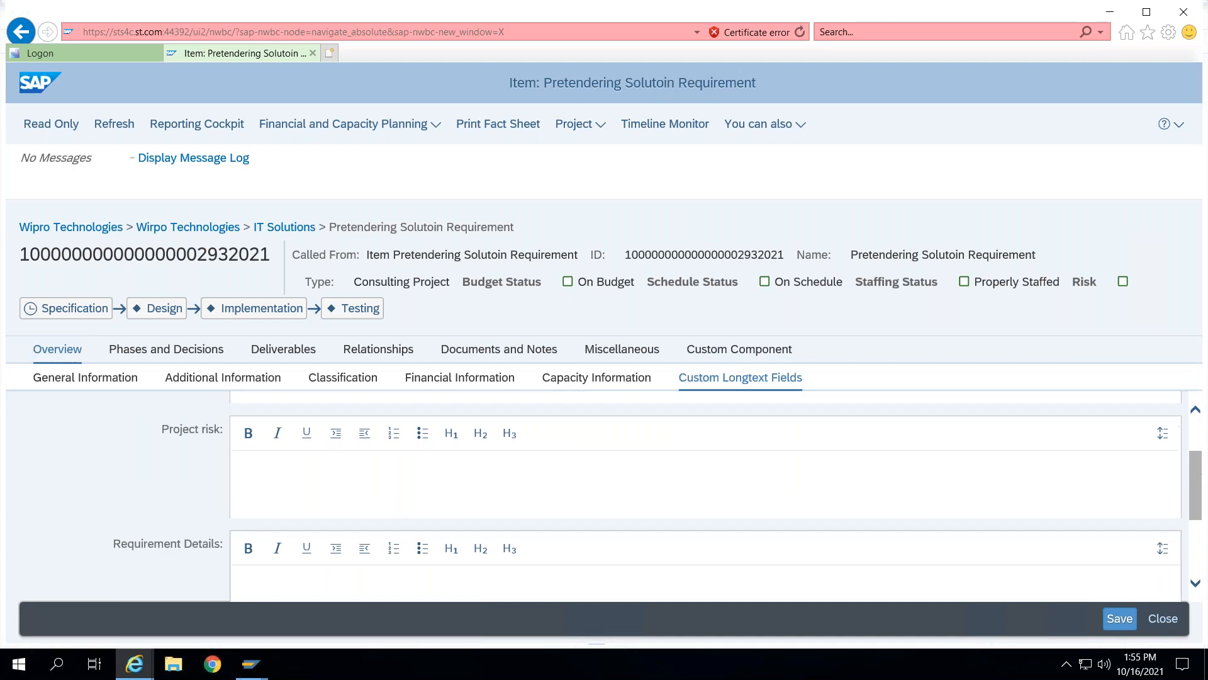
scroll(1199, 504, down, 3)
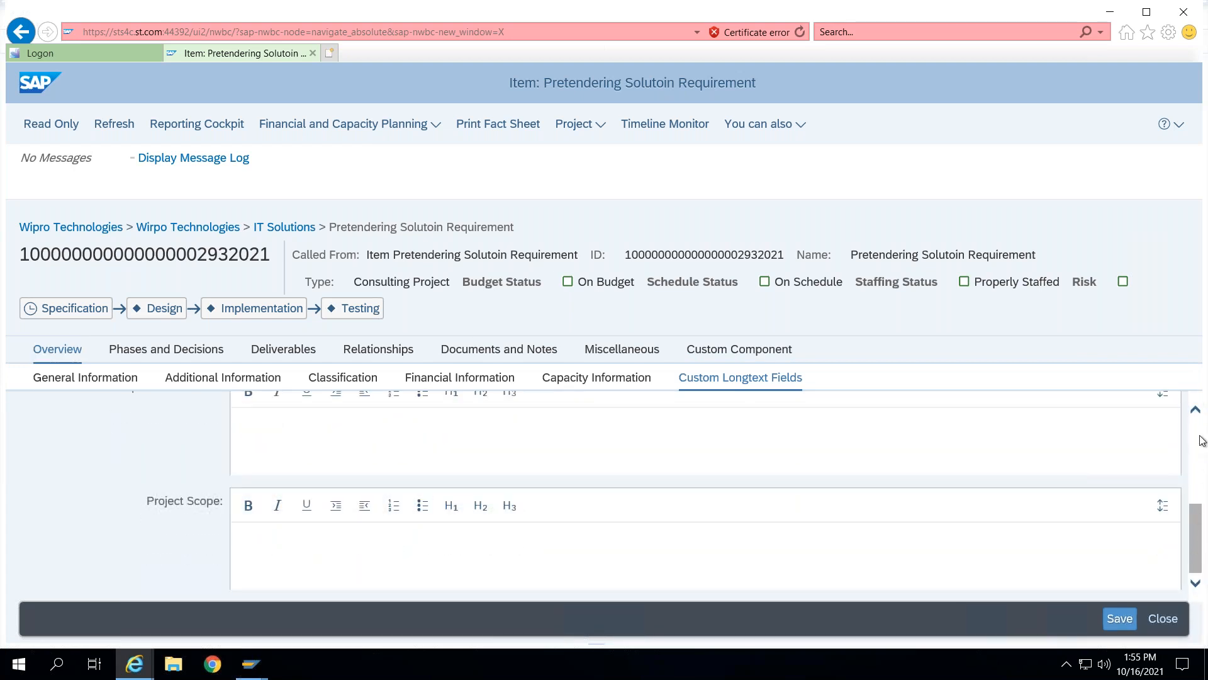
click(78, 378)
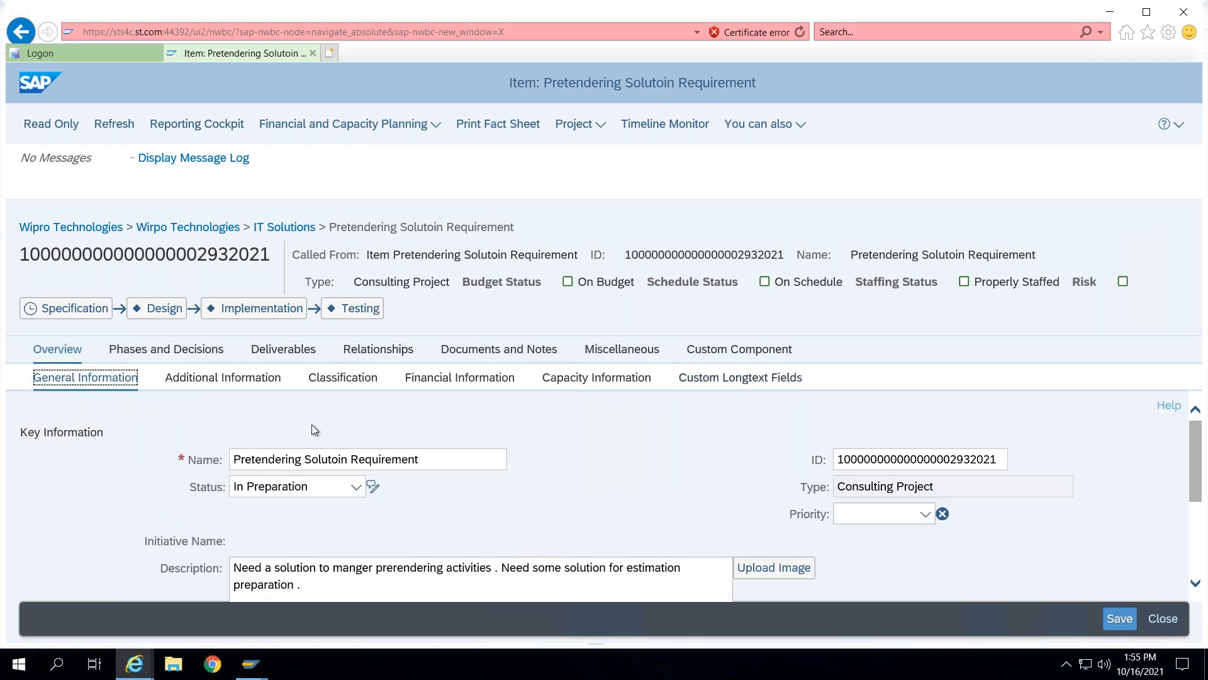
scroll(311, 437, down, 1)
scroll(308, 450, down, 1)
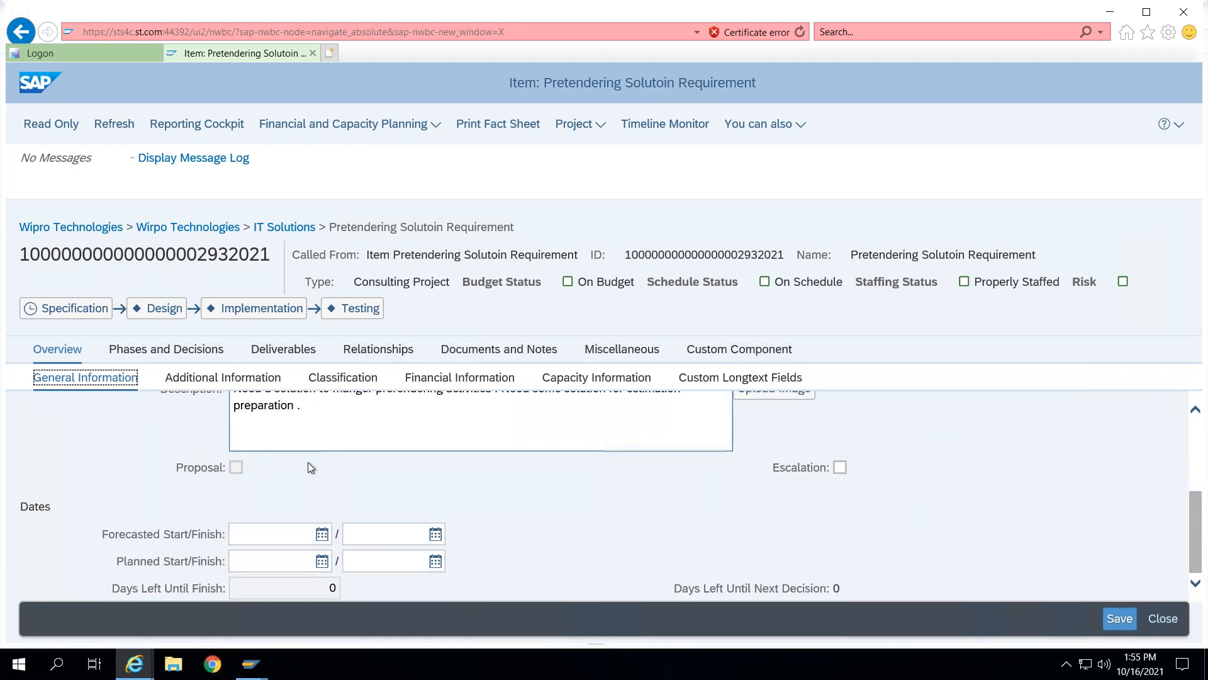
click(323, 562)
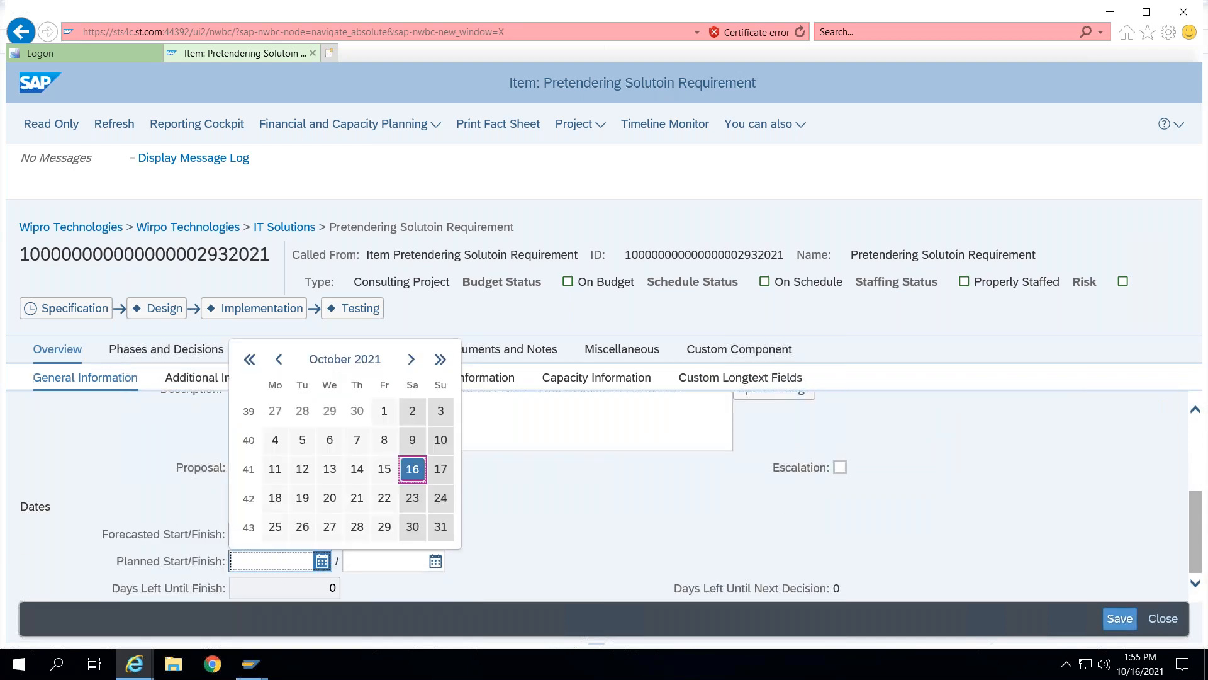
click(411, 358)
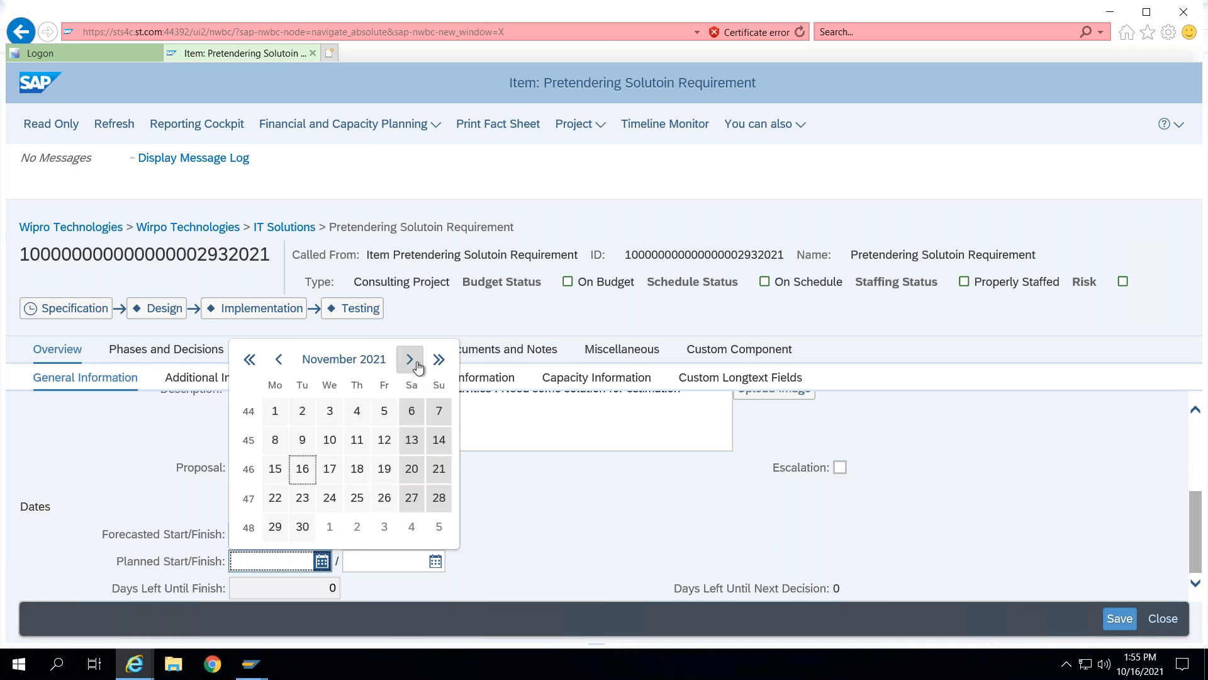
click(275, 410)
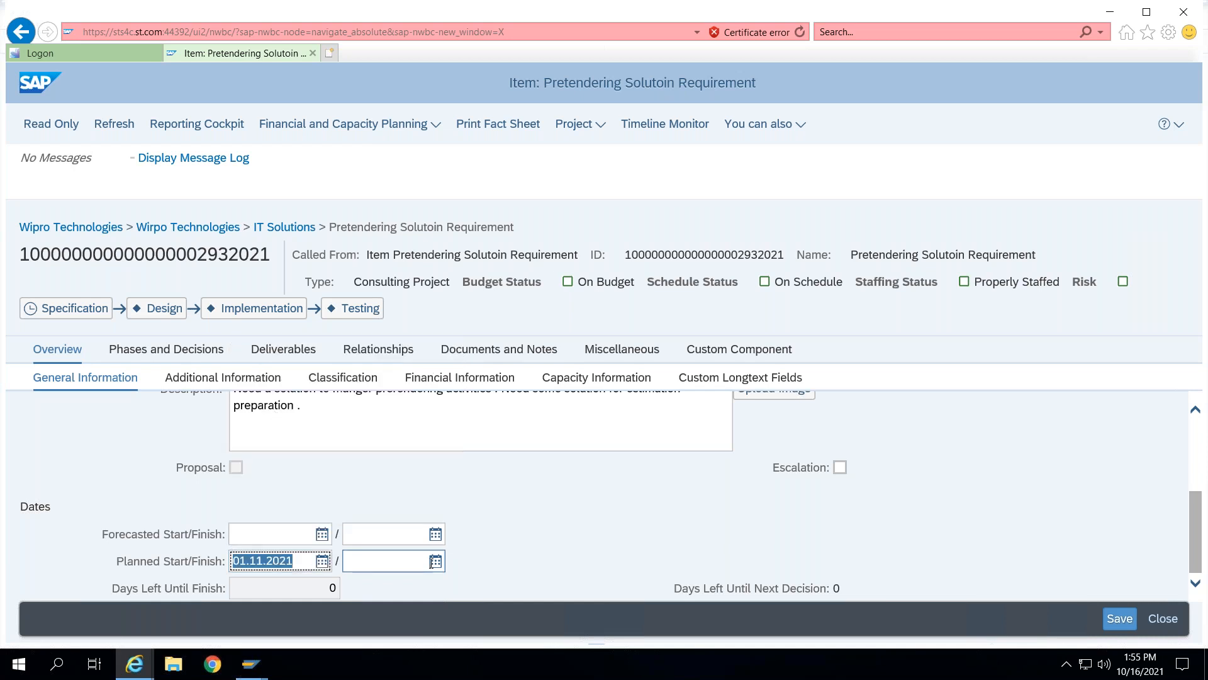
click(436, 561)
click(552, 360)
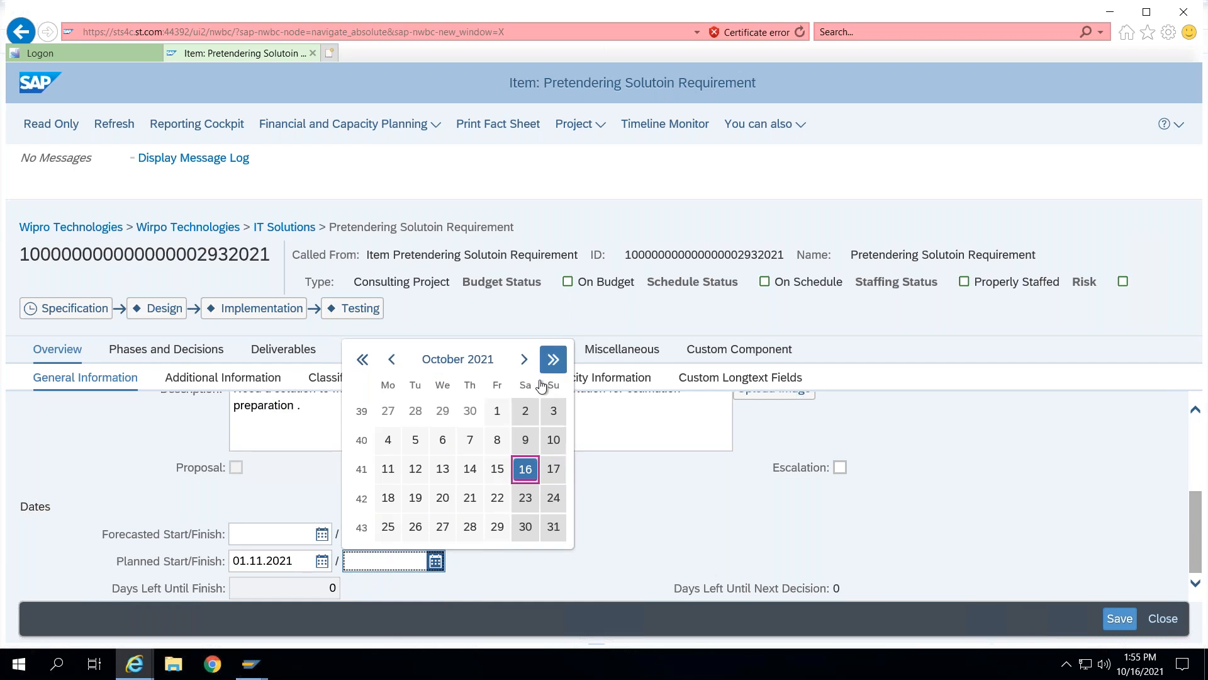
click(388, 557)
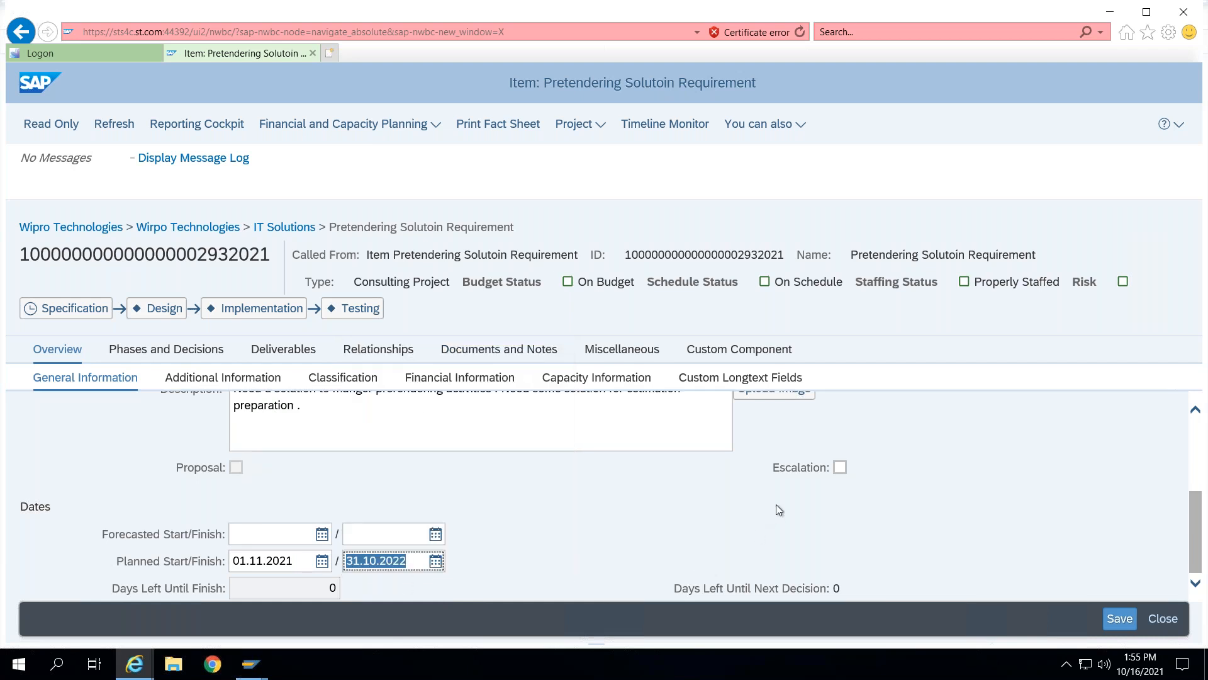
click(1121, 616)
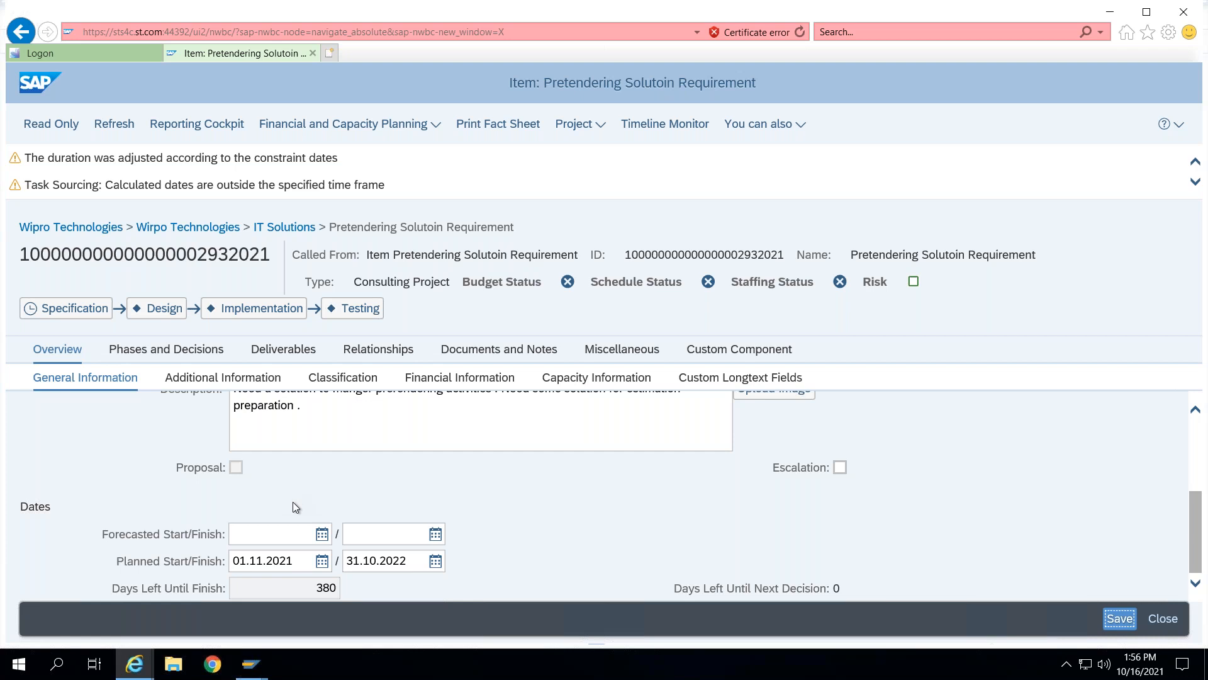
- Change the item's status to For Review and save the item
scroll(273, 501, up, 3)
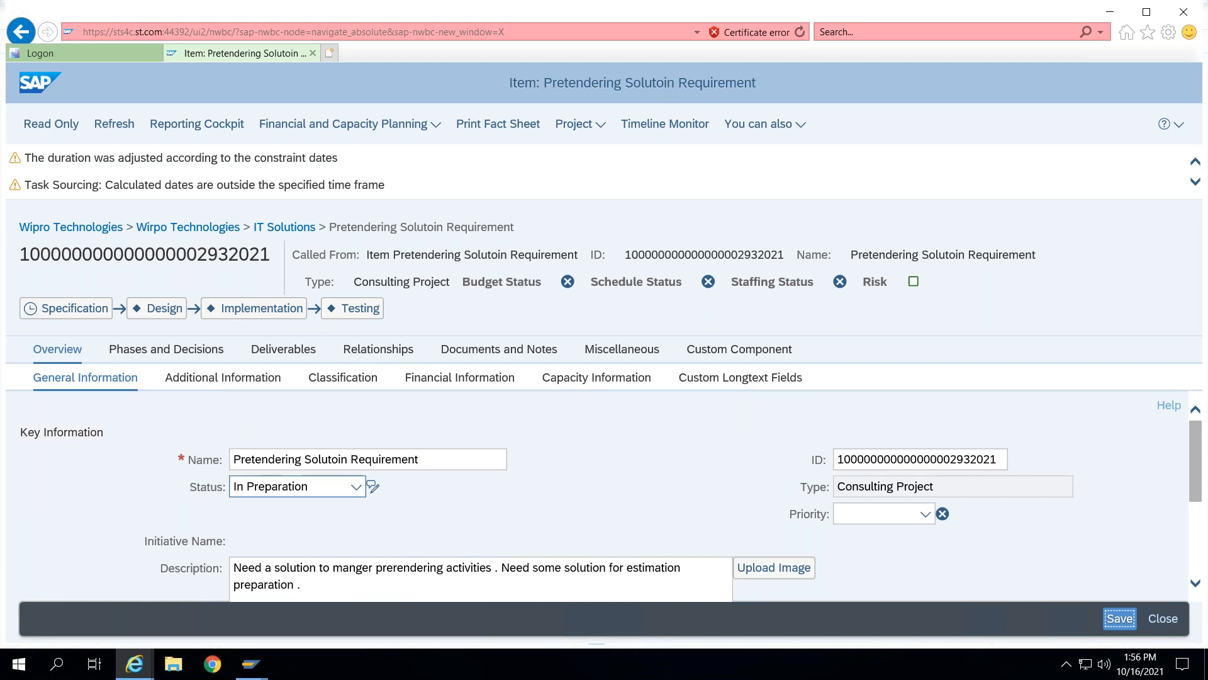
click(356, 487)
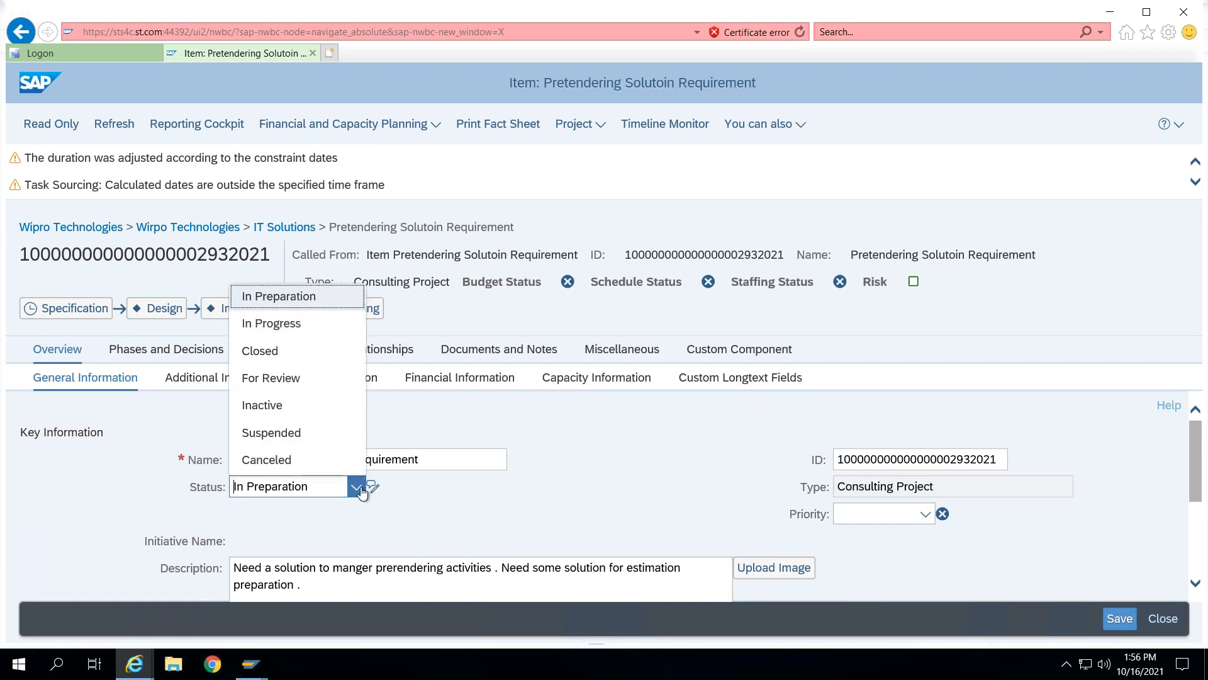
click(290, 379)
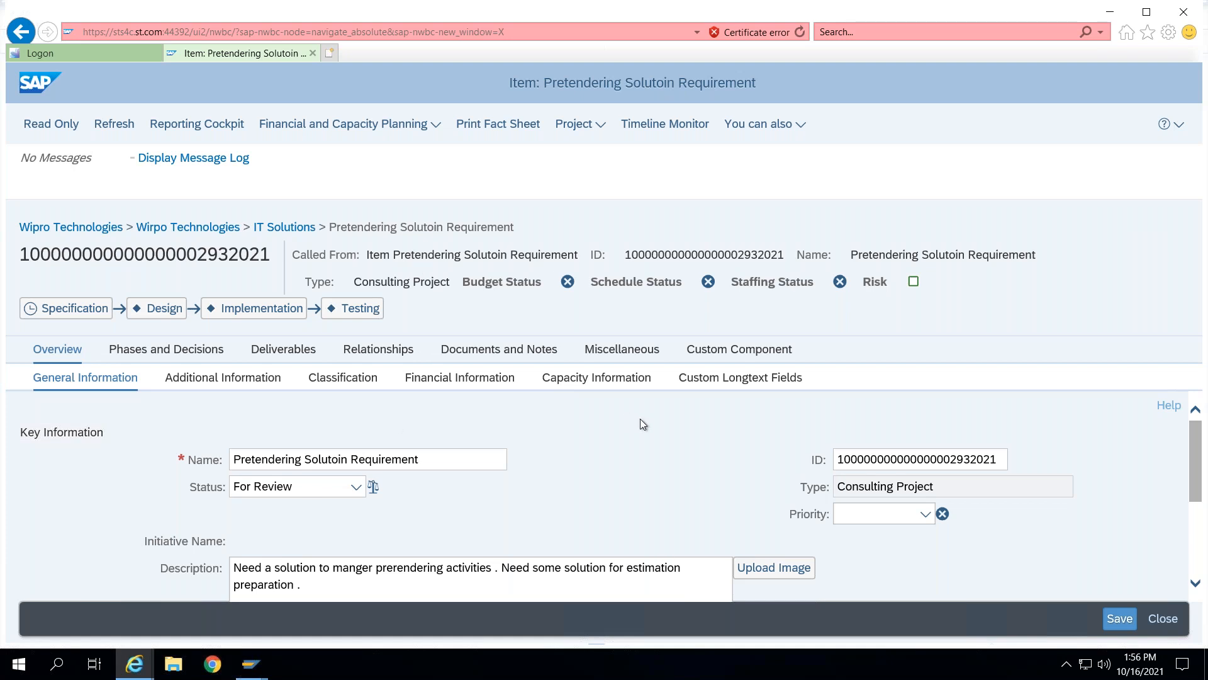
click(1112, 620)
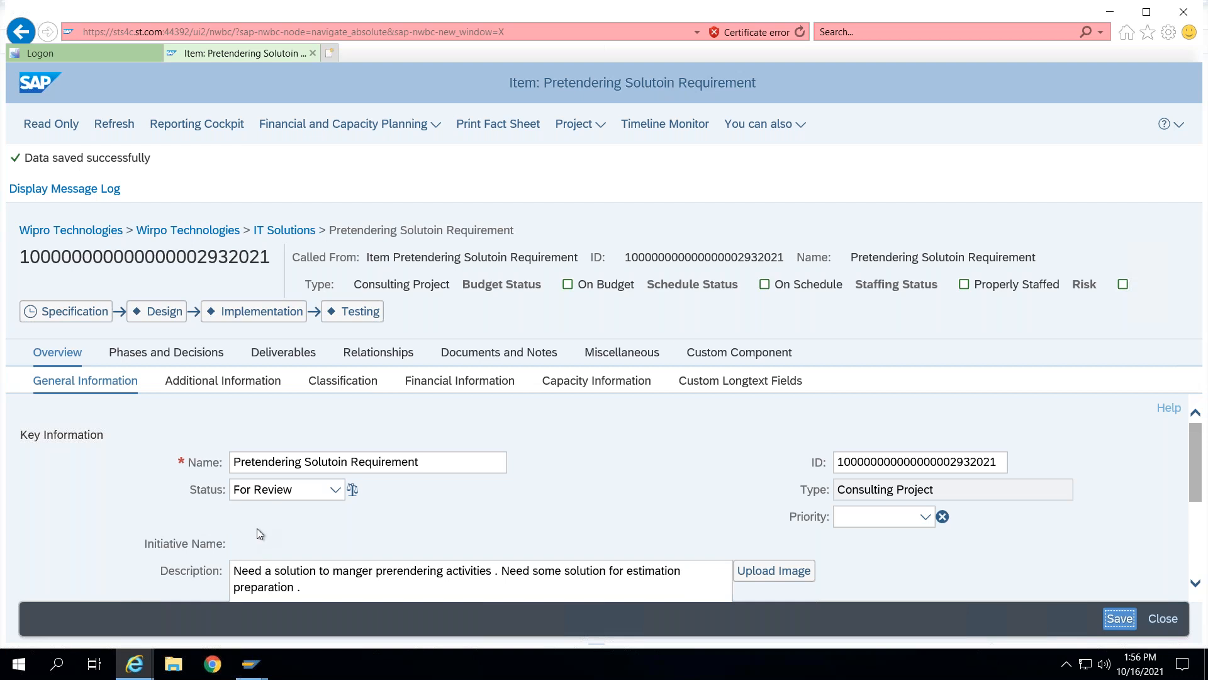
click(462, 508)
click(1116, 618)
scroll(590, 496, down, 2)
scroll(591, 495, up, 2)
- Open the item's Specification decision point
click(65, 314)
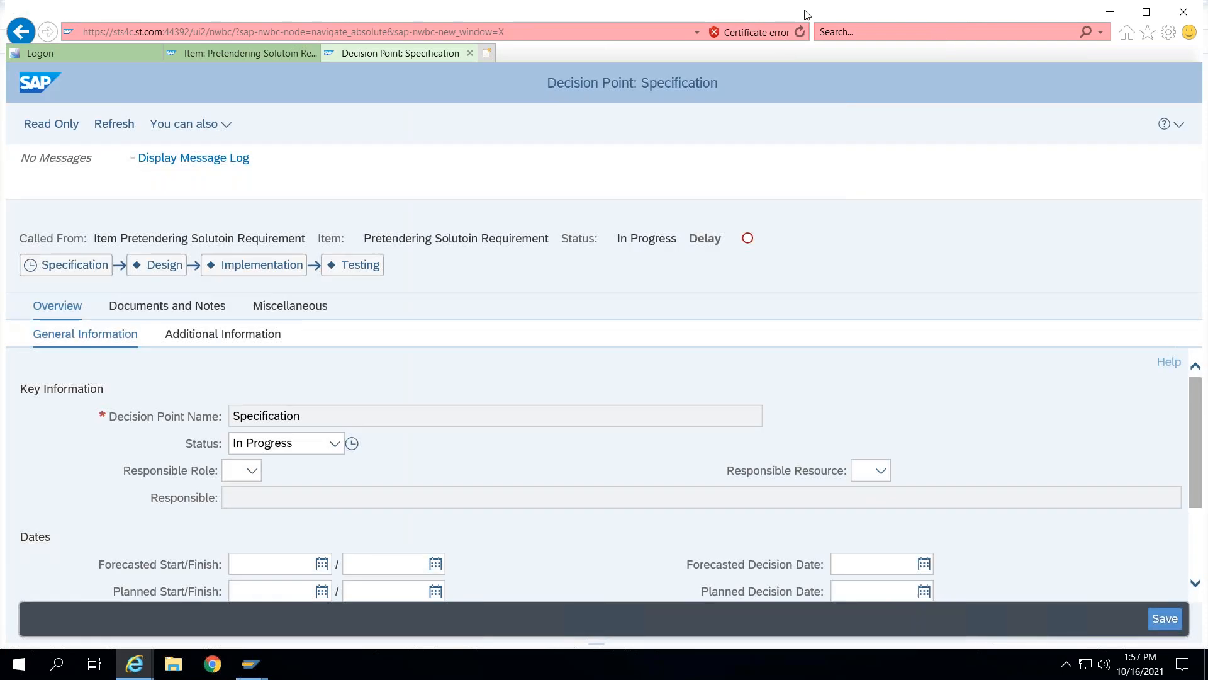
click(751, 51)
mouse_move(580, 59)
mouse_down()
mouse_move(549, 111)
mouse_move(640, 71)
mouse_up()
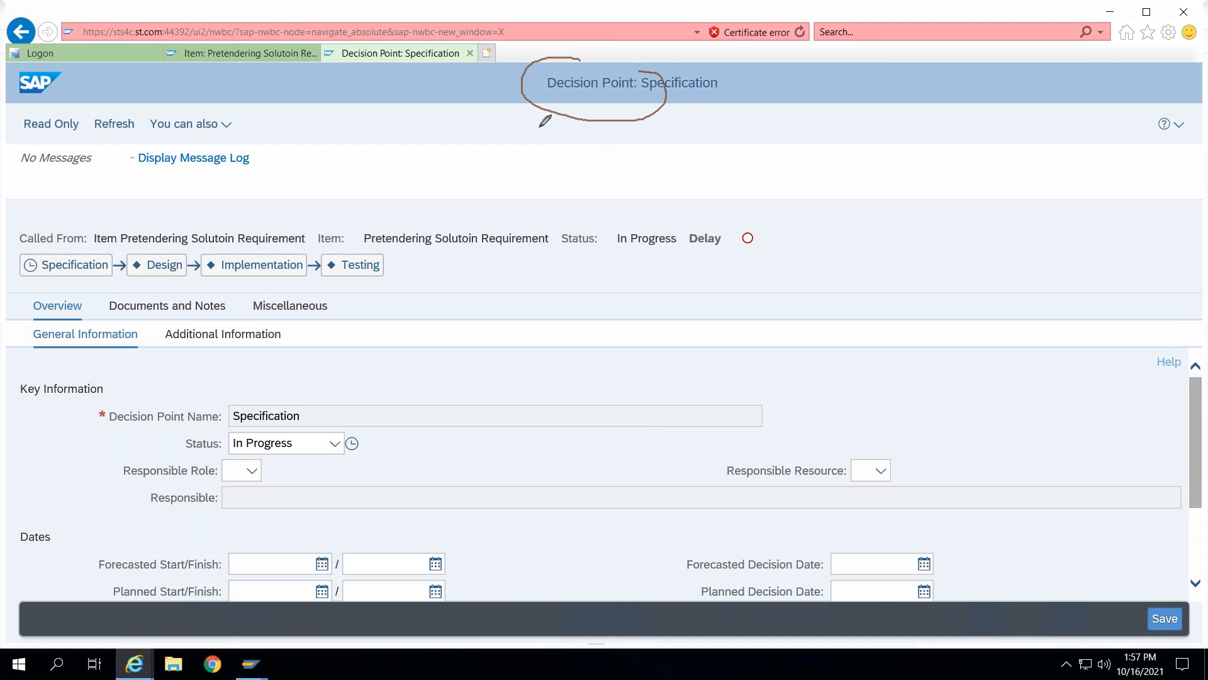
mouse_move(40, 328)
mouse_down()
mouse_move(54, 350)
mouse_move(121, 322)
mouse_up()
drag(76, 398, 205, 382)
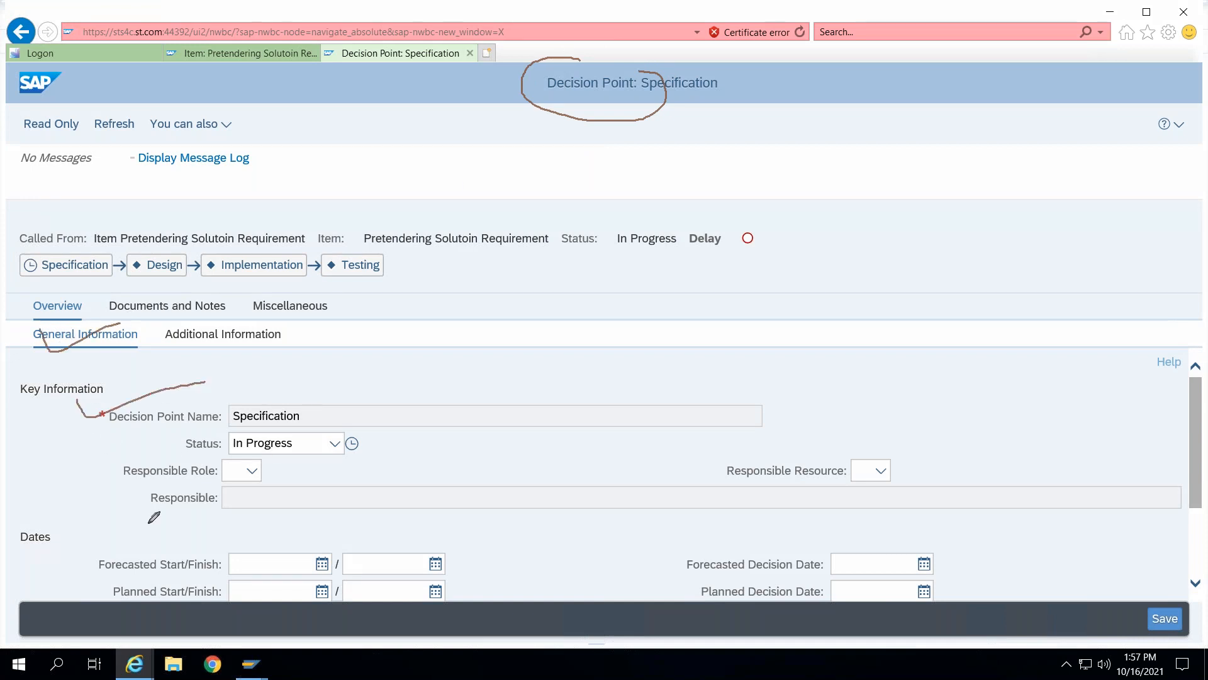
- Review the Specification decision point's general information, its documents and notes, and its miscellaneous user authorizations
drag(166, 449, 243, 428)
drag(104, 464, 194, 441)
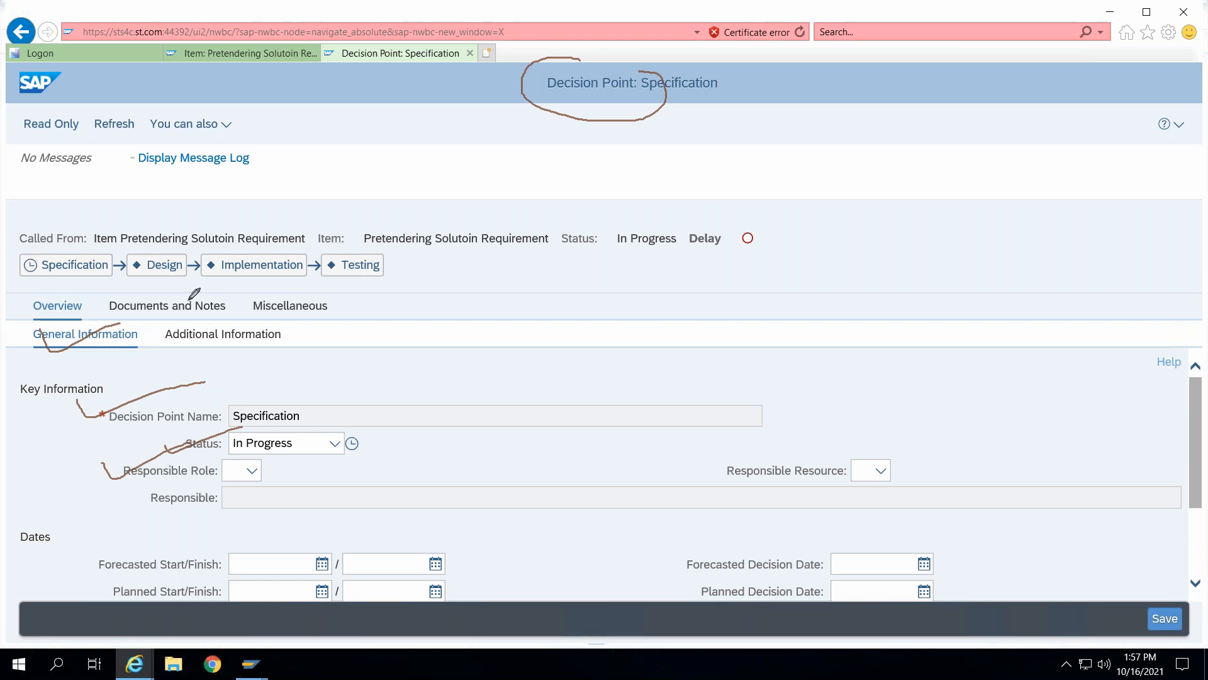
drag(189, 296, 216, 301)
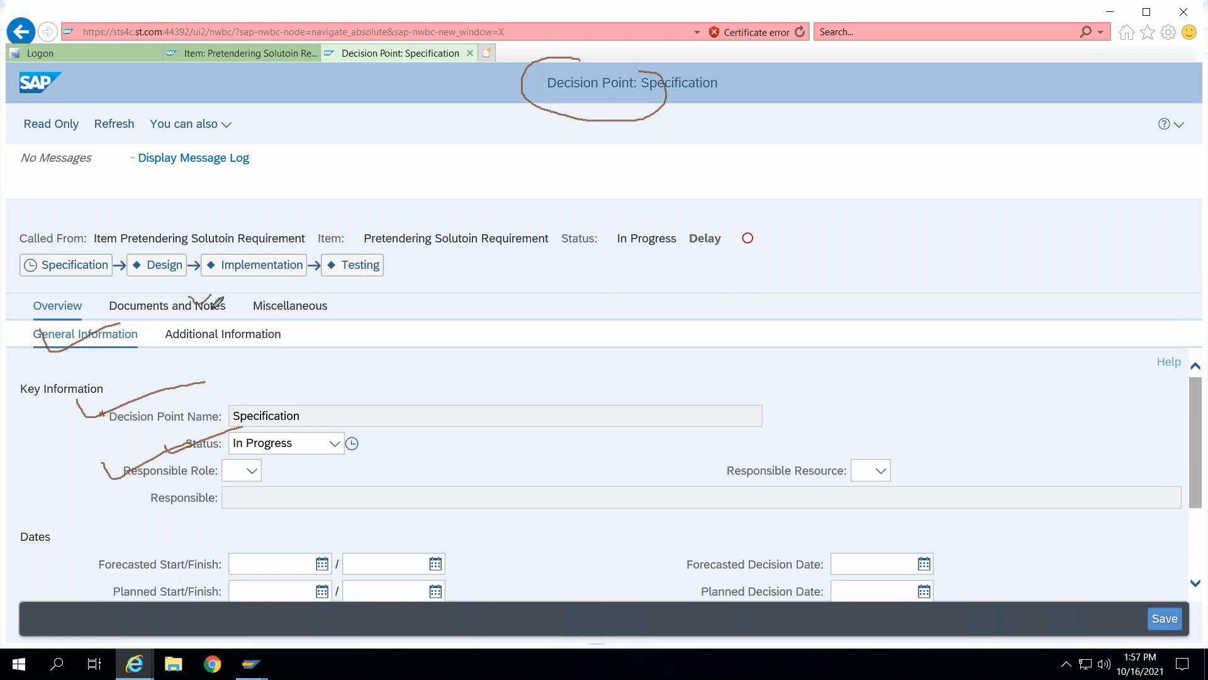
click(182, 307)
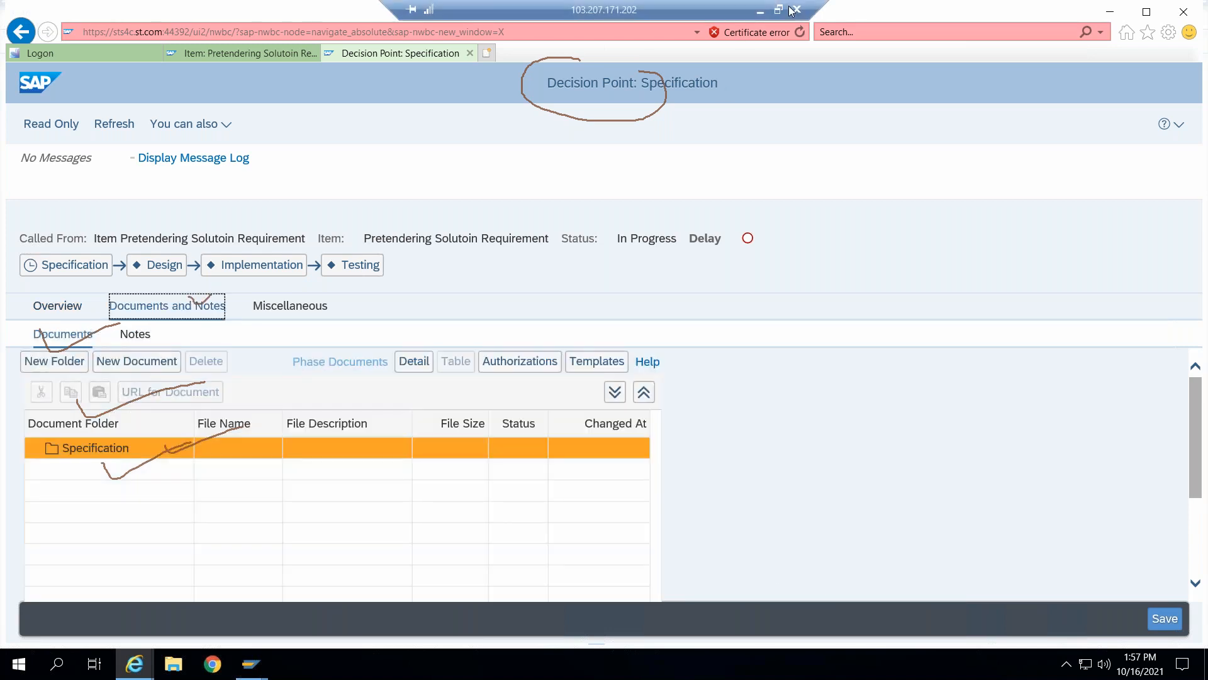
click(739, 116)
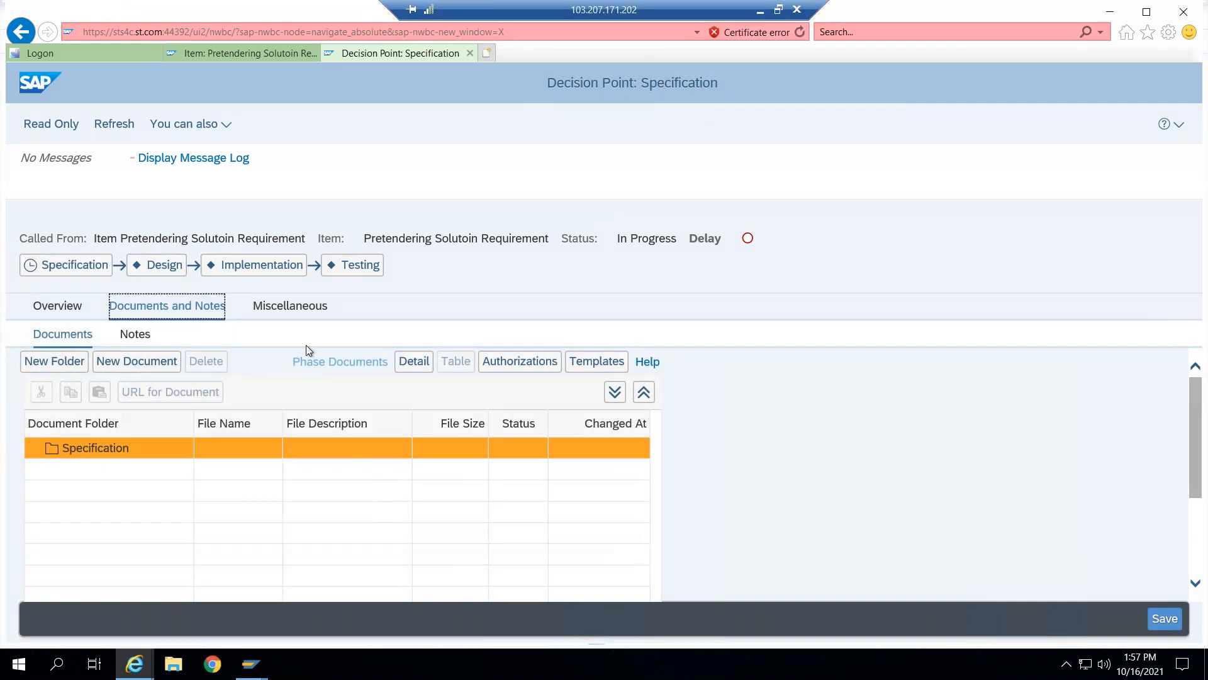
click(289, 306)
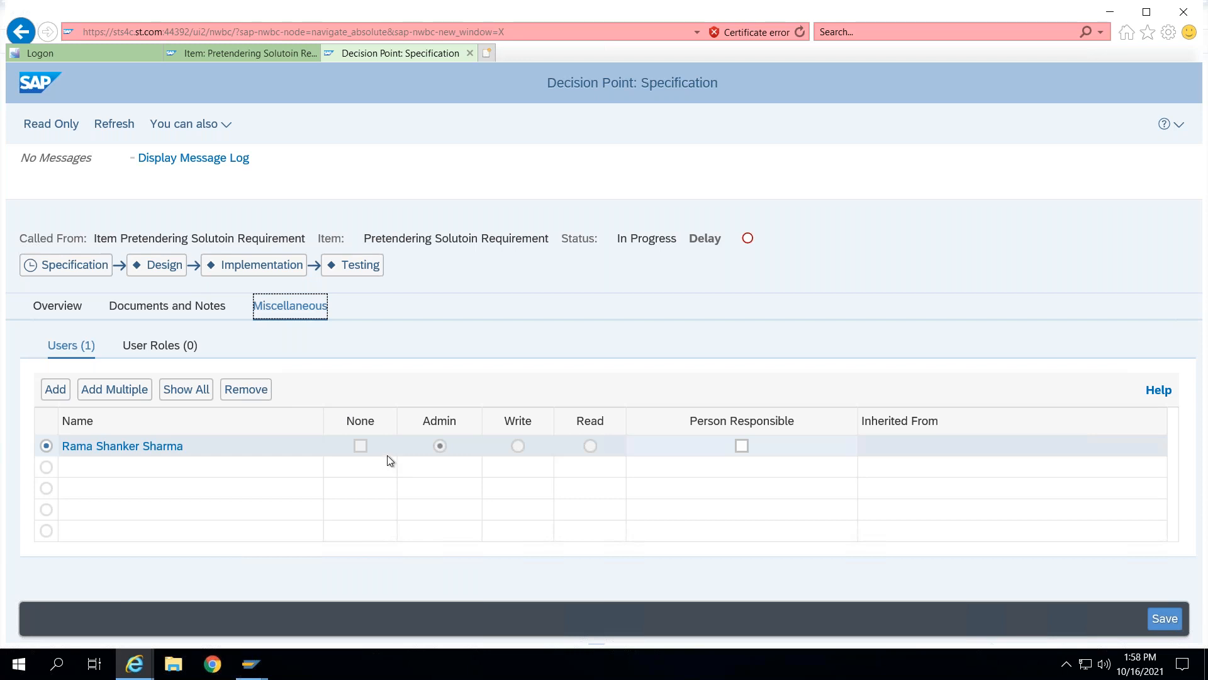
- Check in the file USER DETAILS.txt under the item's documents with description MOM, then save the item
click(267, 52)
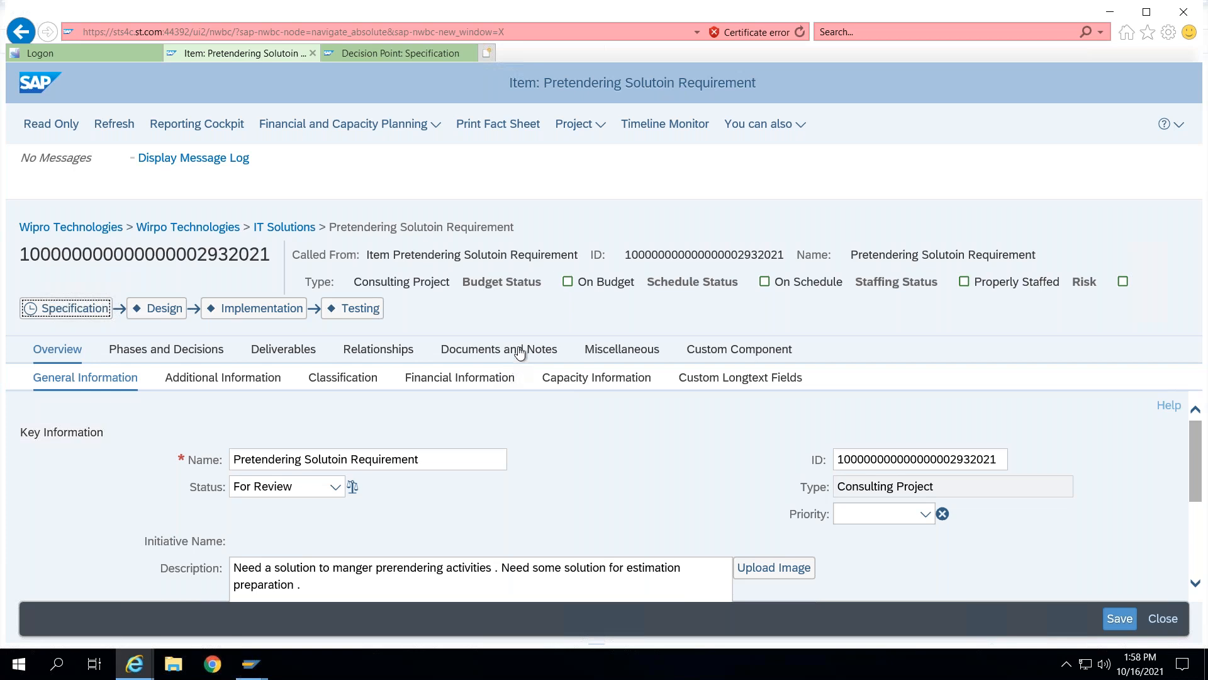
click(513, 348)
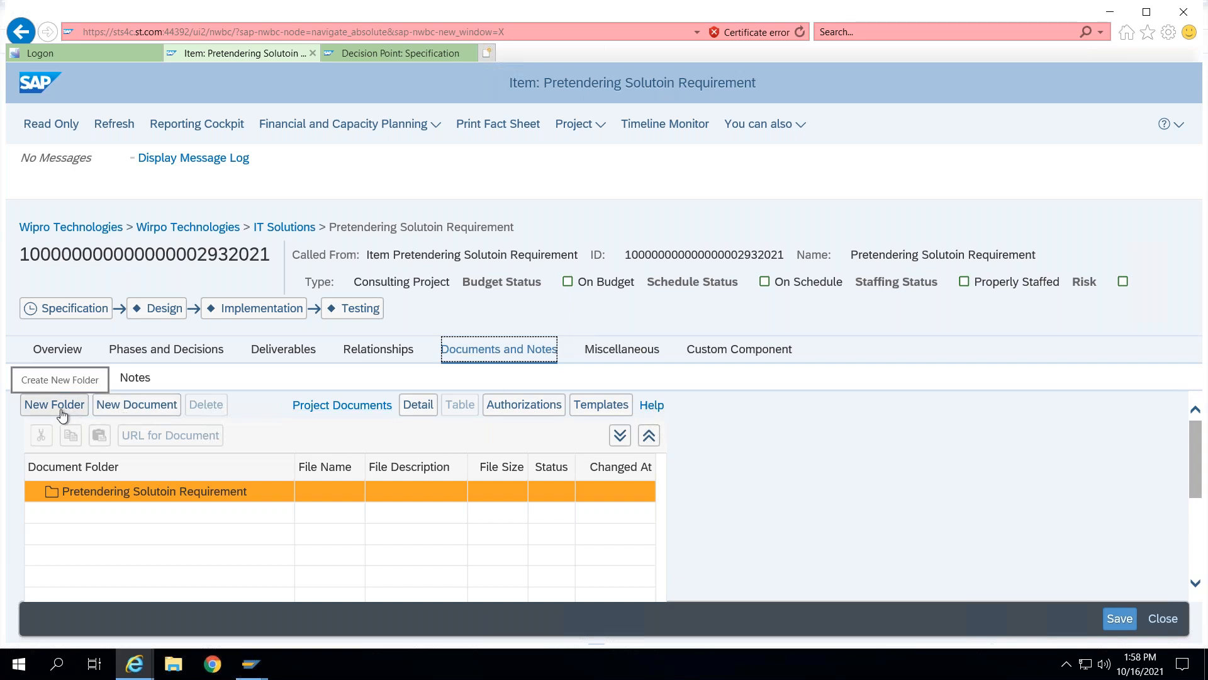
click(126, 408)
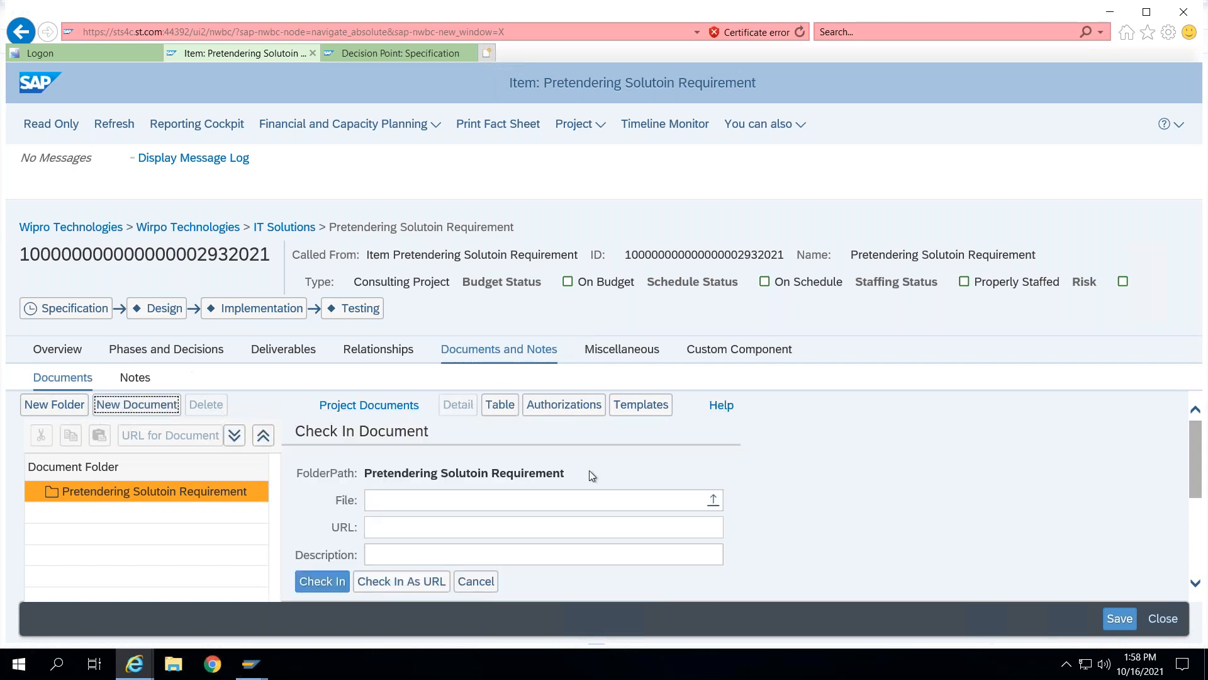
click(712, 508)
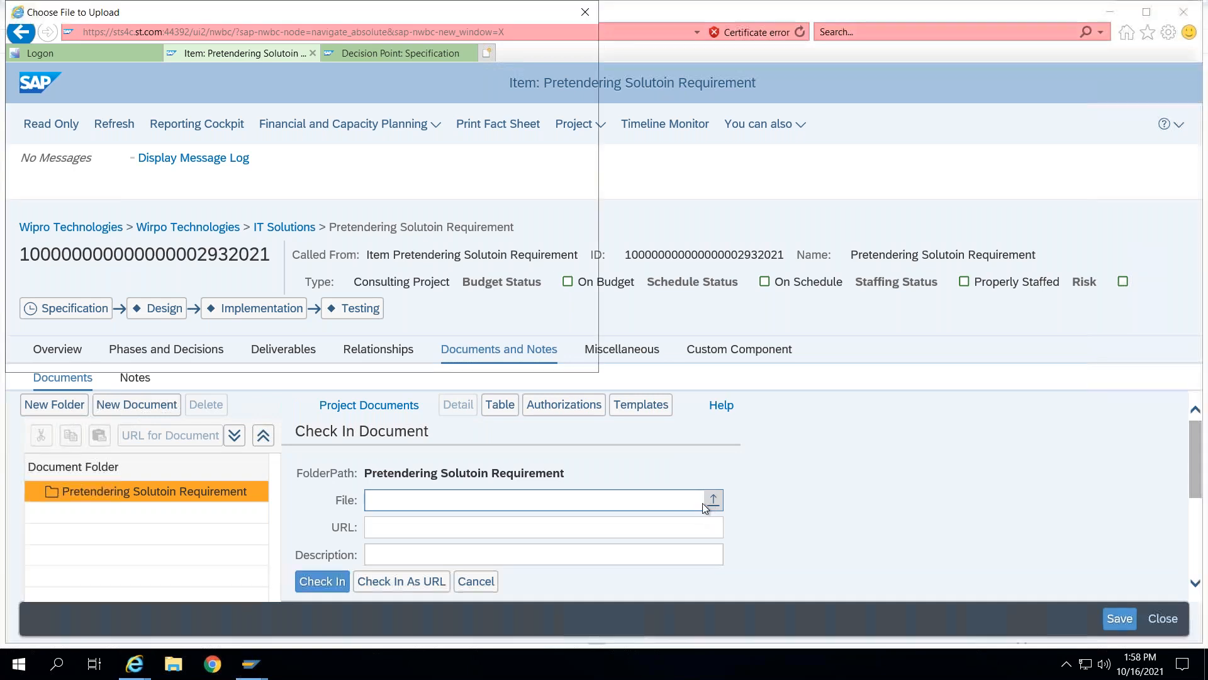
double_click(200, 112)
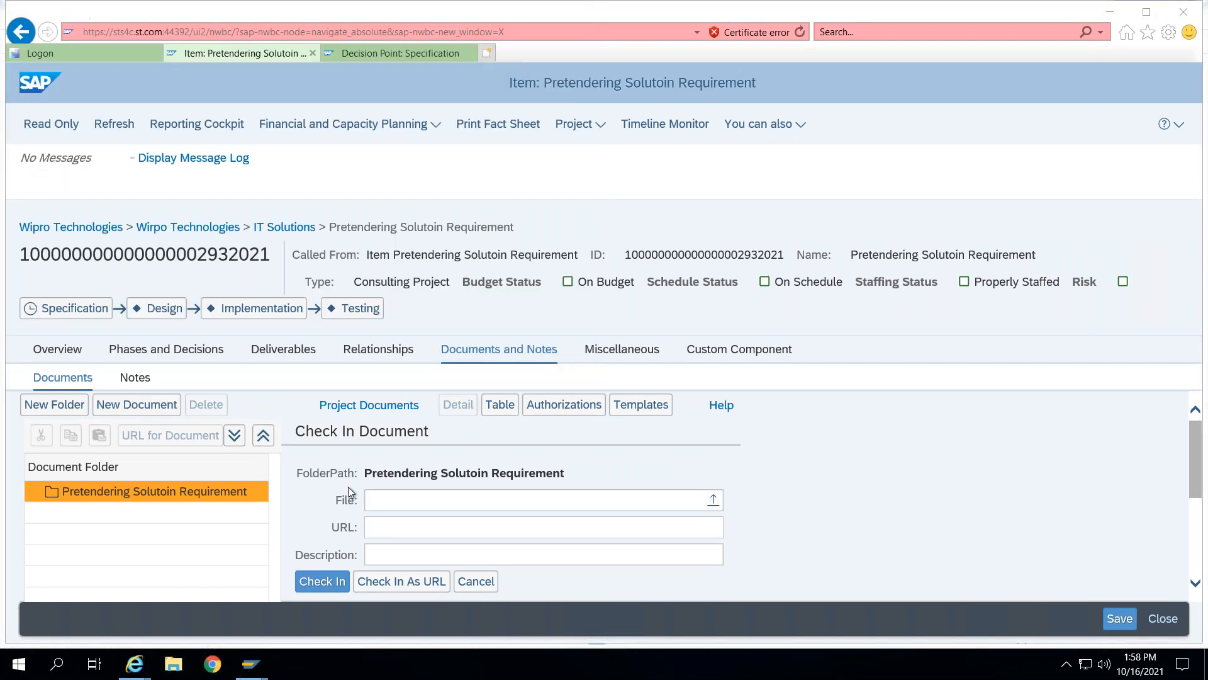
click(385, 553)
text(MOM)
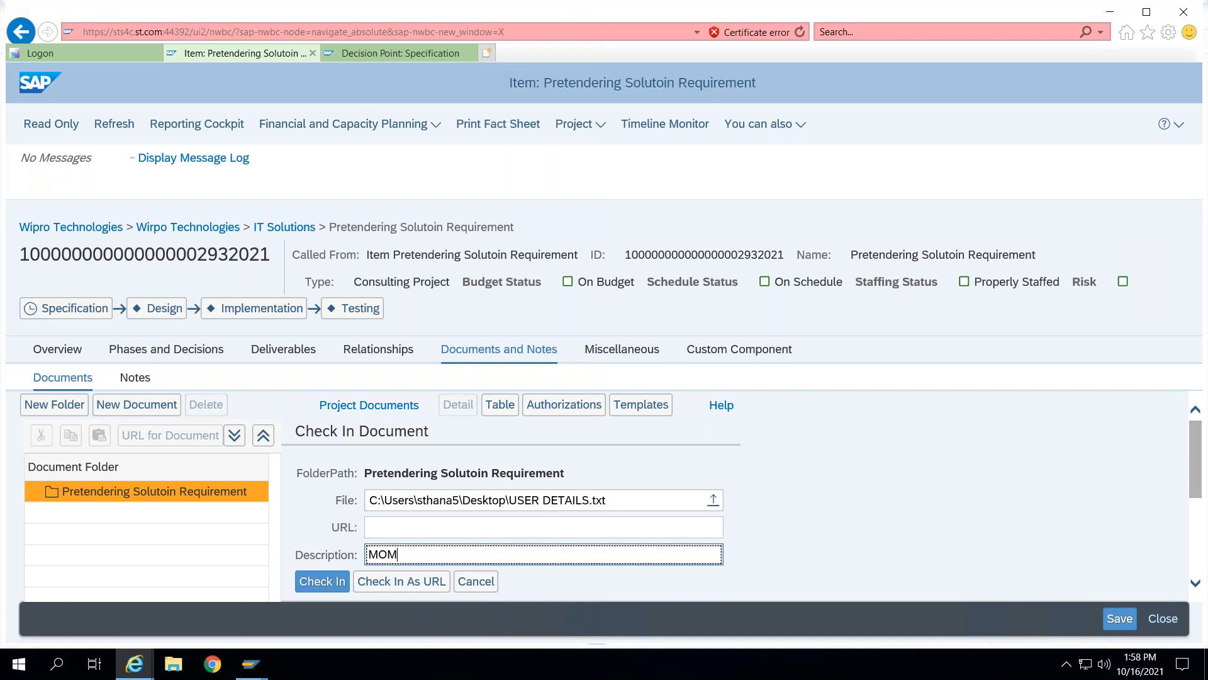
click(318, 582)
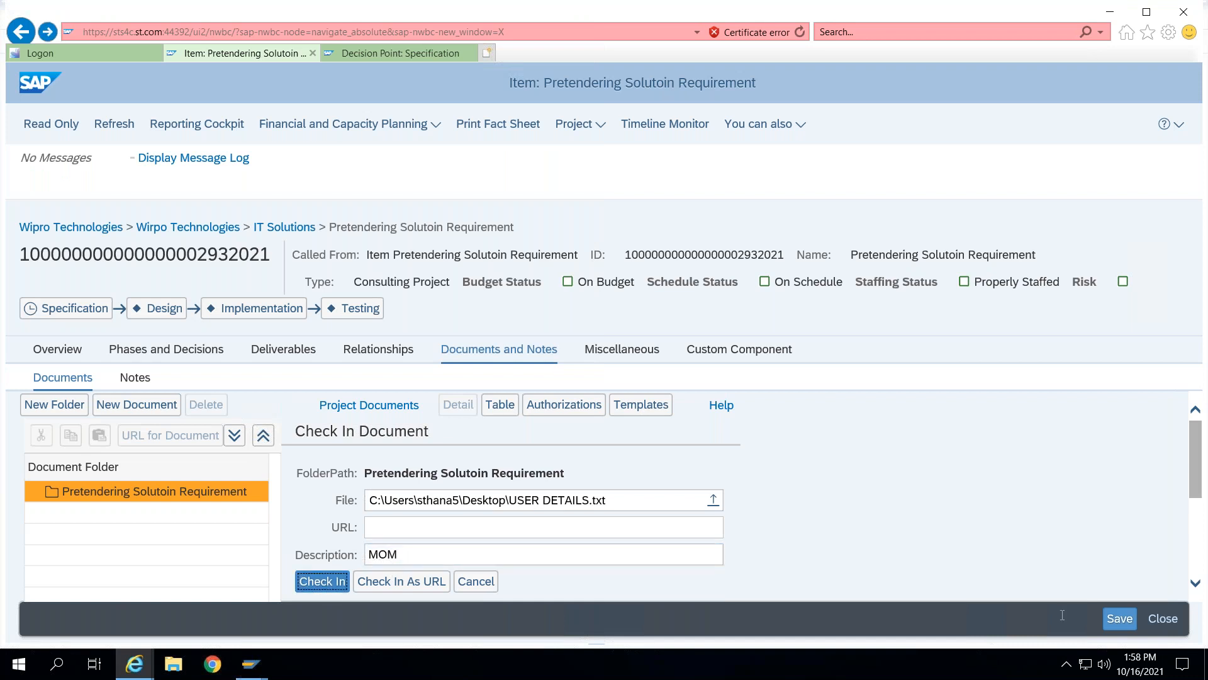
click(1129, 621)
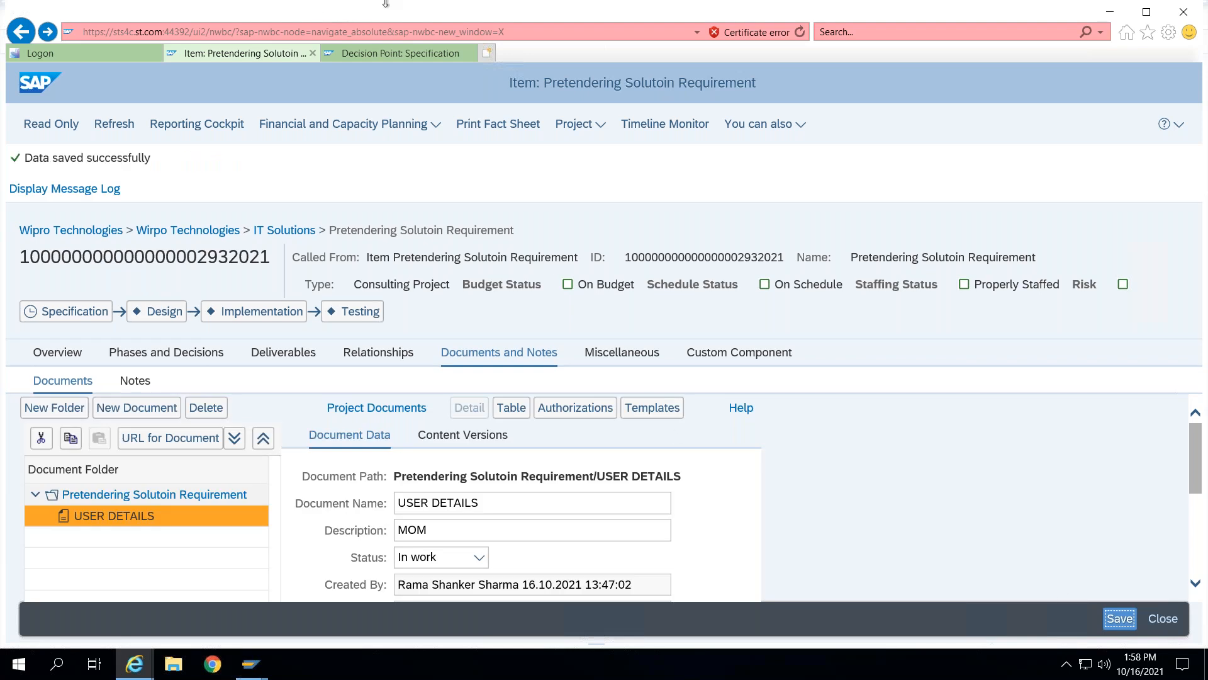
- Switch to the PowerPoint slide and draw a right arrow labelled Analysis below the Proposal arrow
mouse_move(388, 4)
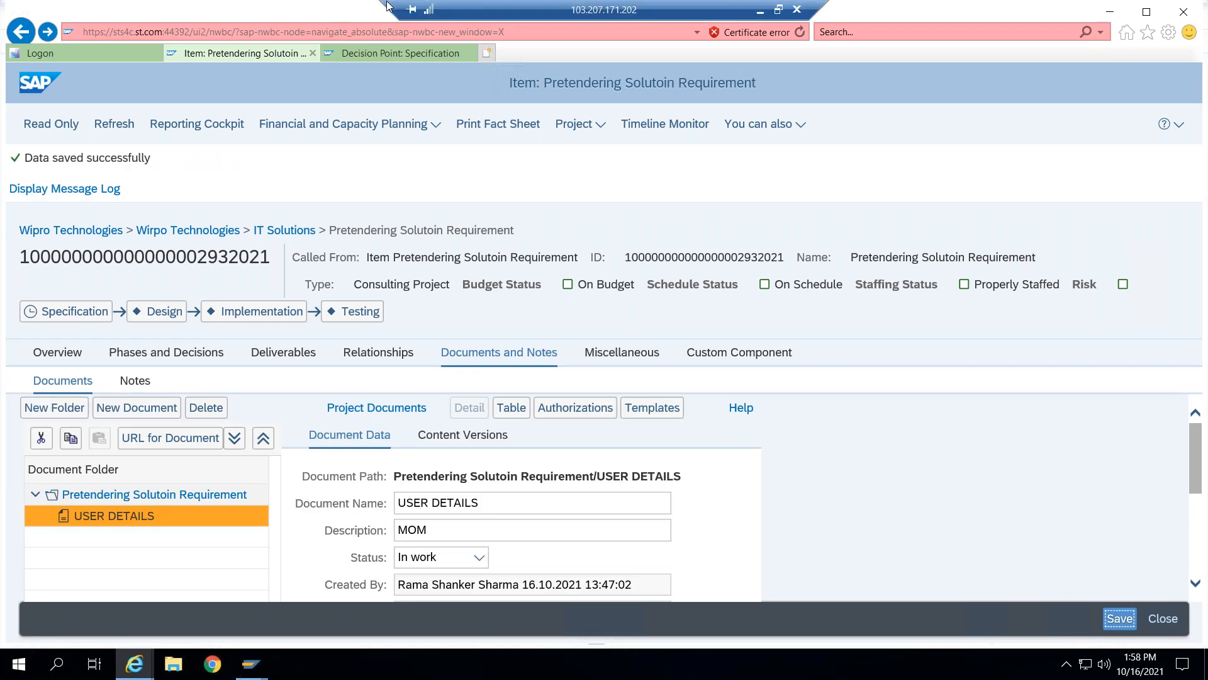
click(779, 10)
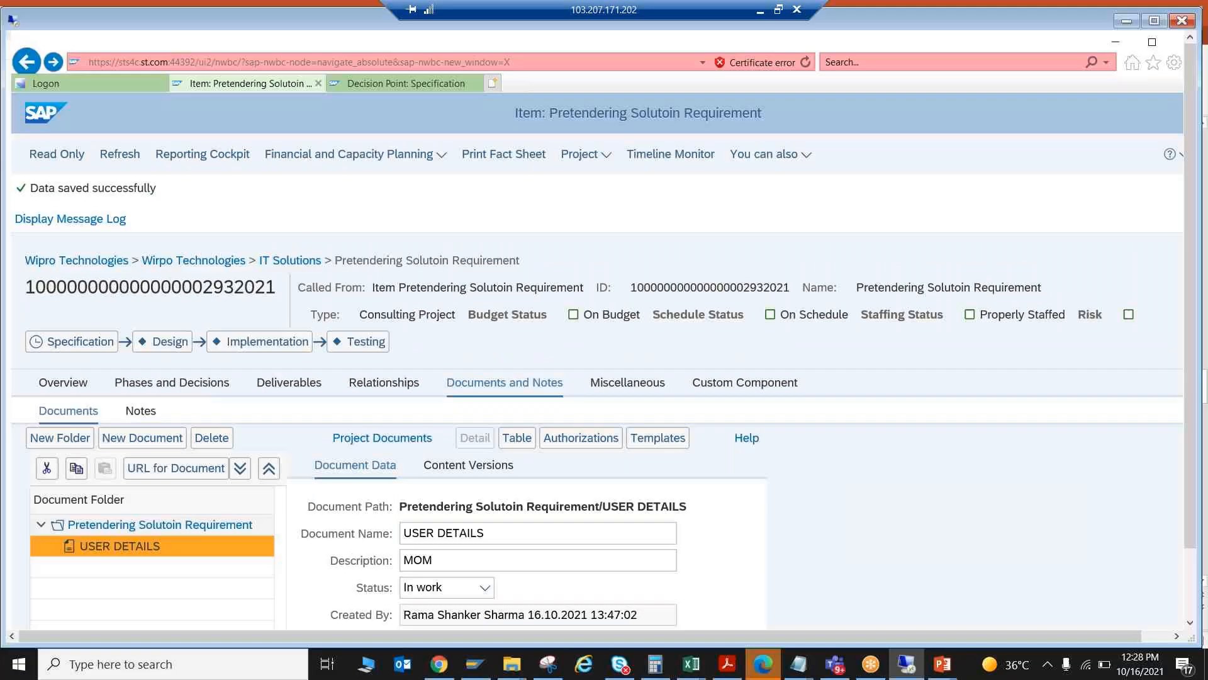
click(917, 665)
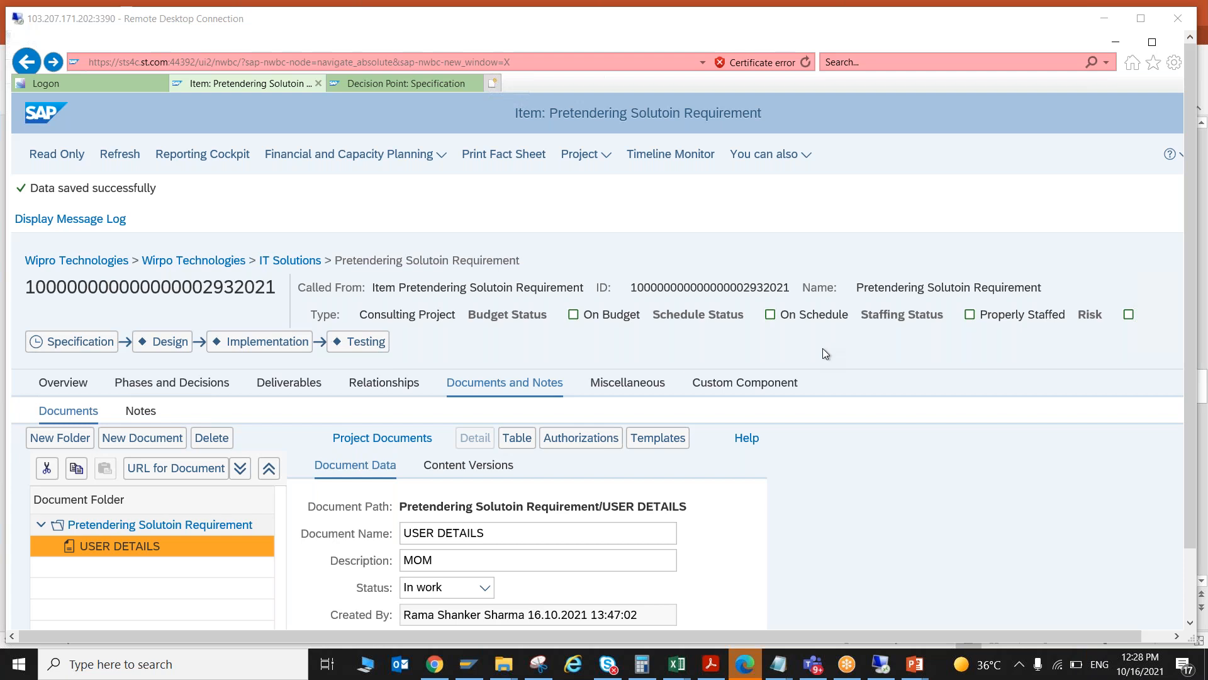
key(alt+Tab)
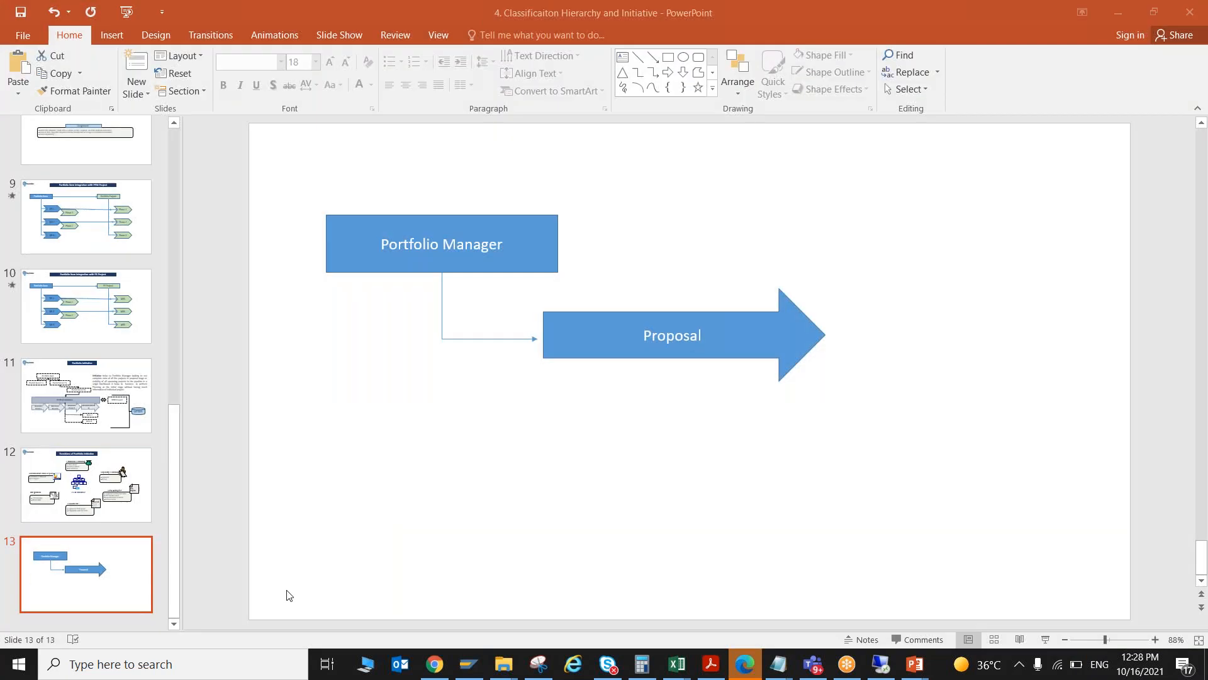
click(624, 334)
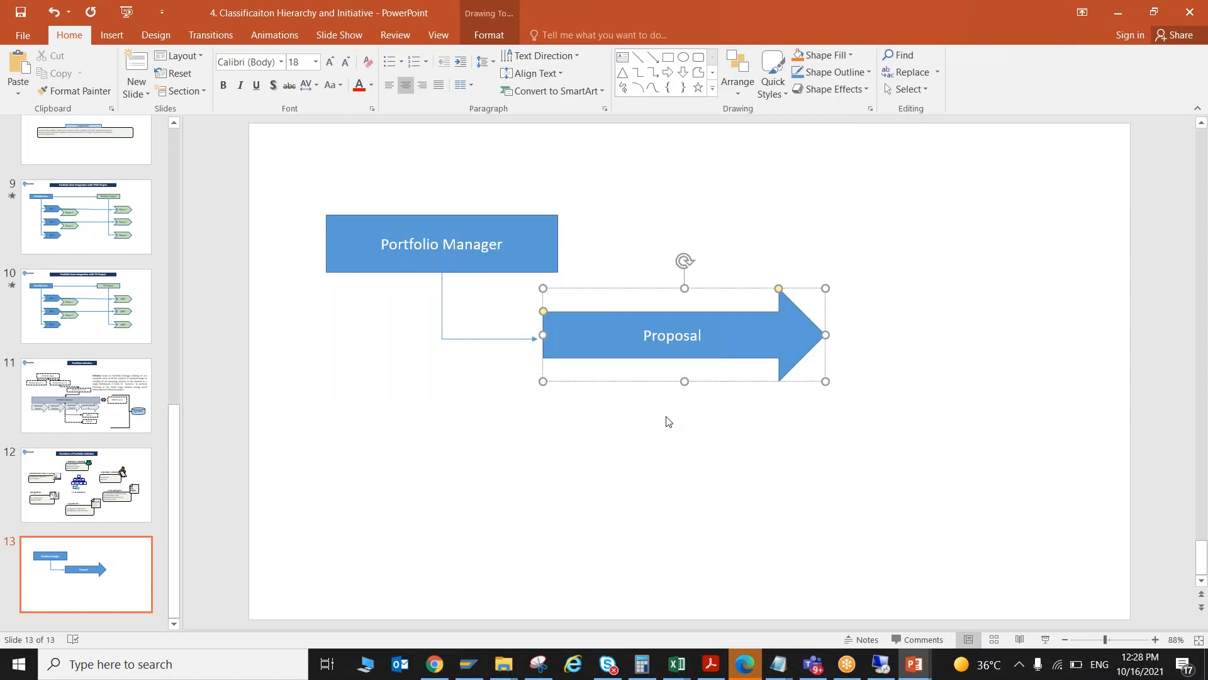
click(668, 71)
drag(544, 397, 670, 452)
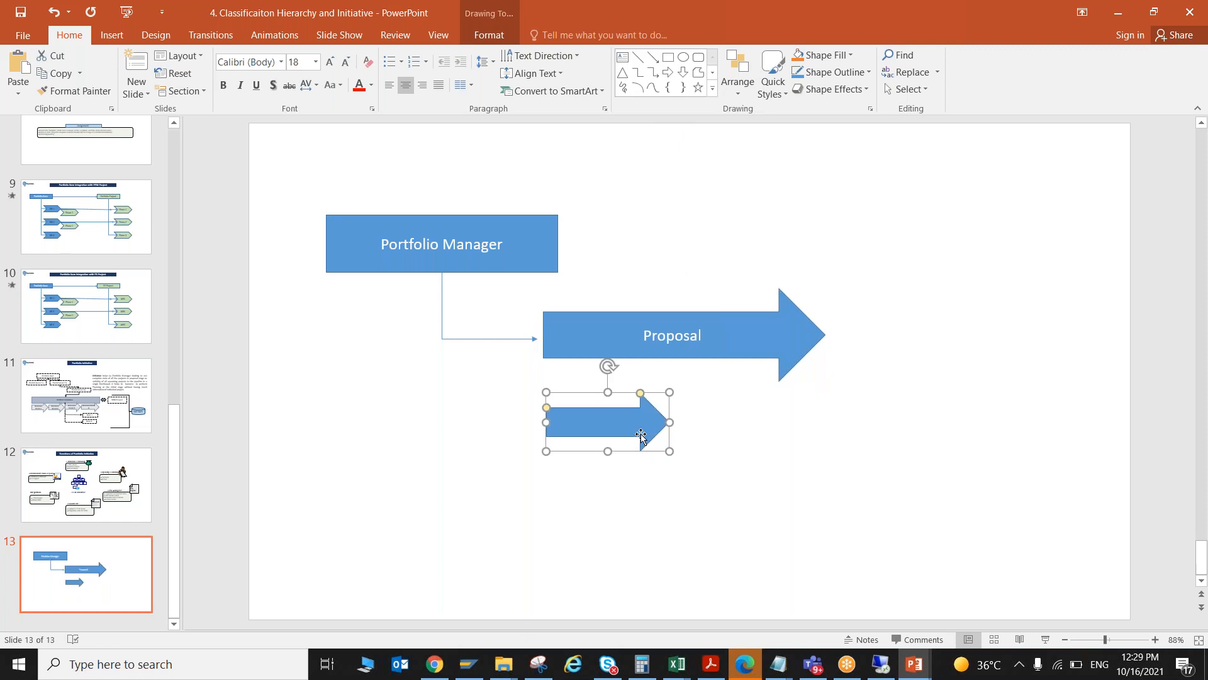
text(Analysis)
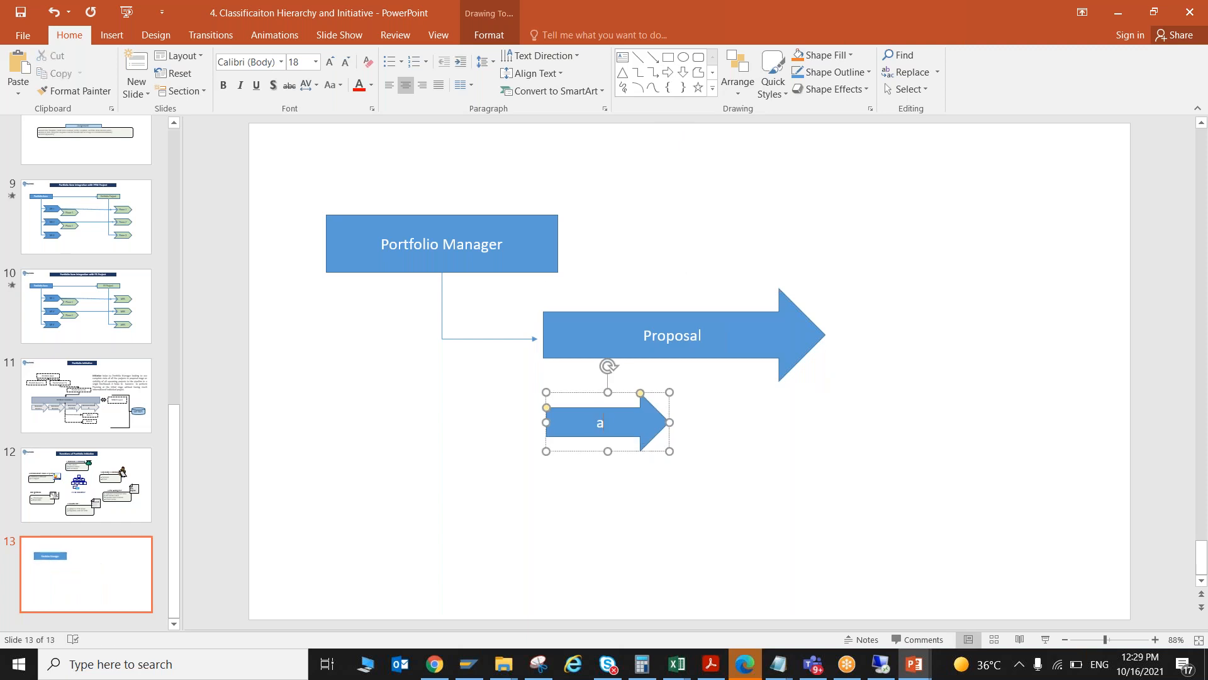
click(588, 489)
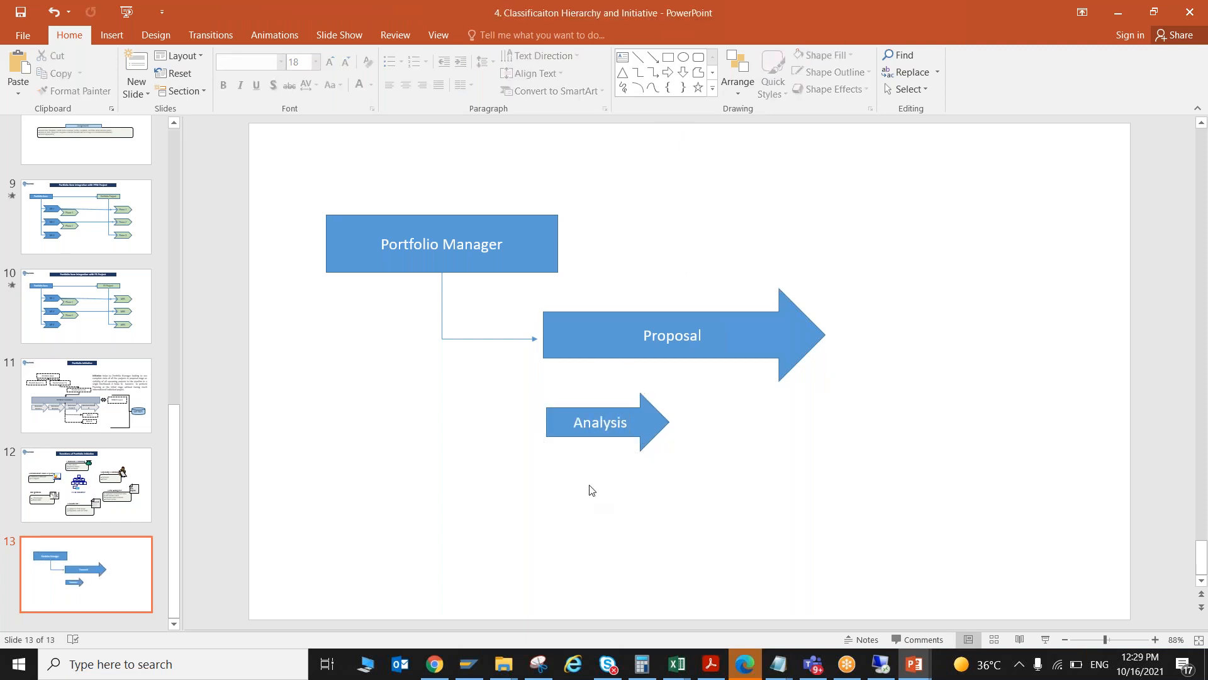
- Duplicate the Analysis arrow, place the copy just to its right and open its label for editing
click(558, 437)
key(ctrl+c)
key(ctrl+v)
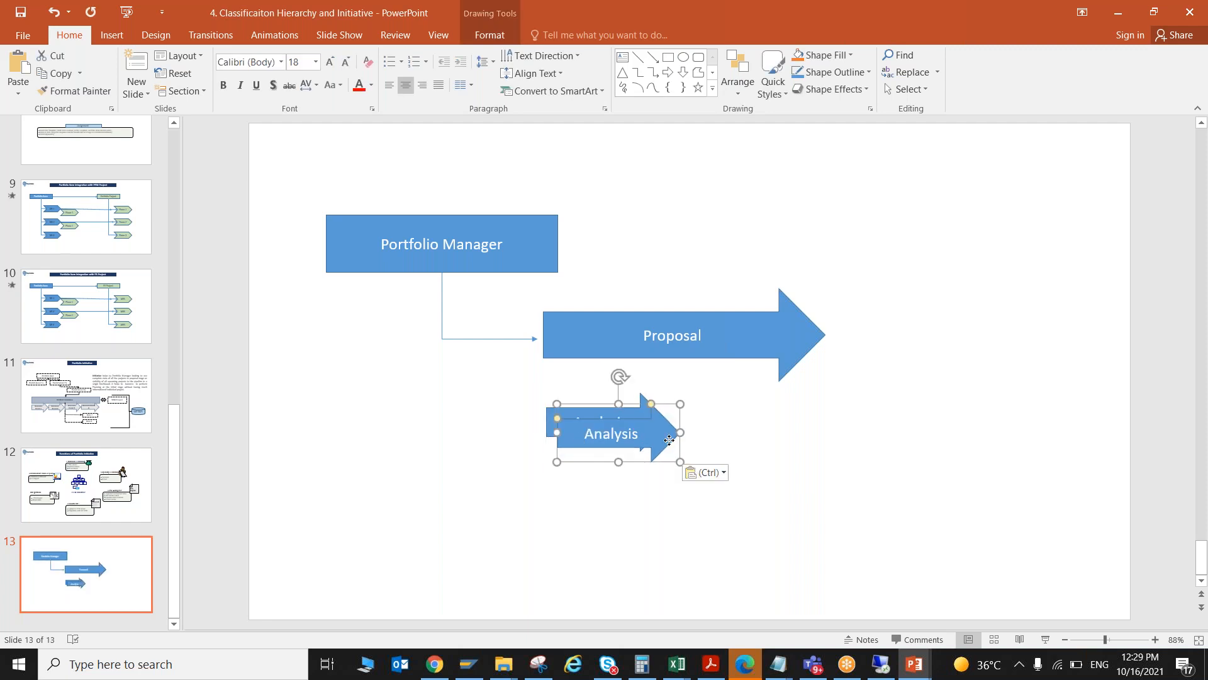
drag(573, 432, 696, 430)
double_click(695, 428)
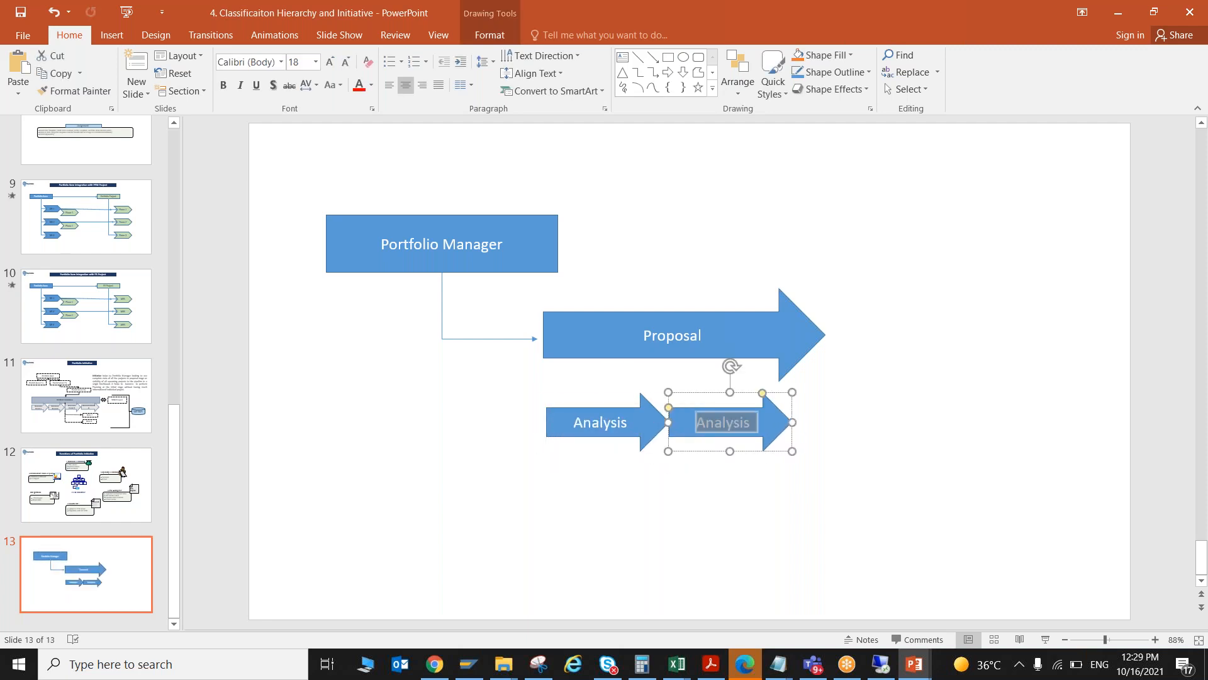
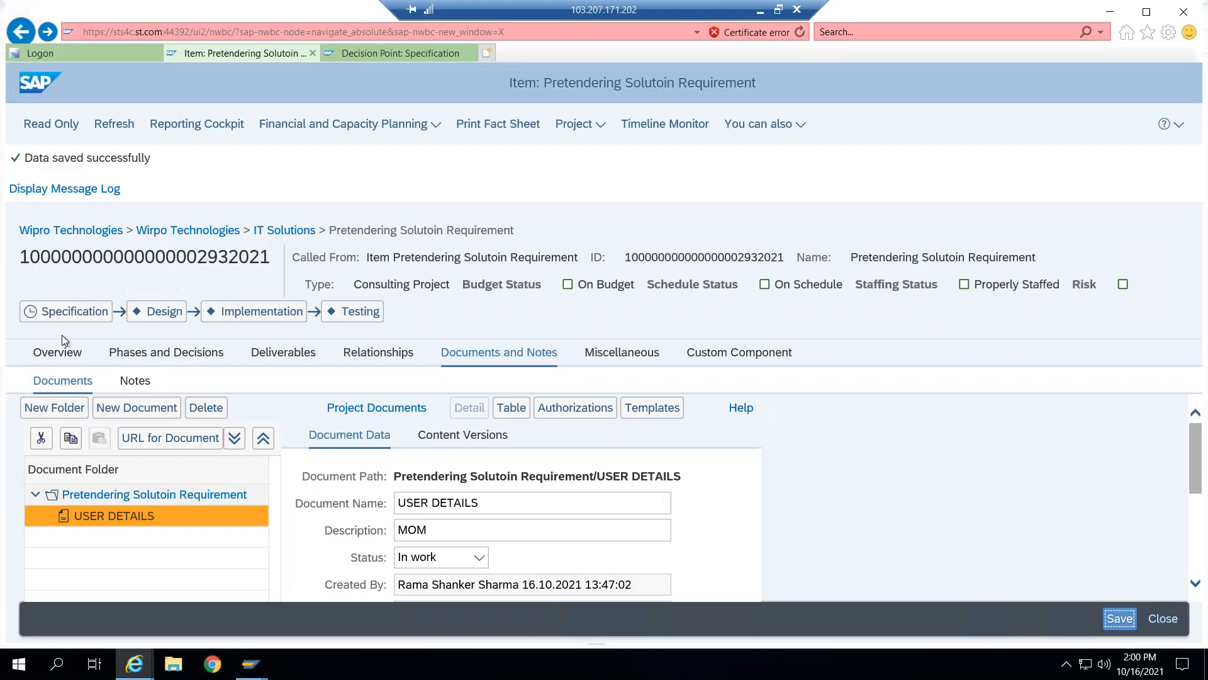
- Open the project task structure of the Pretendering Solutoin Requirement item
click(57, 352)
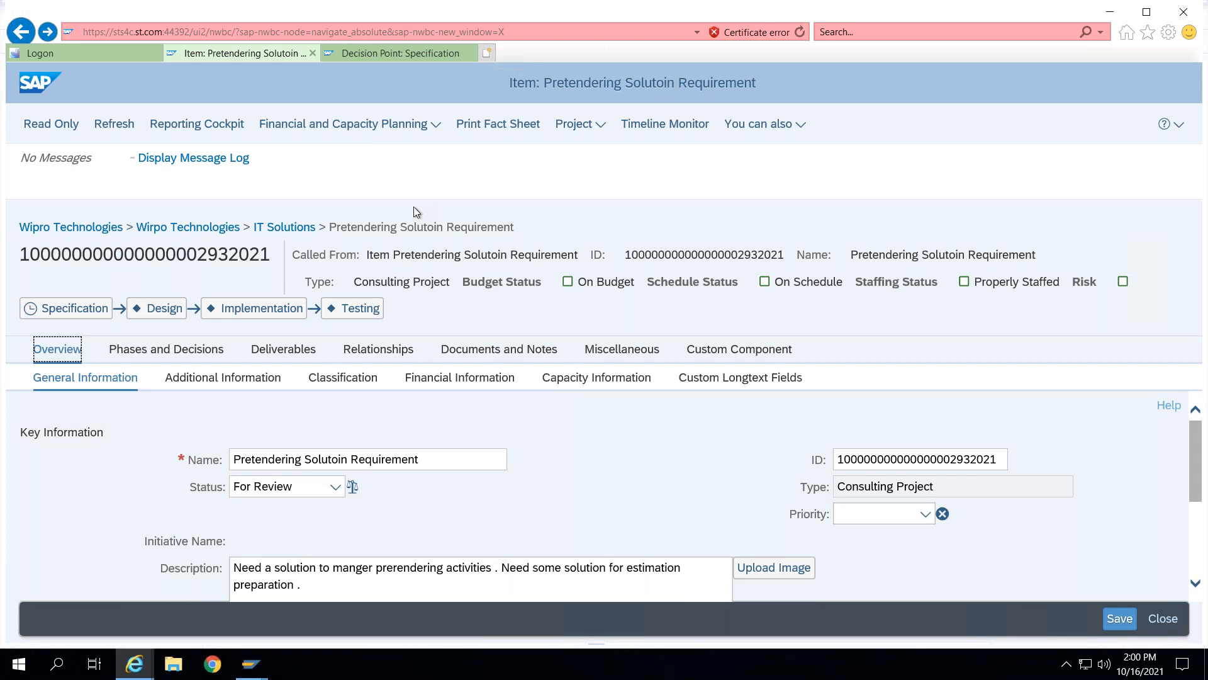
click(597, 126)
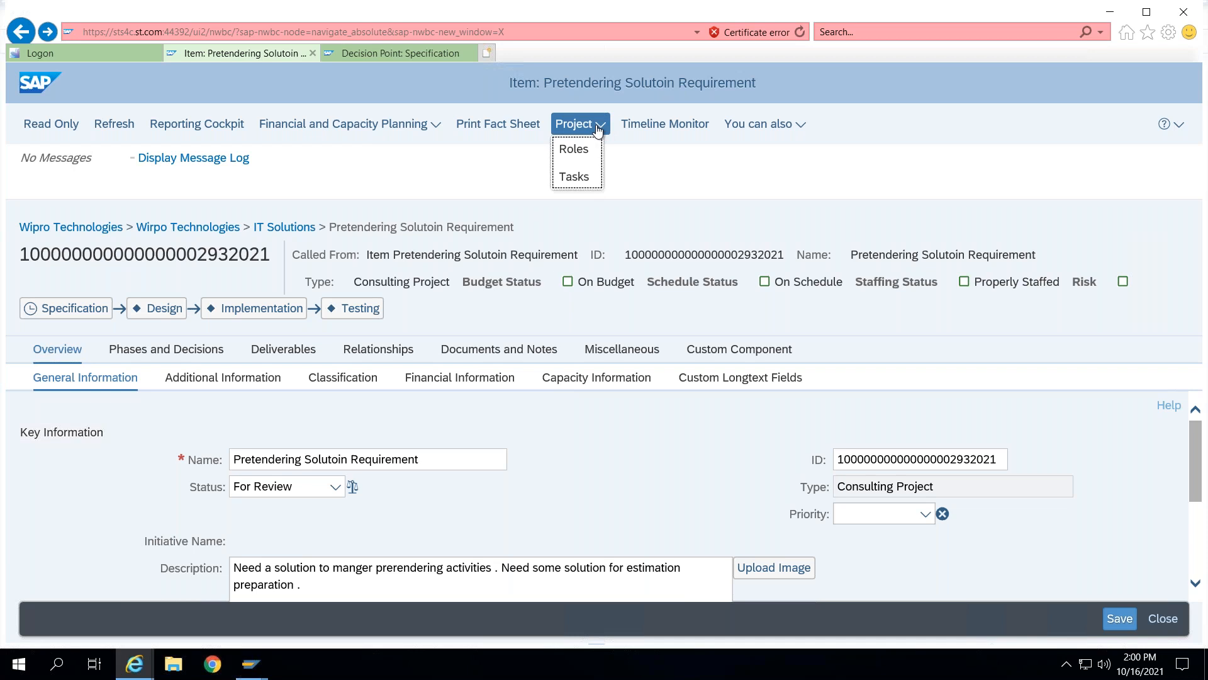
click(572, 180)
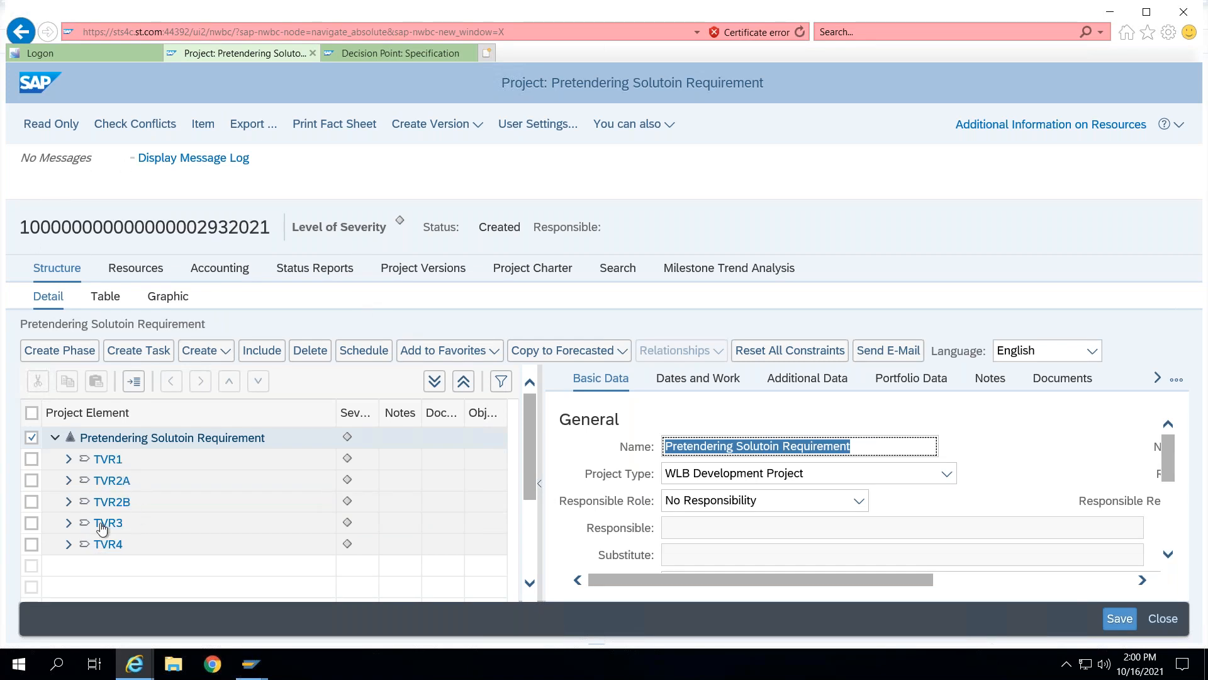
- Expand the TVR1 and TVR2A phases in the project structure and return to the item view
click(69, 459)
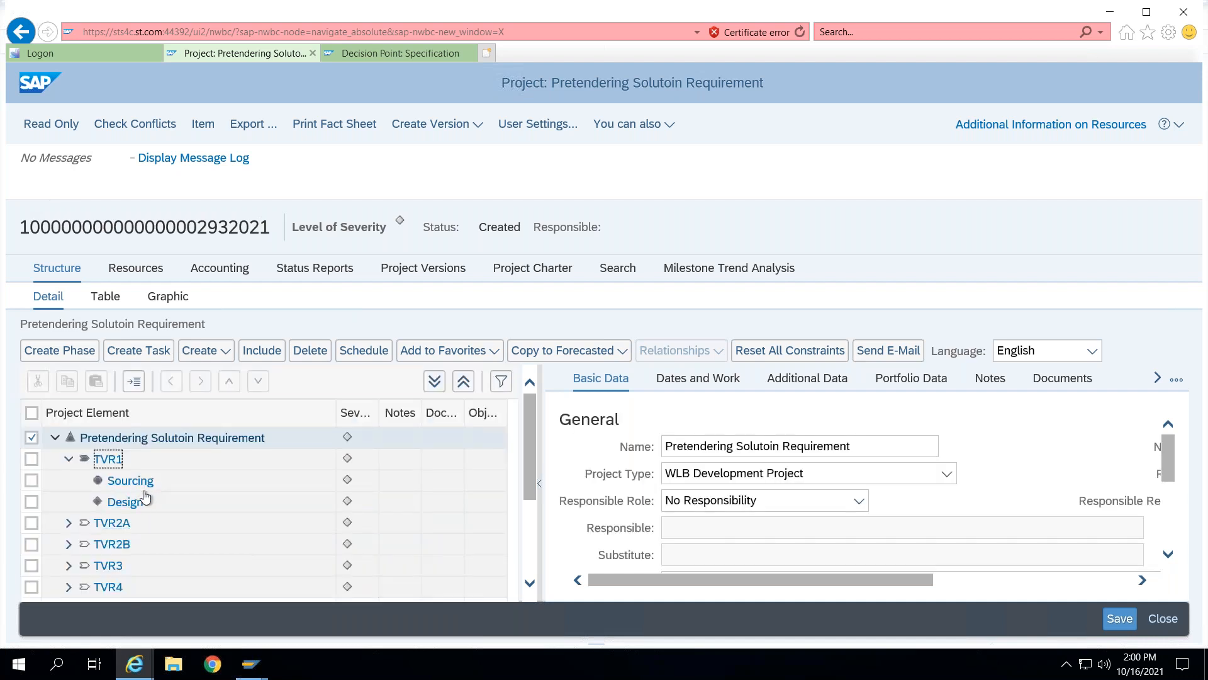
click(69, 523)
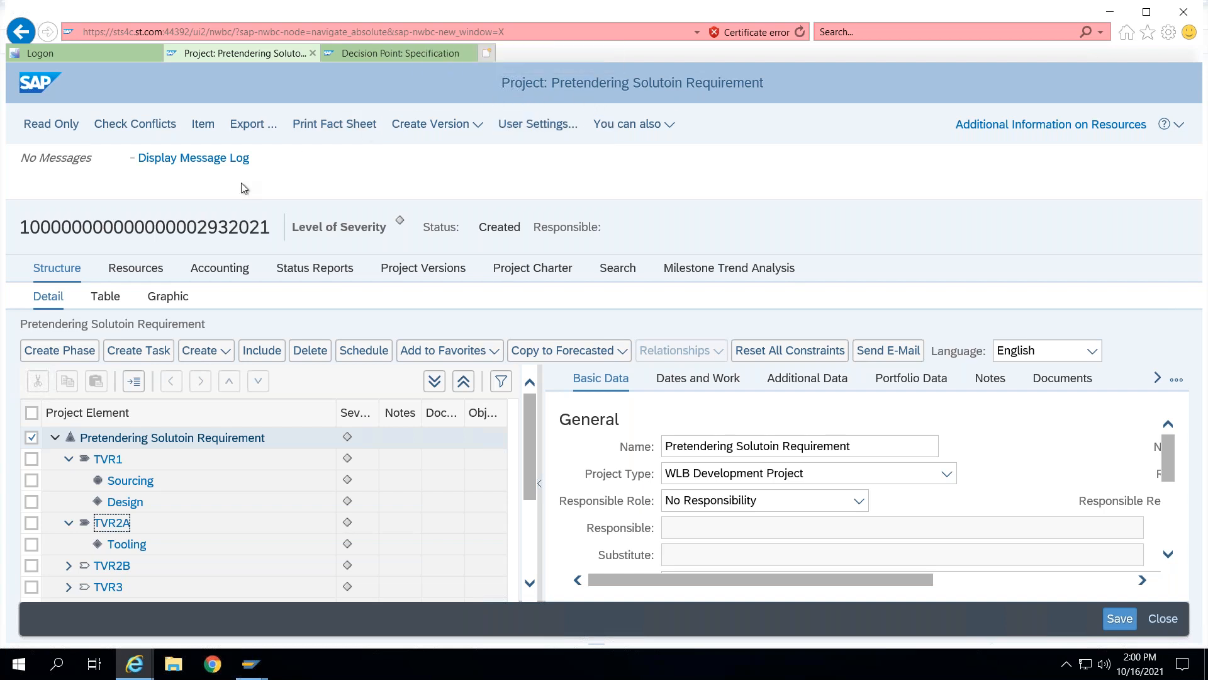
click(209, 128)
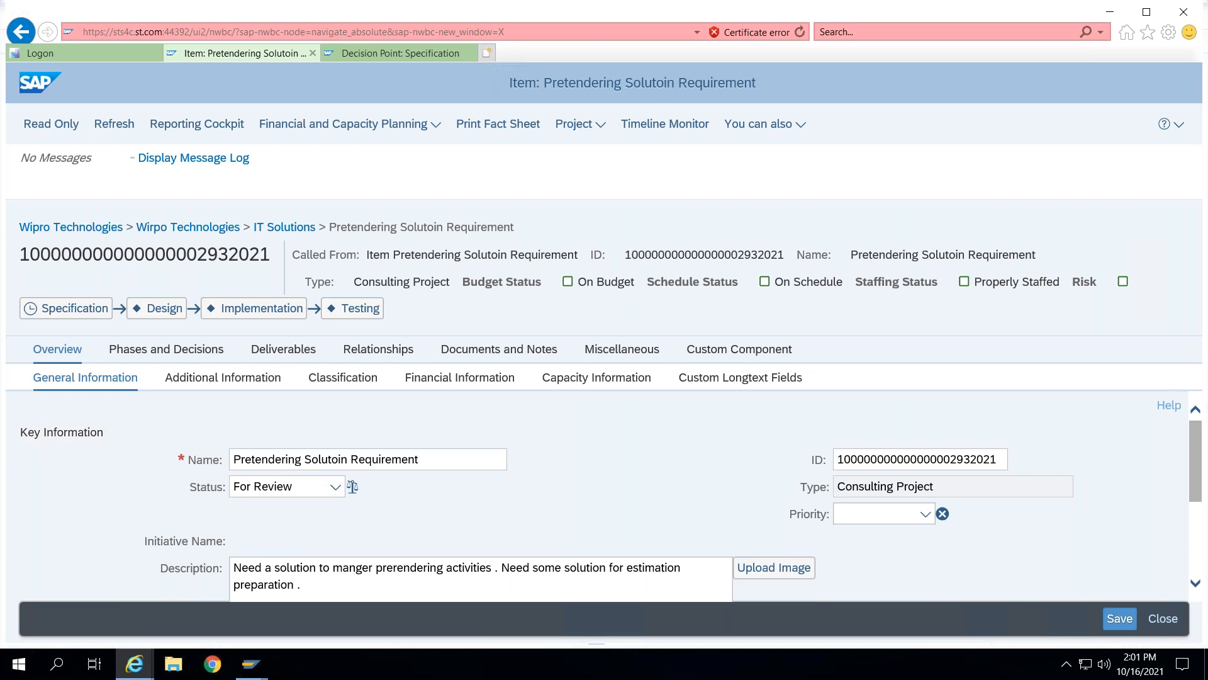
- Close the Decision Point: Specification tab and the item tab to return to the portfolio items list
click(470, 52)
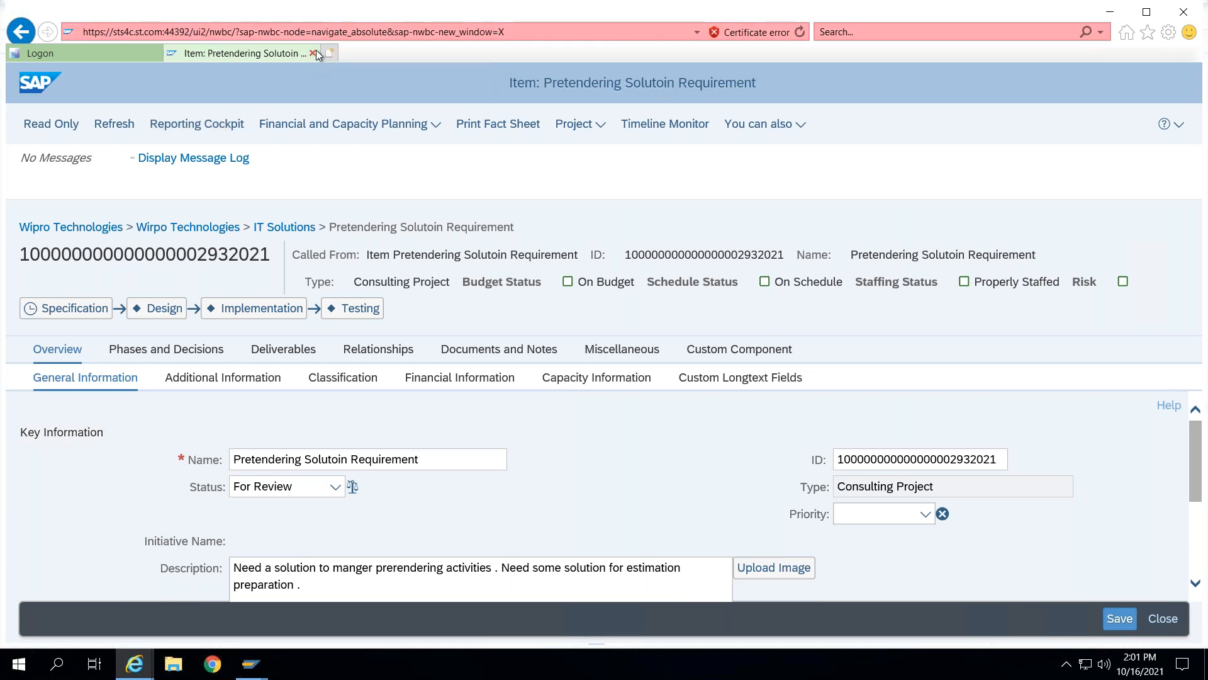
click(312, 53)
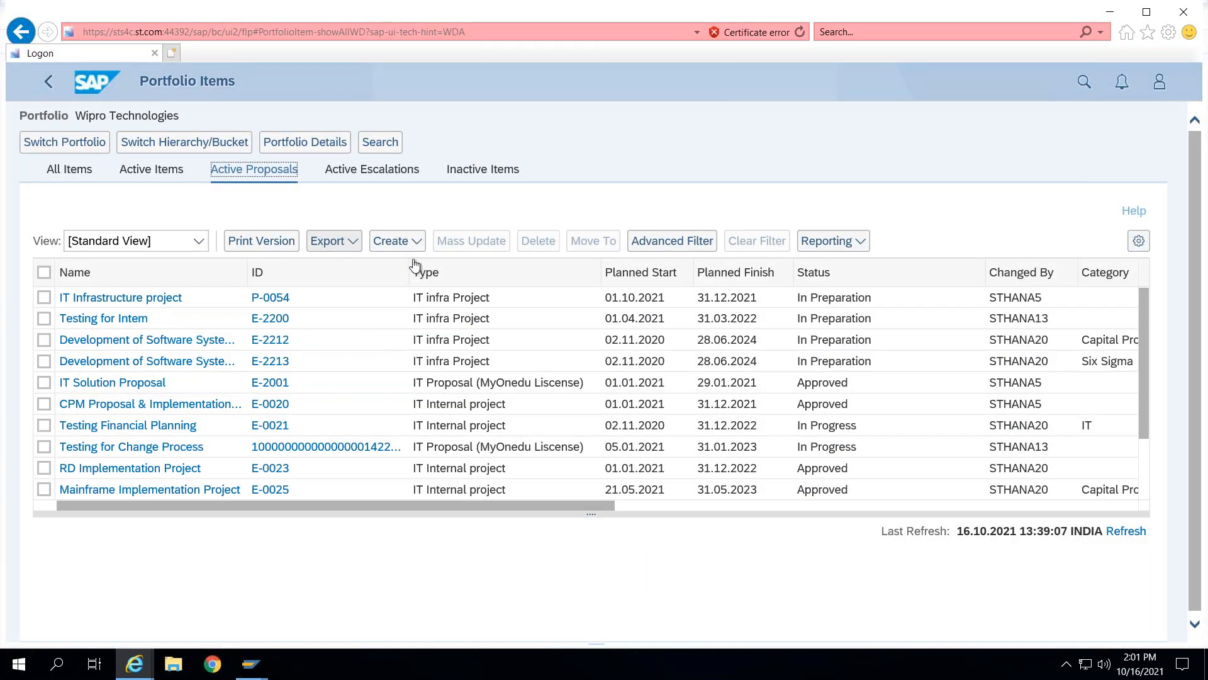
- Start a new portfolio item in the IT Solutions bucket with item type Consulting Project
click(406, 241)
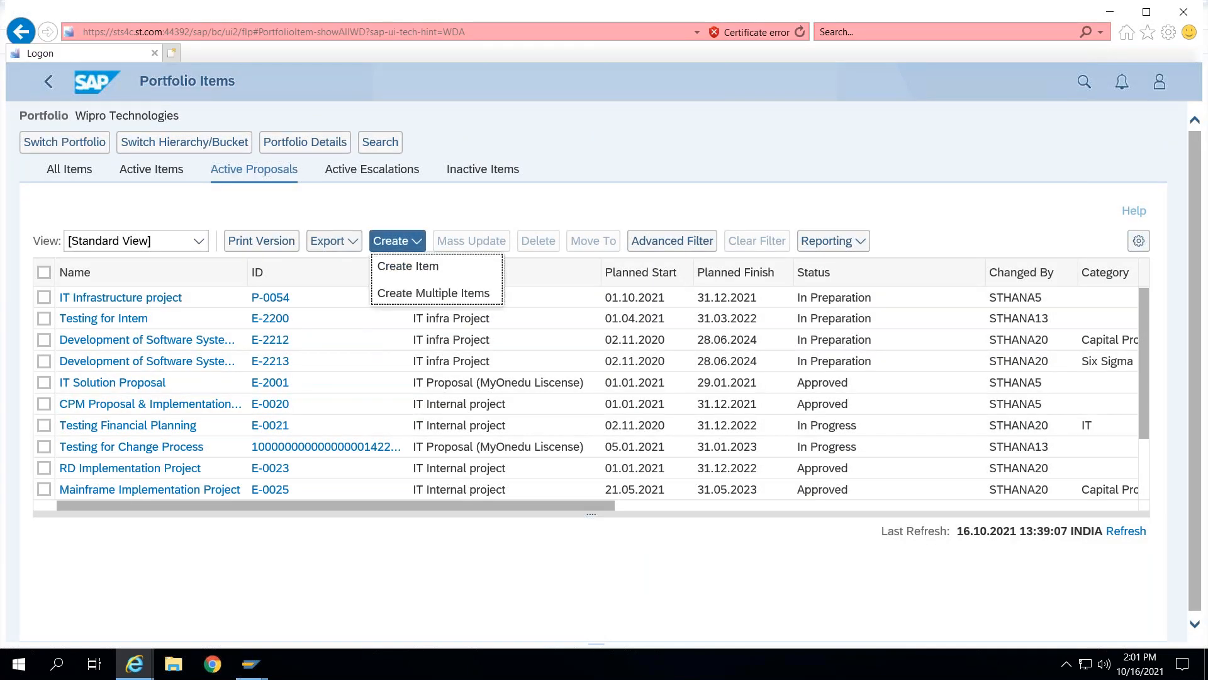
click(417, 266)
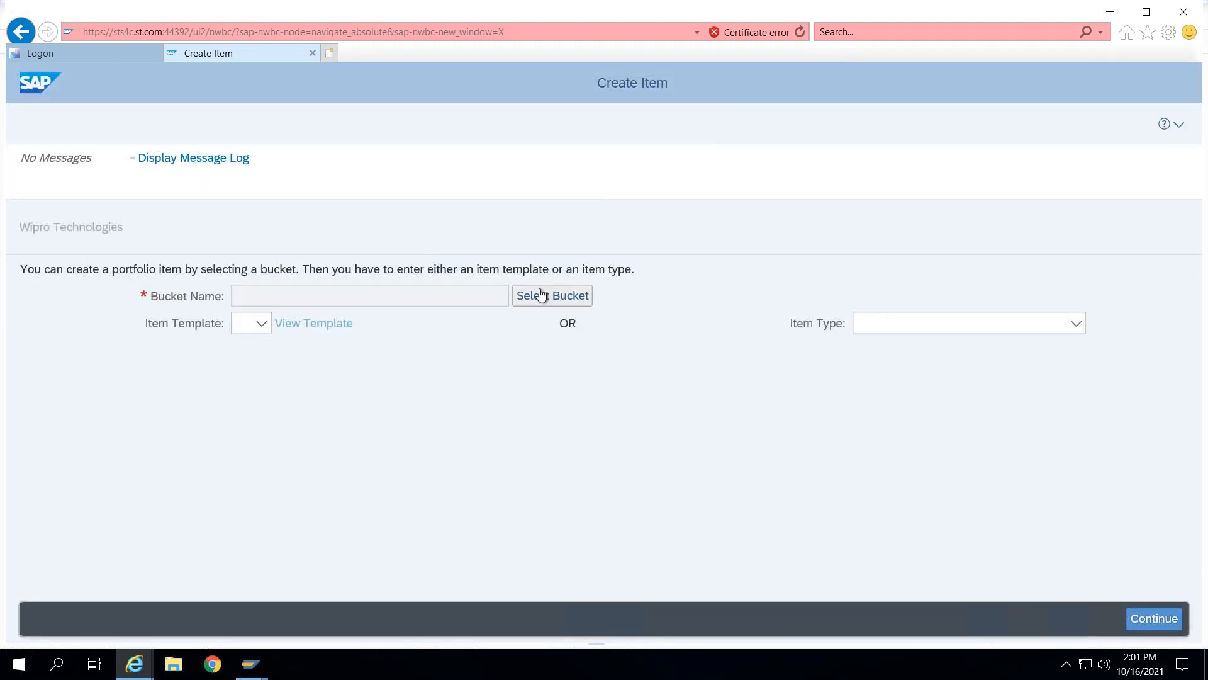
click(541, 294)
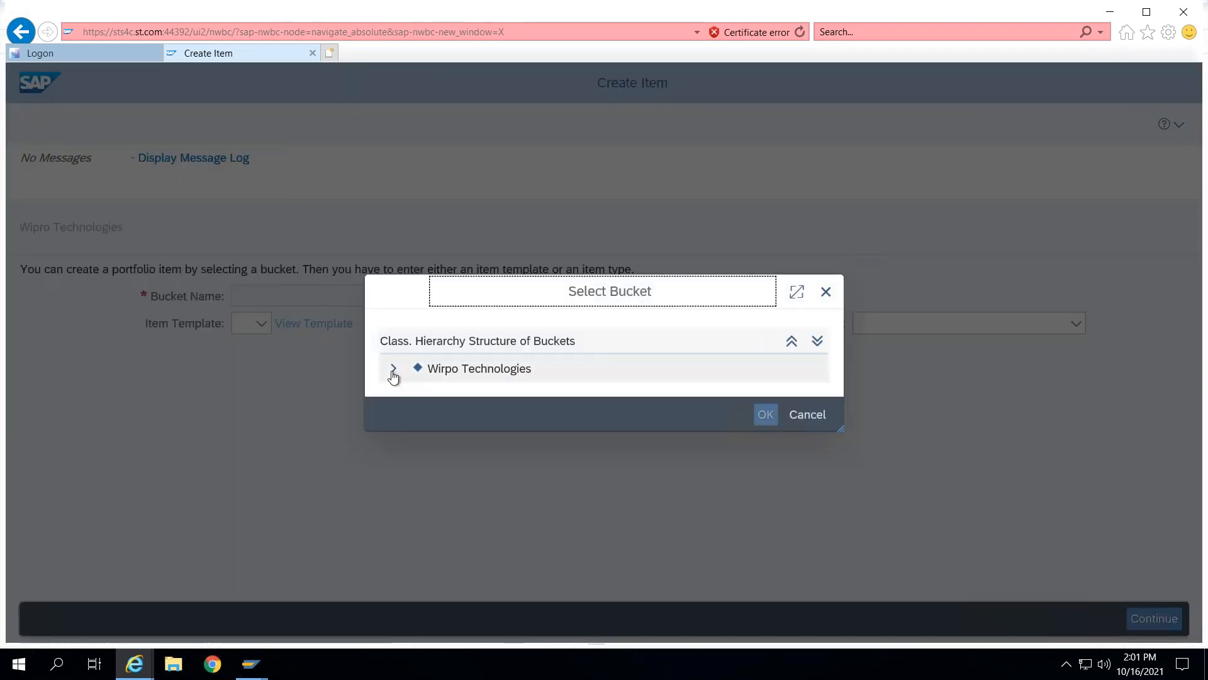
click(395, 369)
click(475, 392)
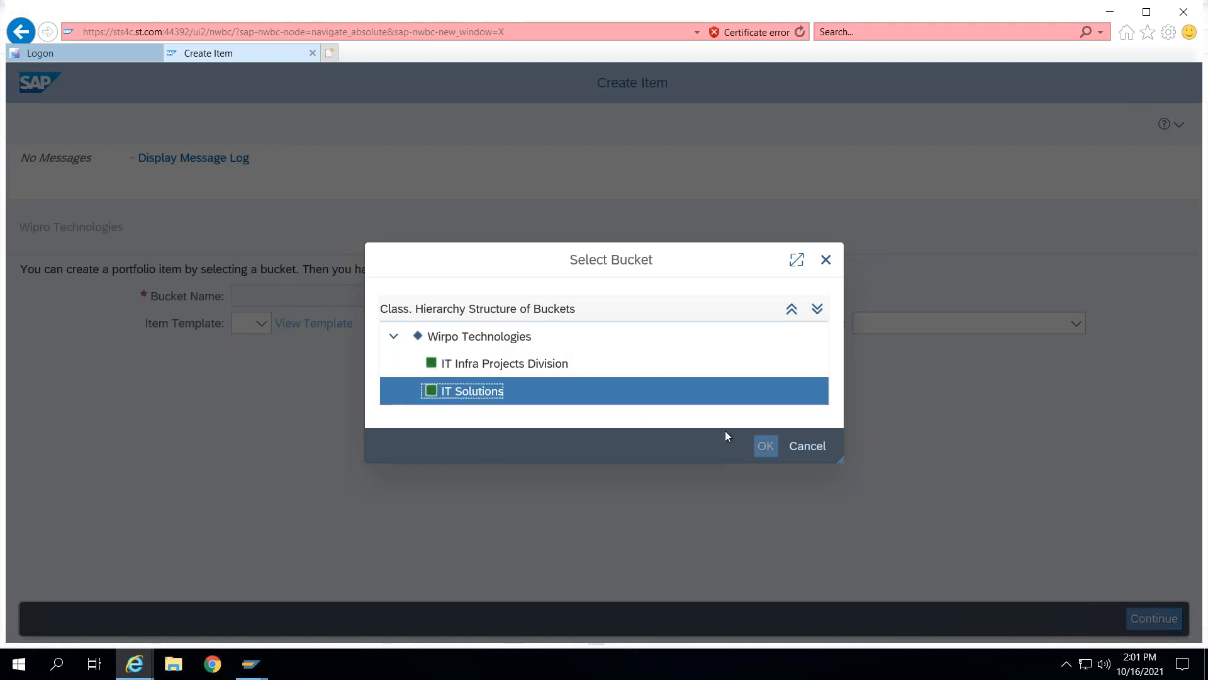
click(766, 446)
click(1022, 322)
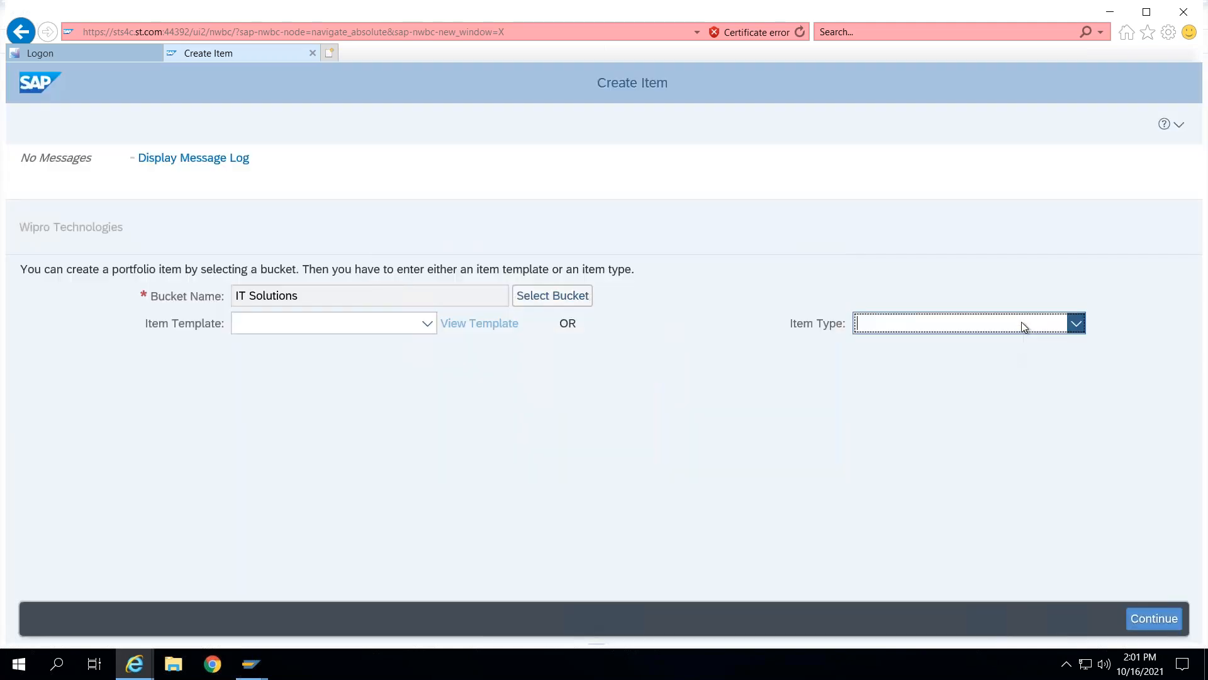
click(959, 375)
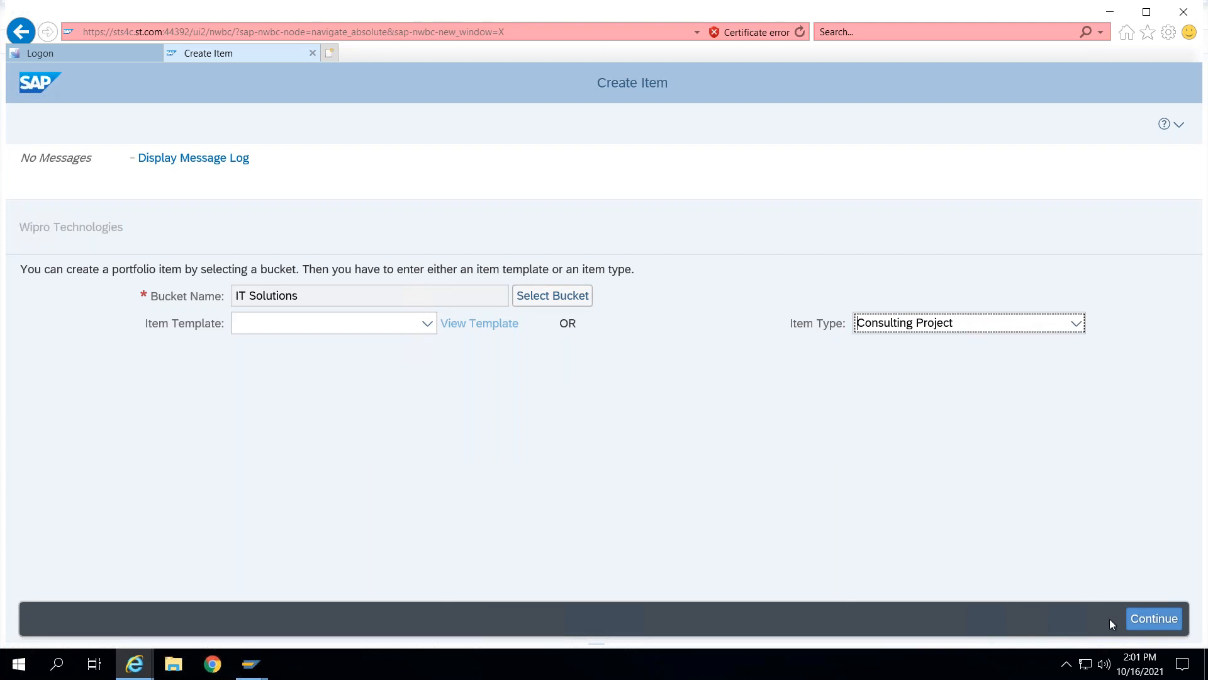
click(1140, 620)
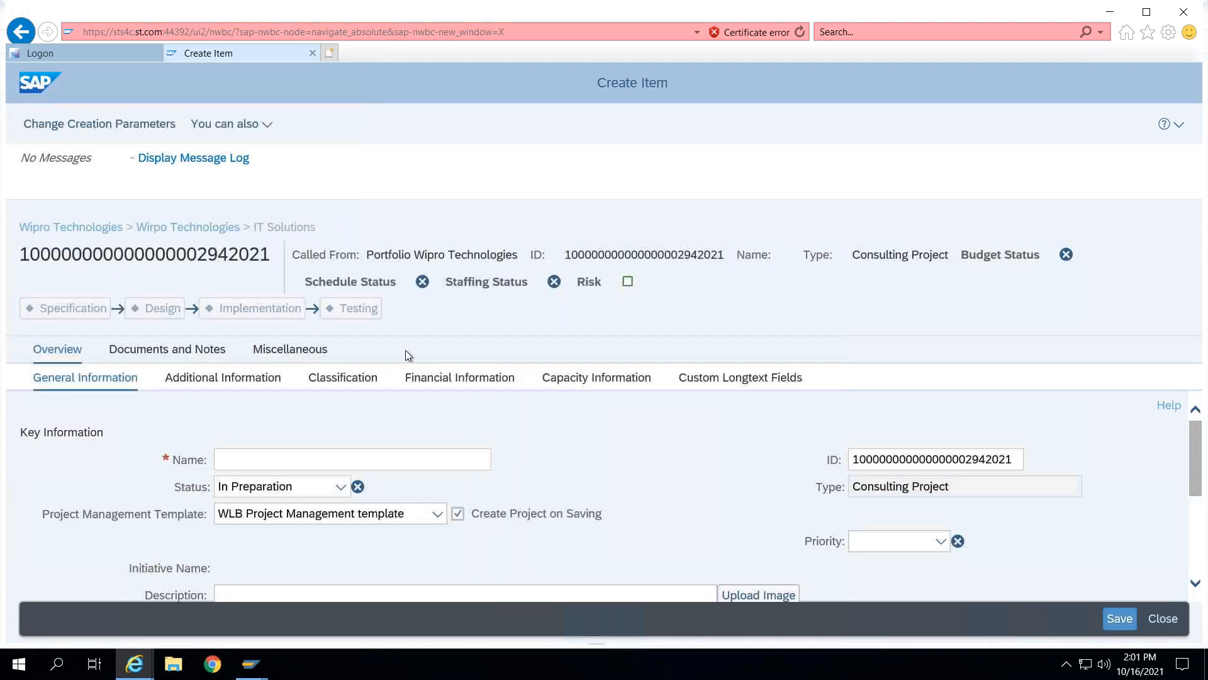
- Name the new item CPM Implementation and save it with the WLB Project Management template
click(354, 461)
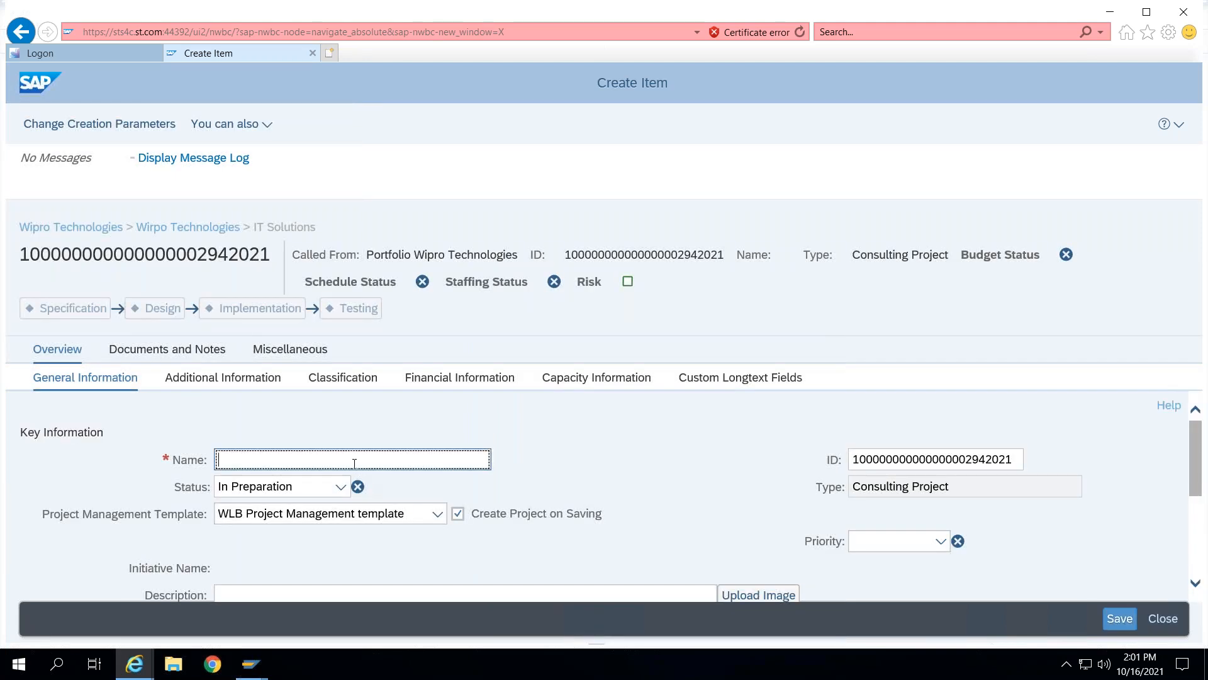
text(CPM Implementation)
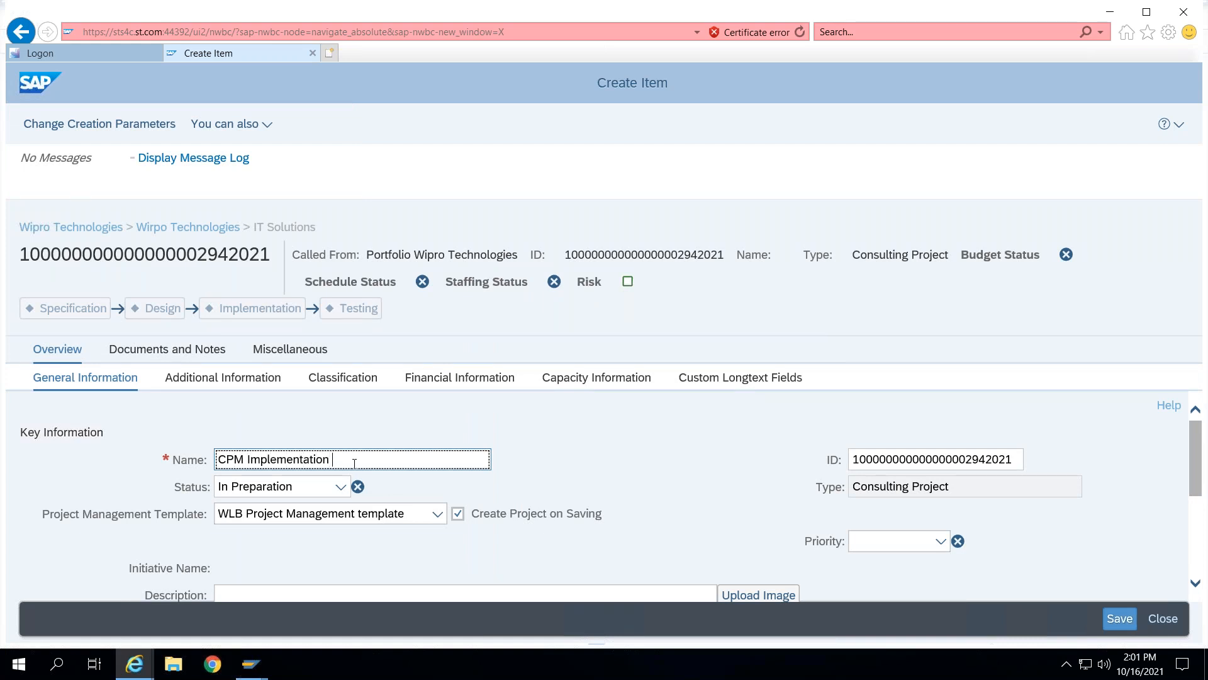
click(435, 515)
click(434, 515)
click(432, 514)
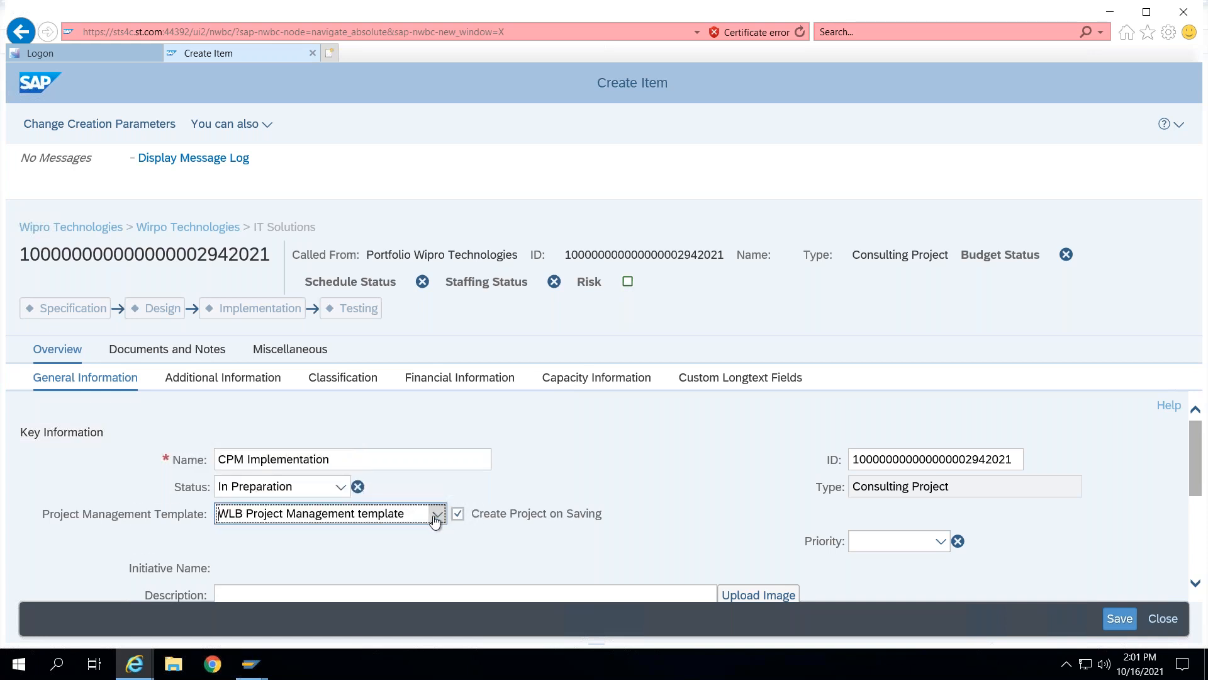
click(426, 521)
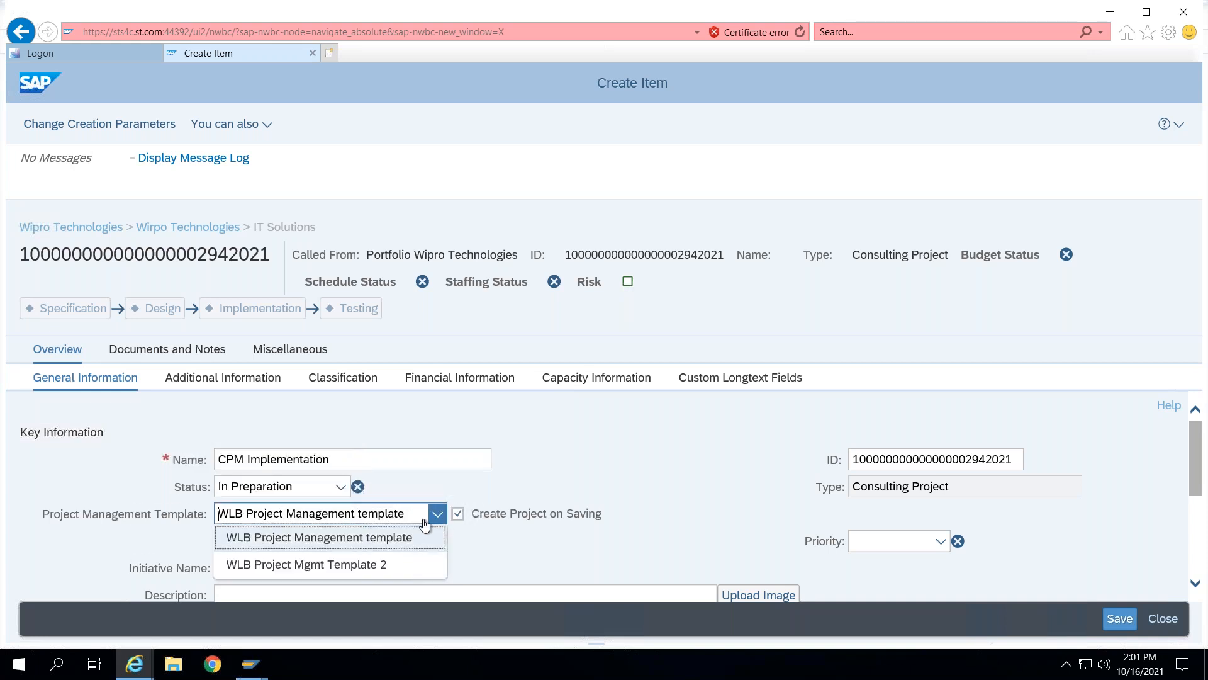
click(530, 572)
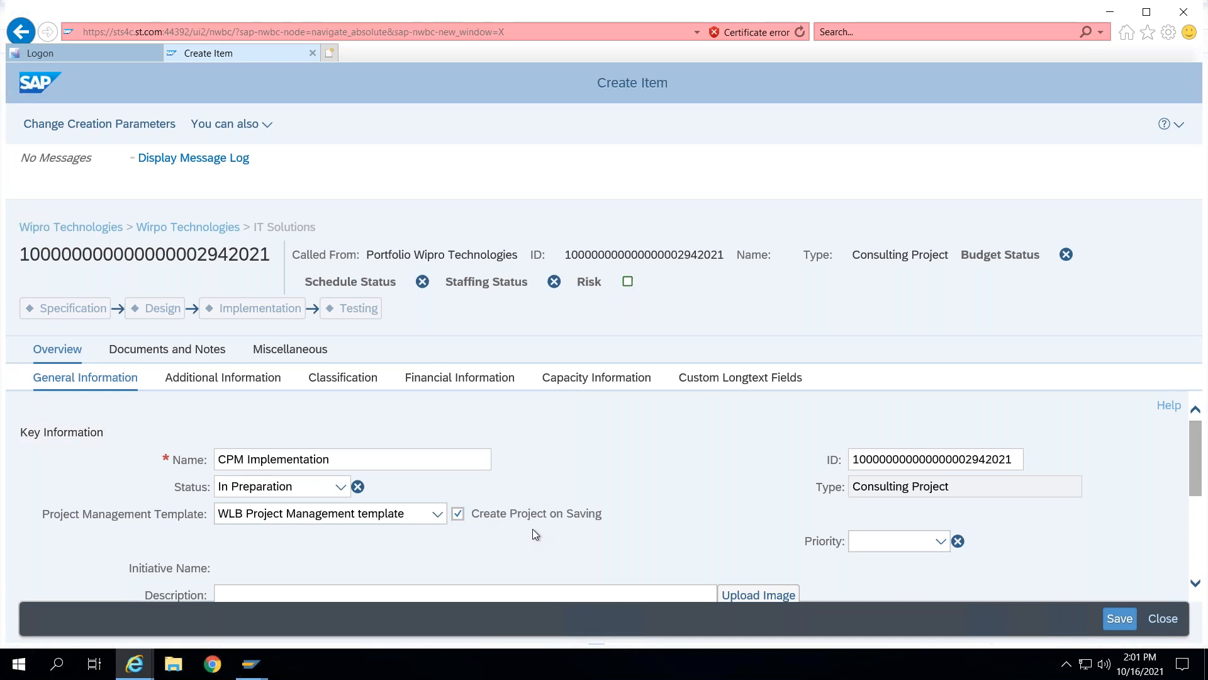
click(457, 519)
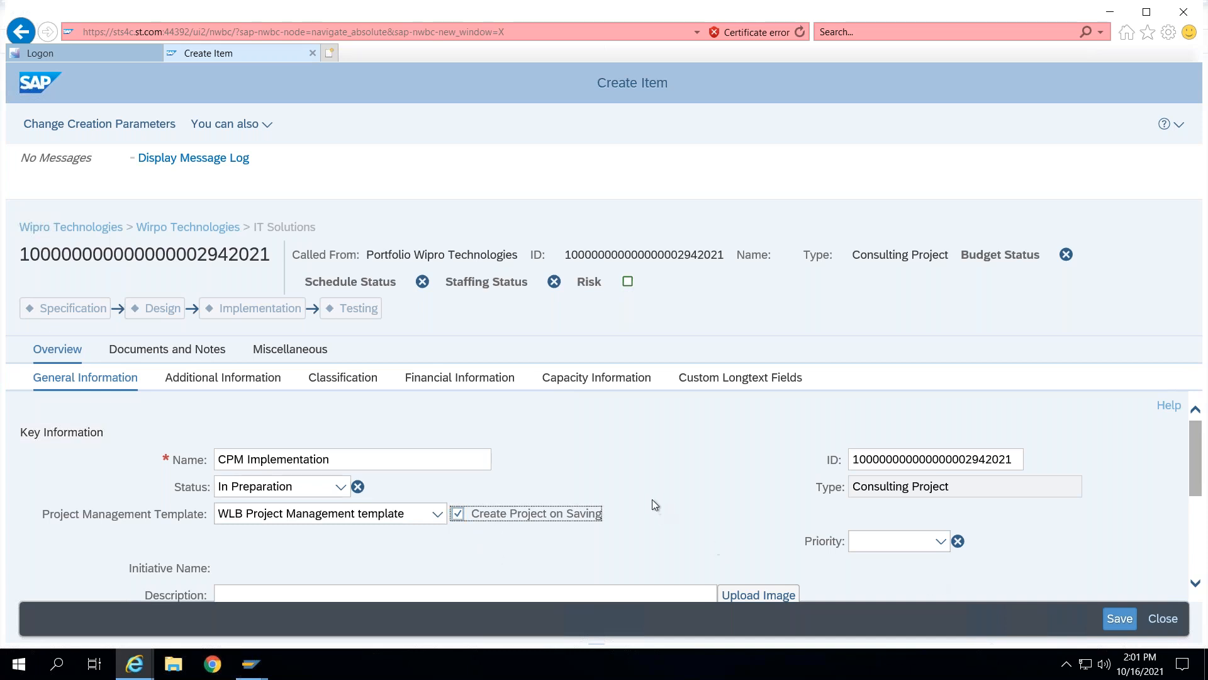
click(1121, 621)
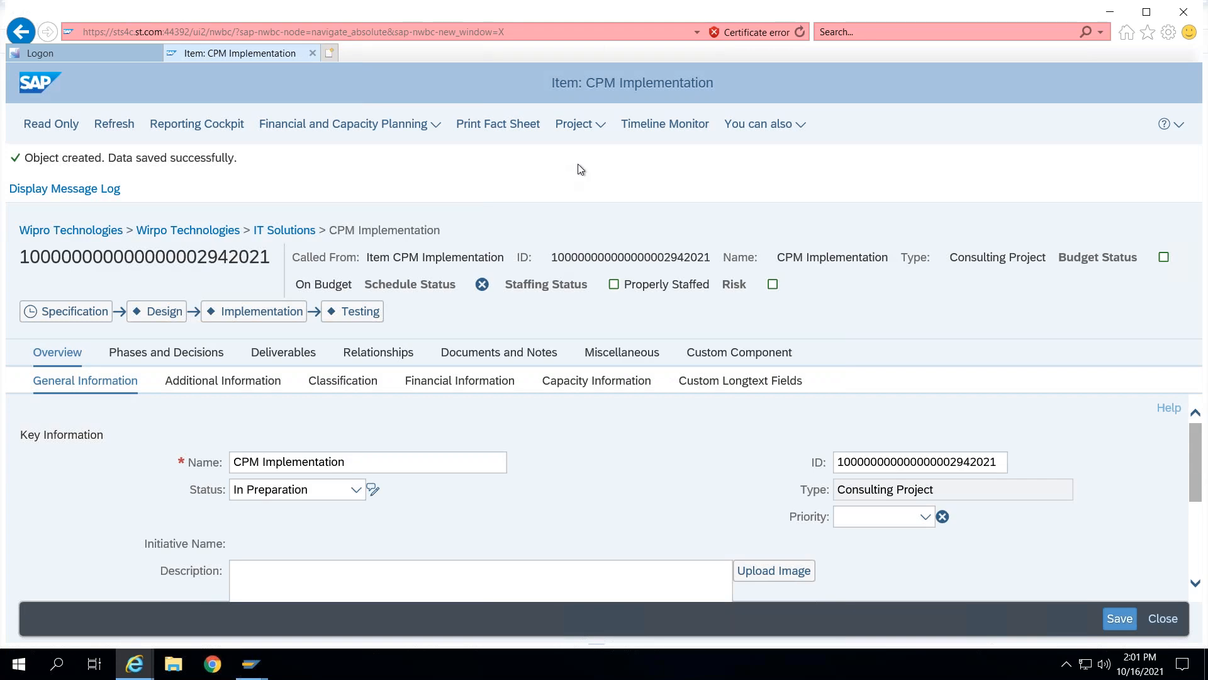
- Close the CPM Implementation item and start another Consulting Project item in the IT Solutions bucket
click(596, 127)
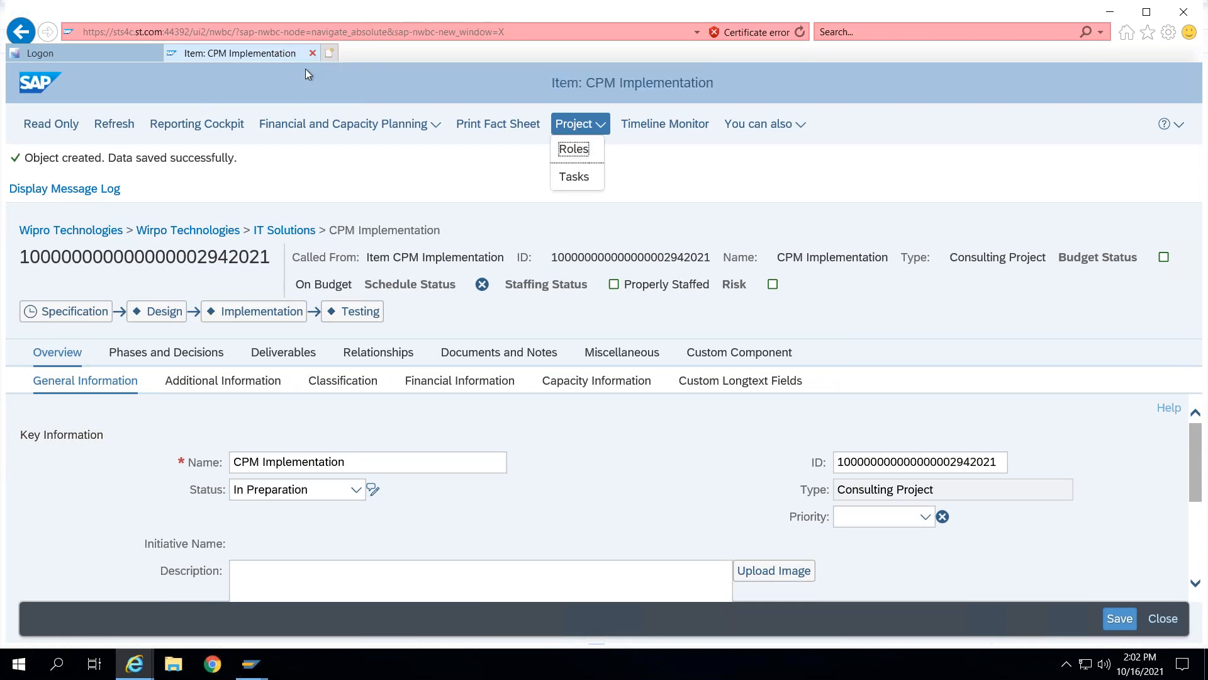
click(312, 52)
click(397, 241)
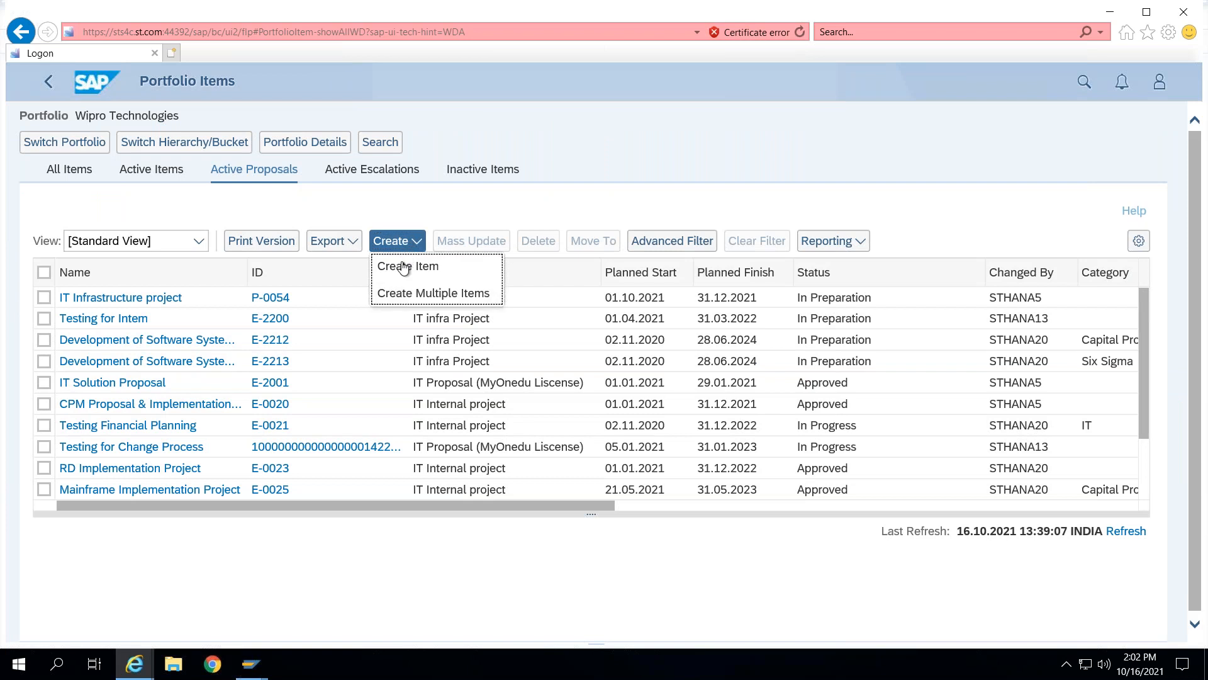
click(396, 265)
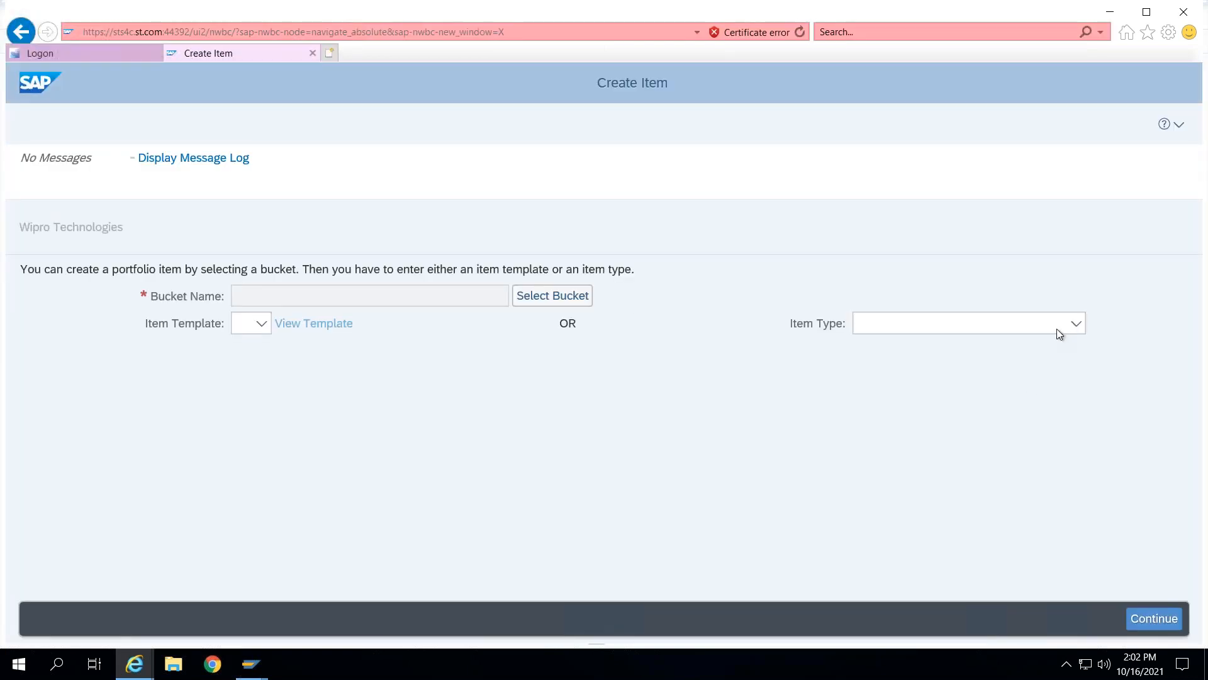
click(1056, 329)
click(914, 376)
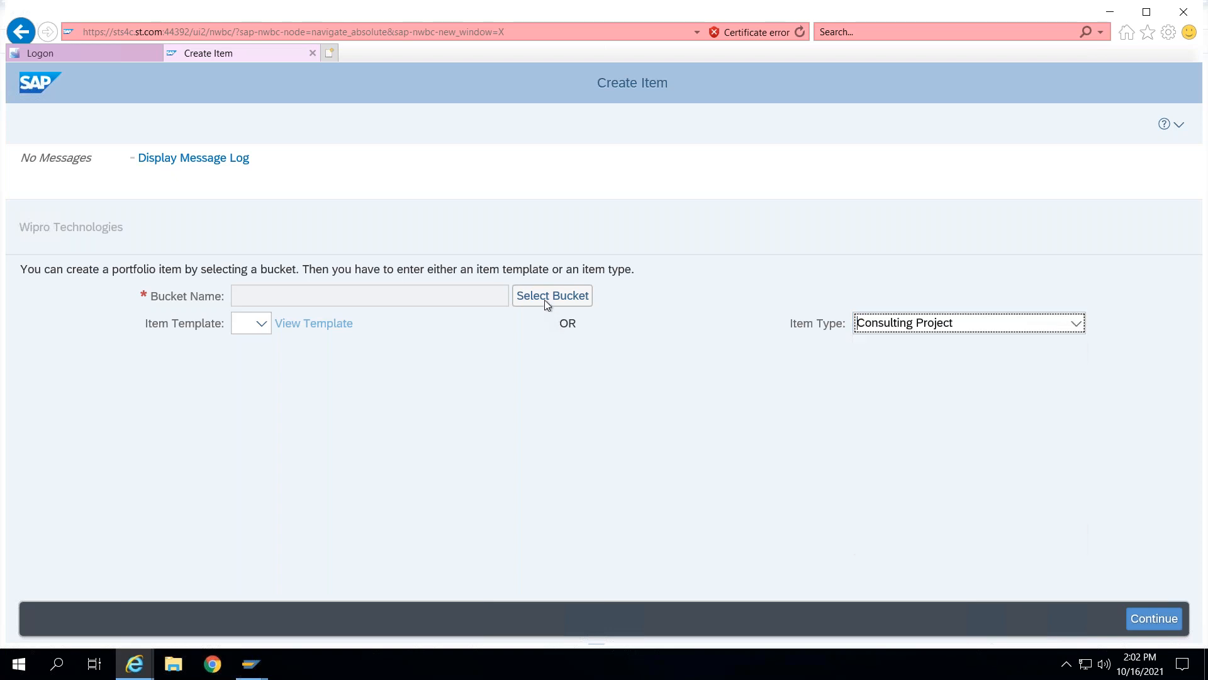
click(546, 299)
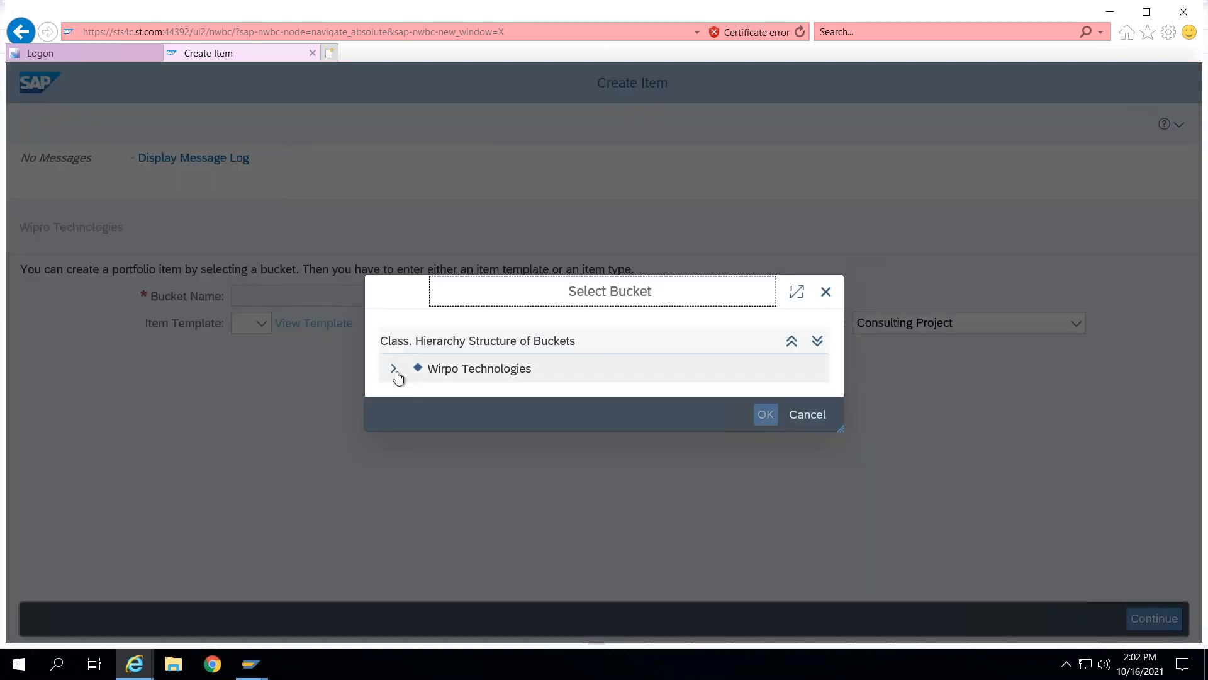
click(393, 368)
click(543, 391)
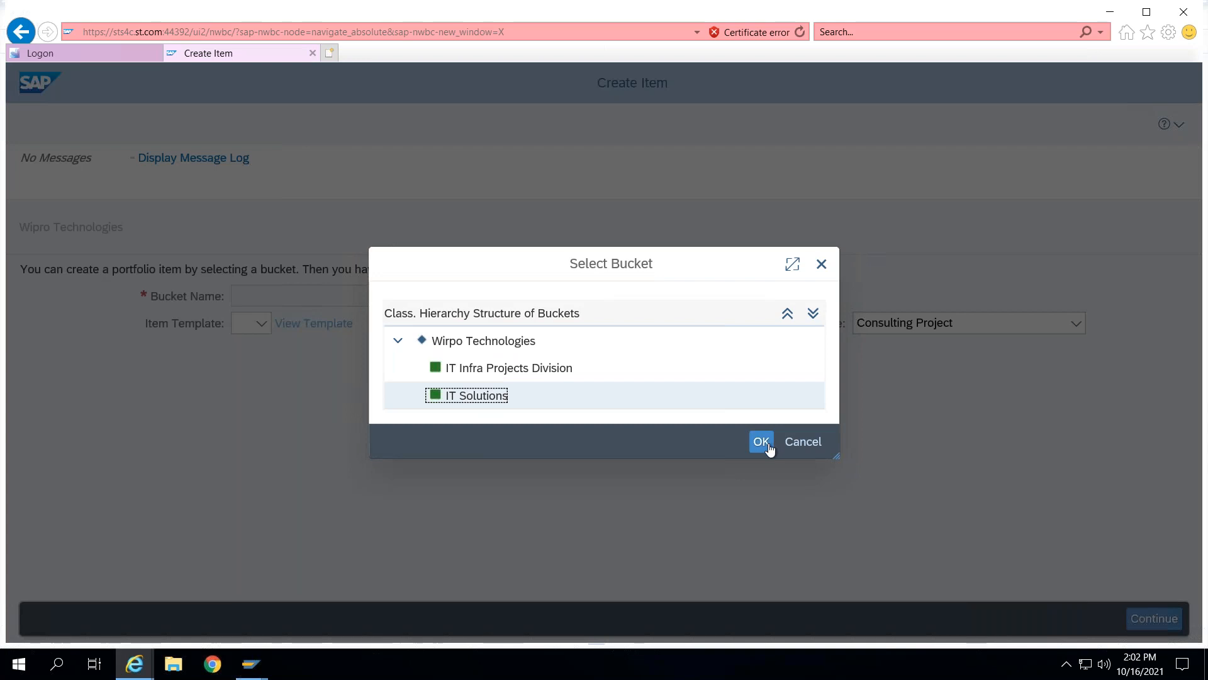
click(766, 446)
click(1128, 616)
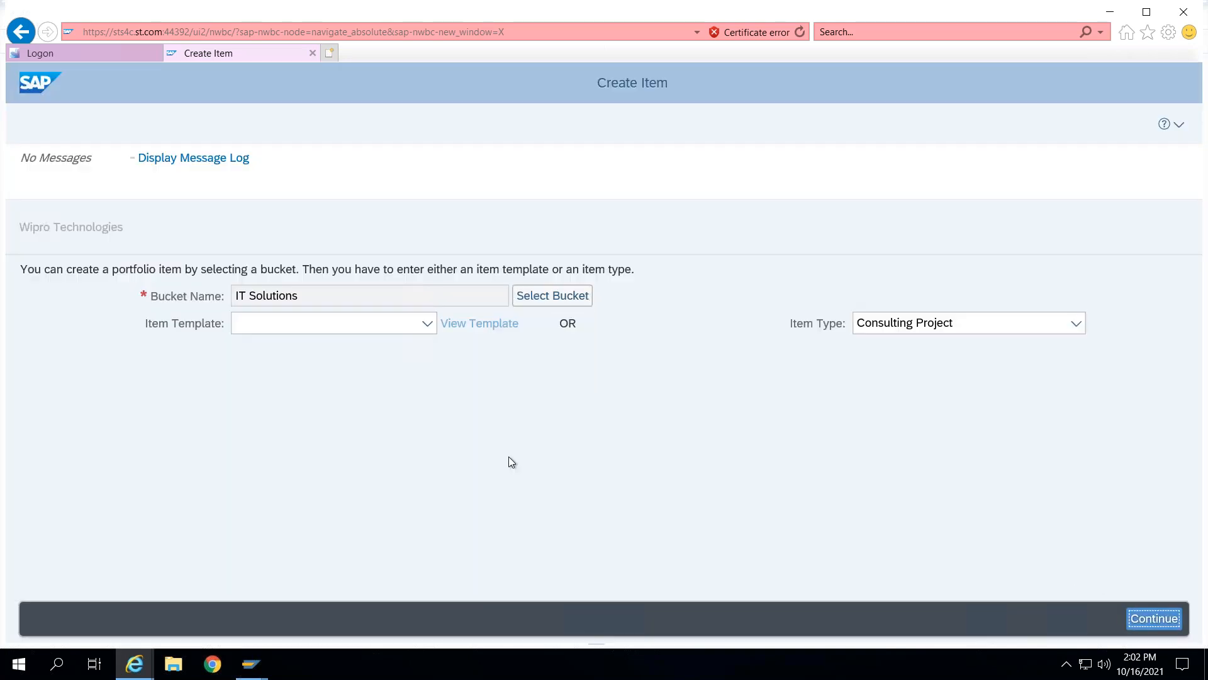
click(464, 463)
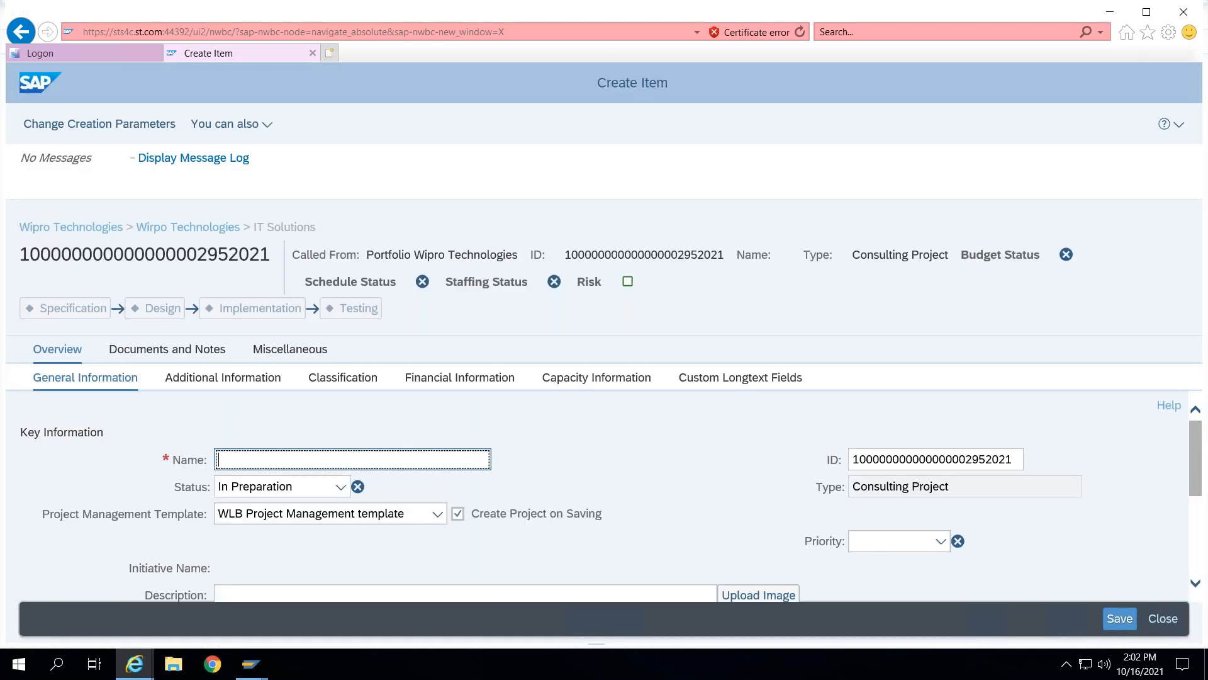
- Name the second item CPM Implementation and turn off Create Project on Saving
text(CPM Implemenation)
key(BackSpace)
key(BackSpace)
key(BackSpace)
key(BackSpace)
key(BackSpace)
key(BackSpace)
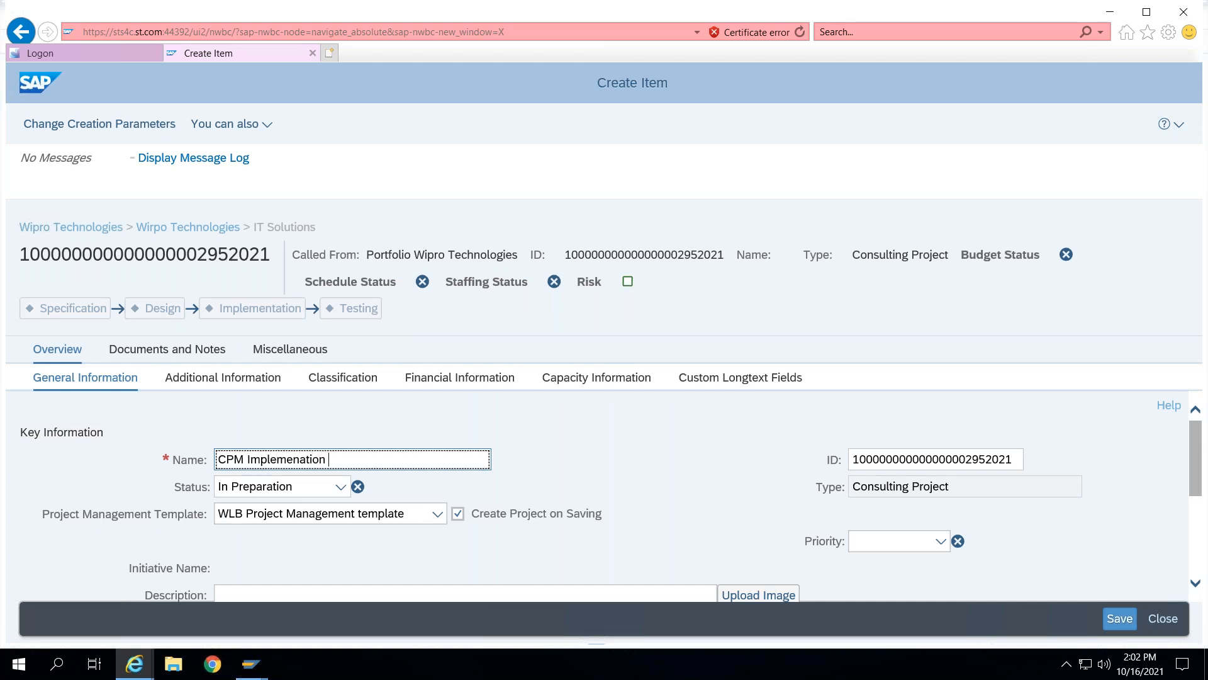
text(tation)
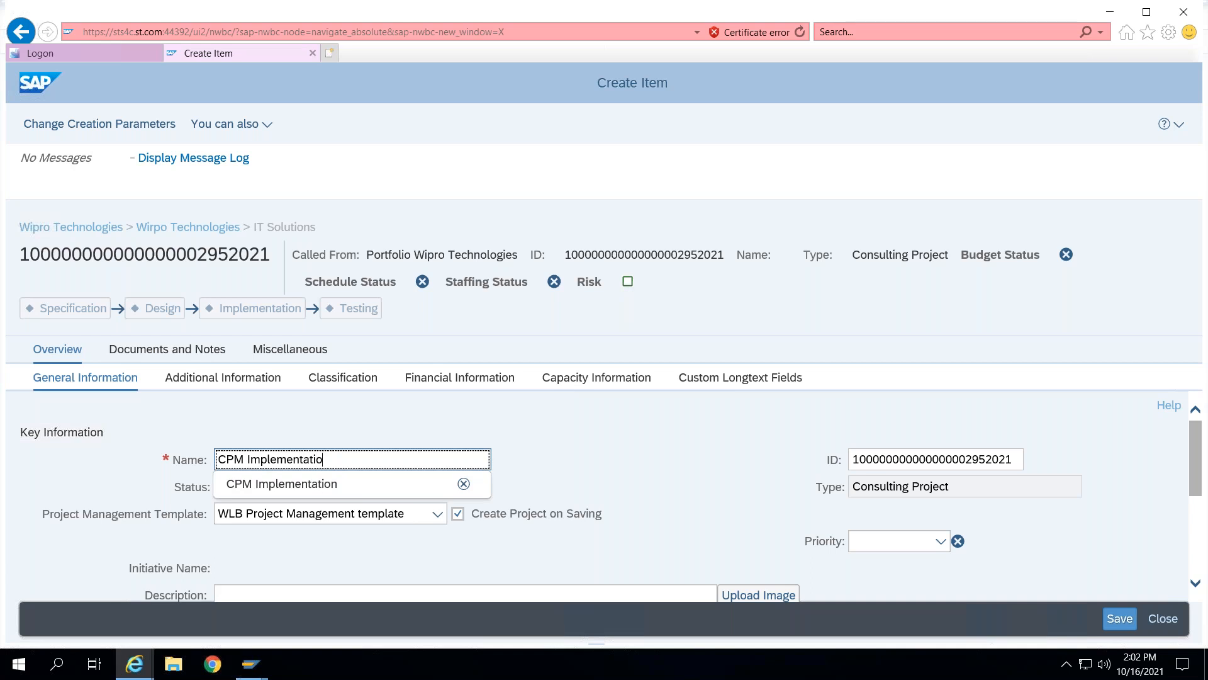
click(545, 467)
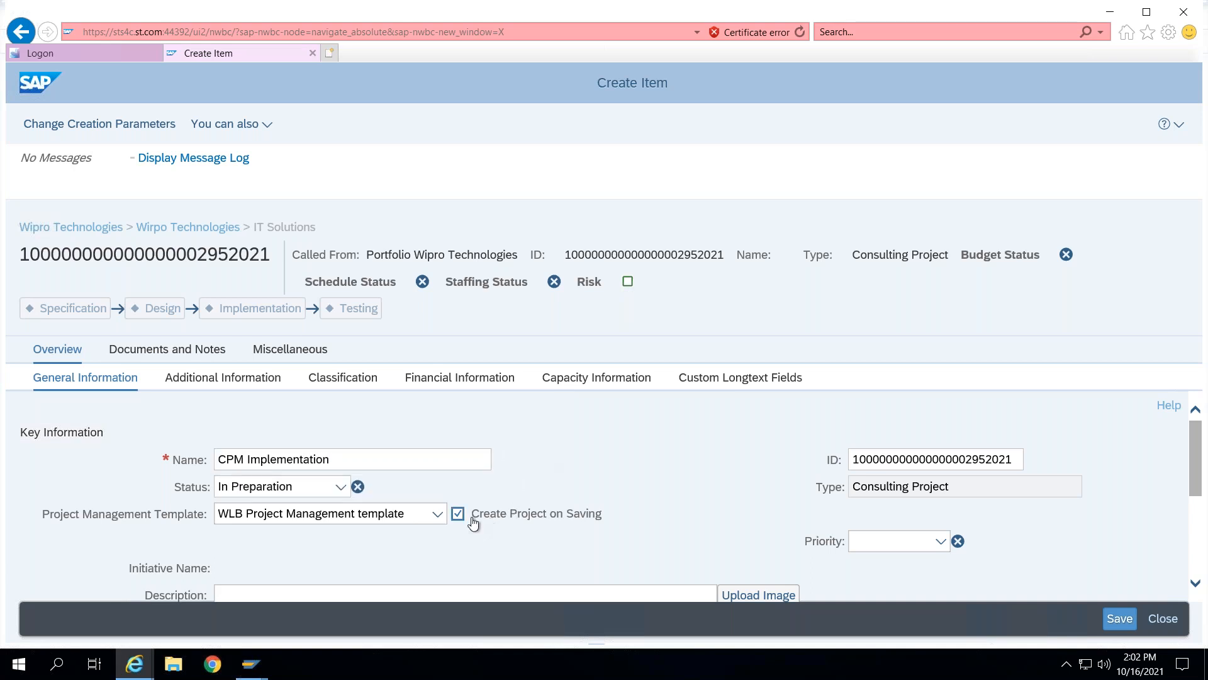
click(457, 514)
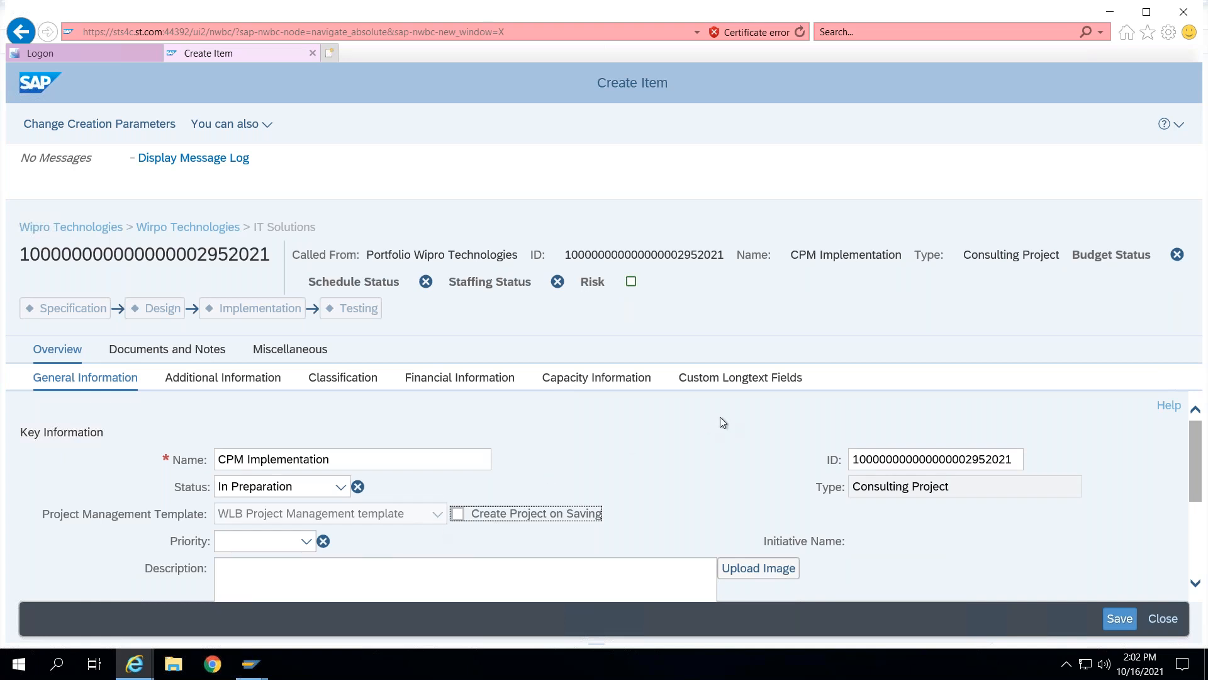
- Set the CPM Implementation item's planned start date to 22.10.2021 and finish date to 01.11.2023, then save the item
scroll(718, 421, down, 3)
click(322, 561)
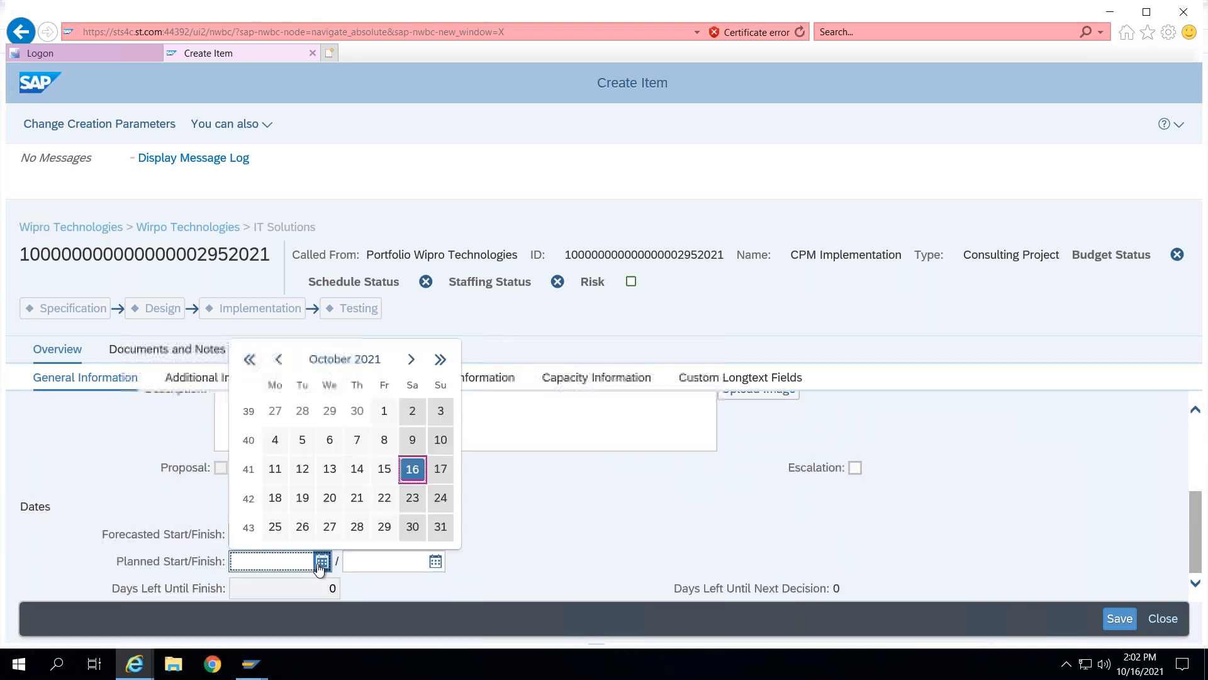
click(385, 498)
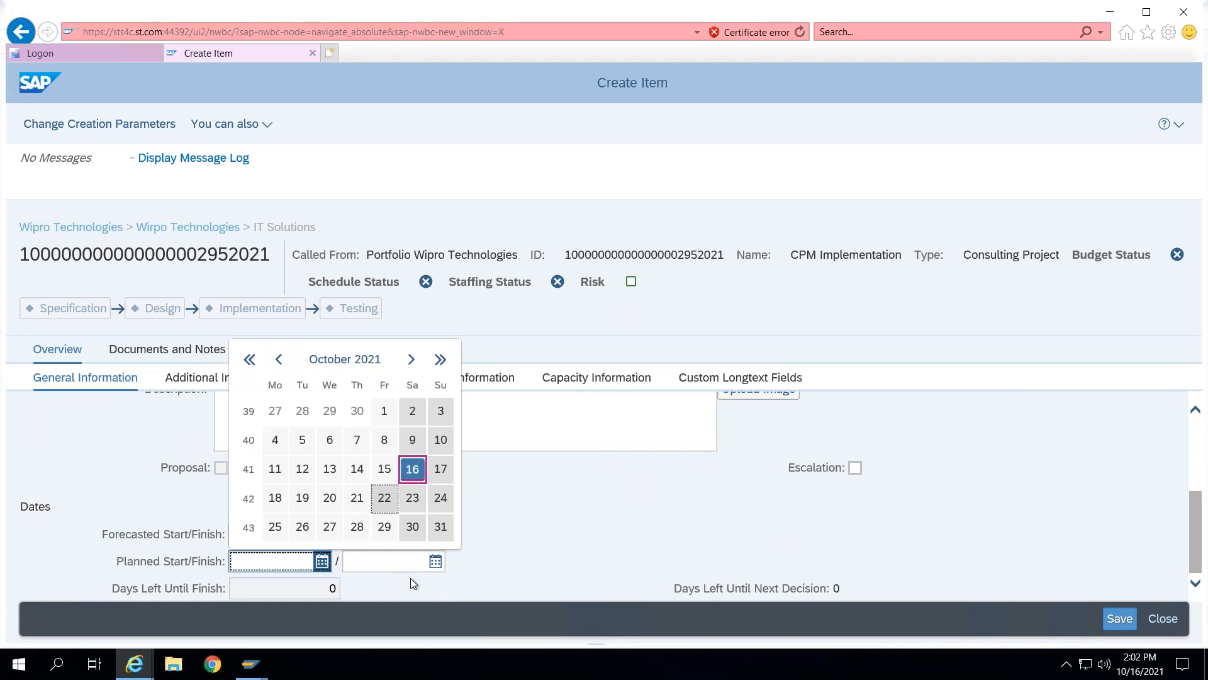
click(435, 561)
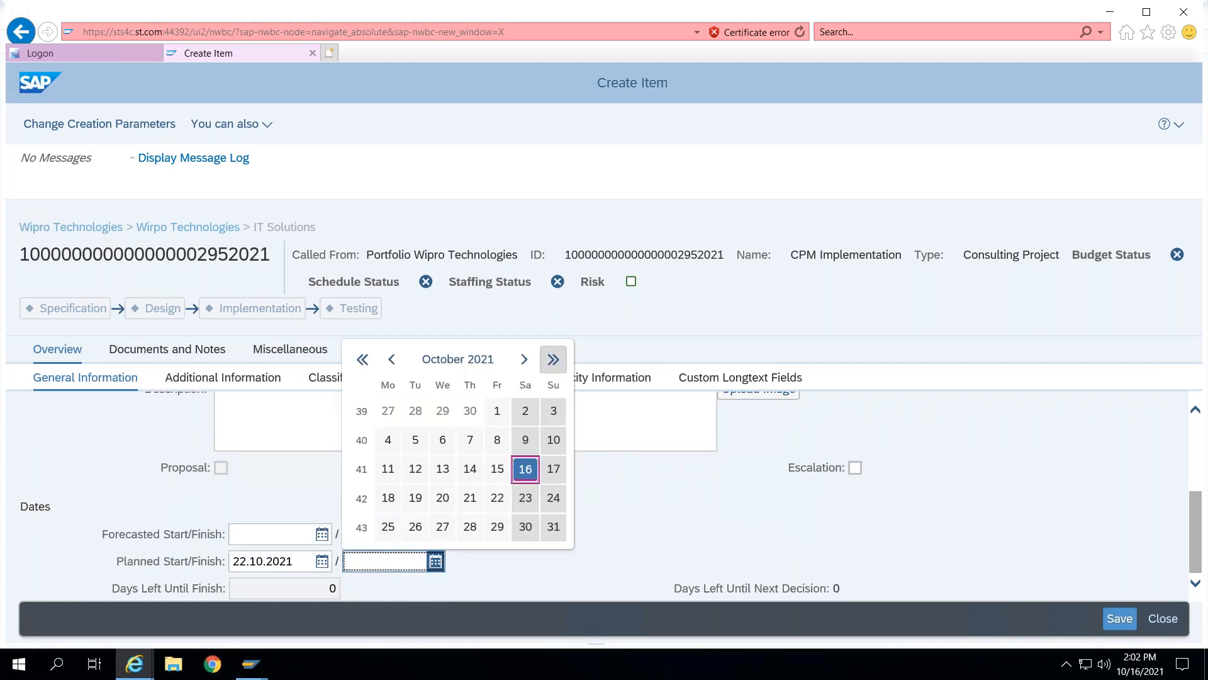
click(553, 360)
click(553, 359)
click(442, 556)
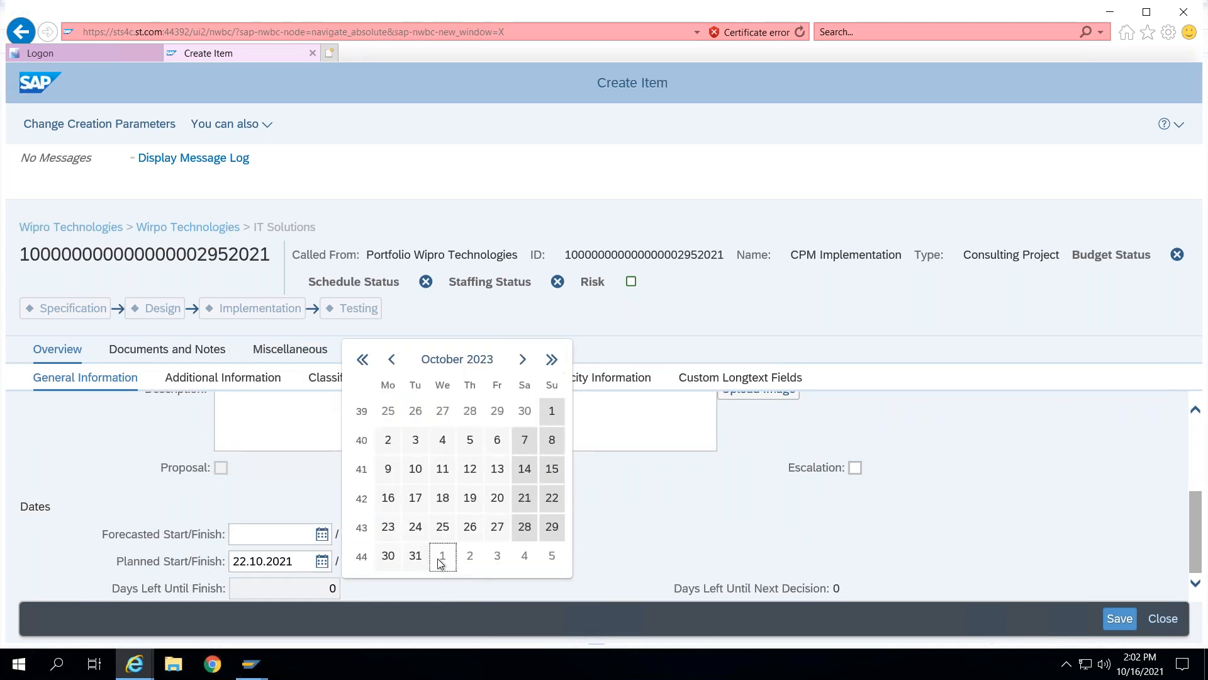
click(1119, 619)
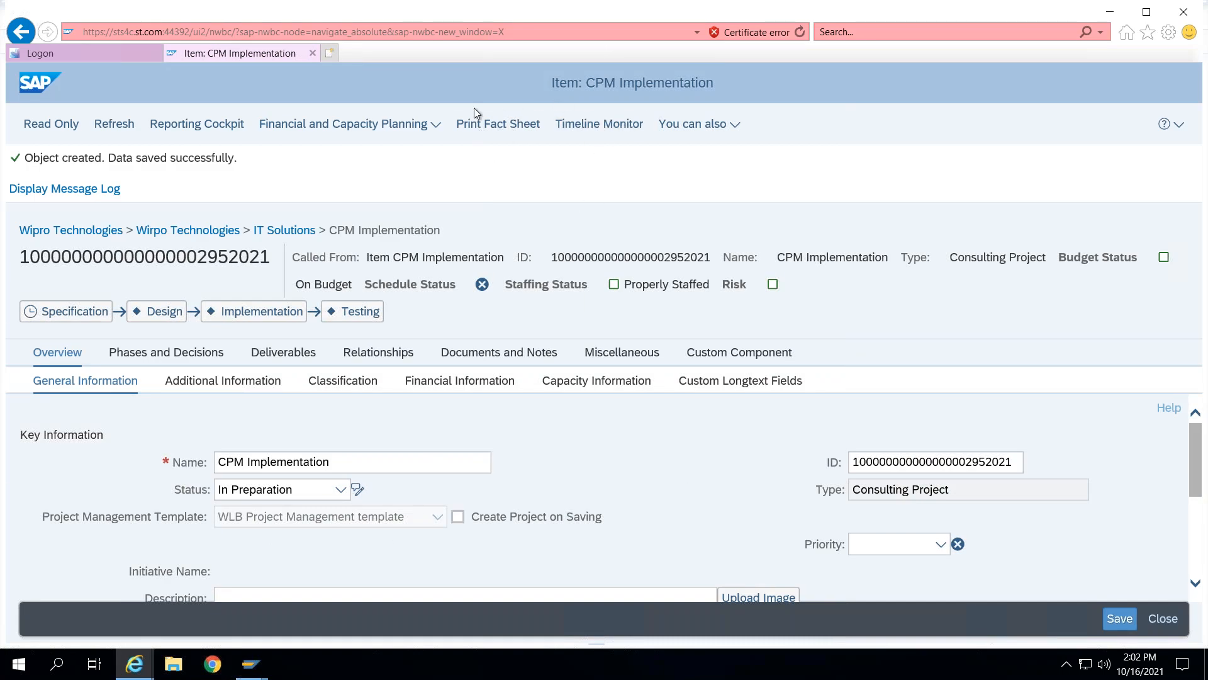
- Turn on Create Project on Saving with the WLB Project Management template and save the item again
double_click(240, 12)
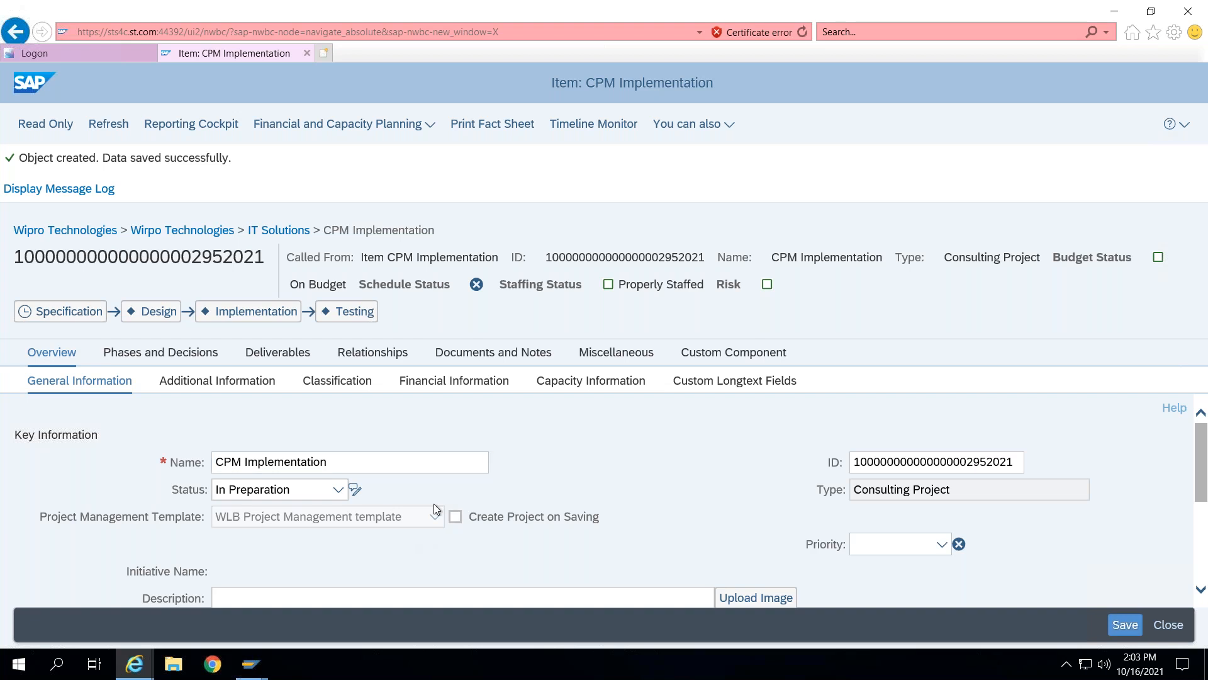
click(457, 518)
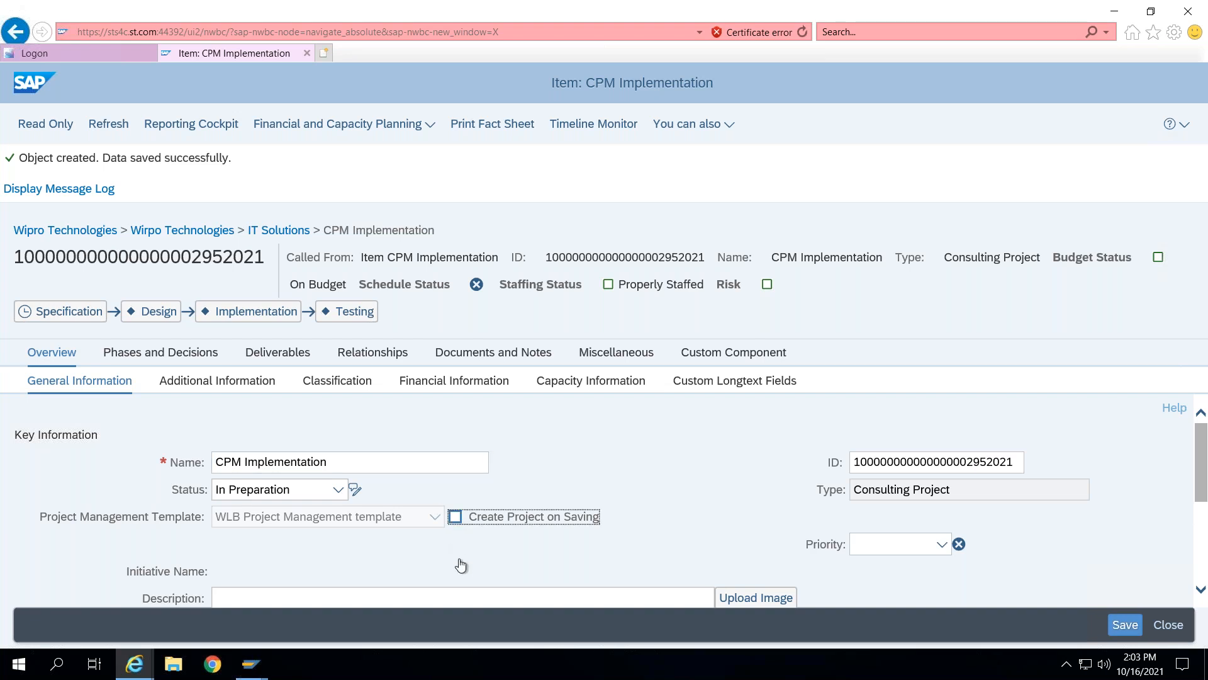
click(433, 521)
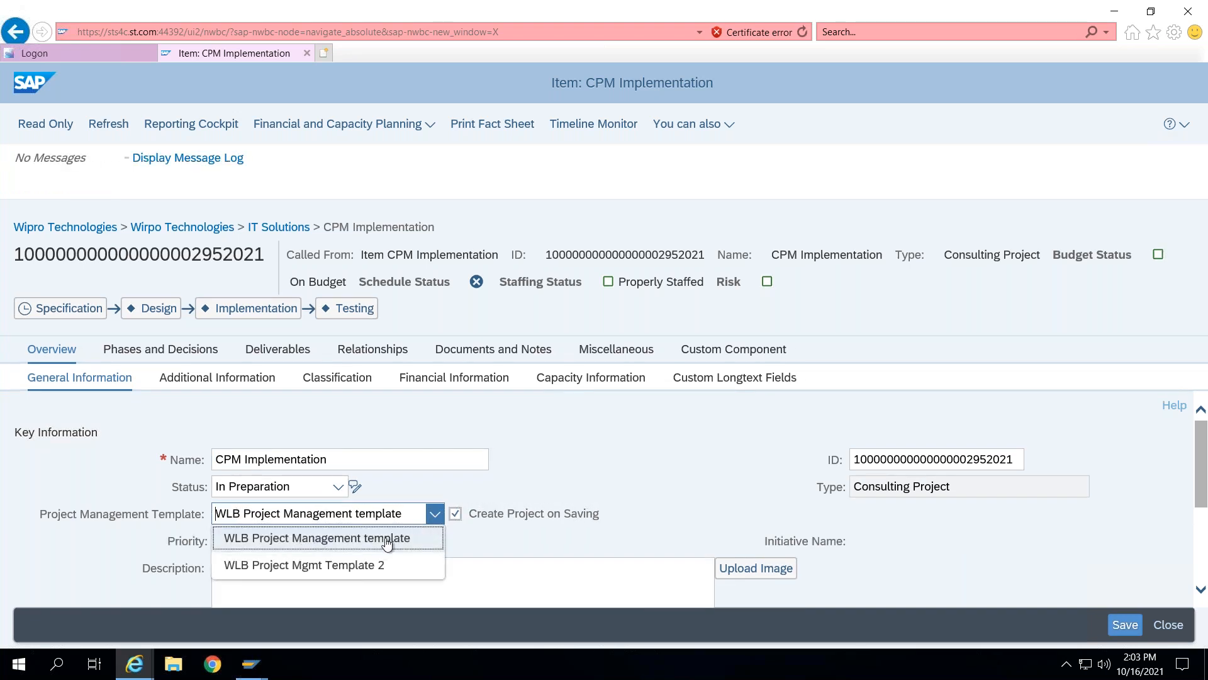
click(617, 434)
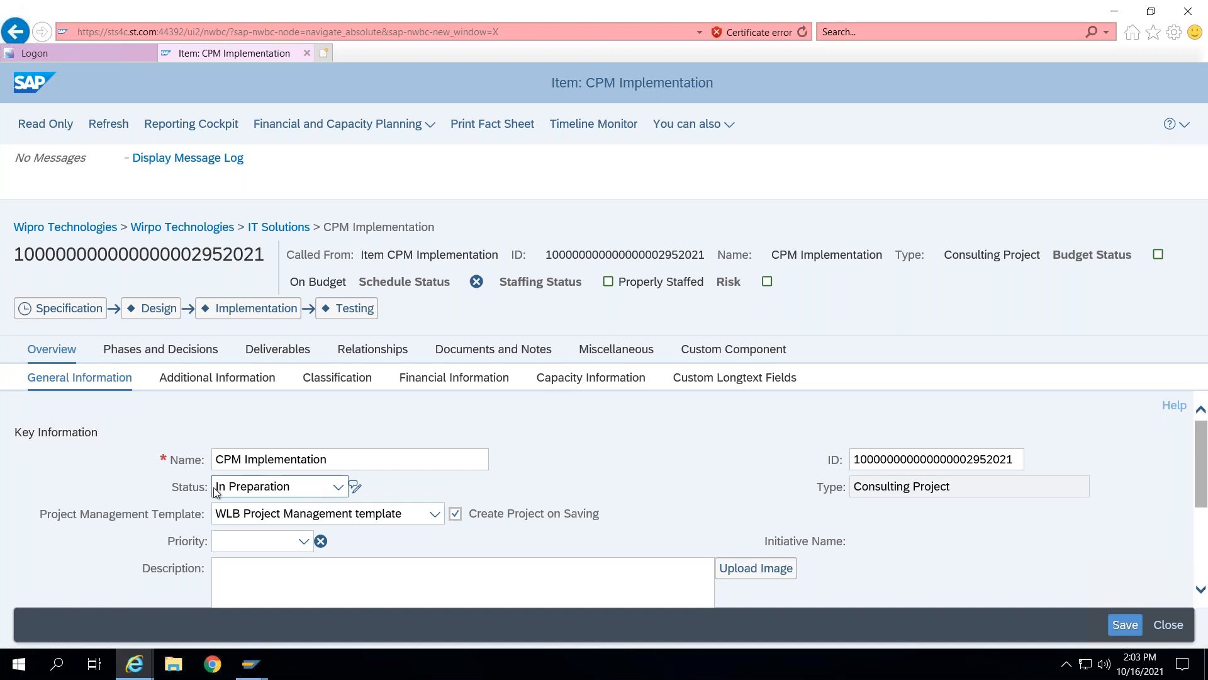
click(337, 487)
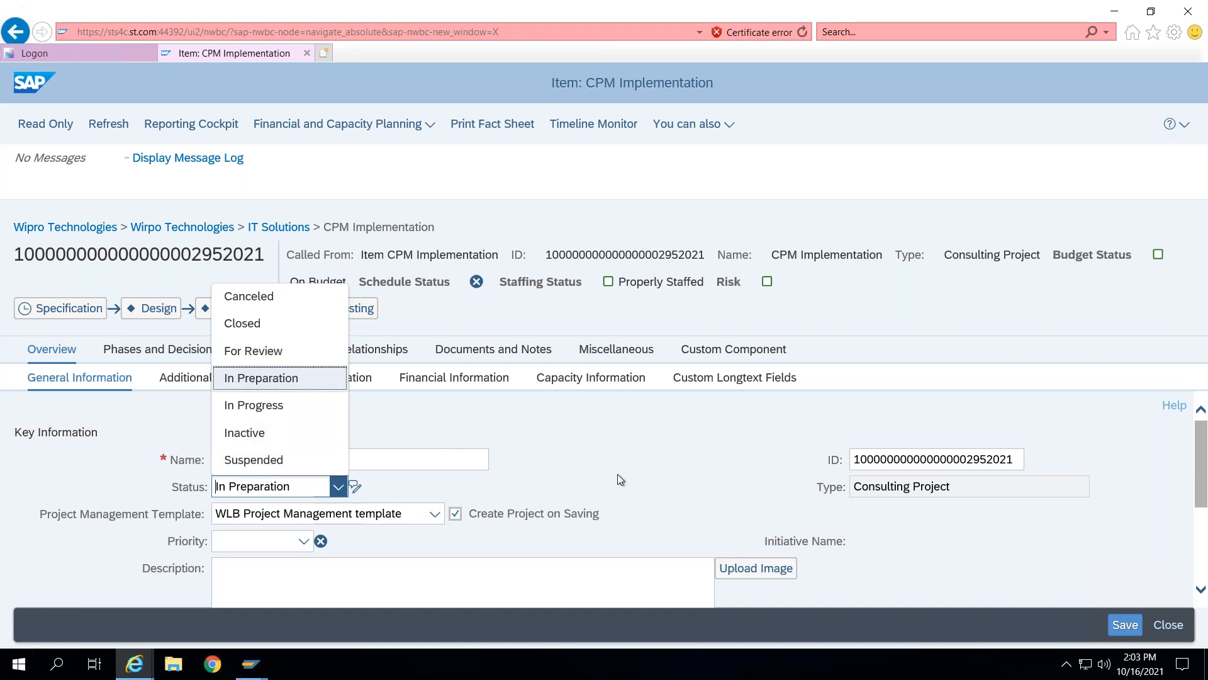
click(594, 478)
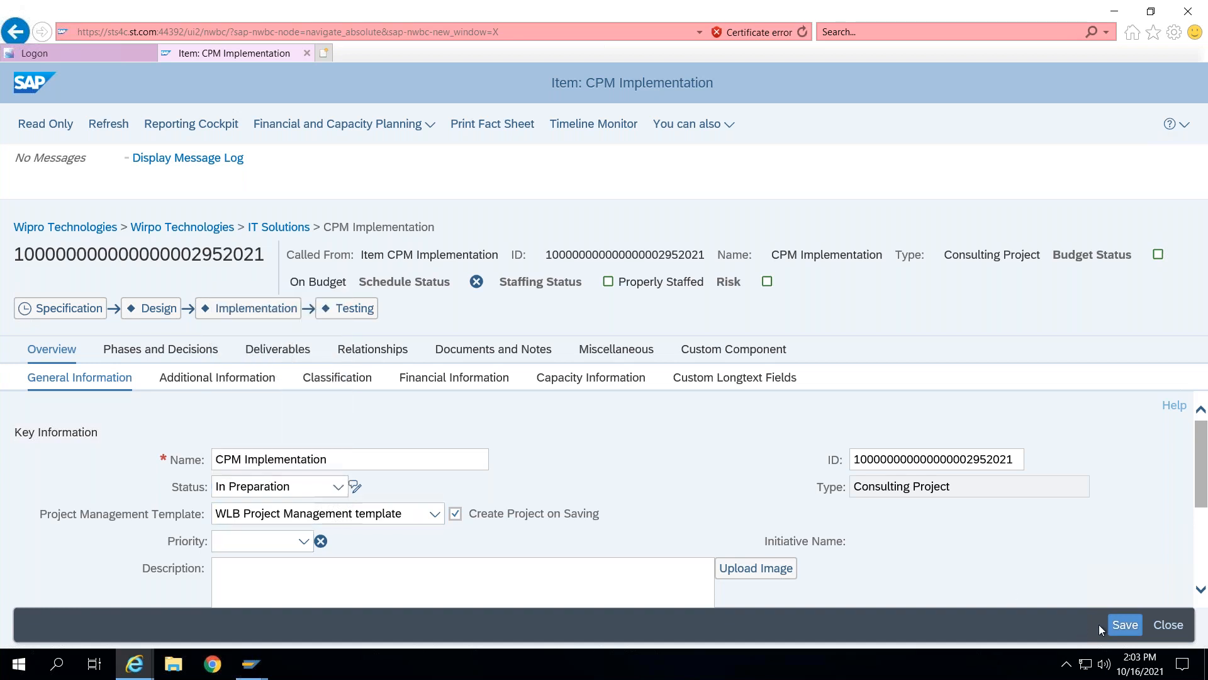
click(1126, 625)
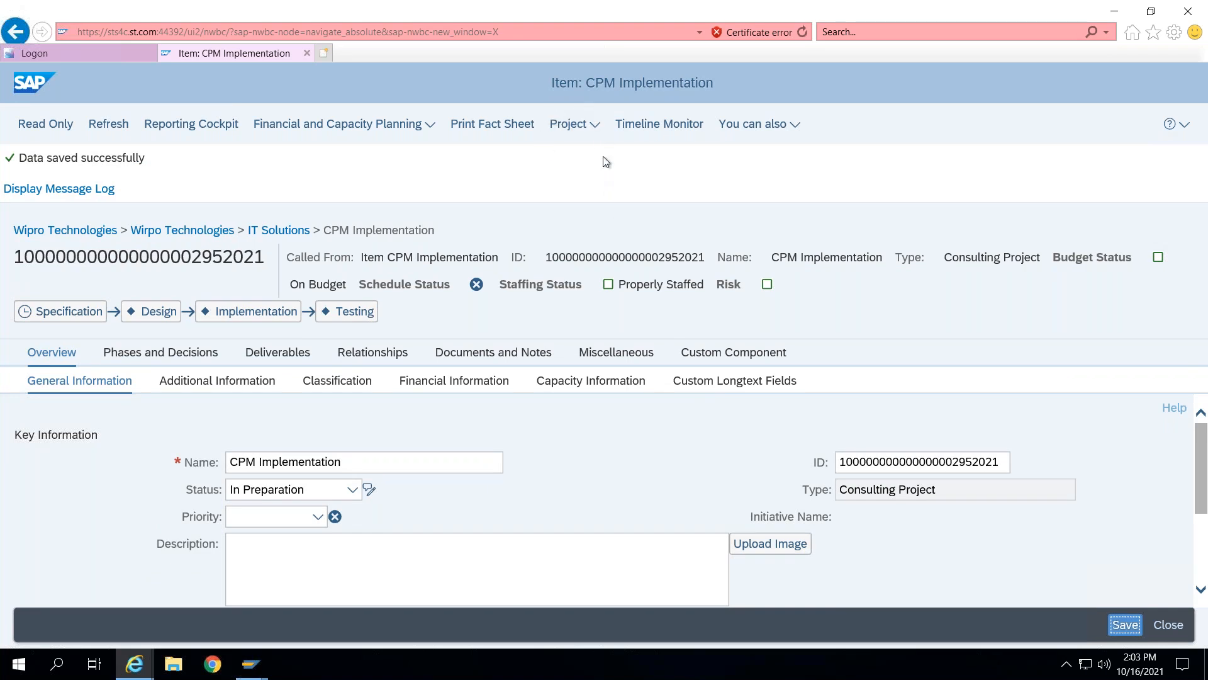
- Open the project generated from the item, then close its tab to return to the portfolio items list
click(570, 124)
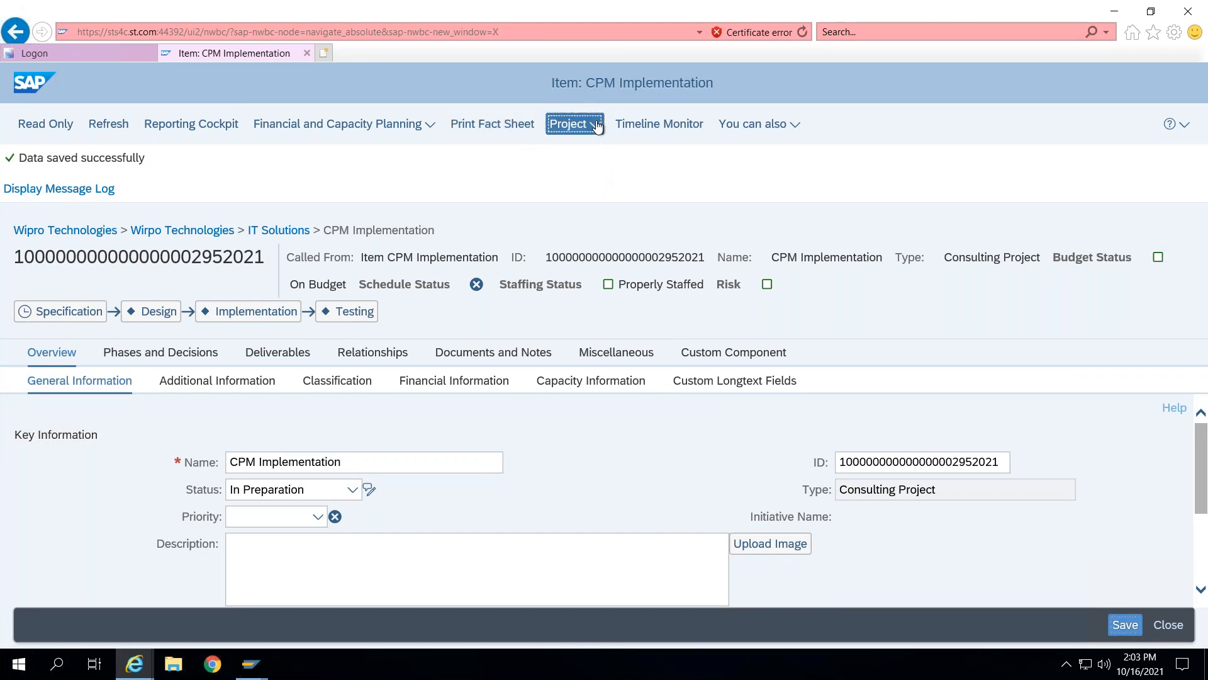
click(569, 177)
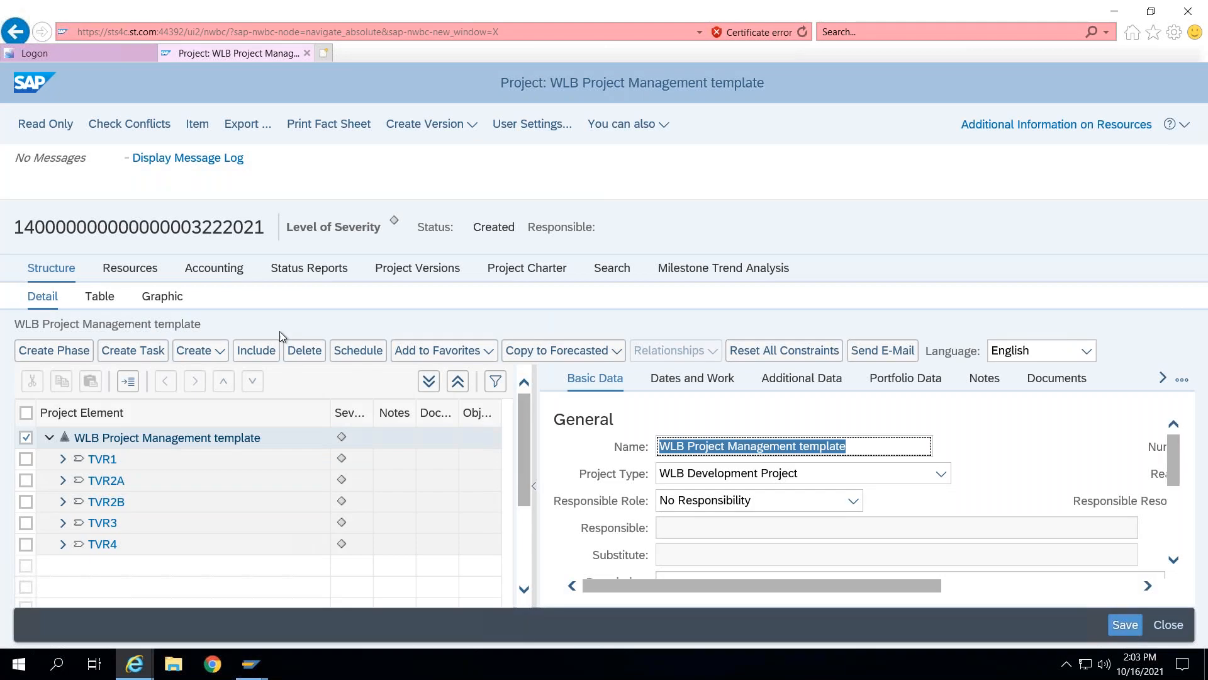
click(311, 55)
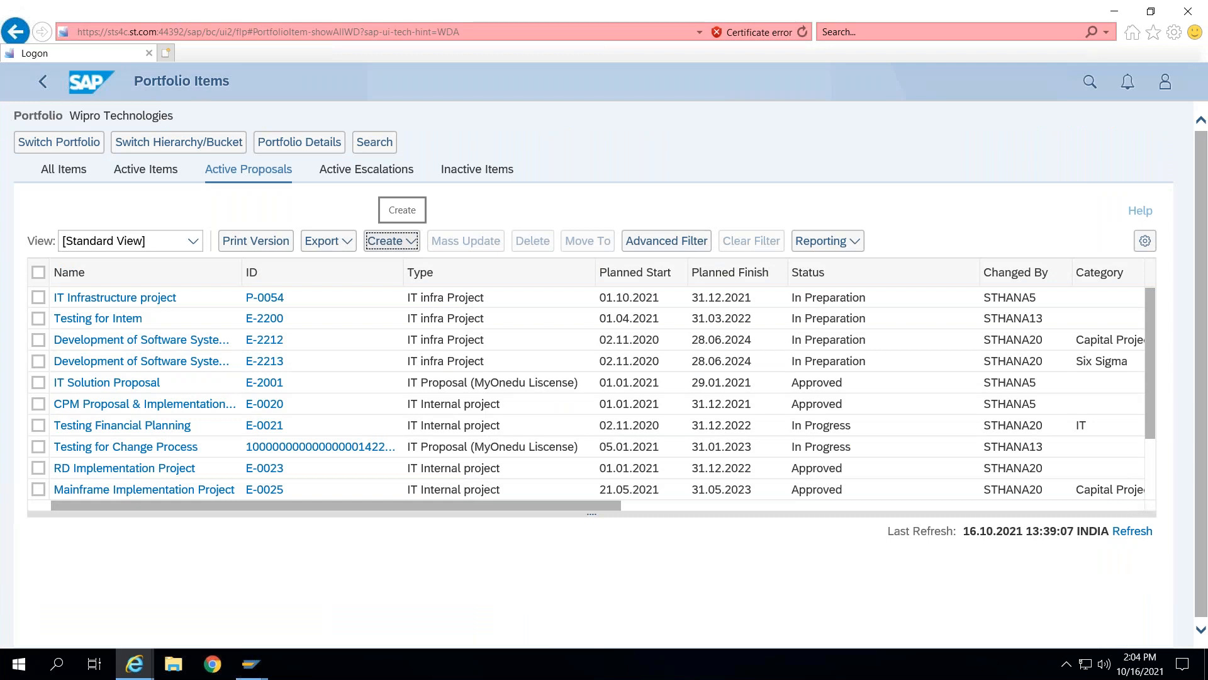
- Start a new portfolio item in the IT Solutions bucket with item type SAP Infrastructure Project
click(392, 241)
click(418, 265)
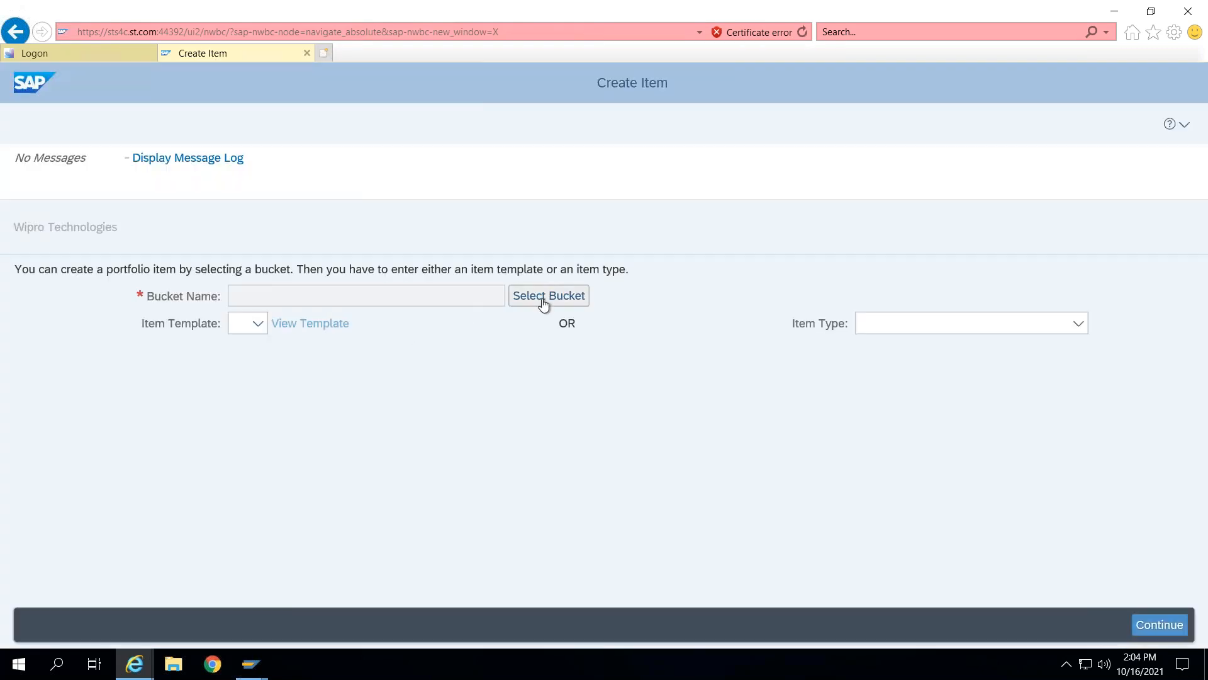
click(542, 304)
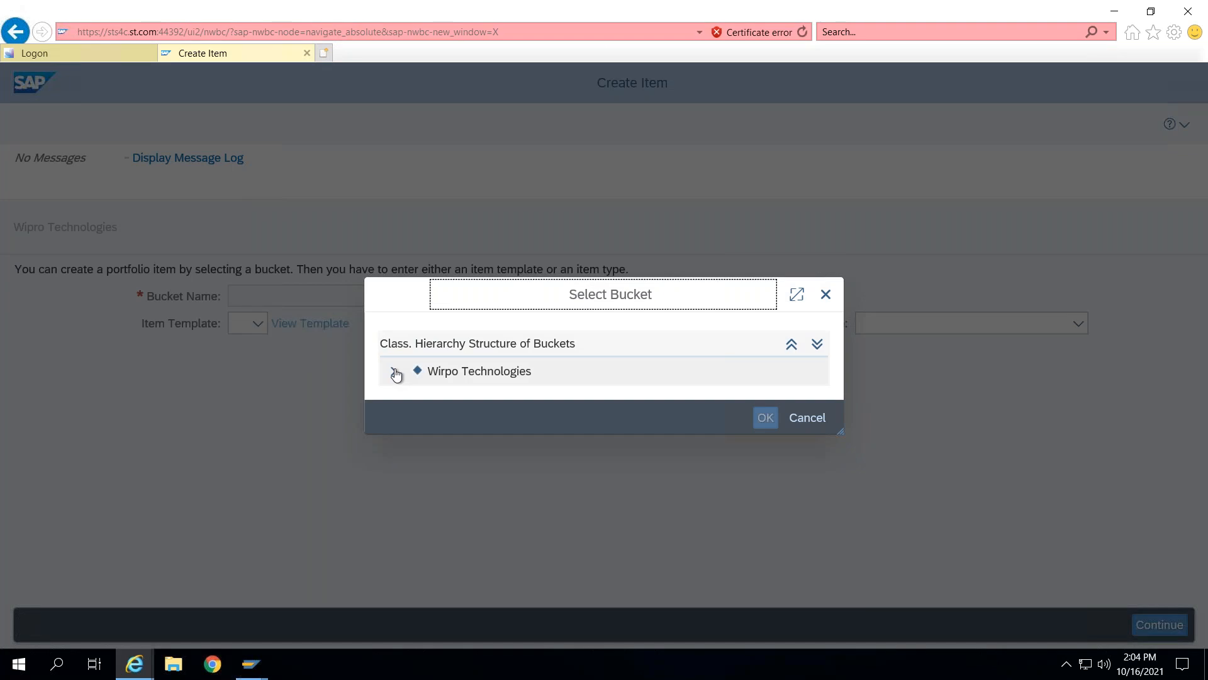
click(396, 373)
click(466, 395)
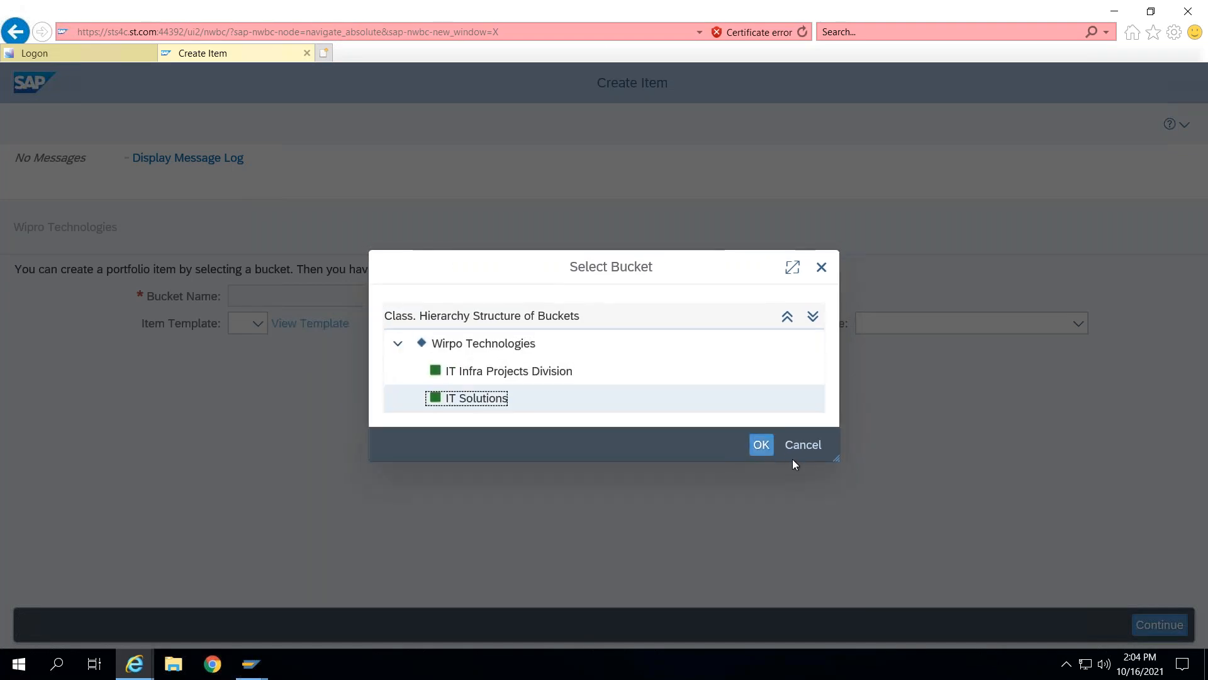
click(765, 449)
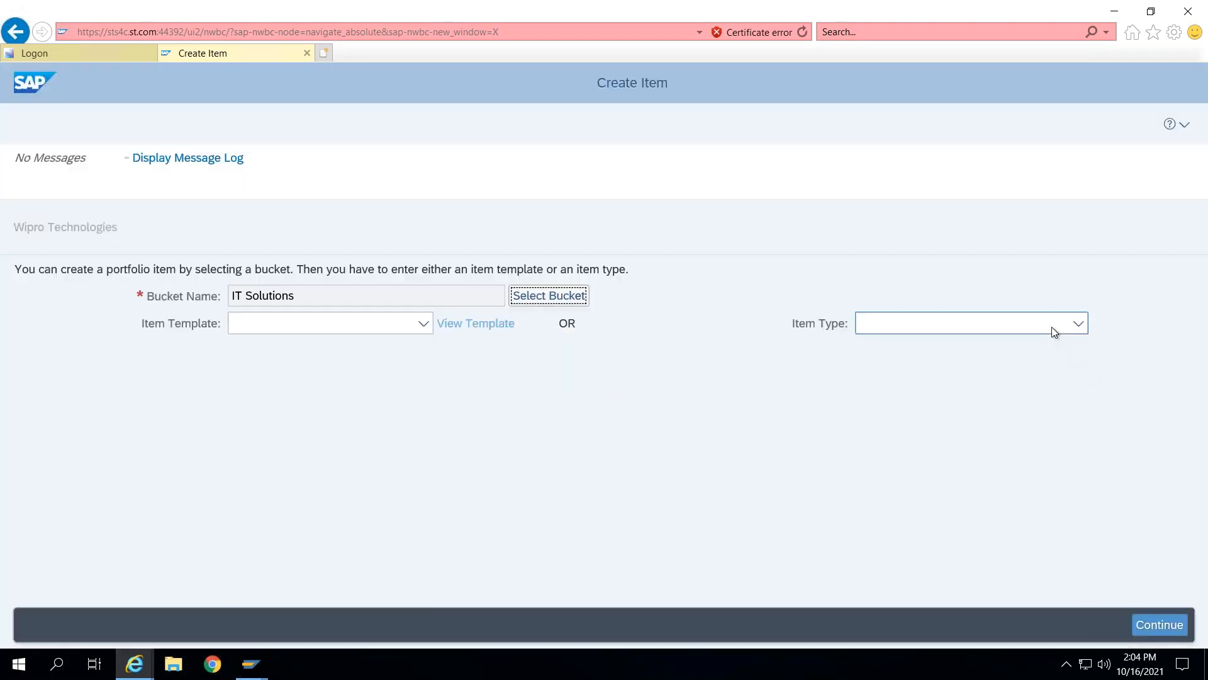
click(1052, 327)
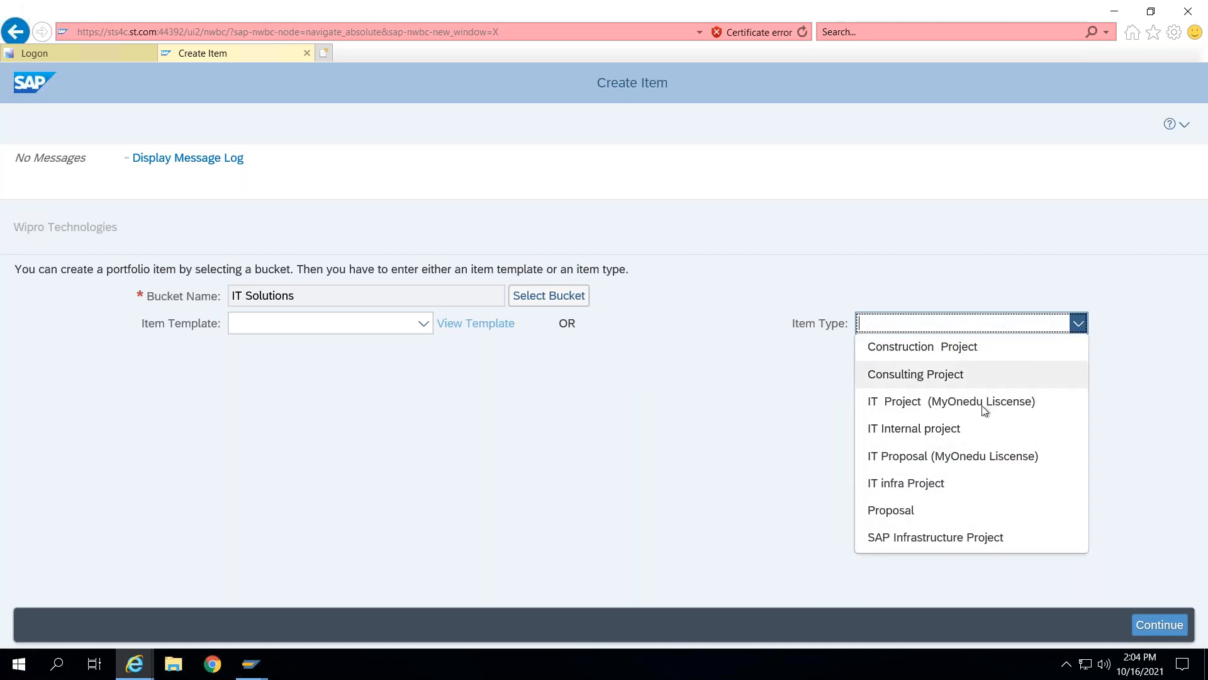
click(925, 543)
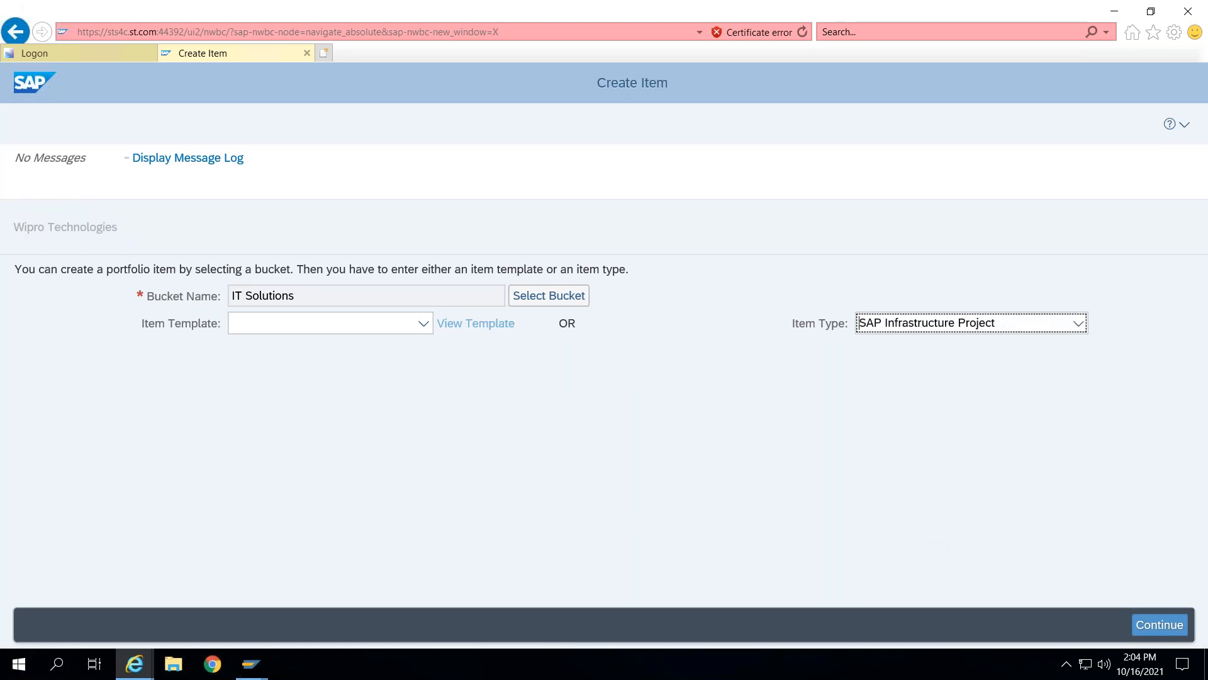
click(1160, 625)
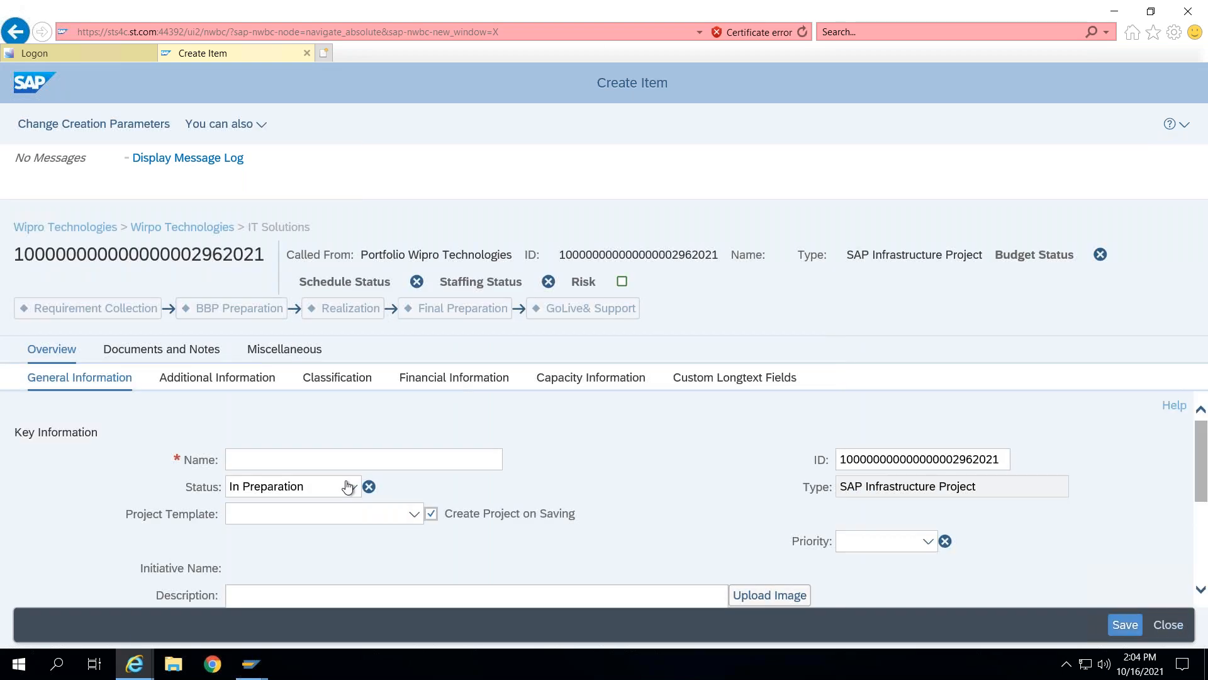
- Name the new item Server Installation and turn off Create Project on Saving
click(353, 462)
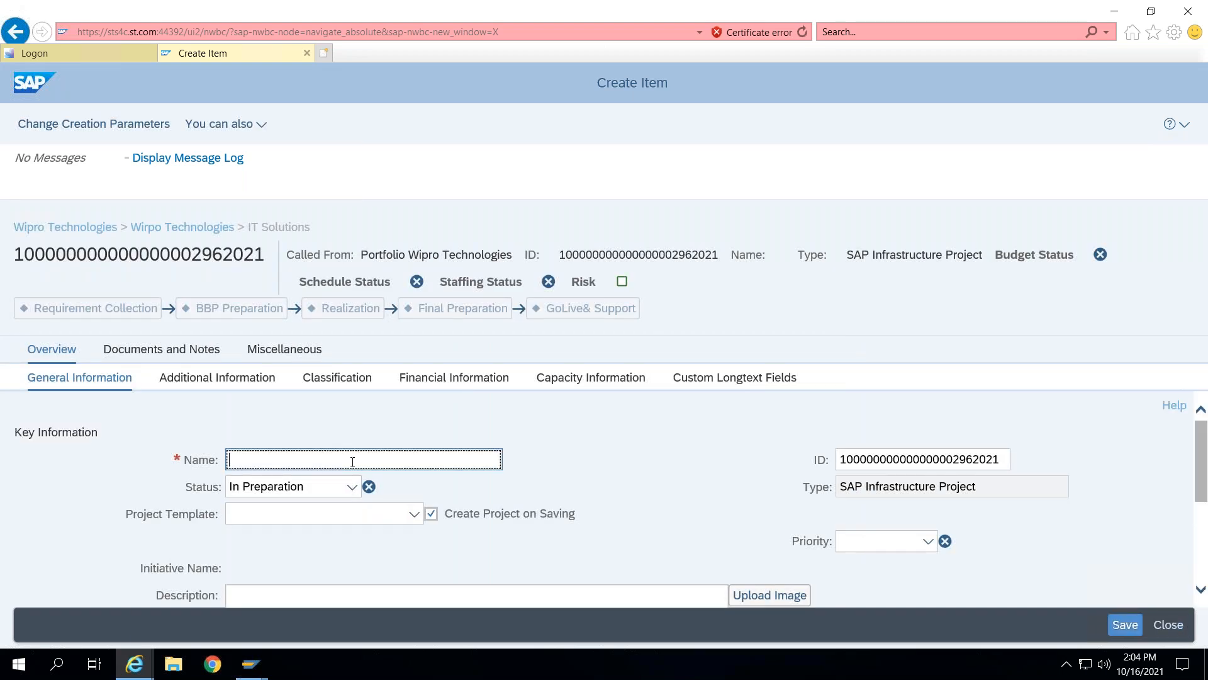
text(Server Installation)
click(430, 513)
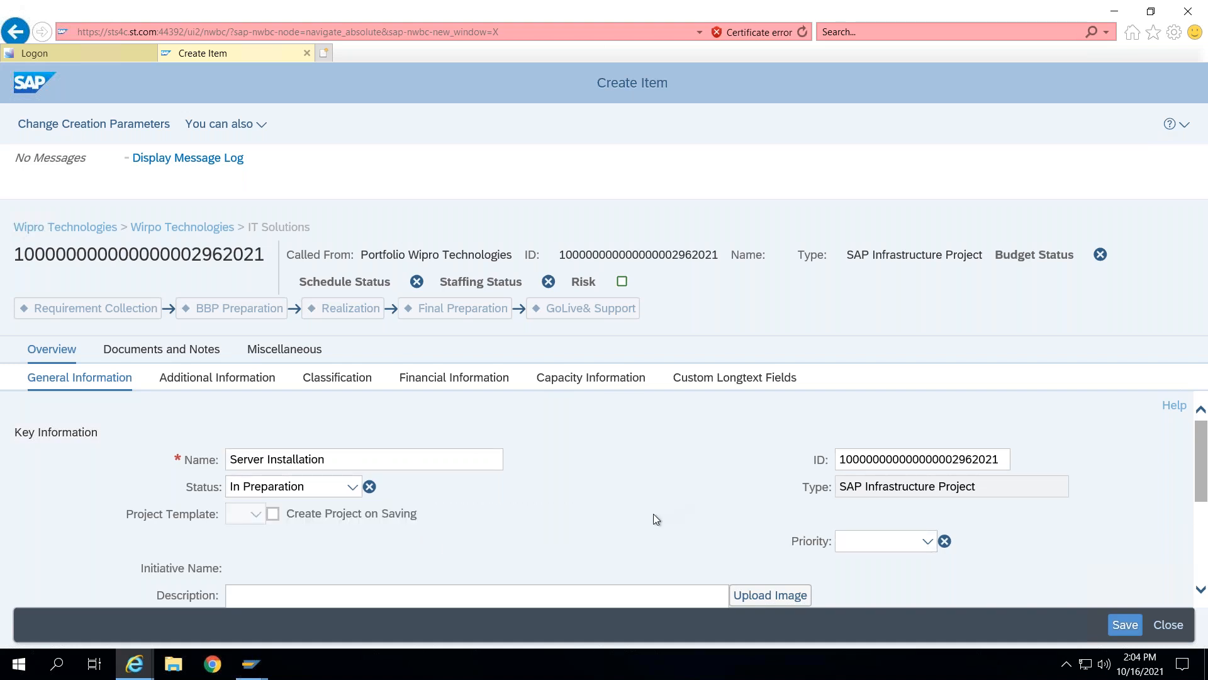
- Save the Server Installation item and change its ID to ECO-2001
click(859, 459)
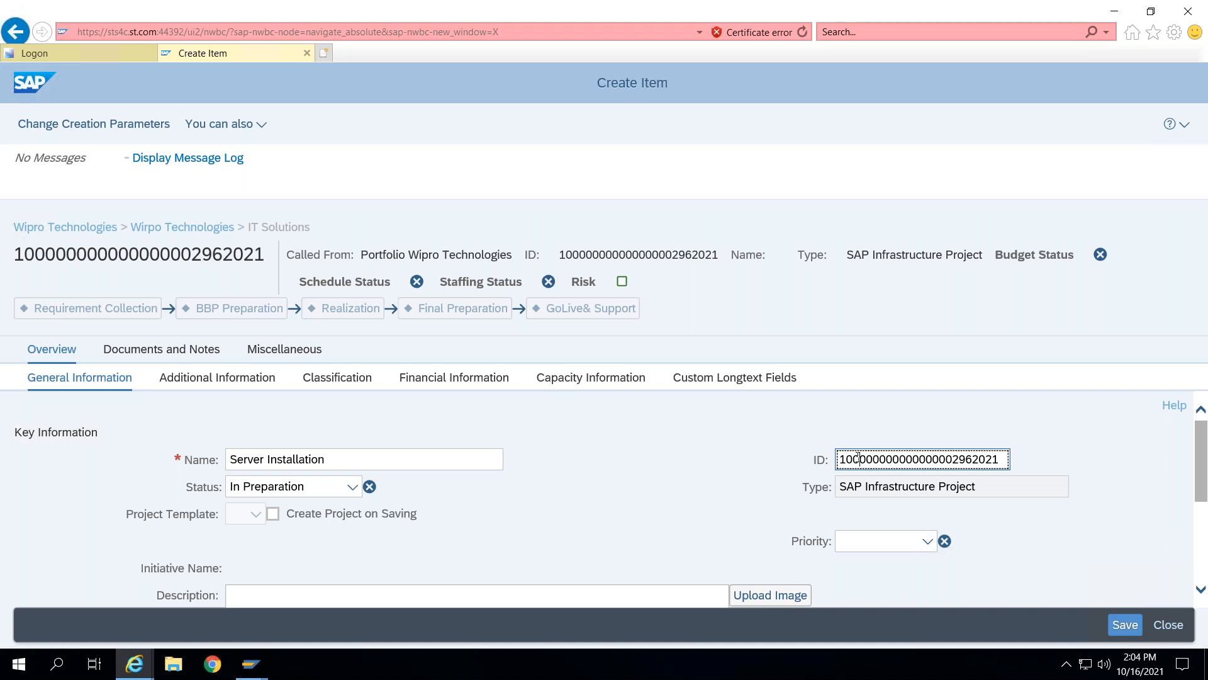
key(F5)
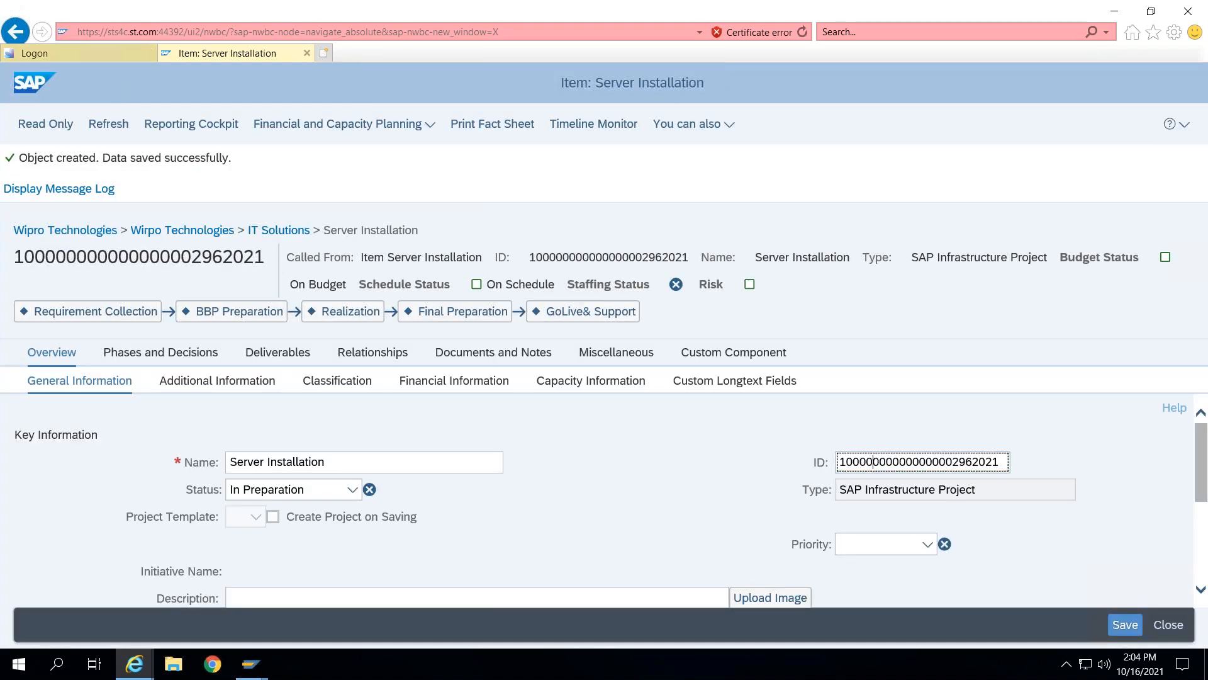
double_click(887, 467)
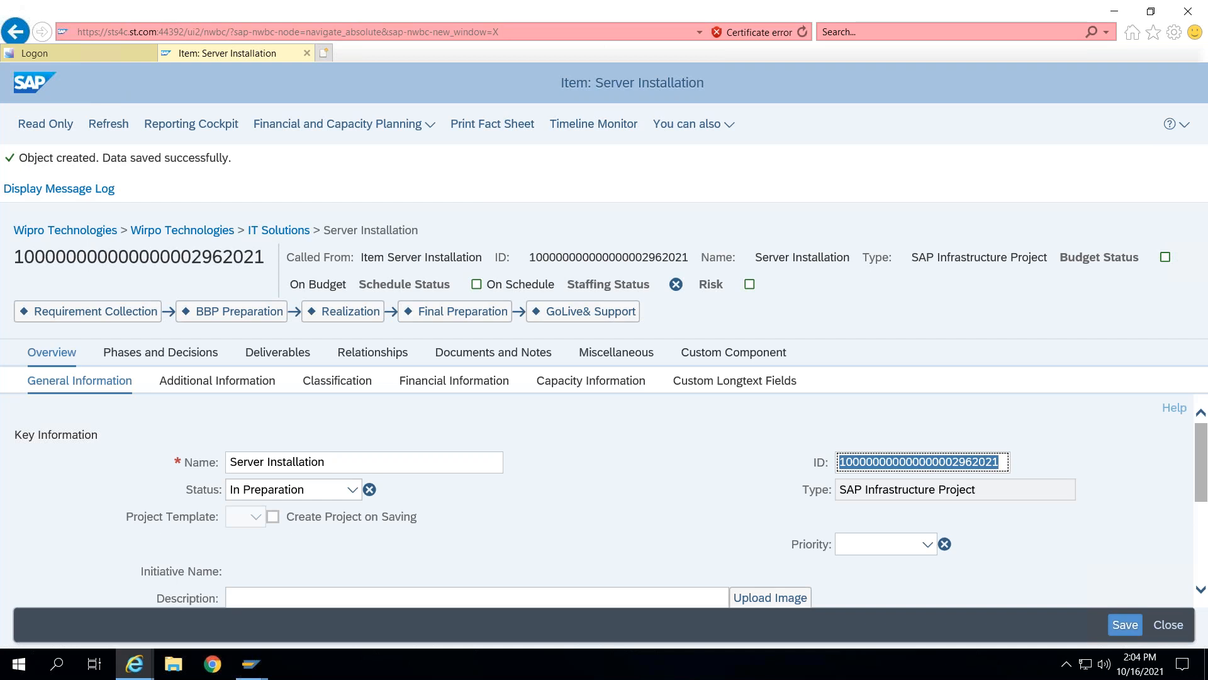
text(ECO-)
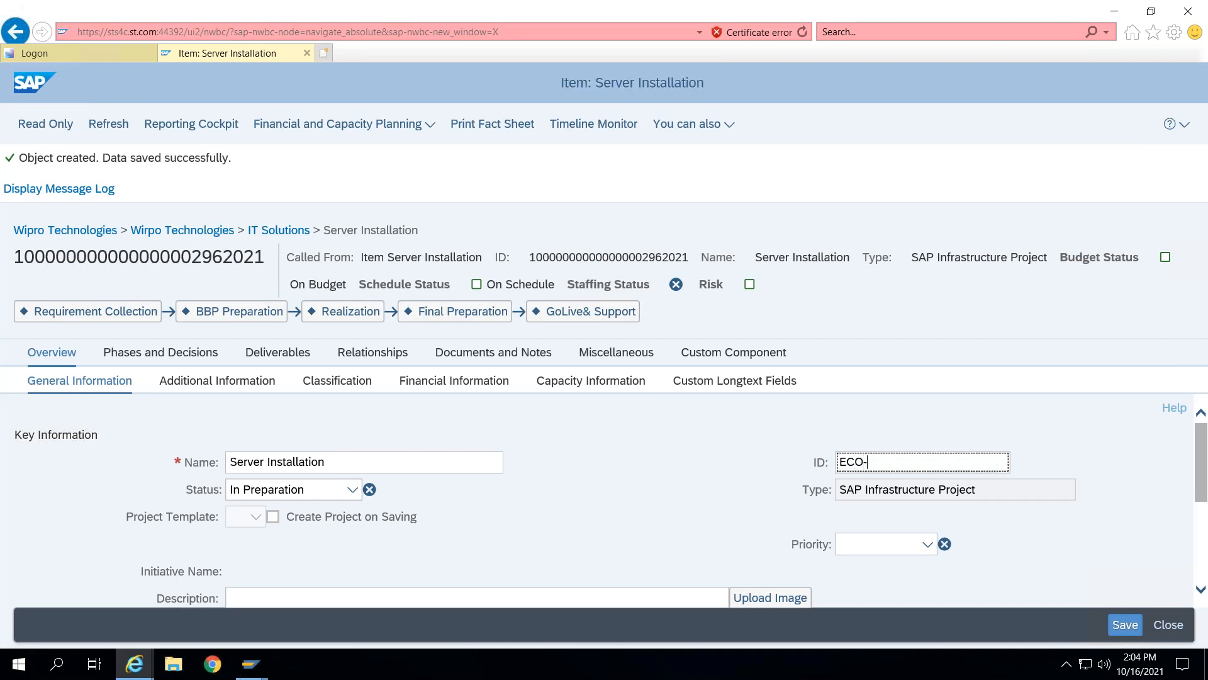
text(2001)
key(Tab)
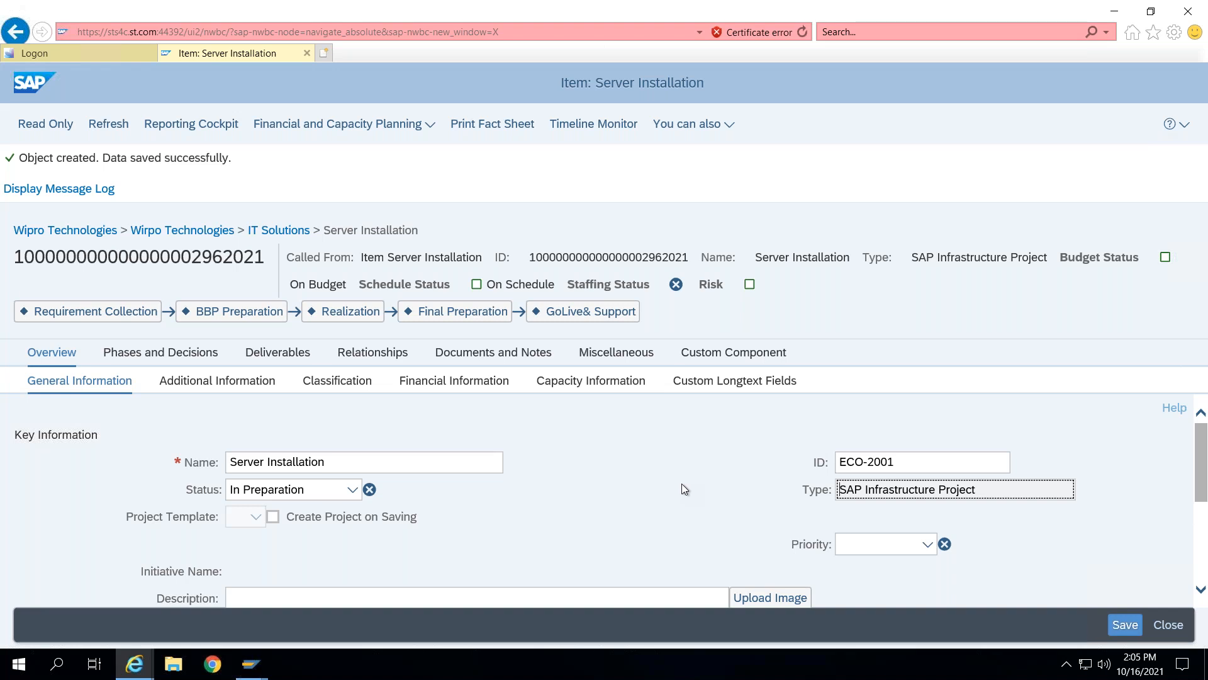
- Set the planned start date to 28.10.2021 and finish date to 30.11.2021, then save the item
scroll(464, 537, down, 1)
click(440, 550)
scroll(436, 545, down, 2)
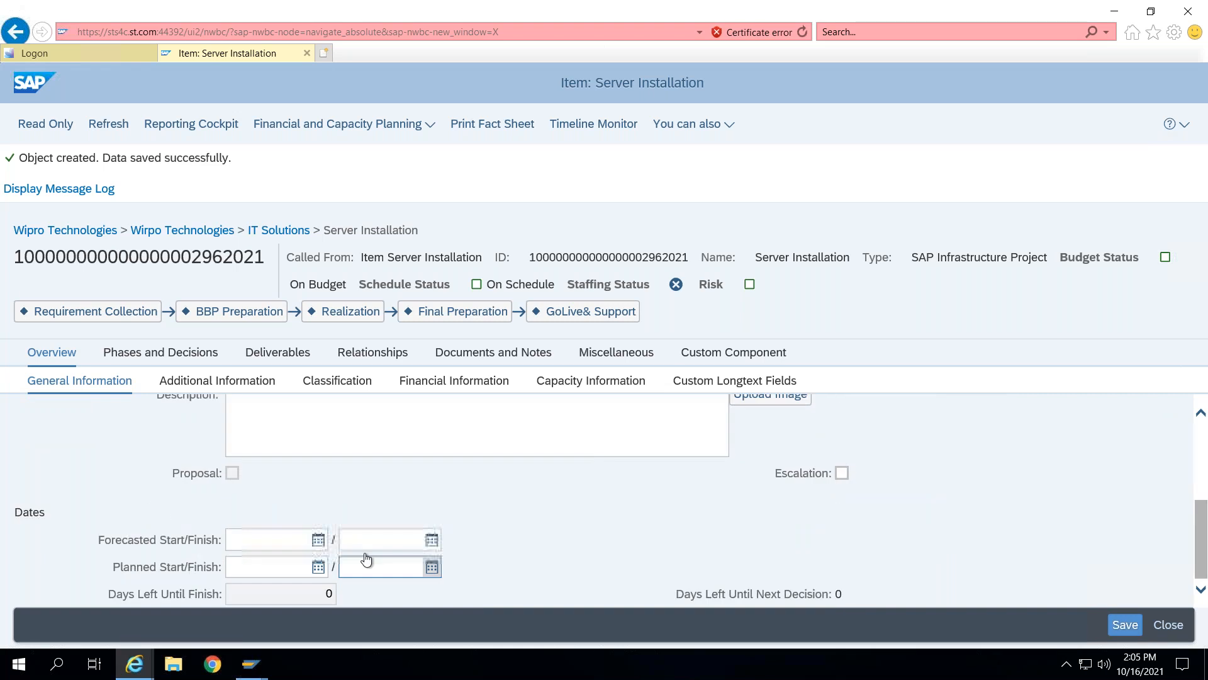
click(319, 566)
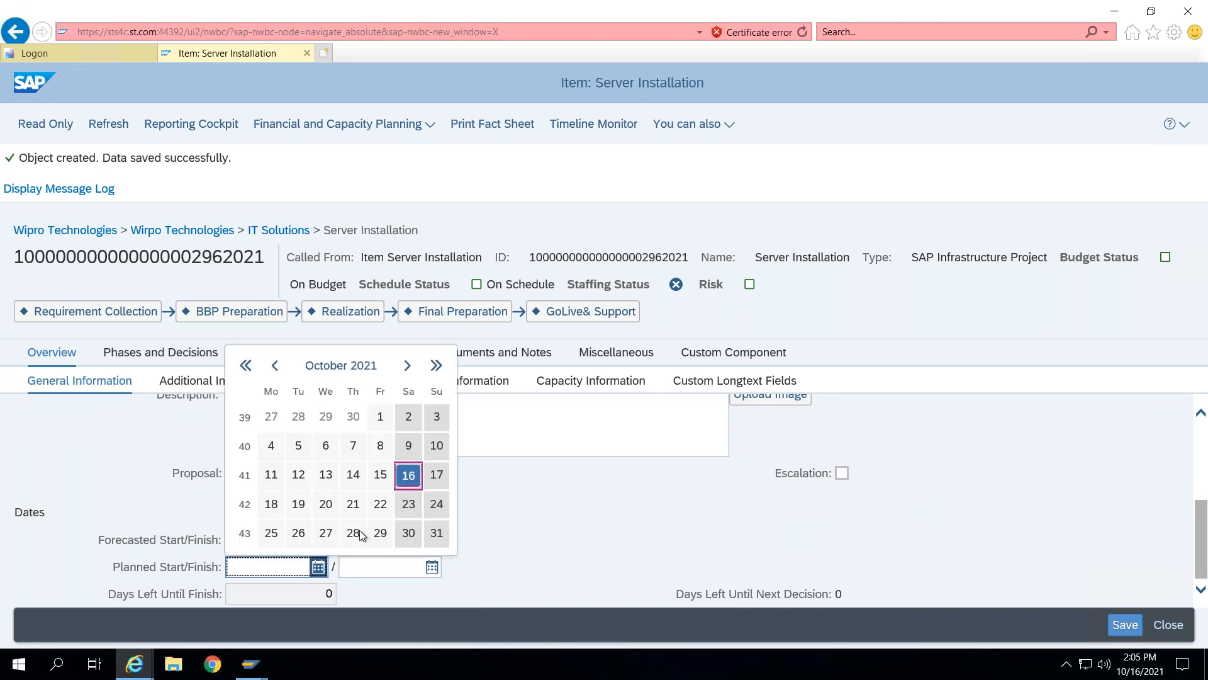
click(354, 532)
click(432, 566)
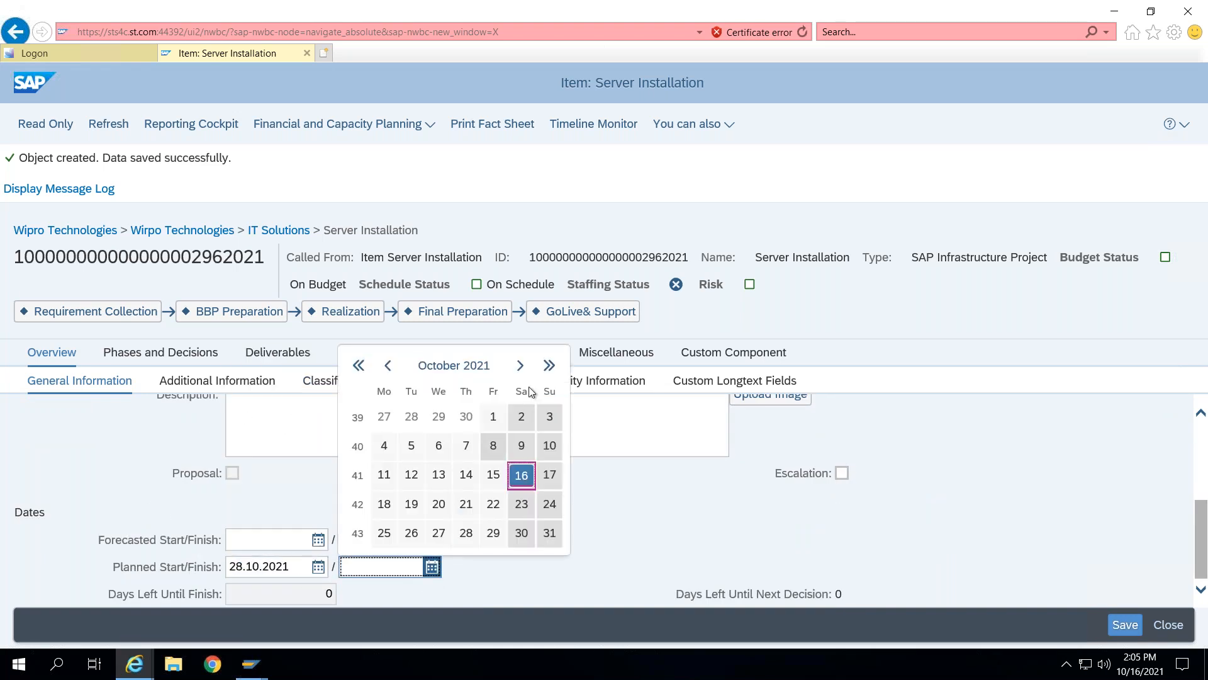
click(519, 365)
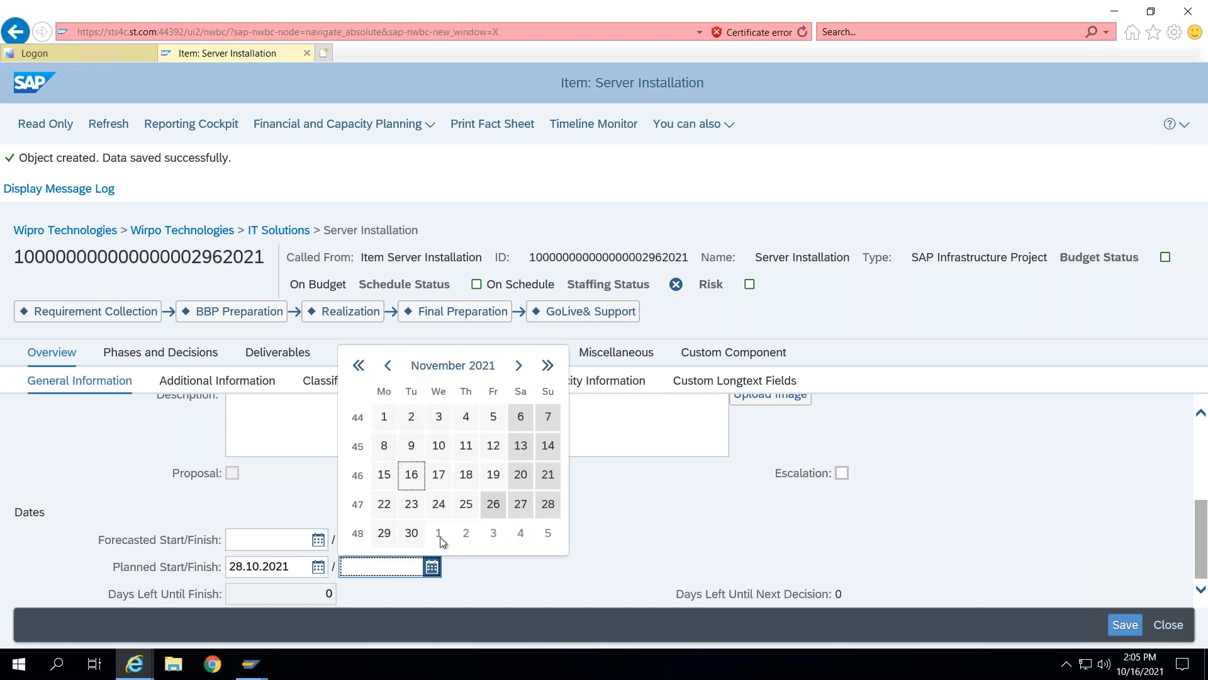
click(412, 532)
click(980, 537)
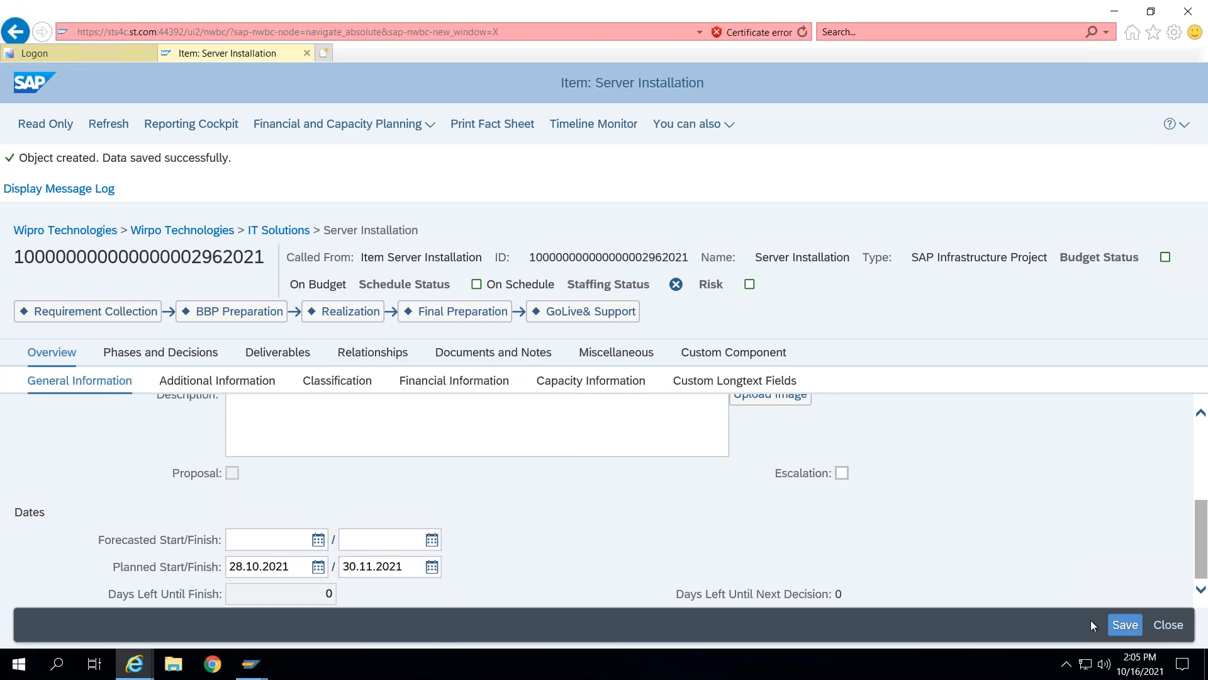
click(1126, 624)
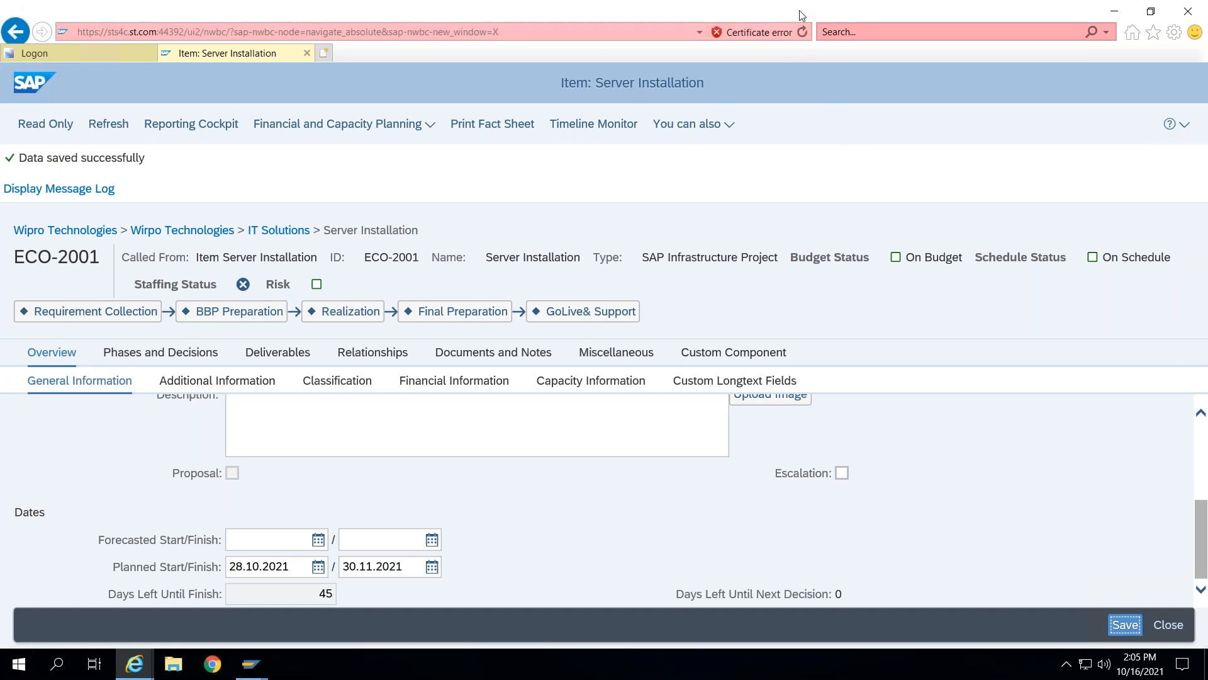
mouse_move(59, 294)
mouse_down()
mouse_move(170, 264)
mouse_move(236, 287)
mouse_move(317, 262)
mouse_move(400, 270)
mouse_up()
drag(479, 283, 599, 290)
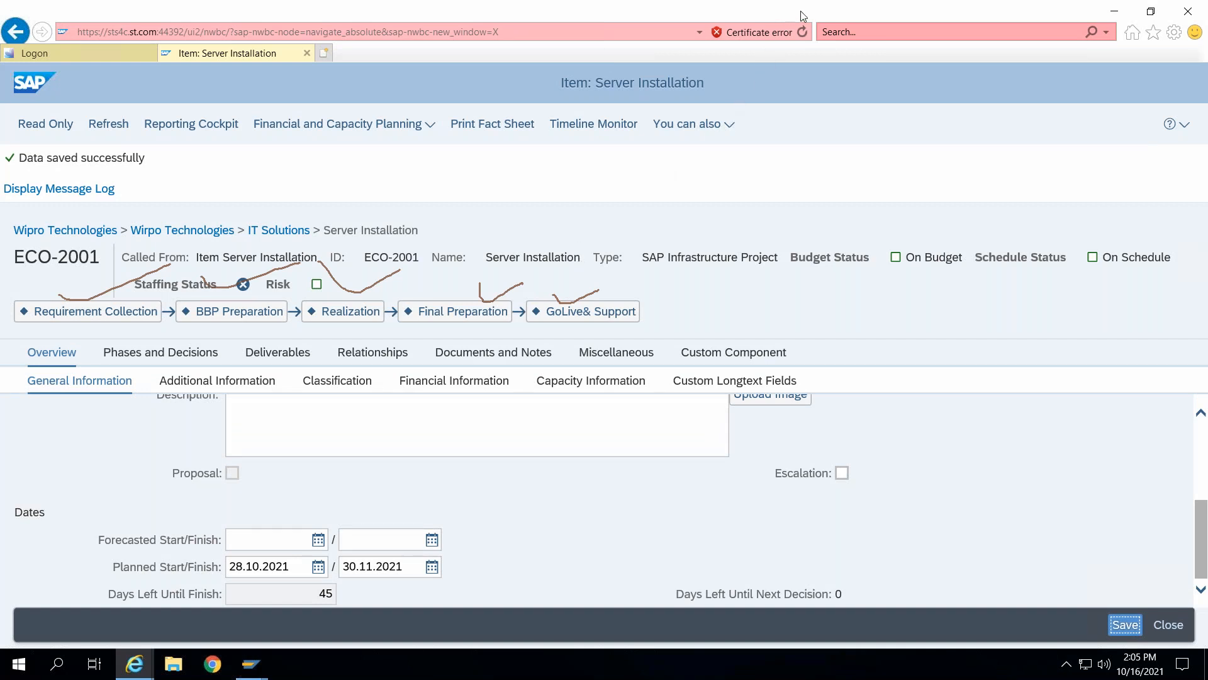
click(756, 112)
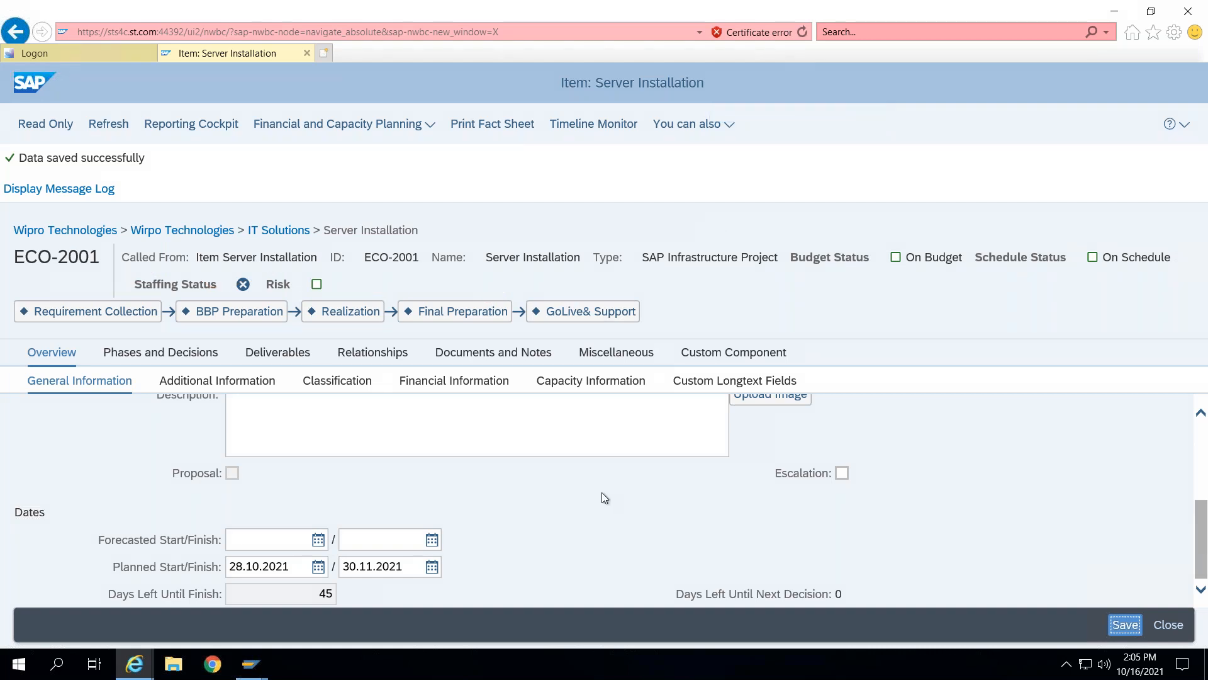
- Turn on Create Project on Saving for the item, choose the SAP Implementation Project template, and save
scroll(601, 492, up, 3)
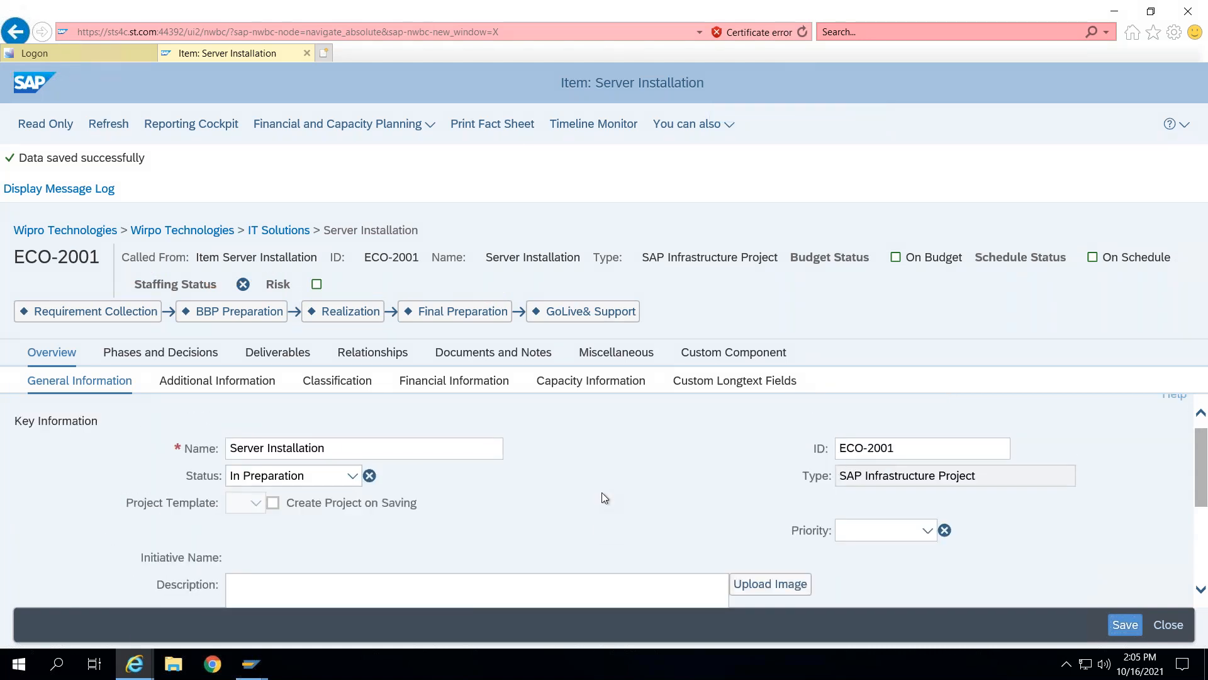
click(273, 502)
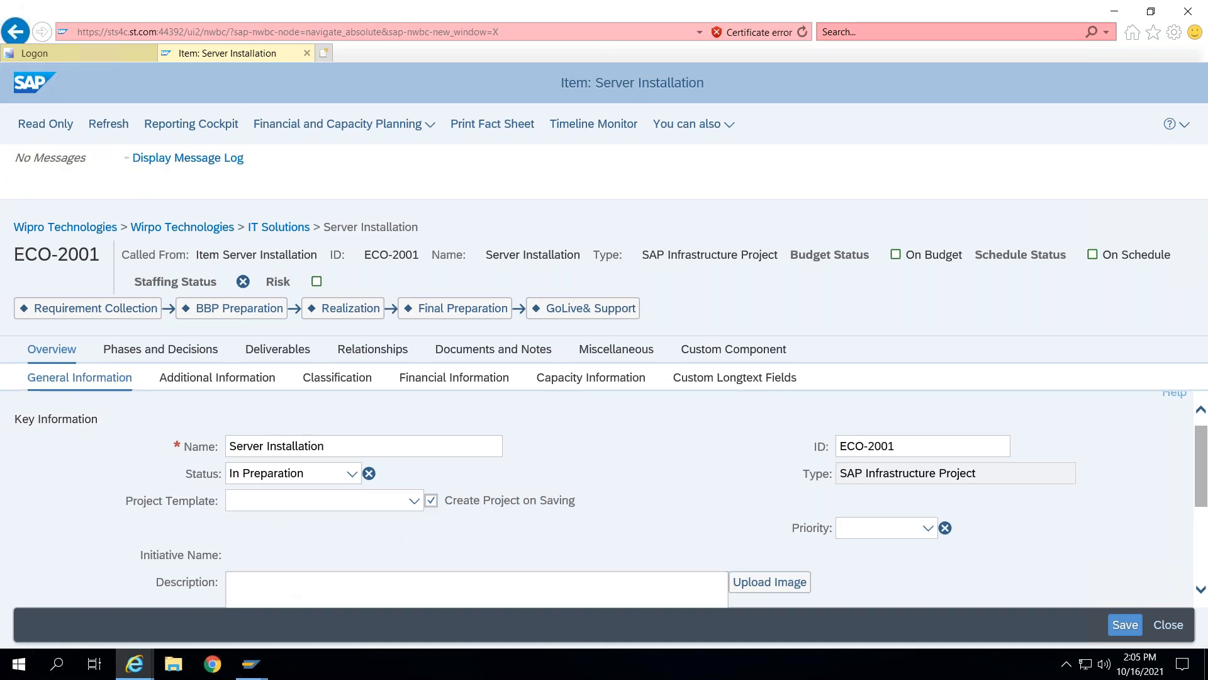
click(413, 500)
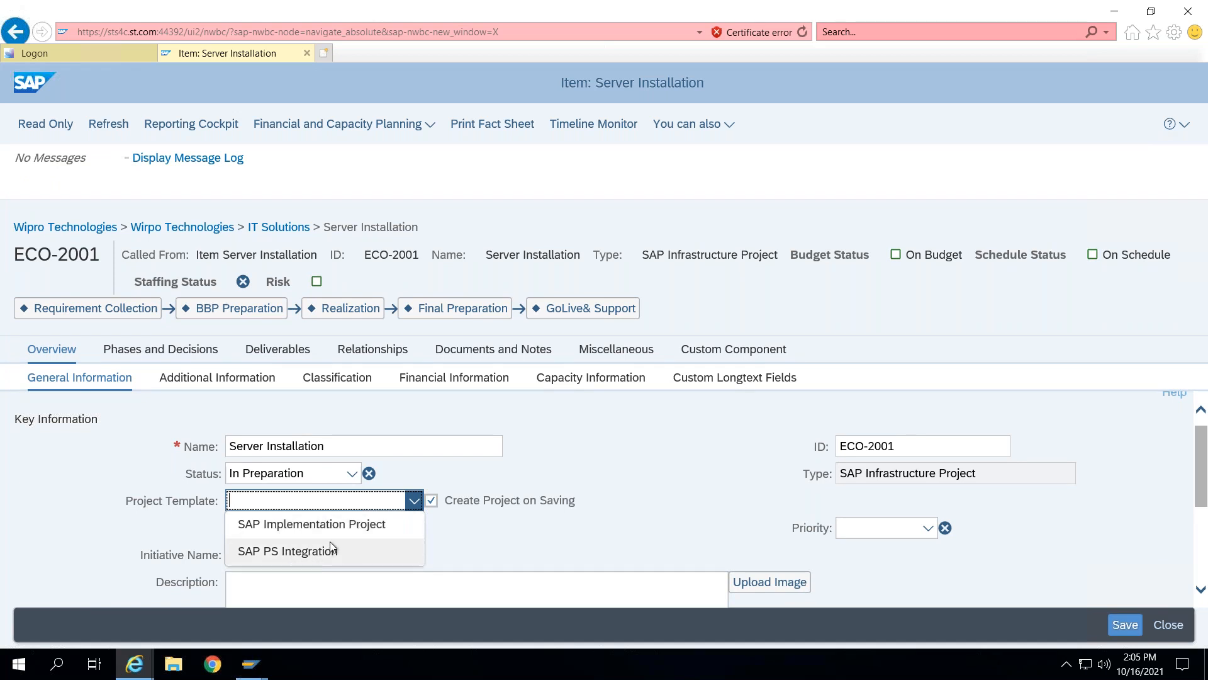
click(344, 525)
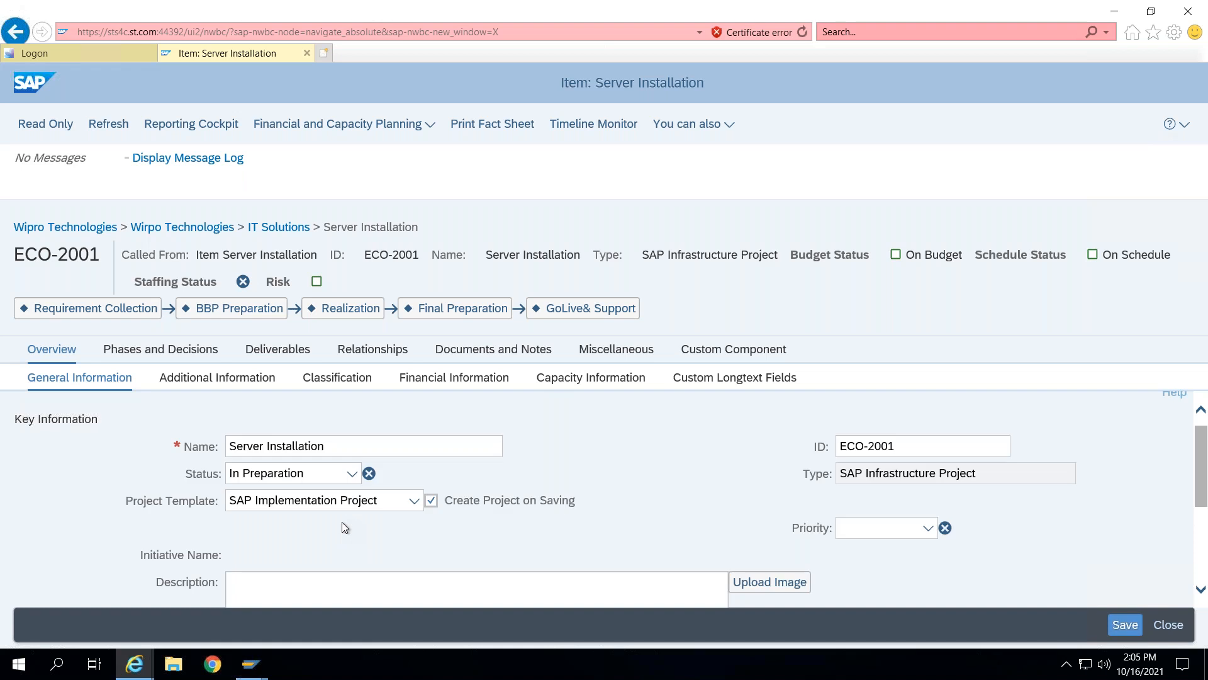
click(1126, 625)
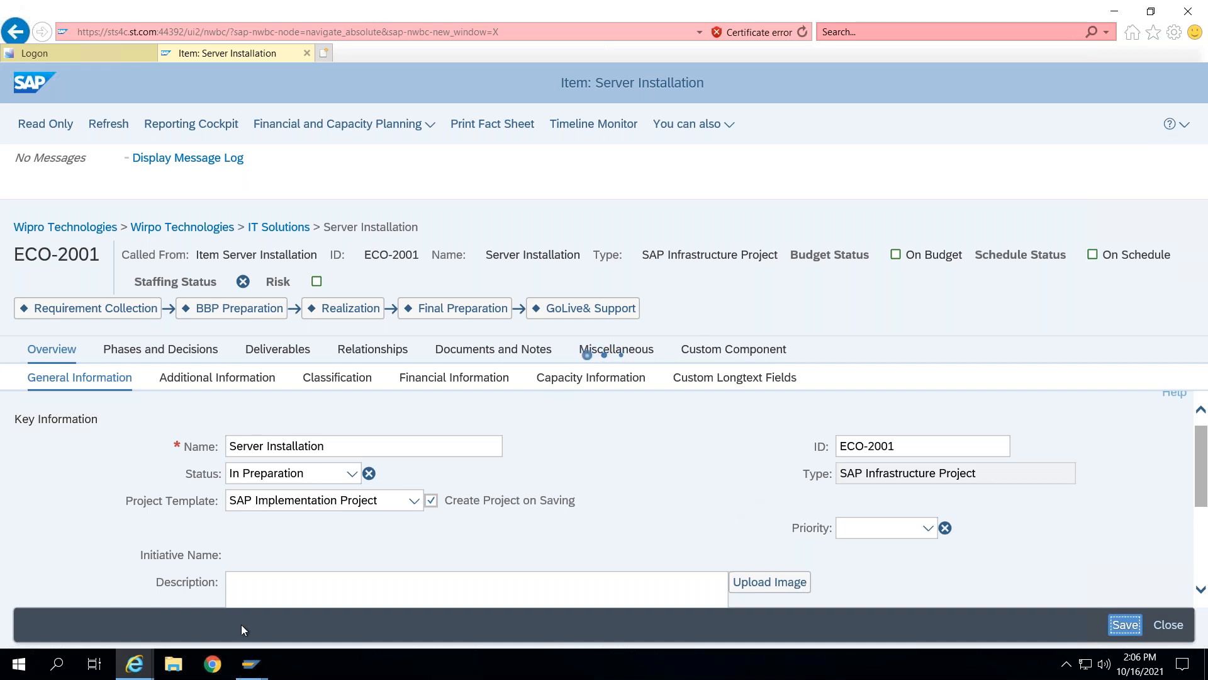
- Switch to the SAP GUI window and start the Project Builder with transaction cj20n
mouse_move(251, 664)
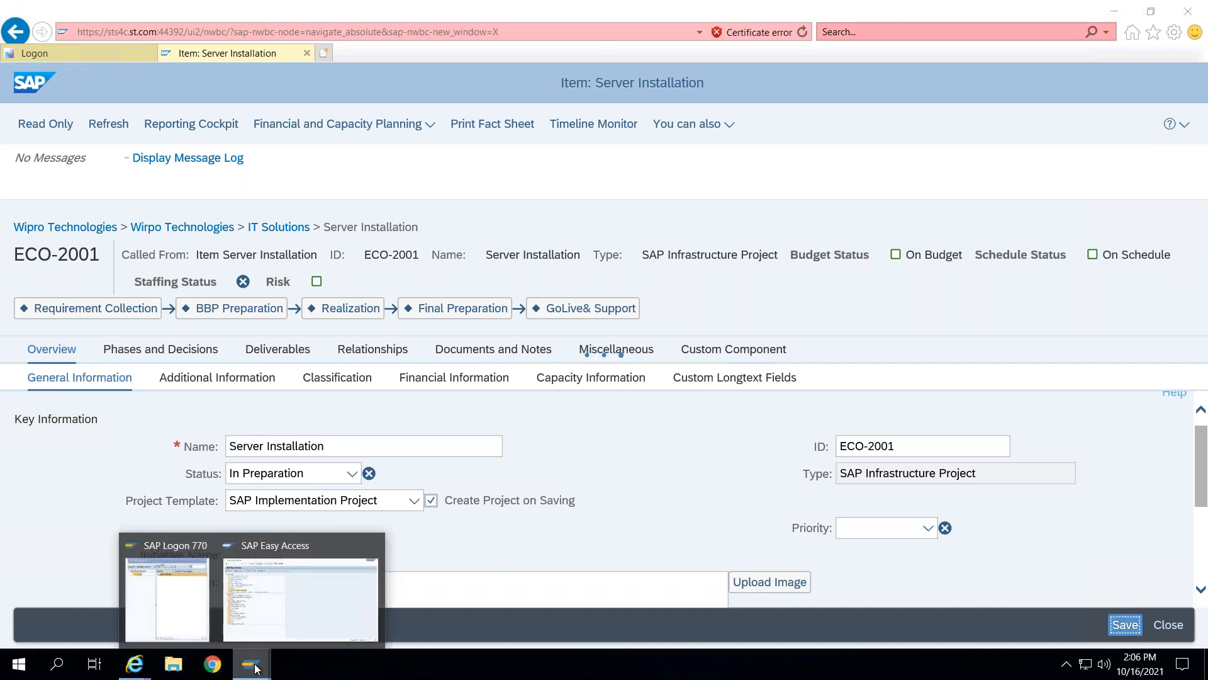
click(292, 590)
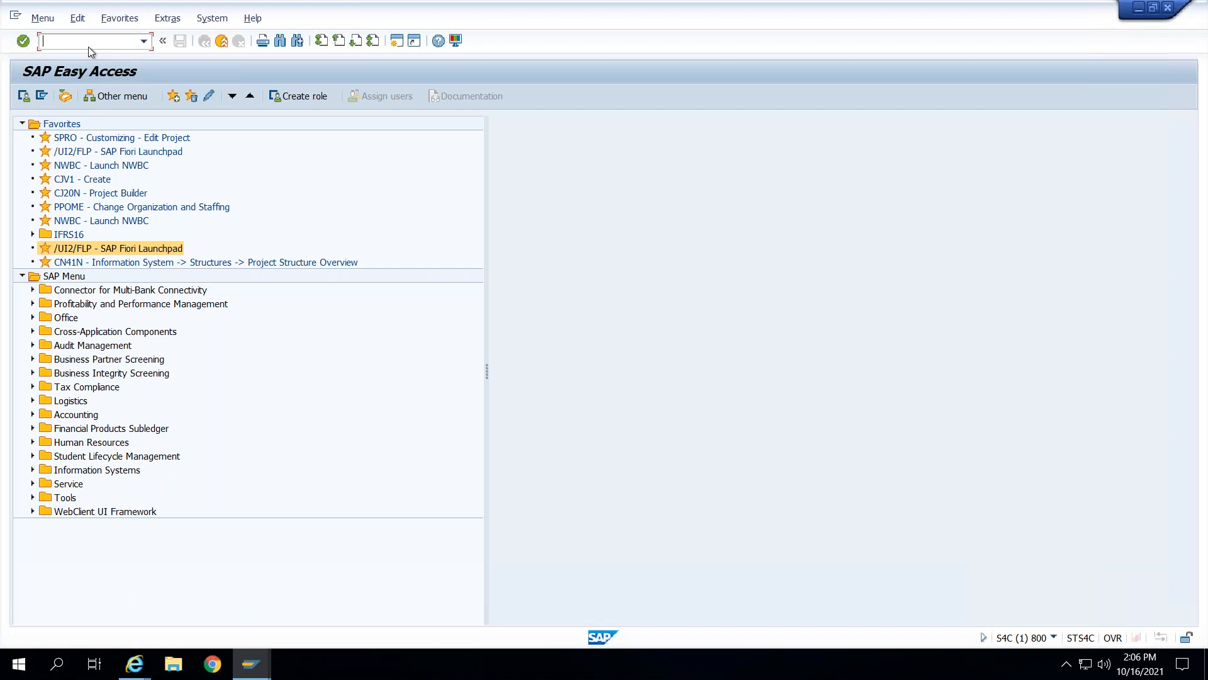
text(cj20n)
key(Return)
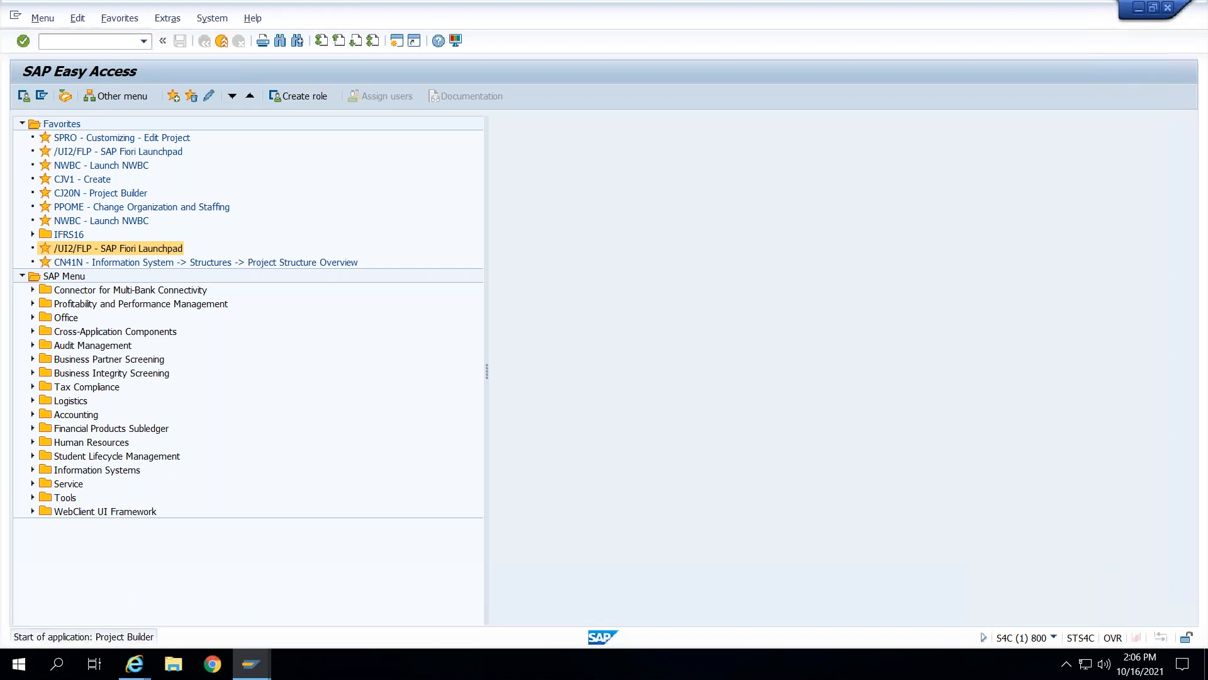
- Open project ECO-2001 in the Project Builder and expand its structure to inspect the WBS elements
click(22, 124)
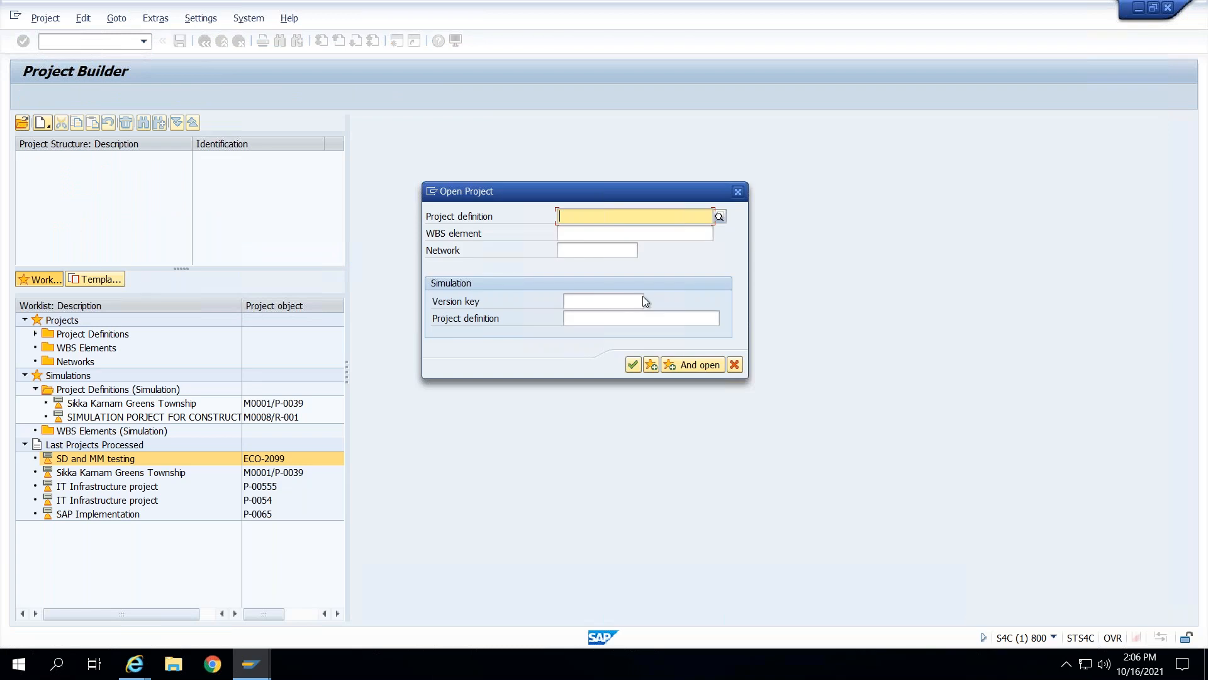
text(ECO-2001)
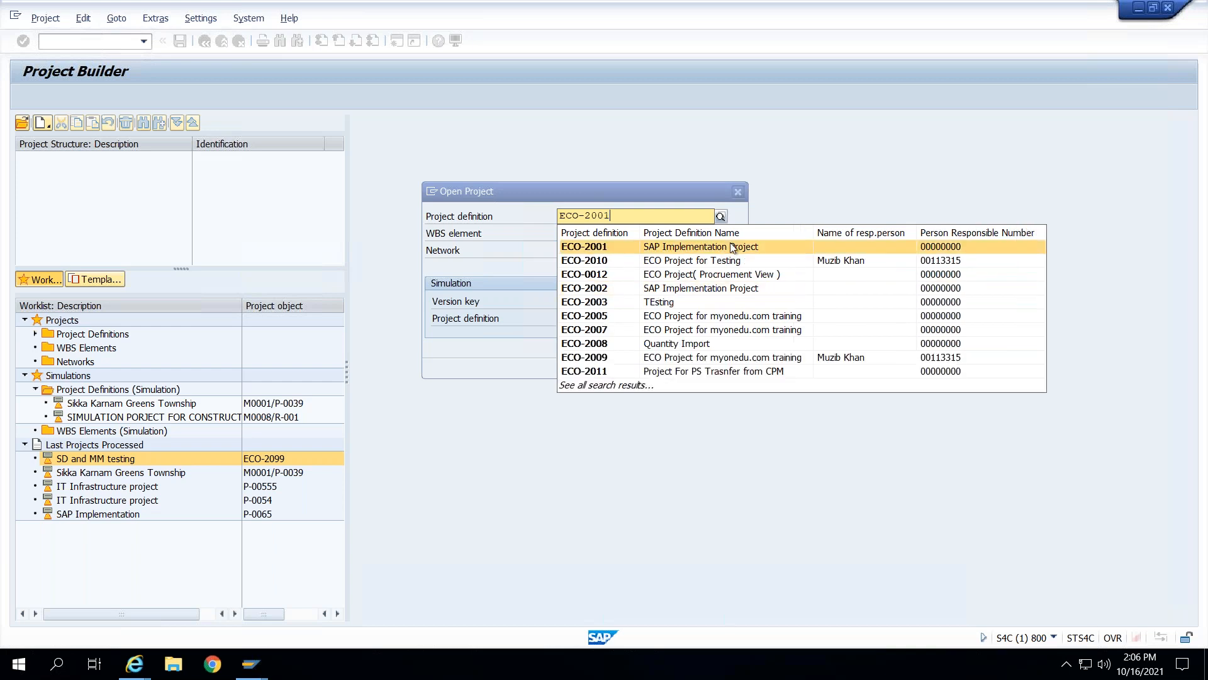
click(733, 246)
key(Return)
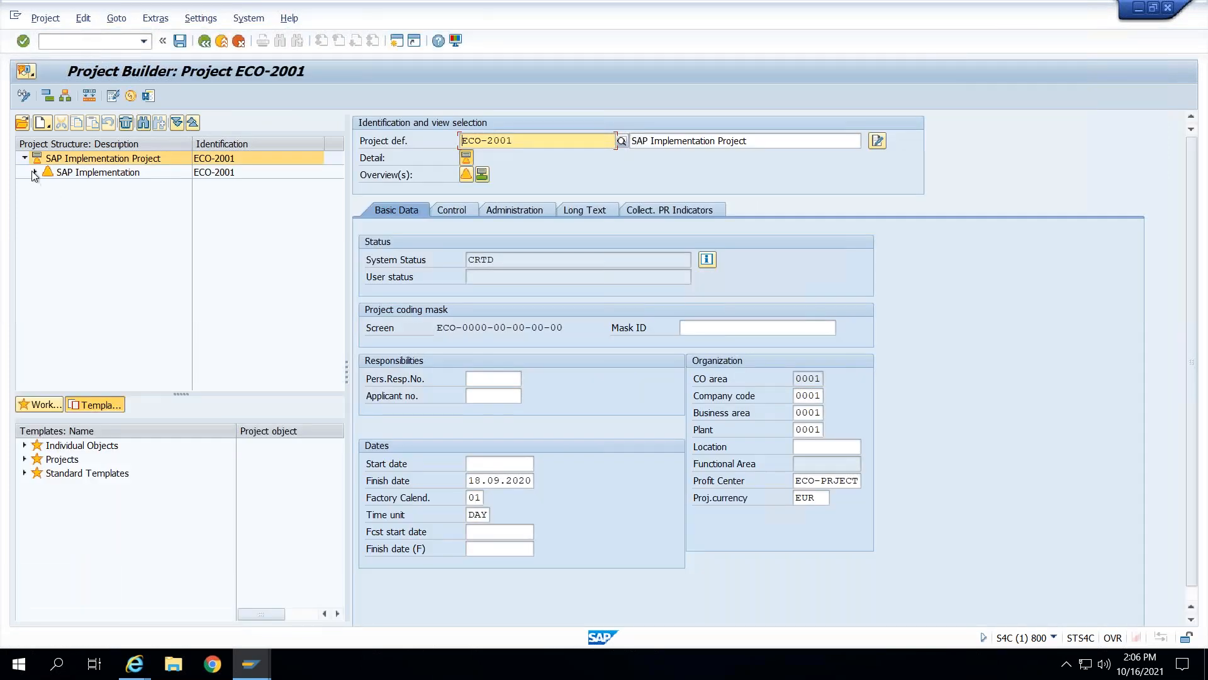
click(34, 173)
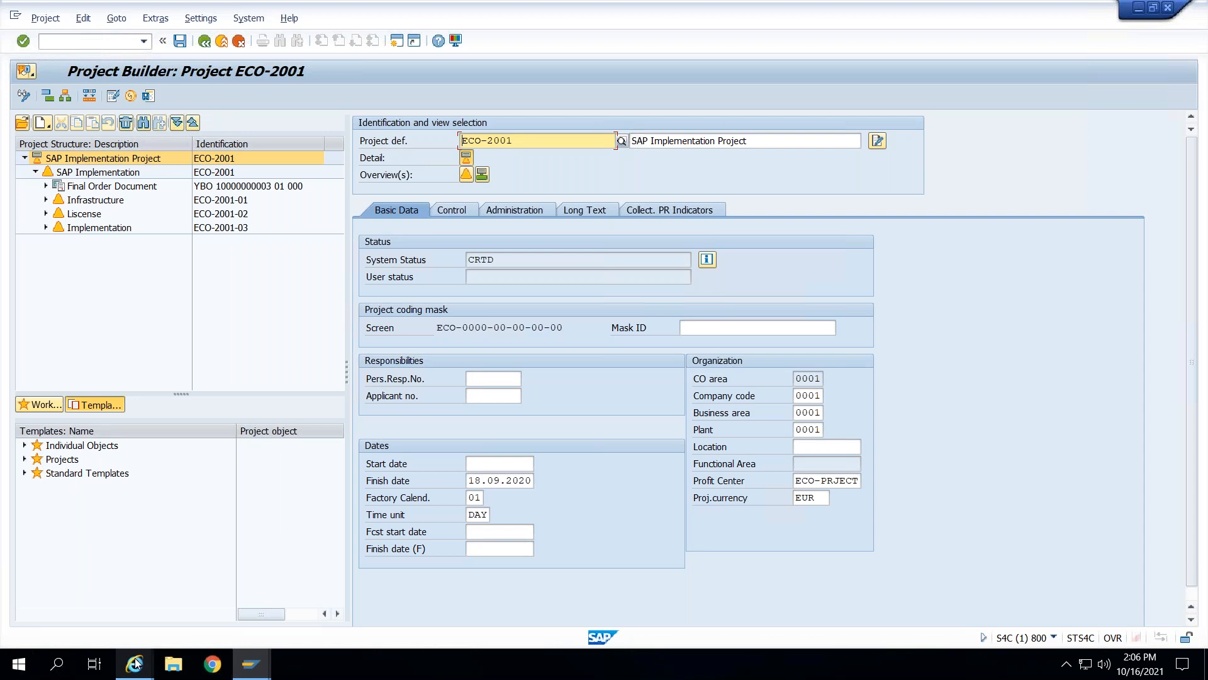
- Return to the Server Installation item, change its ID to ECO-2020, and save
mouse_move(138, 663)
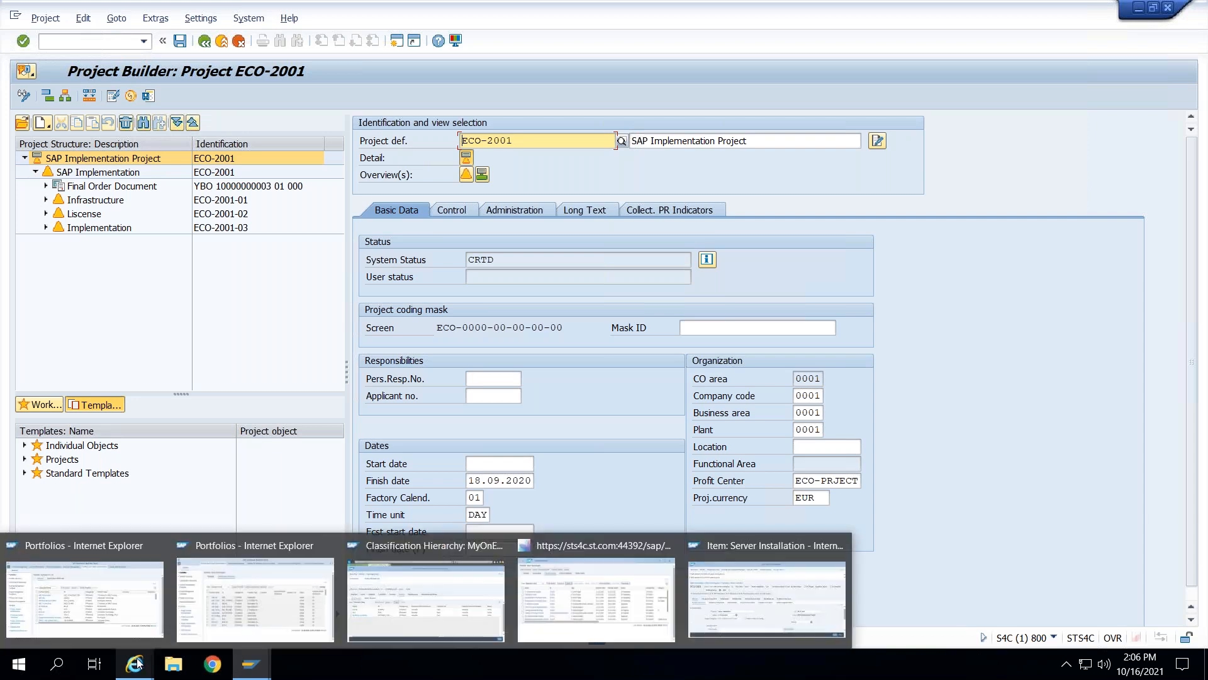
click(768, 598)
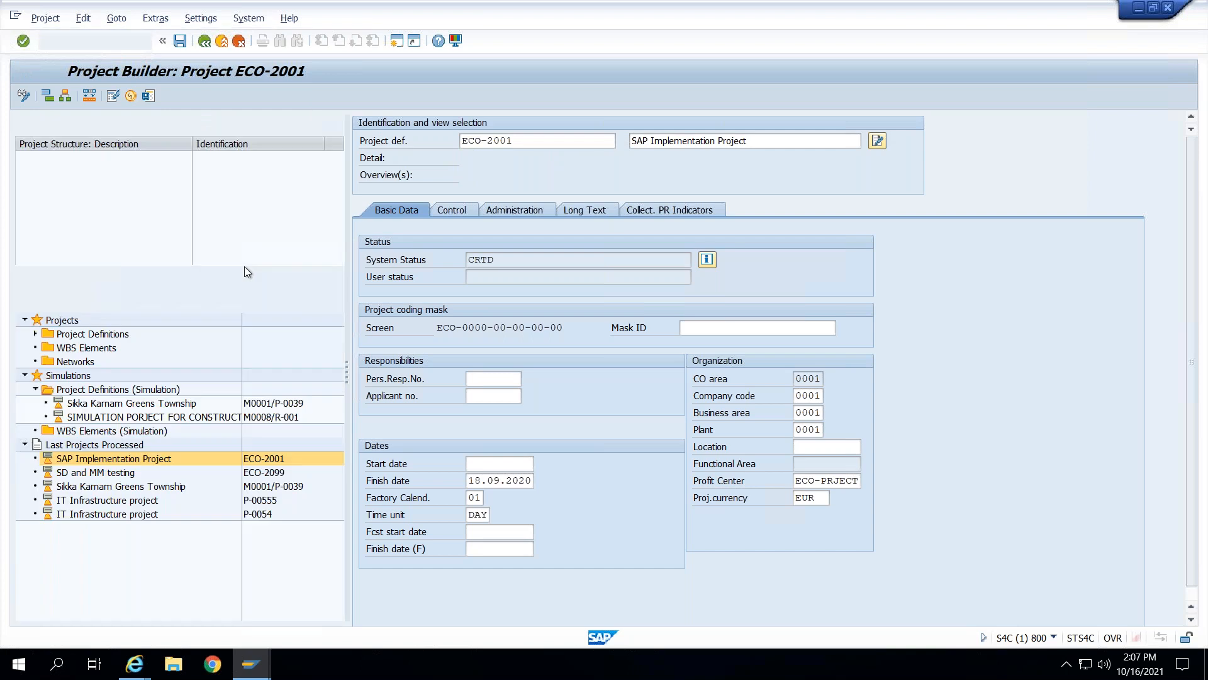
key(alt+Tab)
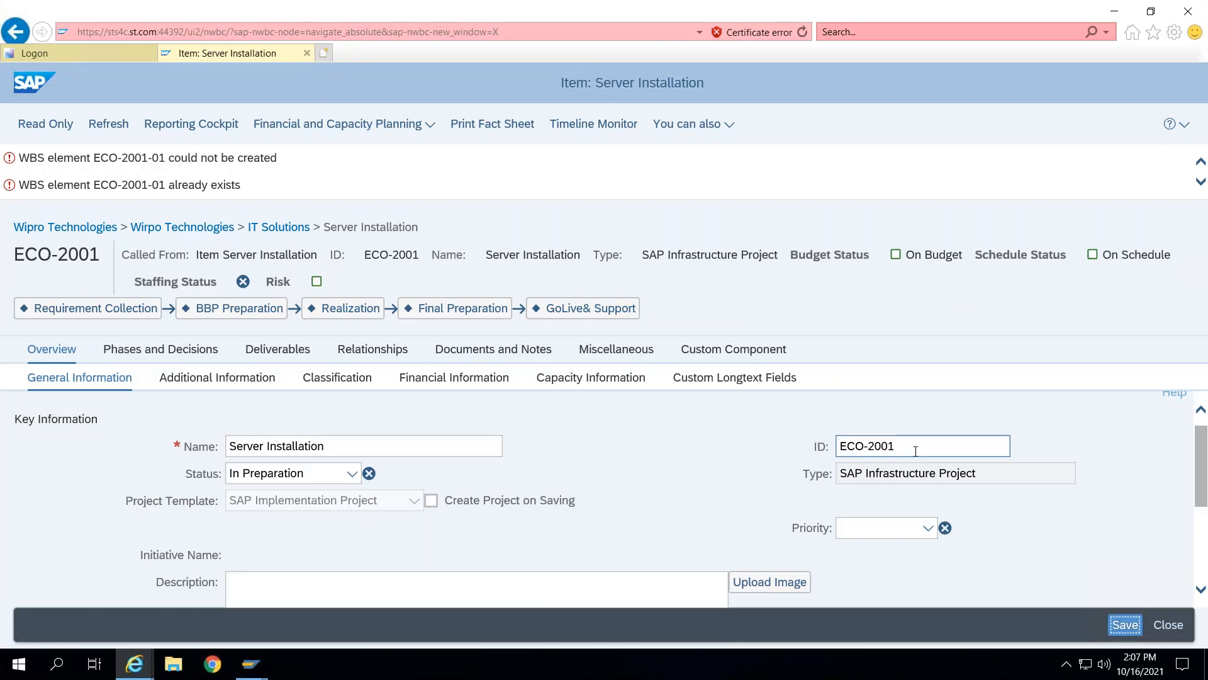
click(907, 454)
key(BackSpace)
key(BackSpace)
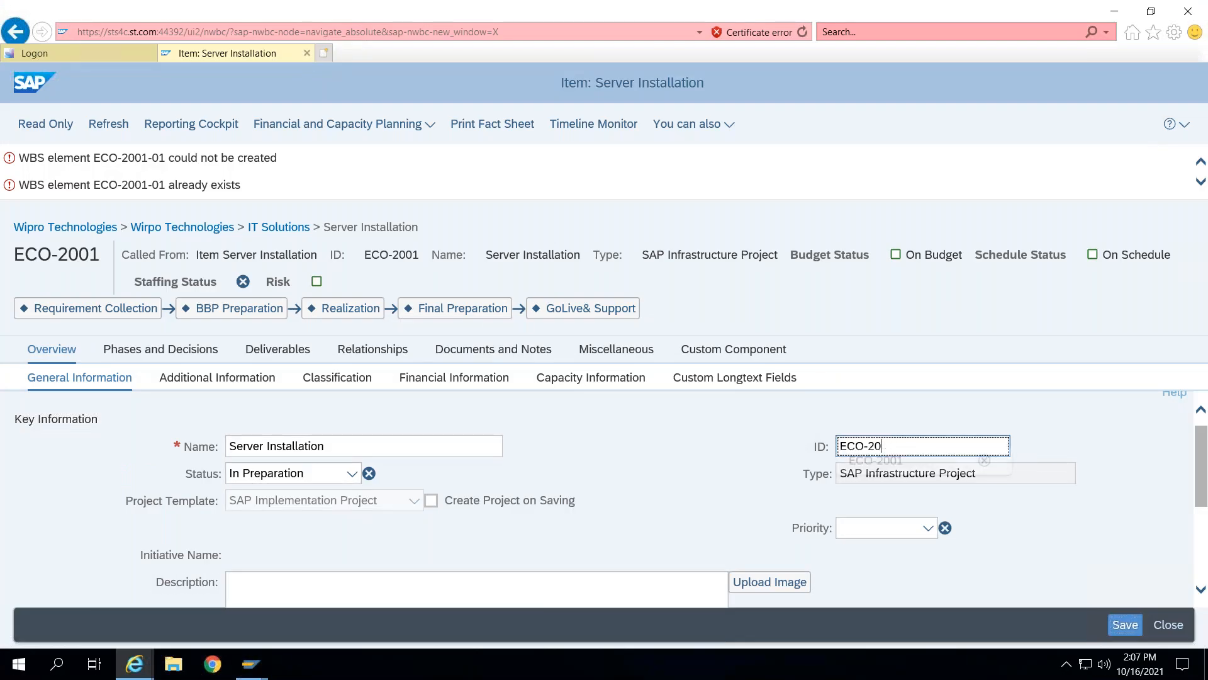
text(20)
key(Return)
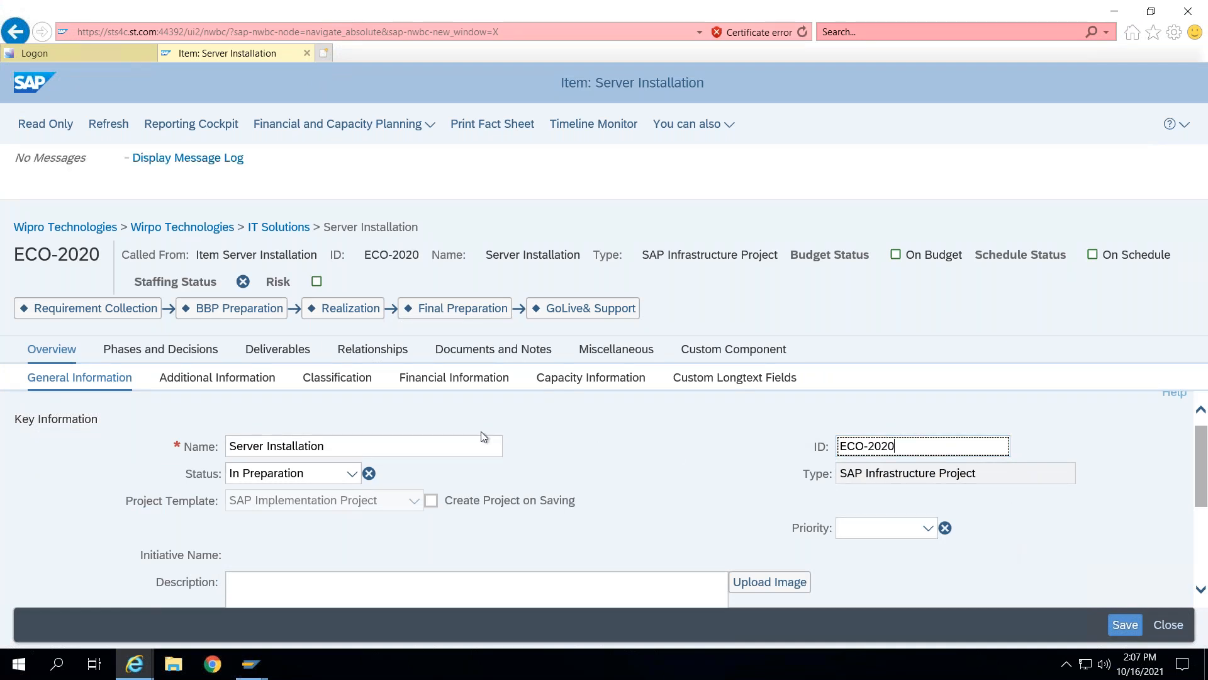
key(alt+Tab)
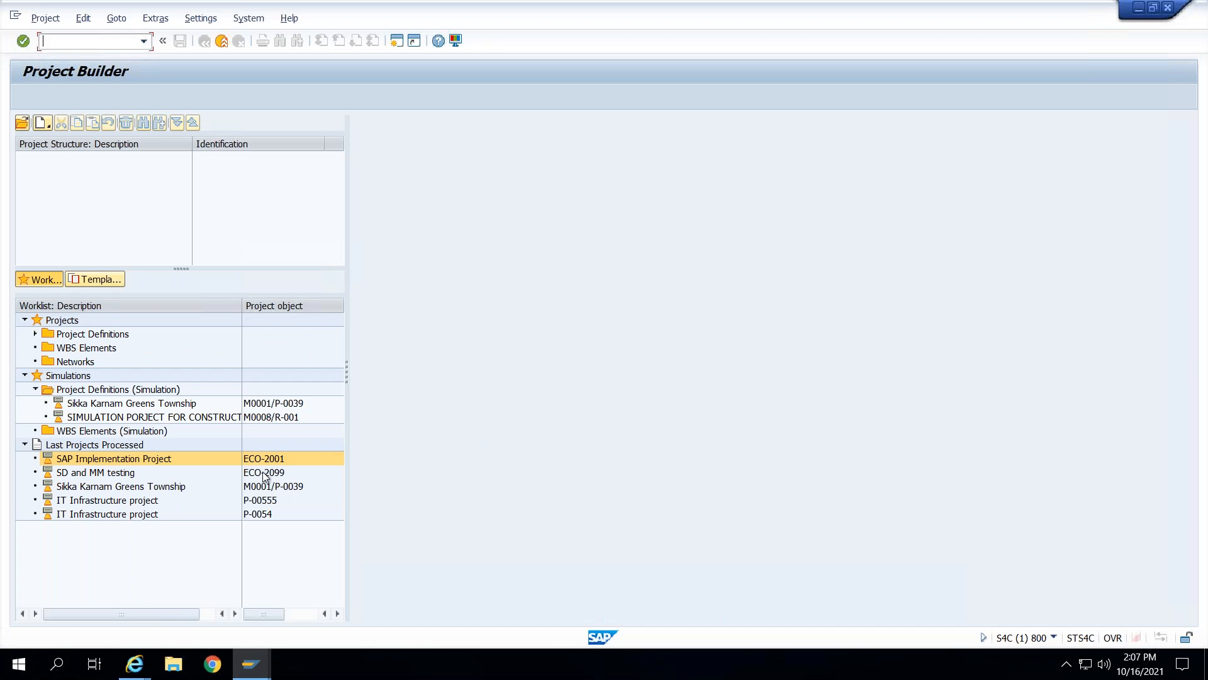
key(alt+Tab)
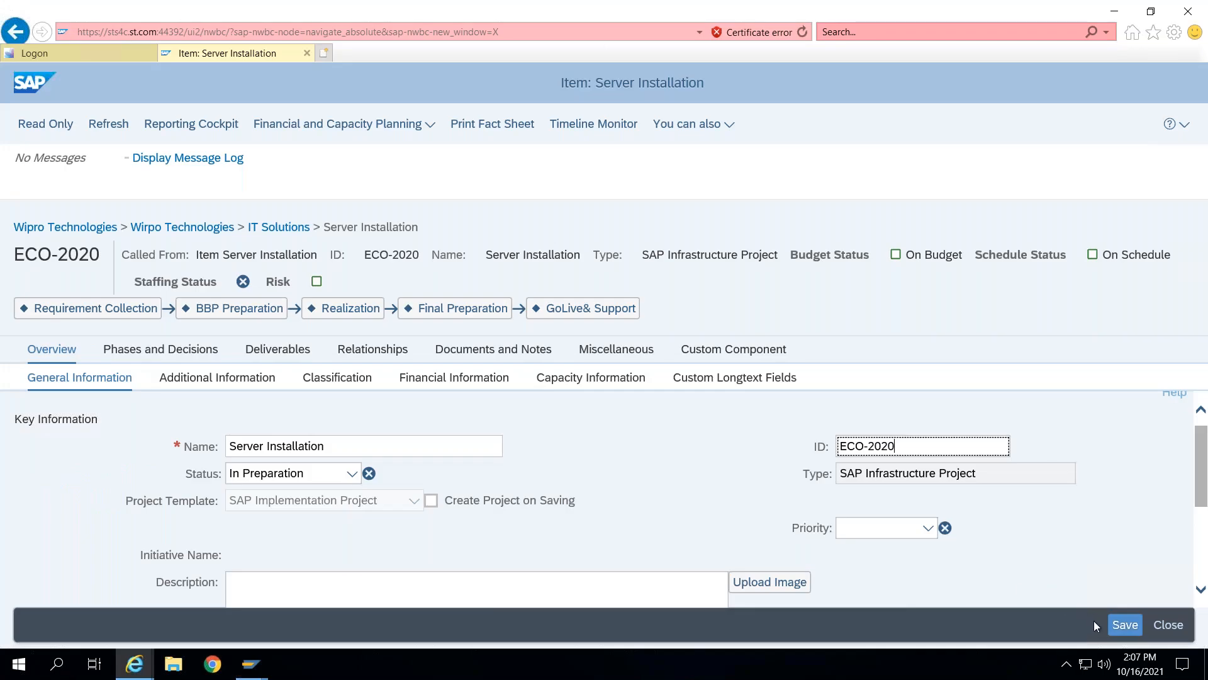
click(1114, 629)
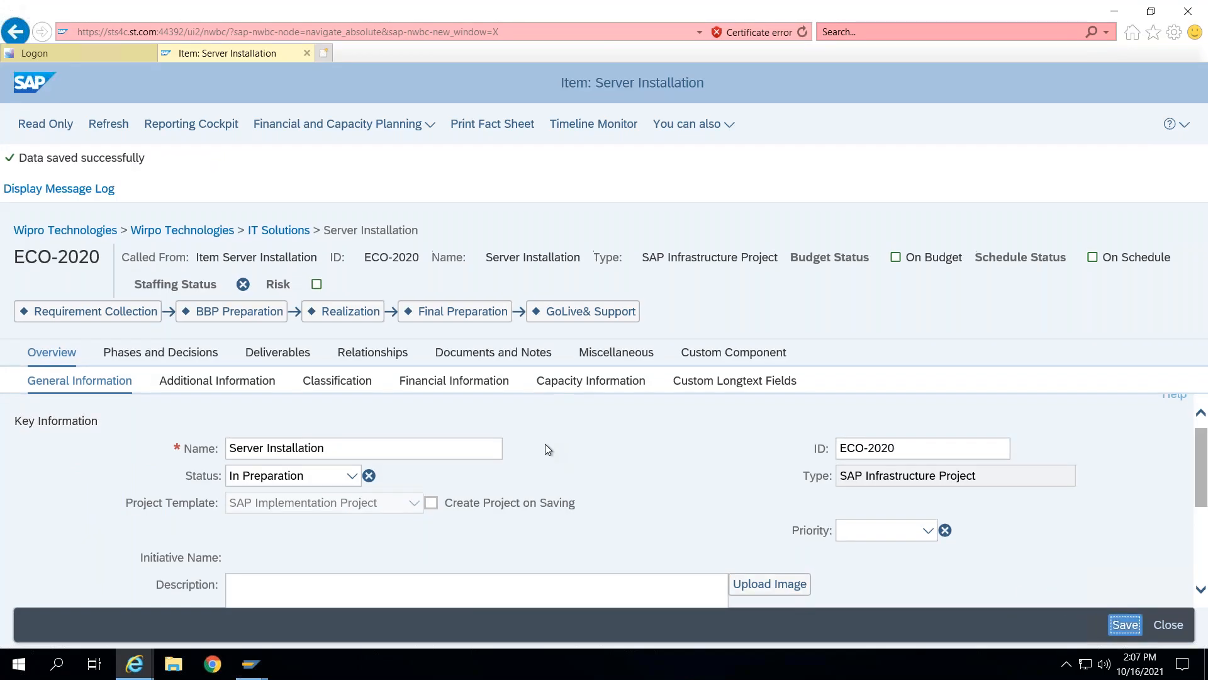
- Try saving the item again with Create Project on Saving turned on
click(431, 504)
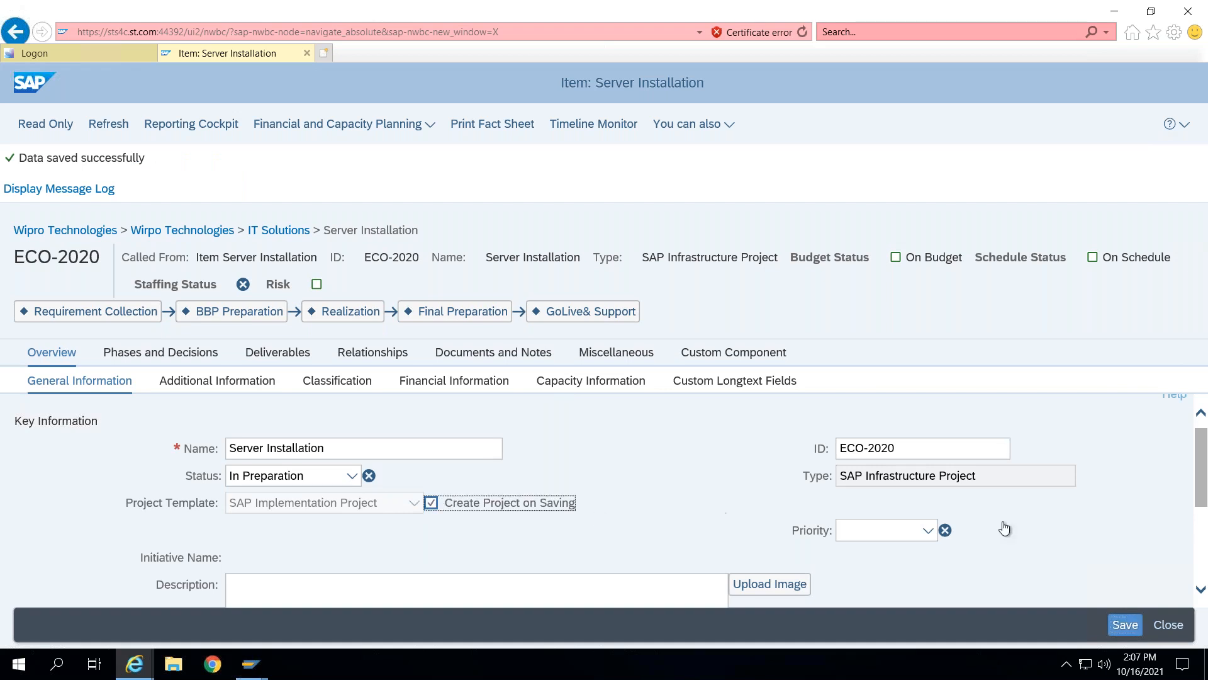
click(1112, 624)
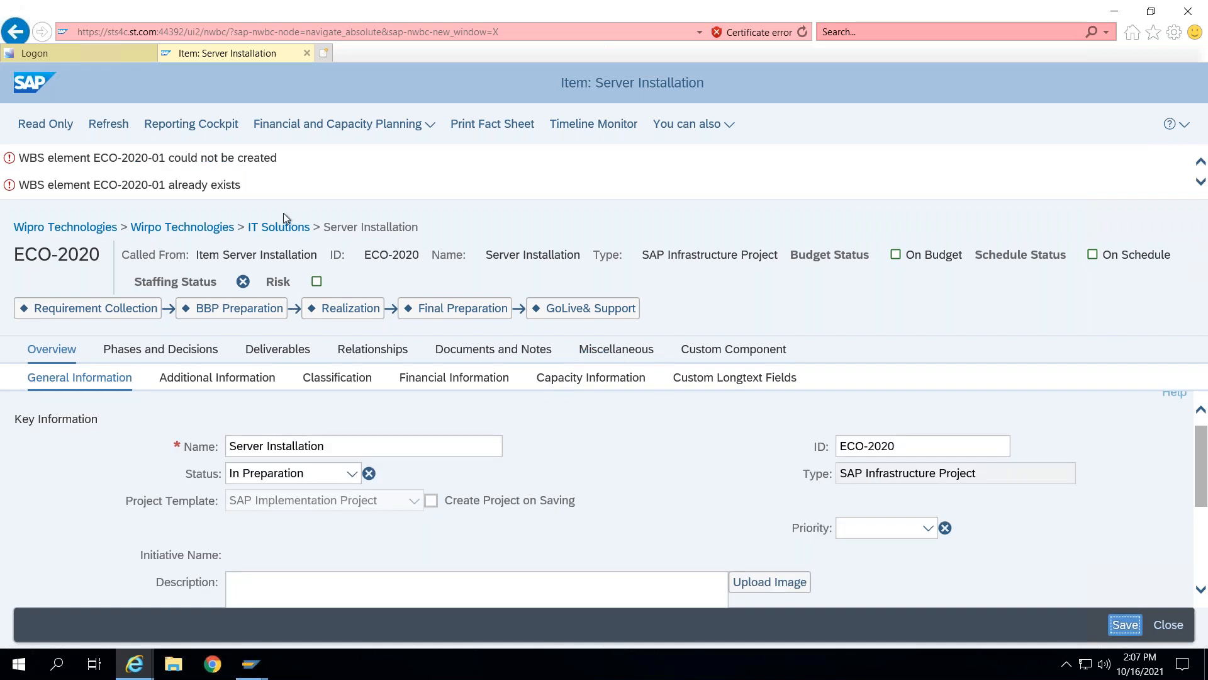
- Change the item ID to ECO-2055, save, and turn on Create Project on Saving
click(914, 449)
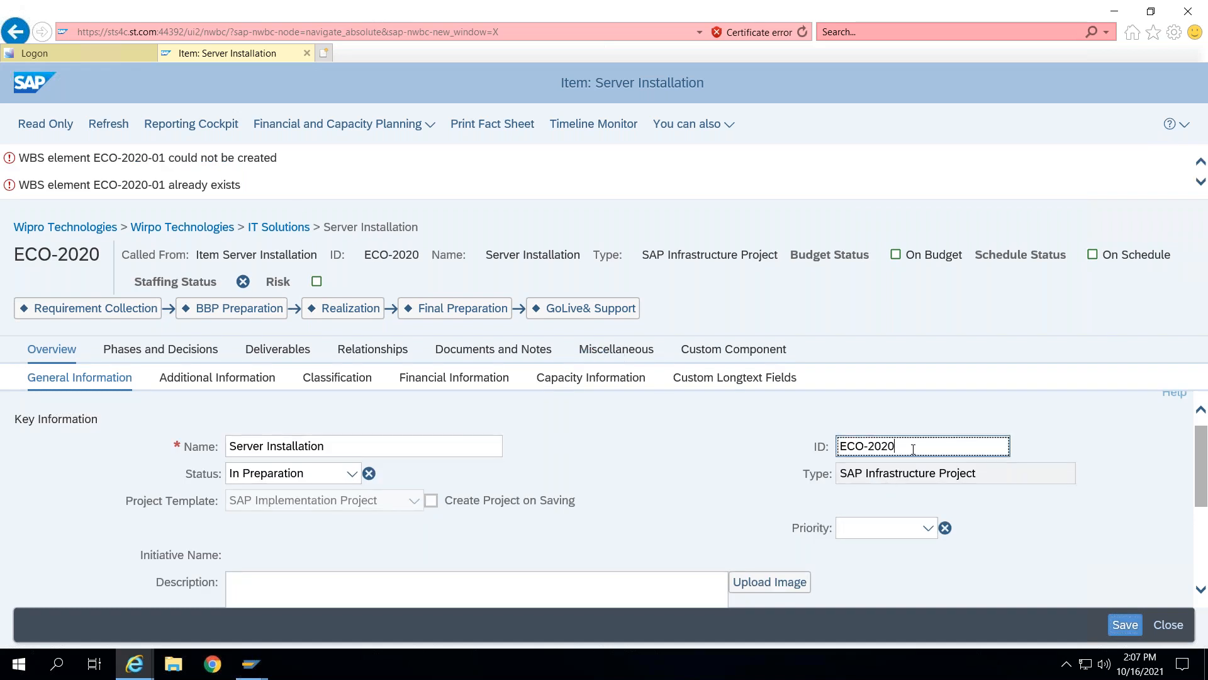
key(BackSpace)
key(BackSpace)
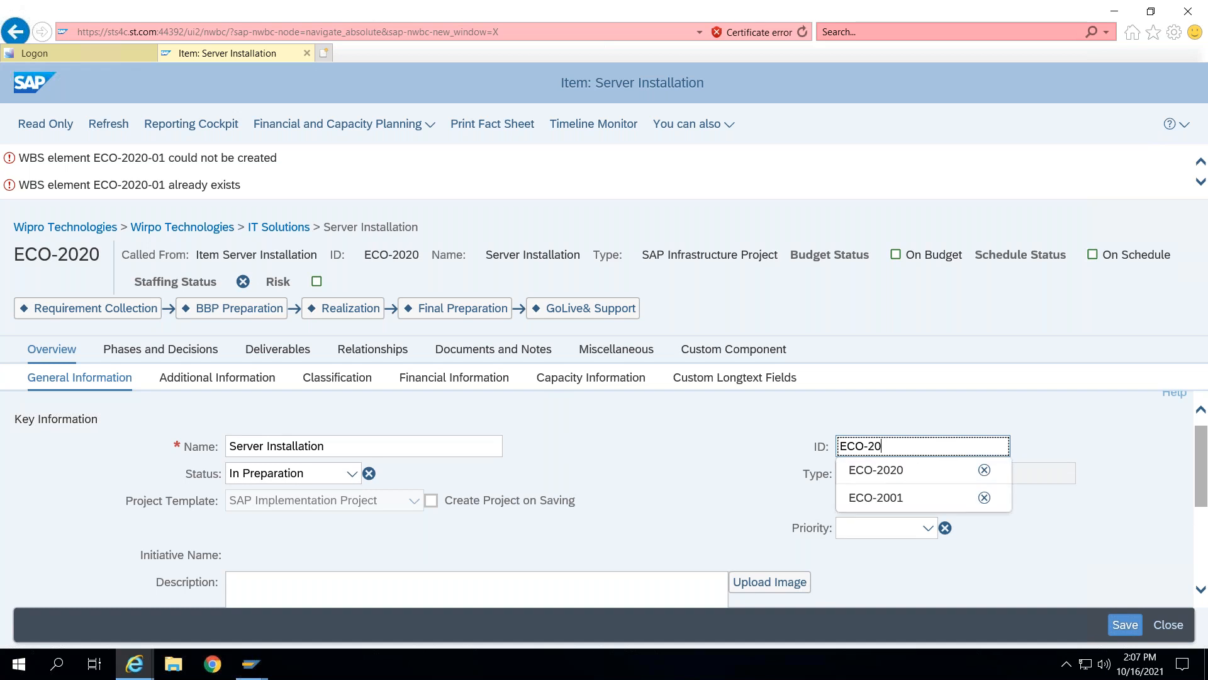
text(55)
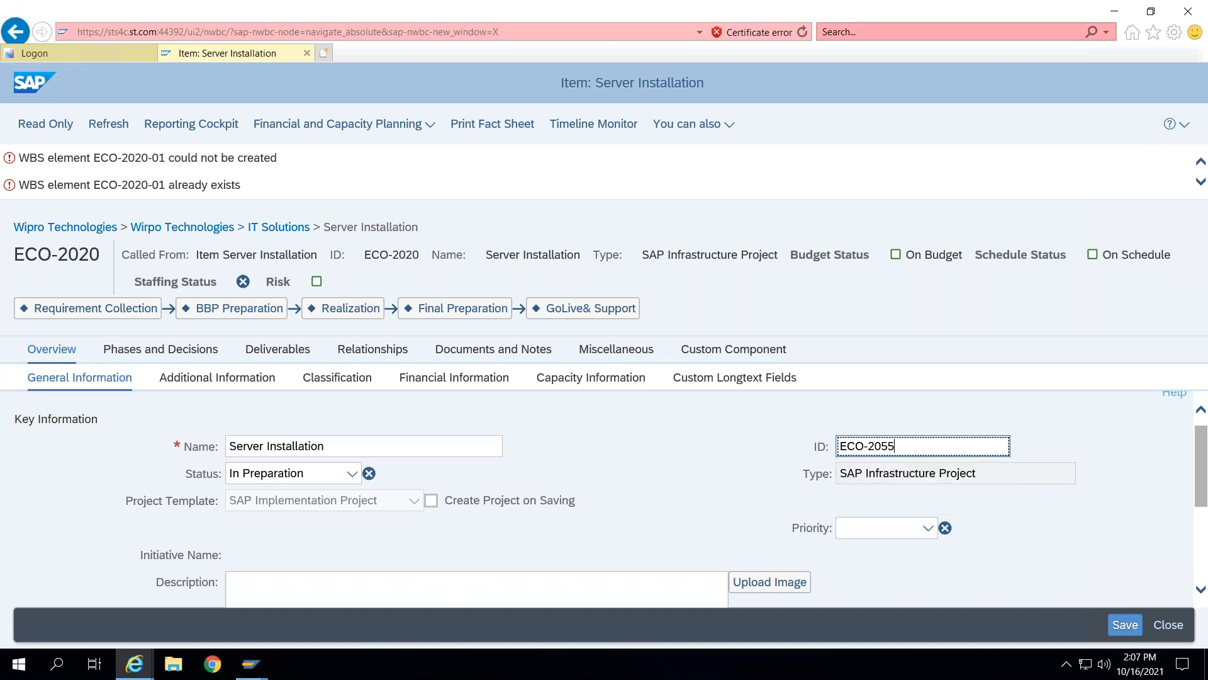
click(1116, 625)
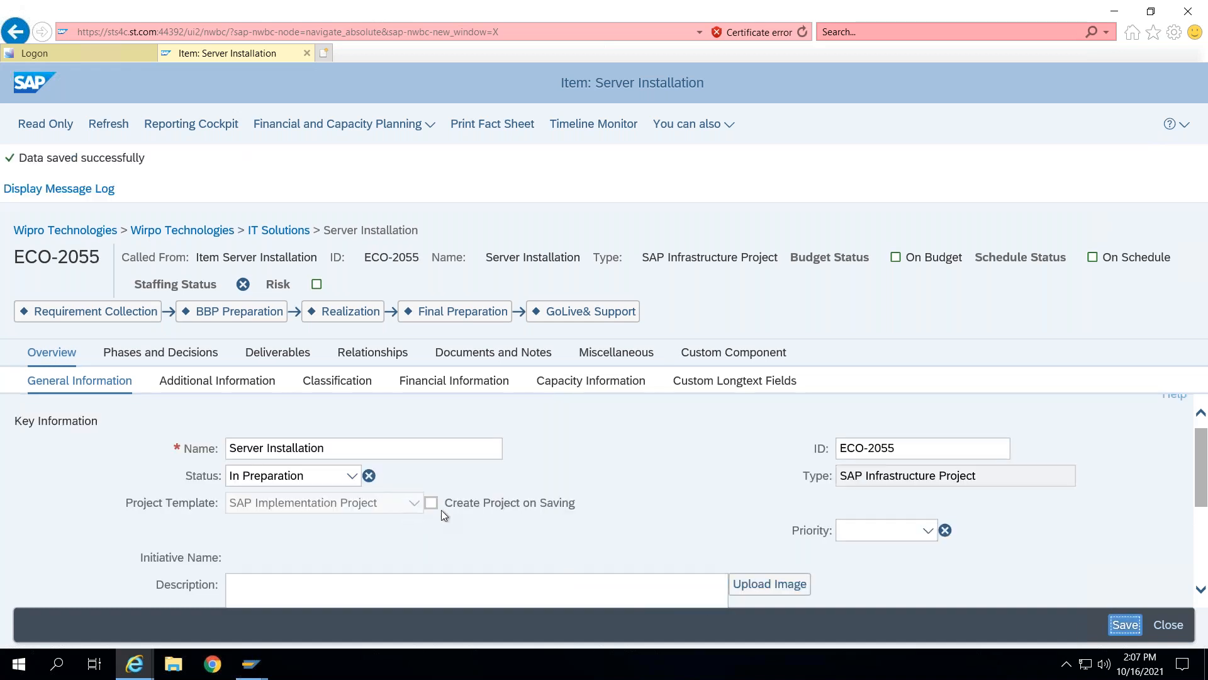
click(431, 503)
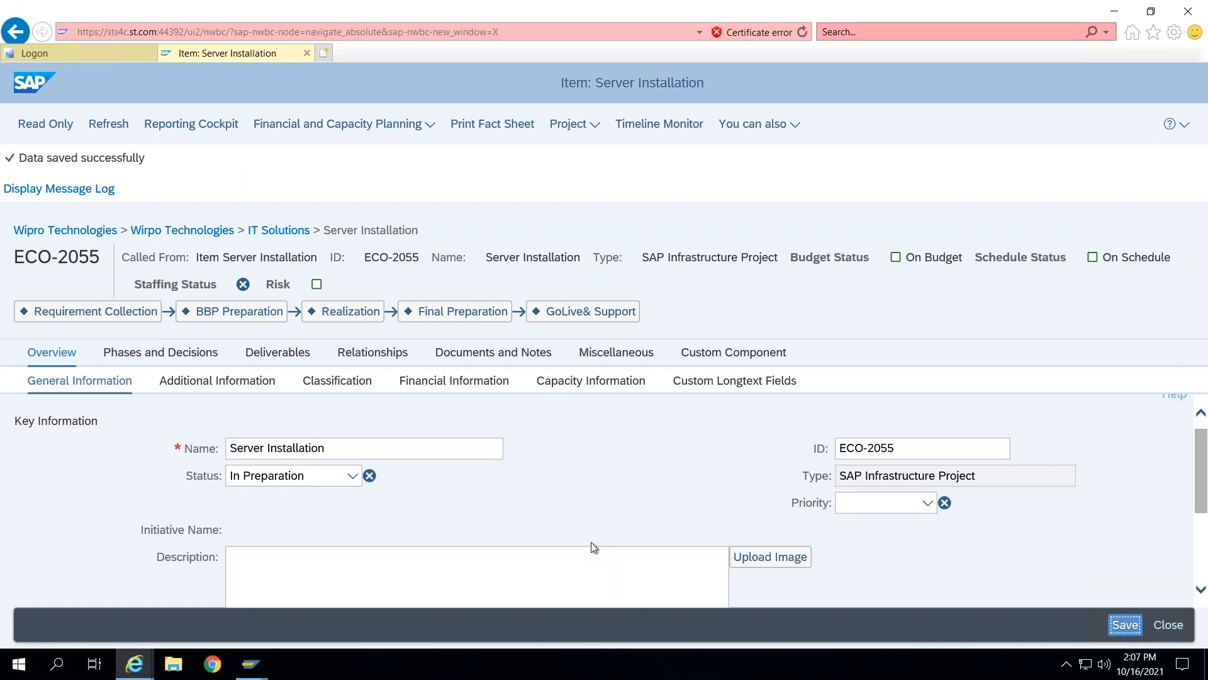
click(594, 129)
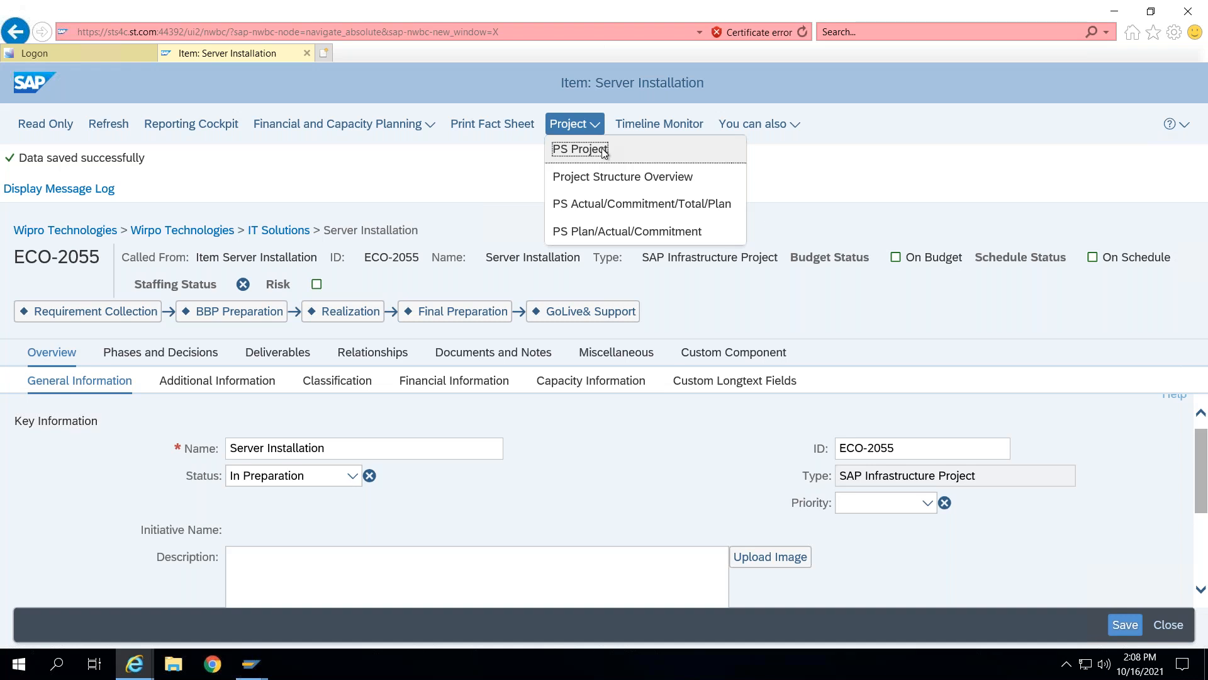
click(497, 172)
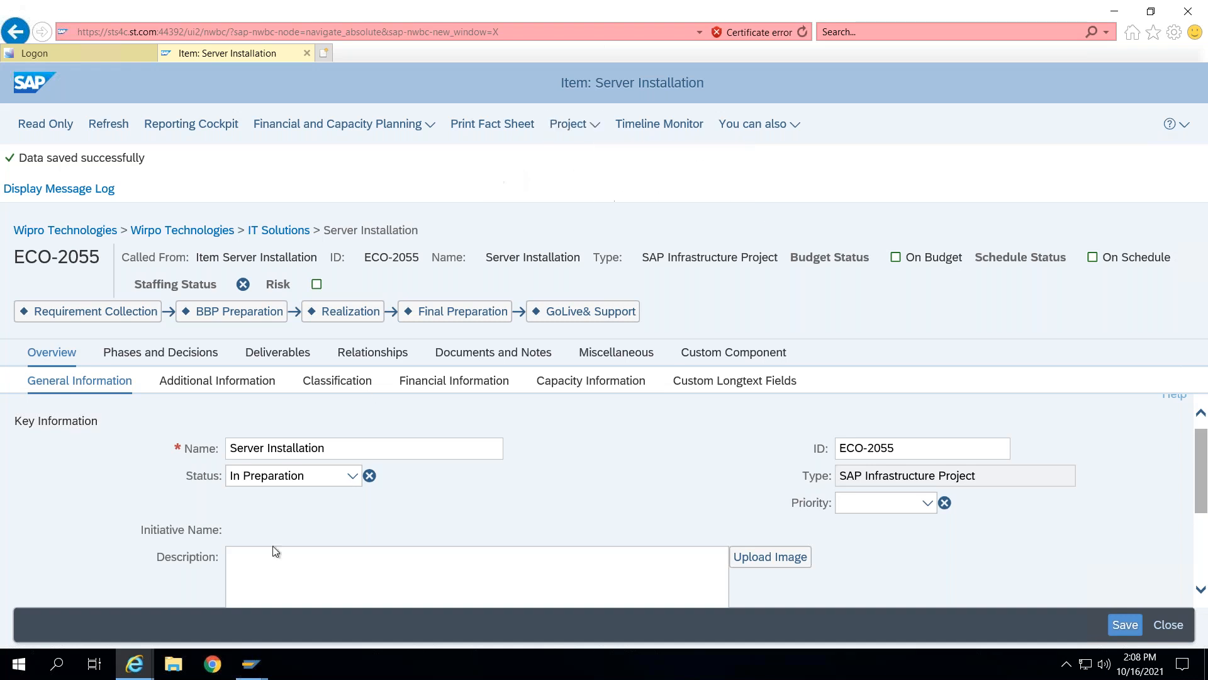
- Open project ECO-2055 in the Project Builder and expand its WBS structure to inspect the Requirement Collection elements
mouse_move(248, 673)
click(274, 611)
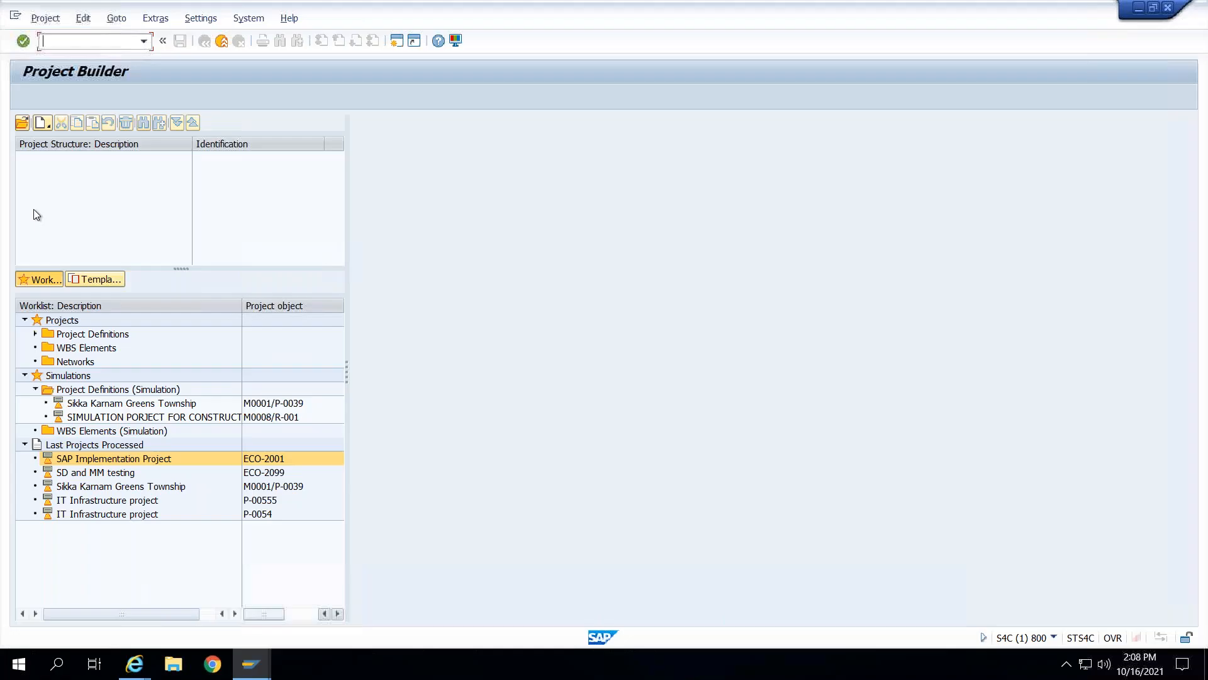
click(22, 123)
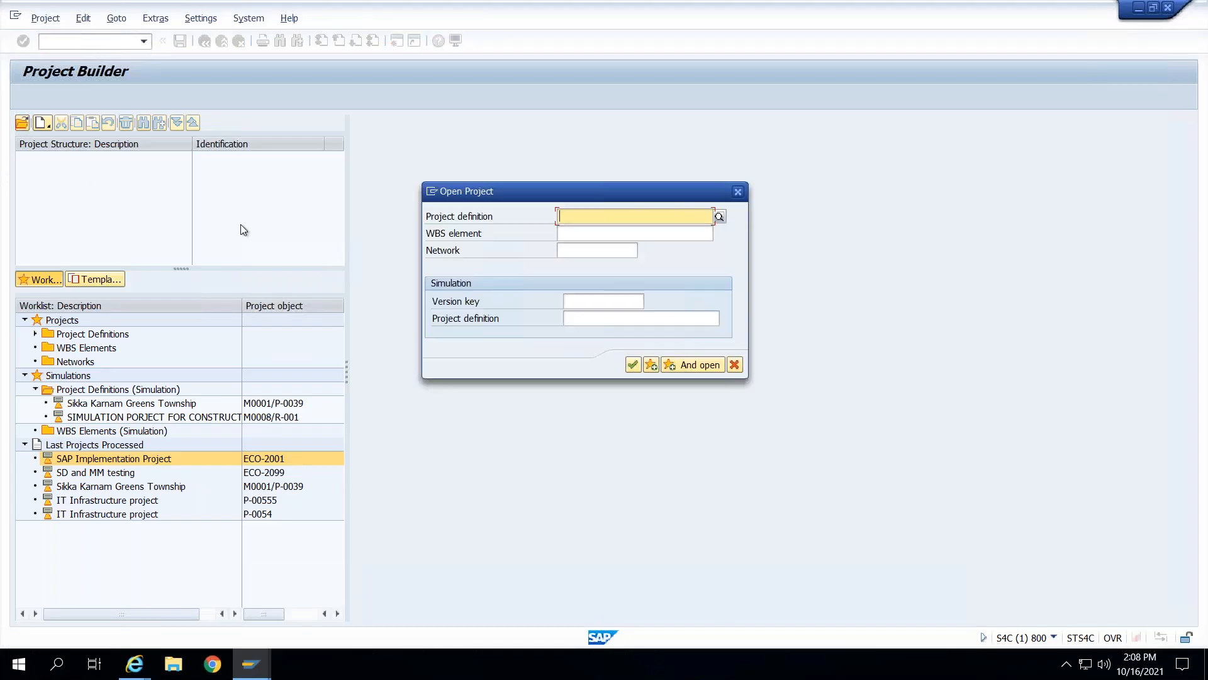
text(ECO-)
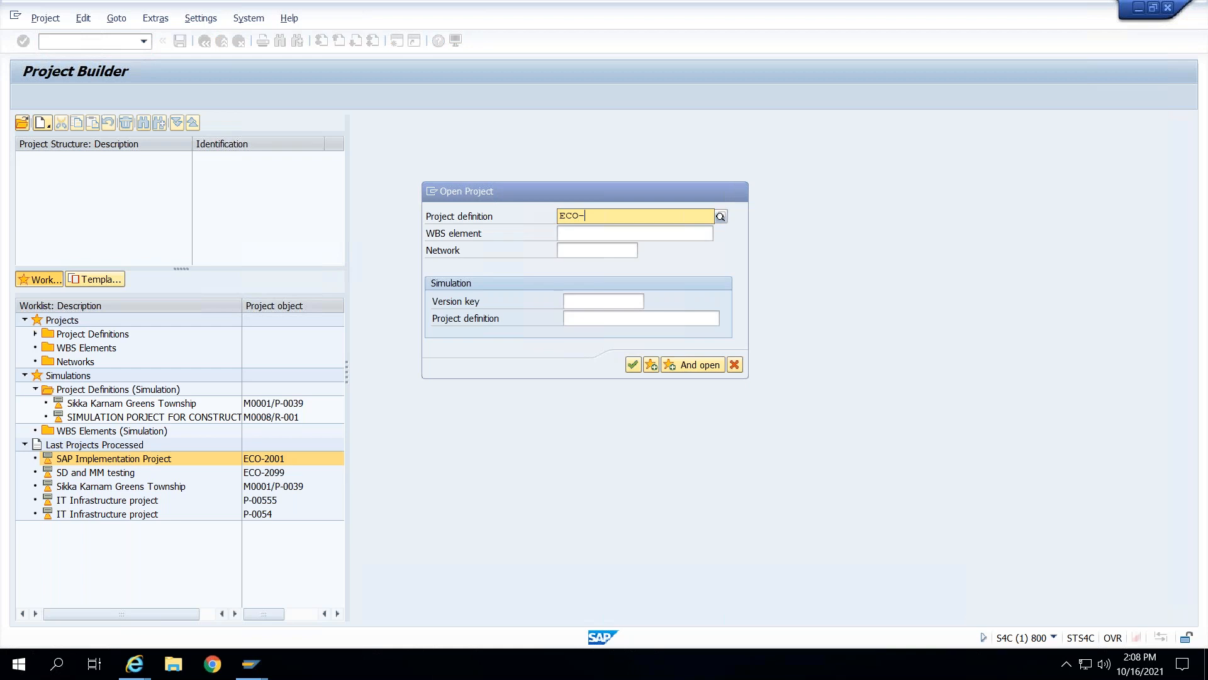
text(2055)
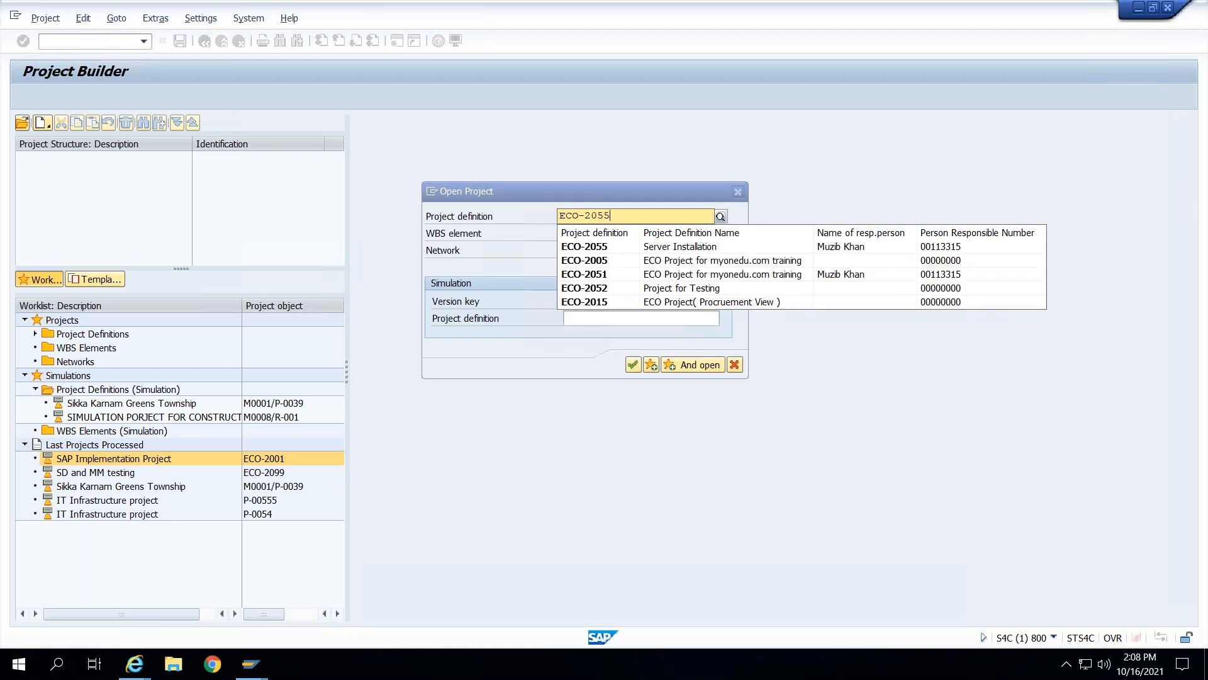
click(601, 249)
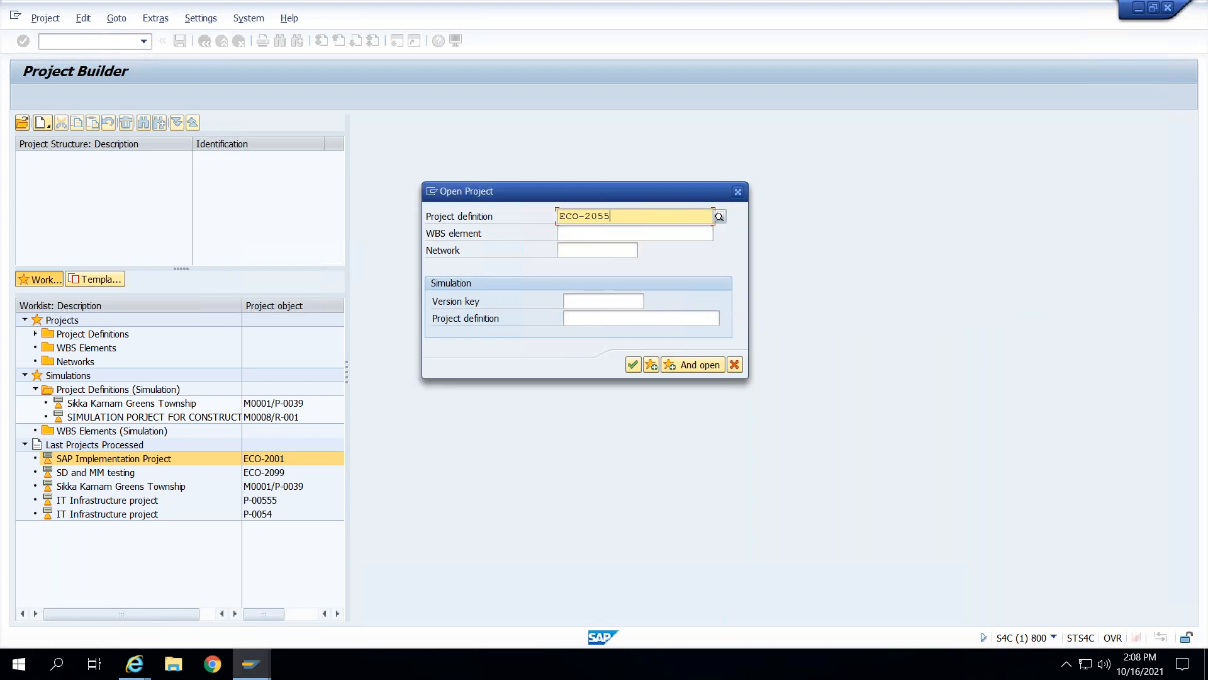
key(Return)
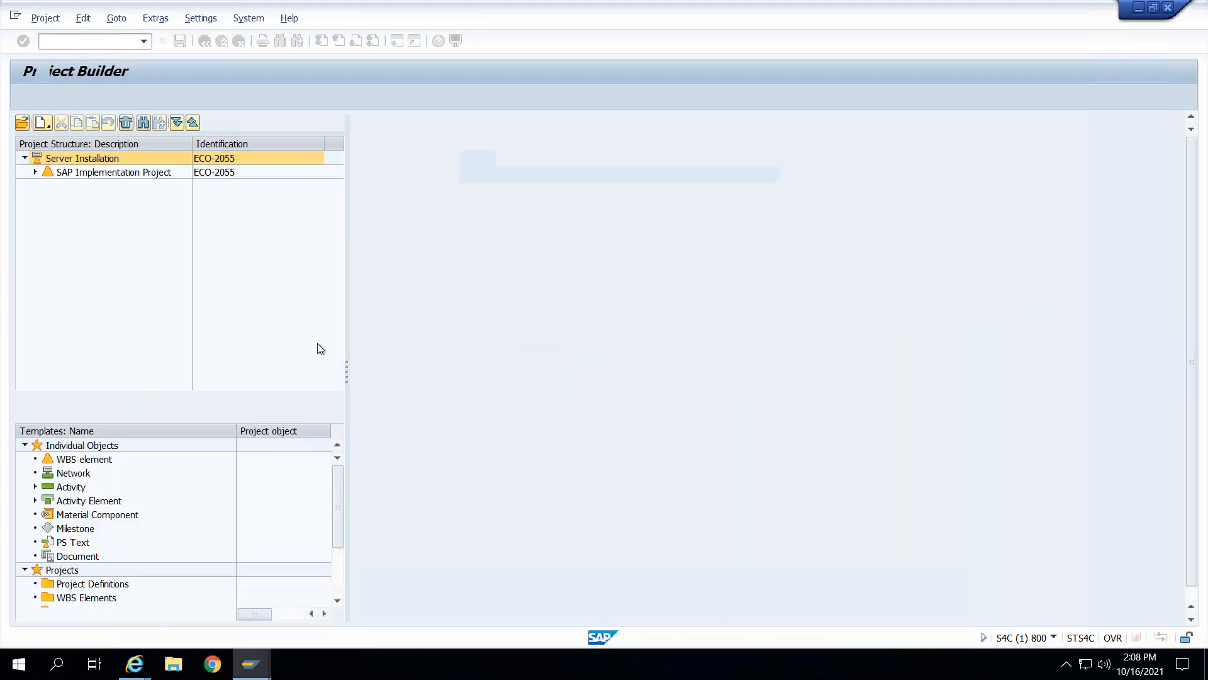
click(35, 172)
click(46, 186)
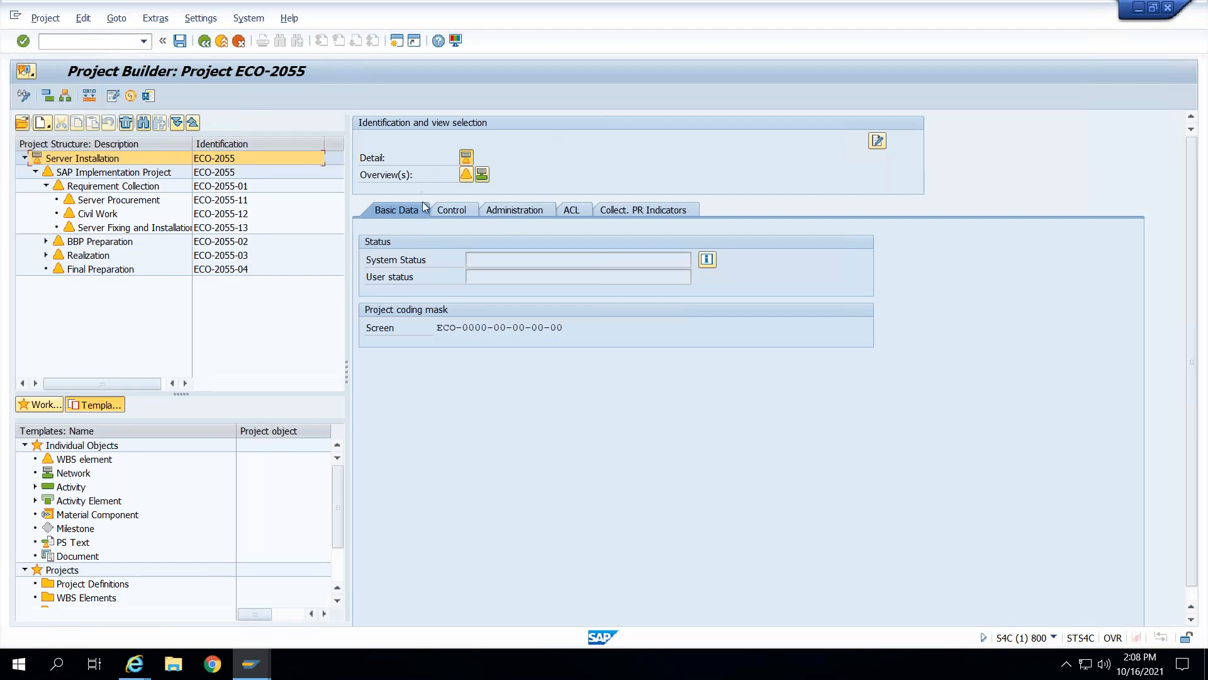
click(223, 214)
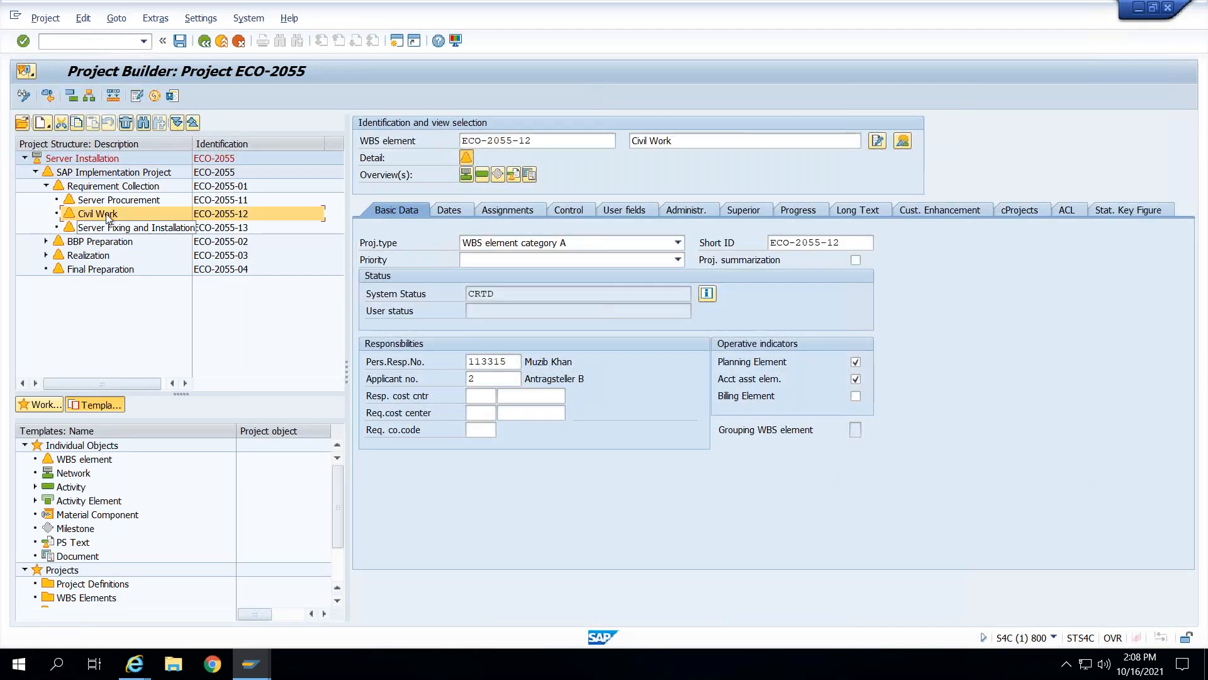
click(111, 159)
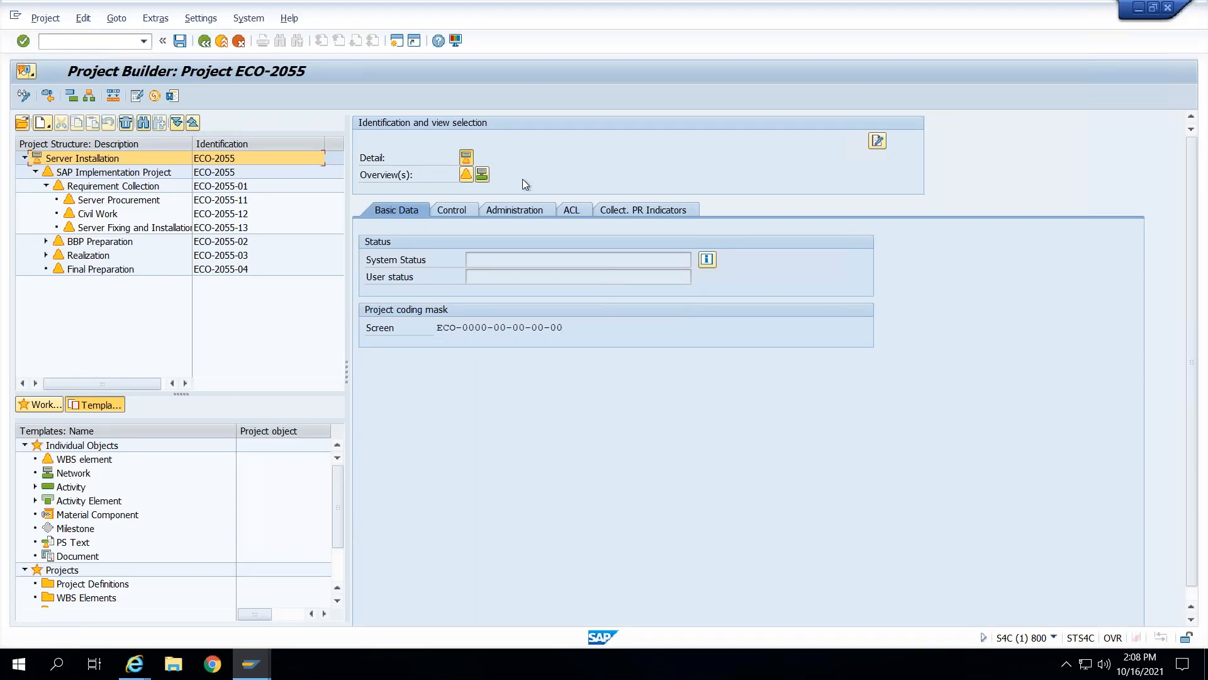
click(222, 41)
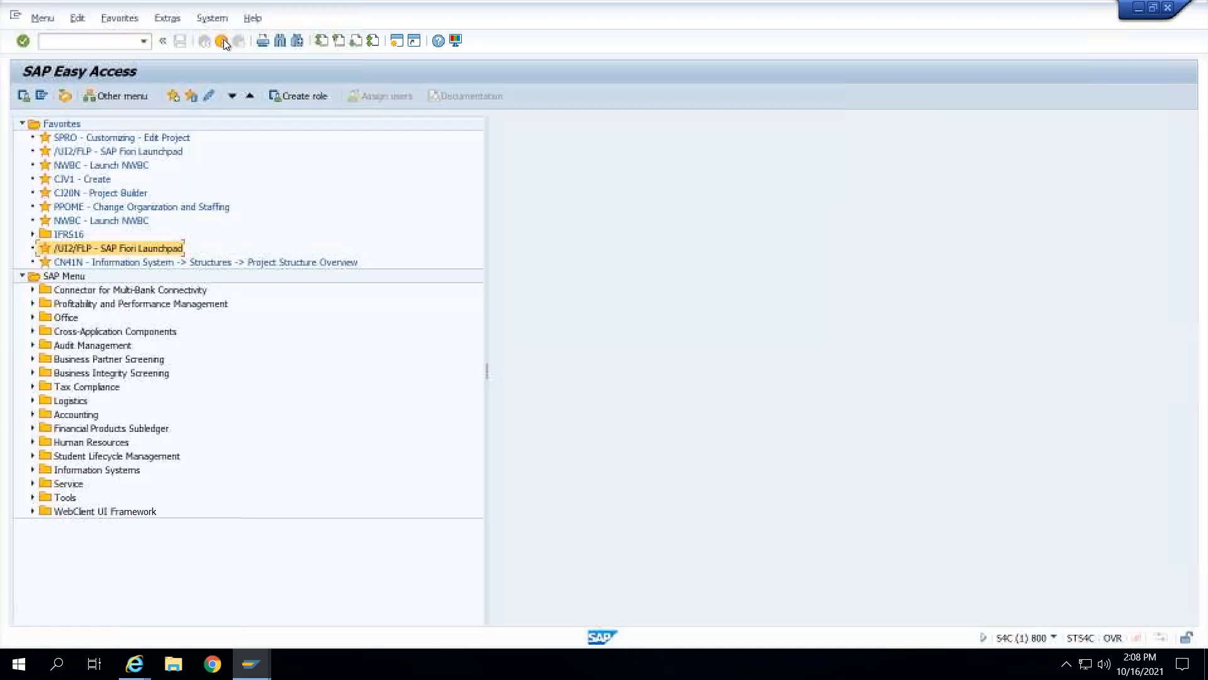
- Run transaction CNACLD and delete the PS access control list for project ECO-2055
text(cn)
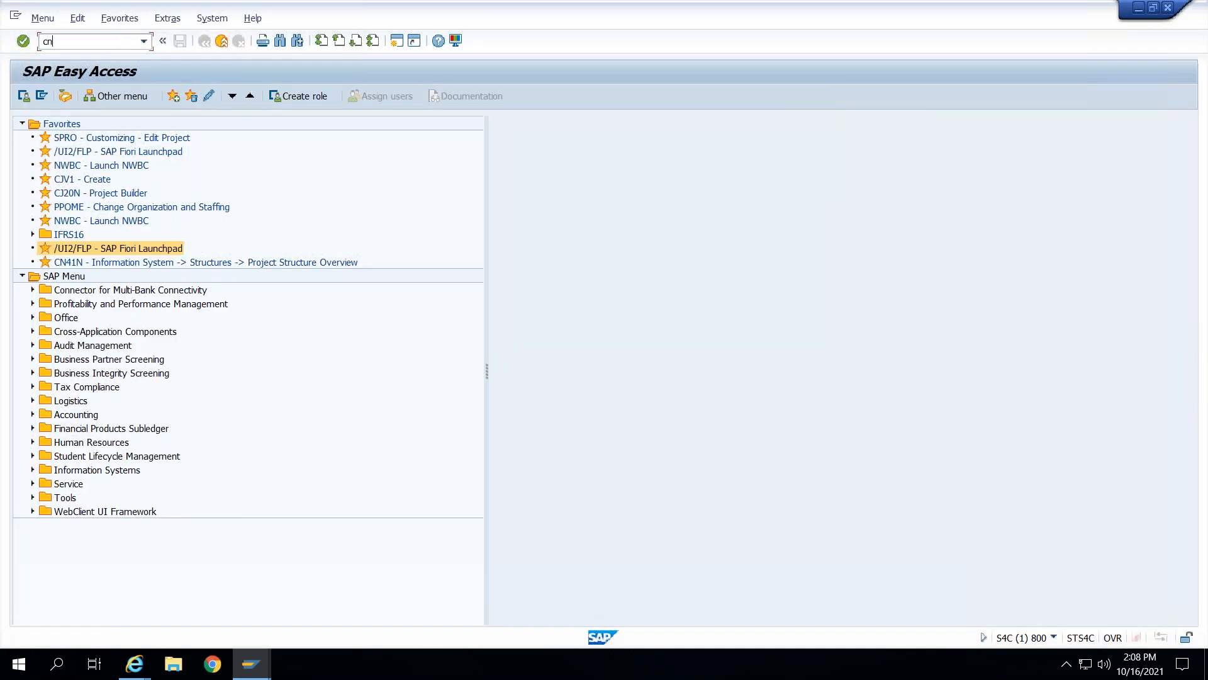
text(acld)
key(Return)
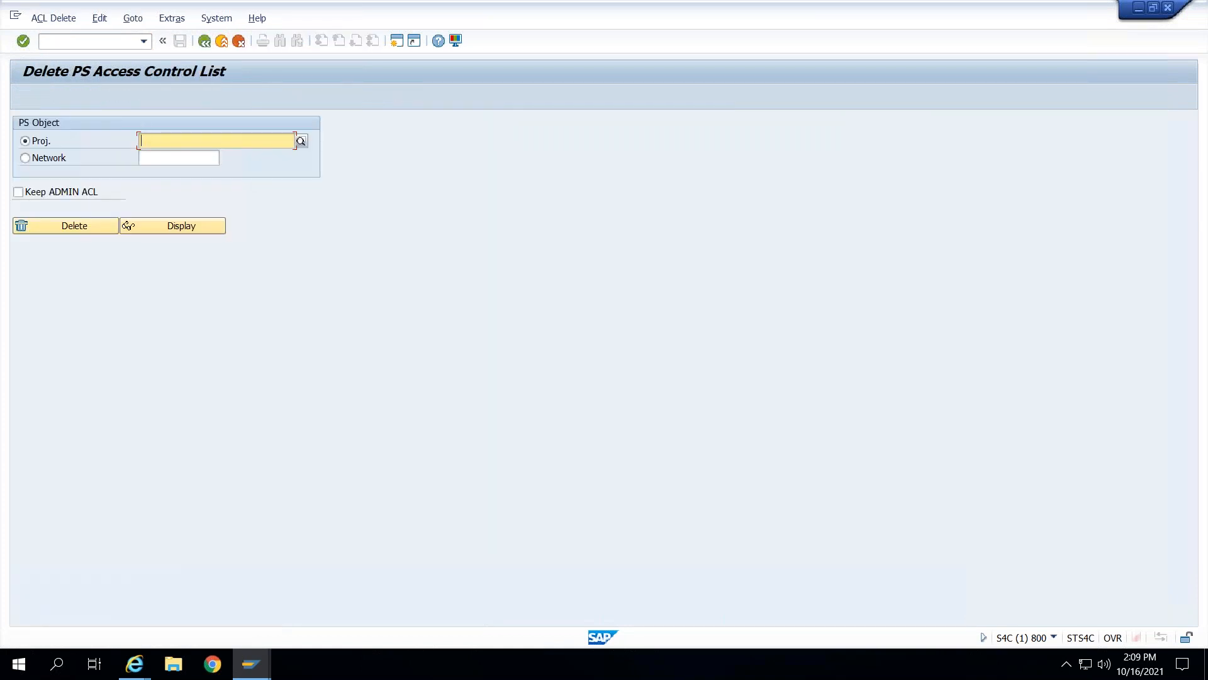
text(ECO-)
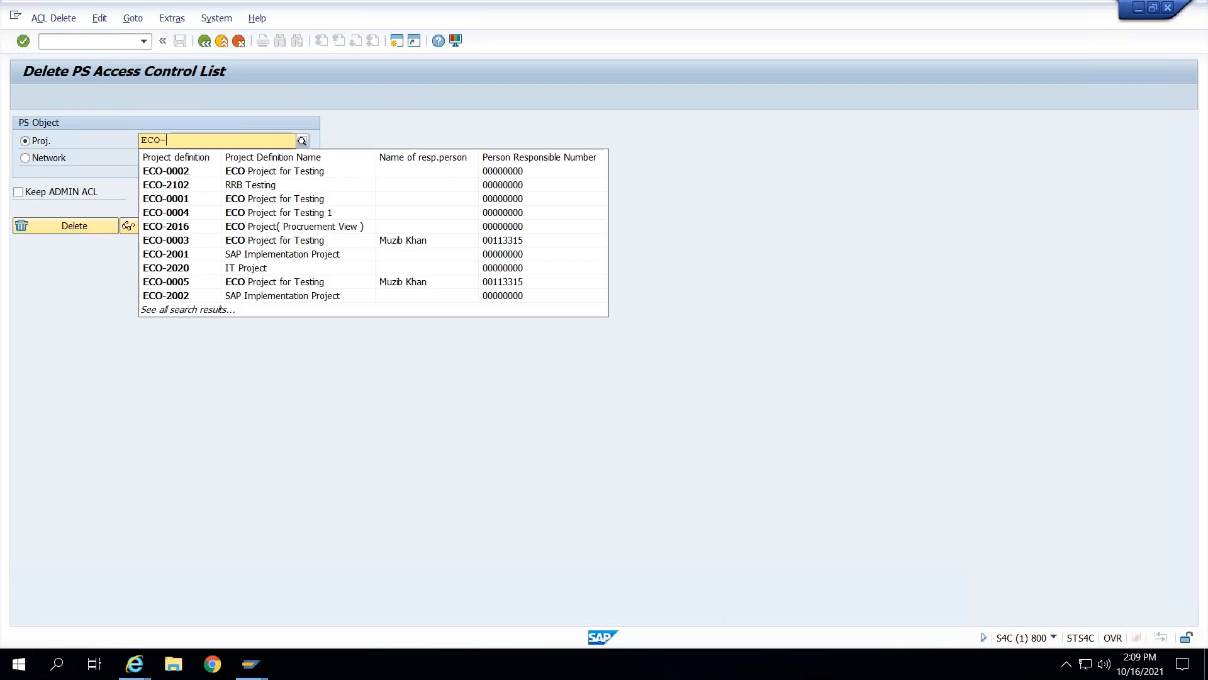
text(2055)
key(Return)
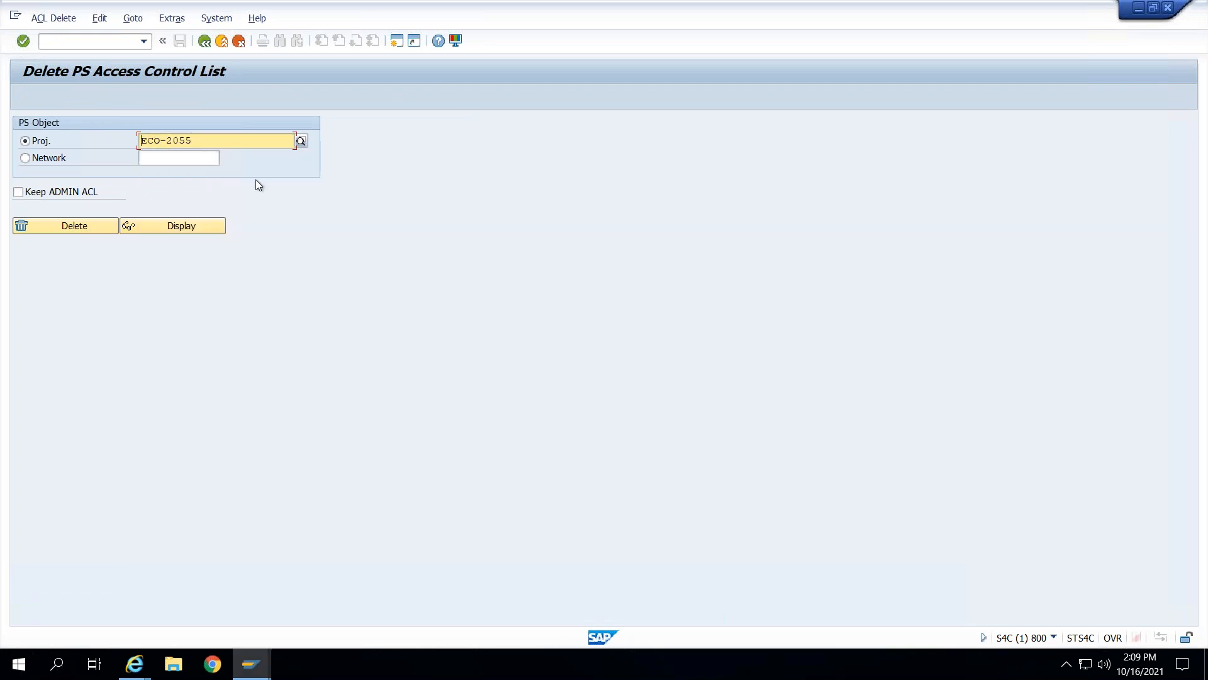
click(91, 226)
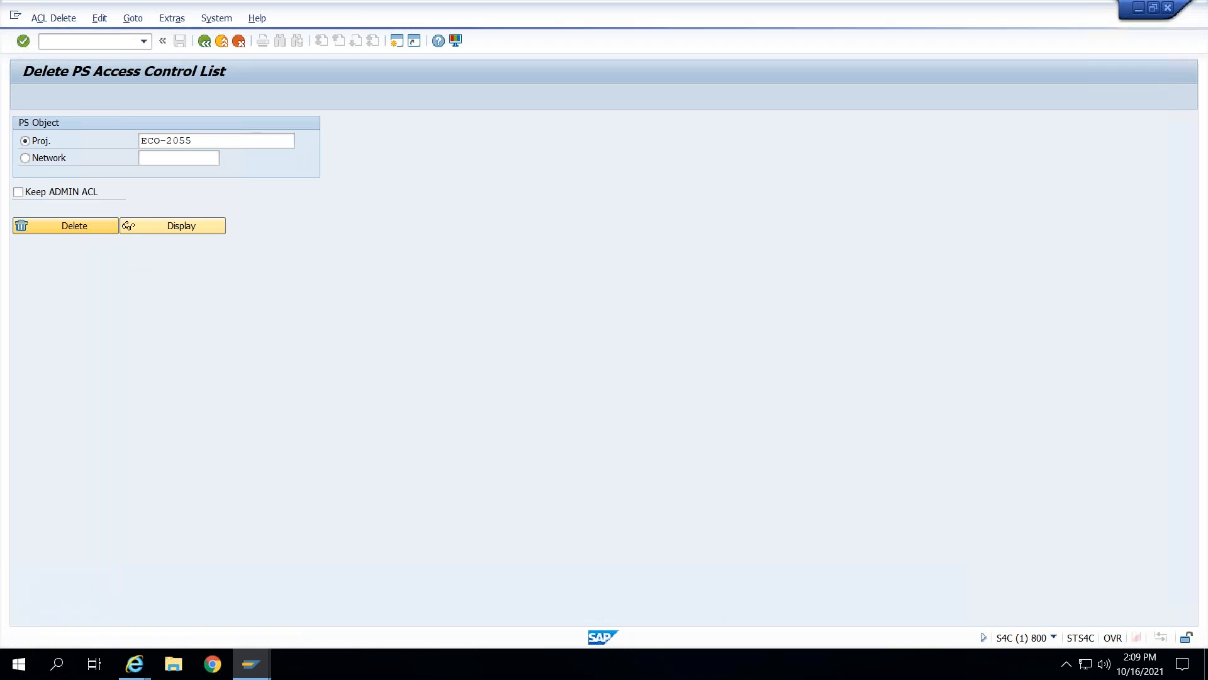
click(259, 300)
click(205, 41)
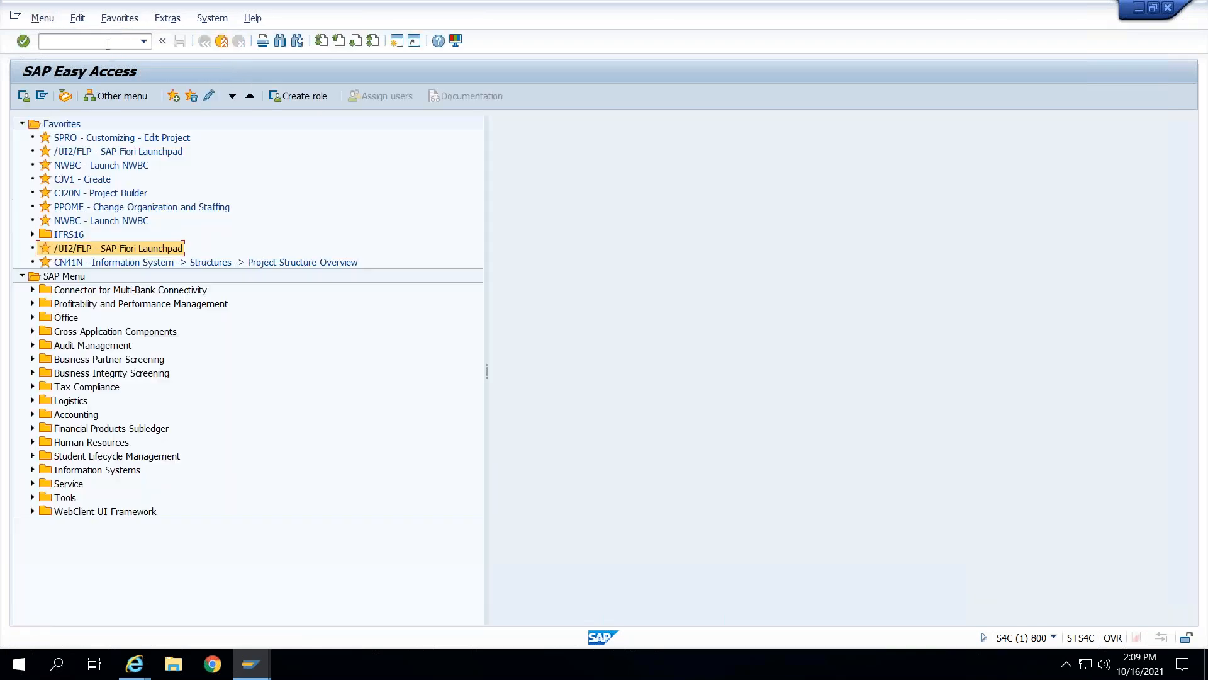
- Reopen the Server Installation project ECO-2055 in Project Builder, then switch back to the portfolio item in the browser
text(cj20n)
key(Return)
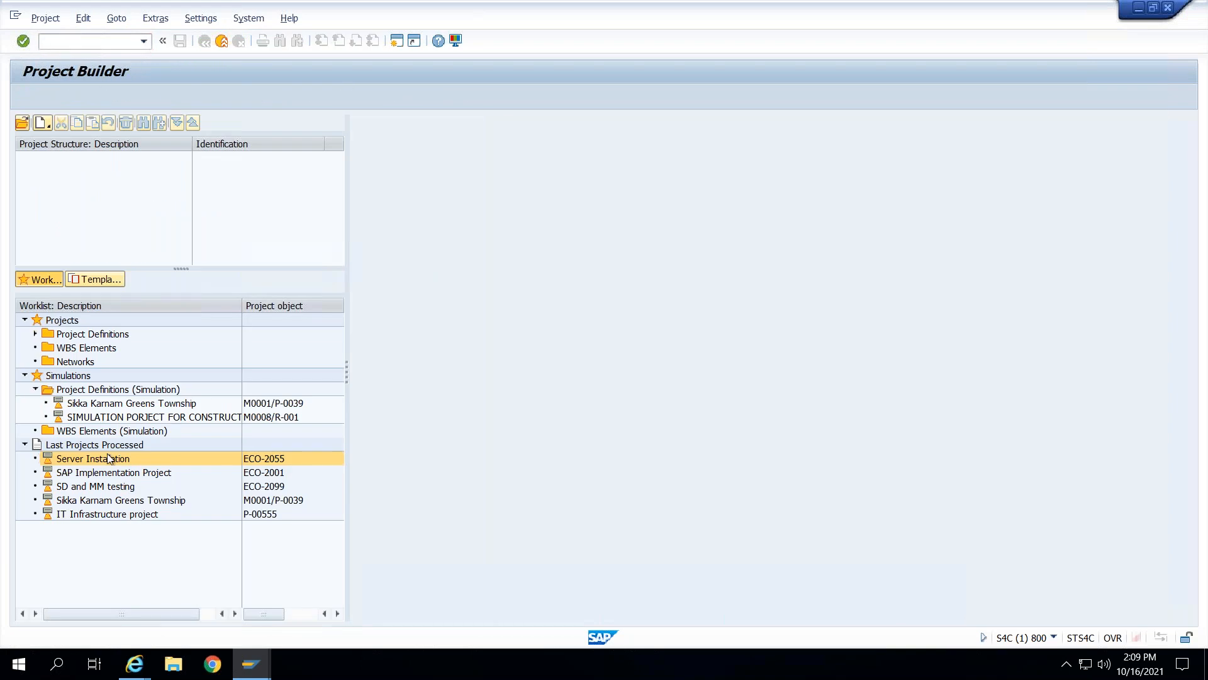
double_click(109, 458)
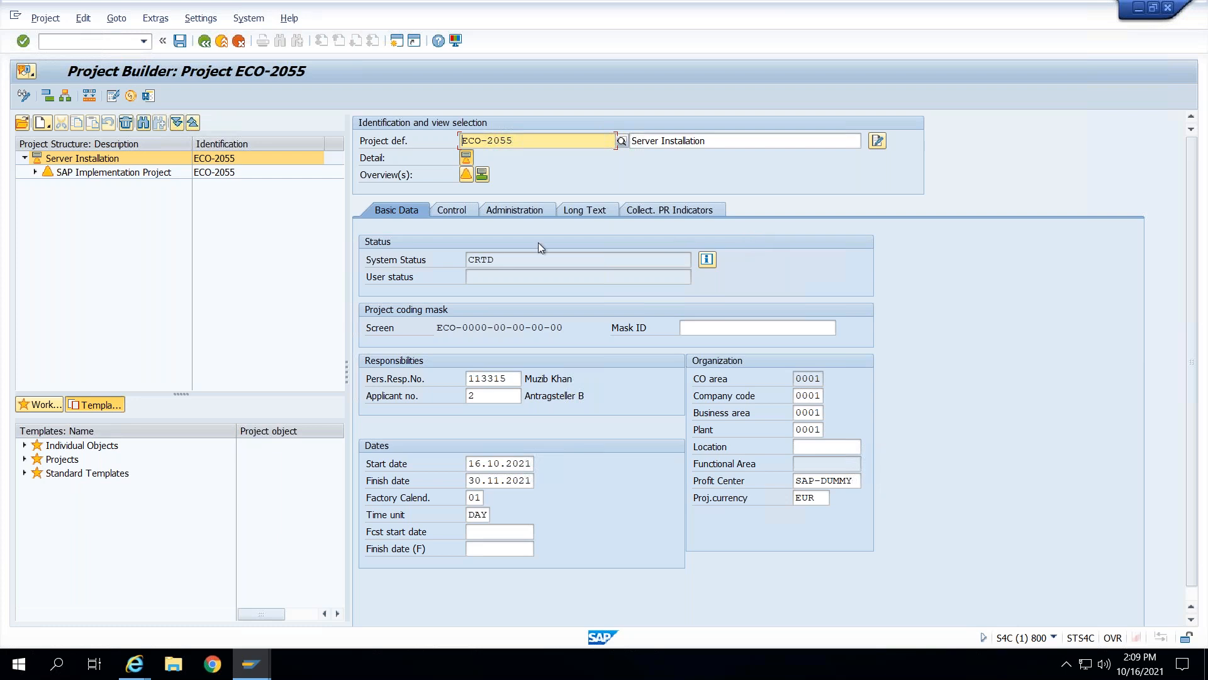
key(alt+Tab)
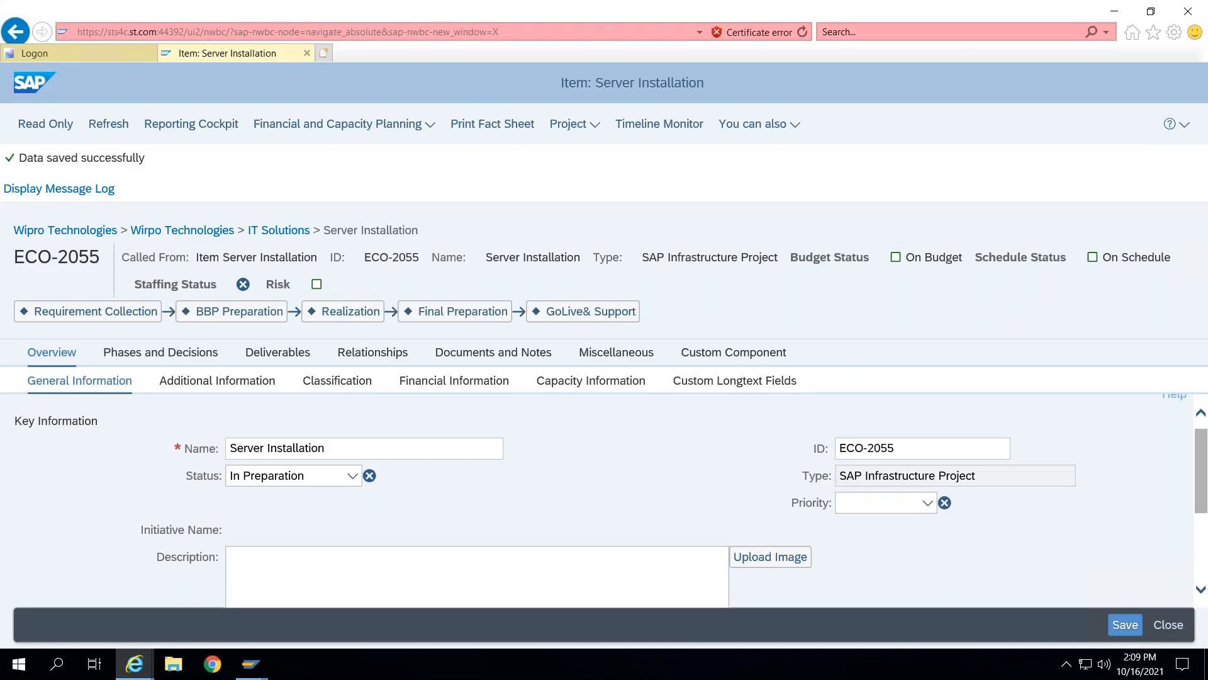
mouse_move(455, 17)
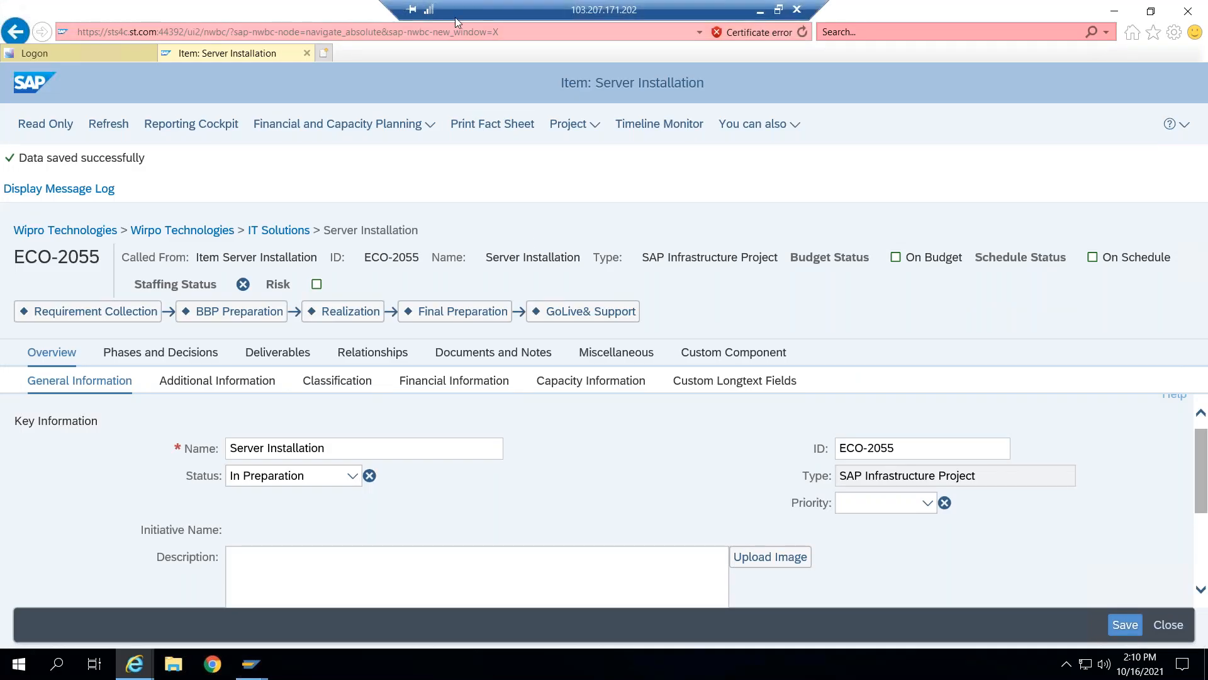
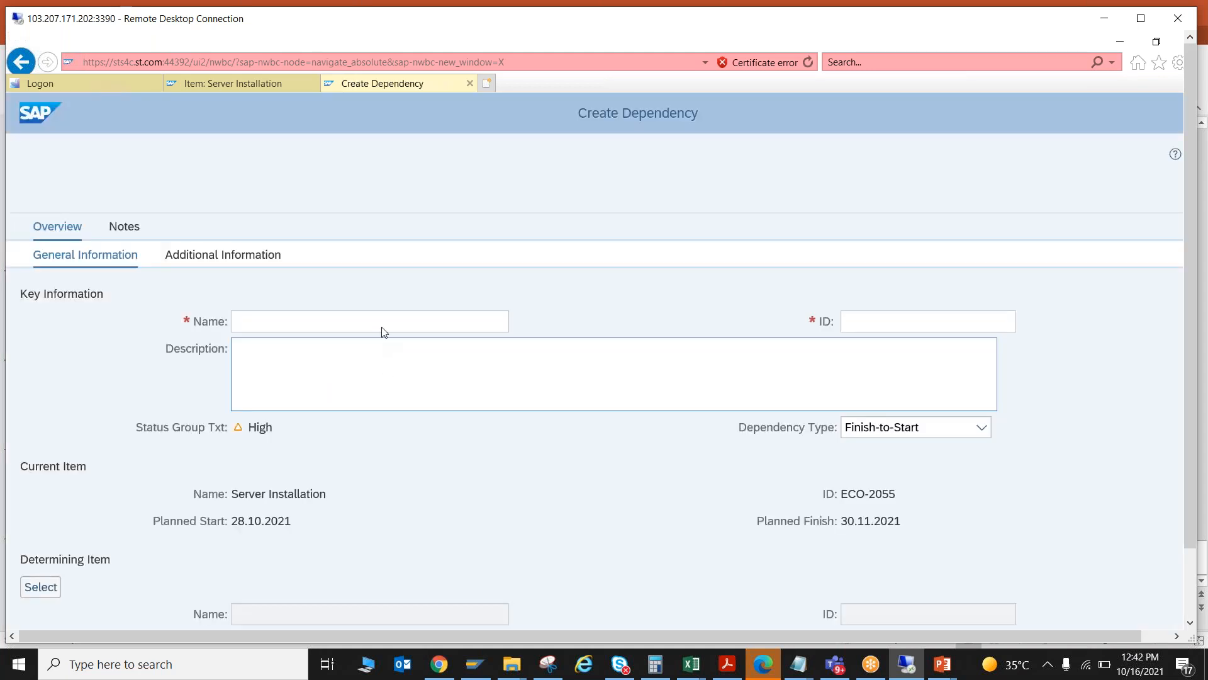
- Name the new dependency "For Project Execuiton" and give it the ID EXEC
click(378, 322)
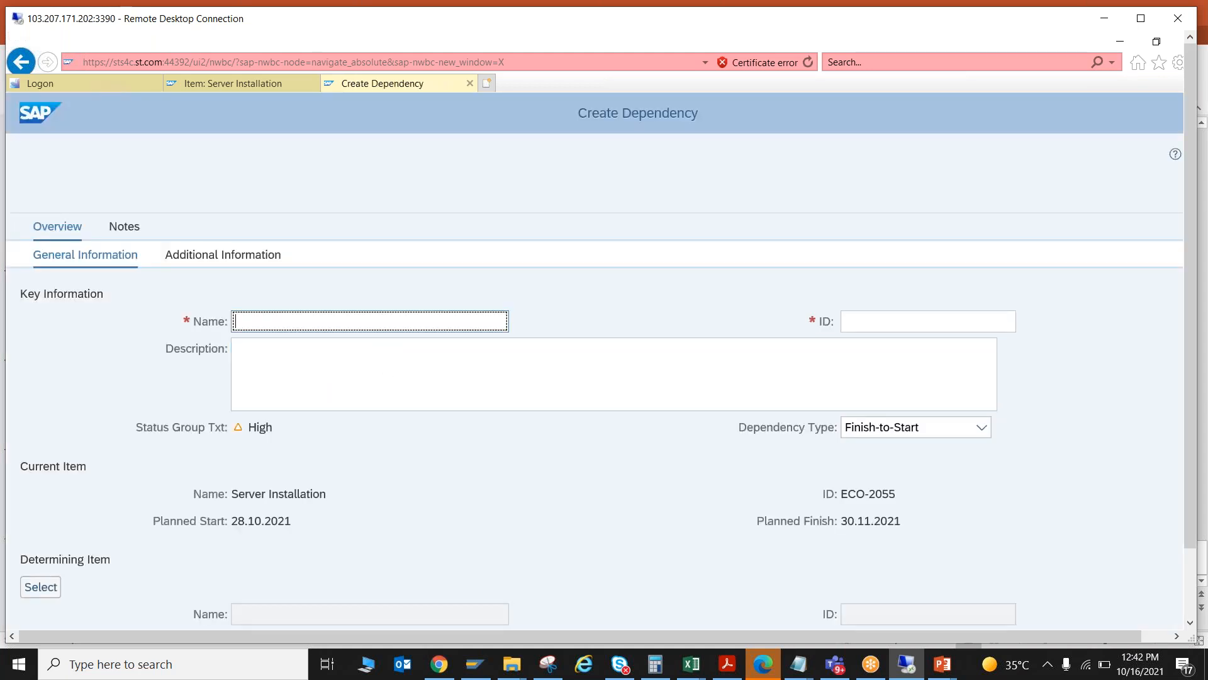
text(For Project Execuiton)
click(903, 324)
text(EXEC)
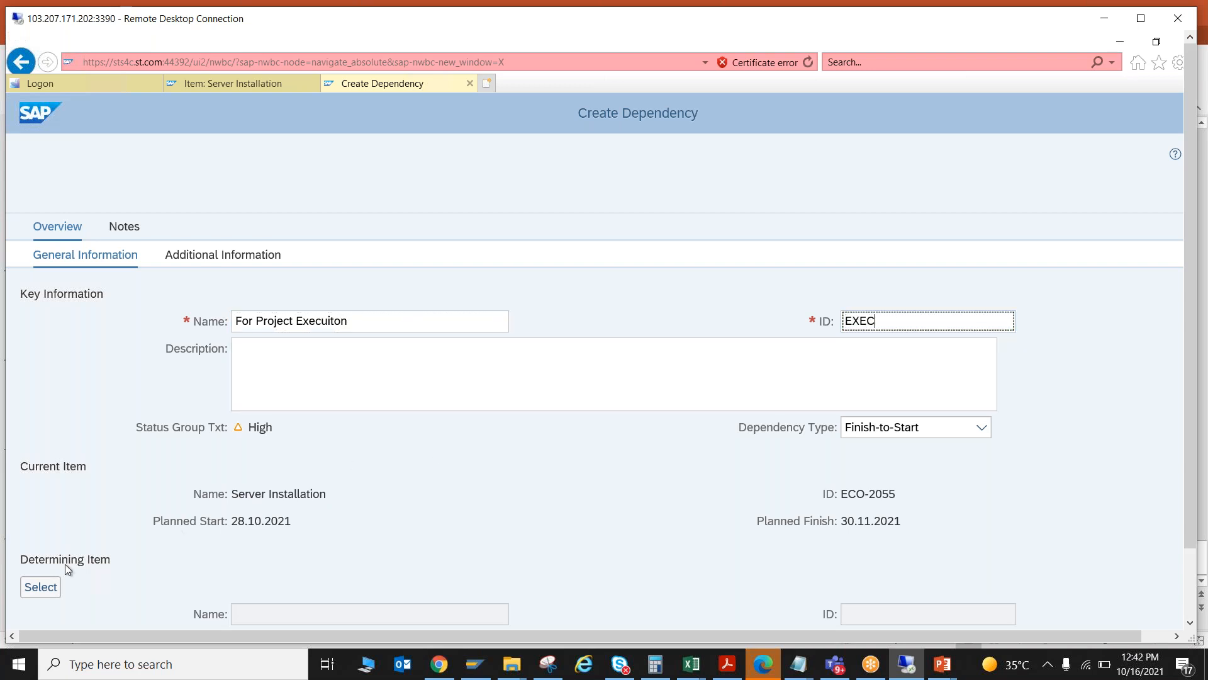
click(50, 589)
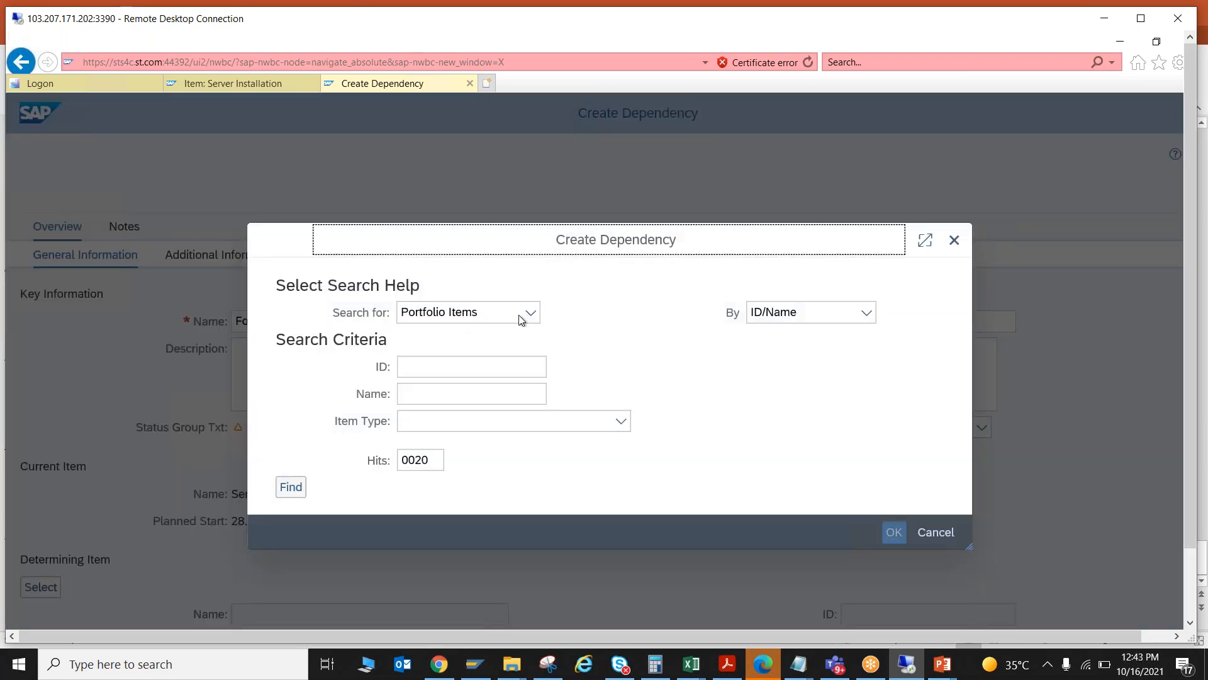
click(298, 491)
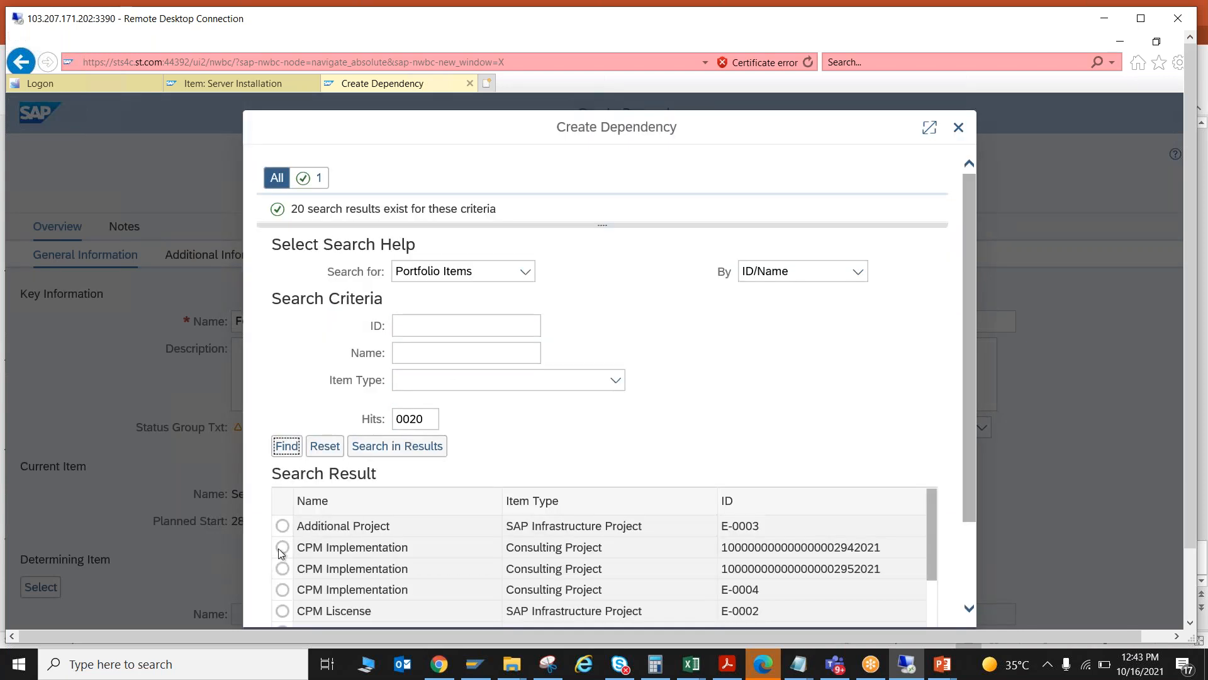
click(282, 547)
scroll(282, 554, down, 1)
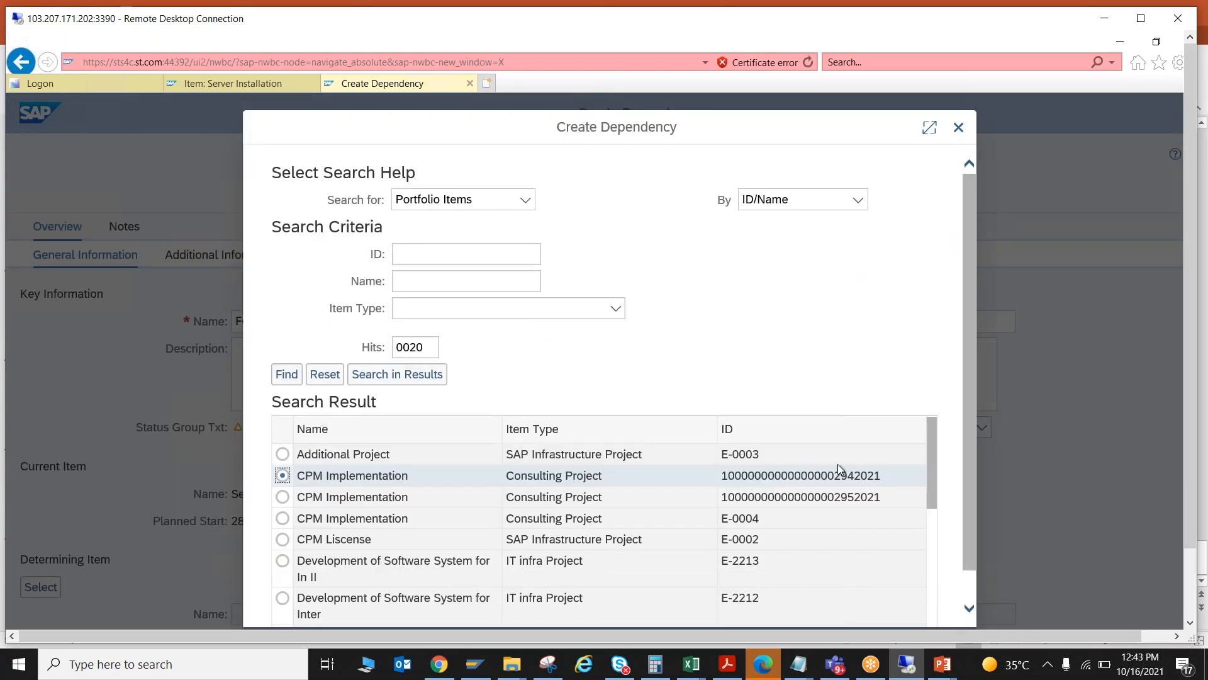
scroll(952, 623, down, 1)
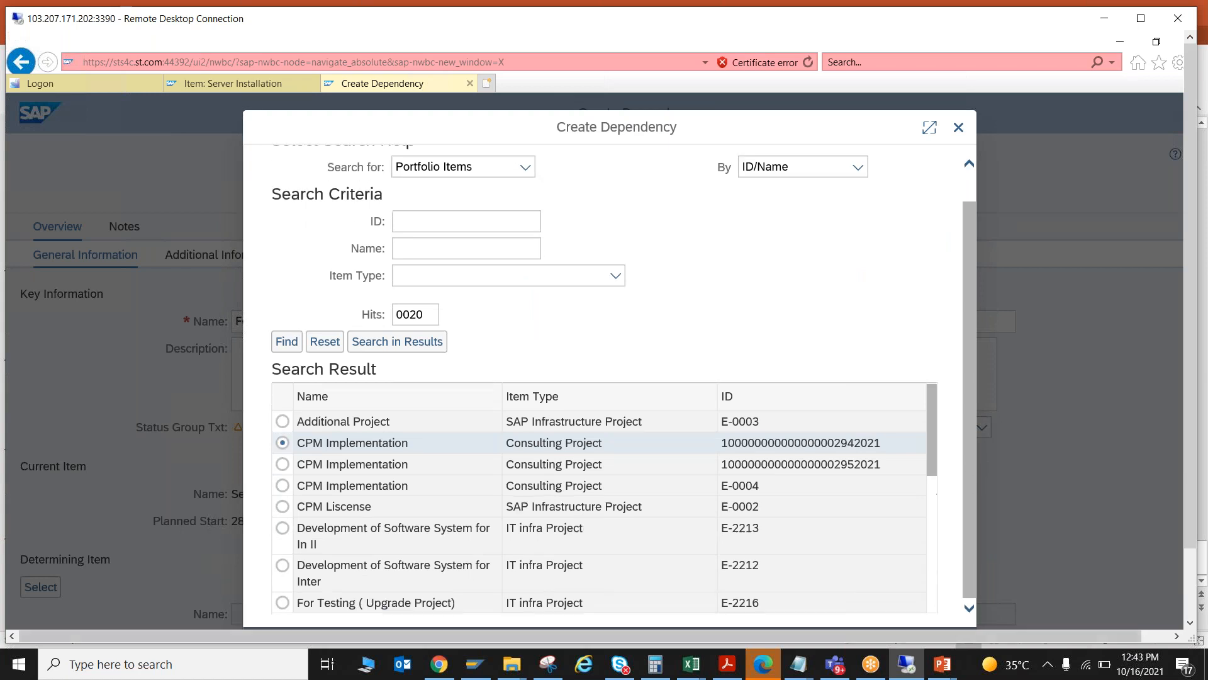
scroll(927, 498, down, 4)
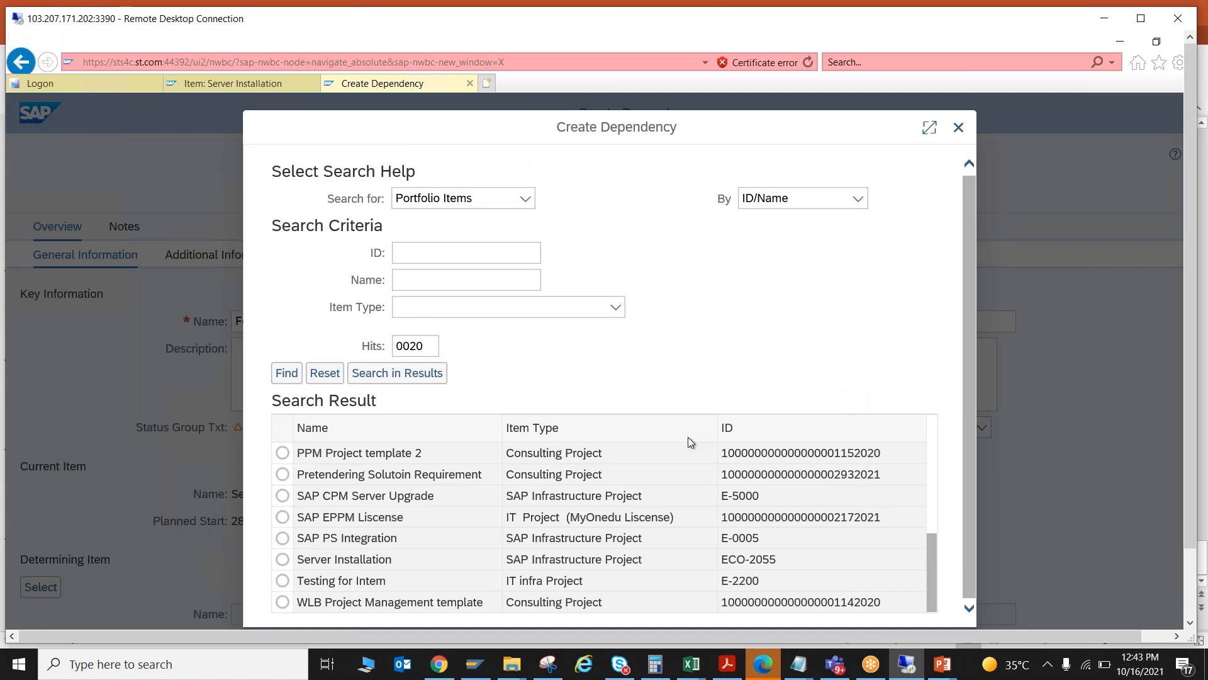
click(287, 373)
click(282, 567)
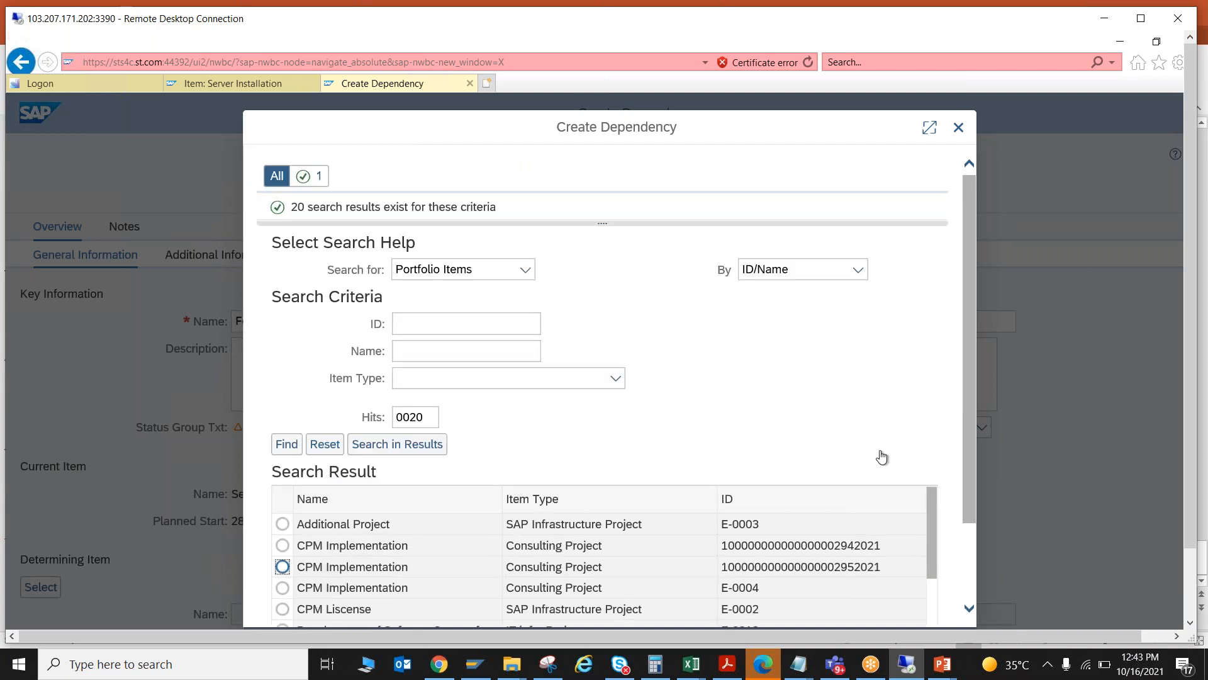
scroll(938, 515, down, 1)
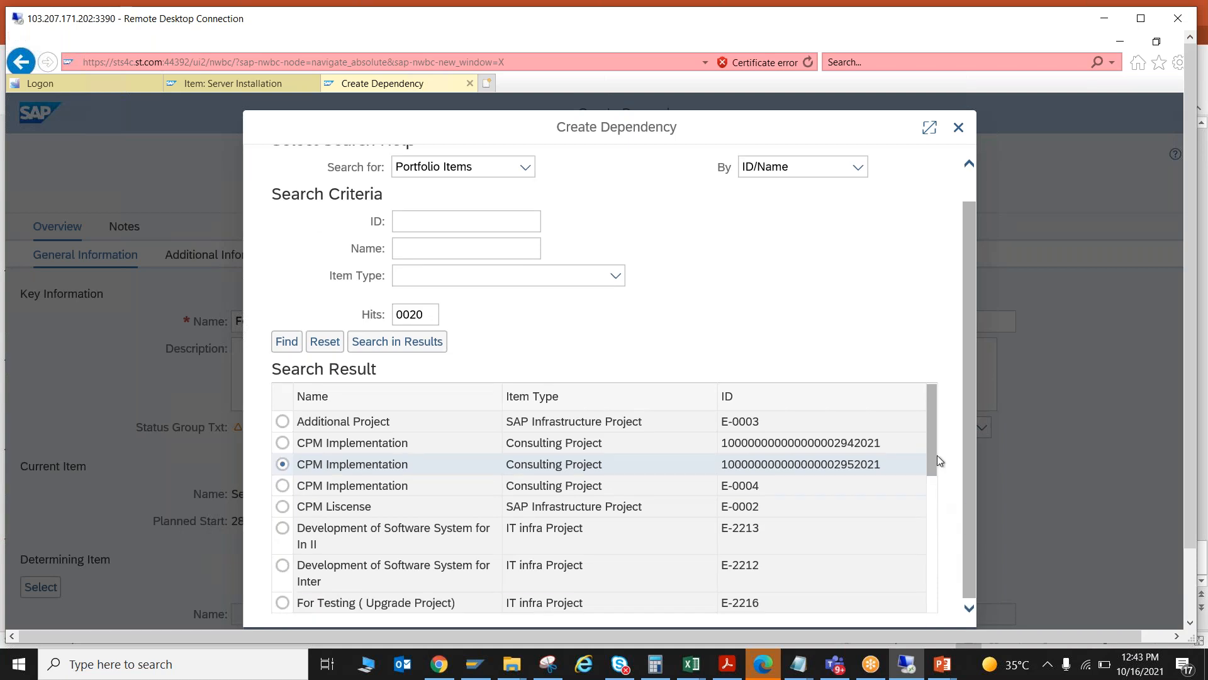
drag(935, 461, 923, 623)
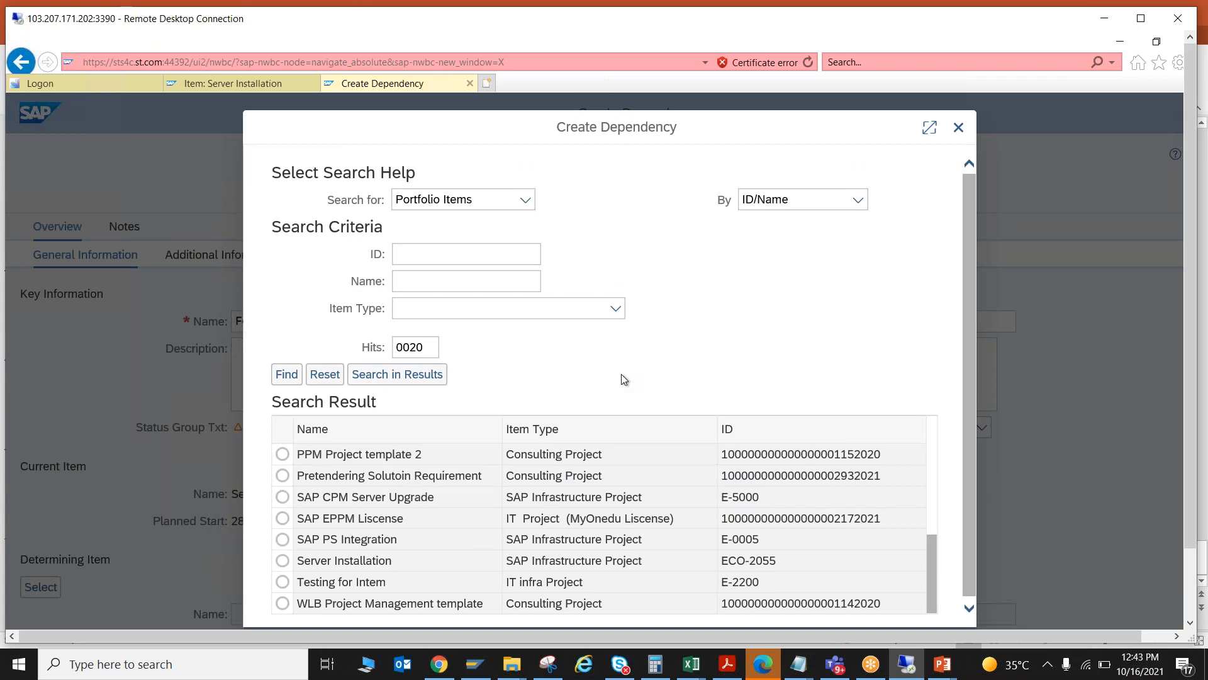
click(328, 519)
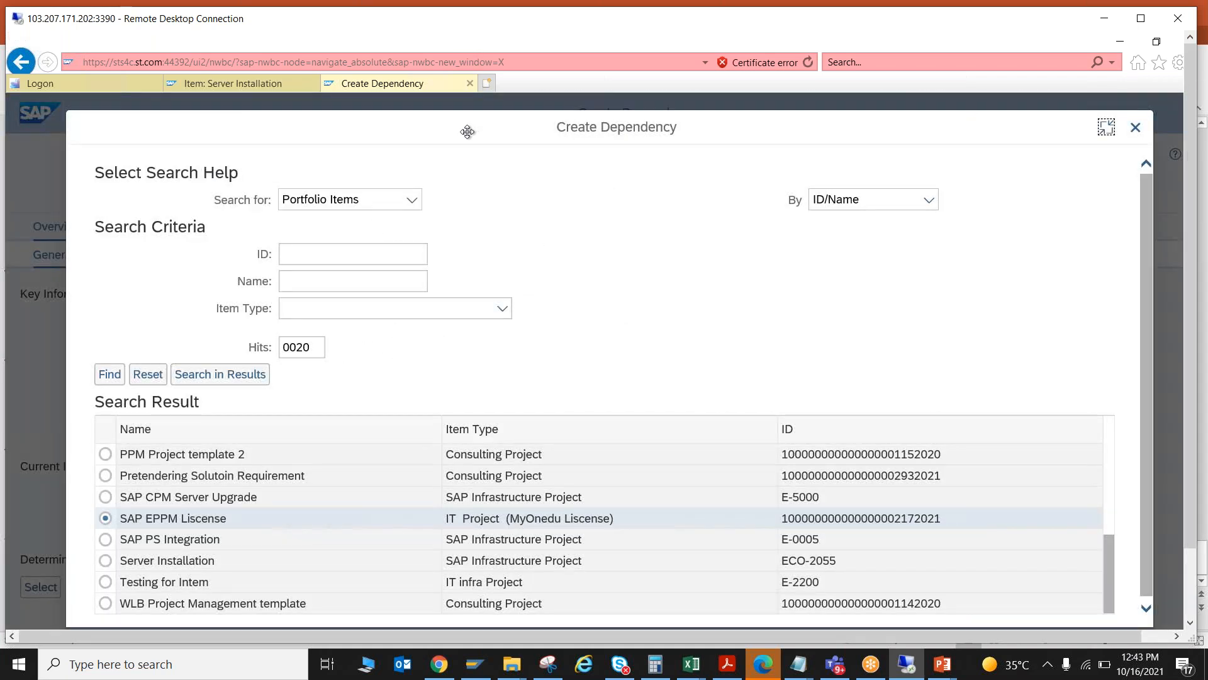
double_click(467, 132)
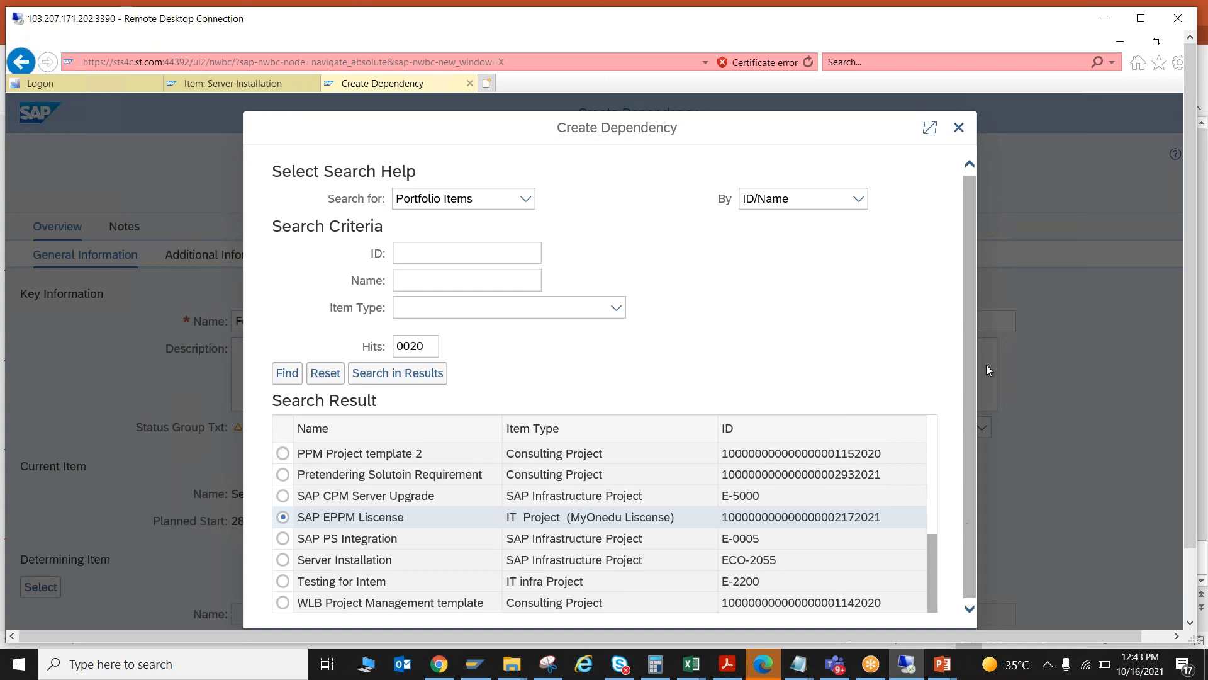
double_click(880, 131)
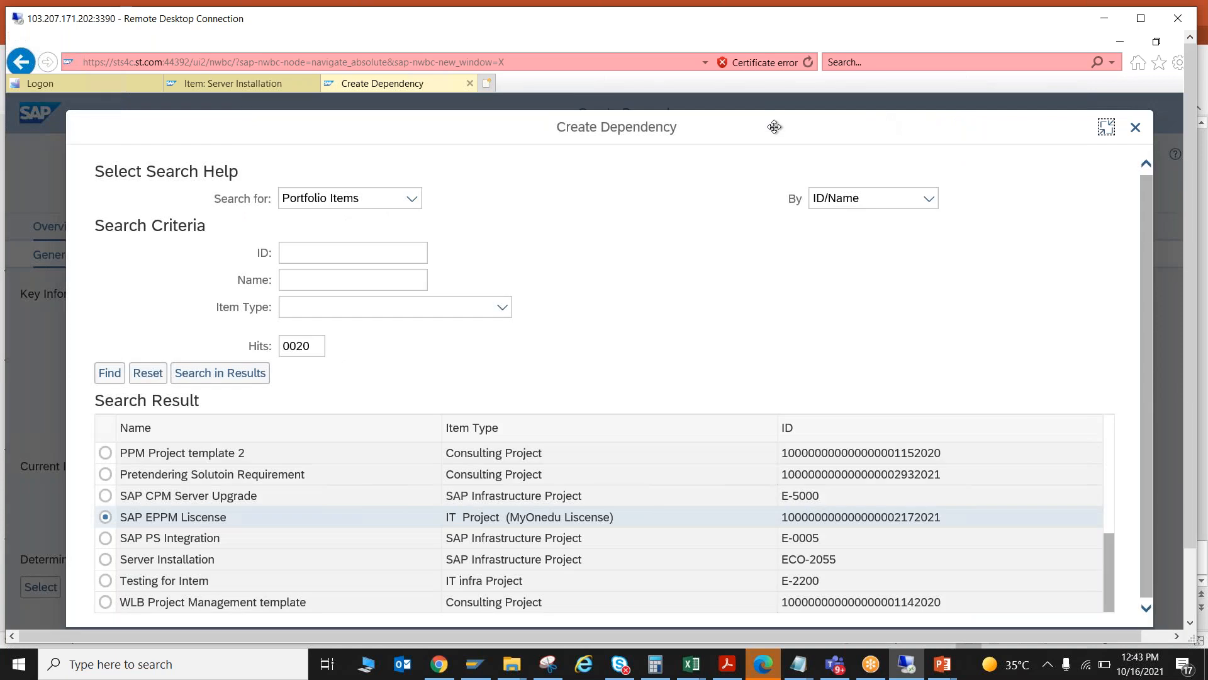
double_click(774, 126)
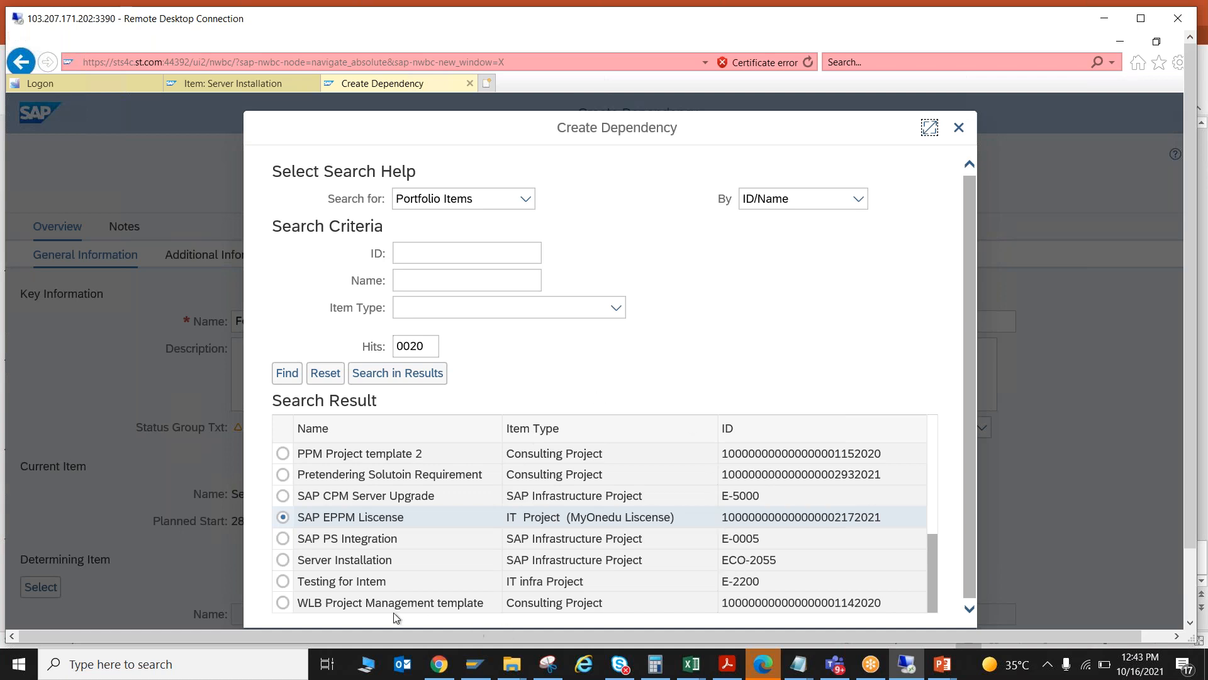
click(958, 128)
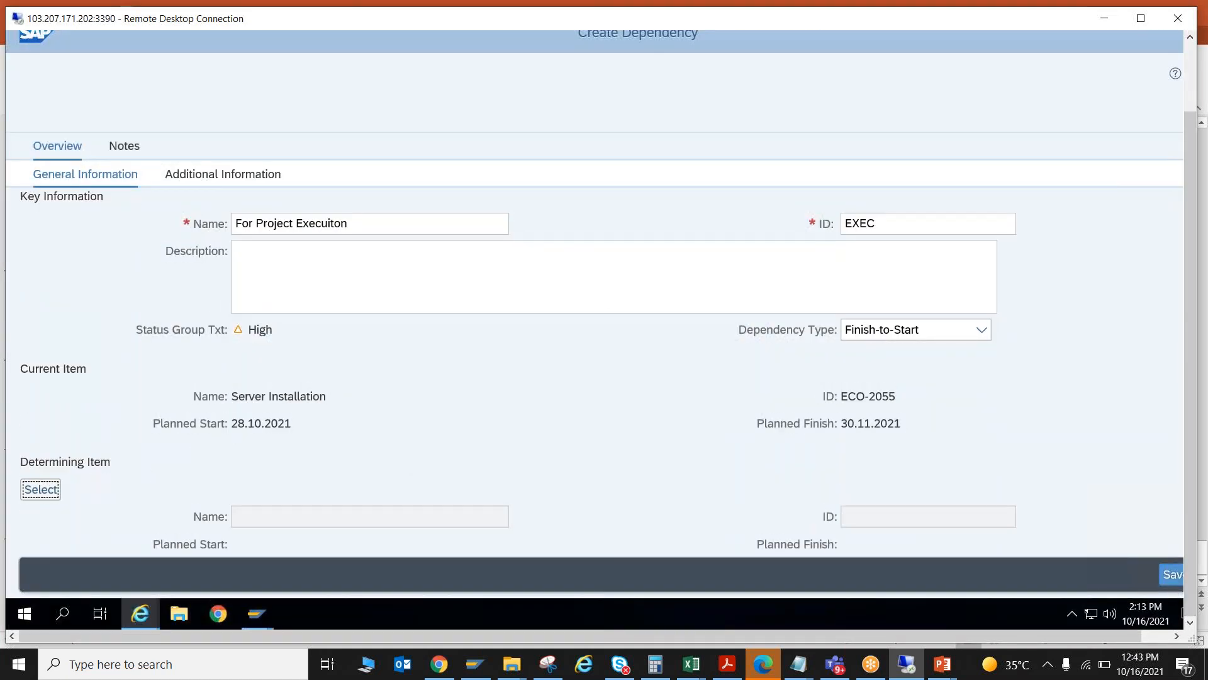
- Select CPM Implementation (E-0004) as the determining portfolio item and save the dependency
click(1172, 574)
double_click(339, 24)
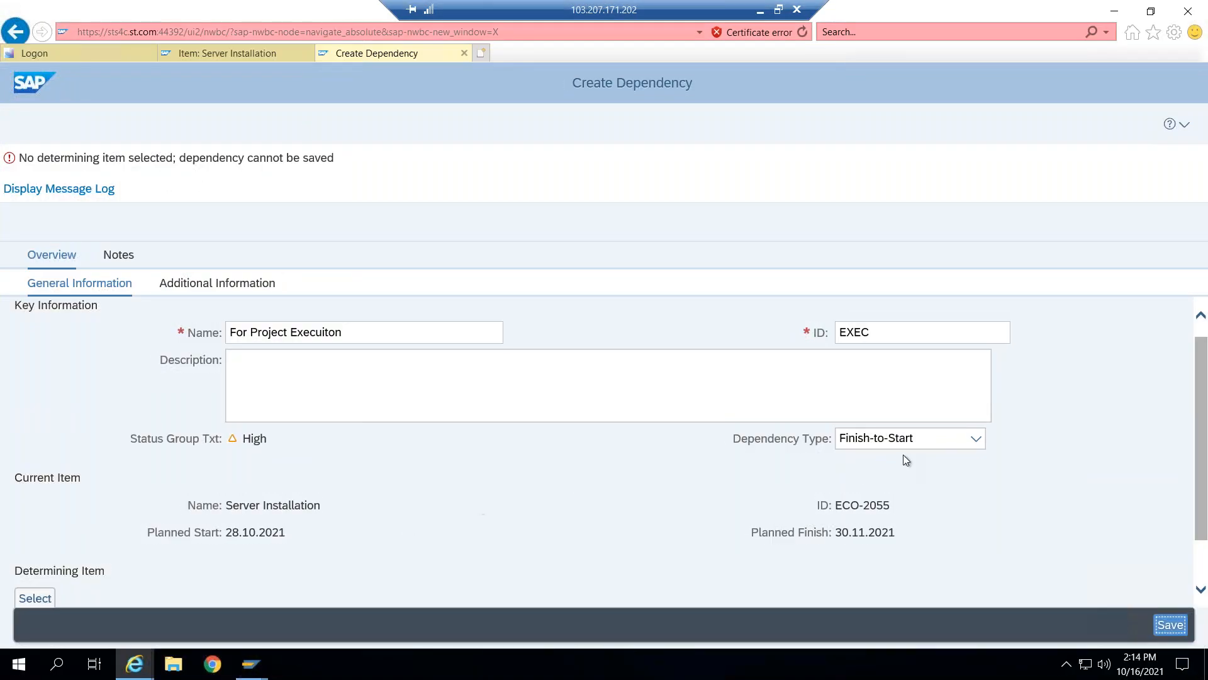
click(35, 600)
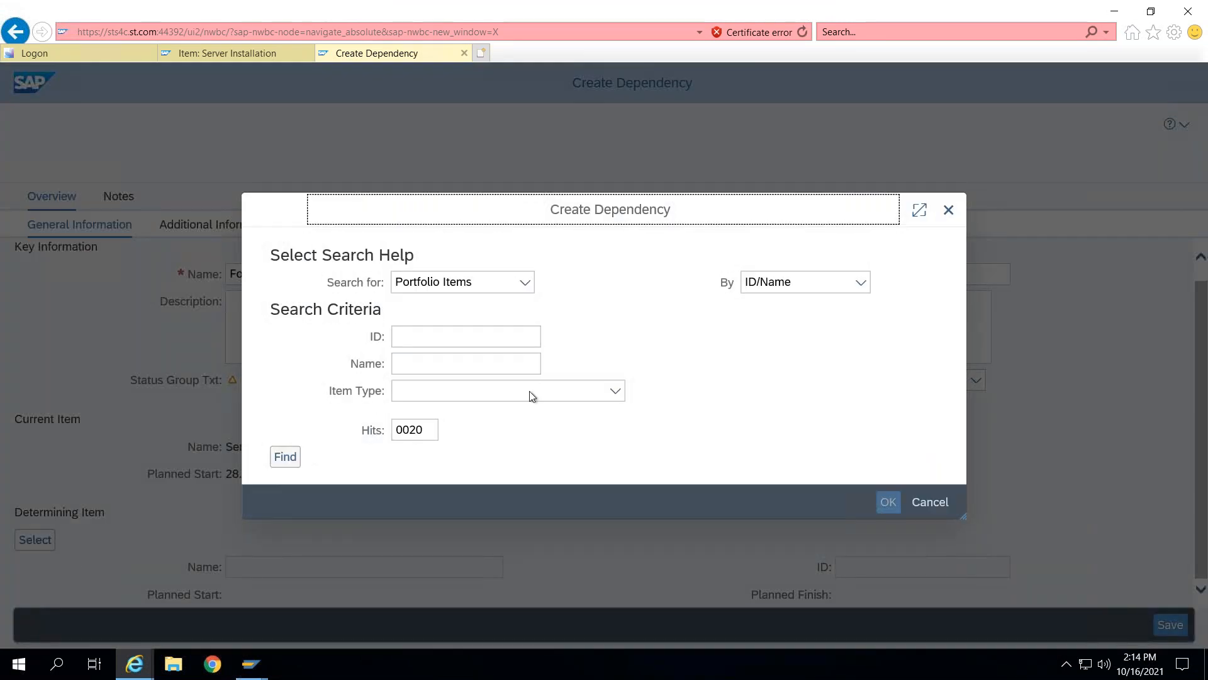
click(278, 460)
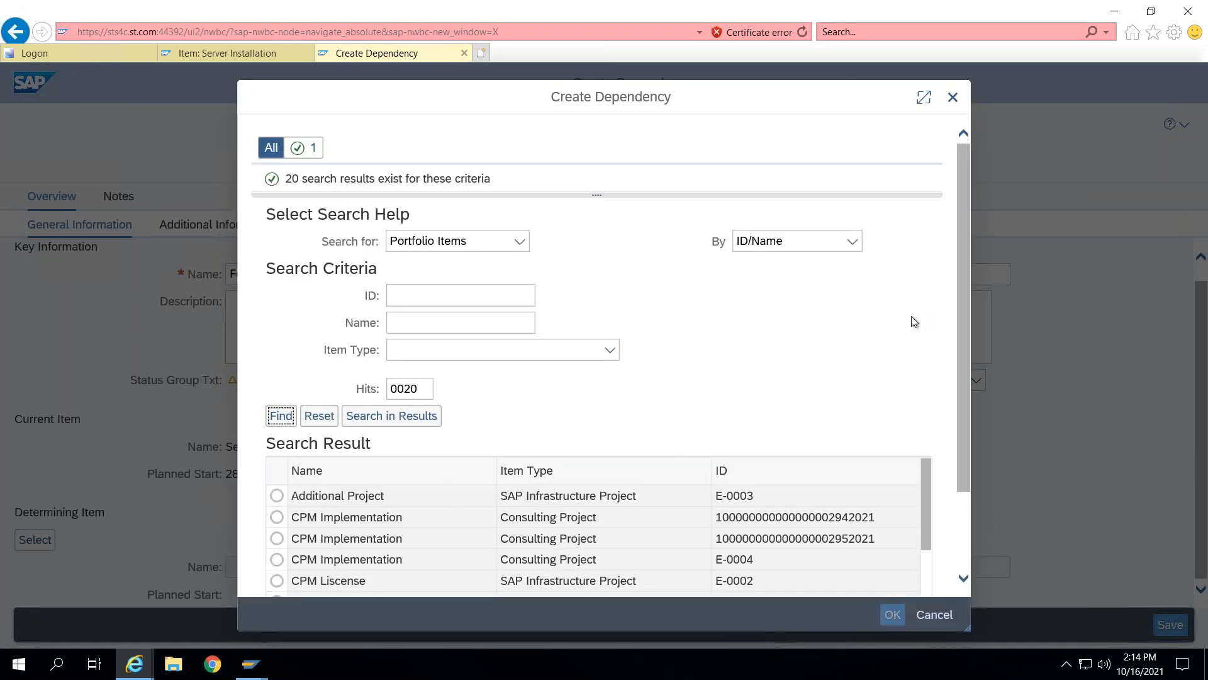
scroll(911, 324, down, 2)
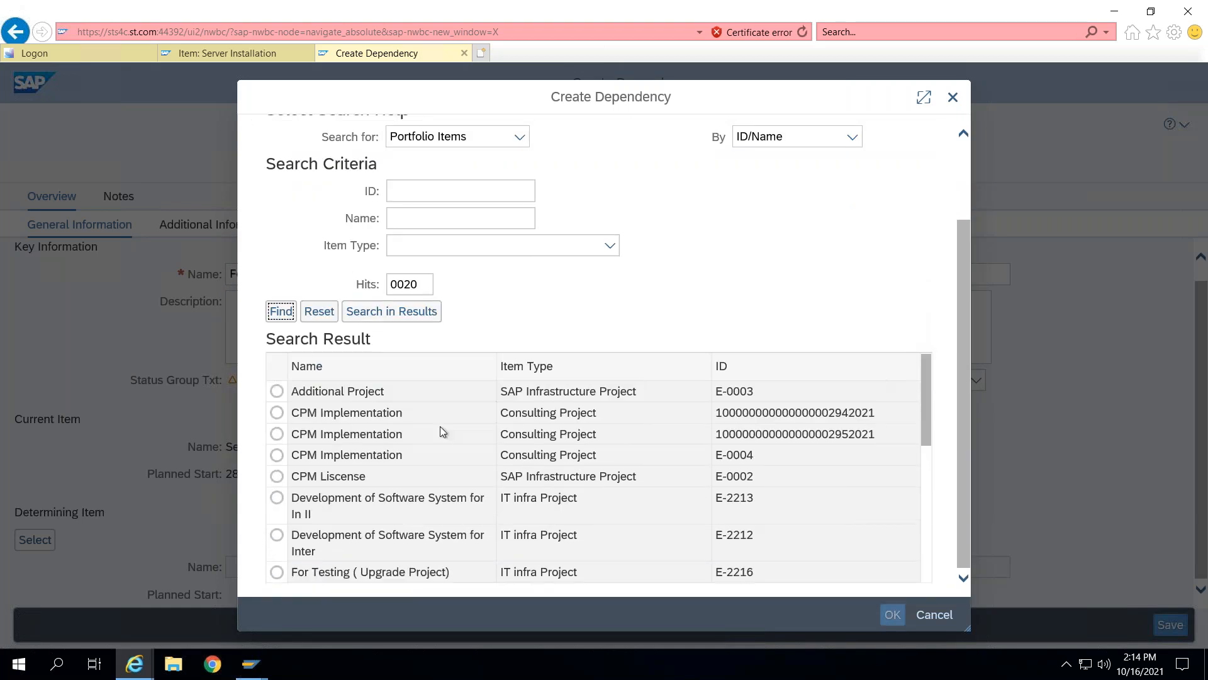
click(277, 455)
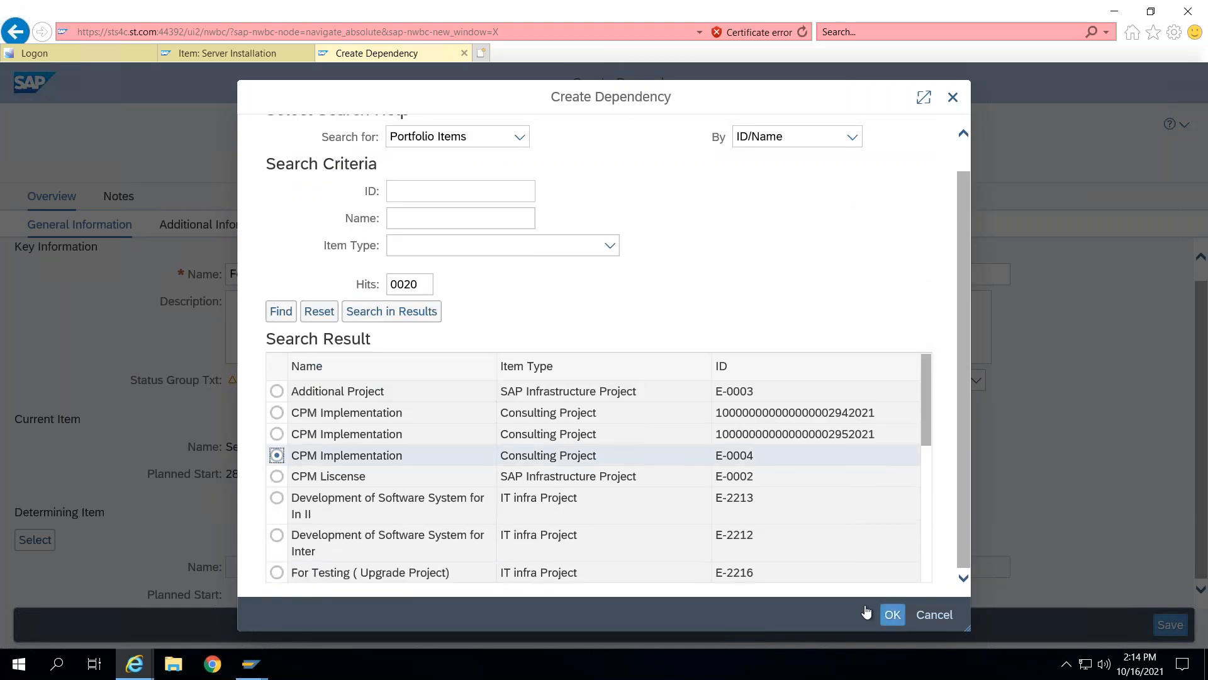
click(893, 615)
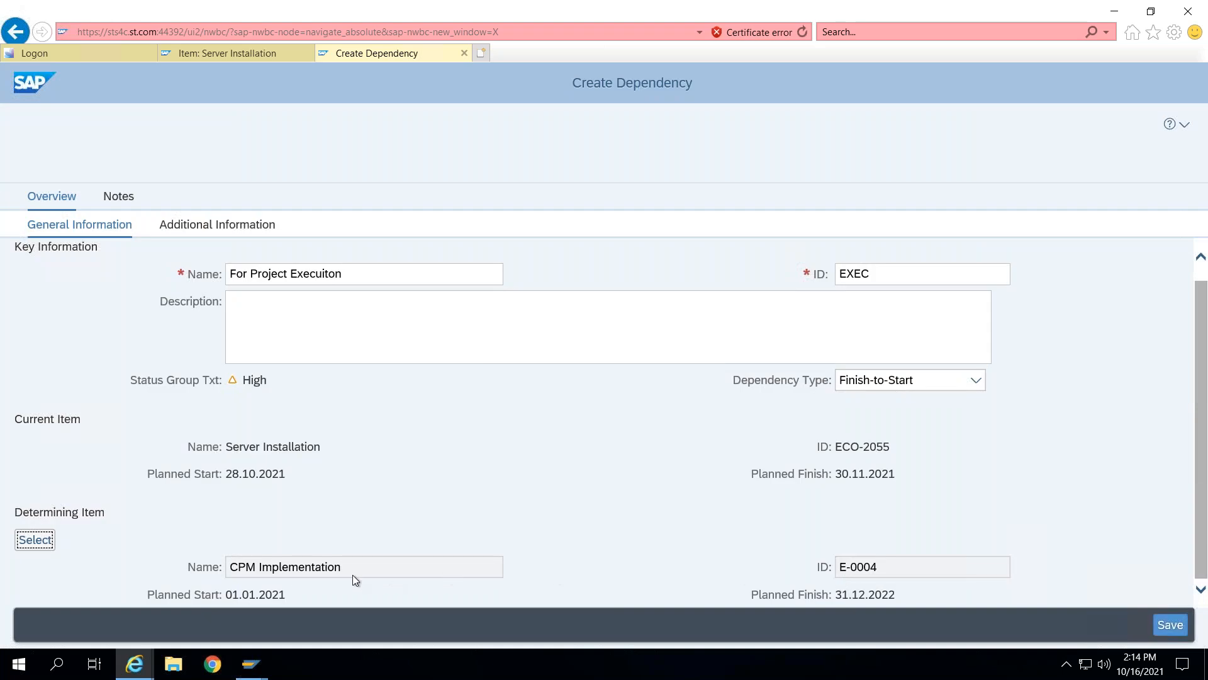
click(1172, 623)
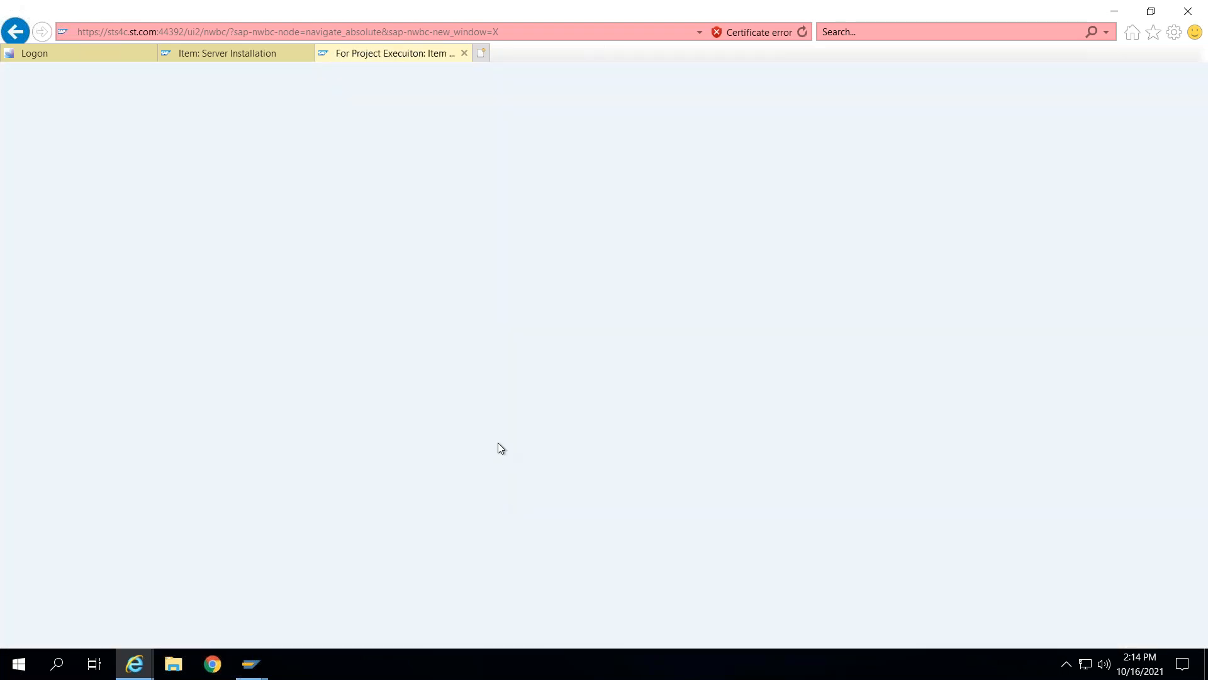
- Open the Dependency Type list to review the available dependency types
scroll(552, 443, down, 2)
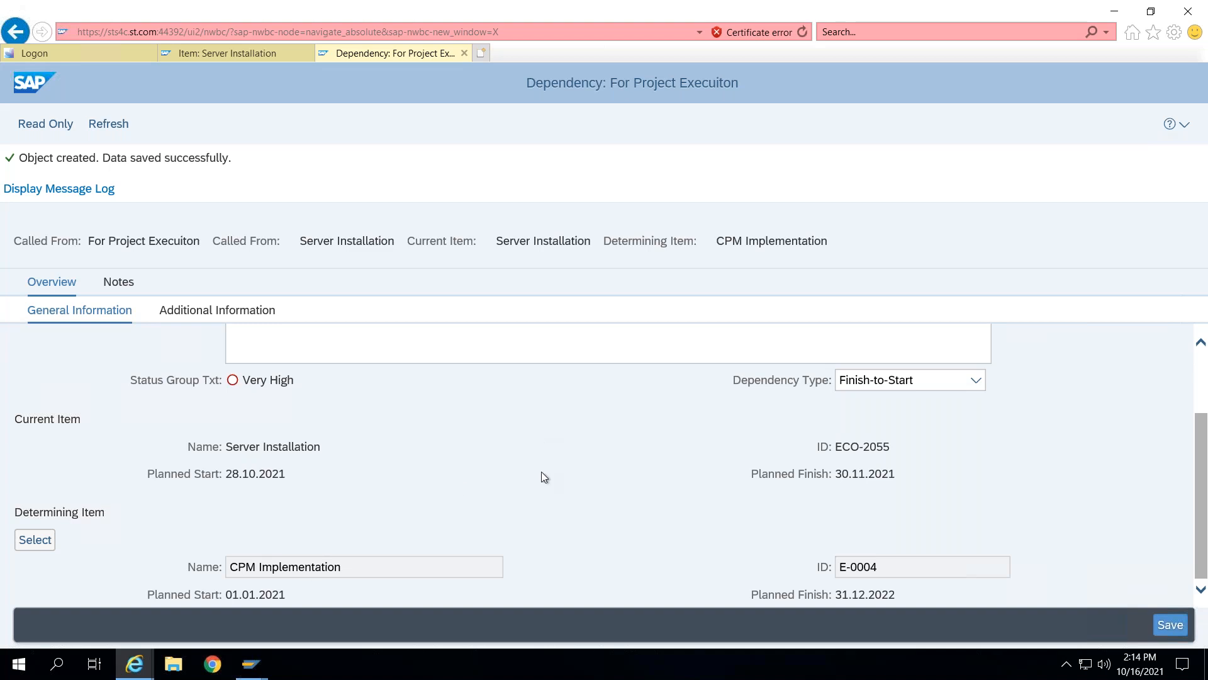
click(951, 390)
click(953, 391)
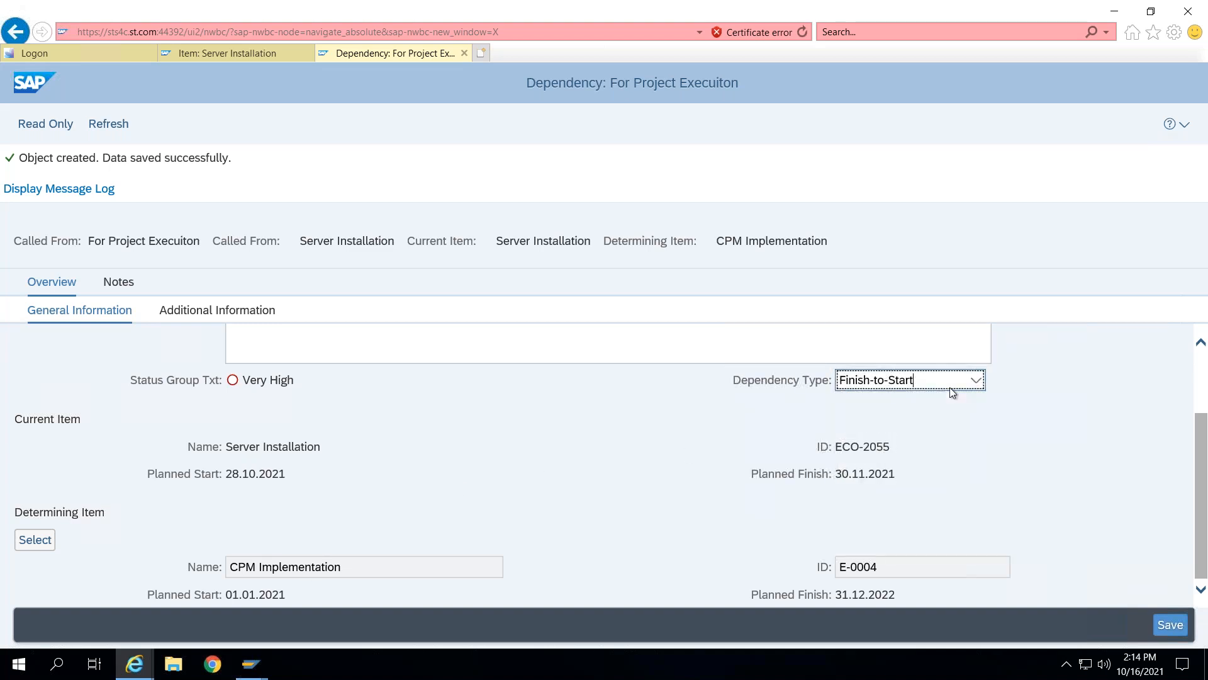
click(953, 391)
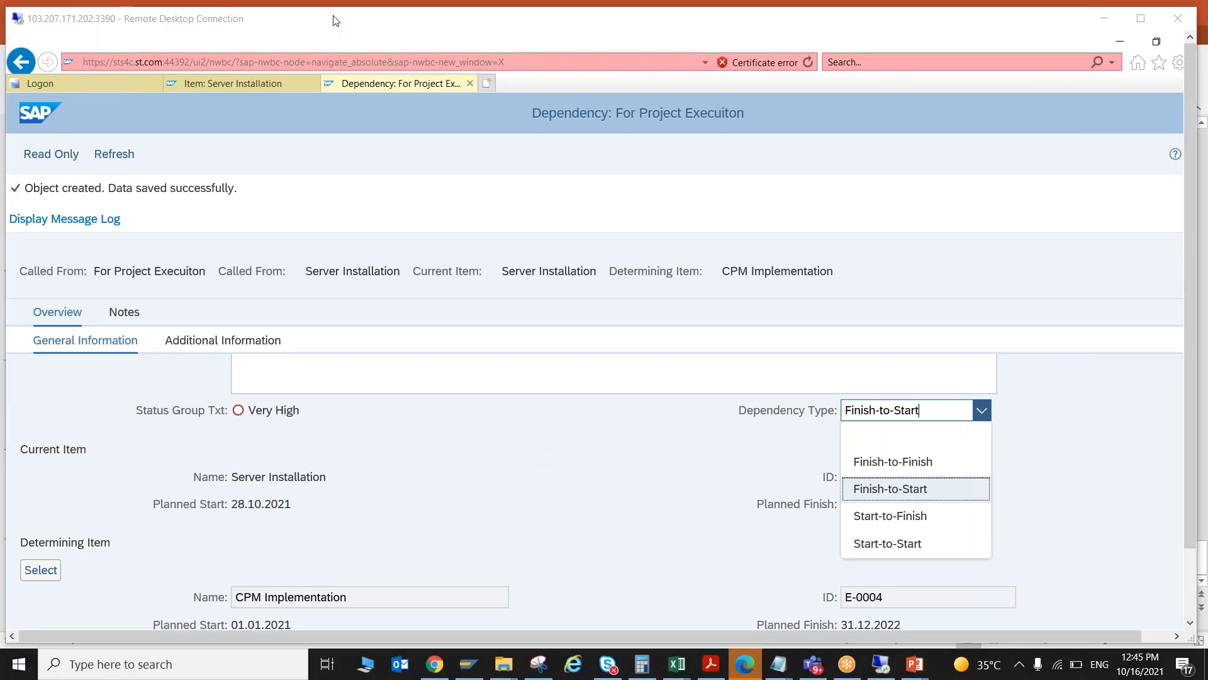
- Return to the launchpad home and open the Classification Hierarchies app
double_click(332, 17)
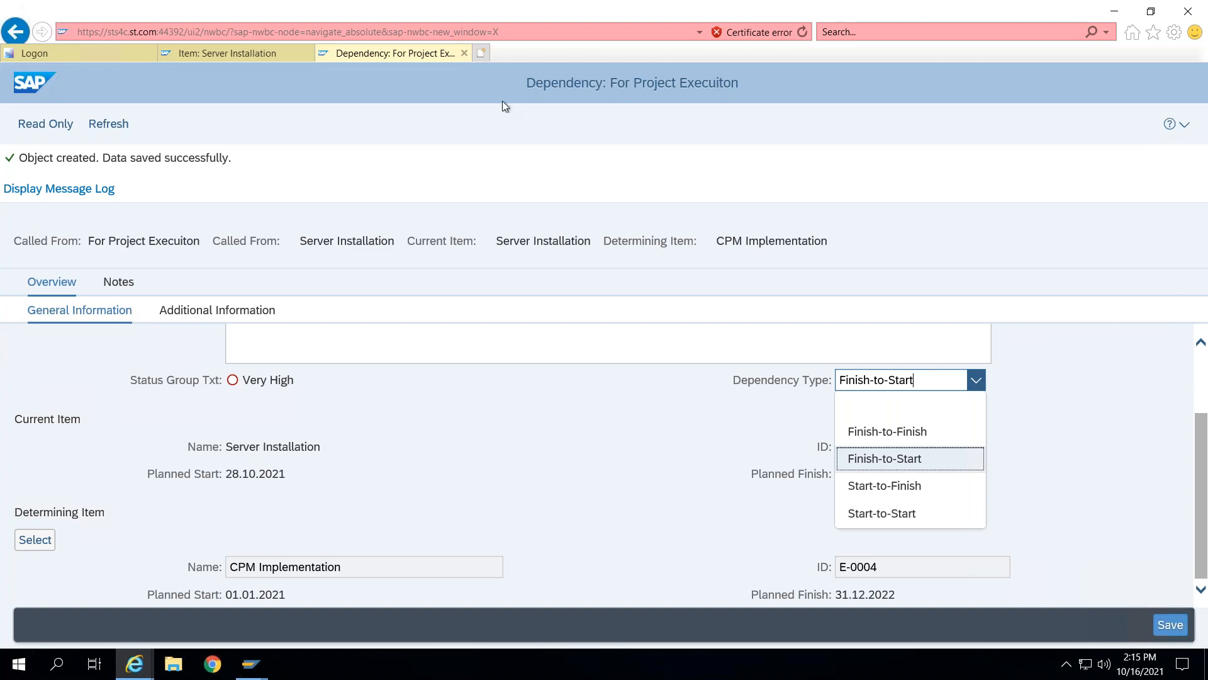
click(116, 53)
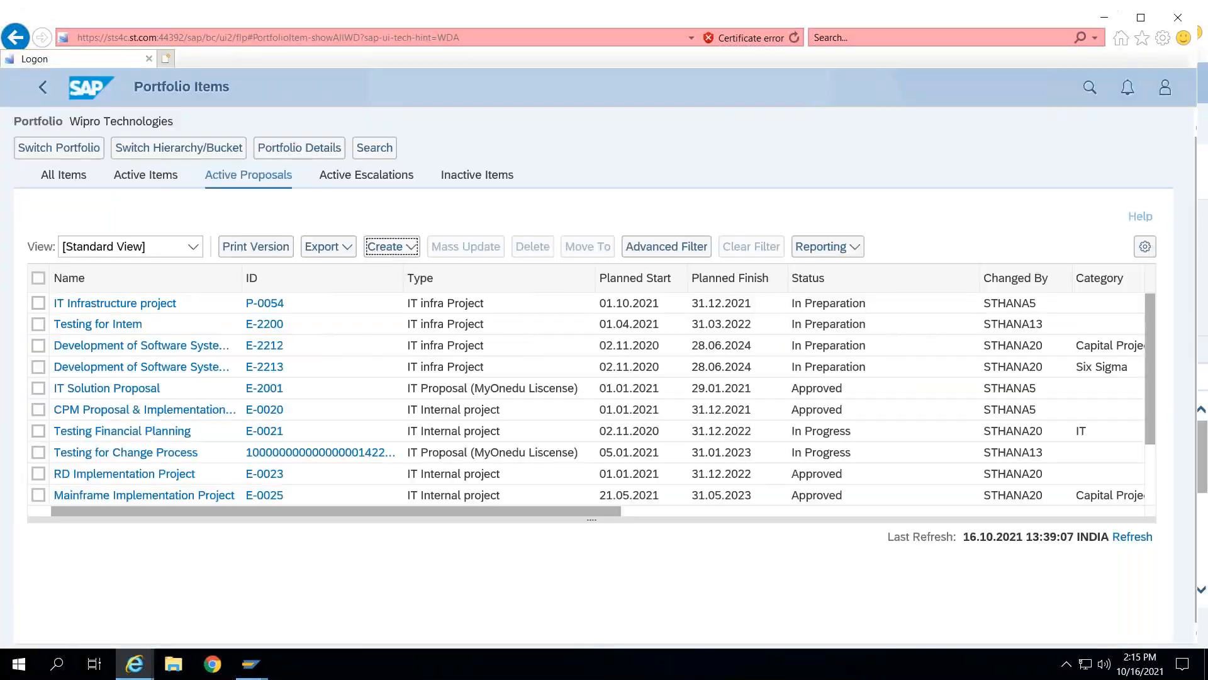
click(45, 89)
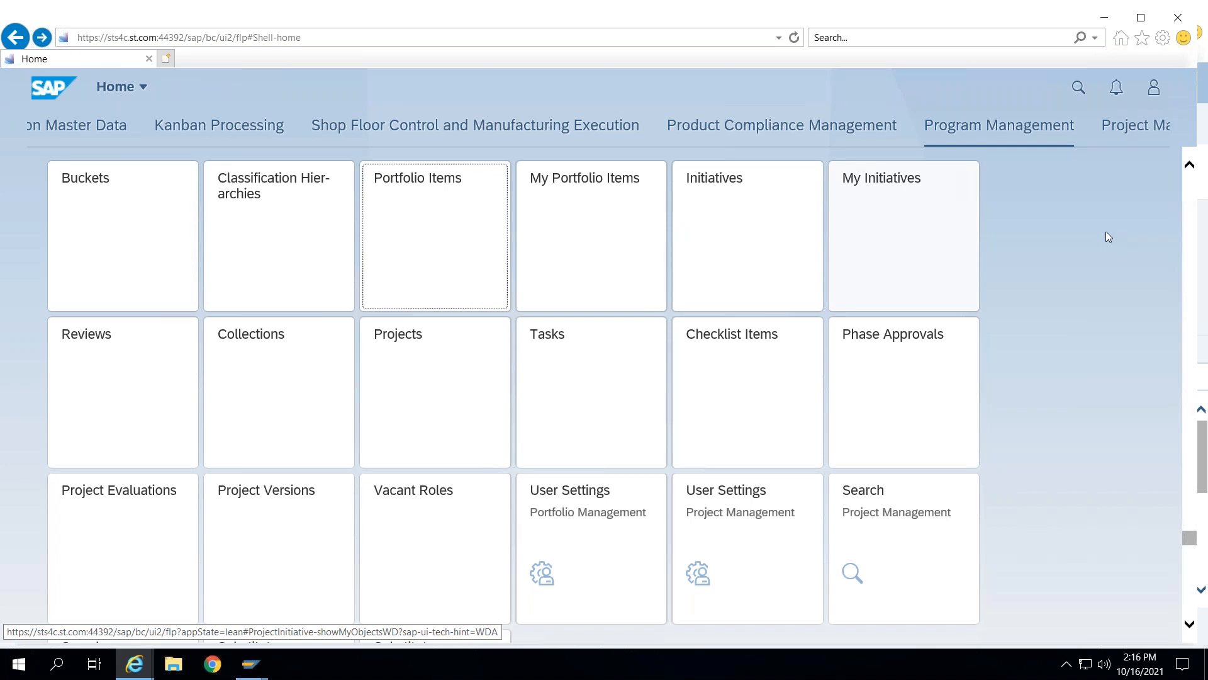
click(281, 190)
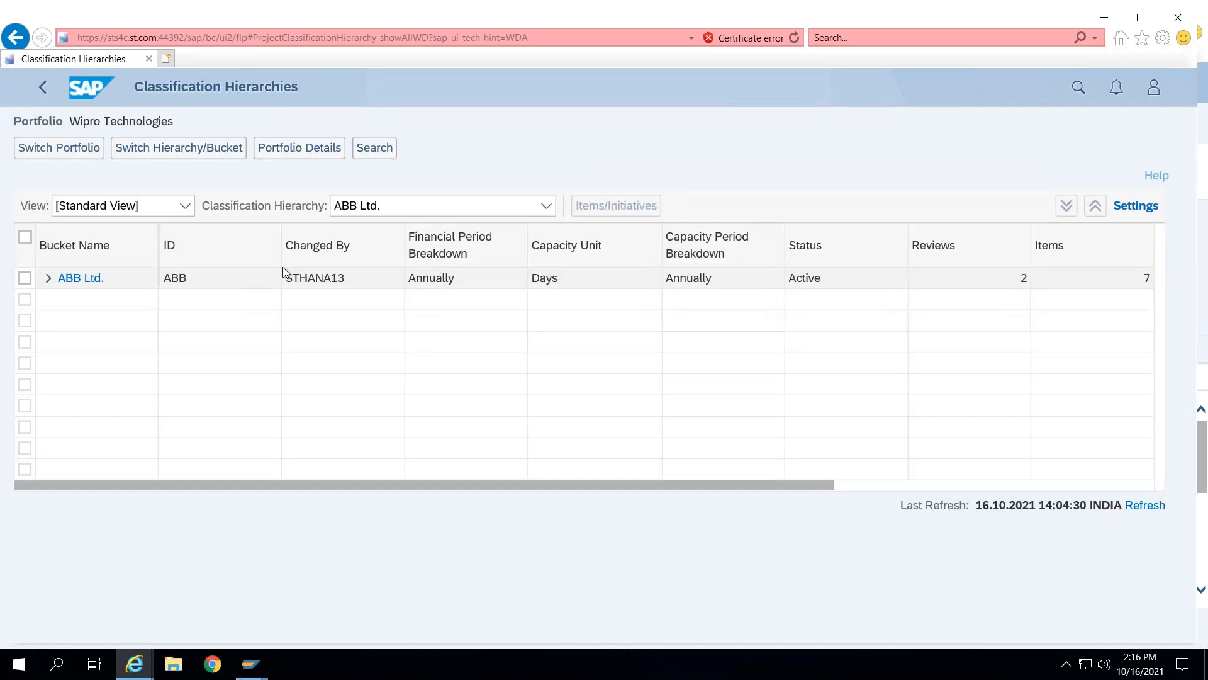
- Switch the classification hierarchy to MyOnEdu (Location) and expand its bucket tree
click(48, 279)
click(545, 206)
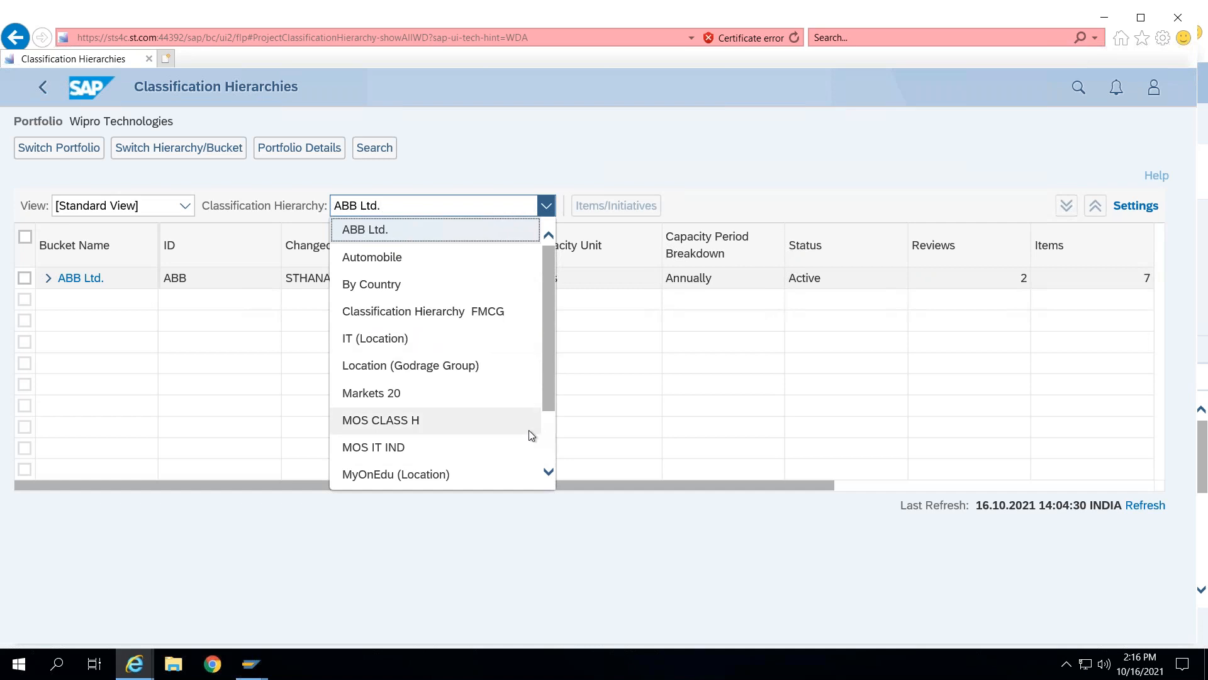
click(410, 478)
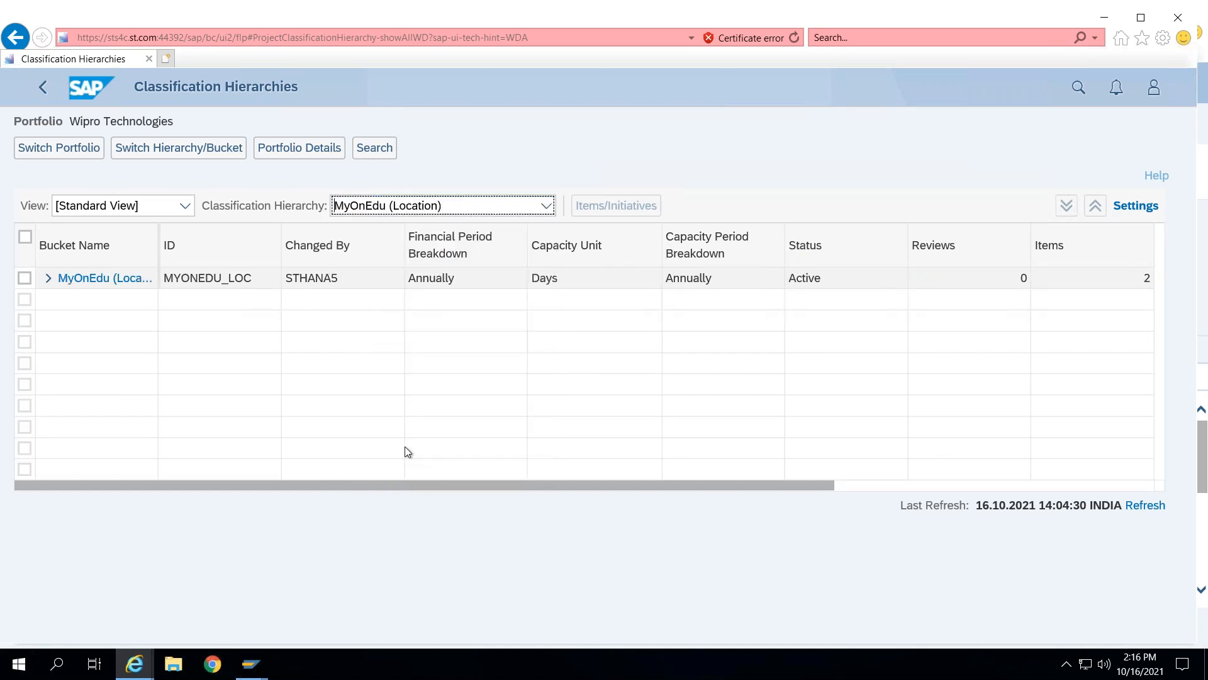
click(48, 278)
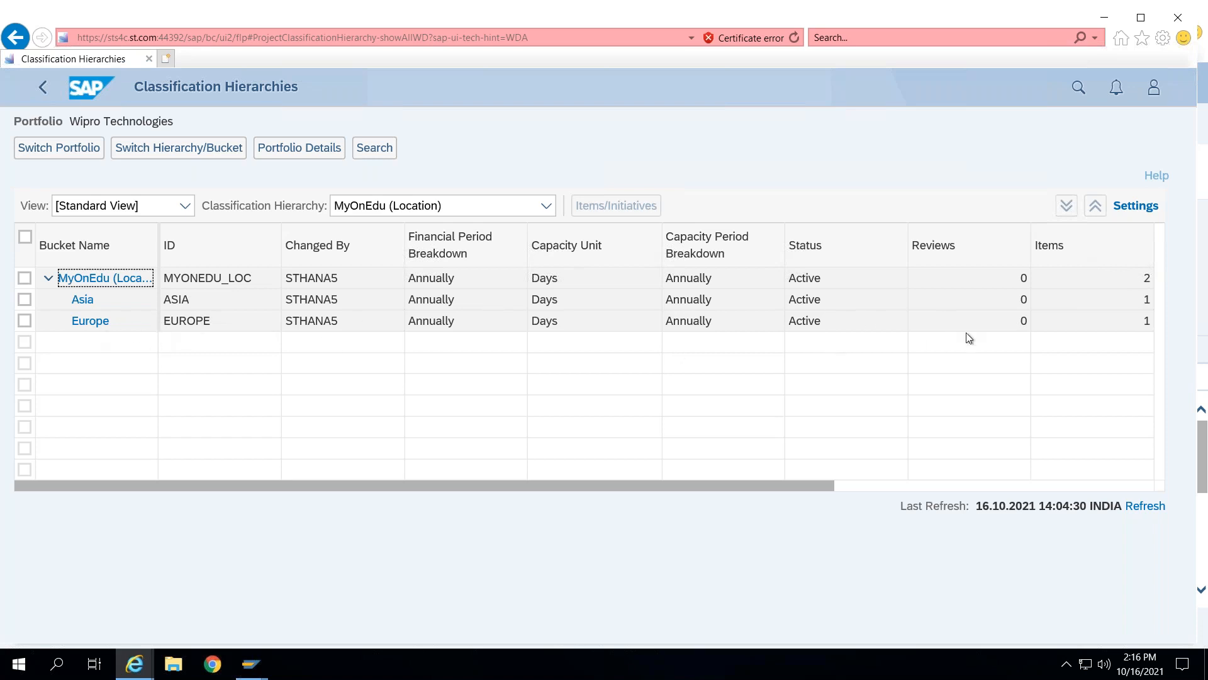
- Open the Europe bucket and go to its Items tab
click(82, 319)
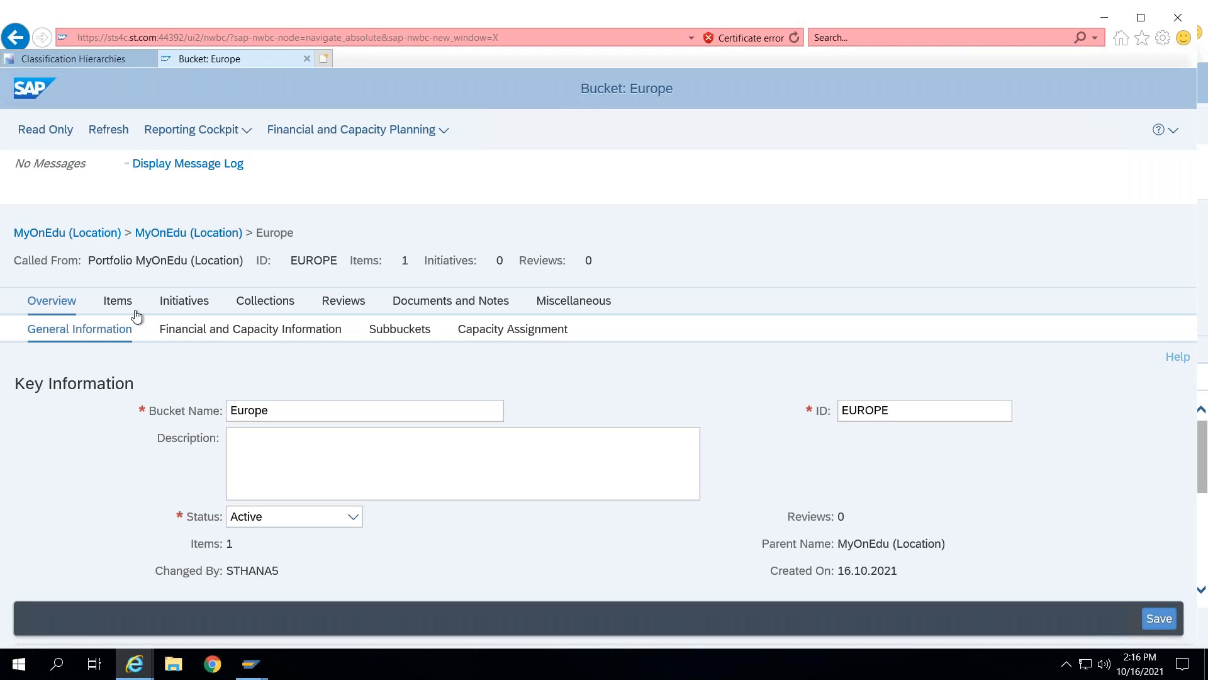
click(120, 301)
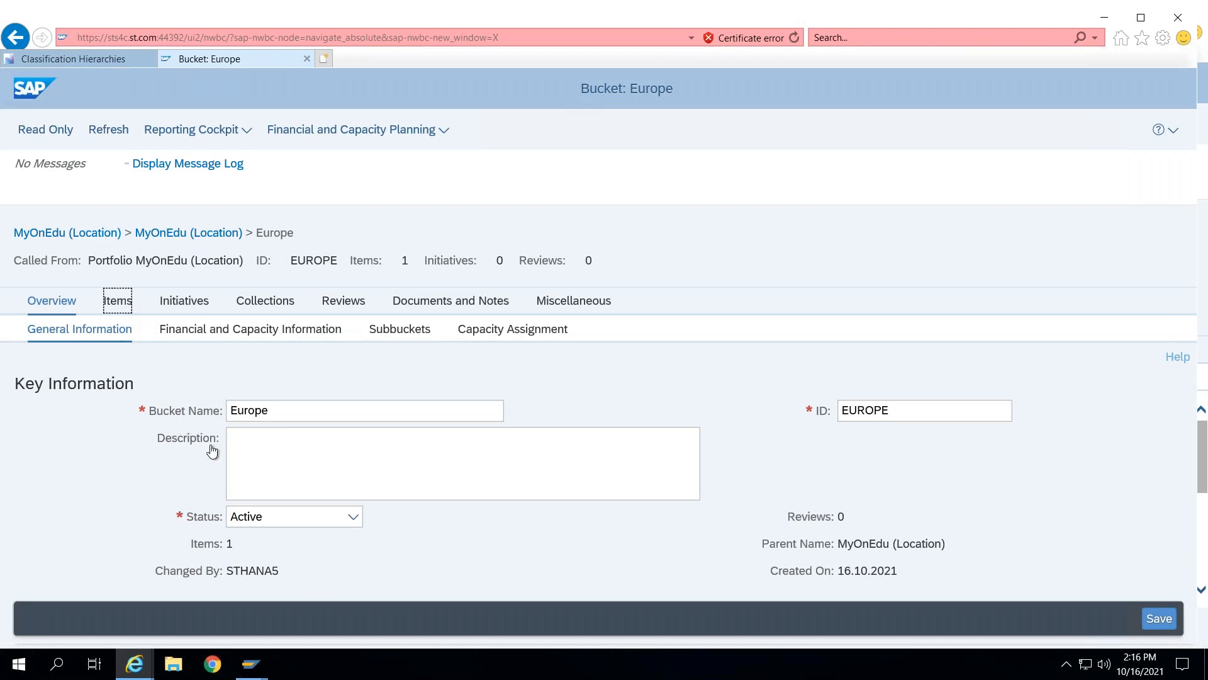